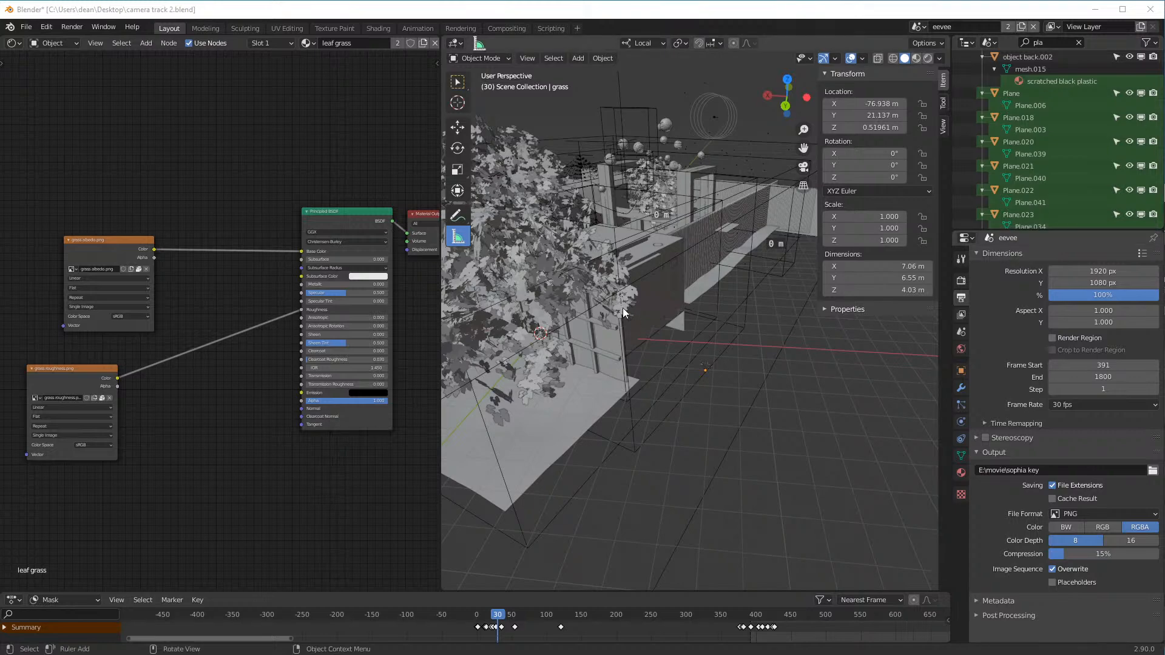
pyautogui.moveTo(636, 335)
pyautogui.mouseDown(button='middle')
pyautogui.moveTo(610, 326)
pyautogui.moveTo(656, 346)
pyautogui.moveTo(626, 334)
pyautogui.mouseUp(button='middle')
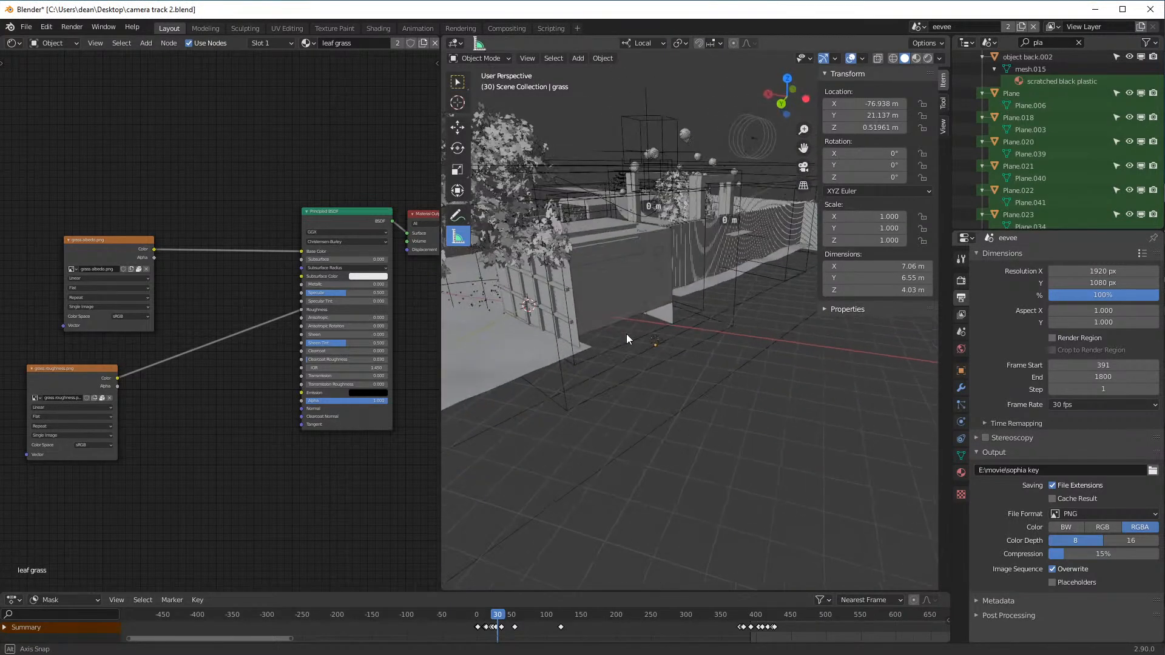
pyautogui.moveTo(647, 296); pyautogui.dragTo(702, 447, button='middle')
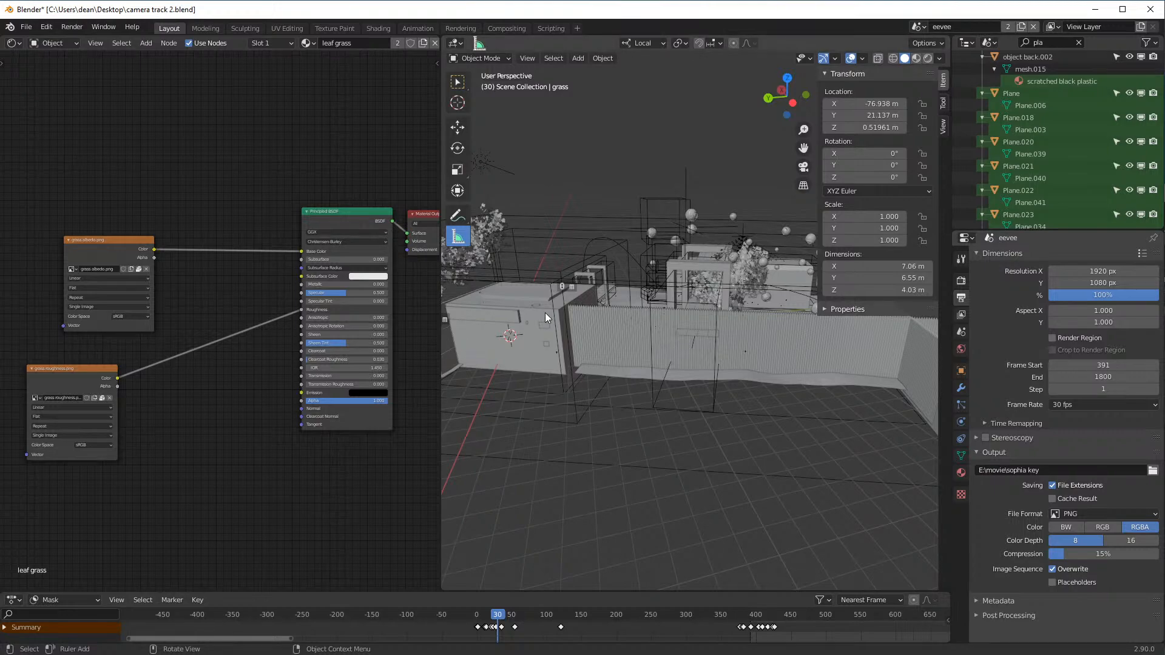
pyautogui.moveTo(798, 293); pyautogui.dragTo(817, 356, button='middle')
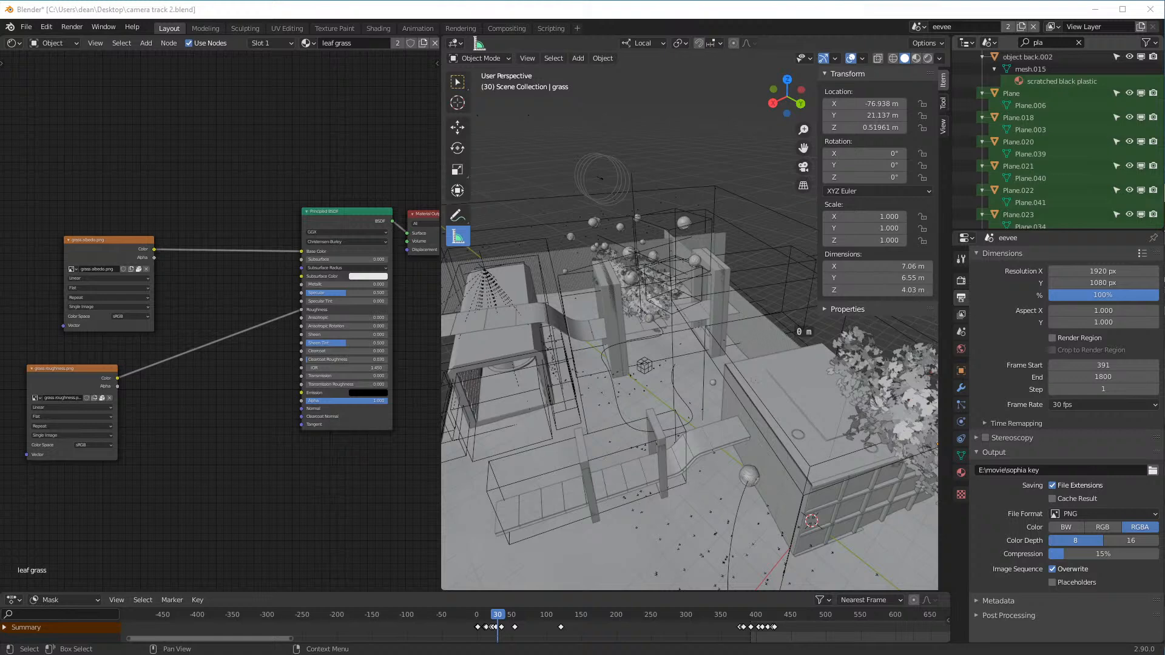
# - Bring the browser with the "Blender VFX: Sci-Fi drones" video over Blender and enlarge its window to fill the screen
pyautogui.moveTo(1164, 13); pyautogui.dragTo(900, 0)
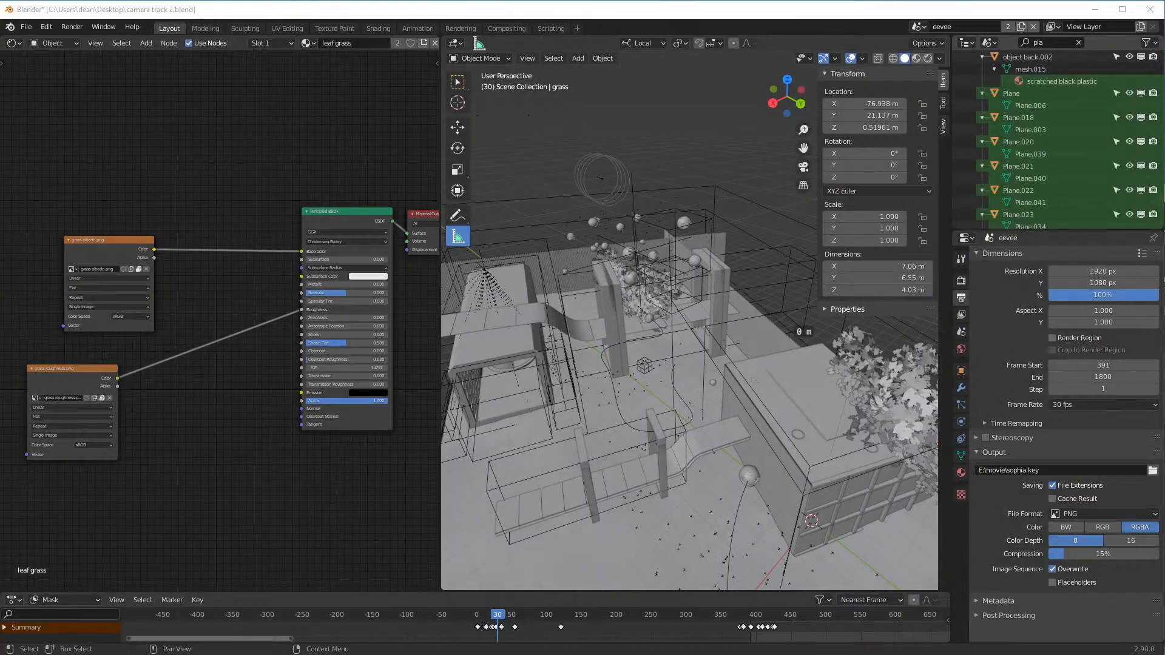
pyautogui.moveTo(1164, 13); pyautogui.dragTo(917, 0)
pyautogui.moveTo(1164, 79); pyautogui.dragTo(796, 25)
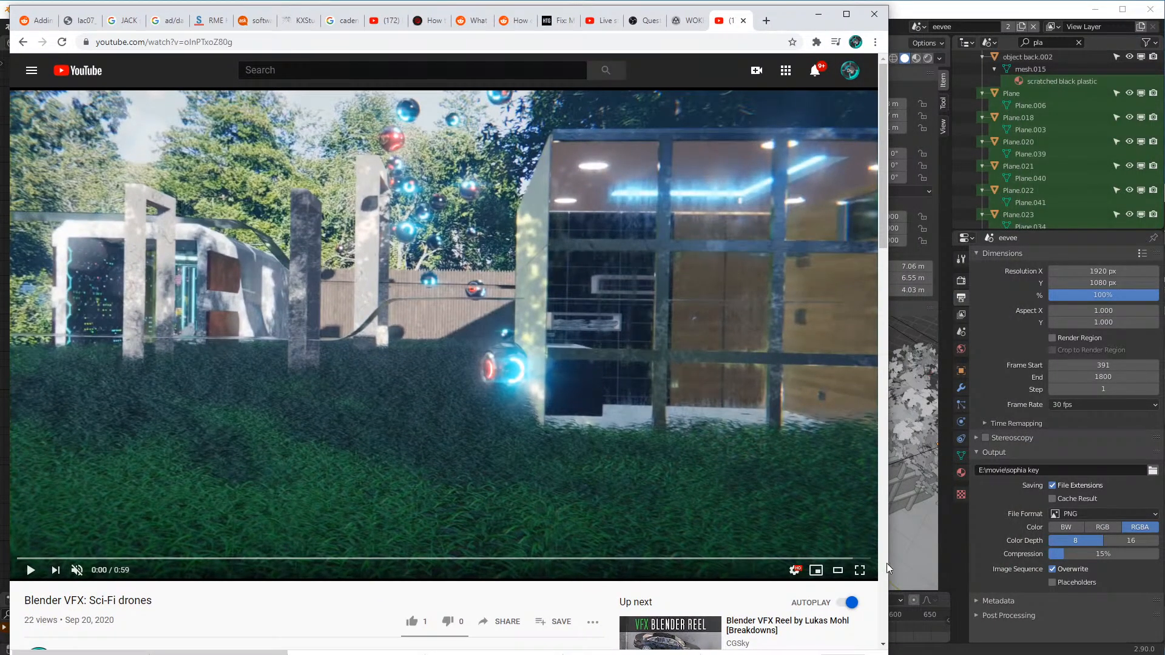
pyautogui.moveTo(887, 563); pyautogui.dragTo(1086, 568)
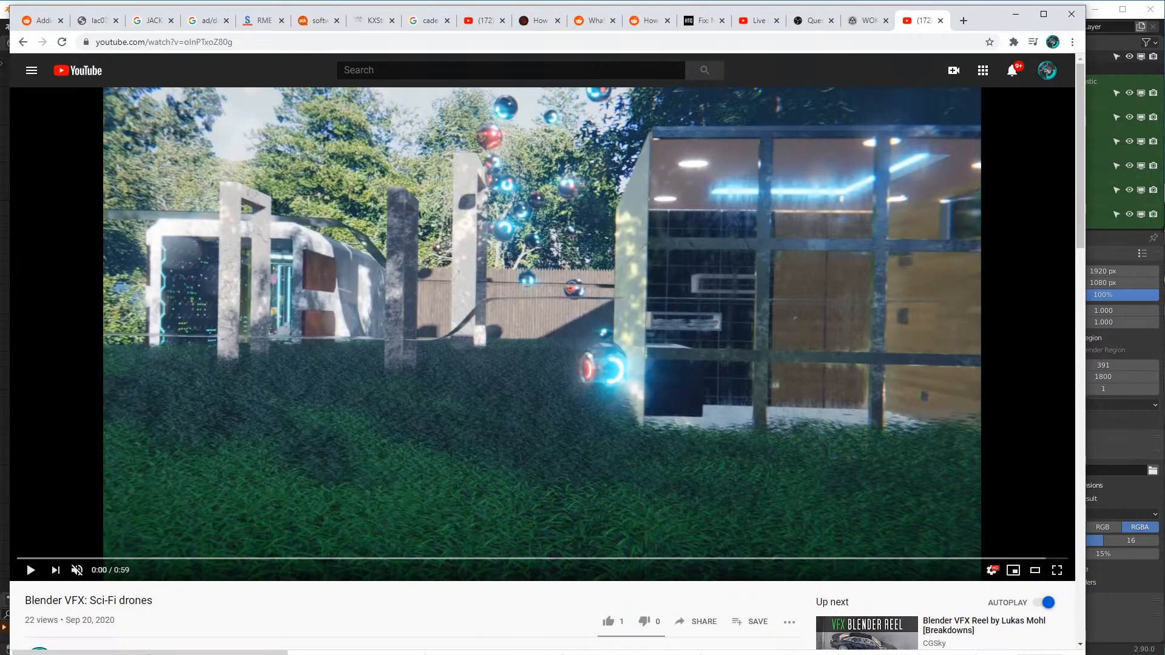
pyautogui.moveTo(1085, 568); pyautogui.dragTo(1164, 568)
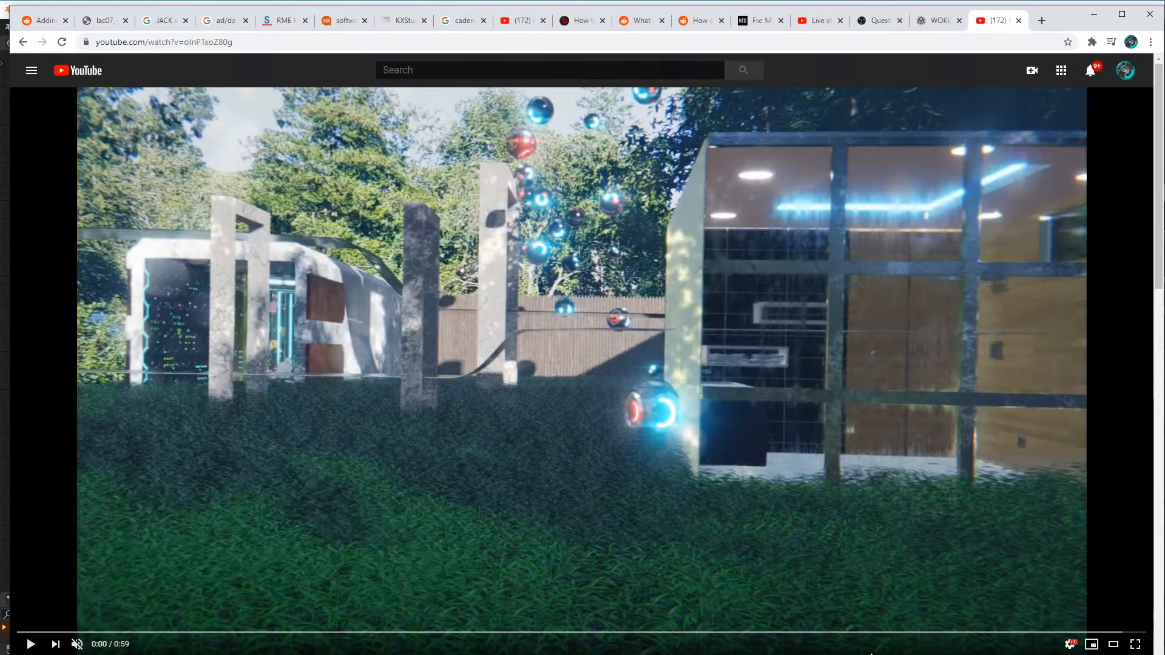
# - Play the Sci-Fi drones video from the beginning with sound on and a manually chosen playback quality
pyautogui.click(84, 646)
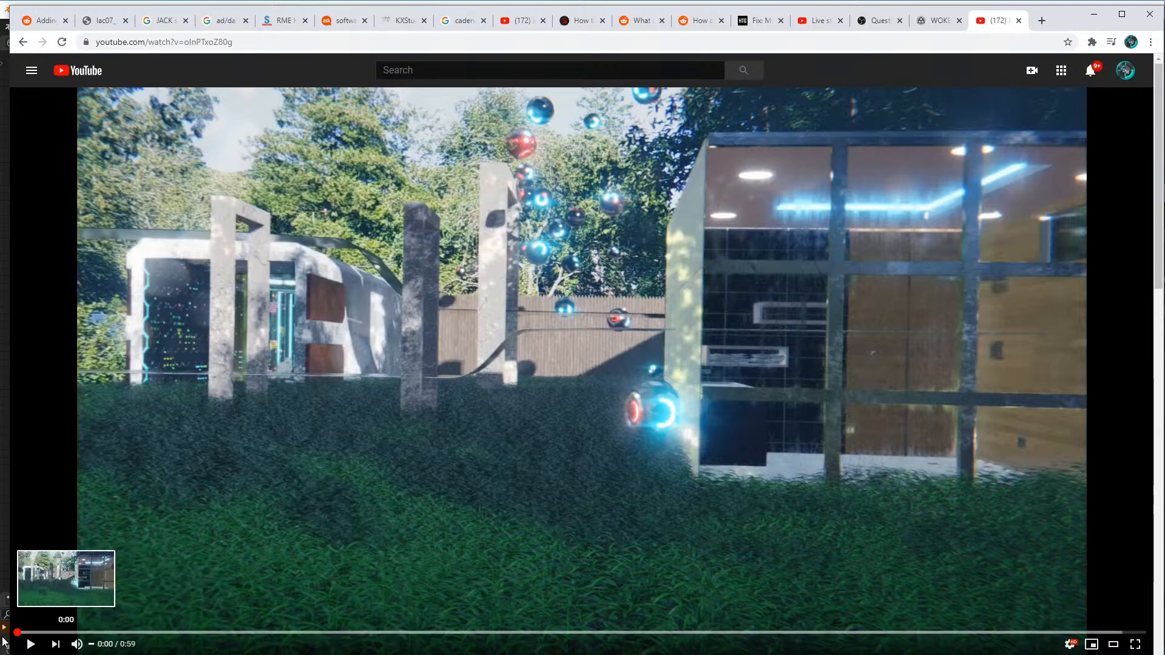
pyautogui.click(17, 633)
pyautogui.click(1070, 645)
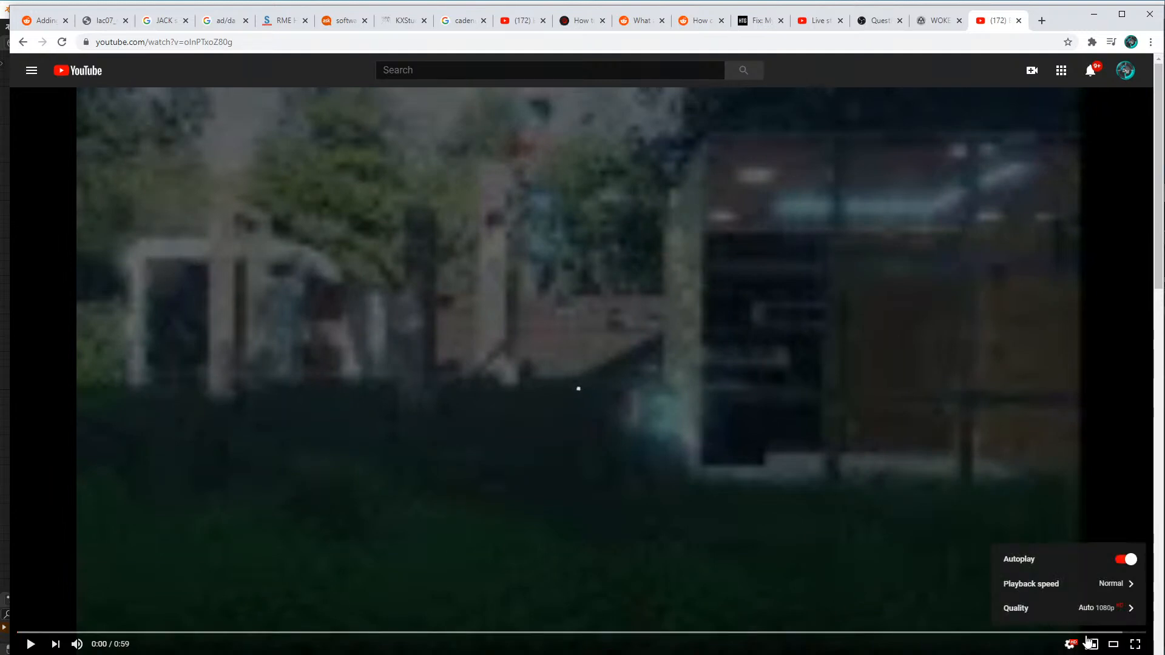
pyautogui.click(1100, 613)
pyautogui.click(1087, 468)
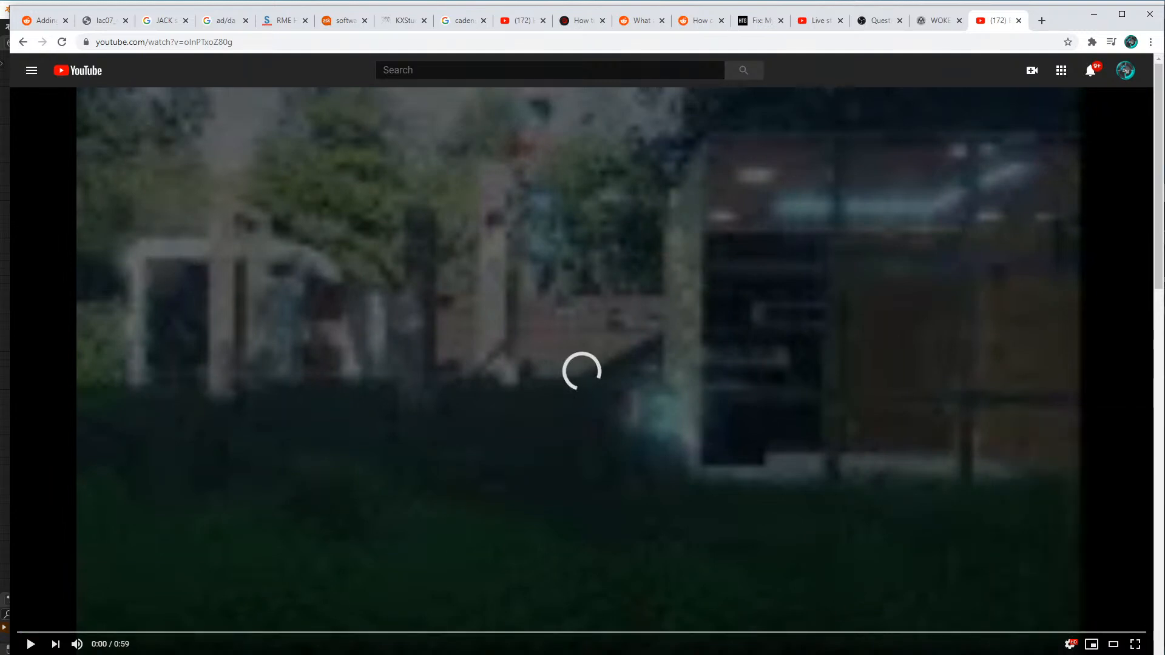
pyautogui.click(24, 645)
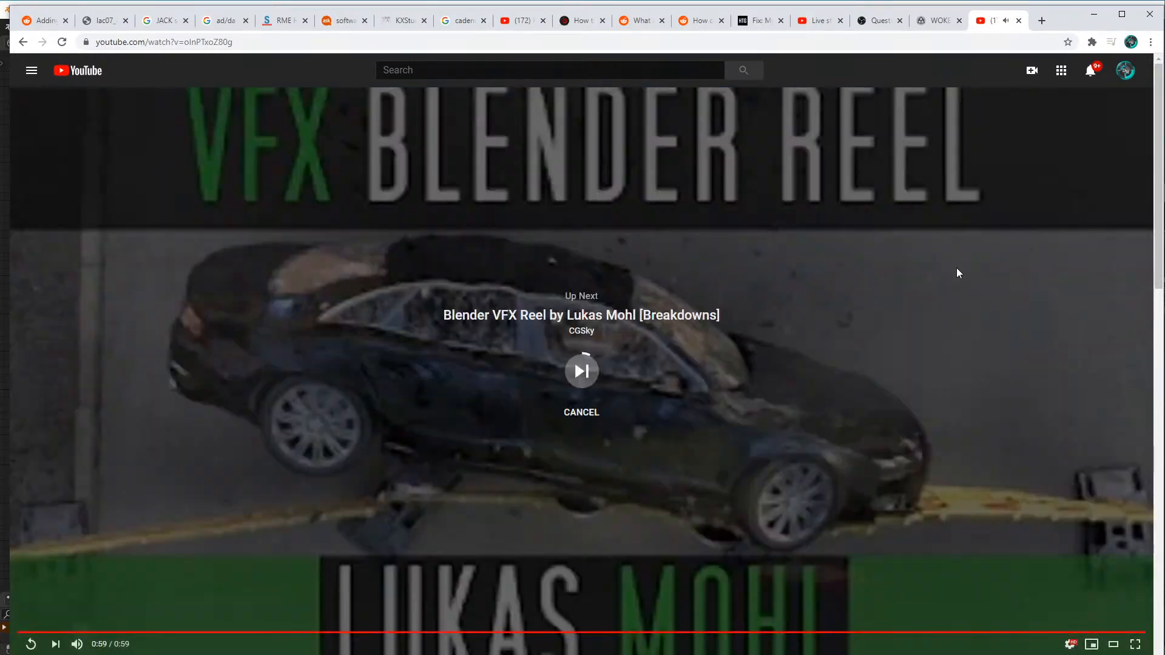
# - Move the browser aside to return to Blender, and widen the 3D viewport into the properties area
pyautogui.moveTo(1069, 29); pyautogui.dragTo(1164, 121)
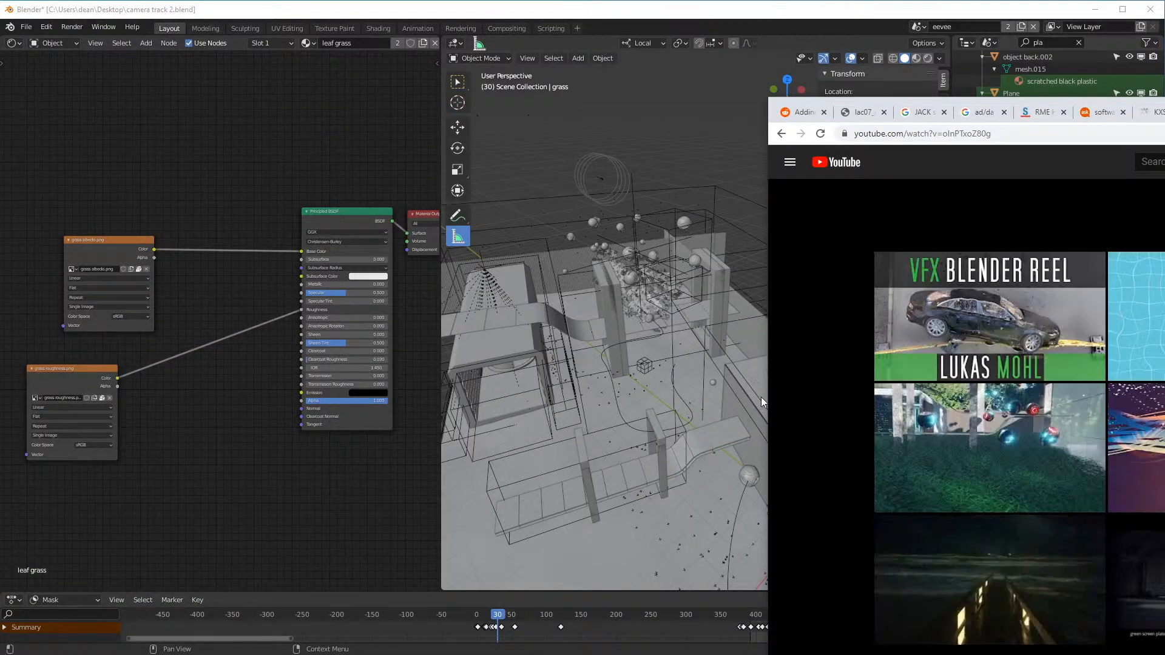
pyautogui.click(764, 383)
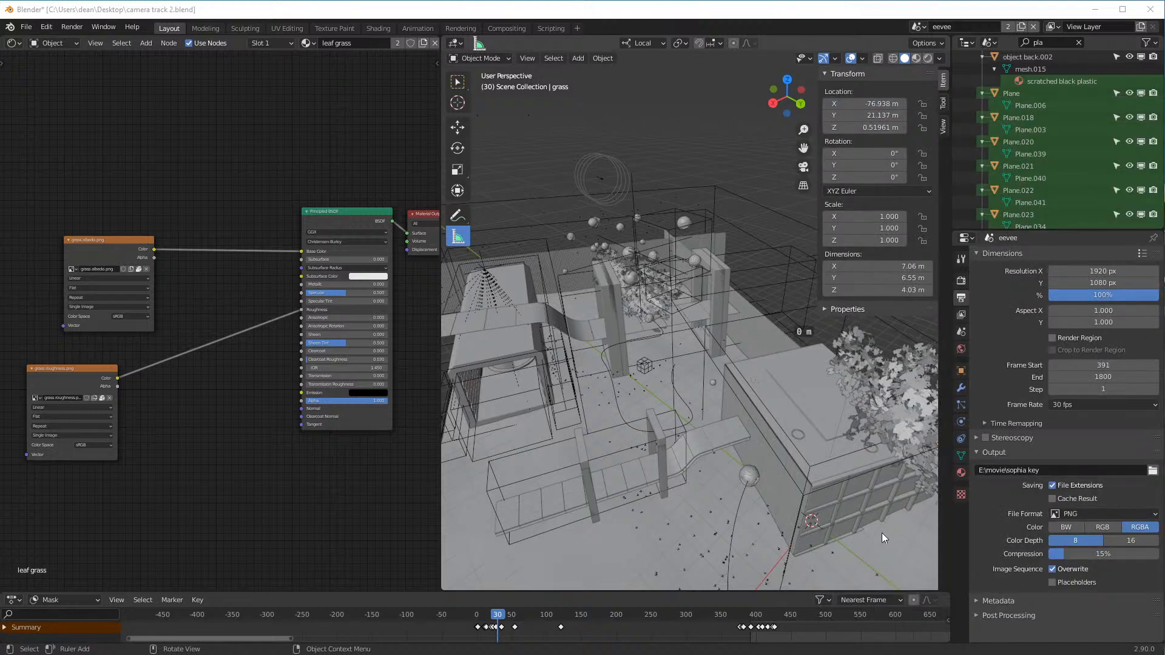
pyautogui.moveTo(802, 450); pyautogui.dragTo(774, 427, button='middle')
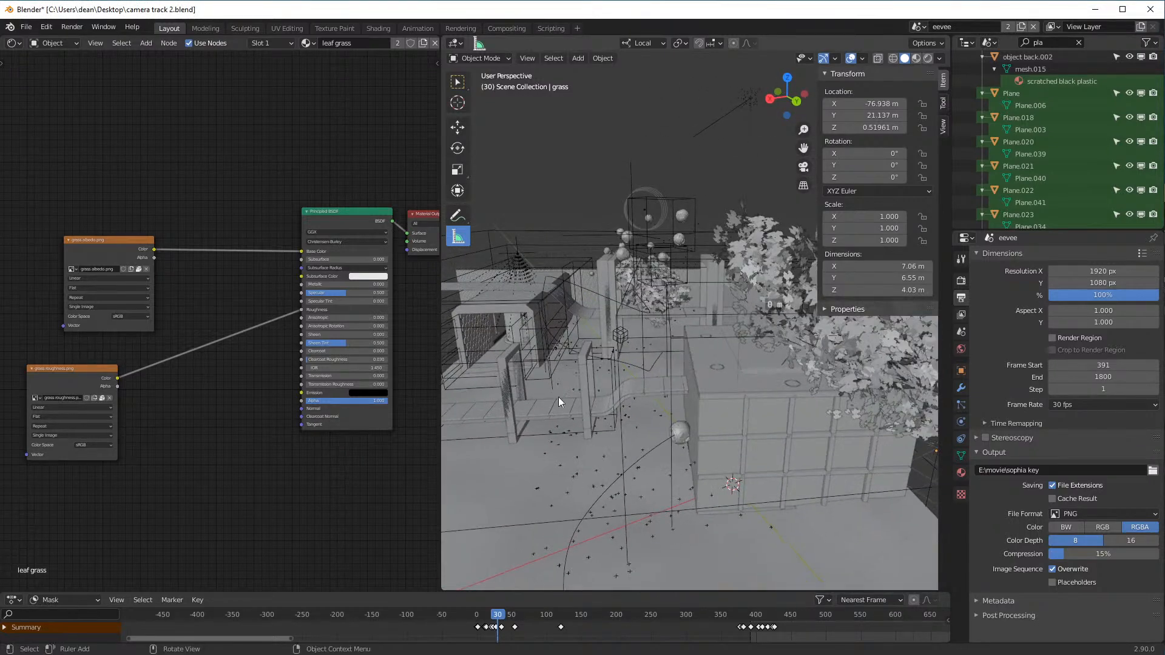
pyautogui.moveTo(499, 381); pyautogui.dragTo(643, 352, button='middle')
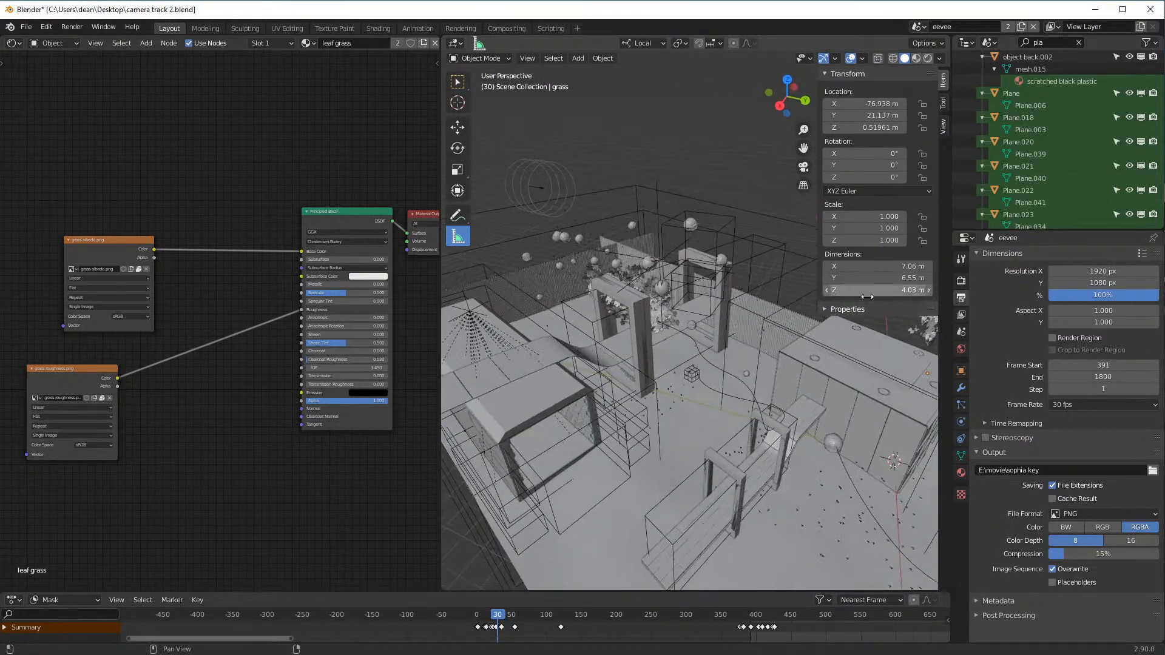
pyautogui.moveTo(950, 218); pyautogui.dragTo(998, 219)
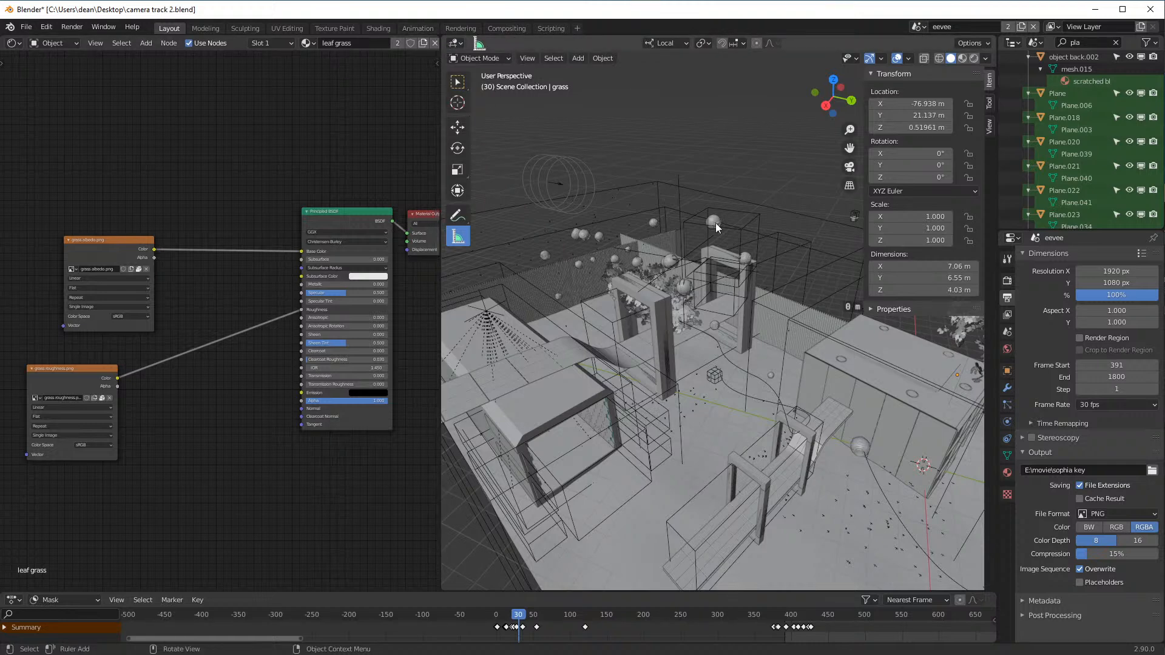
# - Examine the overall layout of the buildings, trees and ground in the 3D scene from several angles
pyautogui.moveTo(764, 347); pyautogui.dragTo(704, 322, button='middle')
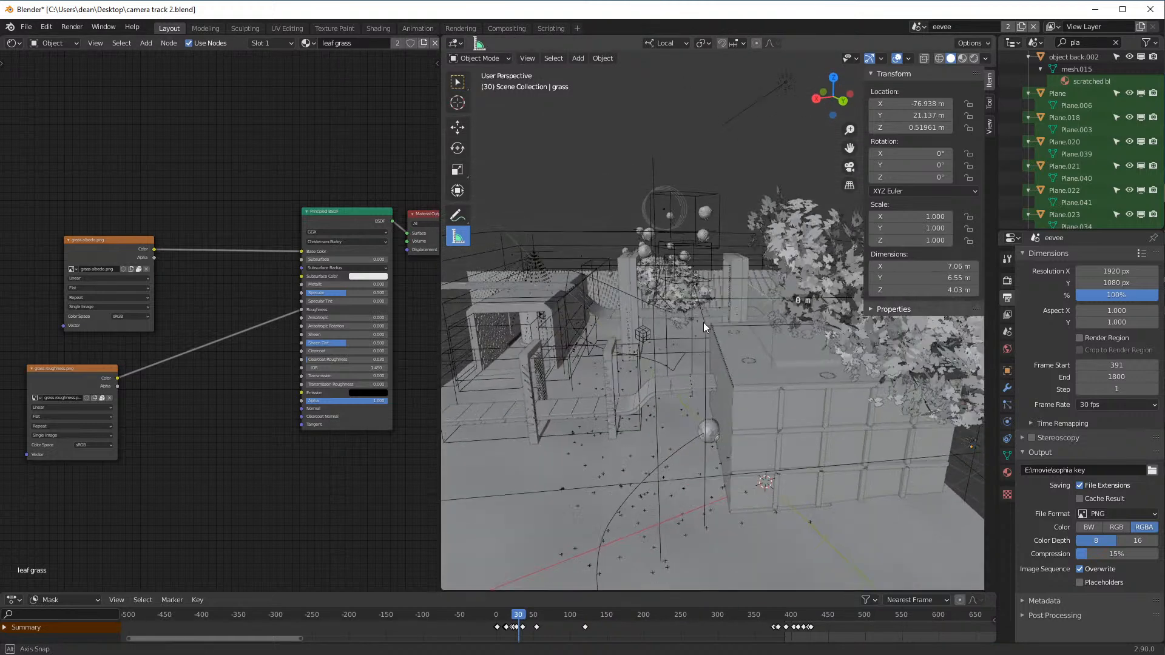
pyautogui.moveTo(446, 293); pyautogui.dragTo(530, 278, button='middle')
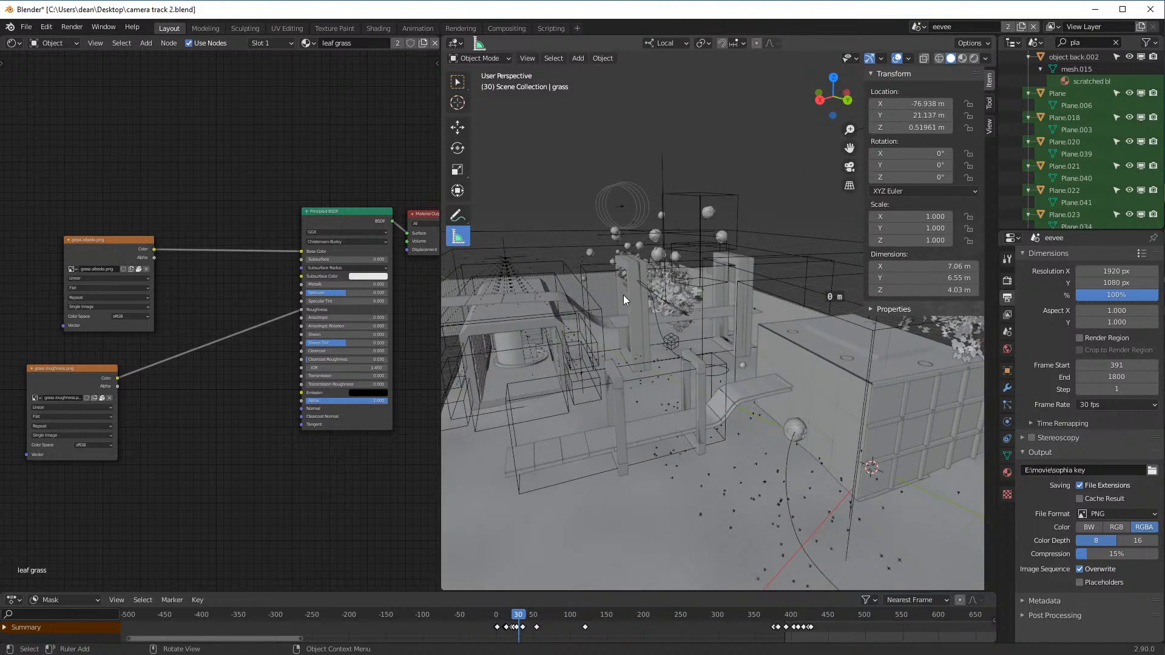
pyautogui.keyDown('shift'); pyautogui.moveTo(683, 413); pyautogui.dragTo(679, 330, button='middle'); pyautogui.keyUp('shift')
pyautogui.moveTo(800, 333); pyautogui.dragTo(753, 340, button='middle')
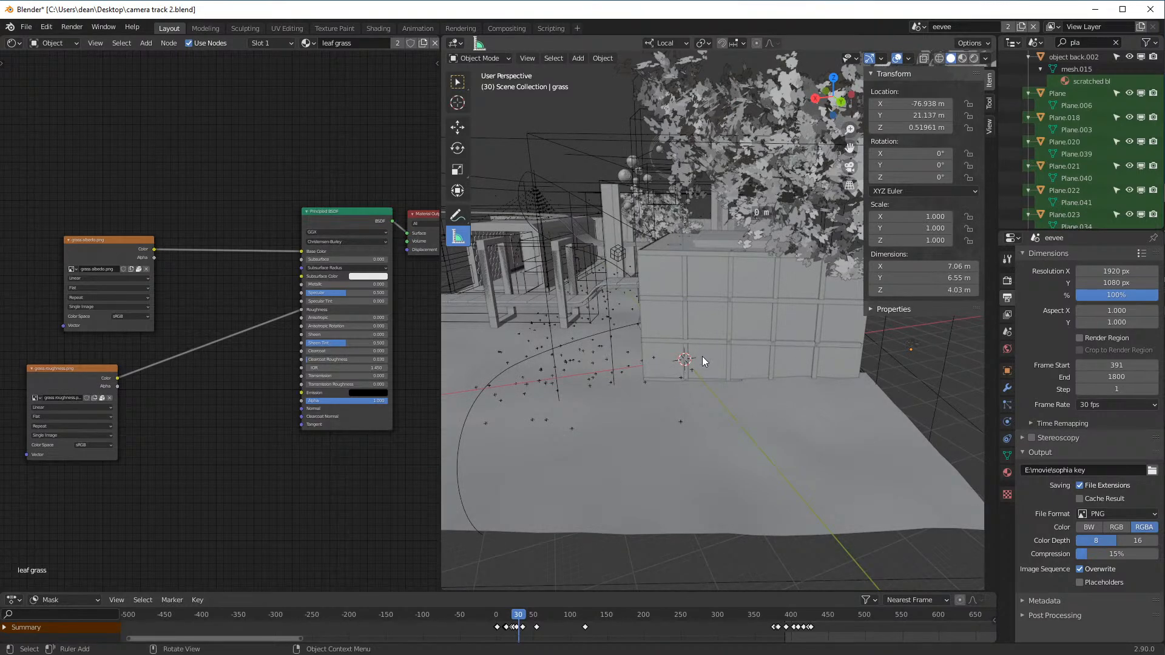
pyautogui.moveTo(752, 330); pyautogui.dragTo(690, 261, button='middle')
pyautogui.keyDown('shift'); pyautogui.moveTo(636, 295); pyautogui.dragTo(669, 309, button='middle'); pyautogui.keyUp('shift')
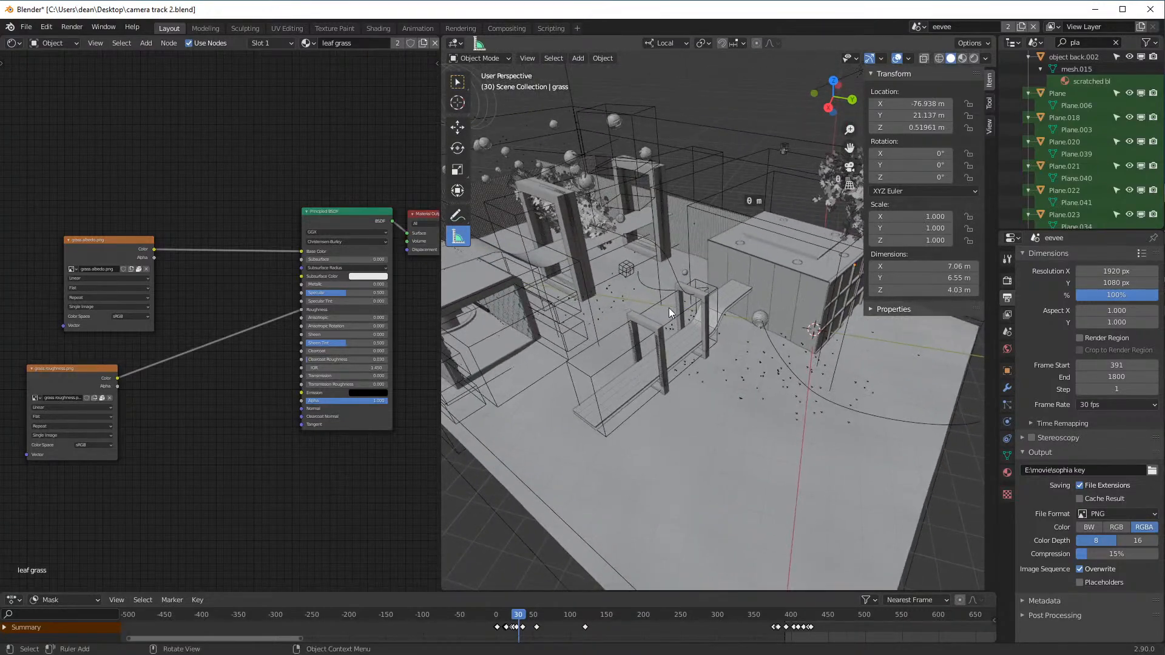
# - Examine the raised walkway, the archways and the floating drone spheres up close in the 3D viewport
pyautogui.scroll(6, 693, 322)
pyautogui.scroll(5, 693, 318)
pyautogui.keyDown('shift'); pyautogui.moveTo(711, 167); pyautogui.dragTo(727, 313, button='middle'); pyautogui.keyUp('shift')
pyautogui.scroll(-8, 728, 316)
pyautogui.scroll(2, 680, 306)
pyautogui.keyDown('shift'); pyautogui.moveTo(592, 294); pyautogui.dragTo(709, 352, button='middle'); pyautogui.keyUp('shift')
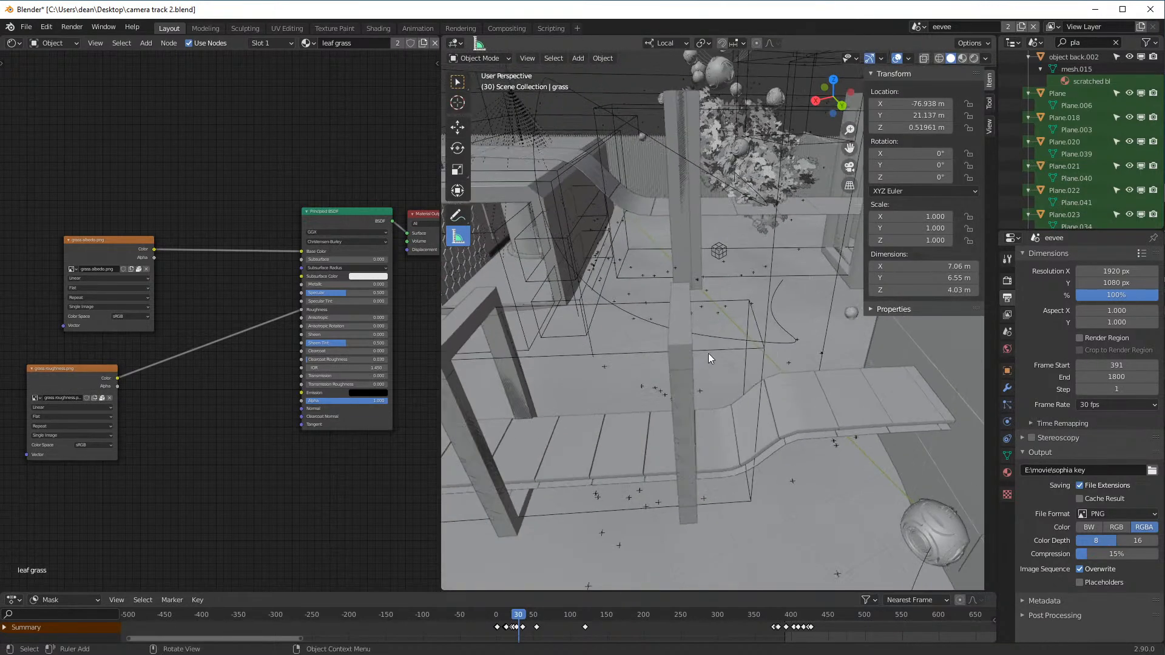
pyautogui.moveTo(715, 293); pyautogui.dragTo(848, 446, button='middle')
pyautogui.scroll(3, 849, 446)
pyautogui.moveTo(722, 176); pyautogui.dragTo(705, 347, button='middle')
pyautogui.scroll(3, 730, 231)
pyautogui.keyDown('shift'); pyautogui.moveTo(680, 301); pyautogui.dragTo(726, 349, button='middle'); pyautogui.keyUp('shift')
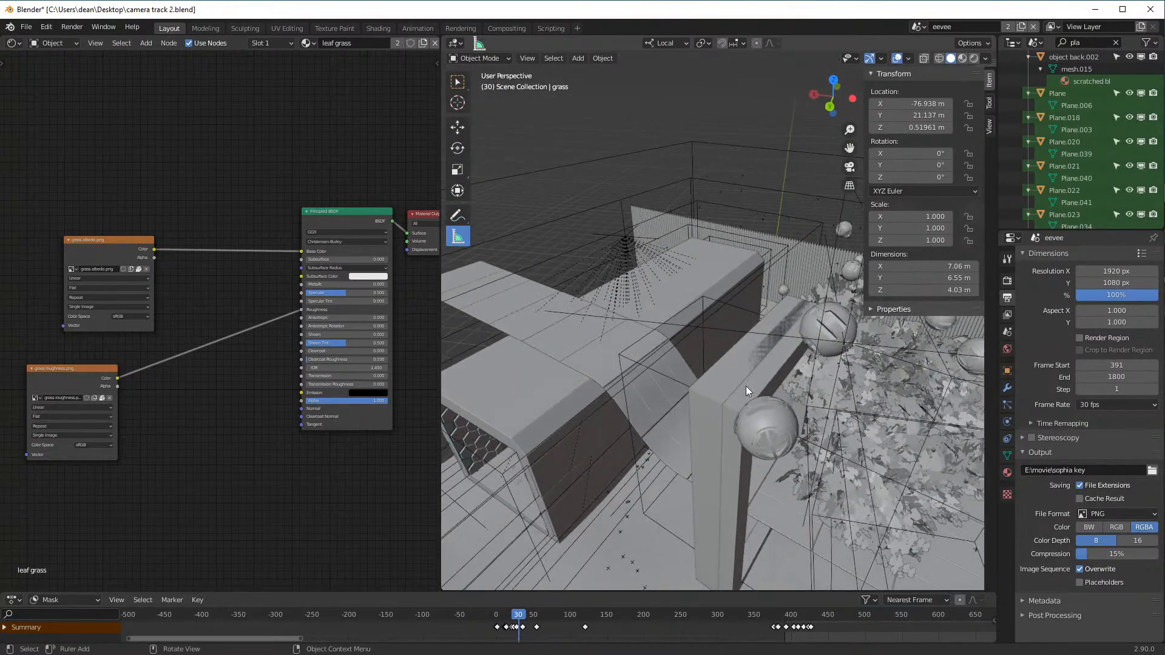
# - Expand the 3D viewport over the node editor and bring the drones near the back fence into view
pyautogui.moveTo(443, 39); pyautogui.dragTo(378, 45)
pyautogui.moveTo(523, 212); pyautogui.dragTo(592, 249, button='middle')
pyautogui.keyDown('shift'); pyautogui.moveTo(617, 385); pyautogui.dragTo(581, 223, button='middle'); pyautogui.keyUp('shift')
pyautogui.keyDown('shift'); pyautogui.moveTo(389, 394); pyautogui.dragTo(491, 188, button='middle'); pyautogui.keyUp('shift')
pyautogui.keyDown('shift'); pyautogui.moveTo(438, 255); pyautogui.dragTo(612, 301, button='middle'); pyautogui.keyUp('shift')
pyautogui.scroll(-5, 576, 287)
pyautogui.keyDown('shift'); pyautogui.moveTo(358, 195); pyautogui.dragTo(524, 396, button='middle'); pyautogui.keyUp('shift')
pyautogui.keyDown('shift'); pyautogui.moveTo(408, 359); pyautogui.dragTo(560, 345, button='middle'); pyautogui.keyUp('shift')
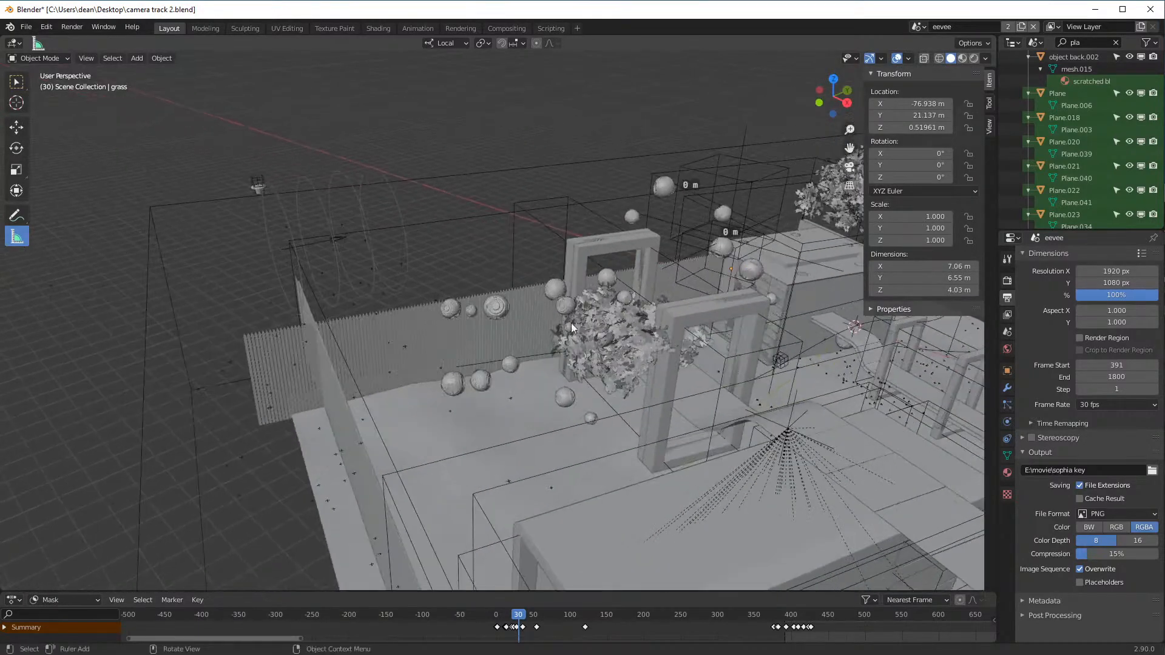
# - Select the particle emitter plane above the back fence and show its particle system settings
pyautogui.scroll(4, 555, 339)
pyautogui.click(512, 289)
pyautogui.moveTo(532, 289); pyautogui.dragTo(652, 309, button='middle')
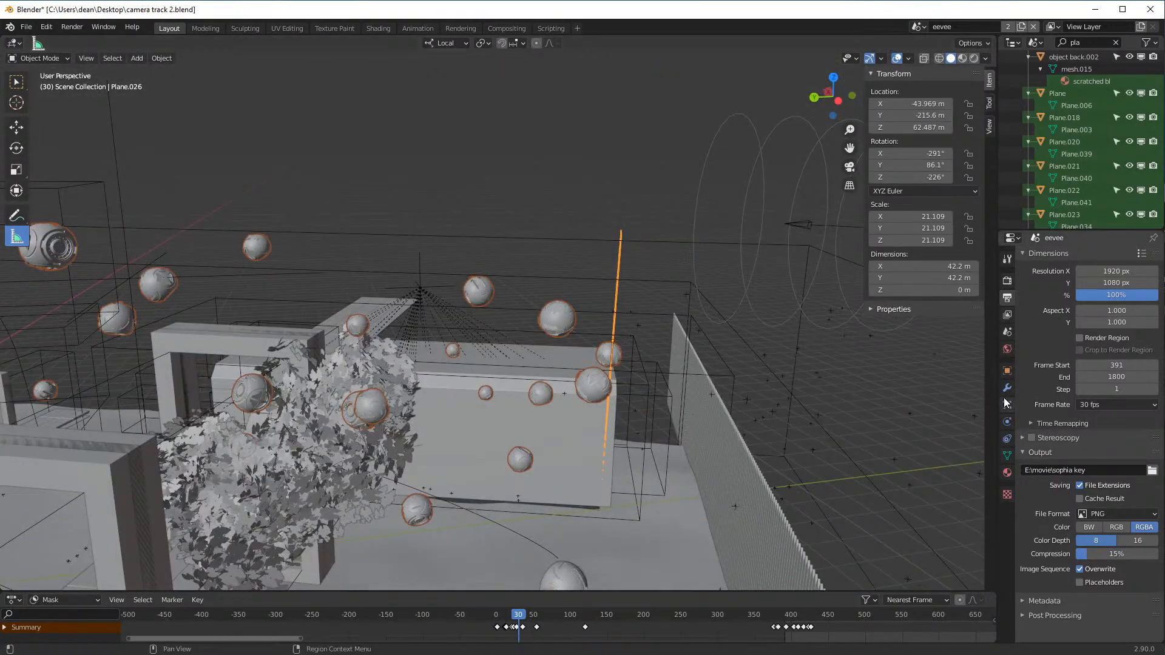
pyautogui.click(1007, 406)
# - Toggle the emitter plane's particle system off and back on in the viewport to compare the drones
pyautogui.moveTo(735, 355); pyautogui.dragTo(559, 346, button='middle')
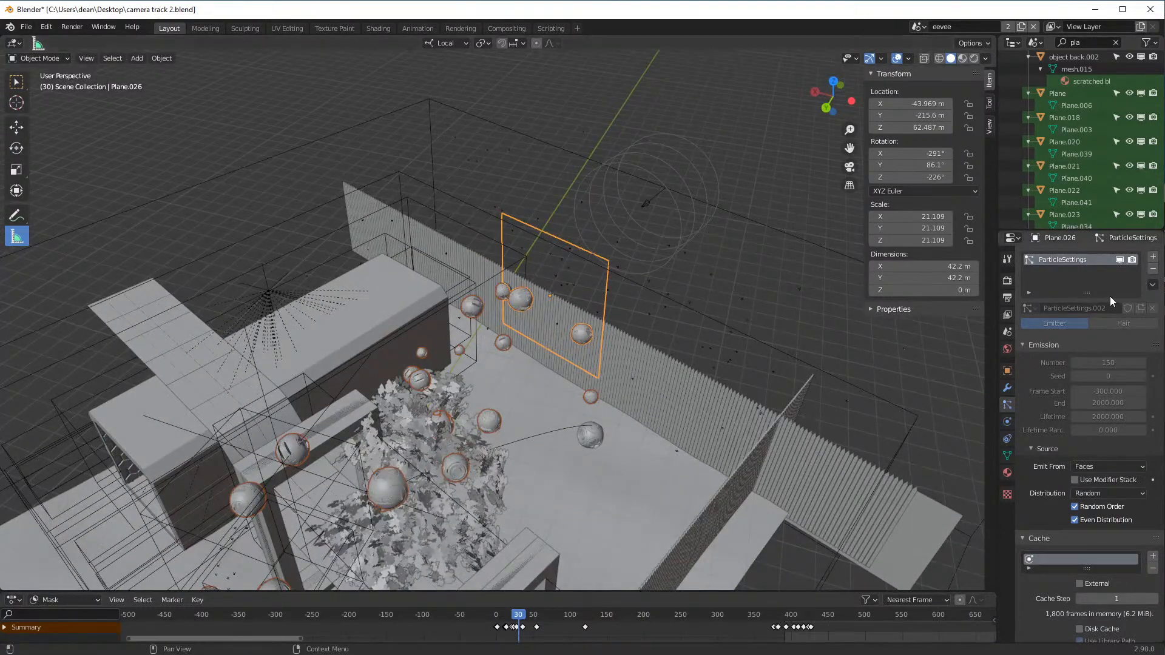
pyautogui.click(1118, 261)
pyautogui.click(1119, 261)
pyautogui.click(1119, 261)
pyautogui.click(1120, 261)
# - Review the emitter plane's particle settings from the cache down to the render options and instance object
pyautogui.scroll(-5, 1087, 414)
pyautogui.scroll(-15, 1108, 511)
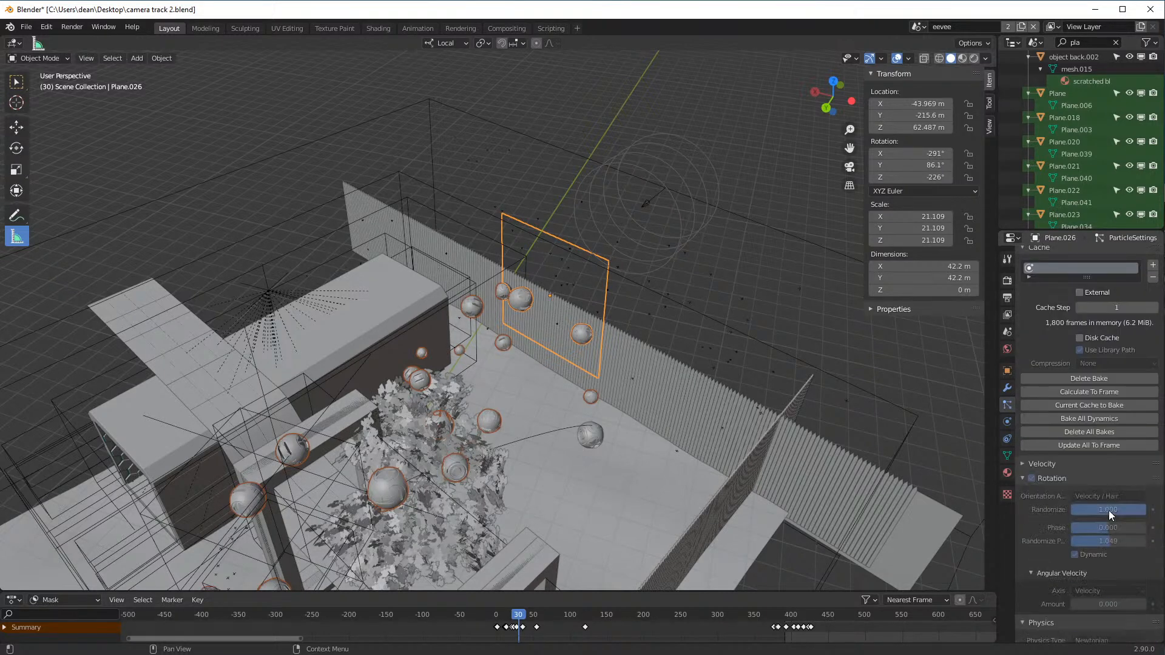
pyautogui.scroll(-3, 1070, 507)
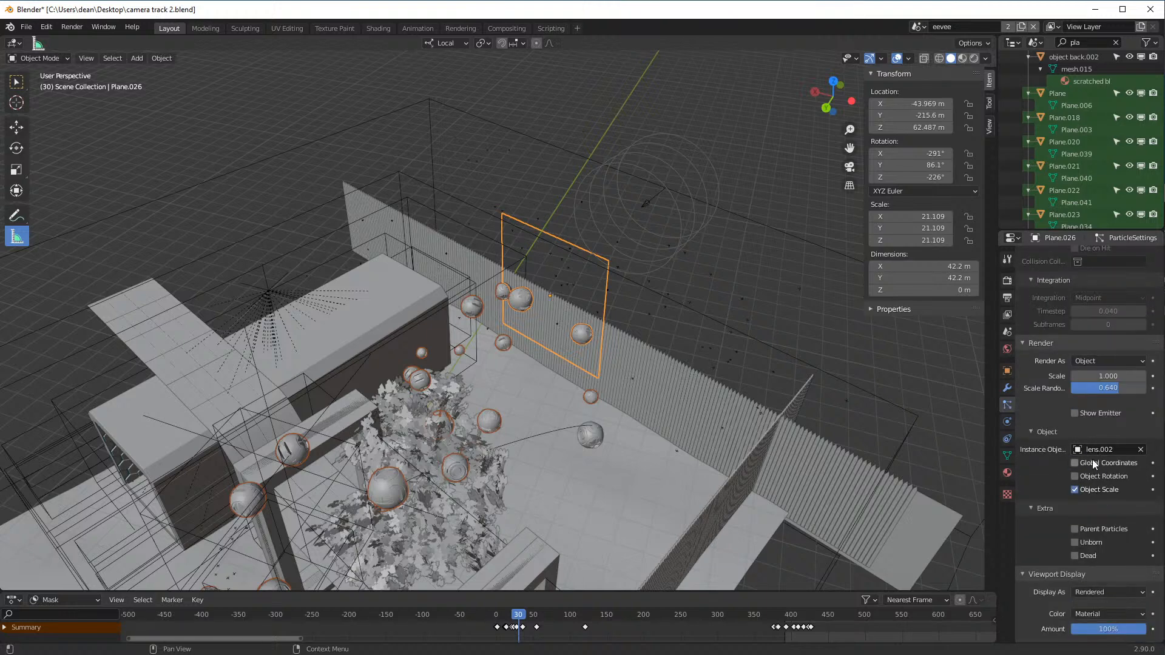
# - Select the original drone object lens.002 outside the set near the trees and inspect it up close
pyautogui.scroll(-8, 794, 442)
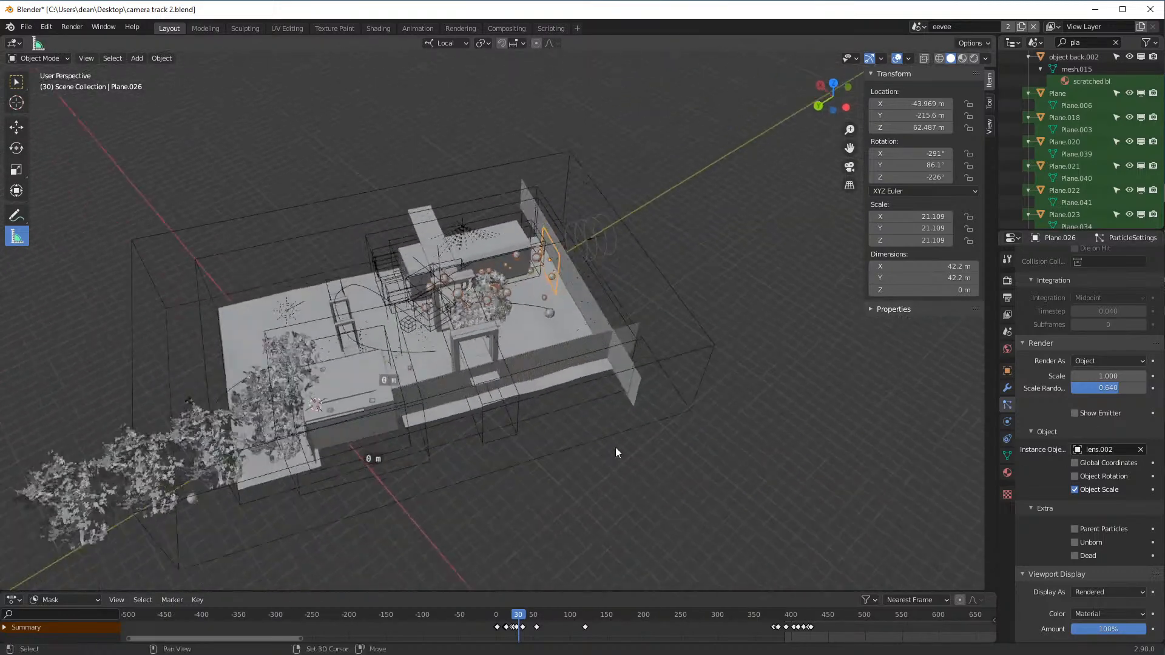
pyautogui.keyDown('shift'); pyautogui.moveTo(616, 446); pyautogui.dragTo(743, 371, button='middle'); pyautogui.keyUp('shift')
pyautogui.scroll(7, 653, 425)
pyautogui.moveTo(653, 425)
pyautogui.mouseDown(button='middle')
pyautogui.moveTo(631, 413)
pyautogui.moveTo(668, 424)
pyautogui.mouseUp(button='middle')
pyautogui.scroll(-2, 635, 417)
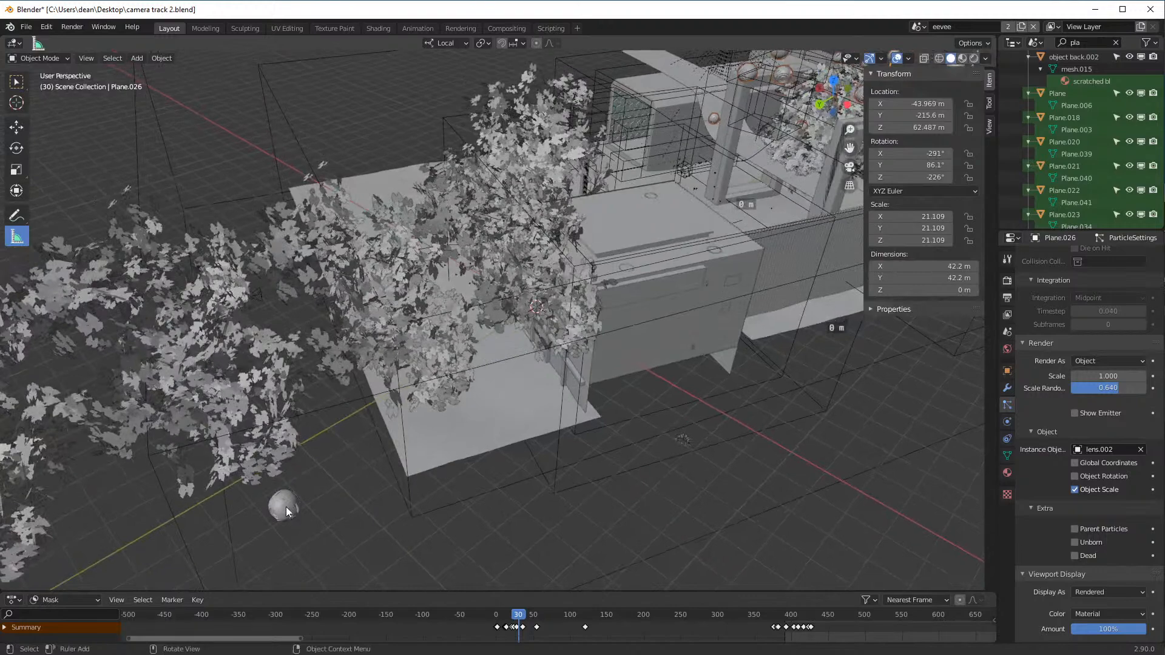
pyautogui.click(286, 510)
pyautogui.scroll(-5, 1069, 133)
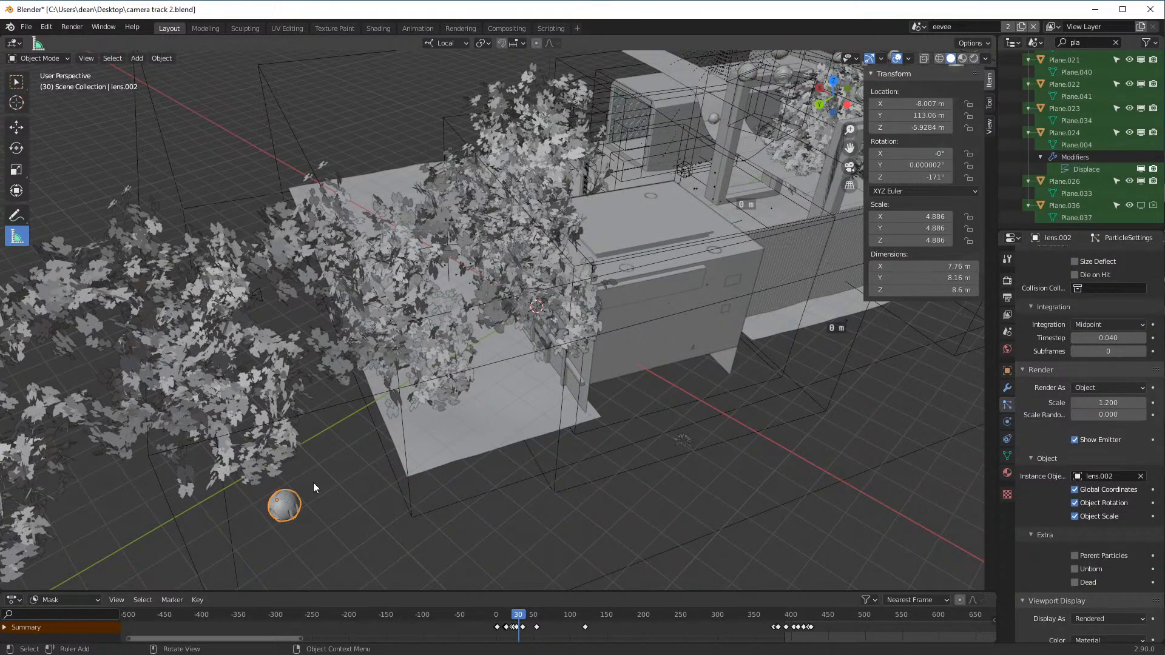
pyautogui.keyDown('shift'); pyautogui.moveTo(318, 482); pyautogui.dragTo(508, 338, button='middle'); pyautogui.keyUp('shift')
pyautogui.scroll(5, 546, 316)
pyautogui.keyDown('shift'); pyautogui.moveTo(700, 230); pyautogui.dragTo(632, 307, button='middle'); pyautogui.keyUp('shift')
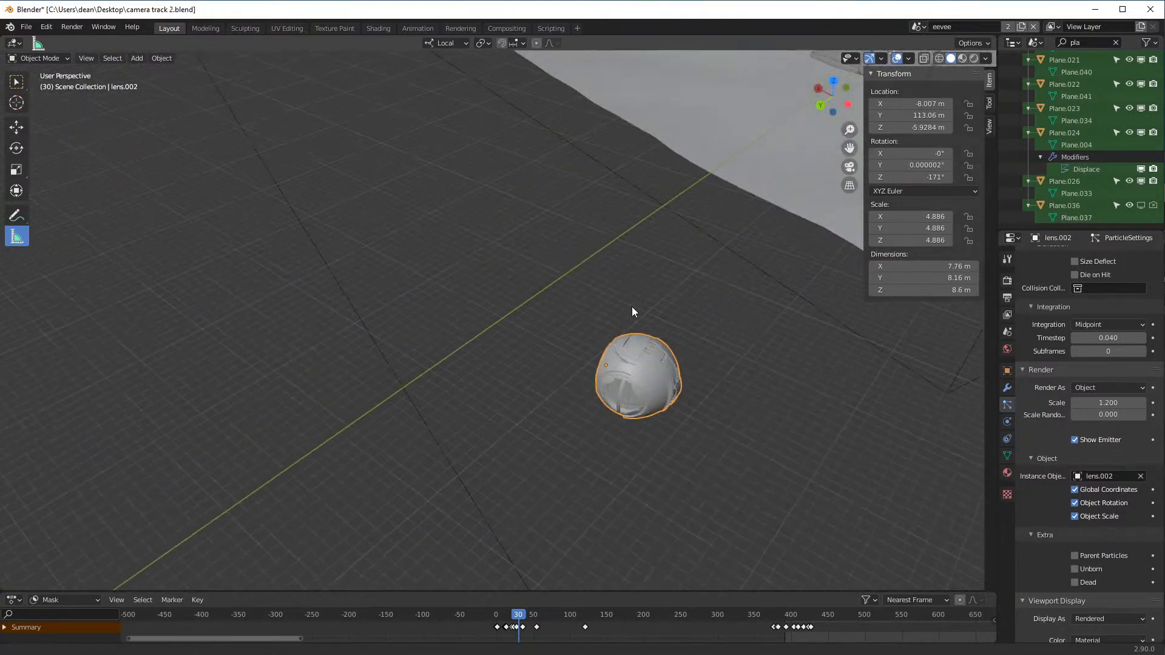
# - Return to the wider scene and review the emission settings of the drone object's particle system
pyautogui.scroll(-8, 657, 390)
pyautogui.keyDown('shift'); pyautogui.moveTo(781, 303); pyautogui.dragTo(449, 466, button='middle'); pyautogui.keyUp('shift')
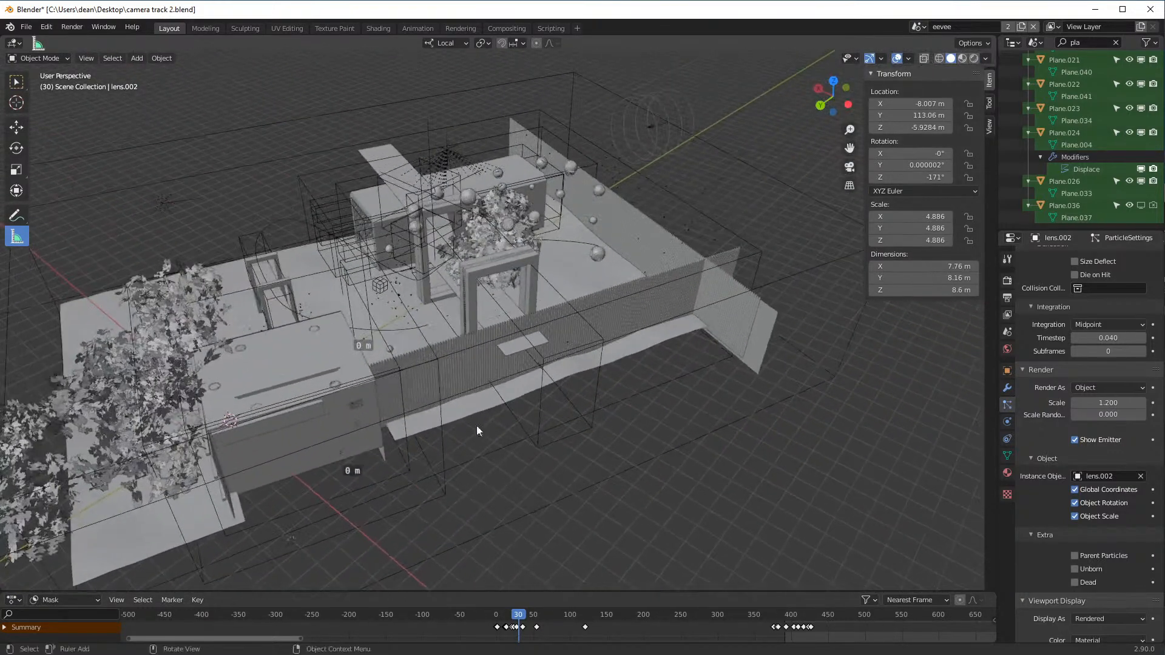
pyautogui.scroll(2, 546, 316)
pyautogui.keyDown('shift'); pyautogui.moveTo(621, 205); pyautogui.dragTo(569, 334, button='middle'); pyautogui.keyUp('shift')
pyautogui.scroll(11, 1085, 365)
pyautogui.scroll(10, 1087, 365)
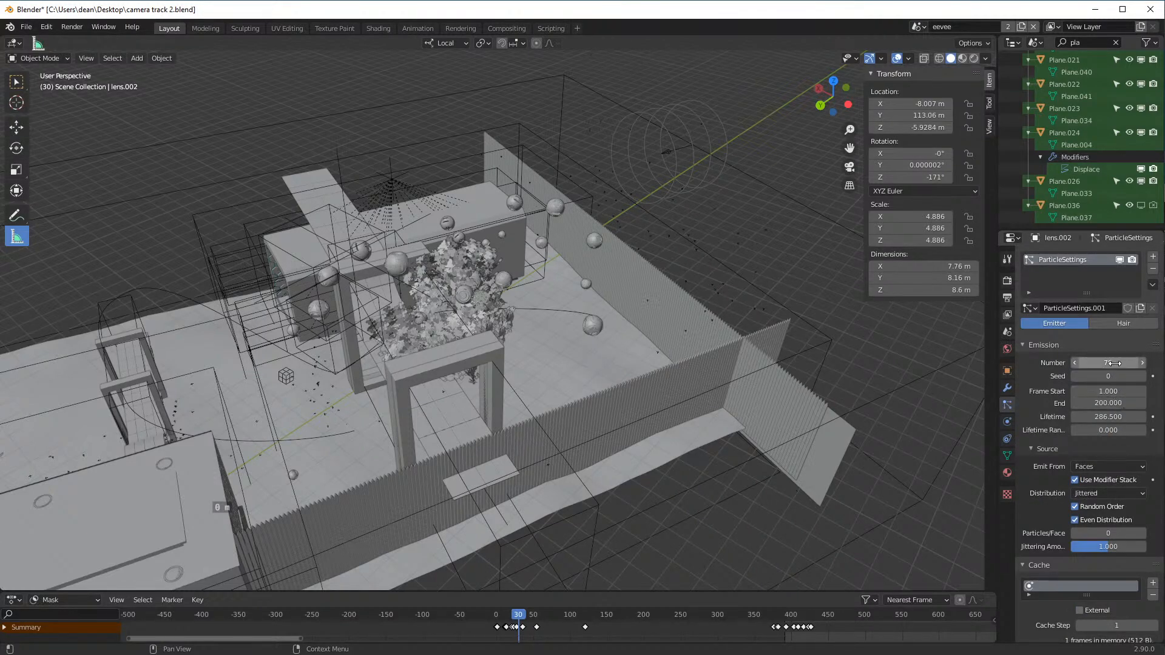
# - Select the force field behind the back fence and inspect its direction towards the drones
pyautogui.scroll(3, 576, 243)
pyautogui.moveTo(618, 188); pyautogui.dragTo(640, 323, button='middle')
pyautogui.click(769, 221)
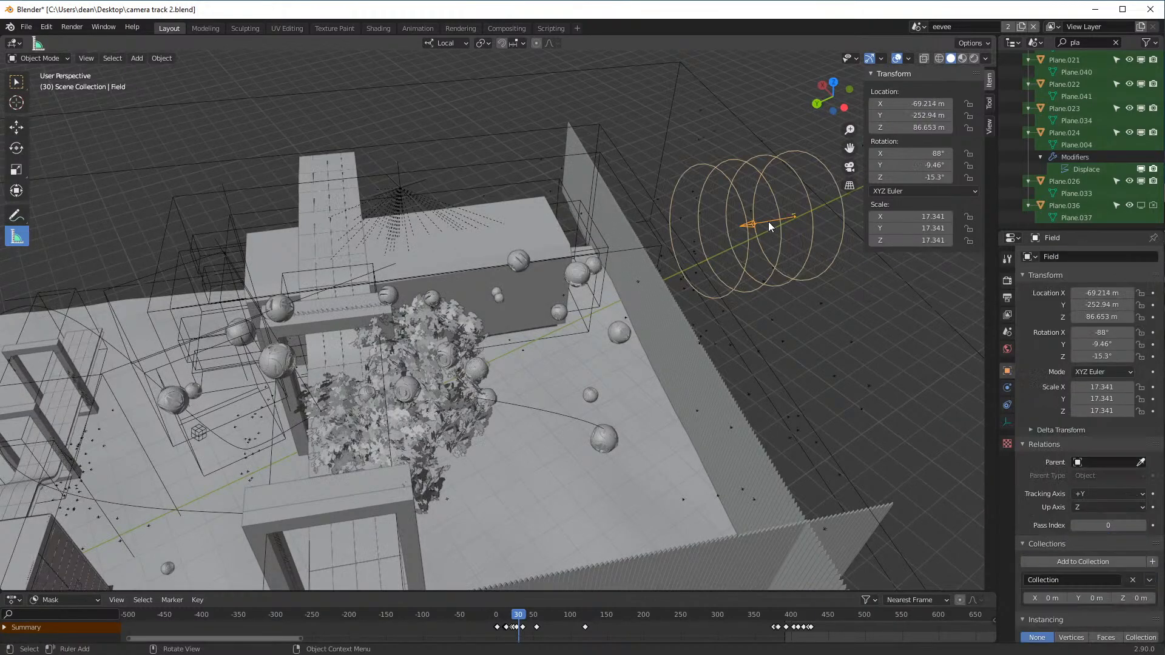
pyautogui.moveTo(788, 257); pyautogui.dragTo(610, 275, button='middle')
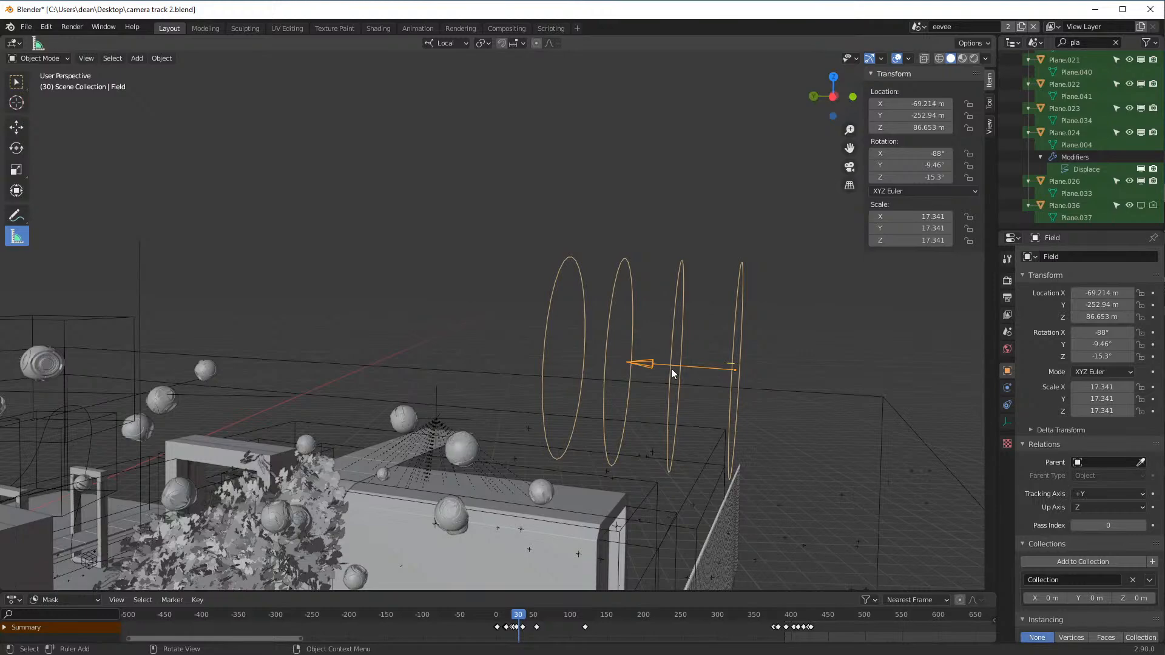
# - Examine the force field and drones from several sides of the set, and bring up the scene's render settings
pyautogui.moveTo(714, 358); pyautogui.dragTo(575, 359, button='middle')
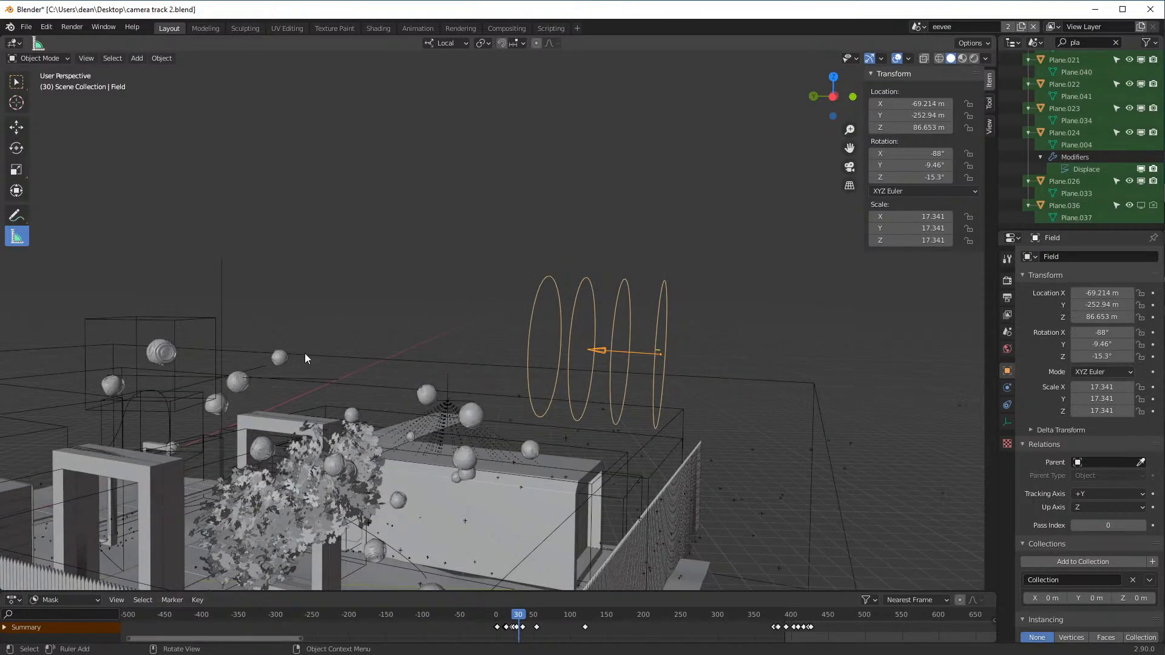
pyautogui.moveTo(456, 422); pyautogui.dragTo(712, 282, button='middle')
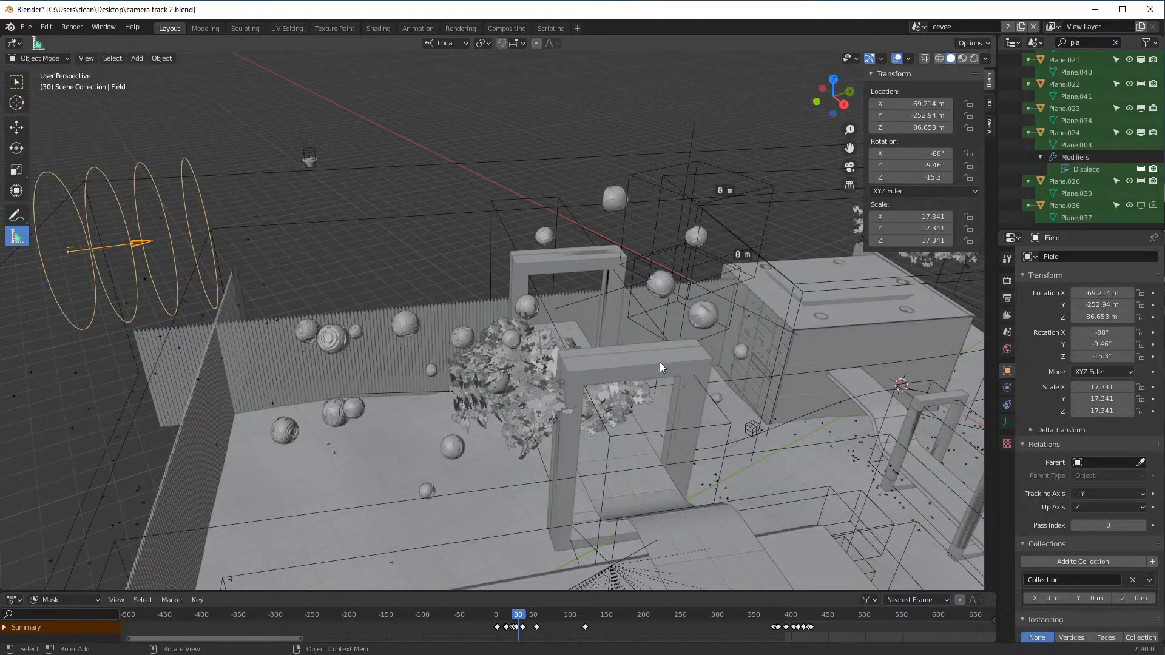
pyautogui.moveTo(615, 224); pyautogui.dragTo(580, 243, button='middle')
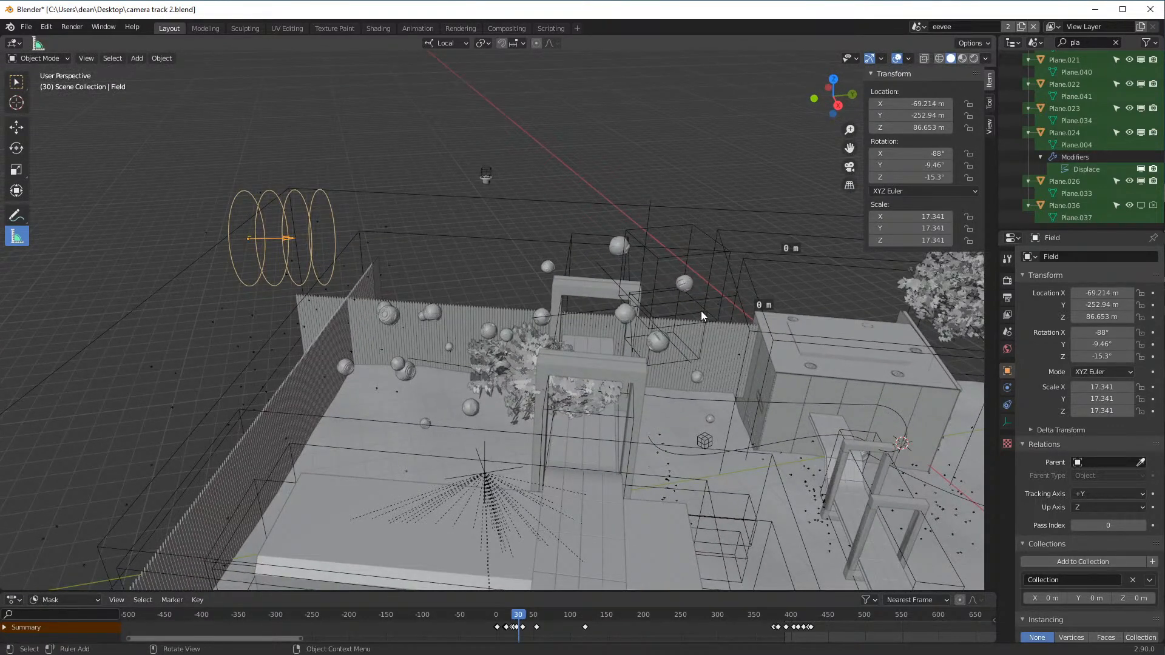
pyautogui.click(1006, 280)
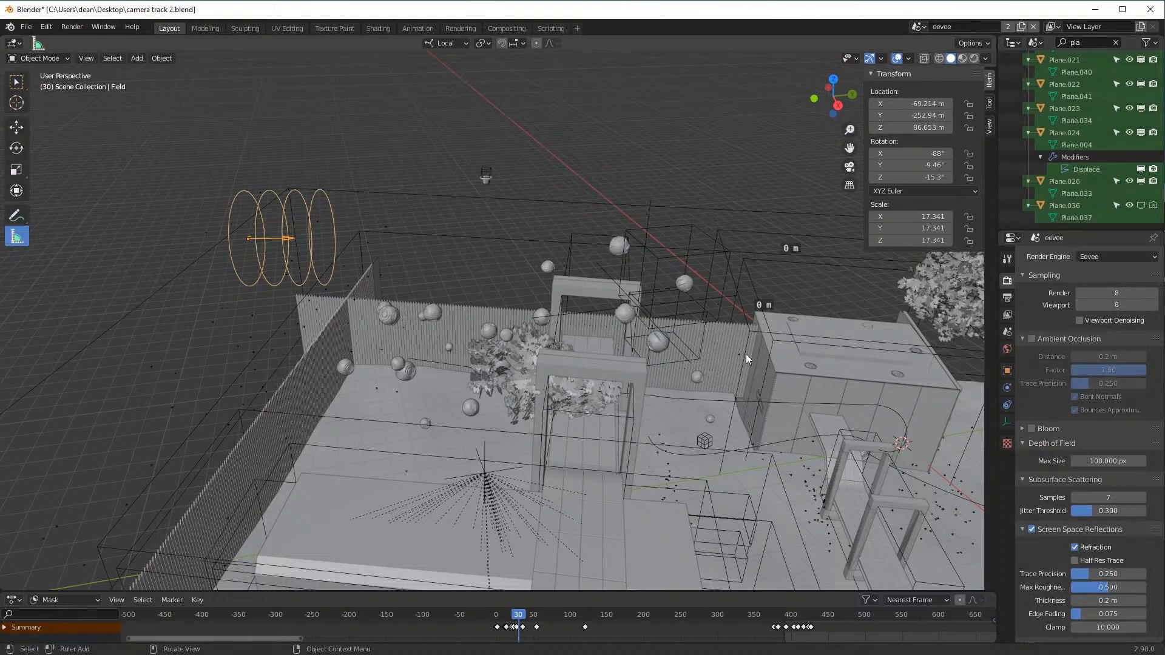
# - Play the animation around frame 400 and watch how the drones move relative to the force field, finishing with playback stopped
pyautogui.scroll(-5, 664, 629)
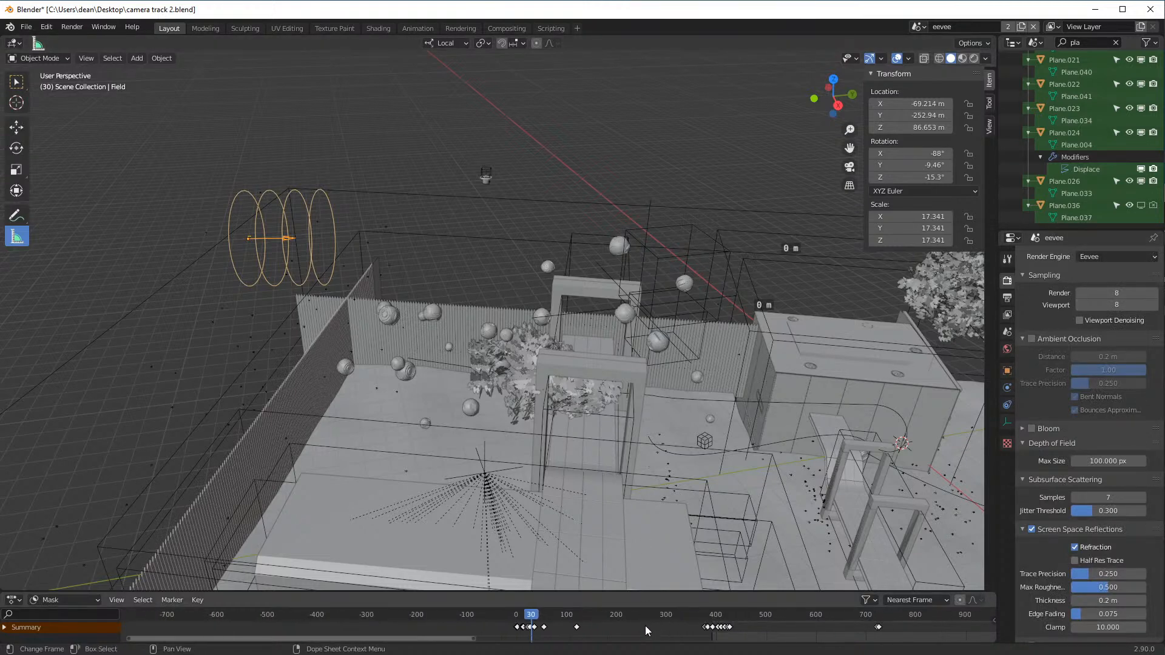
pyautogui.press('space')
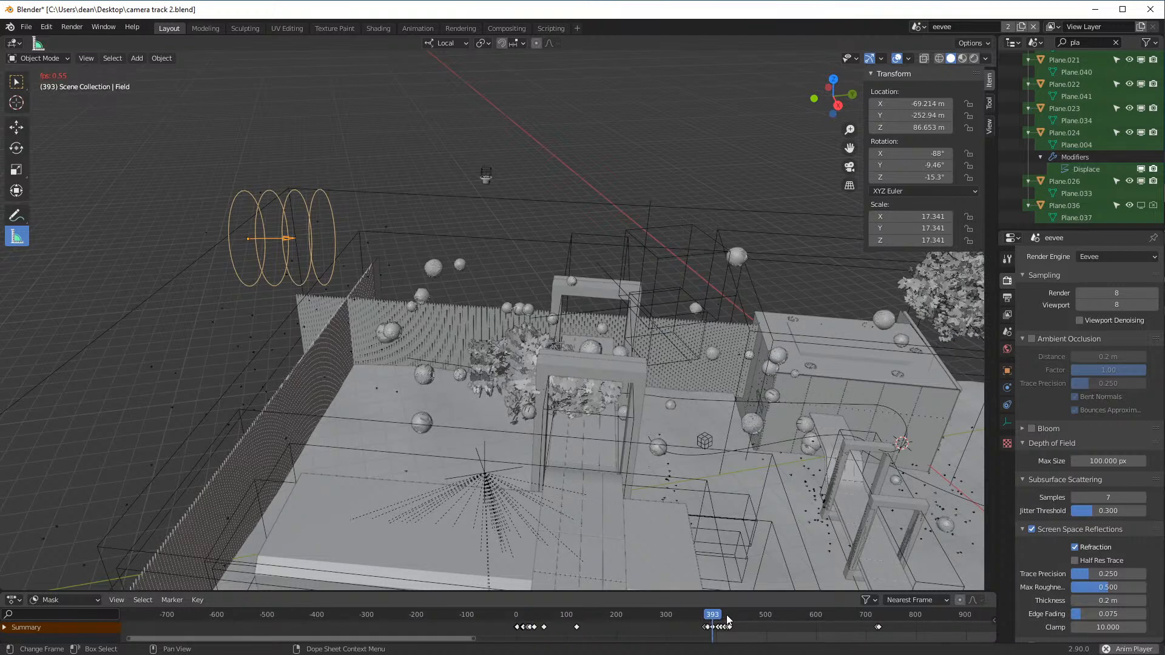
pyautogui.click(722, 616)
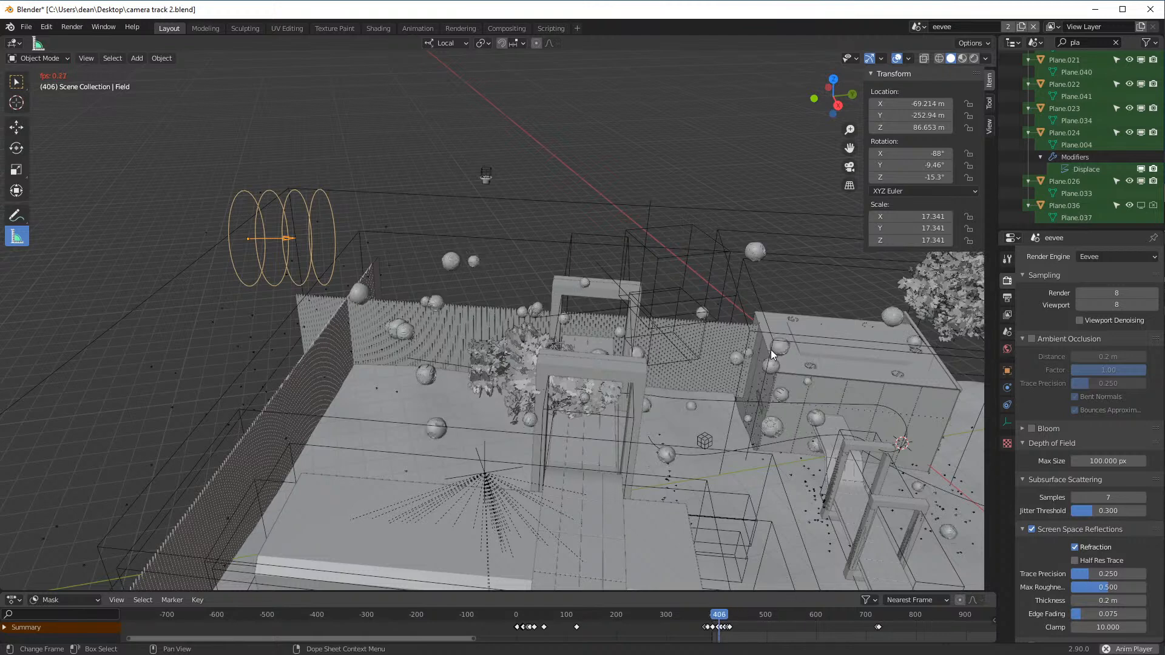
pyautogui.moveTo(772, 356); pyautogui.dragTo(130, 102, button='middle')
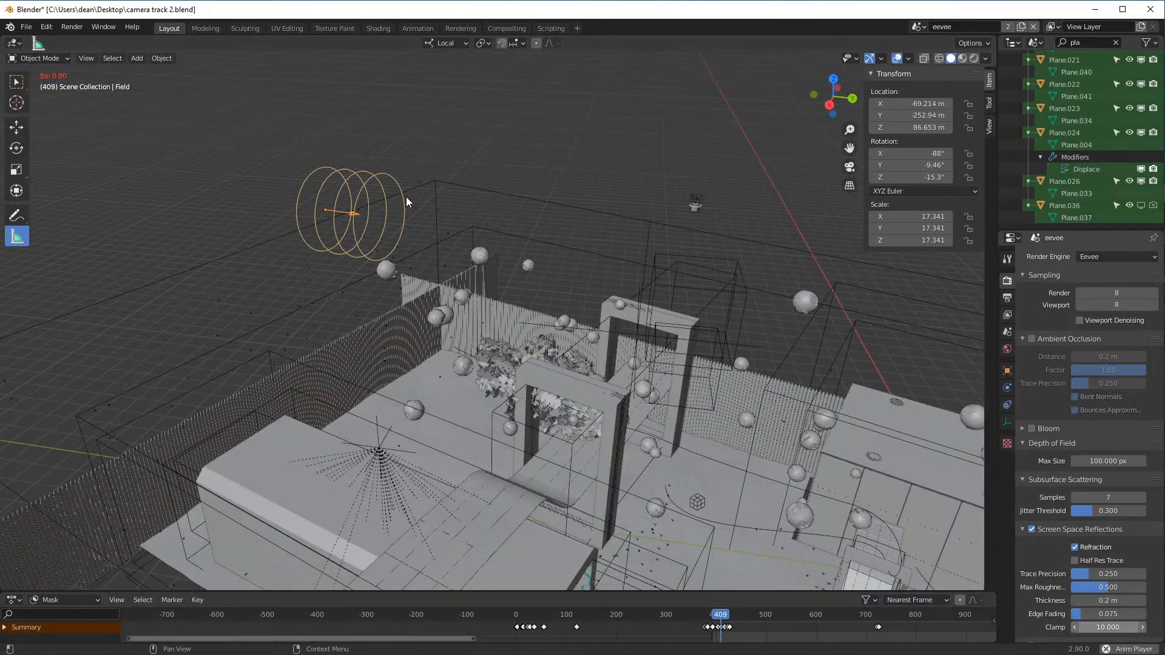
pyautogui.click(1106, 649)
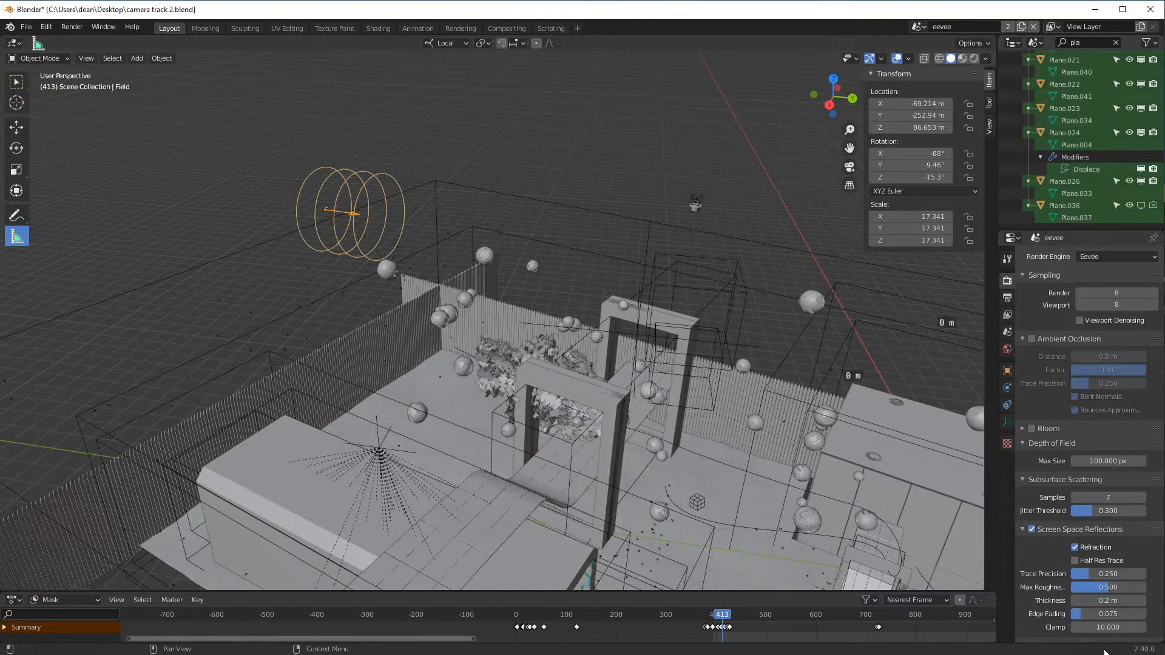
# - Scrub the animation through frames 462 and 736 to 2334 to compare the drone positions from the opposite side
pyautogui.moveTo(657, 229); pyautogui.dragTo(419, 388, button='middle')
pyautogui.scroll(-7, 722, 626)
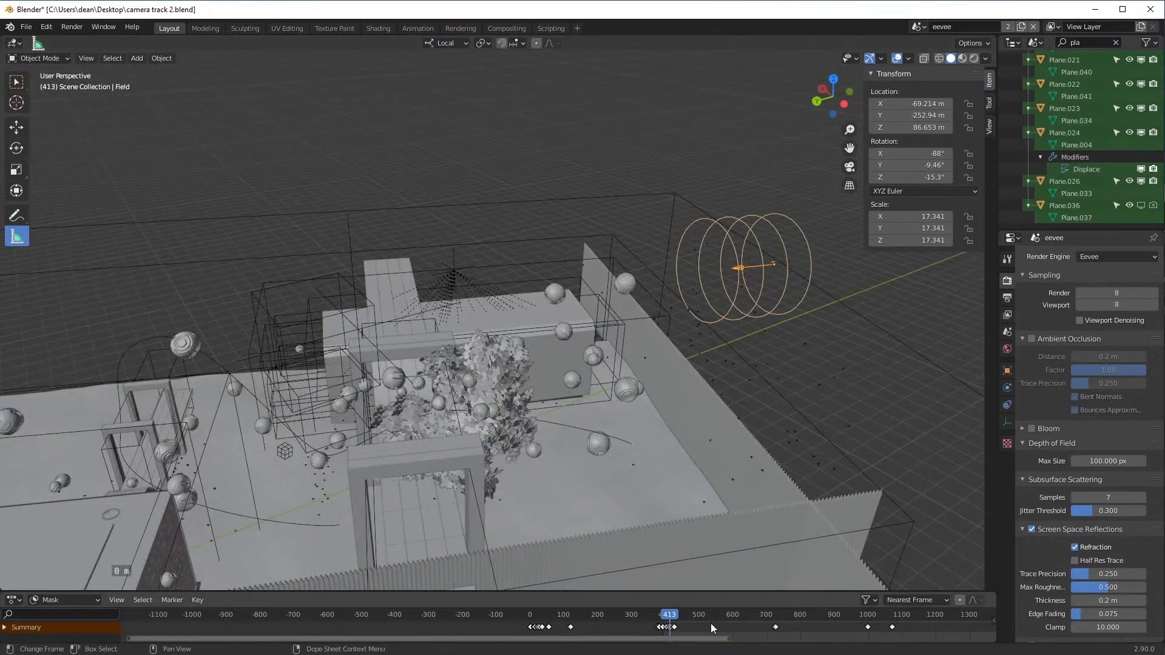
pyautogui.click(631, 620)
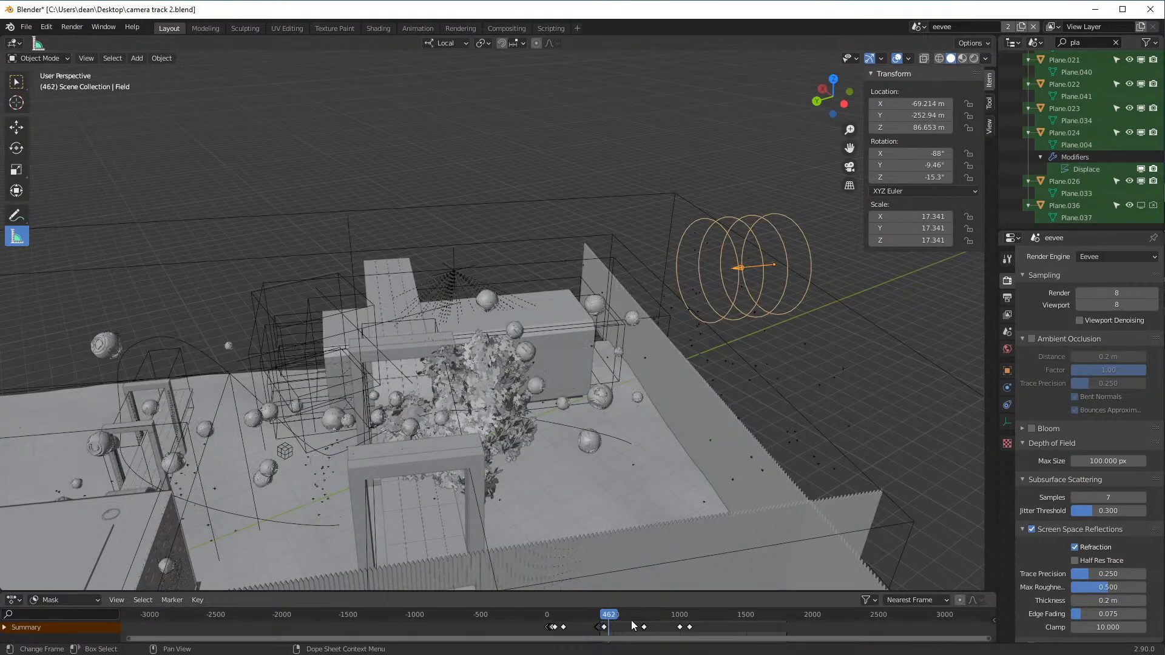
pyautogui.click(642, 618)
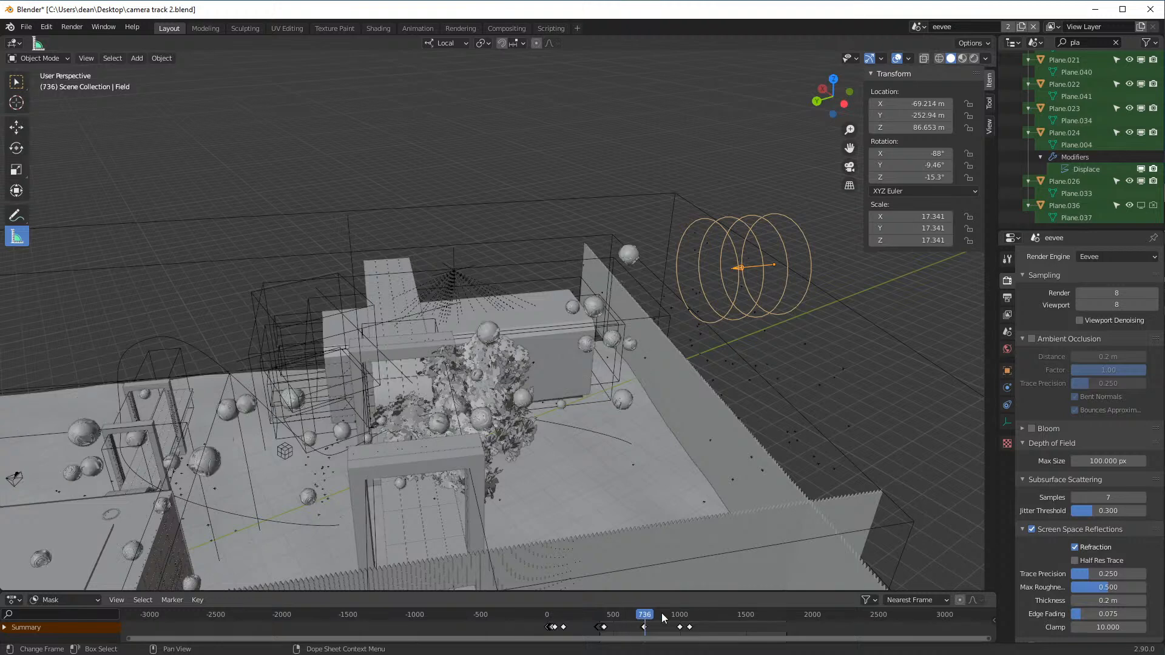
# - Review the Eevee render settings from volumetrics through indirect lighting, film and simplify
pyautogui.scroll(-15, 1075, 494)
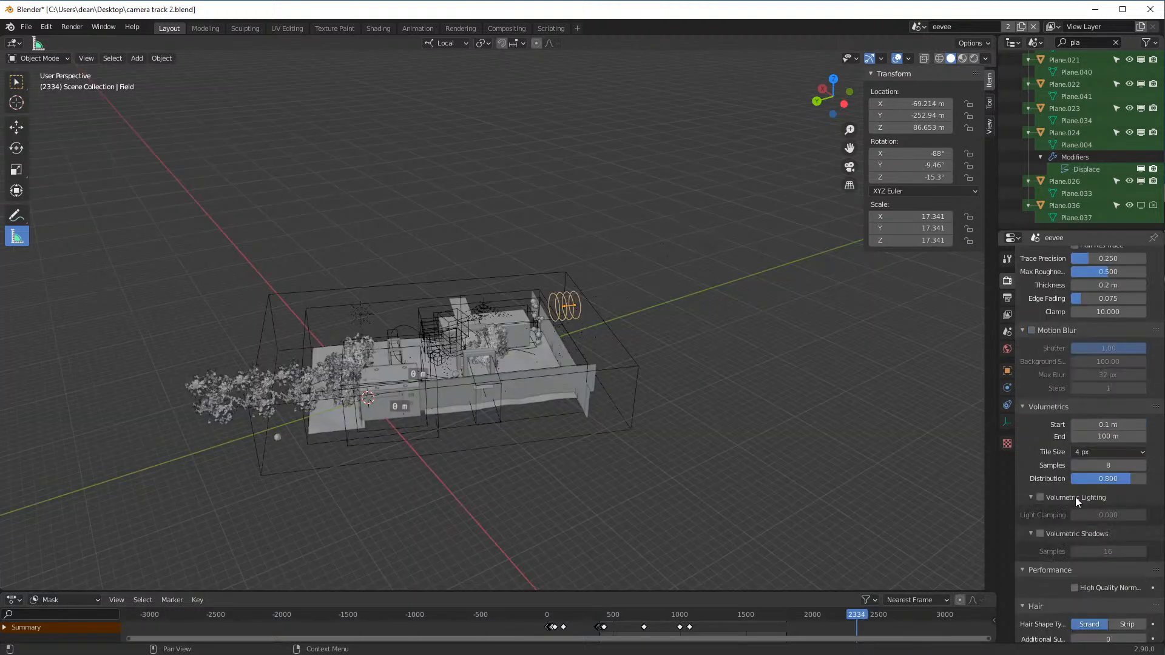
pyautogui.scroll(-12, 1097, 424)
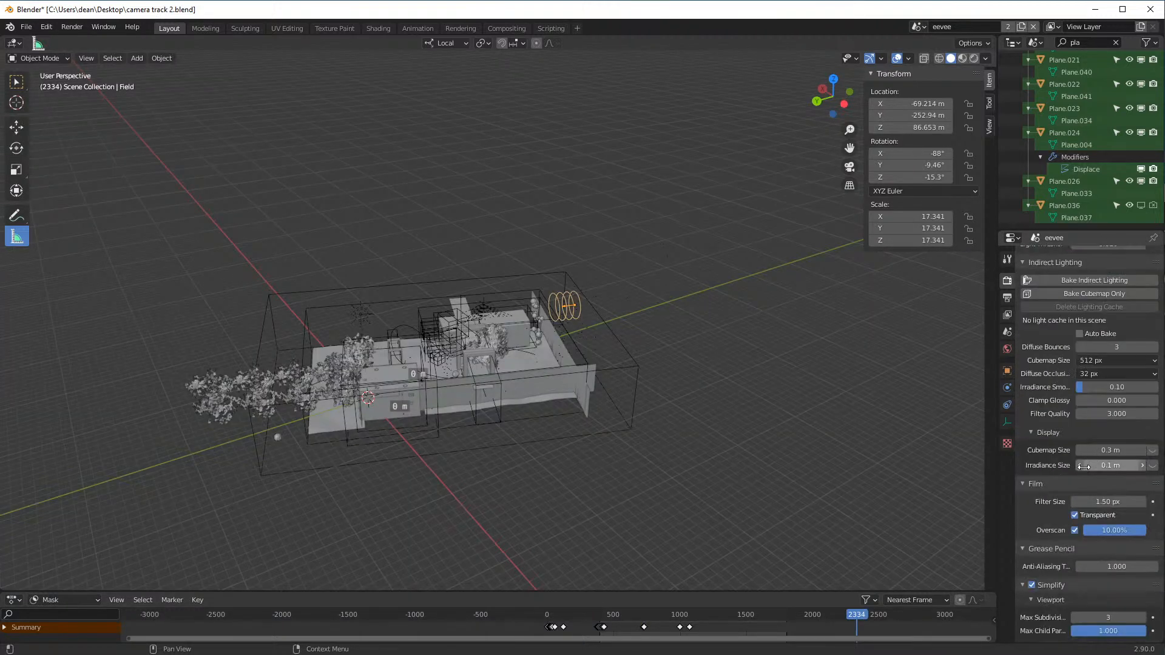
pyautogui.scroll(20, 1085, 436)
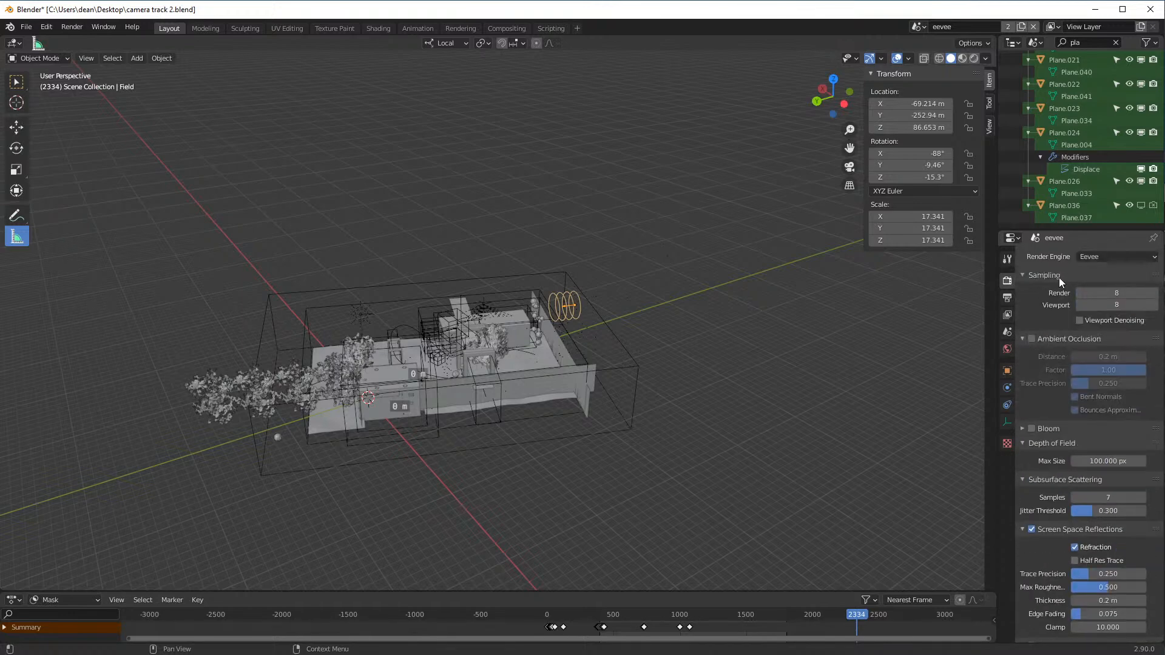
# - Select the drone emitter plane at the back fence and review its particle settings from emission down to physics
pyautogui.scroll(5, 727, 318)
pyautogui.click(731, 307)
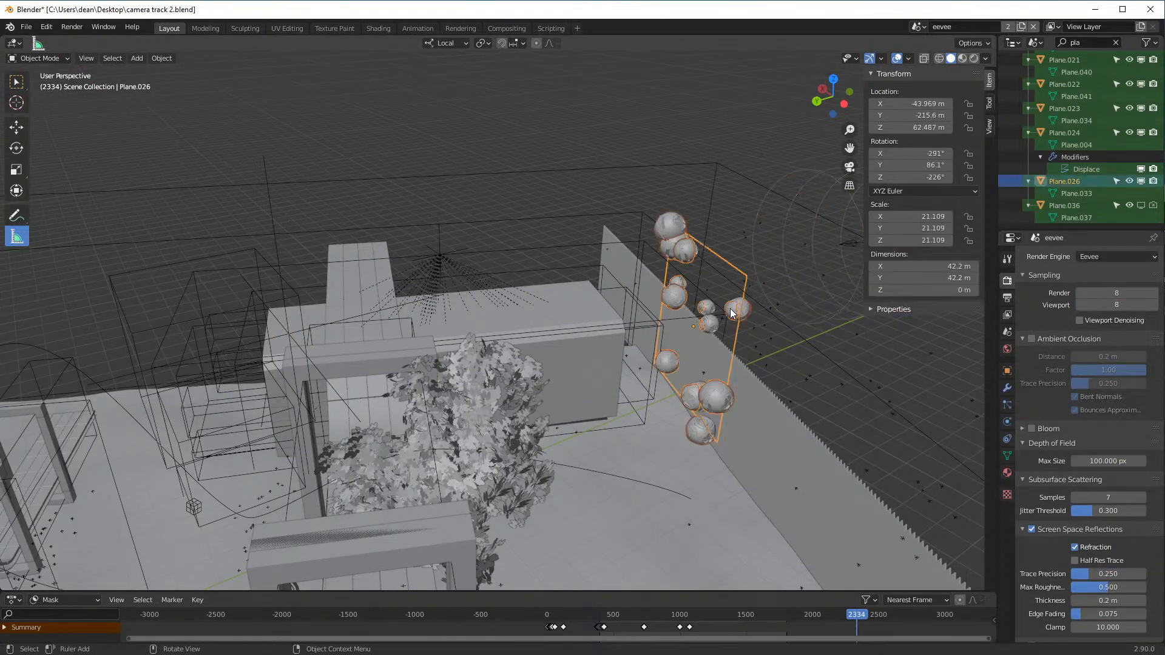
pyautogui.click(1007, 405)
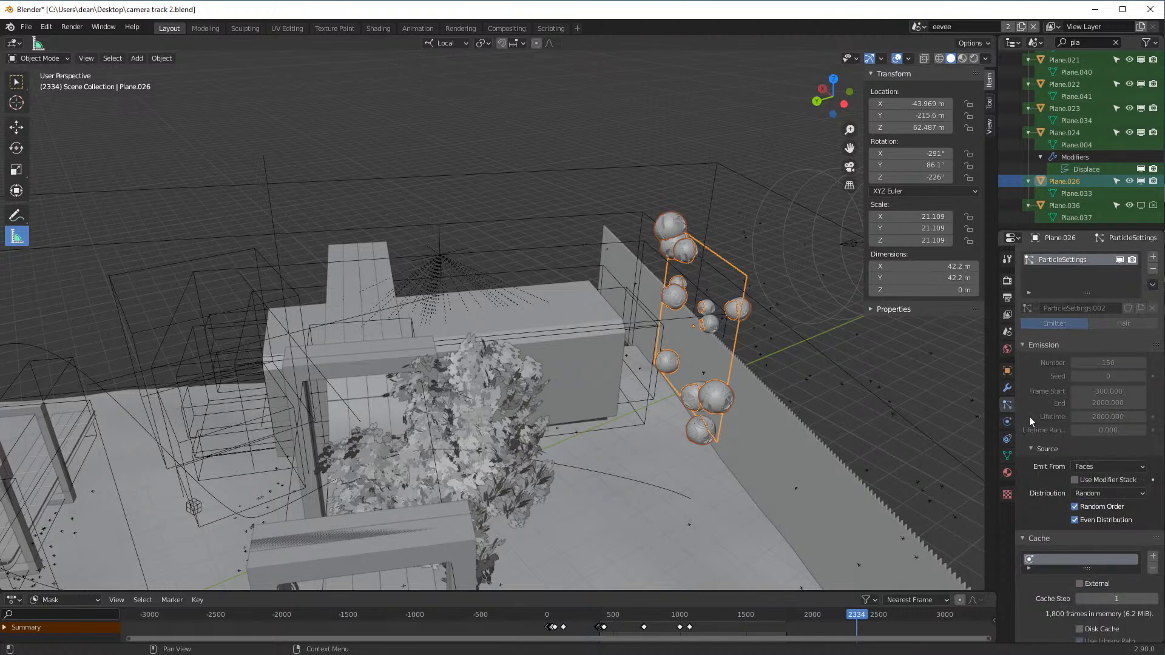
pyautogui.scroll(-10, 1058, 458)
pyautogui.scroll(-1, 1073, 418)
# - Check the drones at frames 814 and 489, play briefly in wireframe shading, and return to solid shading
pyautogui.scroll(-5, 865, 613)
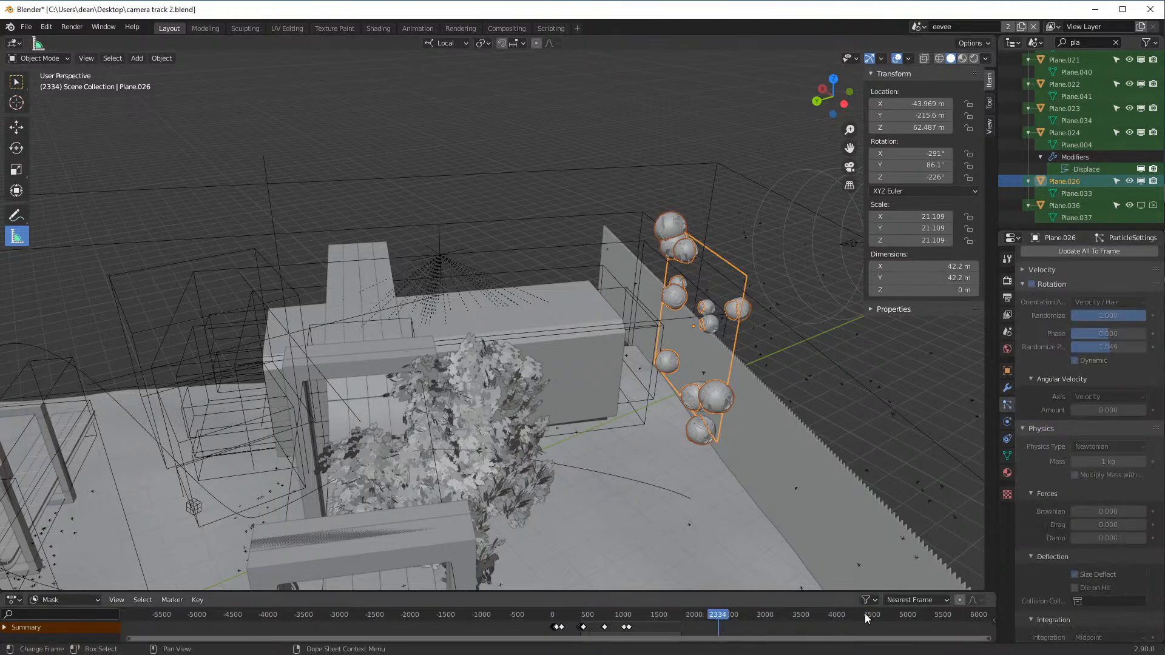
pyautogui.click(588, 616)
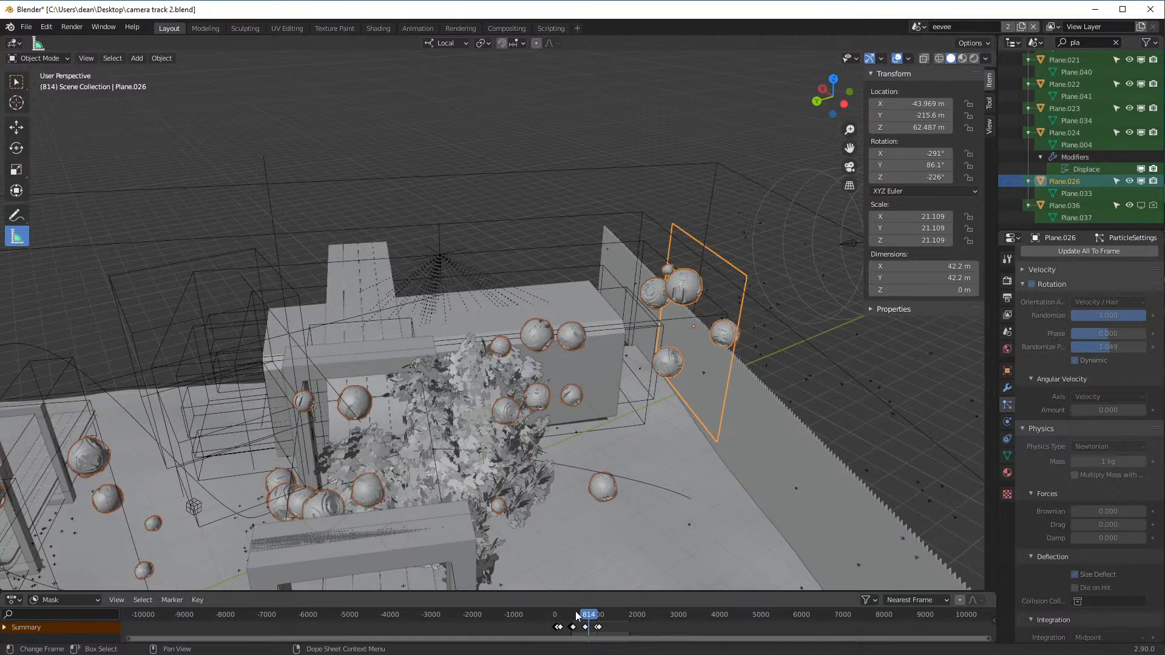
pyautogui.click(575, 616)
pyautogui.click(938, 58)
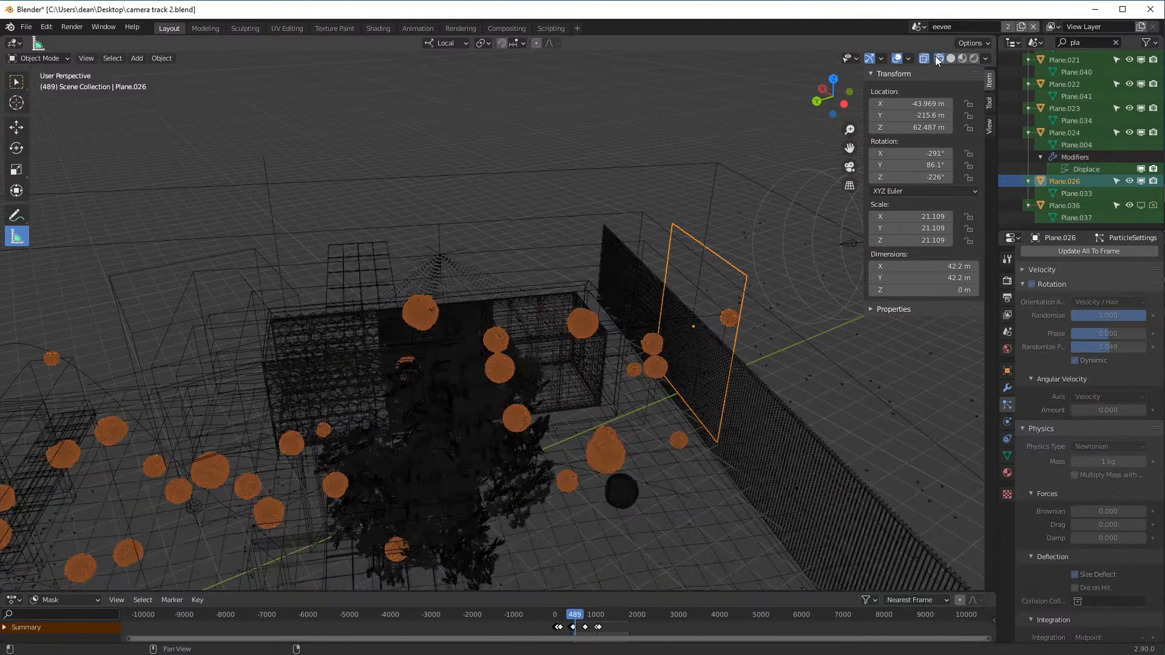
pyautogui.press('space')
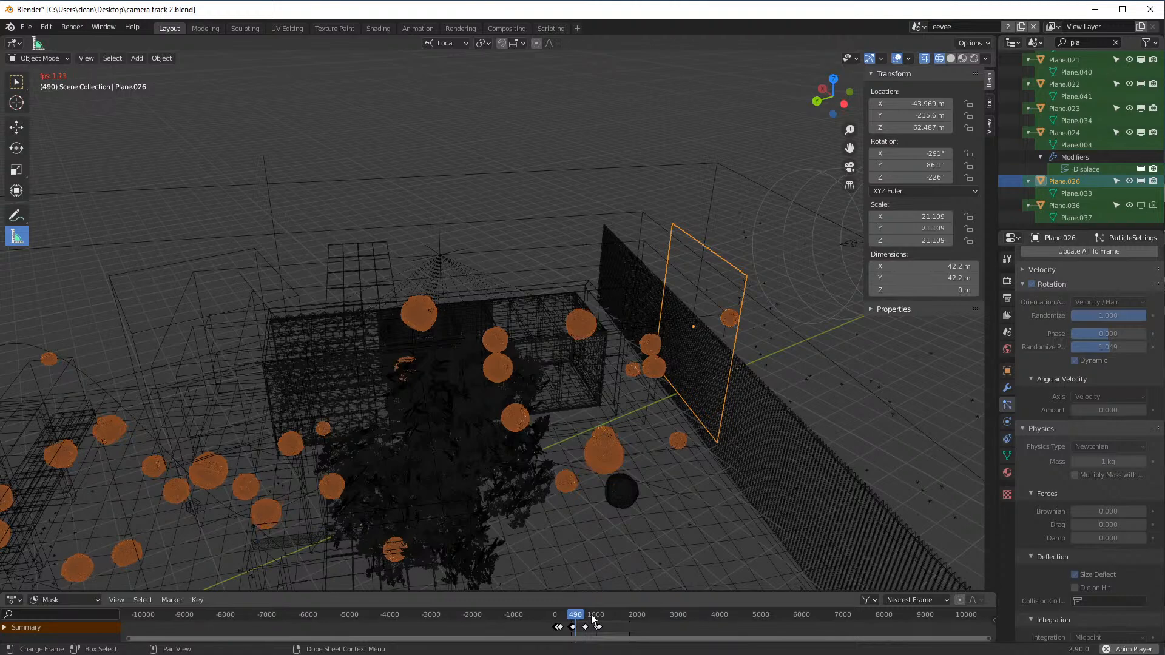
pyautogui.press('space')
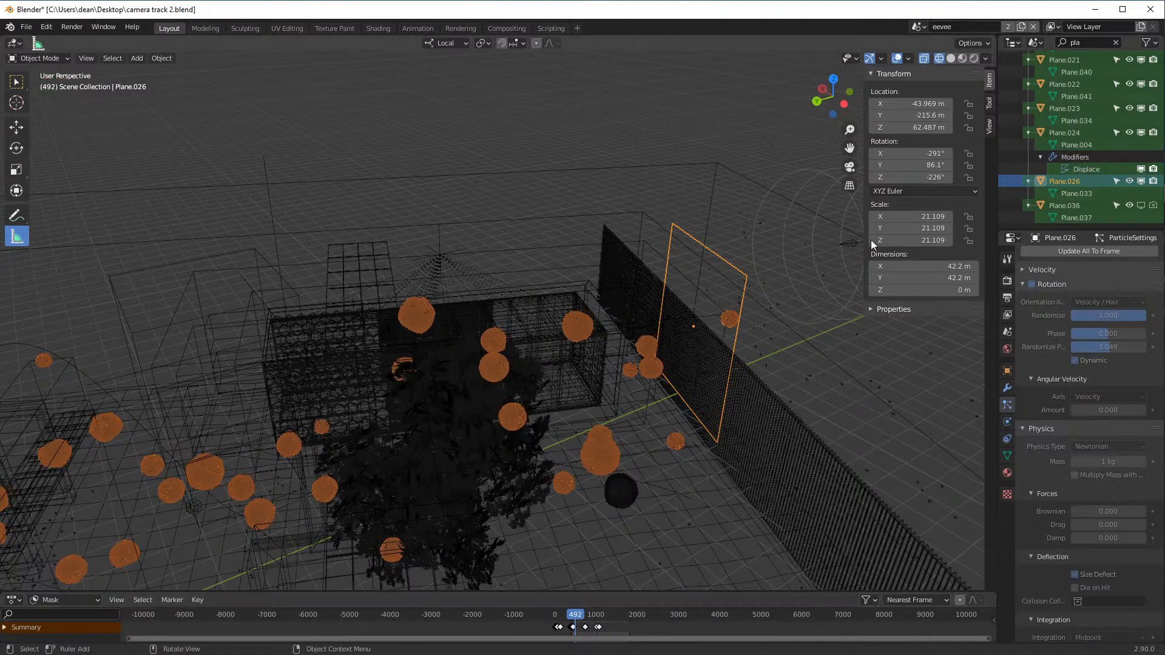
pyautogui.click(951, 58)
# - Switch the scene's render engine from Eevee to Cycles and play the drone animation briefly
pyautogui.moveTo(645, 309); pyautogui.dragTo(968, 340, button='middle')
pyautogui.click(1007, 280)
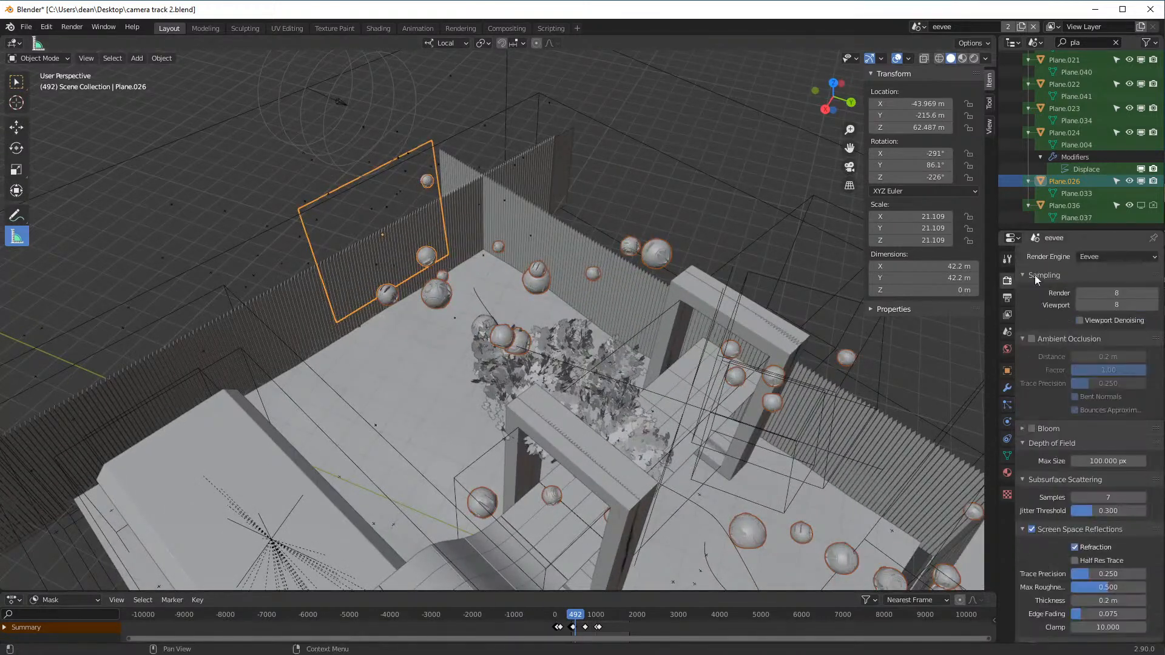
pyautogui.click(1107, 255)
pyautogui.click(1104, 305)
pyautogui.press('space')
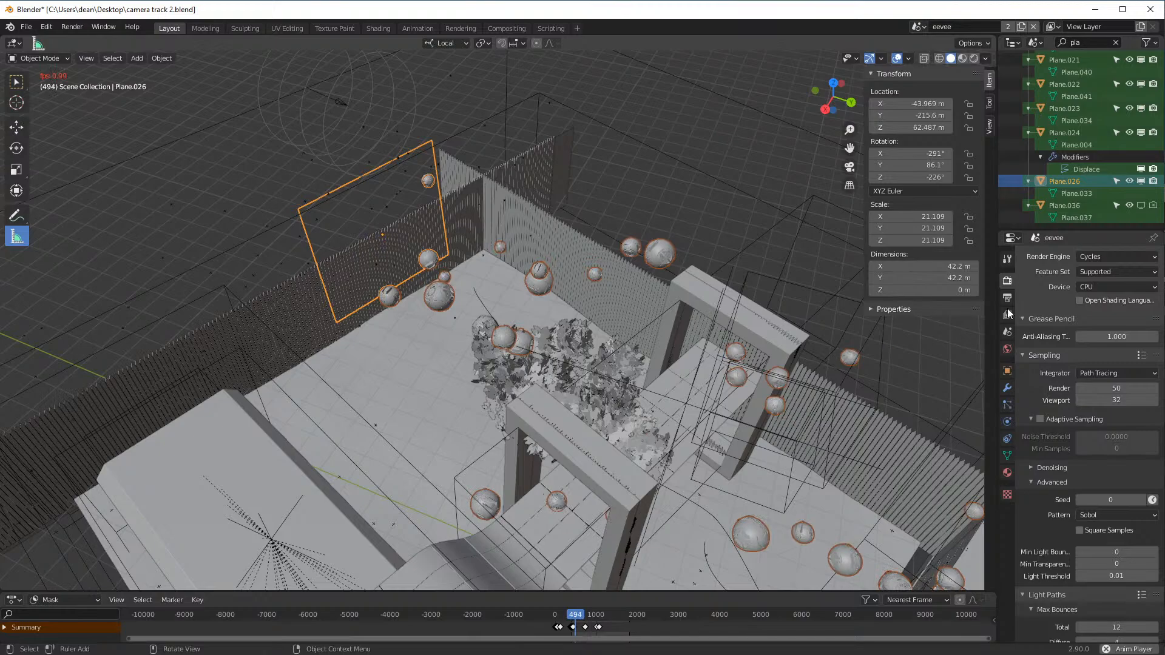
pyautogui.press('space')
# - Inspect the drones around the courtyard tree up close and from above, along with the animation's keyframe range
pyautogui.moveTo(971, 340); pyautogui.dragTo(745, 384, button='middle')
pyautogui.moveTo(832, 453); pyautogui.dragTo(681, 509, button='middle')
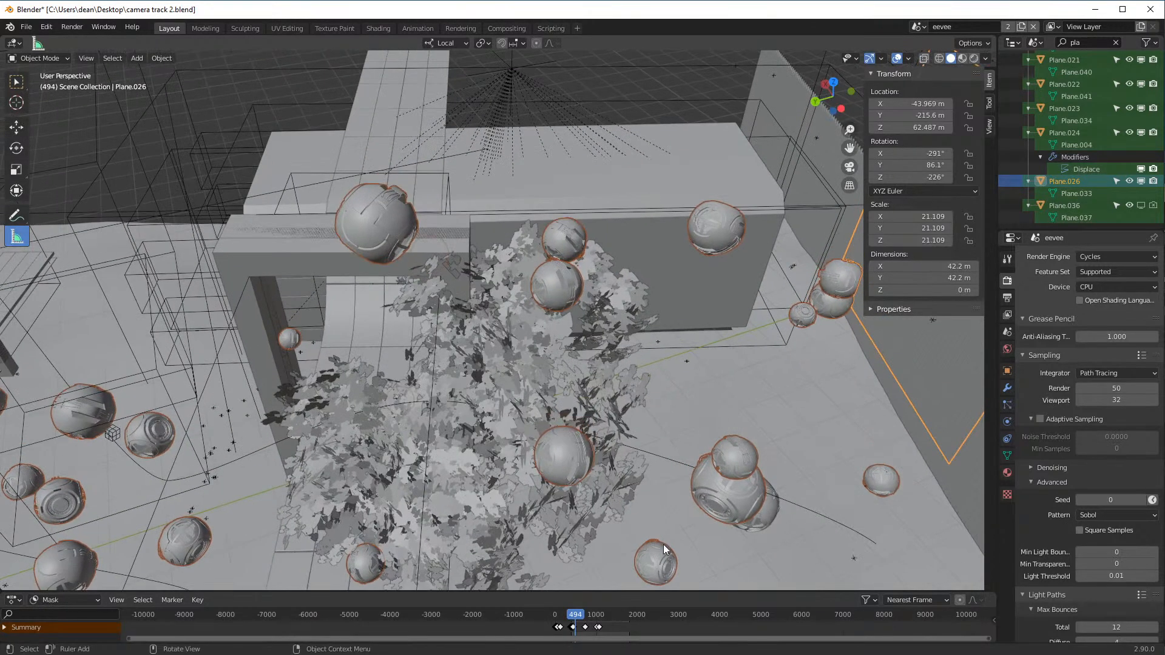
pyautogui.scroll(16, 628, 617)
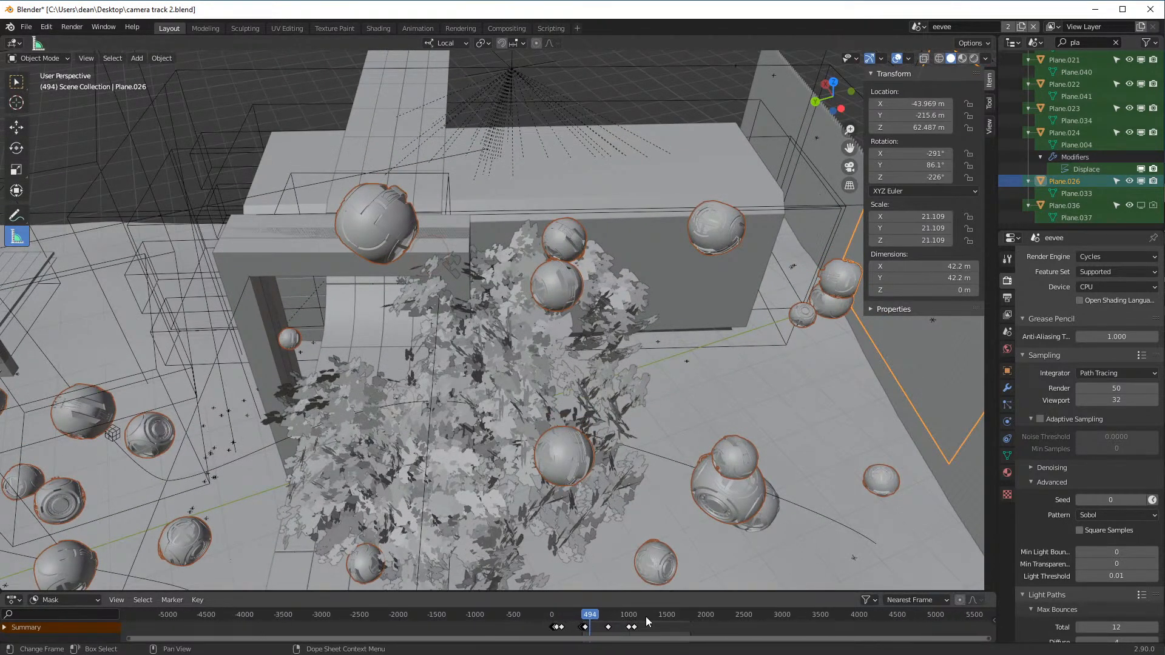
pyautogui.moveTo(679, 613); pyautogui.dragTo(549, 640, button='middle')
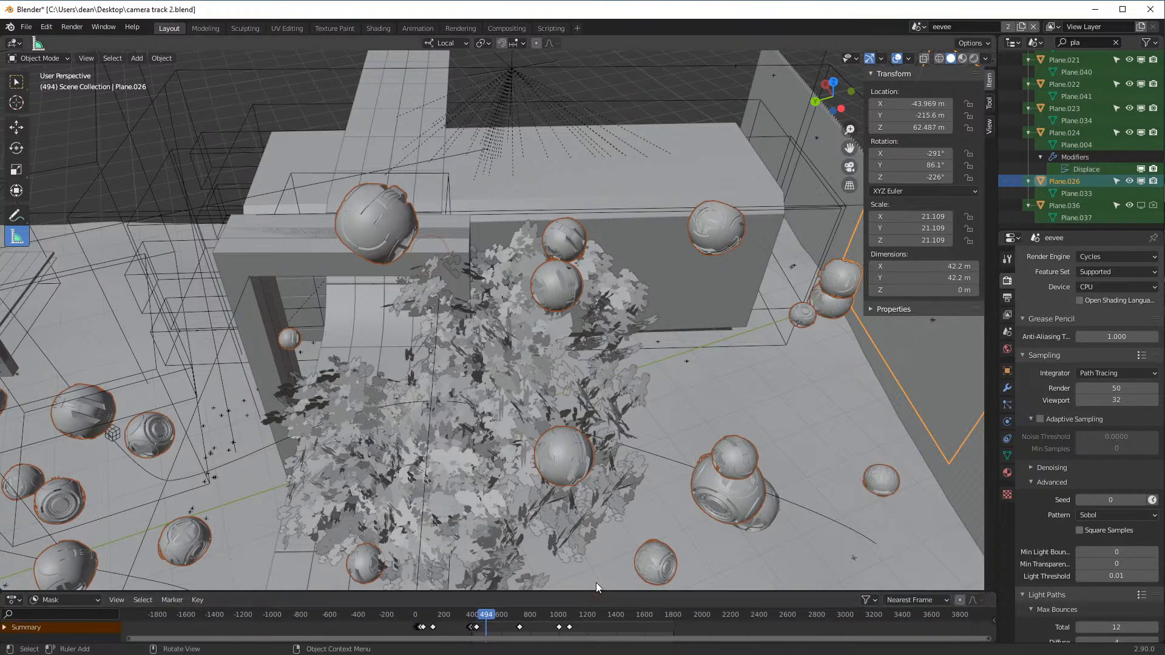
pyautogui.scroll(5, 629, 382)
pyautogui.scroll(-8, 613, 328)
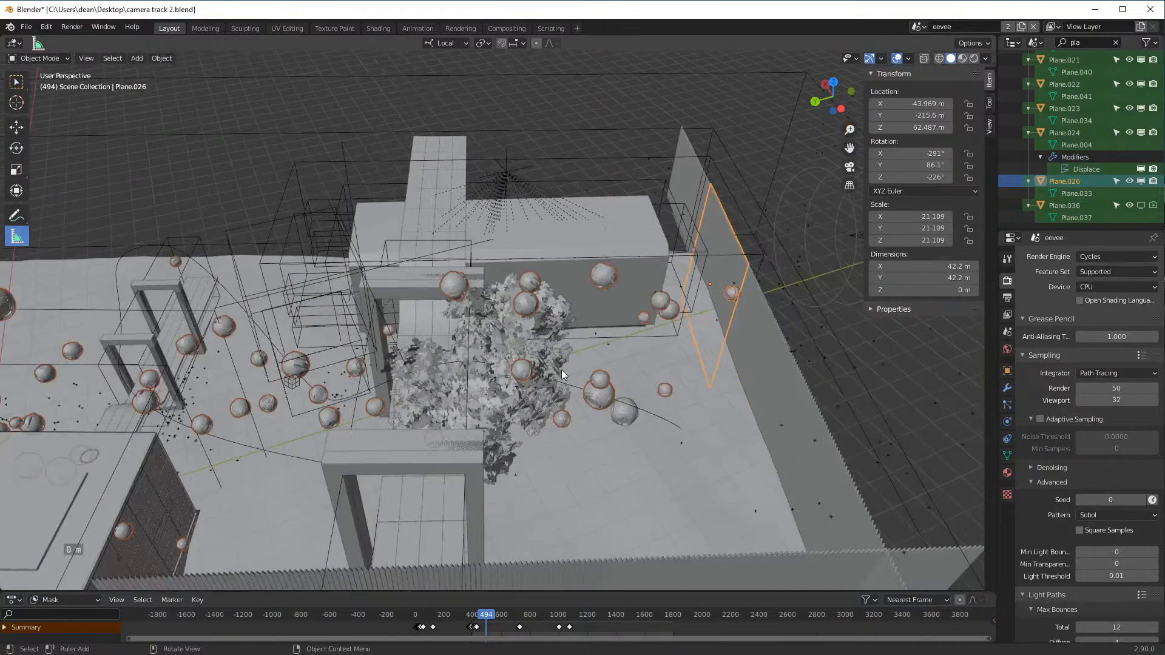
pyautogui.moveTo(764, 341); pyautogui.dragTo(719, 345, button='middle')
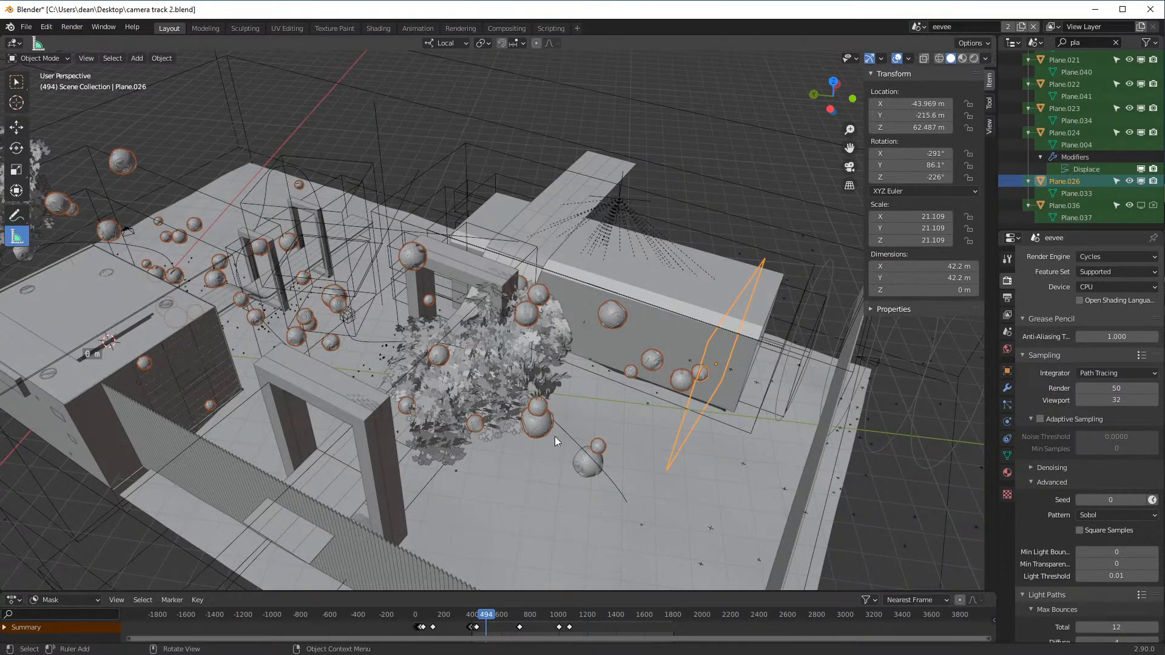
# - Clear the "pla" object name filter and hide the large ground plane Plane.024 under the set
pyautogui.click(89, 59)
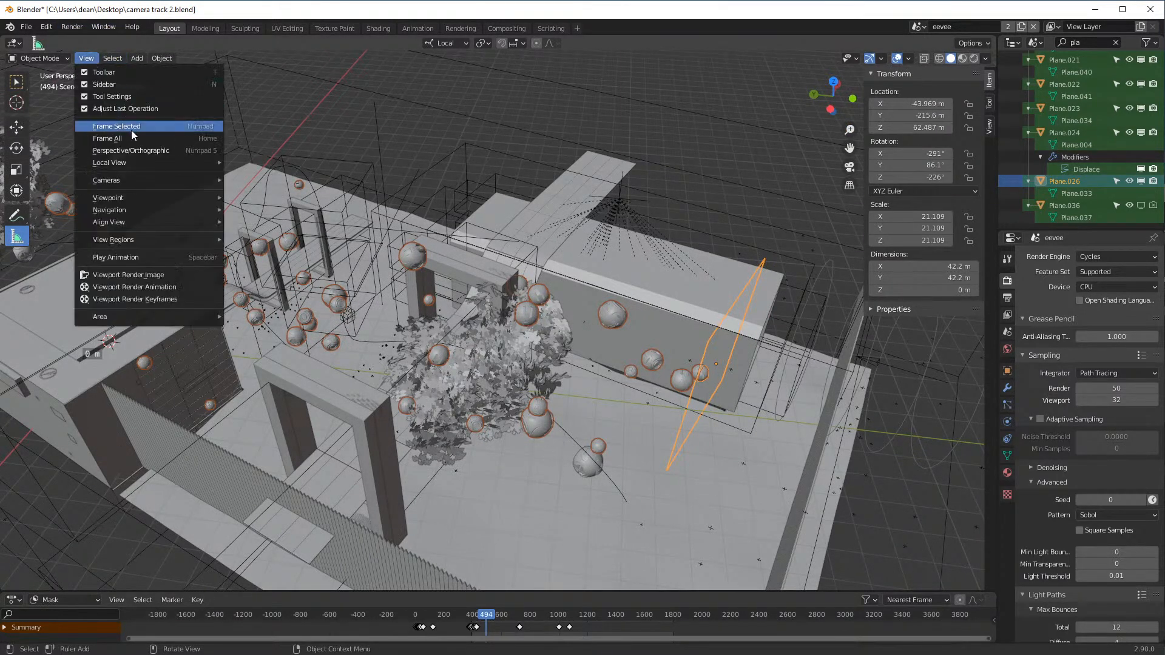
pyautogui.click(1118, 43)
pyautogui.scroll(-5, 612, 261)
pyautogui.moveTo(556, 401); pyautogui.dragTo(613, 408, button='middle')
pyautogui.click(571, 384)
pyautogui.press('h')
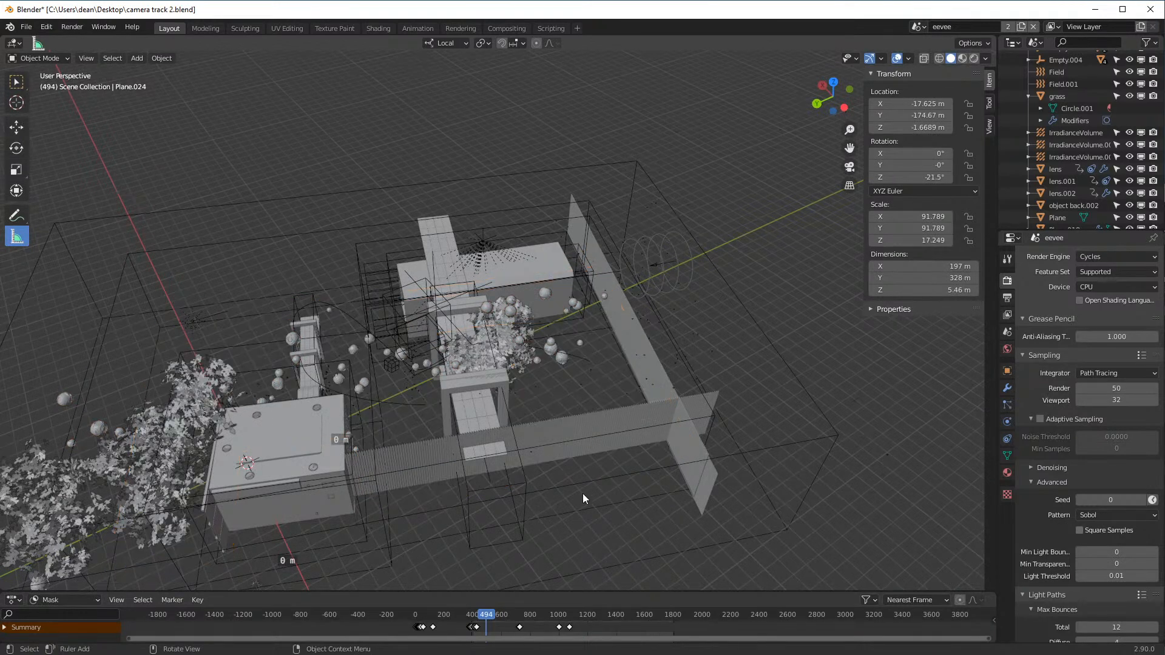
# - Hide the wide foliage object Plane.021 outside the set behind the container and pick among the neighbouring objects
pyautogui.click(174, 461)
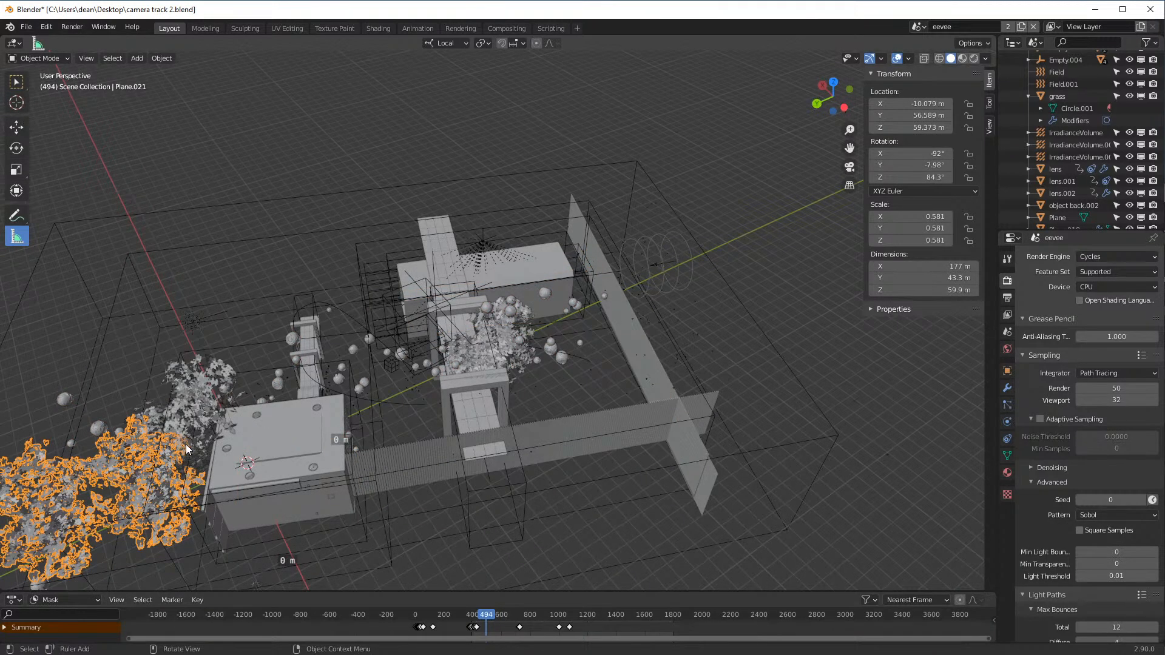
pyautogui.press('h')
pyautogui.click(185, 434)
pyautogui.click(172, 448)
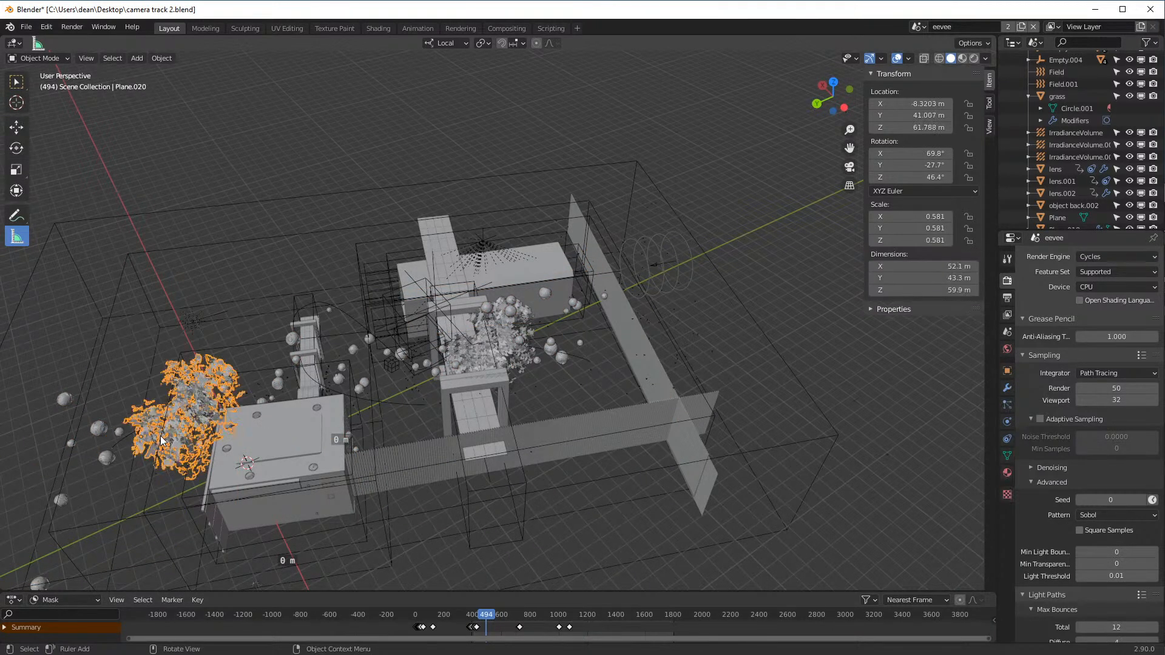
pyautogui.click(172, 448)
# - Hide the tree Plane.023 standing between the frames in the courtyard
pyautogui.scroll(4, 176, 441)
pyautogui.moveTo(184, 424); pyautogui.dragTo(200, 405, button='middle')
pyautogui.moveTo(374, 357); pyautogui.dragTo(462, 339, button='middle')
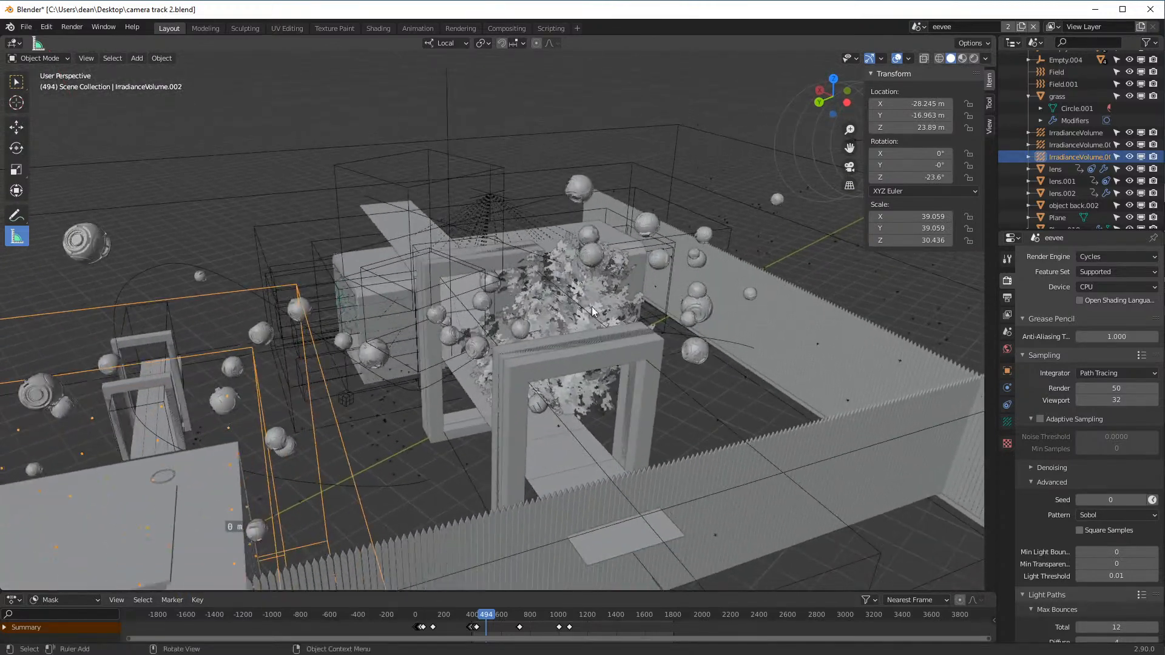
pyautogui.click(545, 329)
pyautogui.press('h')
pyautogui.scroll(-6, 340, 373)
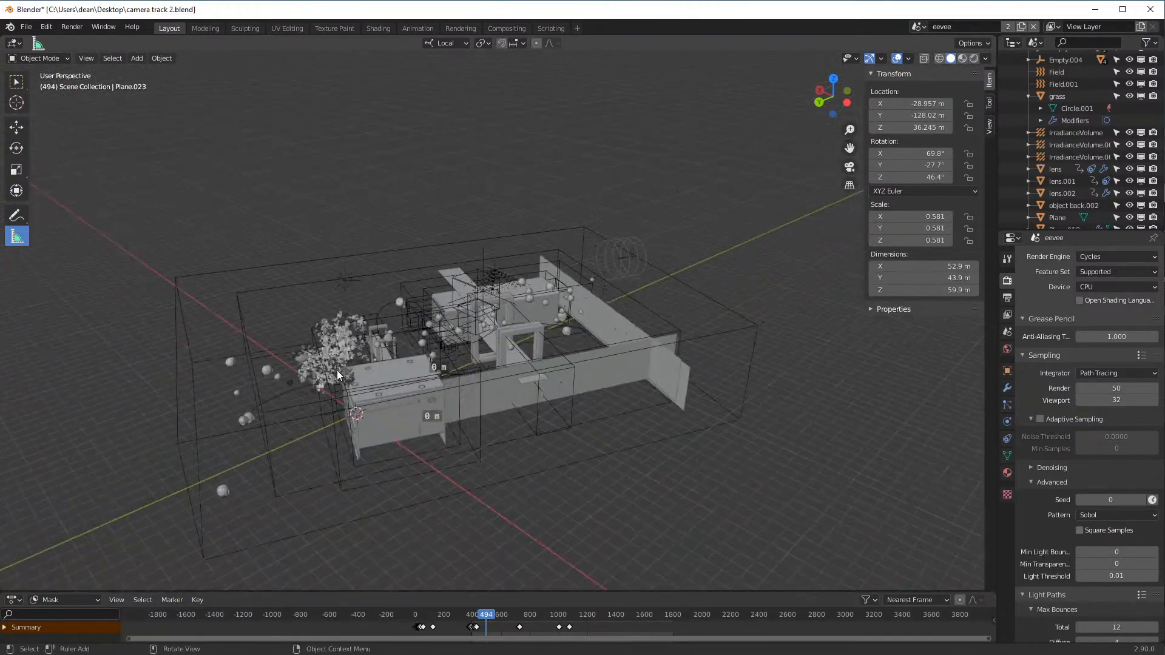
# - Hide the foliage object Plane.020 behind the container and briefly play the animation to test playback speed
pyautogui.click(340, 348)
pyautogui.press('h')
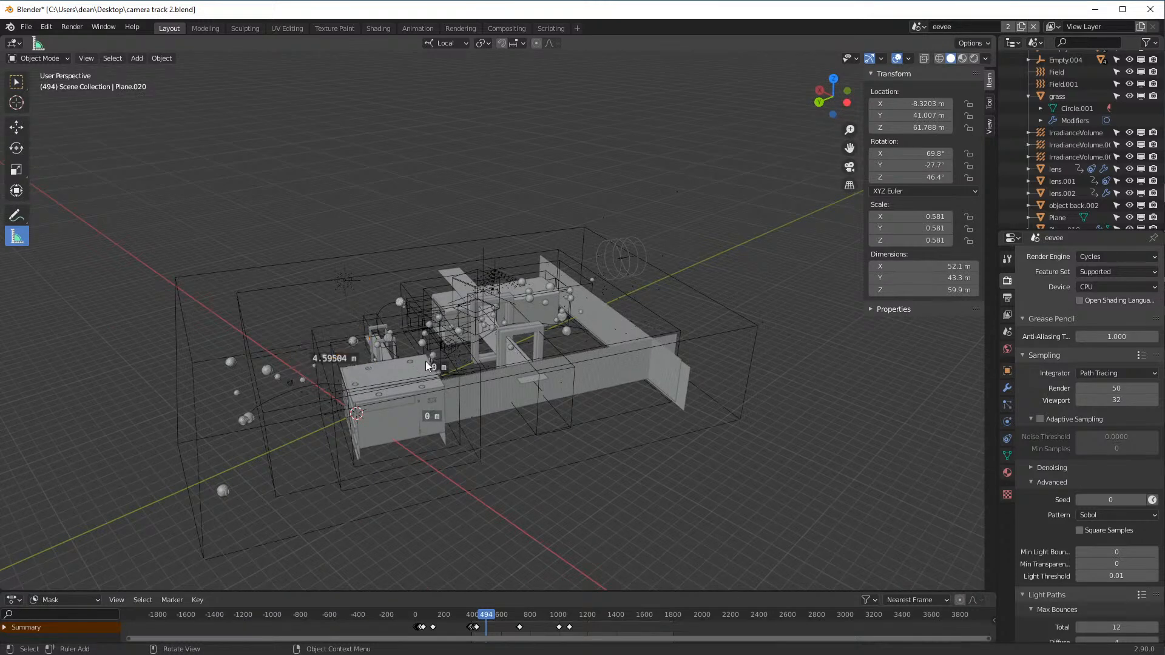
pyautogui.scroll(6, 412, 366)
pyautogui.press('space')
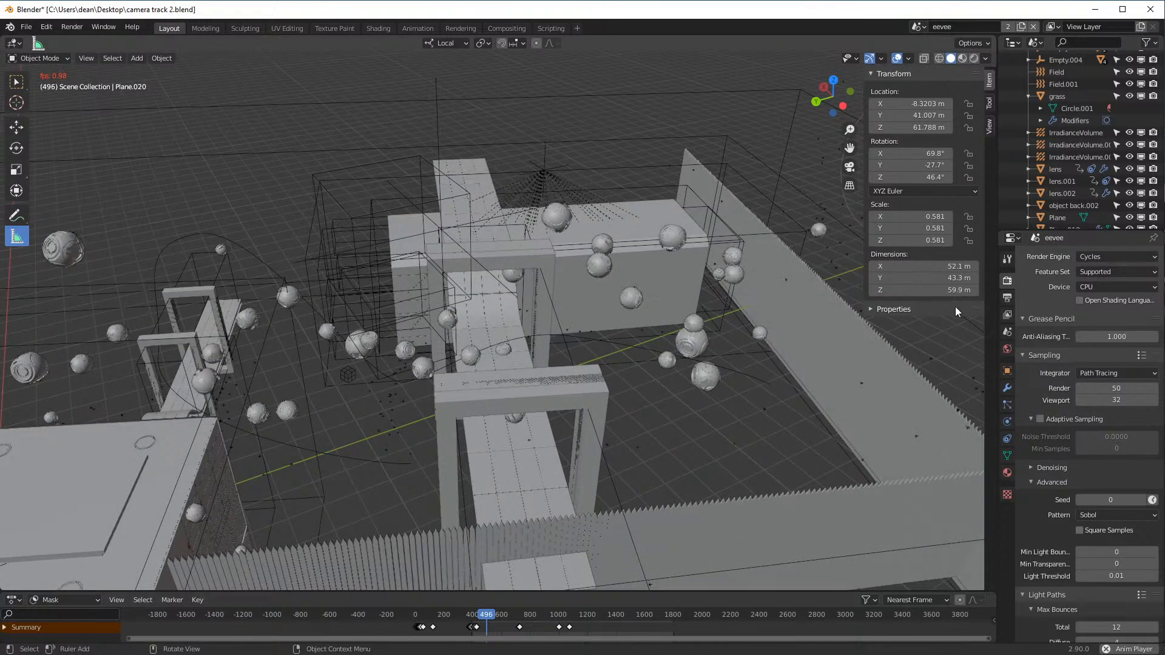
pyautogui.press('space')
# - Set the Simplify Max Subdivision to 1 for both viewport and render, and briefly play the animation
pyautogui.scroll(-15, 1057, 449)
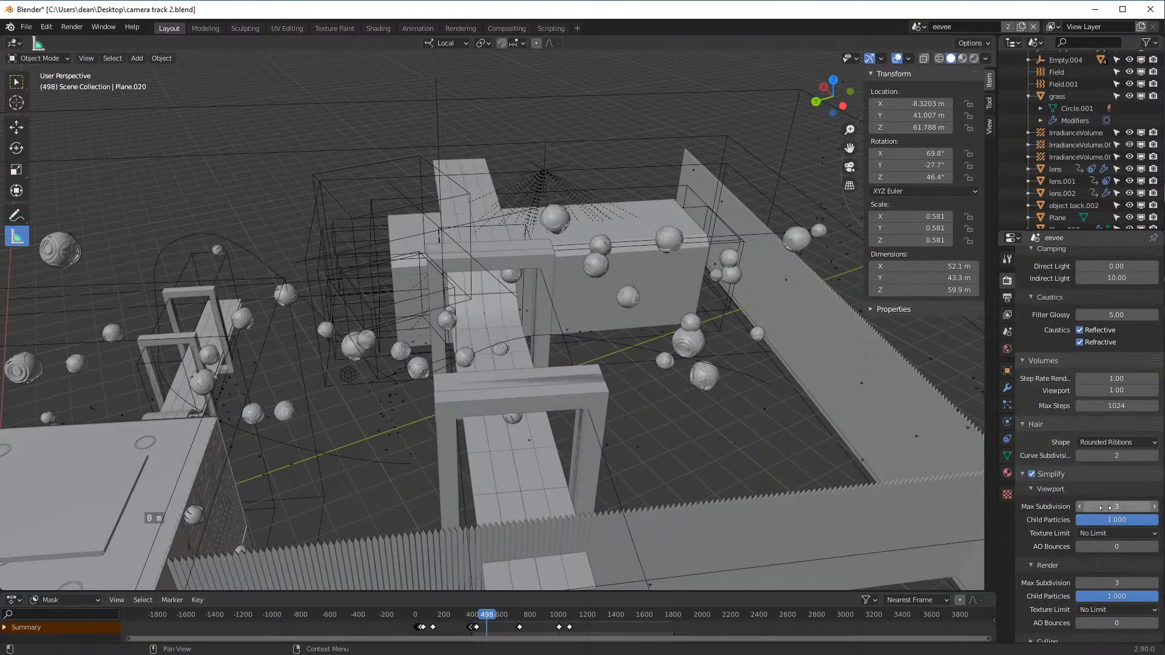
pyautogui.click(1121, 509)
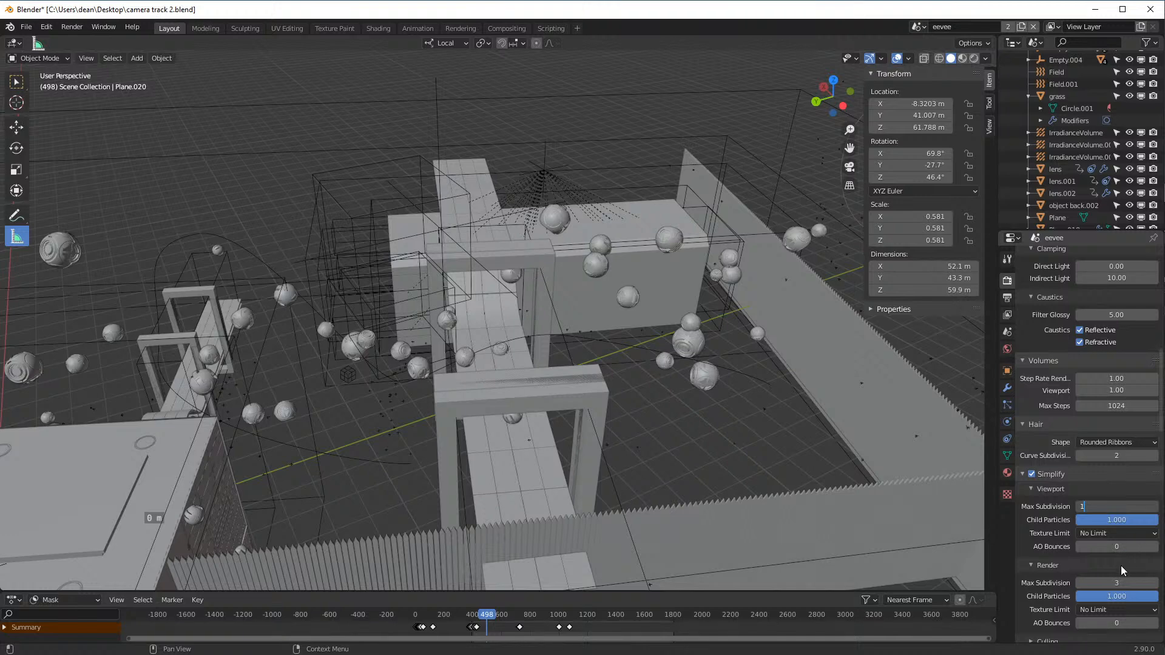
pyautogui.click(1117, 581)
pyautogui.press('Return')
pyautogui.press('space')
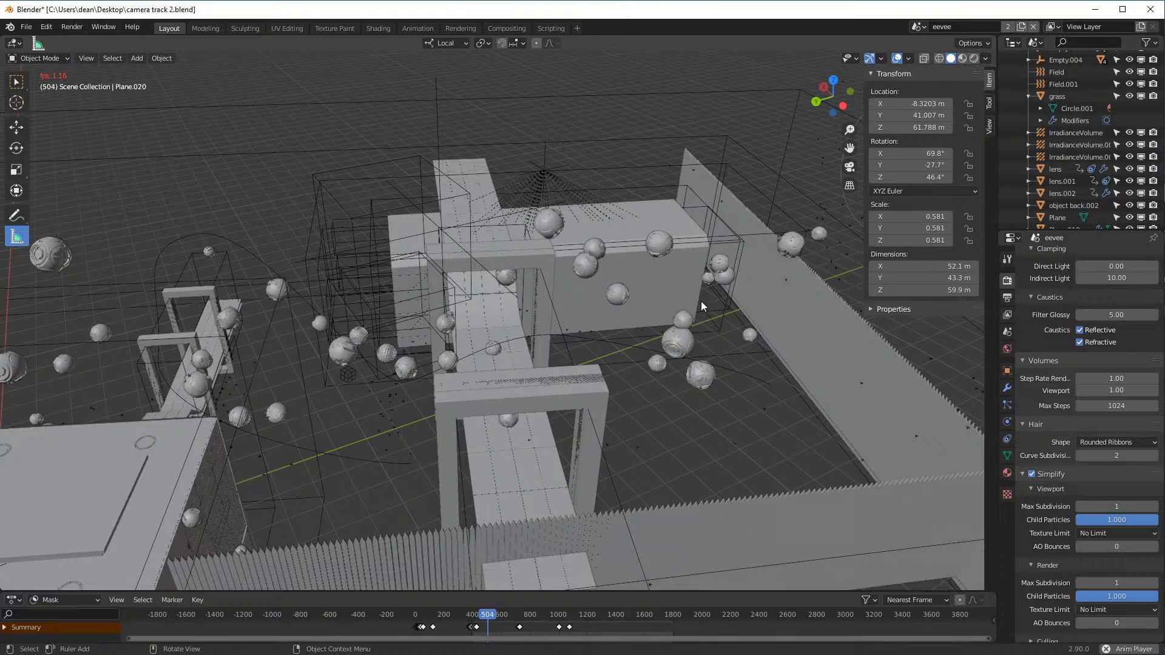
pyautogui.press('space')
# - Switch the Cycles render devices to CUDA in the preferences and test the animation playback
pyautogui.click(46, 27)
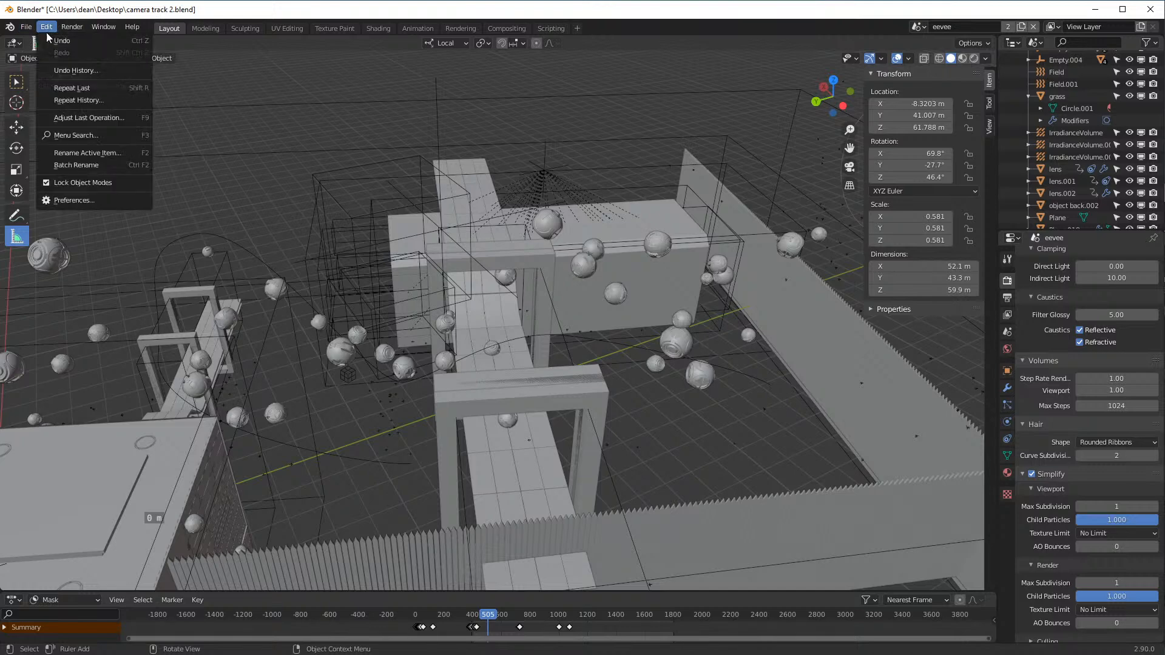
pyautogui.click(49, 205)
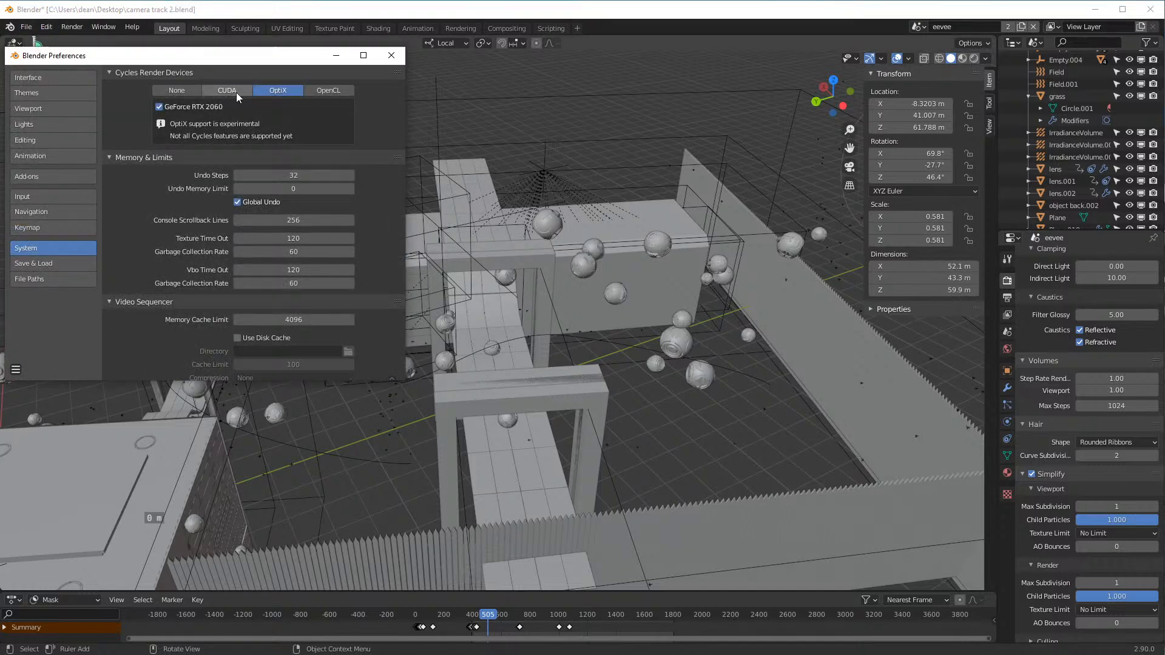
pyautogui.scroll(-1, 235, 92)
pyautogui.click(393, 56)
pyautogui.press('space')
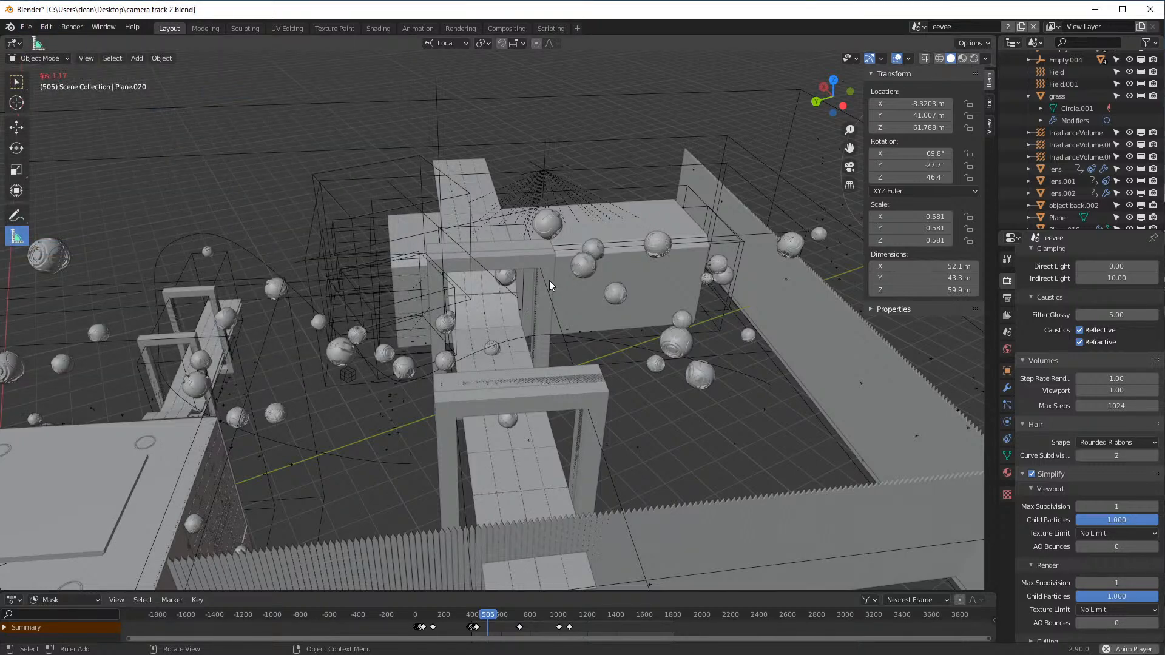
pyautogui.press('space')
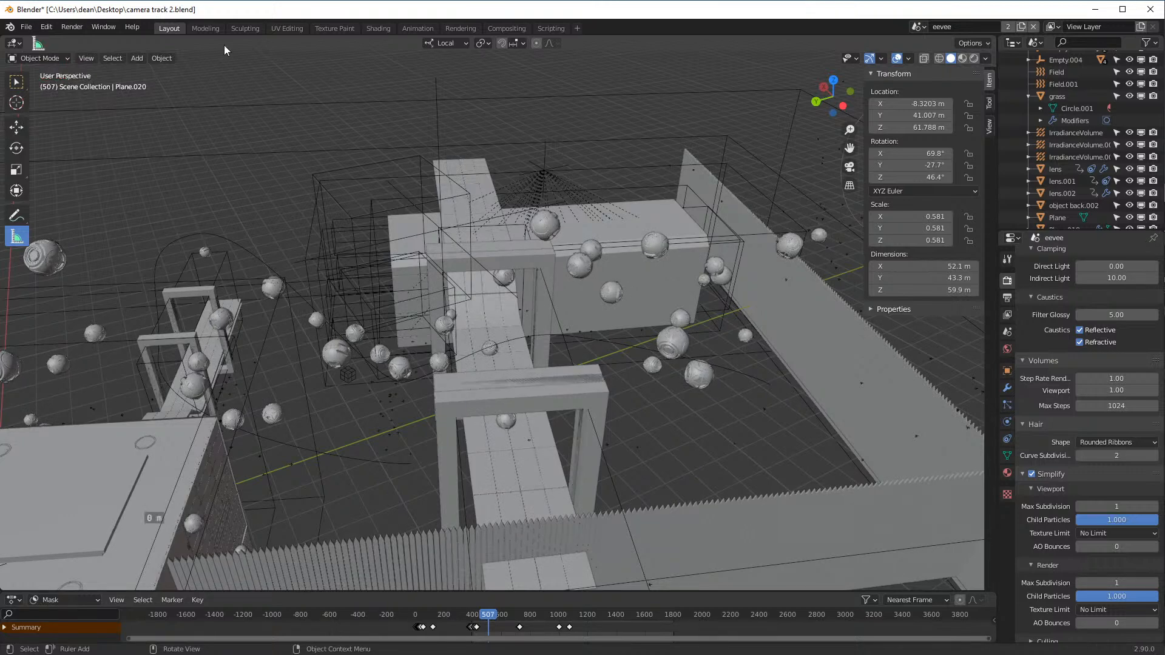
# - Set the Cycles render devices back to OptiX in the preferences
pyautogui.click(47, 27)
pyautogui.click(63, 200)
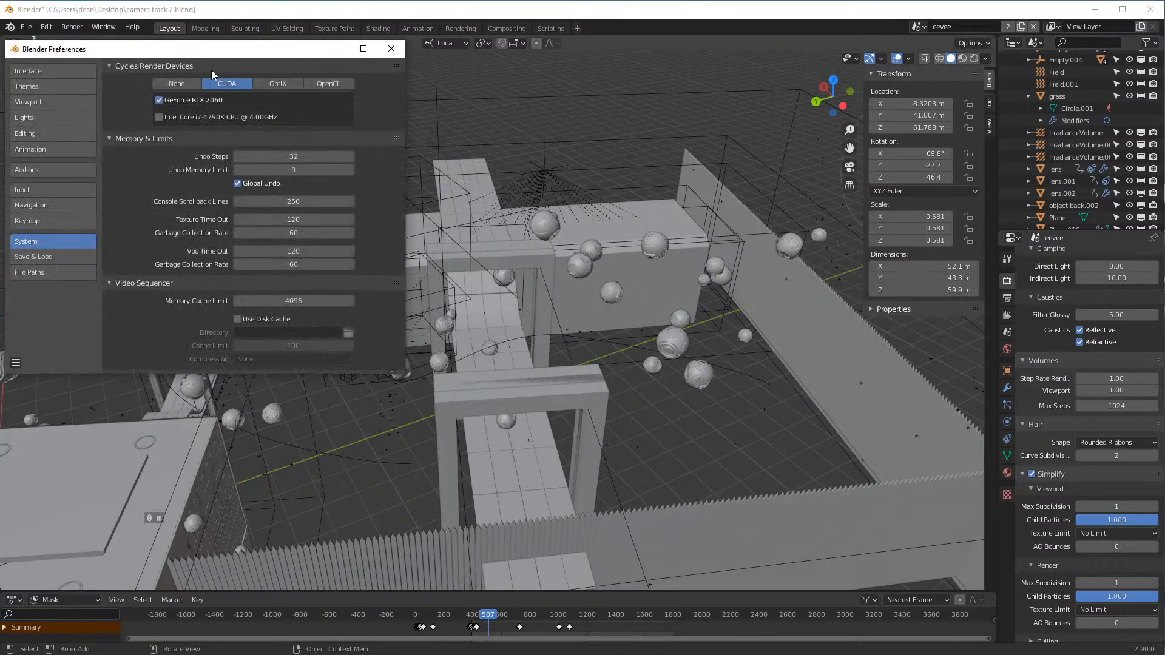
pyautogui.scroll(1, 262, 80)
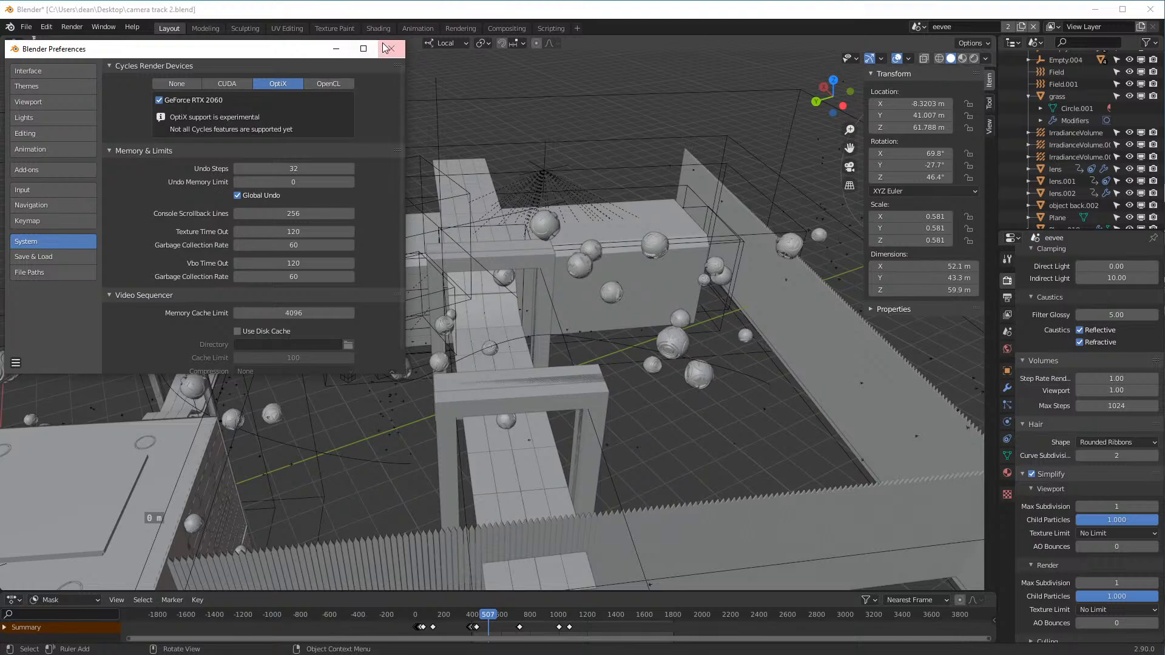
pyautogui.click(392, 49)
# - View the scene through the active camera and examine the set and walkway from several angles
pyautogui.moveTo(438, 228); pyautogui.dragTo(646, 348, button='middle')
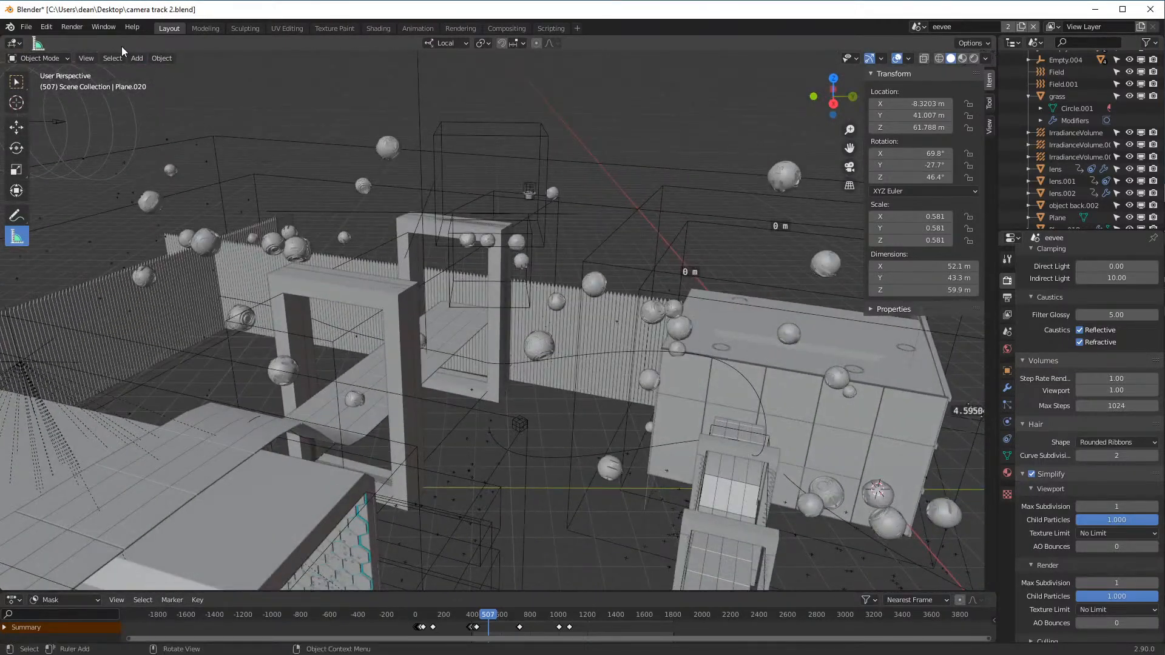
pyautogui.click(83, 58)
pyautogui.moveTo(180, 180)
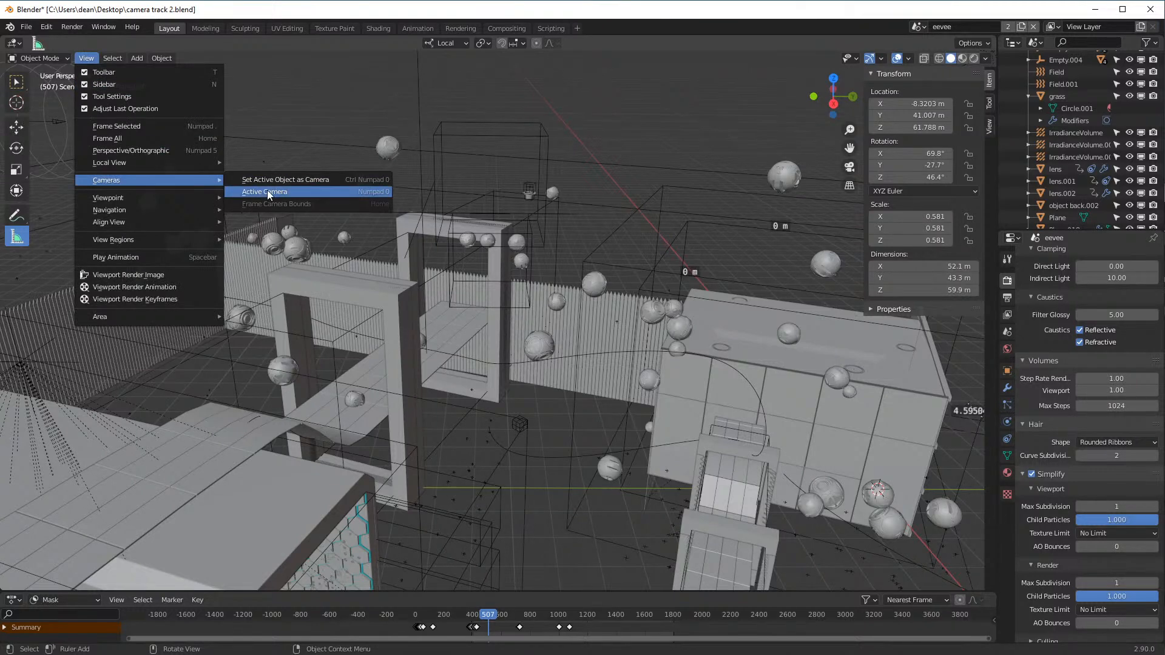
pyautogui.click(267, 192)
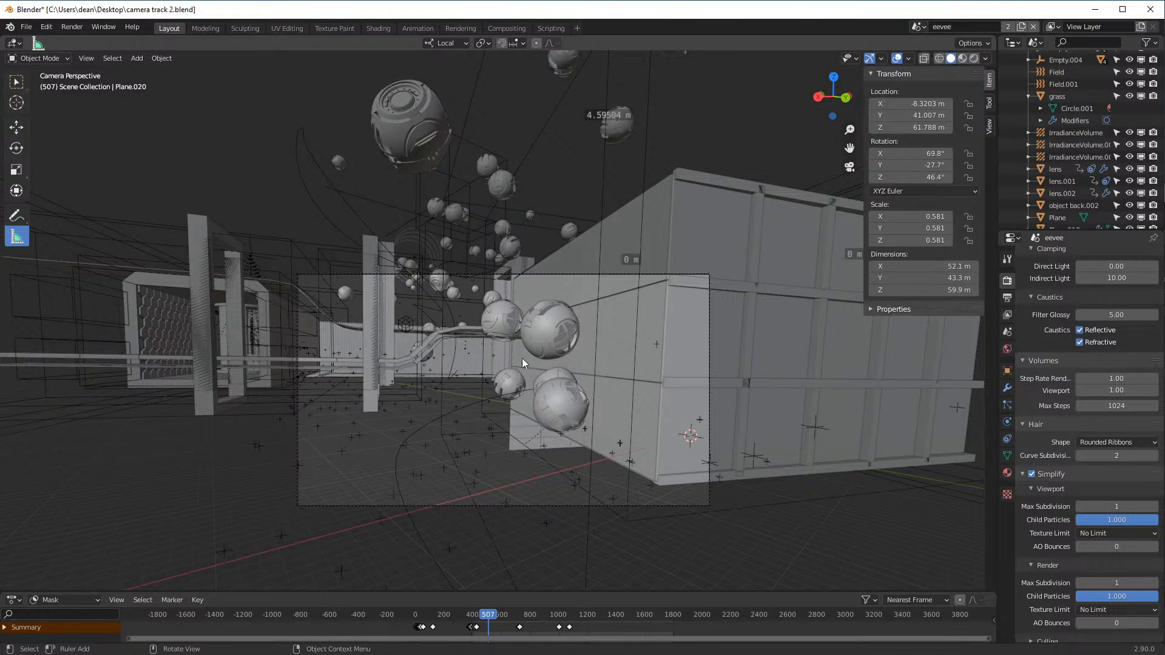
pyautogui.keyDown('shift'); pyautogui.moveTo(518, 170); pyautogui.dragTo(588, 199, button='middle'); pyautogui.keyUp('shift')
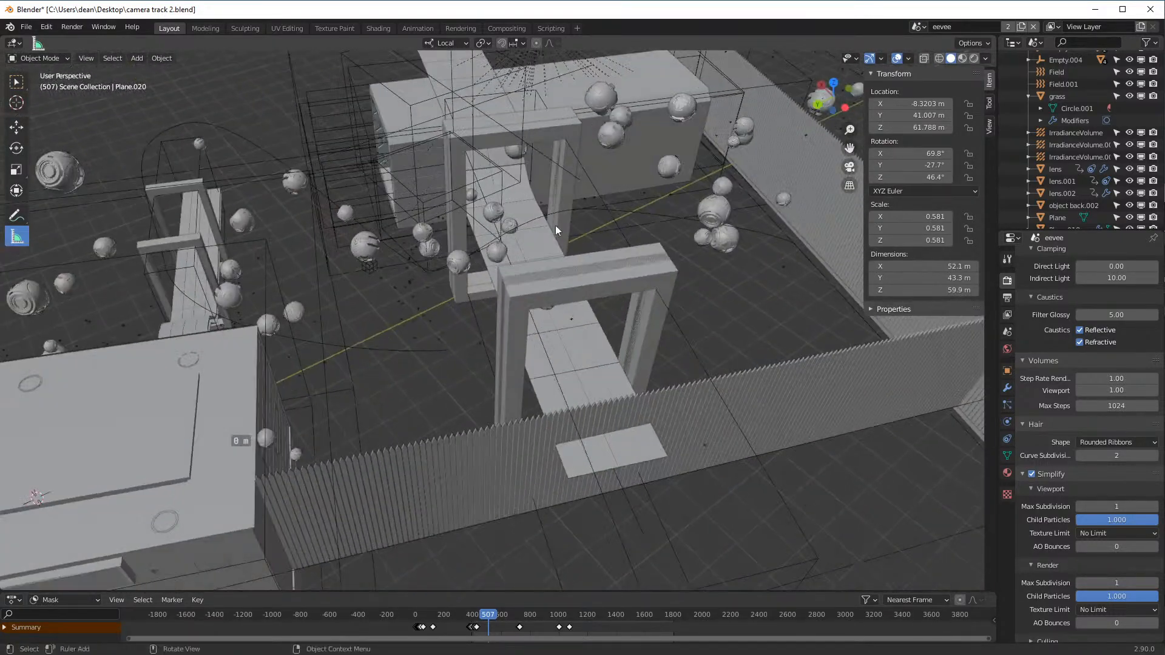
pyautogui.moveTo(460, 291); pyautogui.dragTo(694, 369, button='middle')
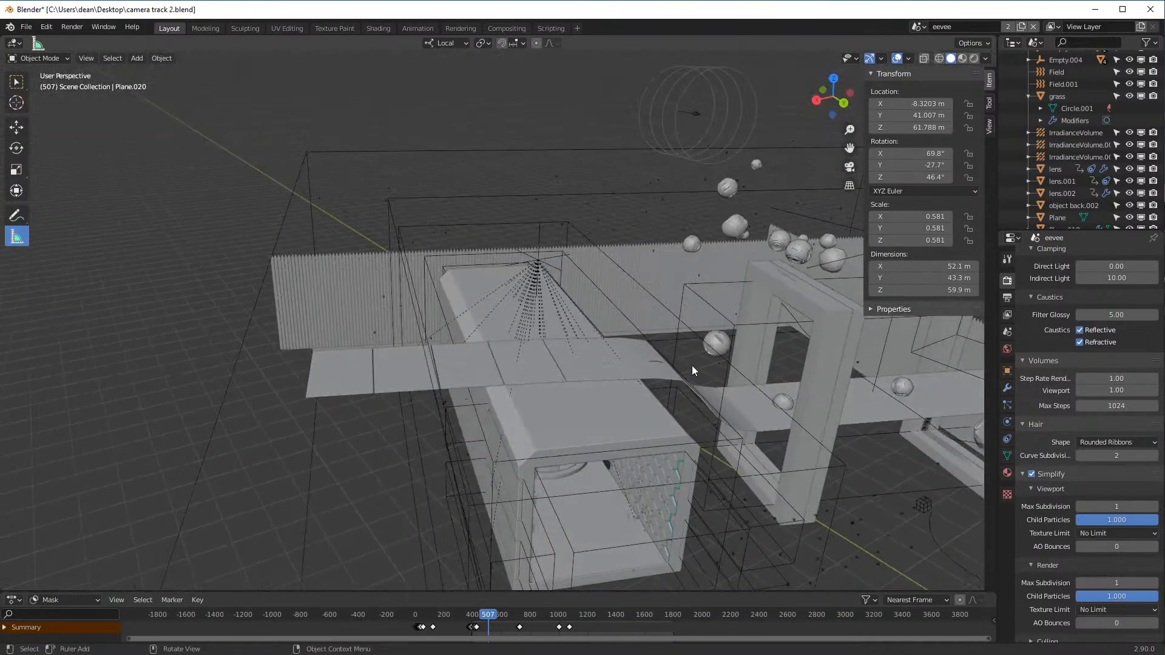
# - Select the curved walkway Cube.083 and set the Simplify Max Subdivision to 3 for both viewport and render
pyautogui.click(657, 362)
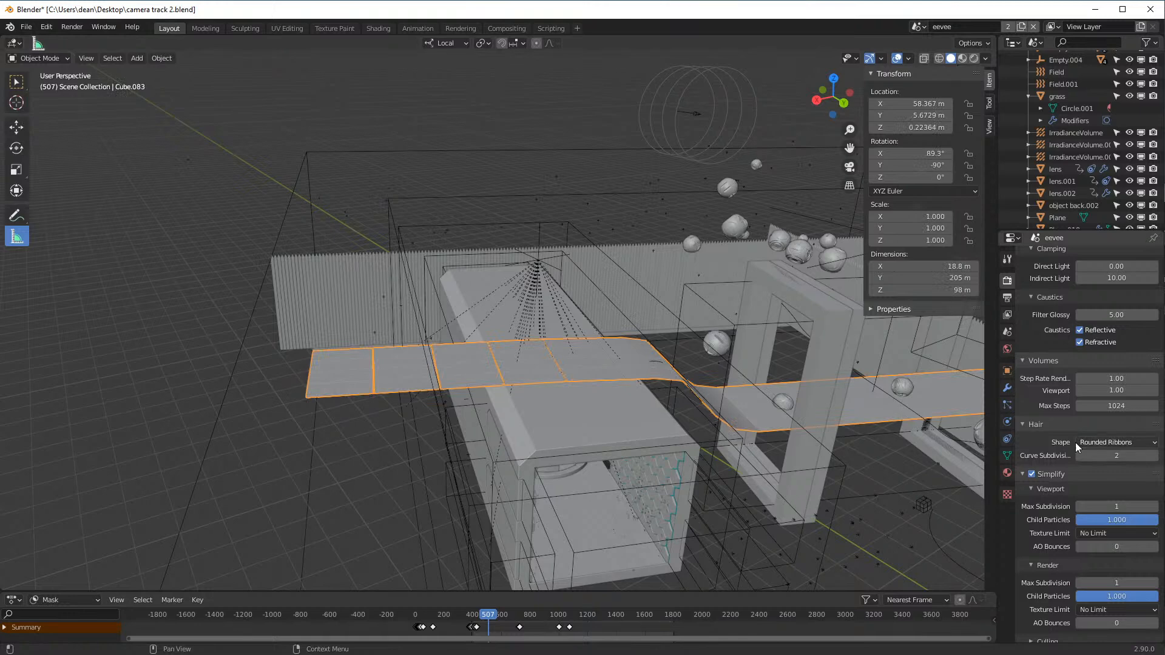
pyautogui.scroll(-5, 1092, 432)
pyautogui.click(1115, 387)
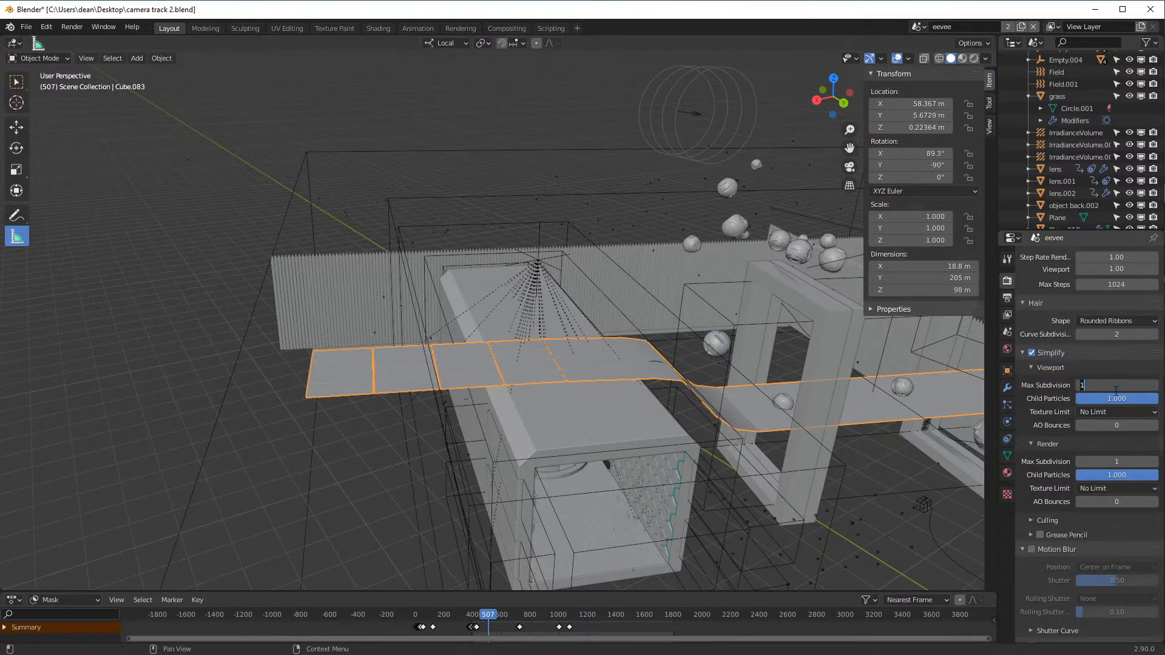
pyautogui.click(1117, 461)
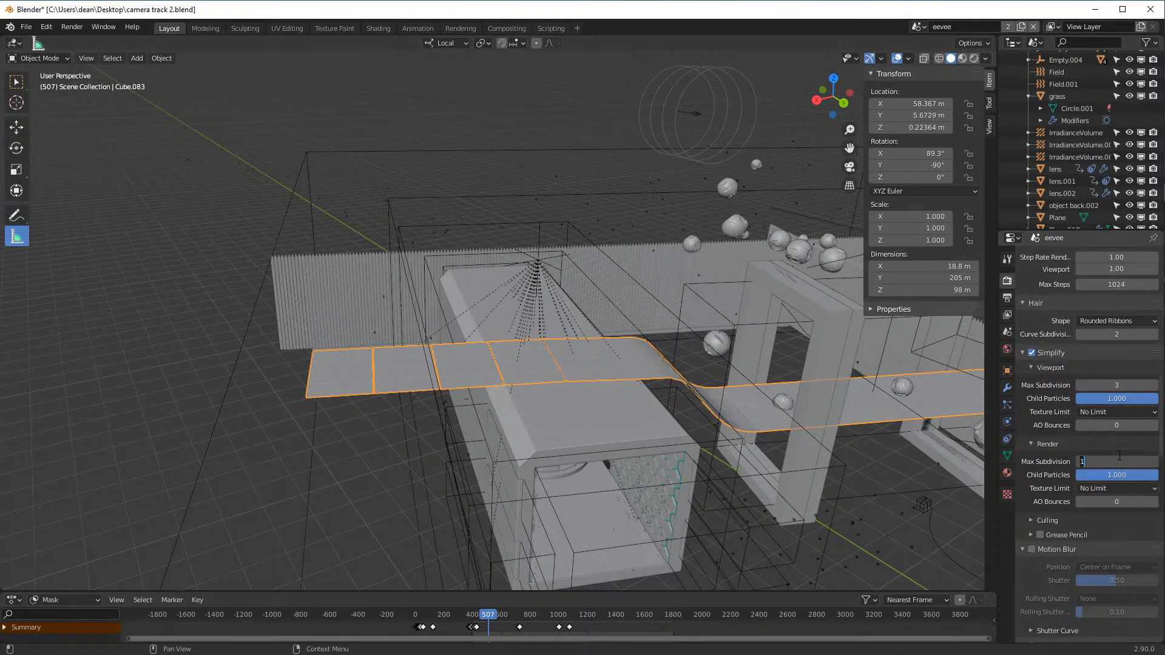
pyautogui.press('Return')
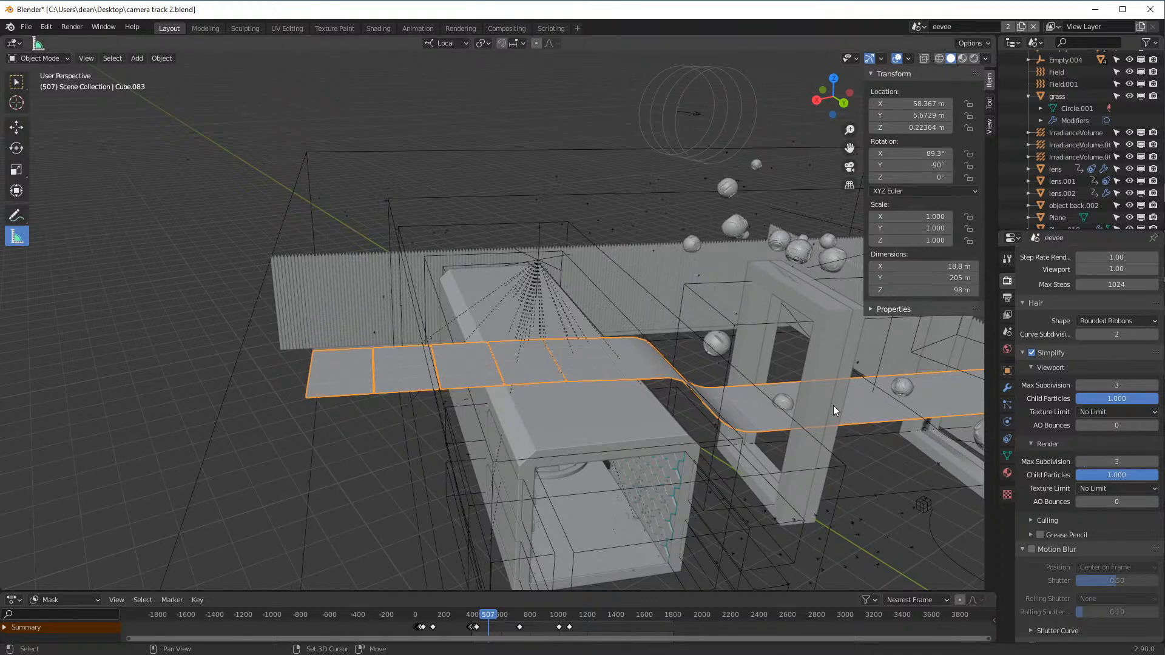
# - Examine the curved walkway Cube.083 and its Array, Subdivision and Curve modifiers
pyautogui.moveTo(852, 405); pyautogui.dragTo(761, 449, button='middle')
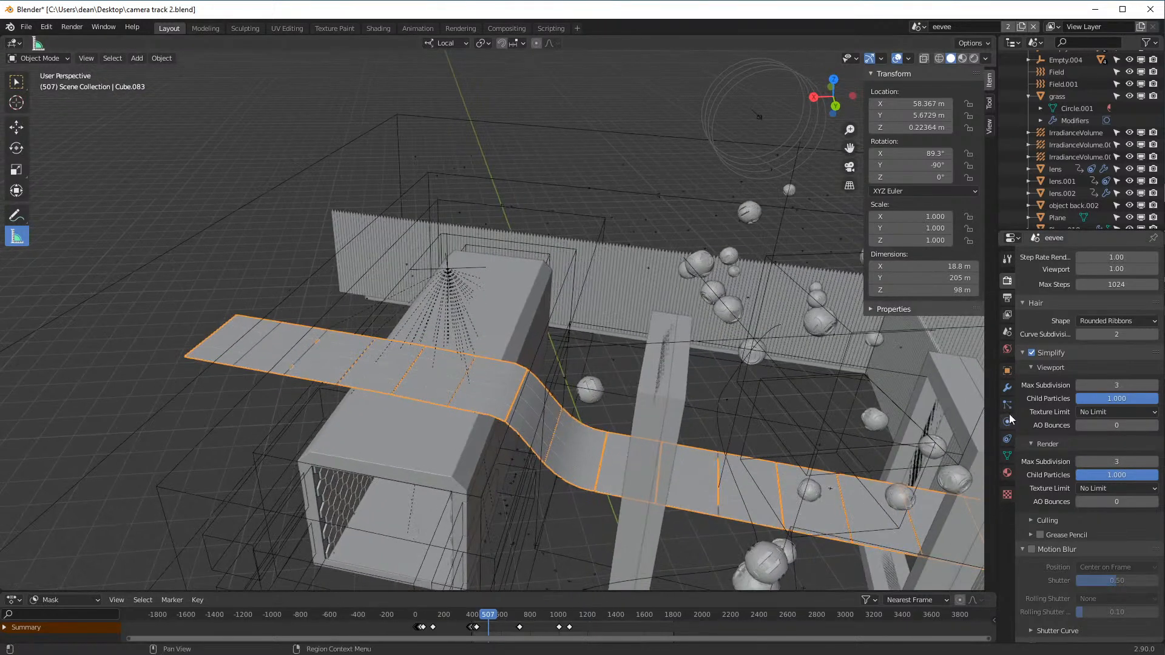
pyautogui.click(1010, 389)
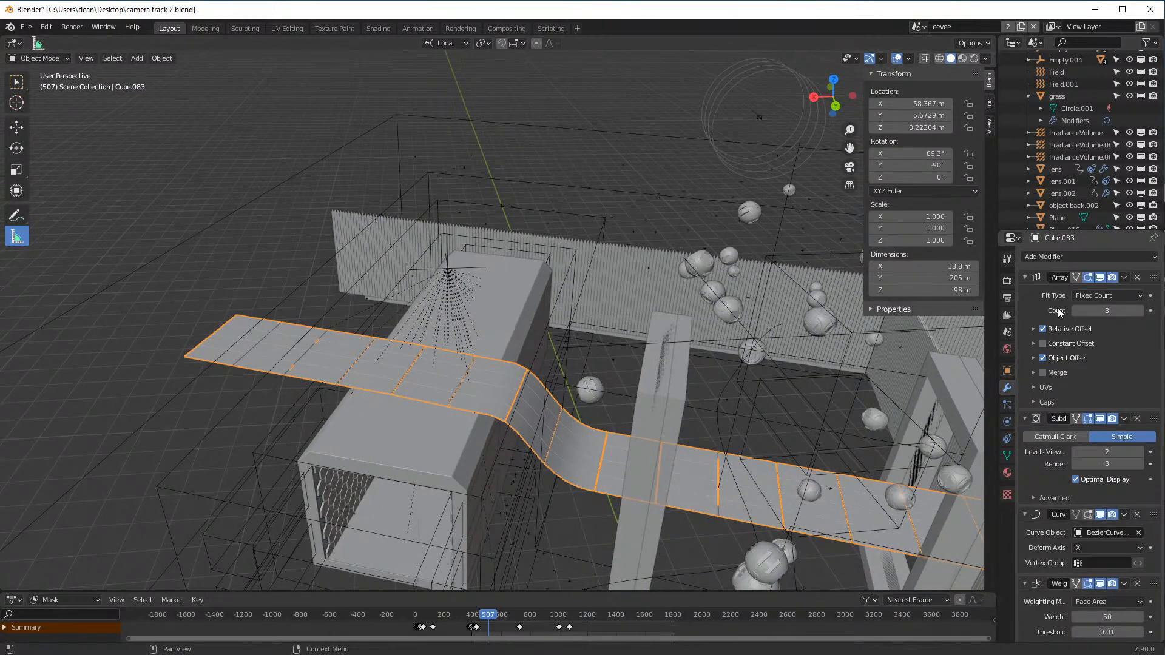
pyautogui.scroll(-2, 1072, 342)
pyautogui.scroll(2, 1072, 343)
pyautogui.keyDown('shift'); pyautogui.moveTo(698, 422); pyautogui.dragTo(625, 385, button='middle'); pyautogui.keyUp('shift')
pyautogui.press('Tab')
pyautogui.press('Tab')
pyautogui.moveTo(528, 388); pyautogui.dragTo(559, 388, button='middle')
pyautogui.scroll(-5, 555, 387)
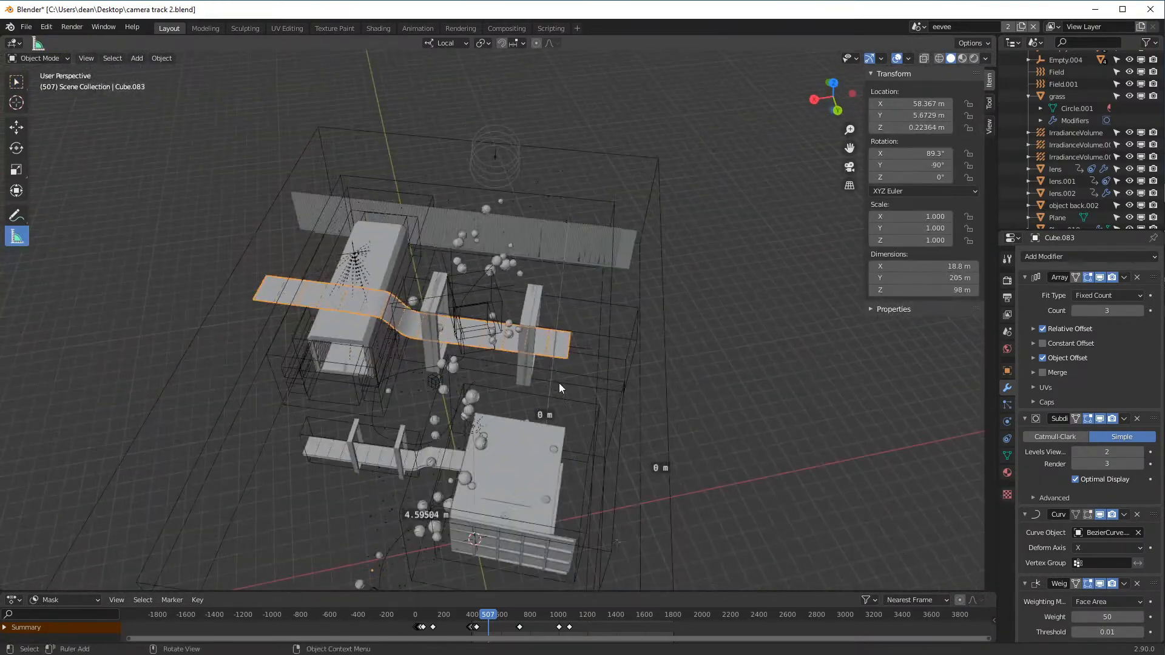
# - Examine the walkway's flat tiled base mesh up close in Edit Mode, including the grooves and outer edge
pyautogui.press('Tab')
pyautogui.scroll(-5, 559, 389)
pyautogui.scroll(5, 559, 391)
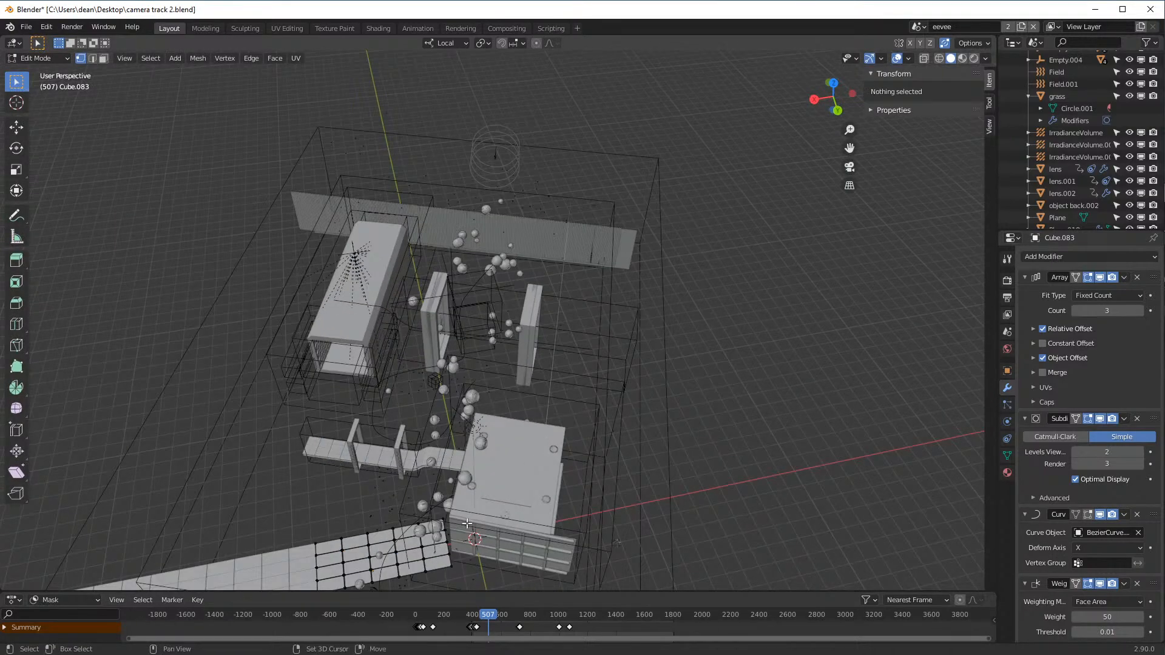
pyautogui.keyDown('shift'); pyautogui.moveTo(469, 523); pyautogui.dragTo(641, 351, button='middle'); pyautogui.keyUp('shift')
pyautogui.scroll(3, 643, 354)
pyautogui.moveTo(716, 326); pyautogui.dragTo(695, 348, button='middle')
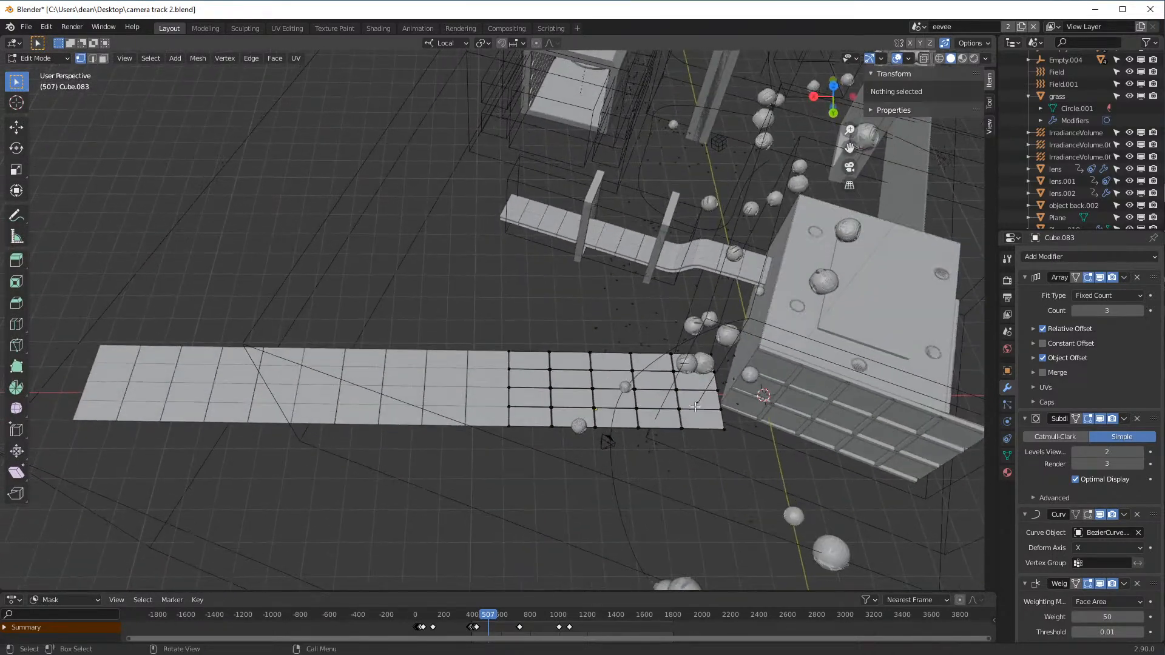
pyautogui.scroll(5, 619, 417)
pyautogui.keyDown('shift'); pyautogui.moveTo(614, 535); pyautogui.dragTo(577, 395, button='middle'); pyautogui.keyUp('shift')
pyautogui.scroll(6, 577, 395)
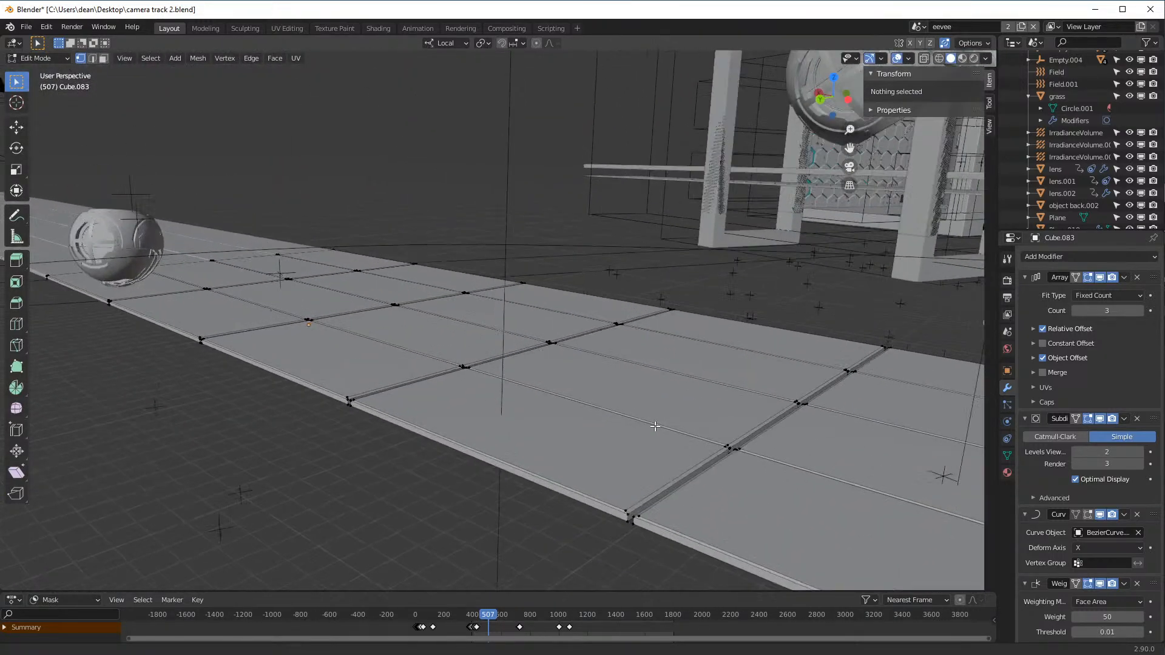
pyautogui.keyDown('shift'); pyautogui.moveTo(708, 502); pyautogui.dragTo(628, 460, button='middle'); pyautogui.keyUp('shift')
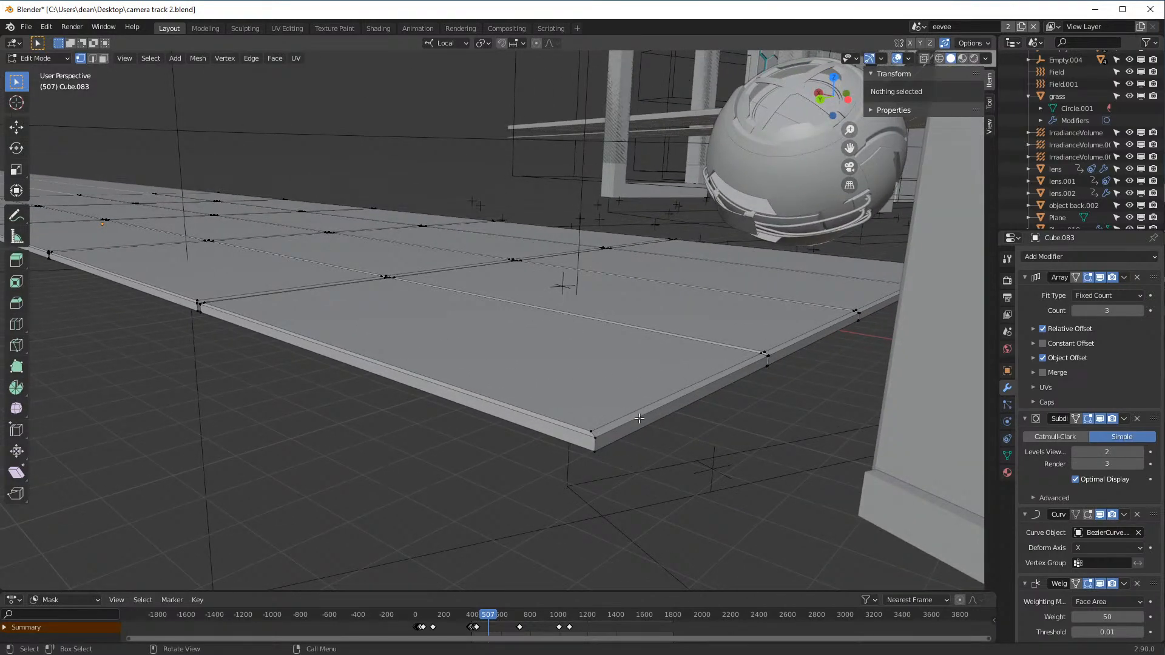
pyautogui.press('Tab')
# - Reopen the walkway's mesh in Edit Mode and examine the end of its tile grid beside the container
pyautogui.moveTo(640, 418); pyautogui.dragTo(742, 329, button='middle')
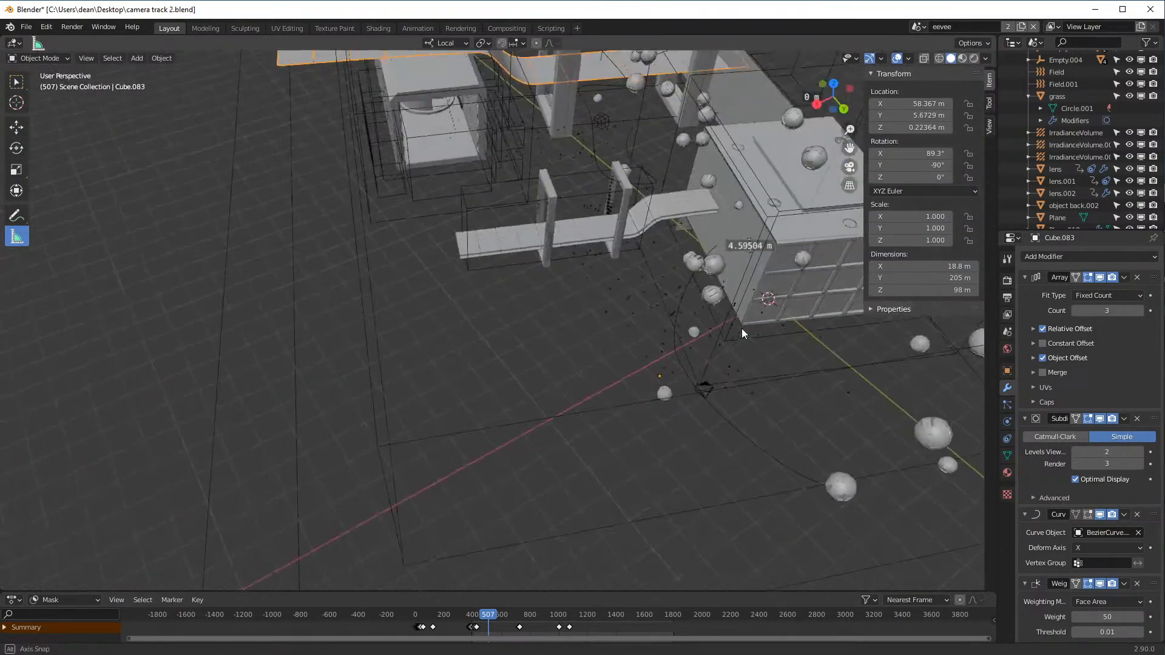
pyautogui.scroll(-6, 659, 349)
pyautogui.scroll(3, 672, 362)
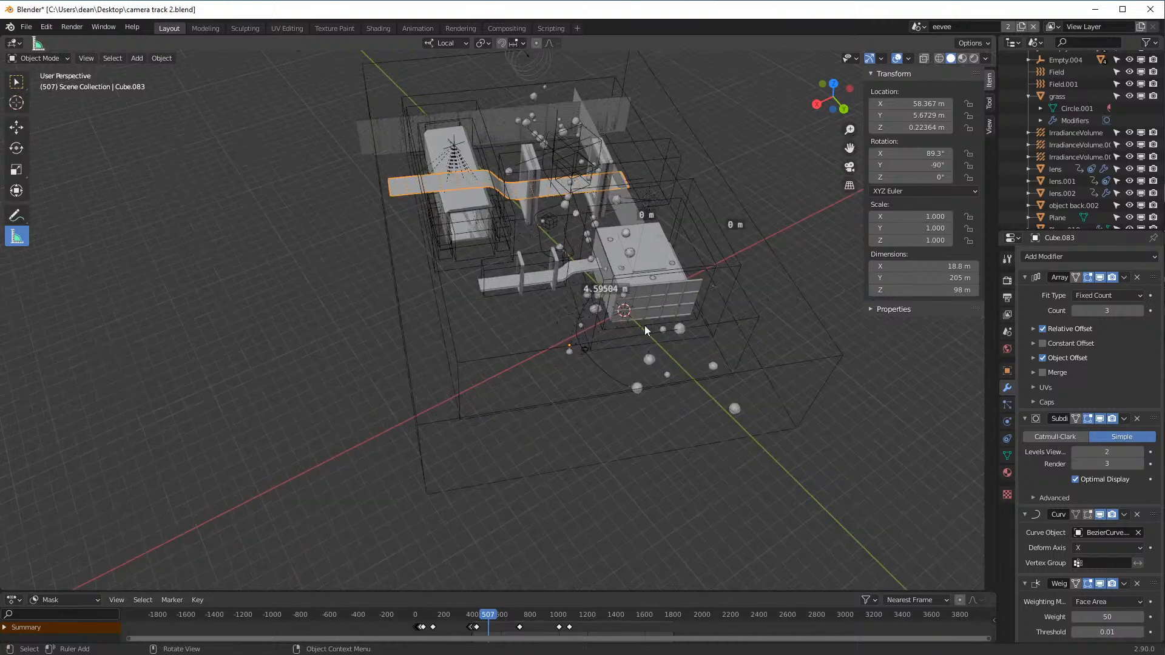
pyautogui.scroll(2, 610, 255)
pyautogui.press('Tab')
pyautogui.scroll(5, 477, 252)
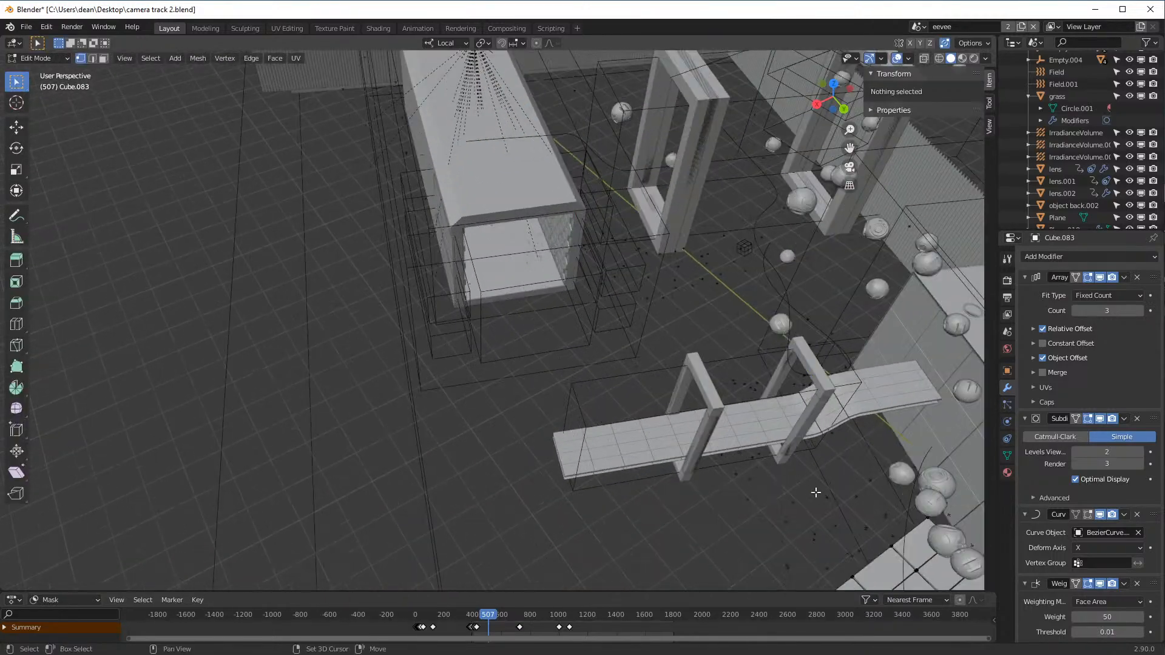
pyautogui.scroll(3, 477, 252)
pyautogui.moveTo(659, 321); pyautogui.dragTo(599, 328, button='middle')
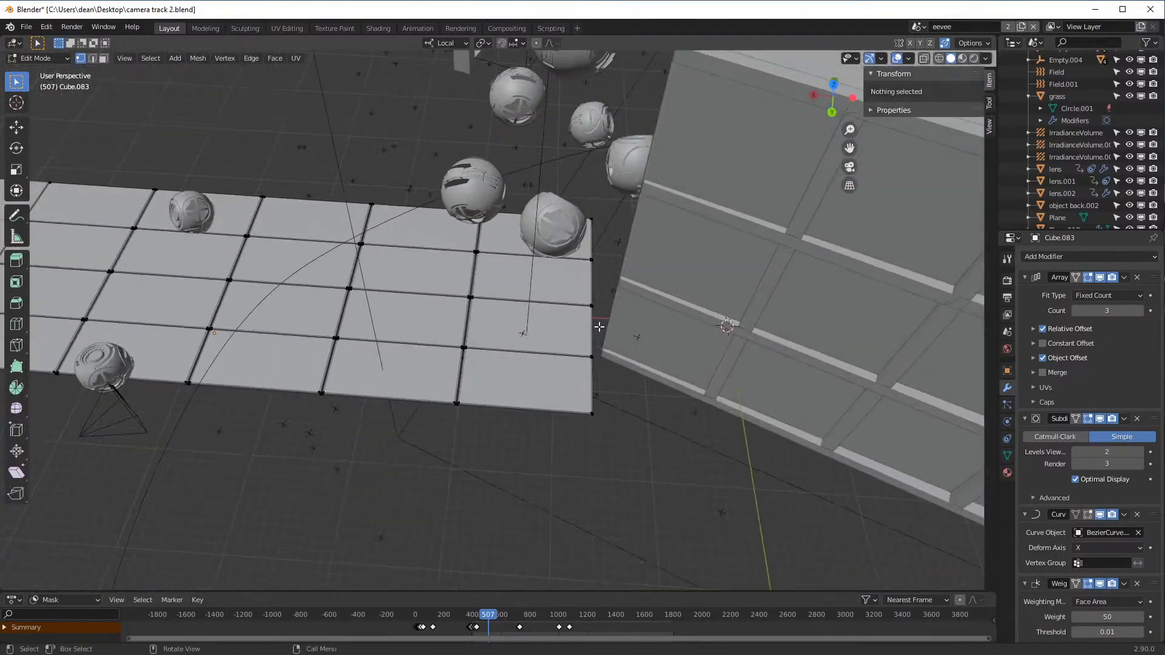
pyautogui.scroll(3, 649, 368)
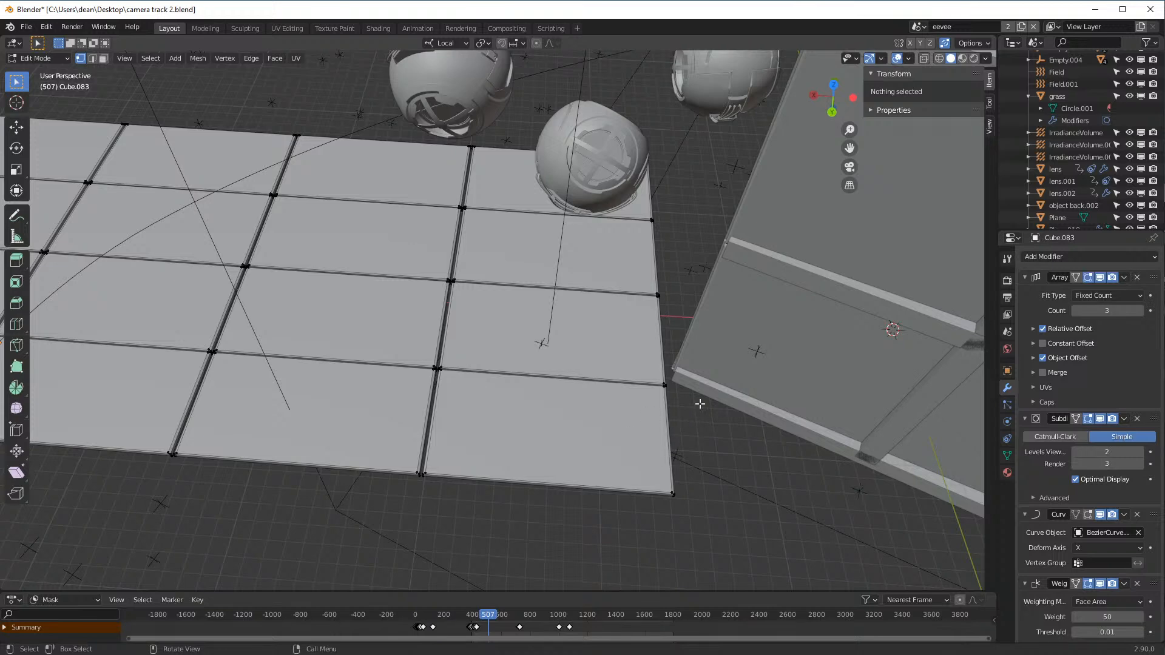
pyautogui.press('Tab')
# - Add a cube mesh and move it along the X axis to about 290.7 m, clear of the set
pyautogui.scroll(-8, 600, 329)
pyautogui.hotkey('shift', 'a')
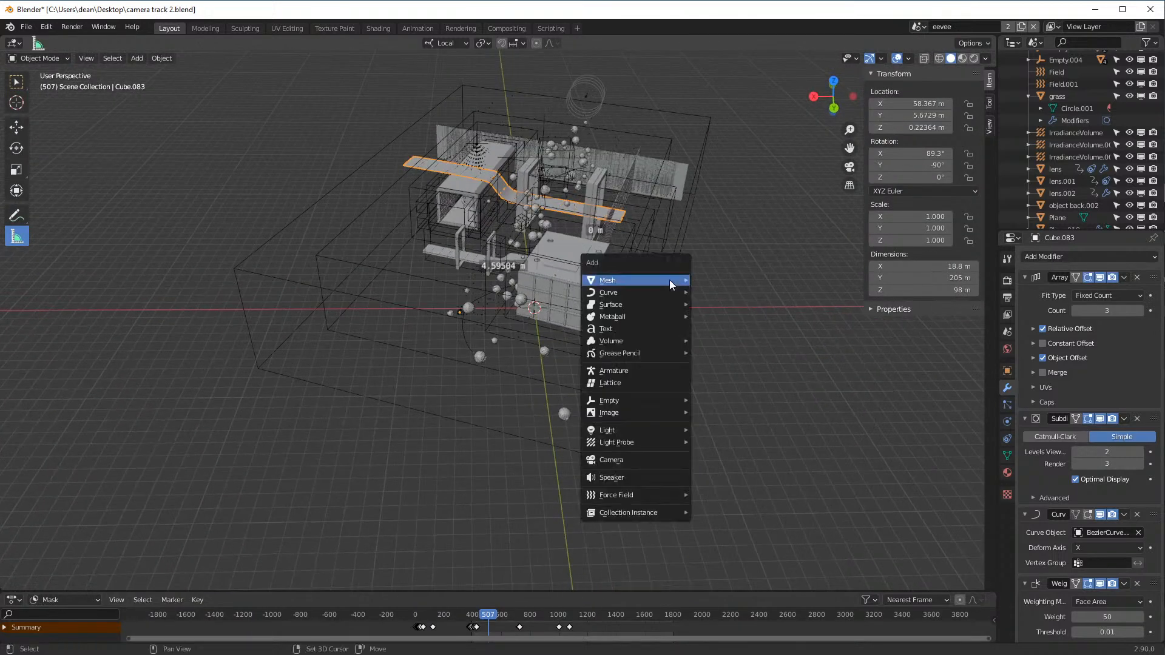
pyautogui.moveTo(679, 283)
pyautogui.click(732, 292)
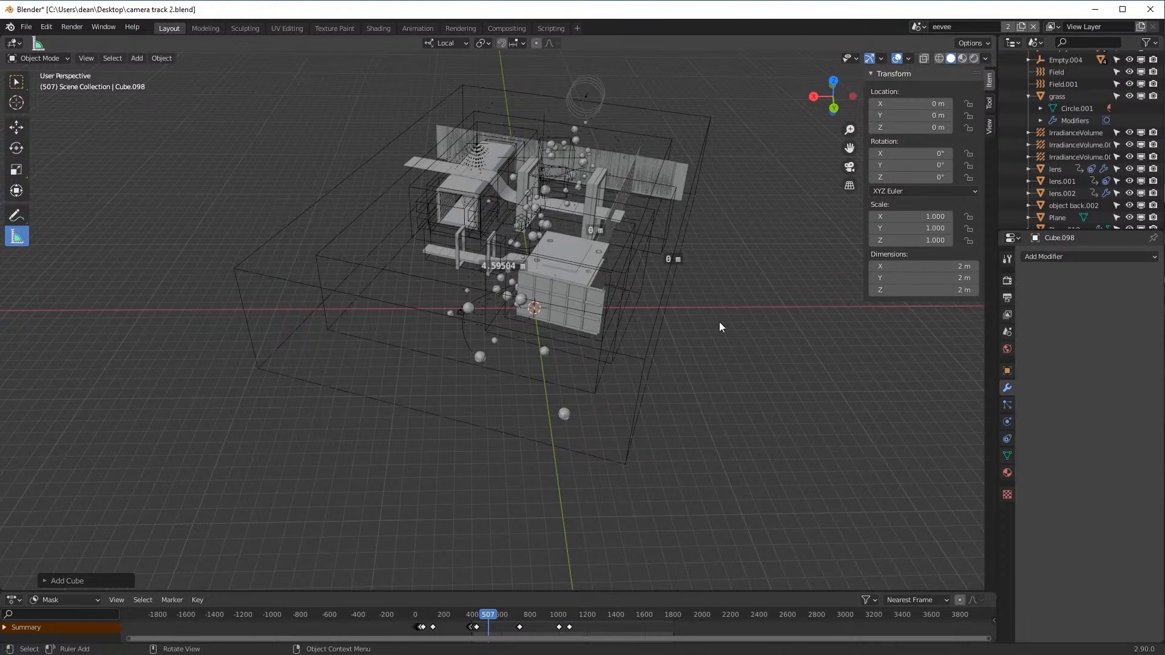
pyautogui.press('g')
pyautogui.press('x')
pyautogui.click(340, 308)
# - Scale the new cube uniformly up to about 5.37 m per side
pyautogui.keyDown('shift'); pyautogui.moveTo(236, 301); pyautogui.dragTo(559, 325, button='middle'); pyautogui.keyUp('shift')
pyautogui.scroll(4, 738, 247)
pyautogui.scroll(5, 721, 376)
pyautogui.keyDown('shift'); pyautogui.moveTo(828, 369); pyautogui.dragTo(589, 362, button='middle'); pyautogui.keyUp('shift')
pyautogui.scroll(3, 559, 352)
pyautogui.scroll(-3, 558, 348)
pyautogui.keyDown('shift'); pyautogui.moveTo(529, 406); pyautogui.dragTo(586, 359, button='middle'); pyautogui.keyUp('shift')
pyautogui.press('s')
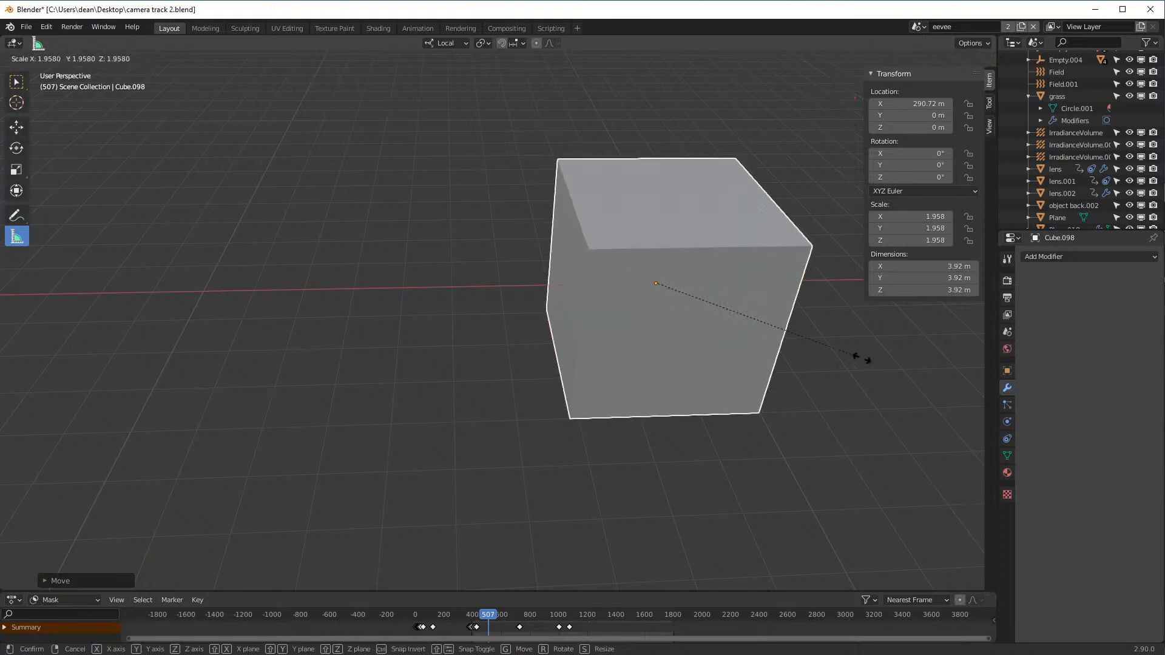
pyautogui.click(928, 408)
# - Scale the cube along Z and Y into a thin slab about 3.55 m deep and 0.1 m thick
pyautogui.press('s')
pyautogui.press('z')
pyautogui.press('z')
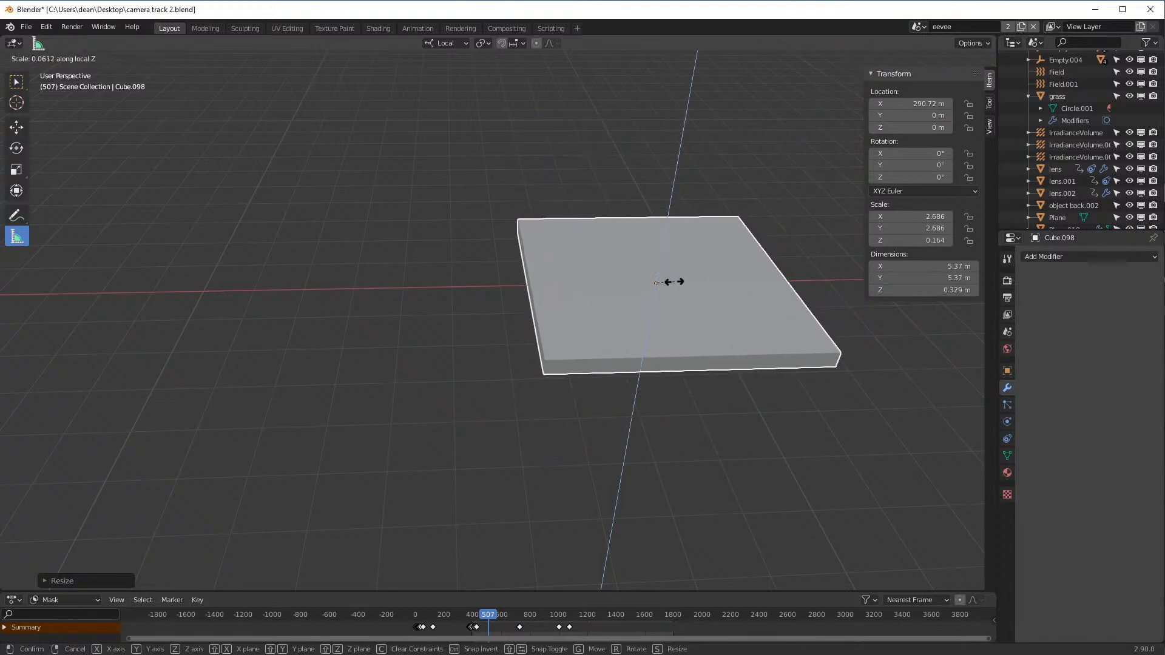
pyautogui.click(716, 307)
pyautogui.press('s')
pyautogui.press('y')
pyautogui.press('y')
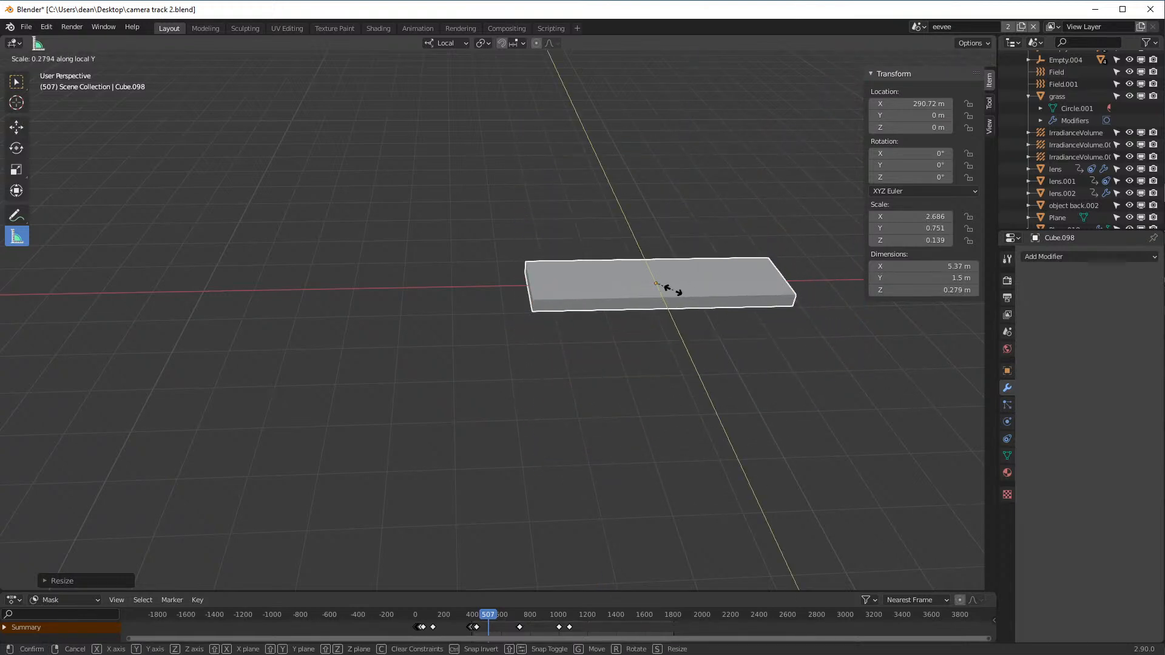
pyautogui.click(735, 278)
pyautogui.press('s')
pyautogui.press('z')
pyautogui.press('z')
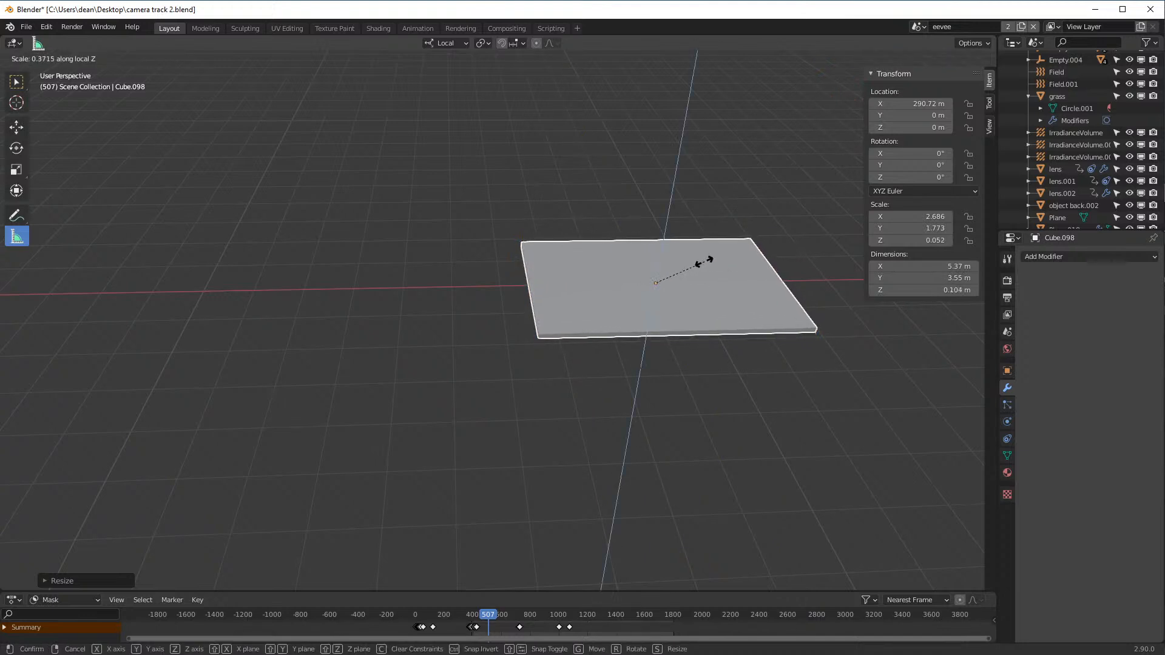
pyautogui.click(704, 262)
# - Inset the slab's top face in Edit Mode by about 0.15 m, leaving an even border
pyautogui.press('Tab')
pyautogui.hotkey('alt', 'a')
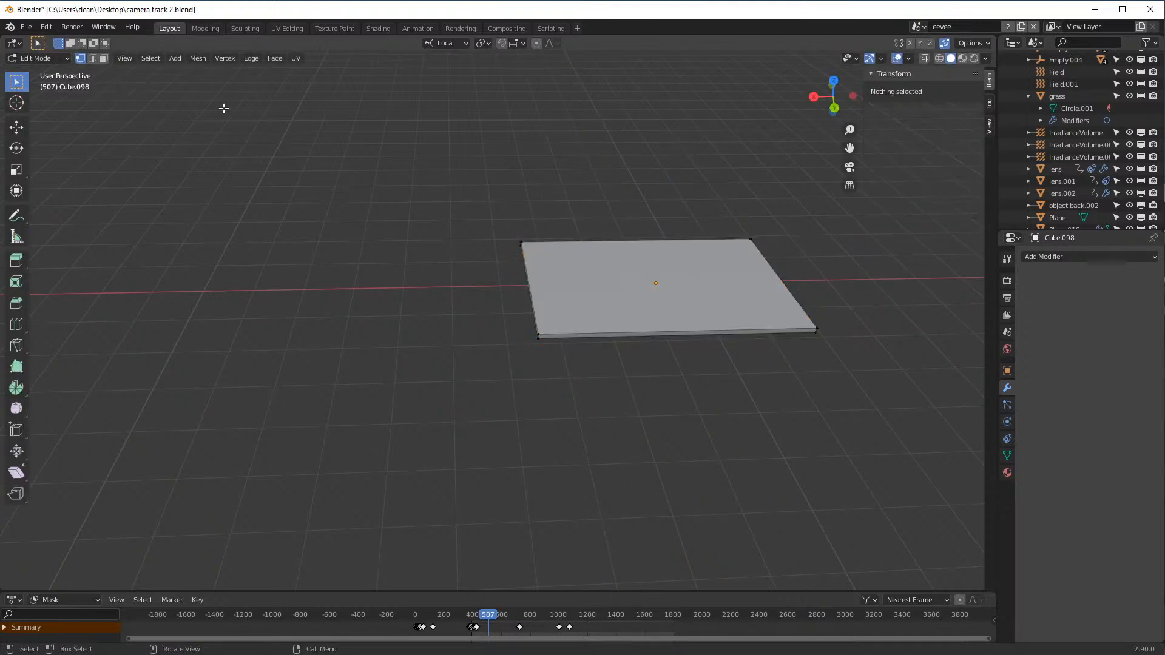
pyautogui.click(103, 58)
pyautogui.press('a')
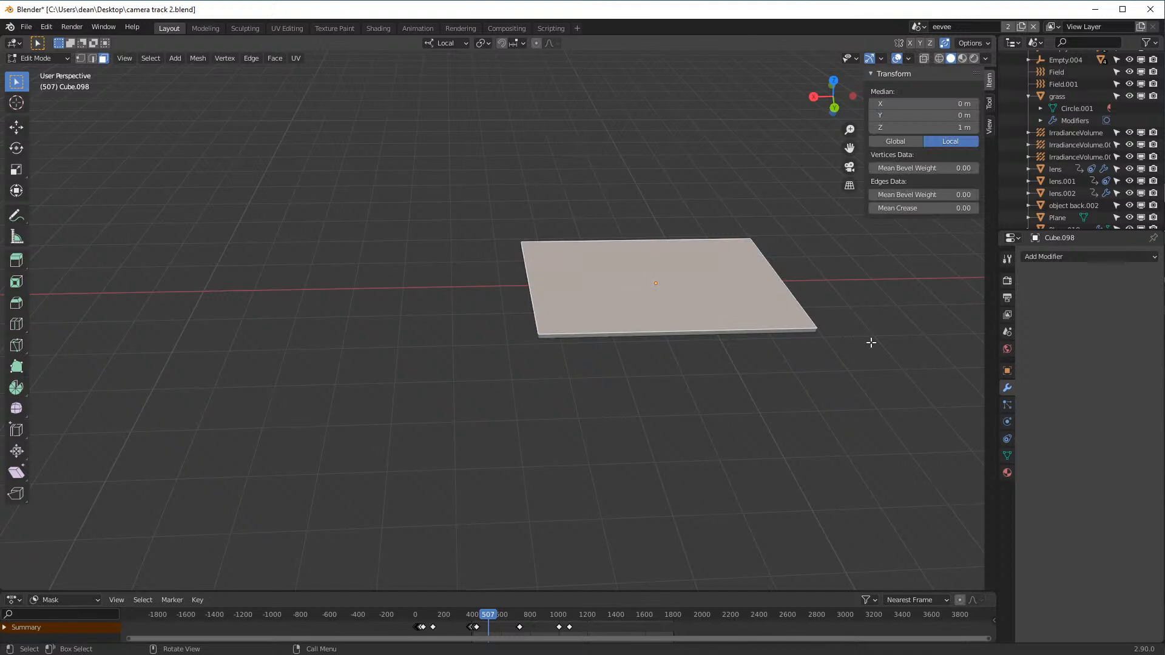
pyautogui.press('i')
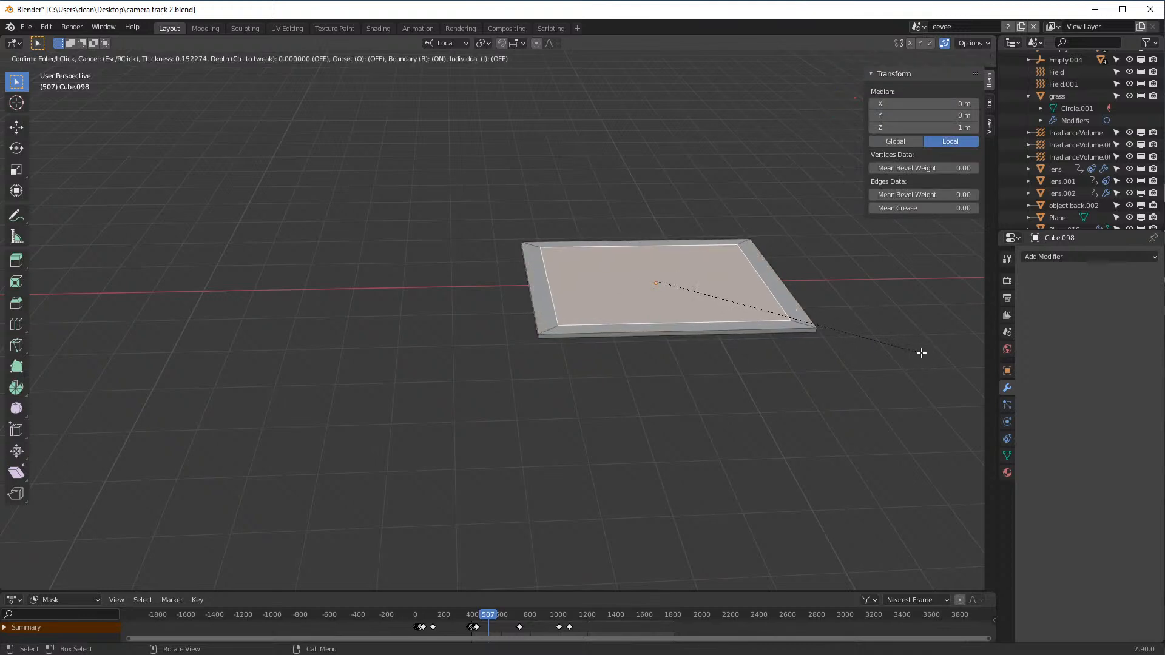
pyautogui.click(930, 355)
# - Raise the inset top face about 0.1 m along Z to give the tile bevelled edges, and return to Object Mode
pyautogui.press('g')
pyautogui.press('z')
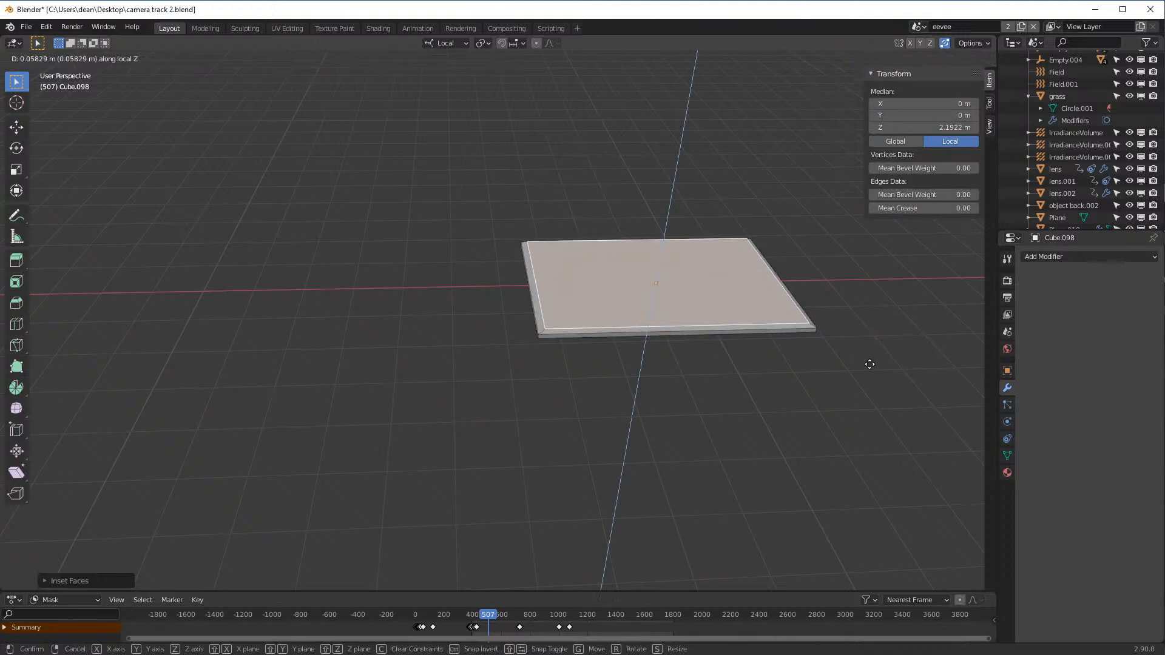
pyautogui.click(873, 363)
pyautogui.press('Tab')
pyautogui.scroll(1, 847, 333)
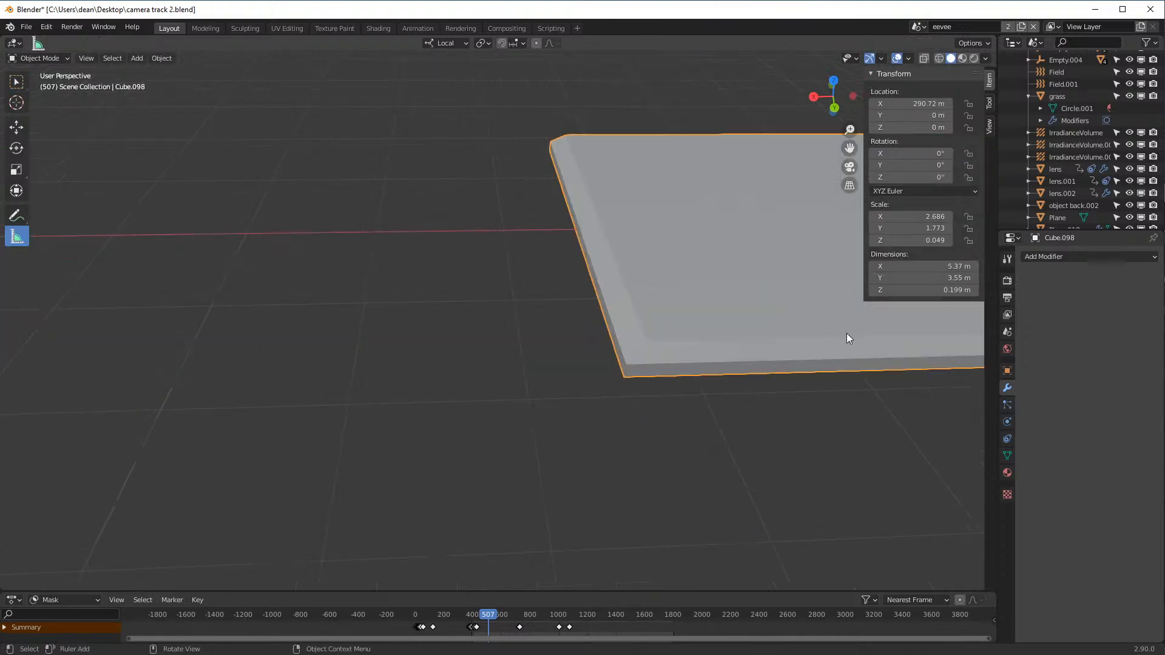
pyautogui.keyDown('shift'); pyautogui.moveTo(855, 332); pyautogui.dragTo(822, 336, button='middle'); pyautogui.keyUp('shift')
pyautogui.scroll(-5, 823, 340)
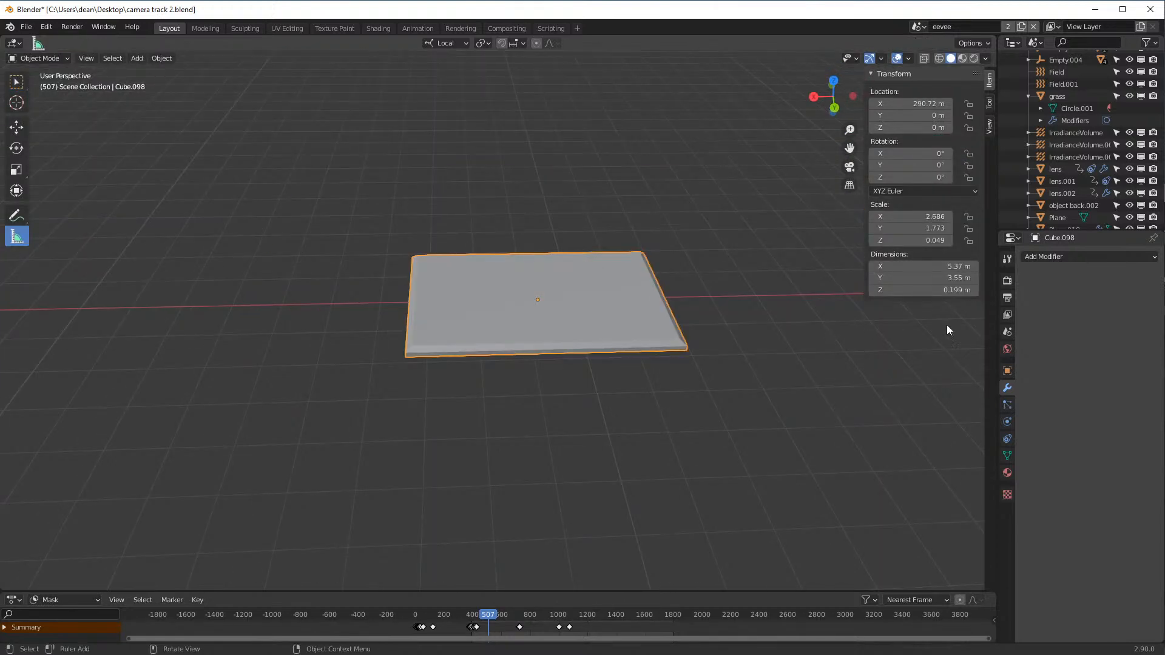
# - Add an Array modifier to the tile with a count of 4 and relative offset factors of X 0 and Y -1
pyautogui.click(1110, 258)
pyautogui.click(940, 285)
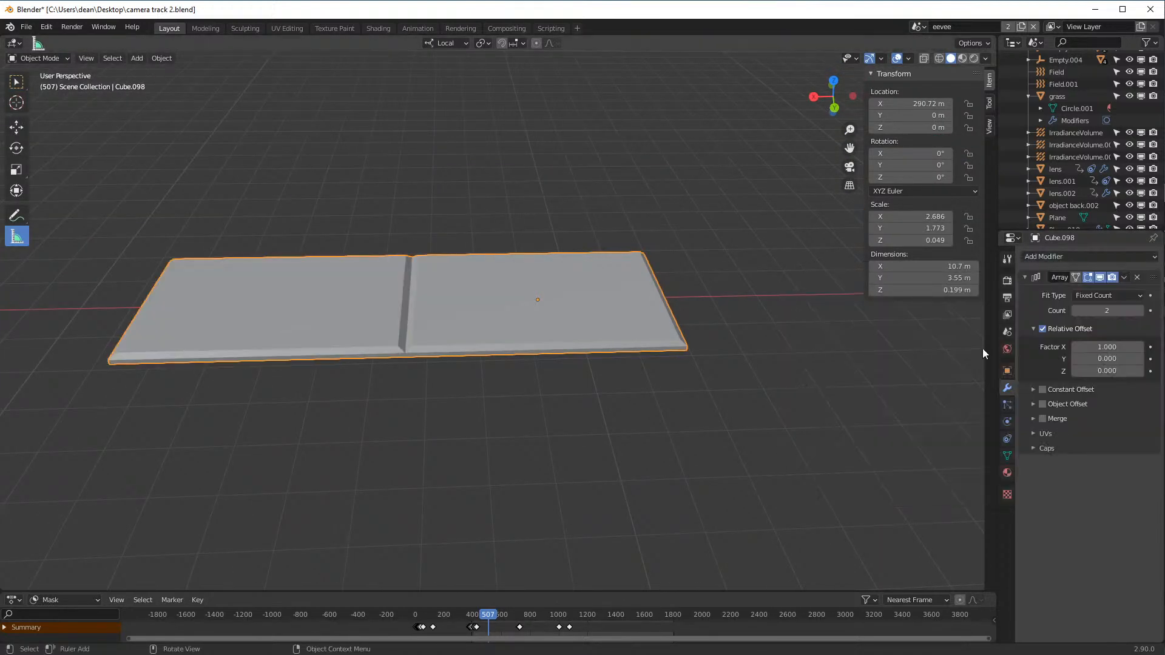
pyautogui.click(1108, 347)
pyautogui.write('1.30')
pyautogui.write('0')
pyautogui.press('Return')
pyautogui.moveTo(1108, 358)
pyautogui.mouseDown()
pyautogui.moveTo(1135, 358)
pyautogui.moveTo(1074, 359)
pyautogui.moveTo(1086, 359)
pyautogui.mouseUp()
pyautogui.click(1105, 360)
pyautogui.write('-1')
pyautogui.press('Return')
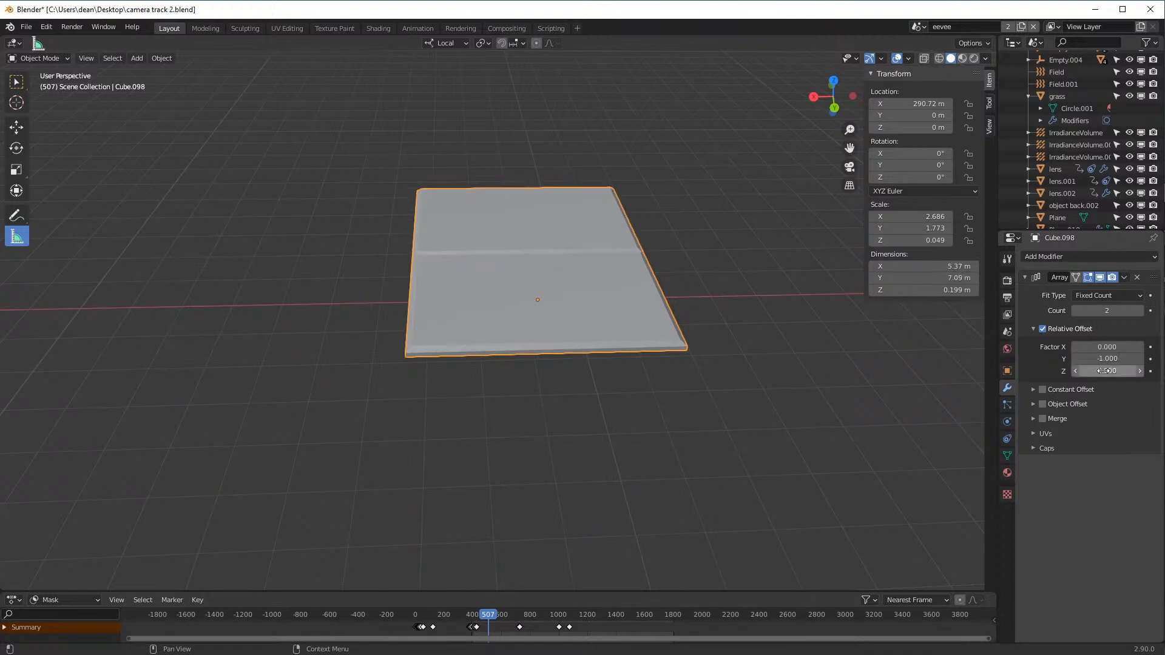
pyautogui.moveTo(1135, 313); pyautogui.dragTo(1154, 313)
pyautogui.moveTo(782, 201); pyautogui.dragTo(820, 279, button='middle')
# - Add a second Array modifier with a count of 12 and a relative offset of X 1, forming a tile grid
pyautogui.click(1065, 258)
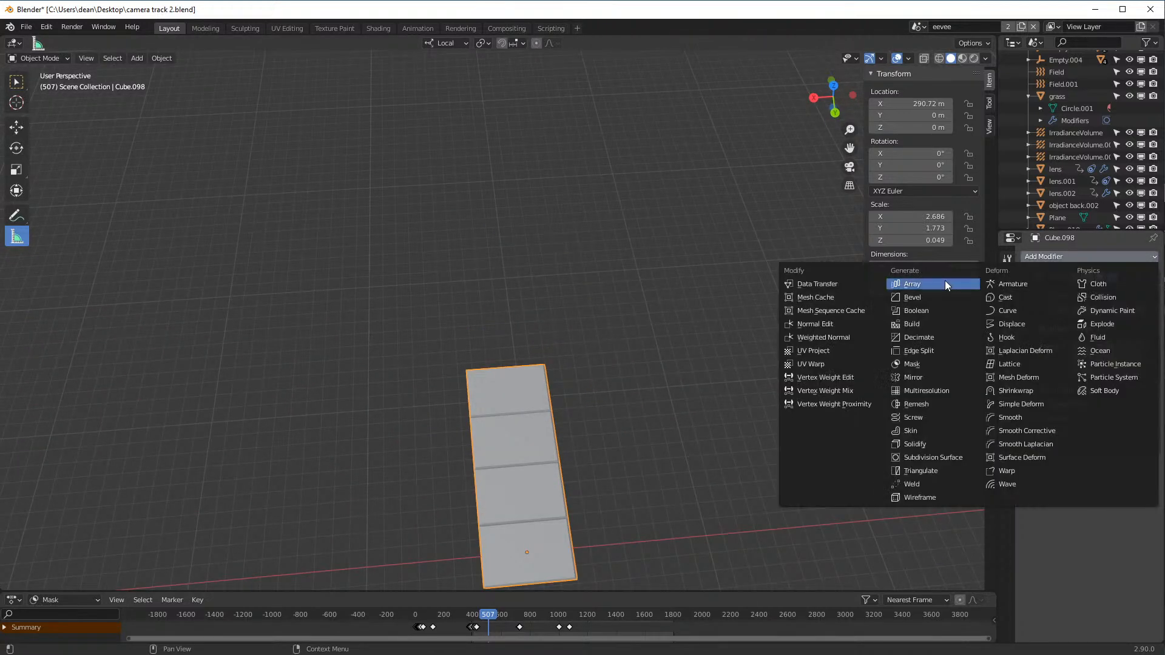
pyautogui.click(945, 283)
pyautogui.moveTo(1141, 505); pyautogui.dragTo(1162, 505)
pyautogui.click(1141, 498)
pyautogui.scroll(-5, 685, 360)
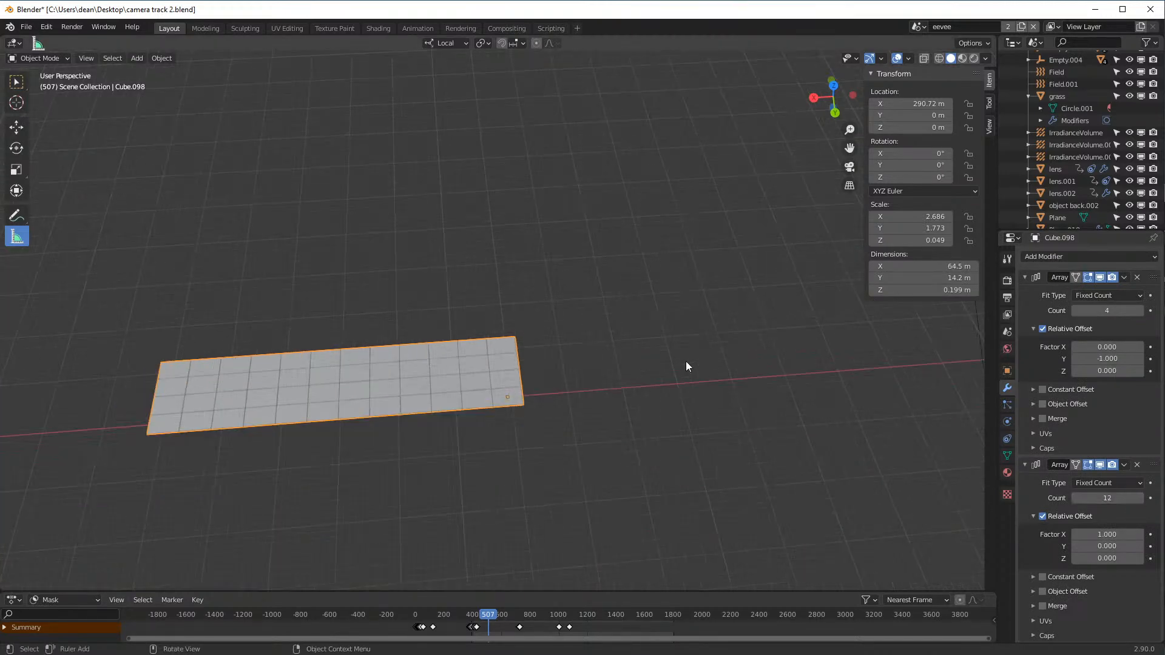
pyautogui.keyDown('ctrl'); pyautogui.scroll(3, 691, 346); pyautogui.keyUp('ctrl')
pyautogui.scroll(-1, 700, 373)
# - Examine the original curved walkway's Subdivision and Curve modifiers and the Bezier curve that bends it
pyautogui.moveTo(718, 410); pyautogui.dragTo(558, 198, button='middle')
pyautogui.click(517, 231)
pyautogui.scroll(-2, 1093, 425)
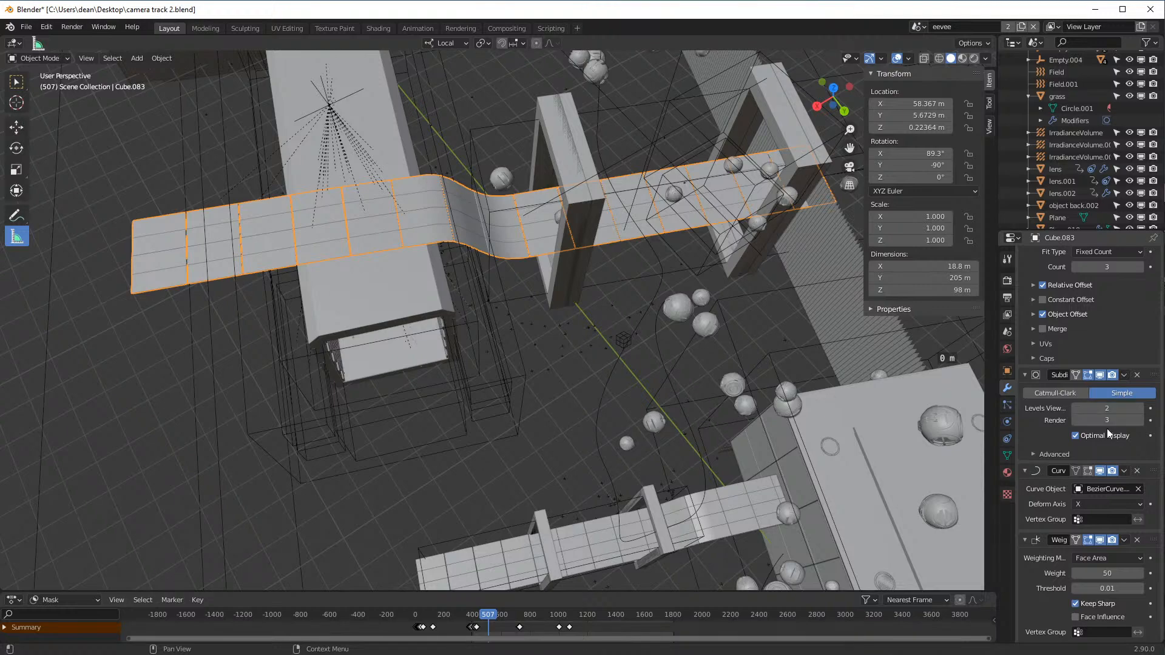
pyautogui.moveTo(612, 222); pyautogui.dragTo(744, 351, button='middle')
pyautogui.click(760, 342)
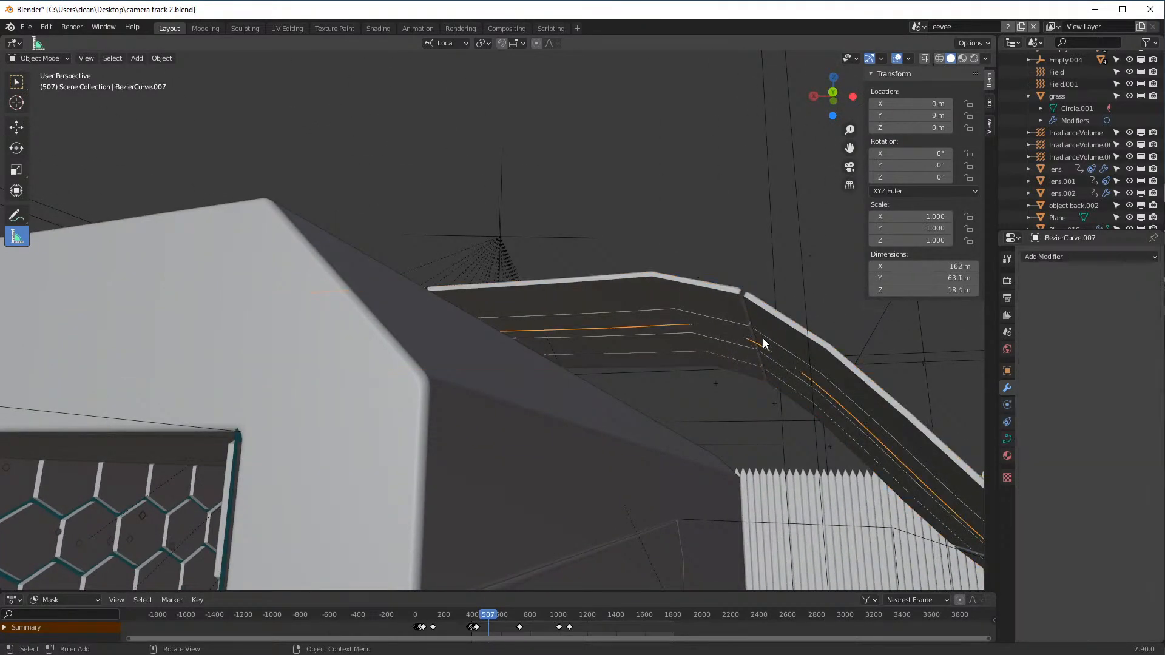
pyautogui.press('g')
pyautogui.rightClick(780, 348)
pyautogui.scroll(-4, 780, 347)
pyautogui.moveTo(780, 347); pyautogui.dragTo(780, 416, button='middle')
pyautogui.moveTo(361, 286); pyautogui.dragTo(603, 368, button='middle')
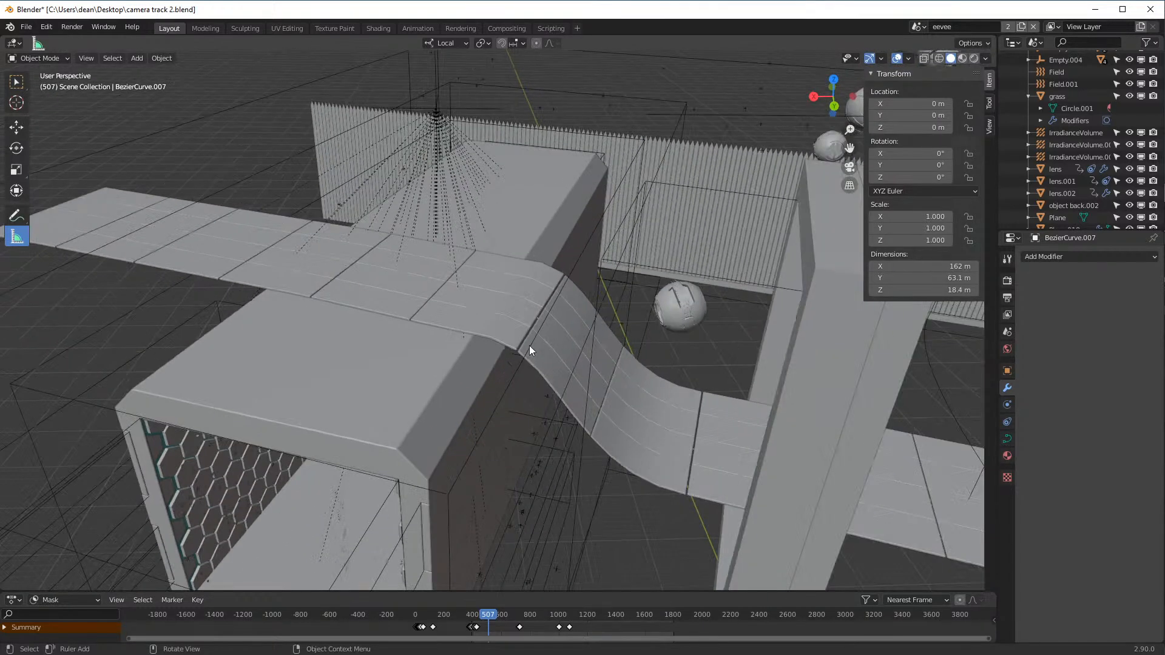
# - Try a higher viewport level on the walkway's Subdivision modifier and return it to 2
pyautogui.scroll(4, 530, 345)
pyautogui.click(582, 341)
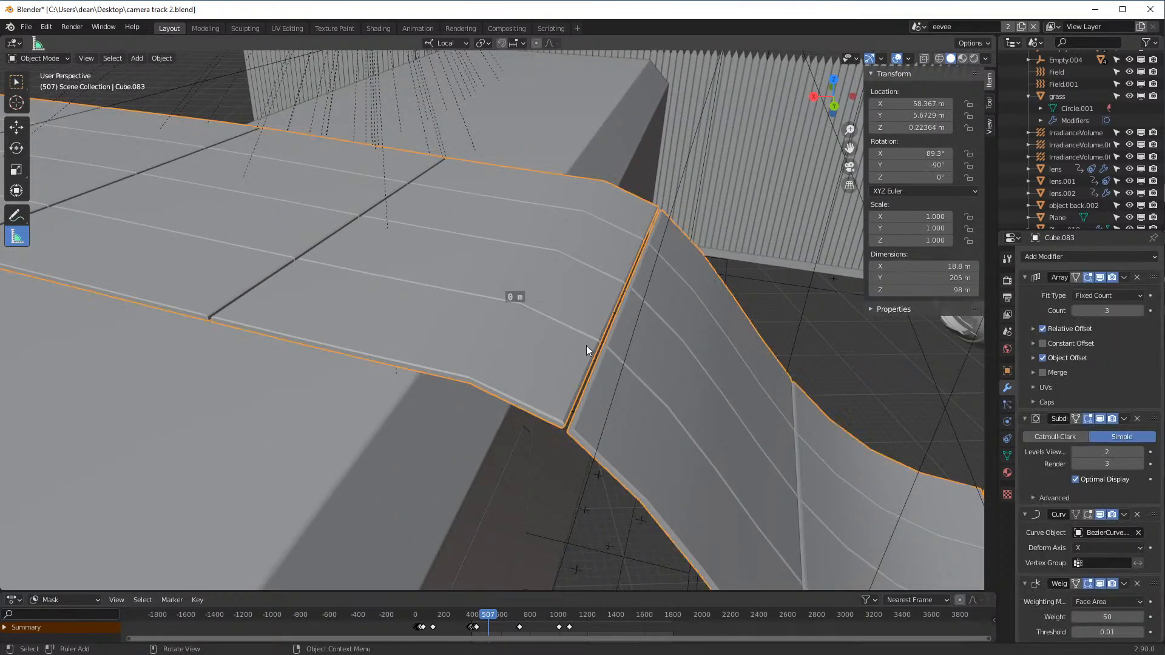
pyautogui.click(1141, 452)
pyautogui.click(1075, 452)
pyautogui.scroll(-5, 715, 324)
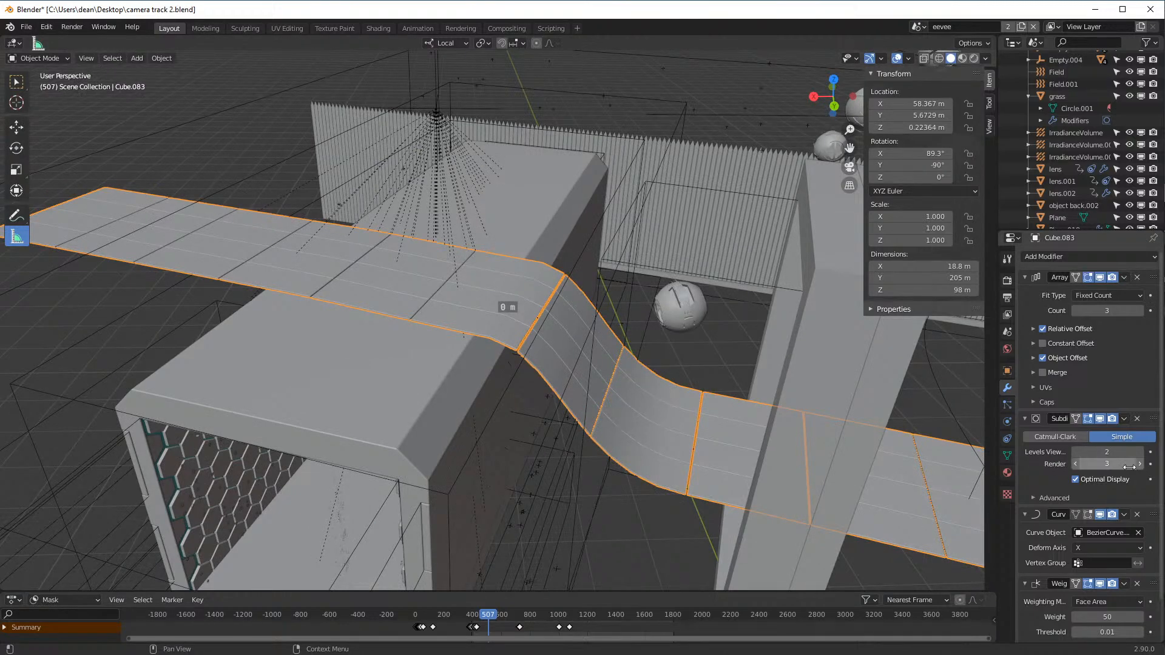
# - Compare the side profile of the walkway's bend at raised viewport subdivision levels, then restore level 2
pyautogui.scroll(4, 555, 411)
pyautogui.moveTo(554, 411); pyautogui.dragTo(561, 267, button='middle')
pyautogui.moveTo(654, 305); pyautogui.dragTo(711, 396, button='middle')
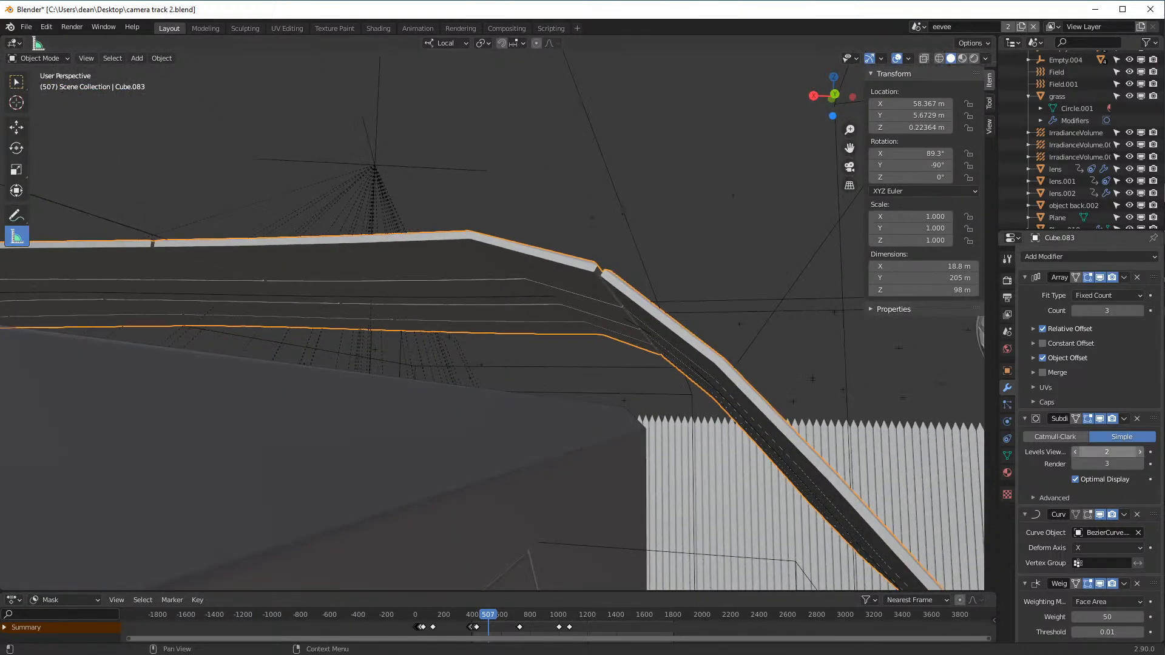
pyautogui.click(1140, 452)
pyautogui.click(1140, 452)
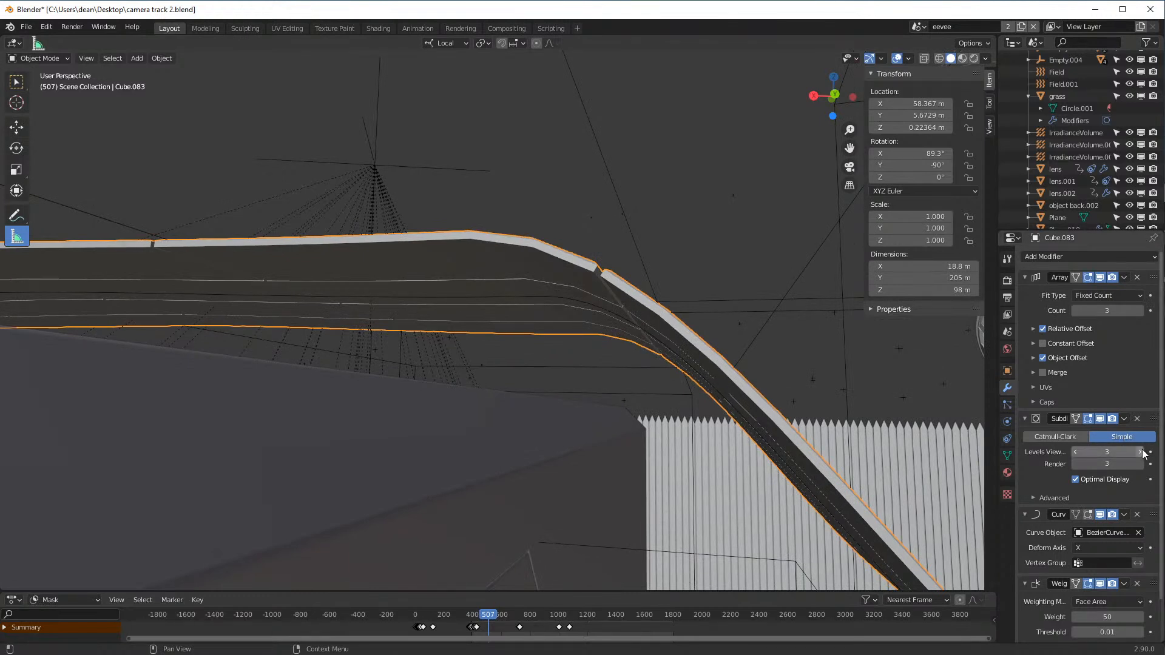
pyautogui.click(1078, 453)
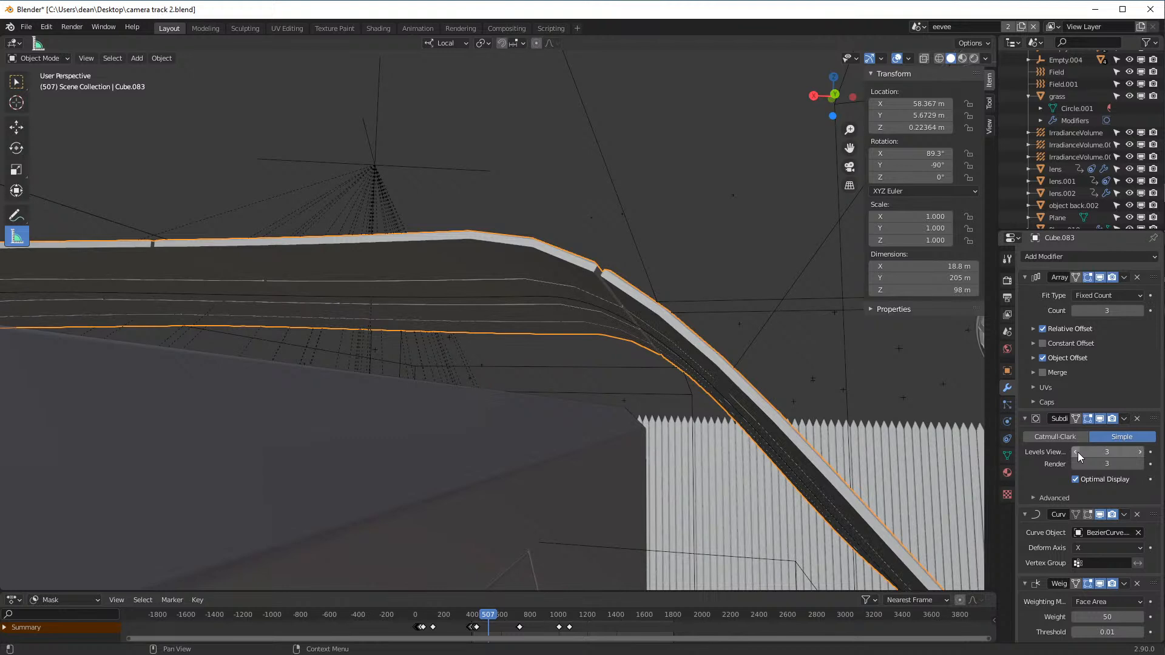
pyautogui.click(1078, 453)
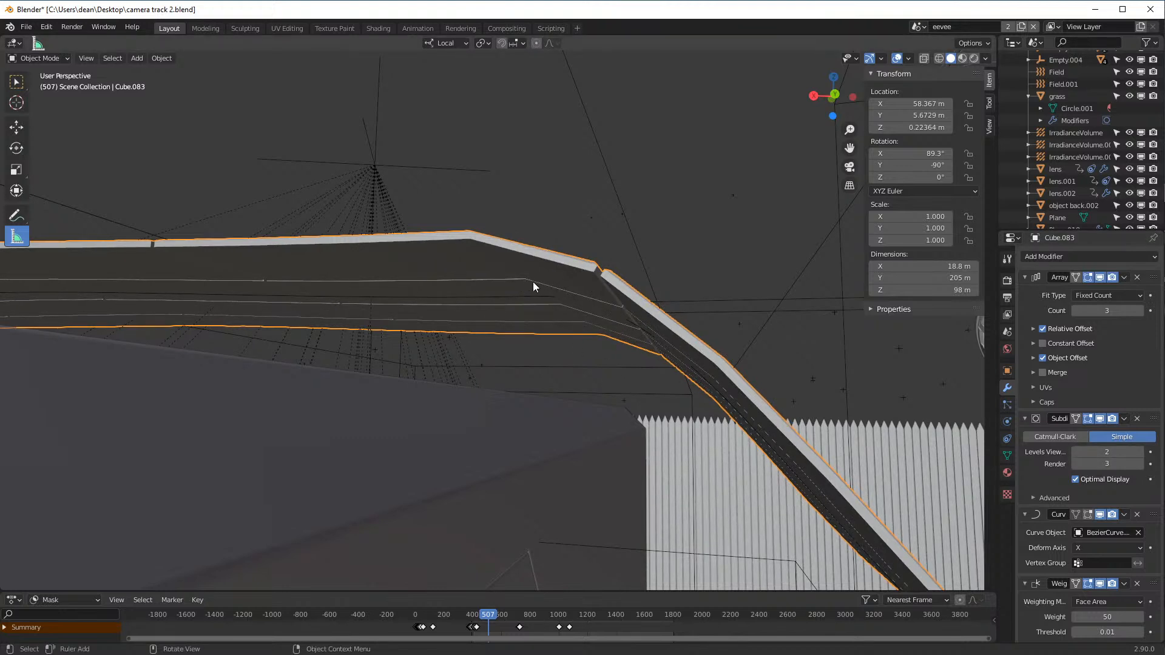
# - Set the preview resolution of the walkway's Bezier curve to 96
pyautogui.click(549, 294)
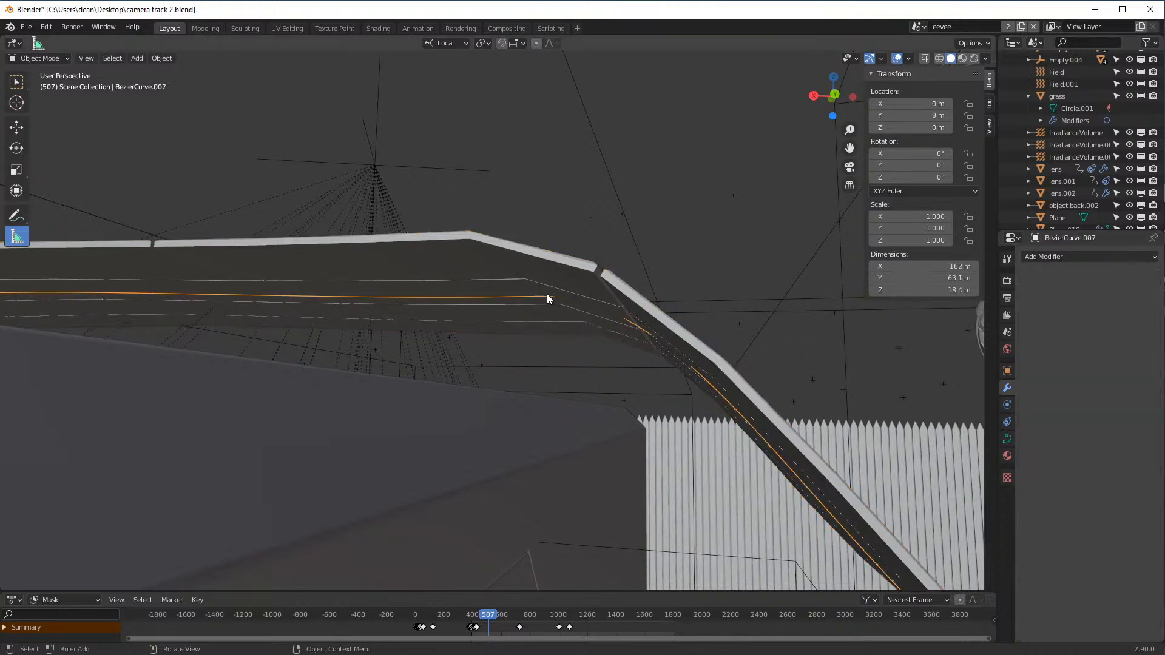
pyautogui.click(1008, 439)
pyautogui.click(1112, 309)
pyautogui.write('96')
pyautogui.press('Return')
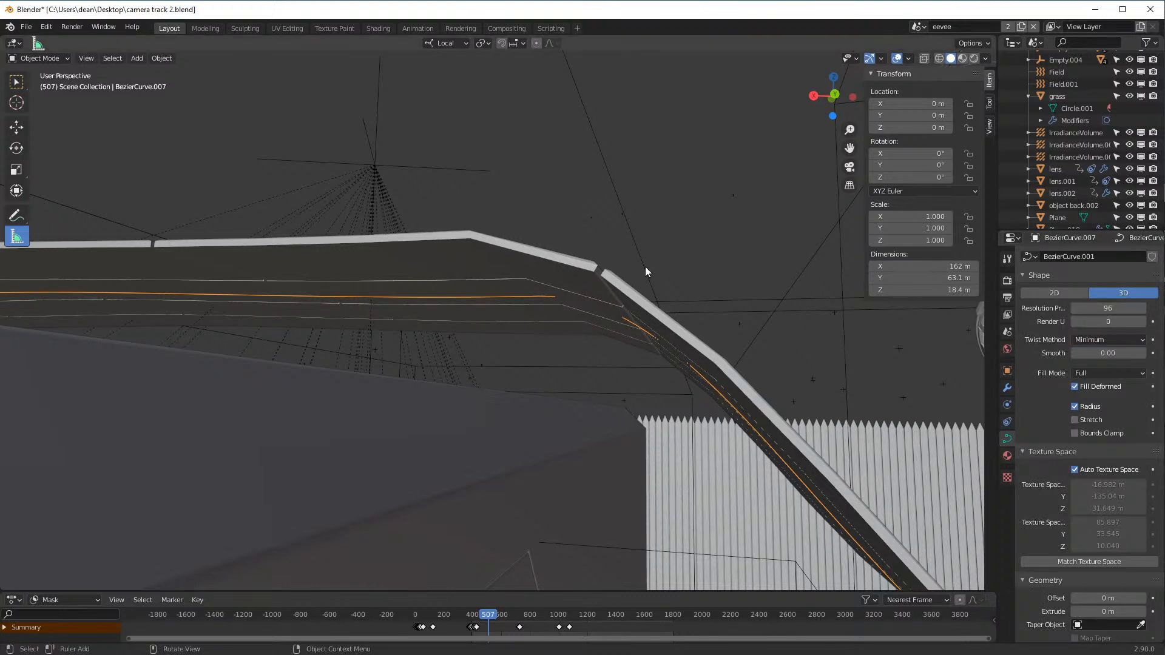
# - Set the walkway's viewport subdivision level to 4 and examine the bend and tile seam from below
pyautogui.click(581, 276)
pyautogui.click(1006, 389)
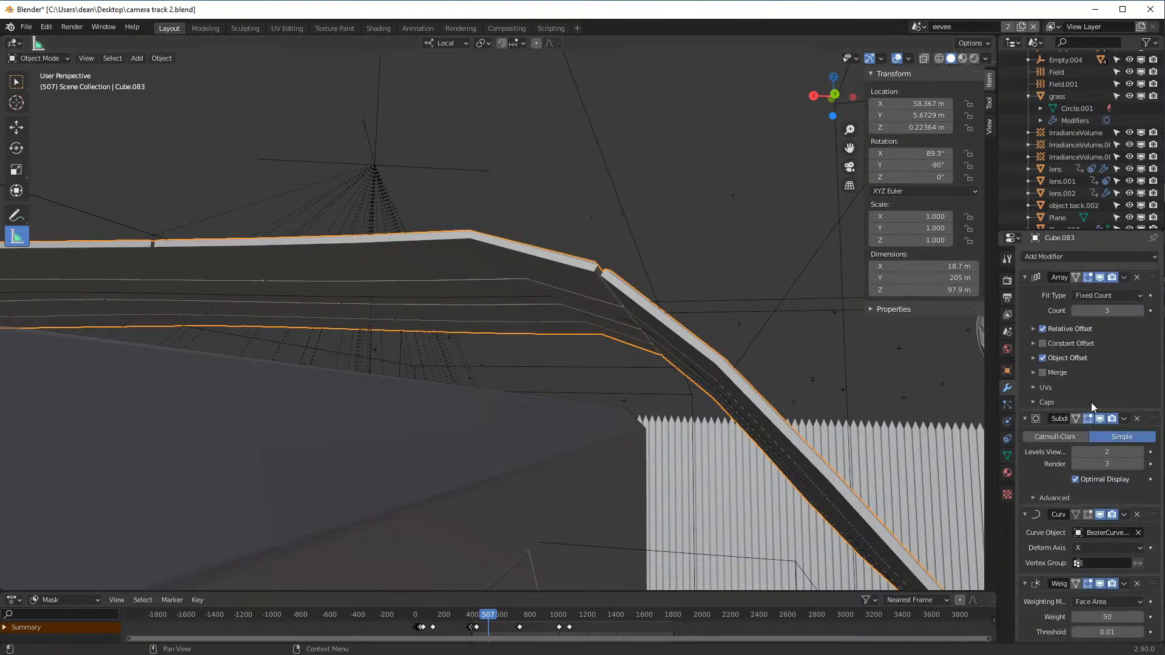
pyautogui.click(1140, 452)
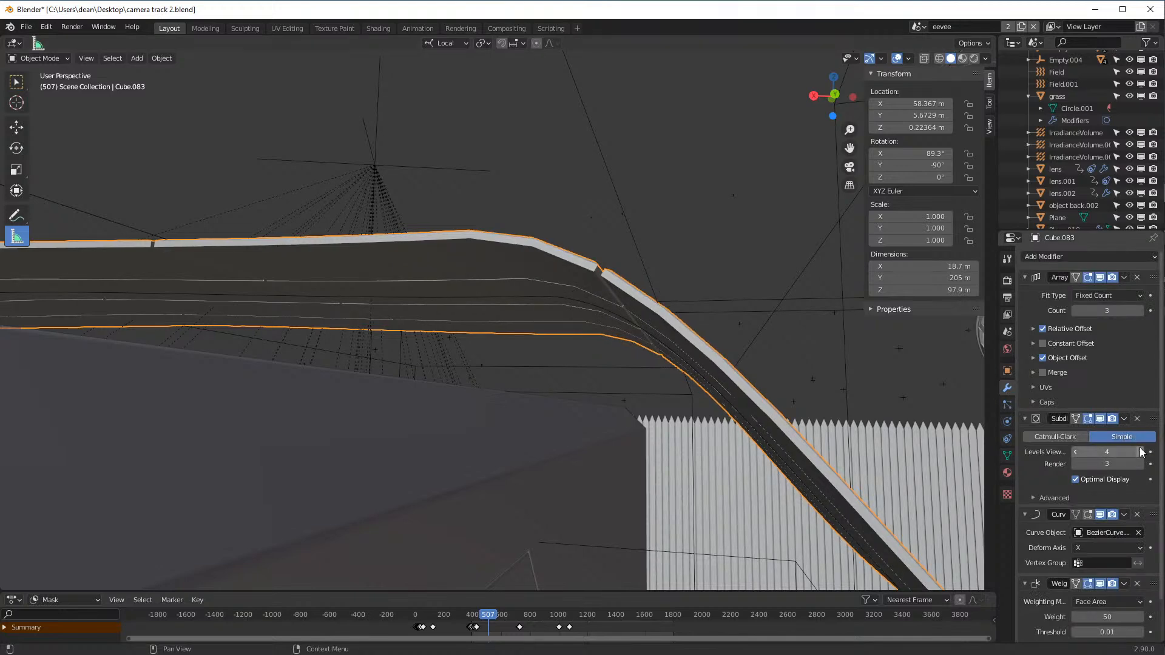
pyautogui.scroll(5, 530, 261)
pyautogui.moveTo(707, 263); pyautogui.dragTo(687, 289, button='middle')
pyautogui.click(669, 311)
pyautogui.click(806, 246)
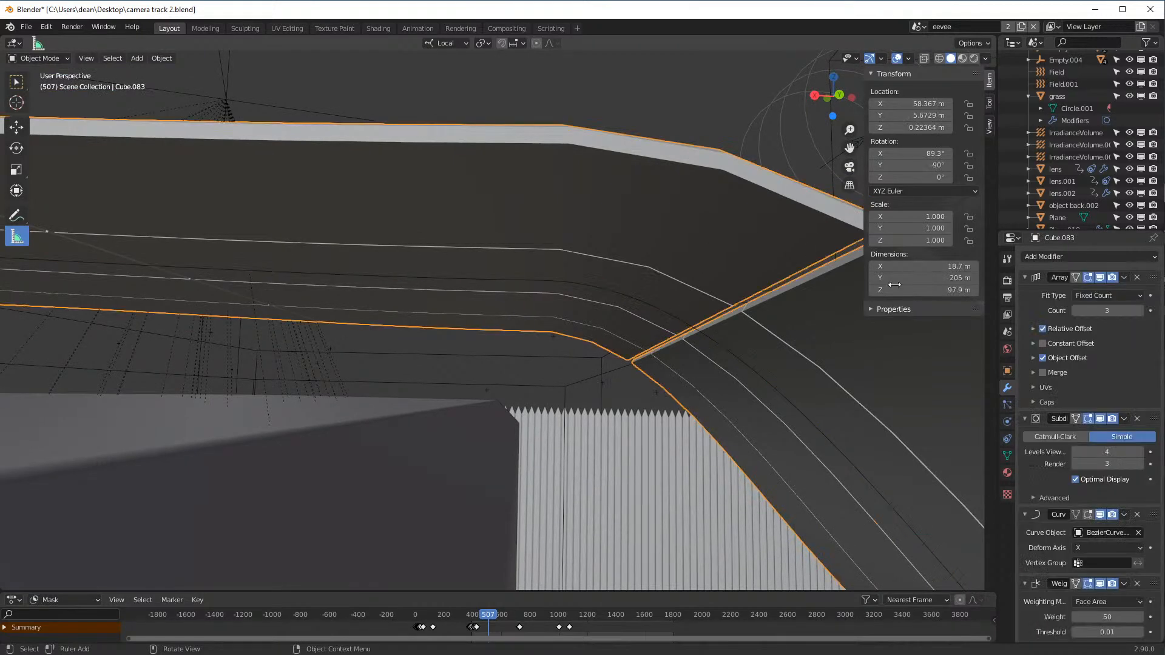
pyautogui.moveTo(817, 225); pyautogui.dragTo(725, 246, button='middle')
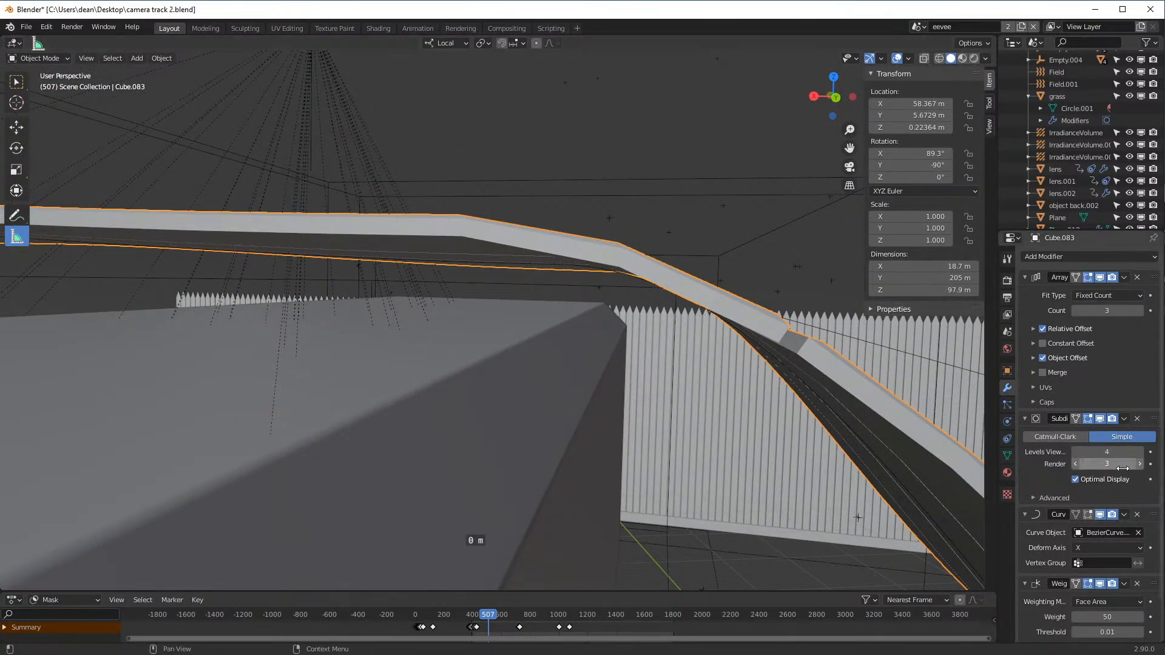
# - Set the walkway's viewport subdivision level to 3 and inspect the underside of the bend
pyautogui.click(1076, 452)
pyautogui.click(1076, 452)
pyautogui.scroll(-2, 1086, 507)
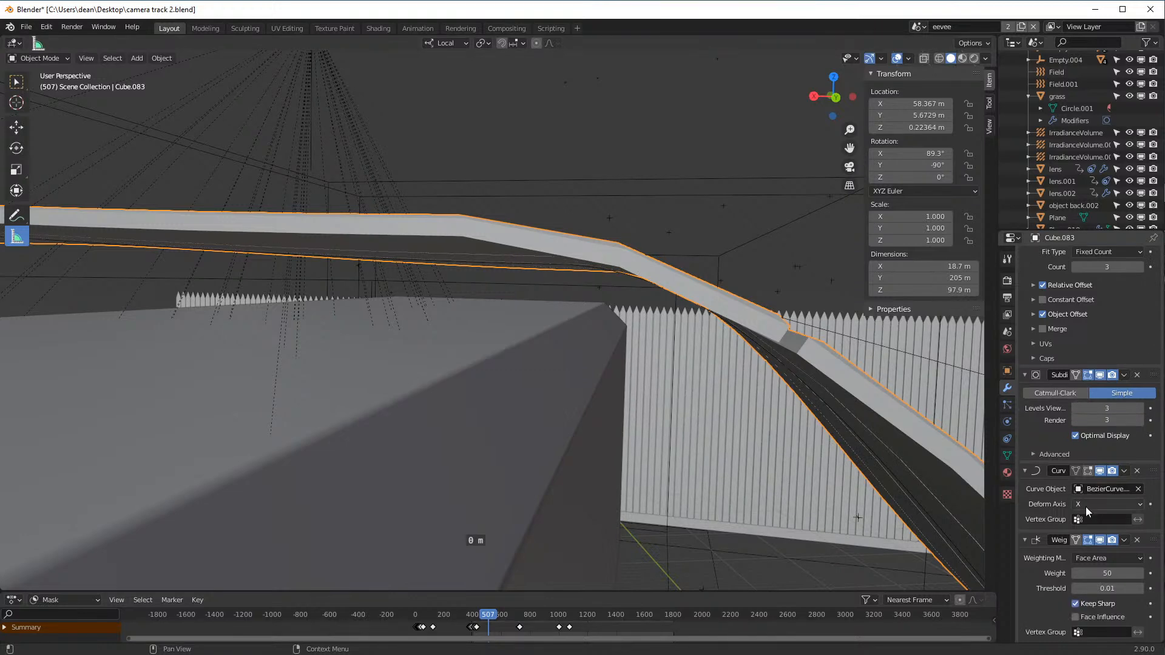
pyautogui.moveTo(601, 407); pyautogui.dragTo(785, 322, button='middle')
pyautogui.click(746, 322)
pyautogui.click(655, 319)
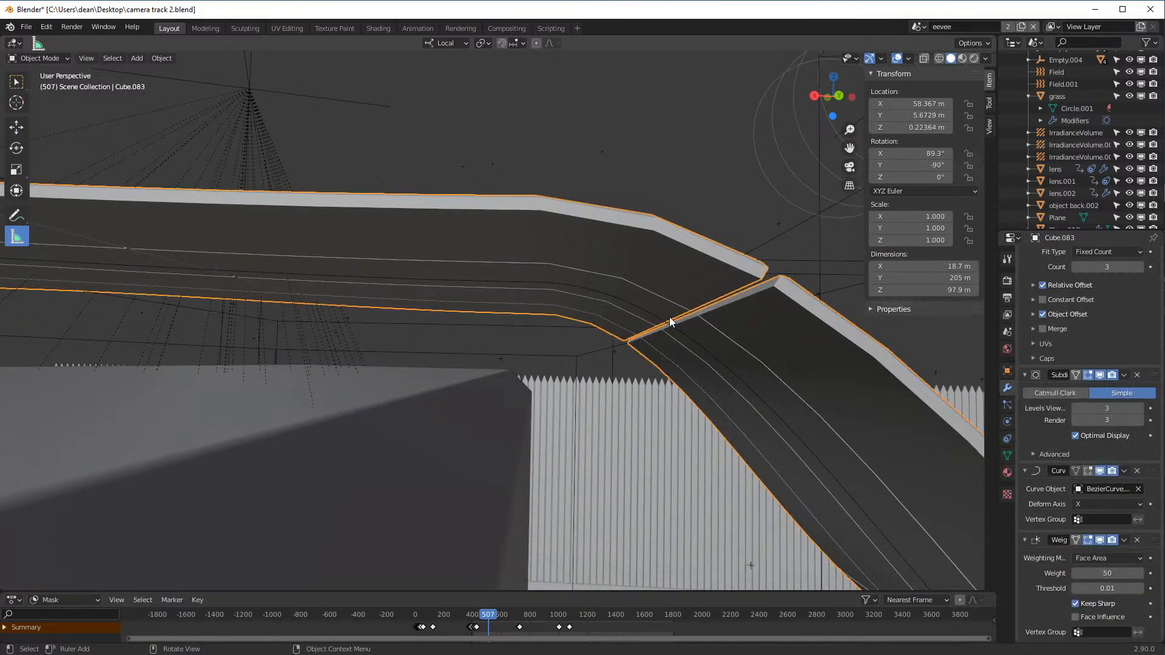
# - Try a preview resolution of 1 on the Bezier curve under the walkway and undo it
pyautogui.click(668, 327)
pyautogui.click(1008, 438)
pyautogui.click(1129, 311)
pyautogui.write('1')
pyautogui.press('Return')
pyautogui.hotkey('ctrl', 'z')
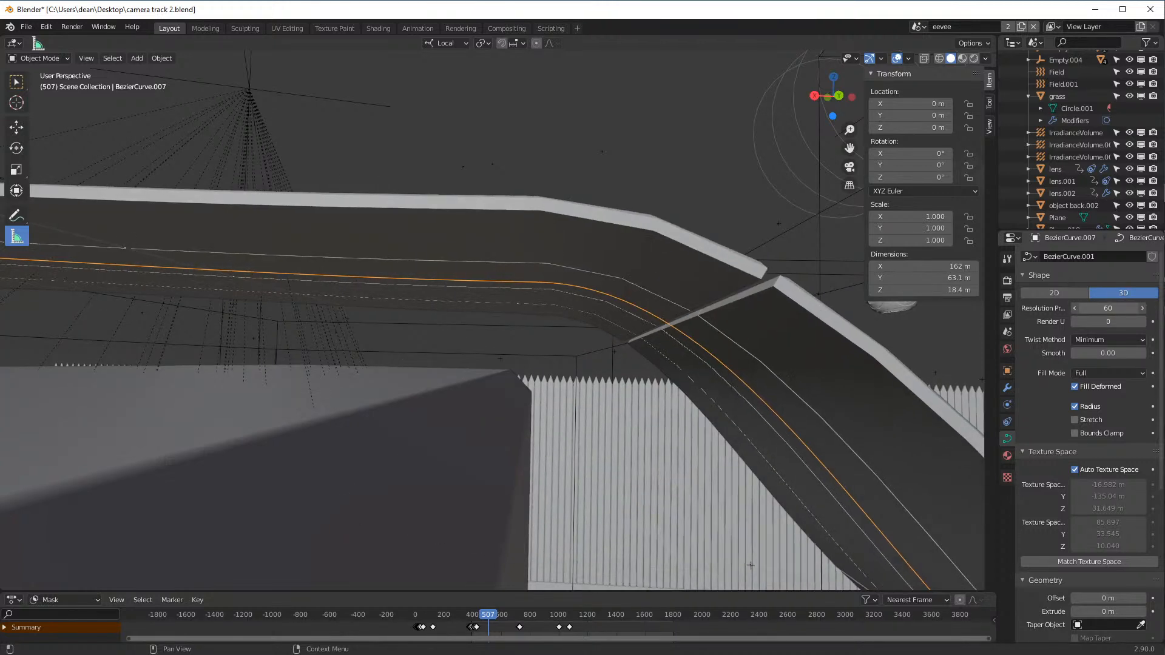
# - Set the Bezier curve's preview resolution to 48
pyautogui.click(1127, 309)
pyautogui.click(1124, 307)
pyautogui.write('48')
pyautogui.press('Return')
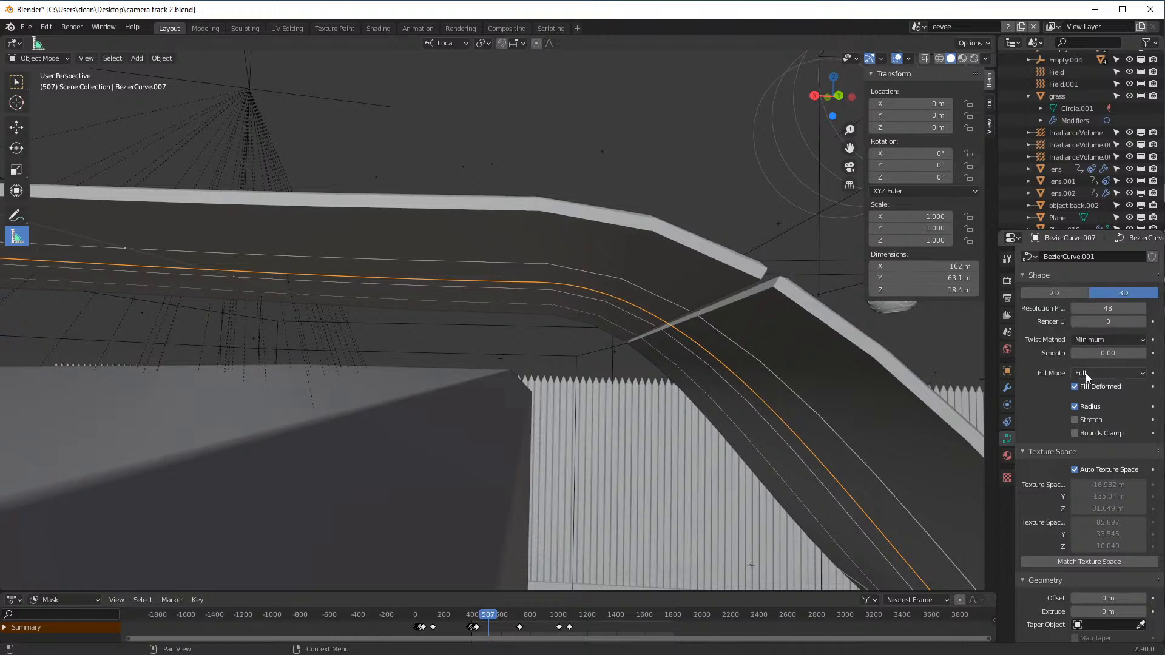
# - Set the viewport level of the walkway's Subdivision modifier to 2
pyautogui.click(827, 356)
pyautogui.click(1007, 387)
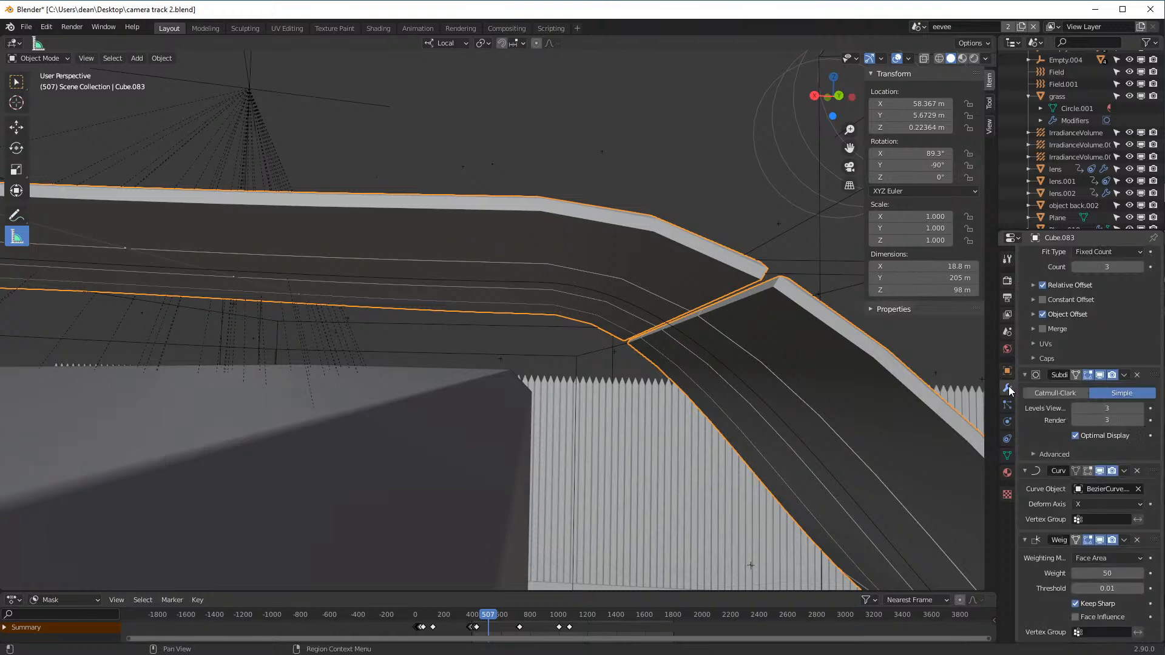
pyautogui.moveTo(1100, 411); pyautogui.dragTo(1079, 411)
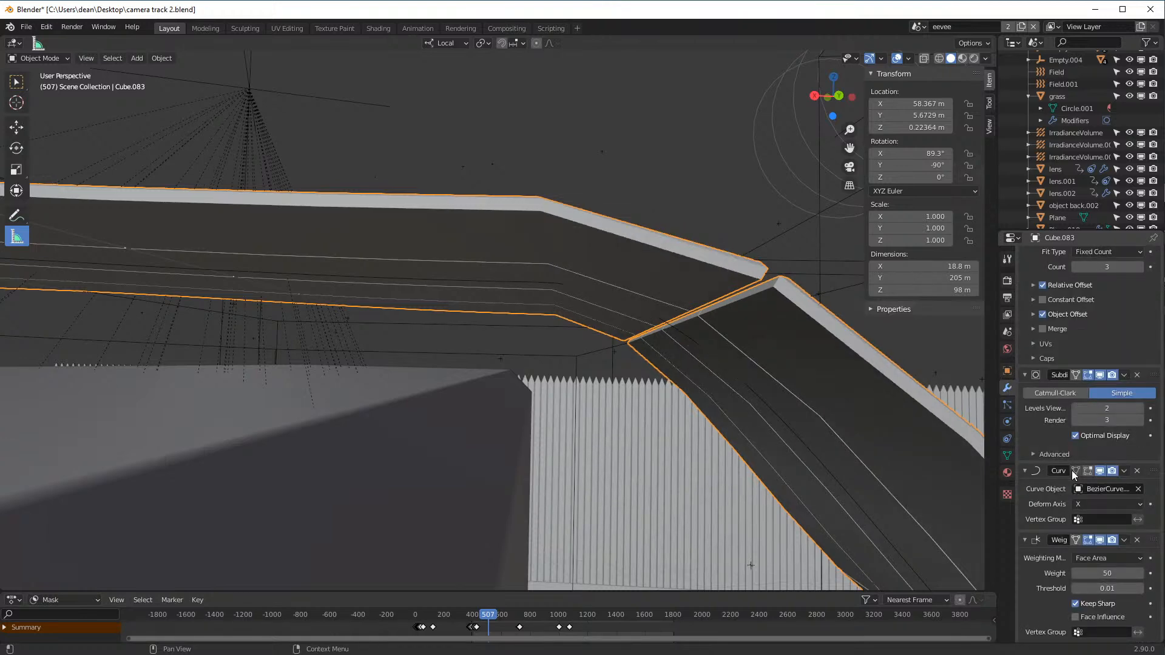
# - Try moving the plain collision frame around the walkway away from the frame it overlaps
pyautogui.moveTo(710, 337); pyautogui.dragTo(576, 336, button='middle')
pyautogui.scroll(-2, 692, 376)
pyautogui.scroll(-5, 658, 341)
pyautogui.scroll(-3, 658, 341)
pyautogui.click(553, 348)
pyautogui.click(554, 318)
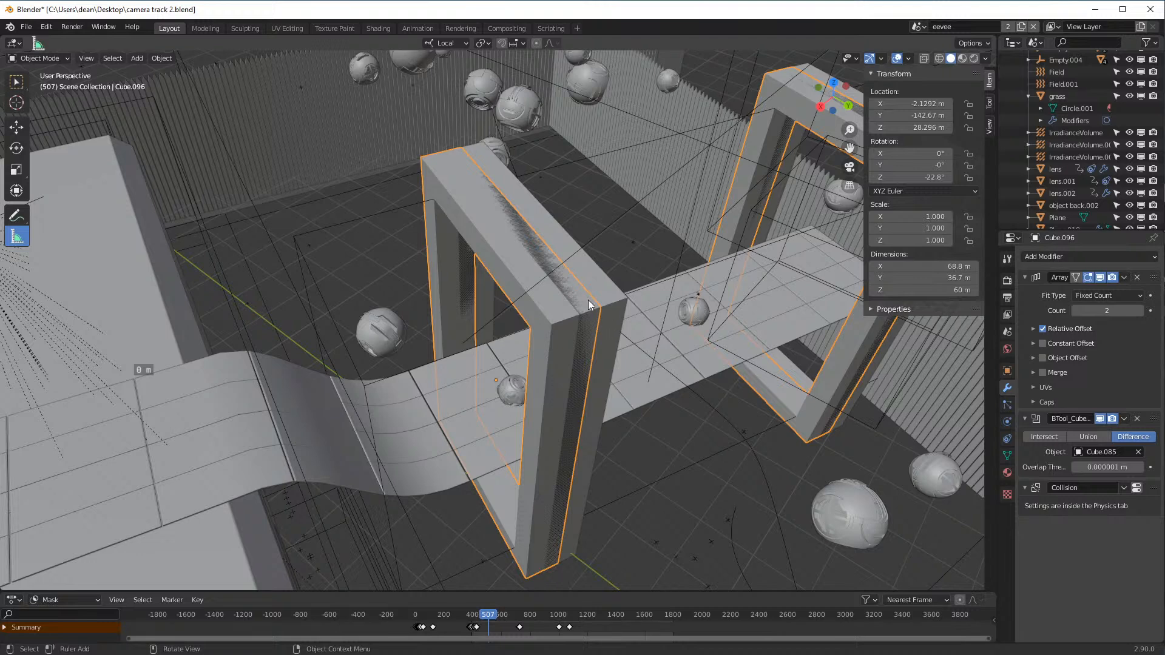
pyautogui.press('g')
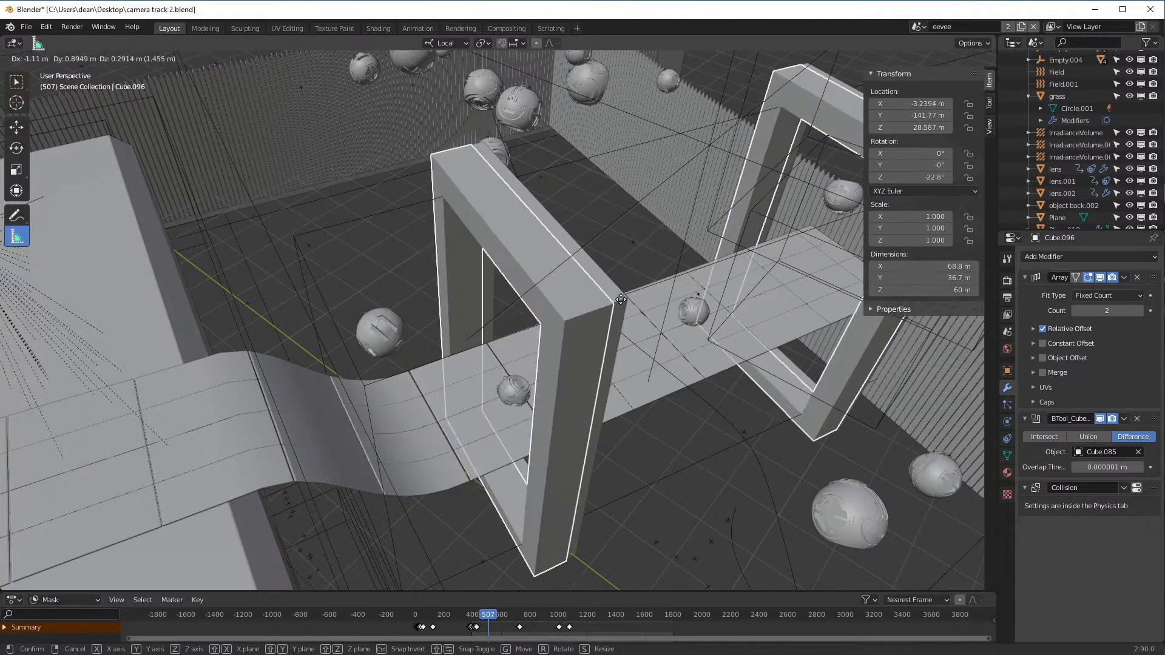
pyautogui.rightClick(617, 297)
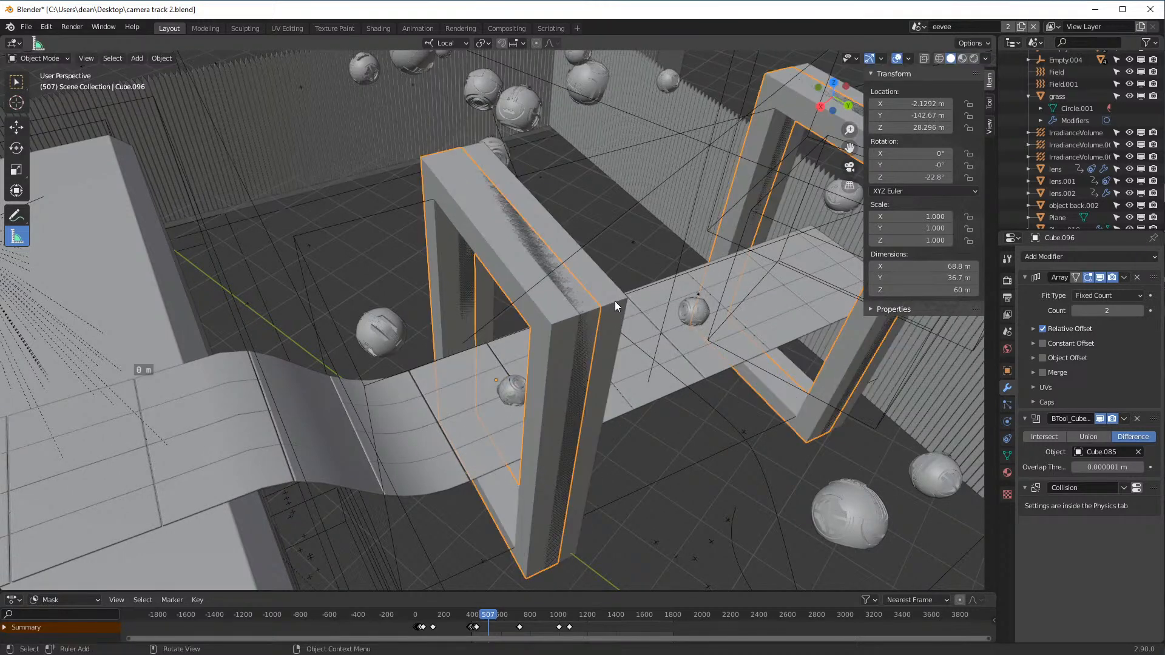
# - Select the overlapping frame behind the plain one and set the scene's render engine to Eevee
pyautogui.click(613, 301)
pyautogui.keyDown('shift'); pyautogui.moveTo(621, 308); pyautogui.dragTo(638, 339, button='middle'); pyautogui.keyUp('shift')
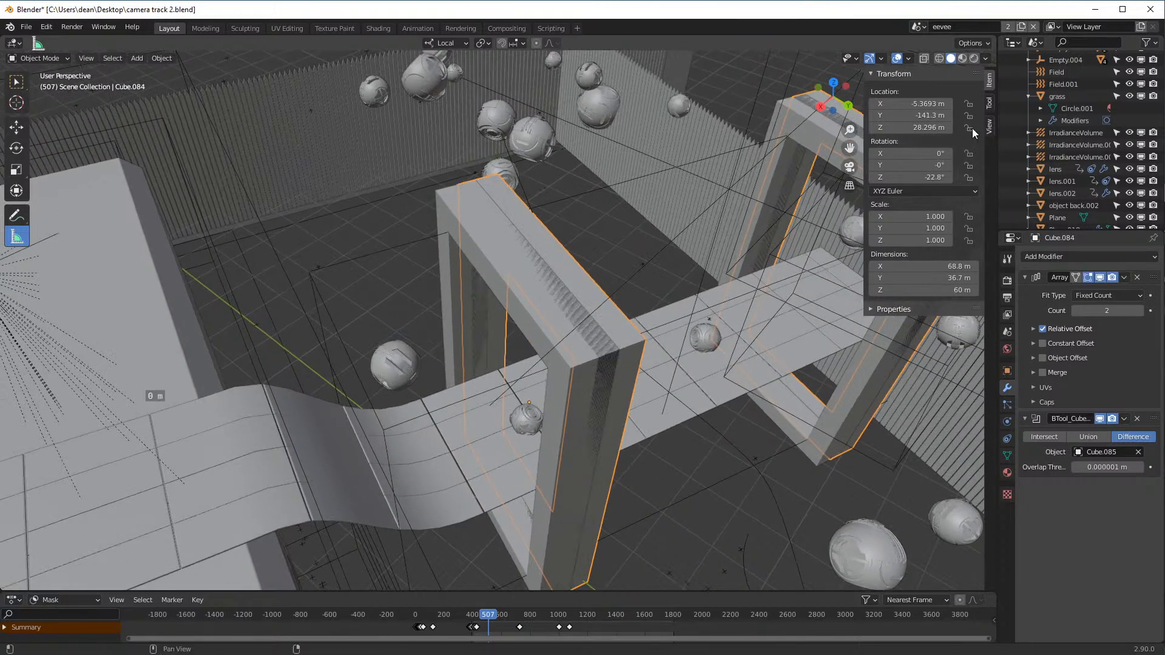
pyautogui.click(1008, 281)
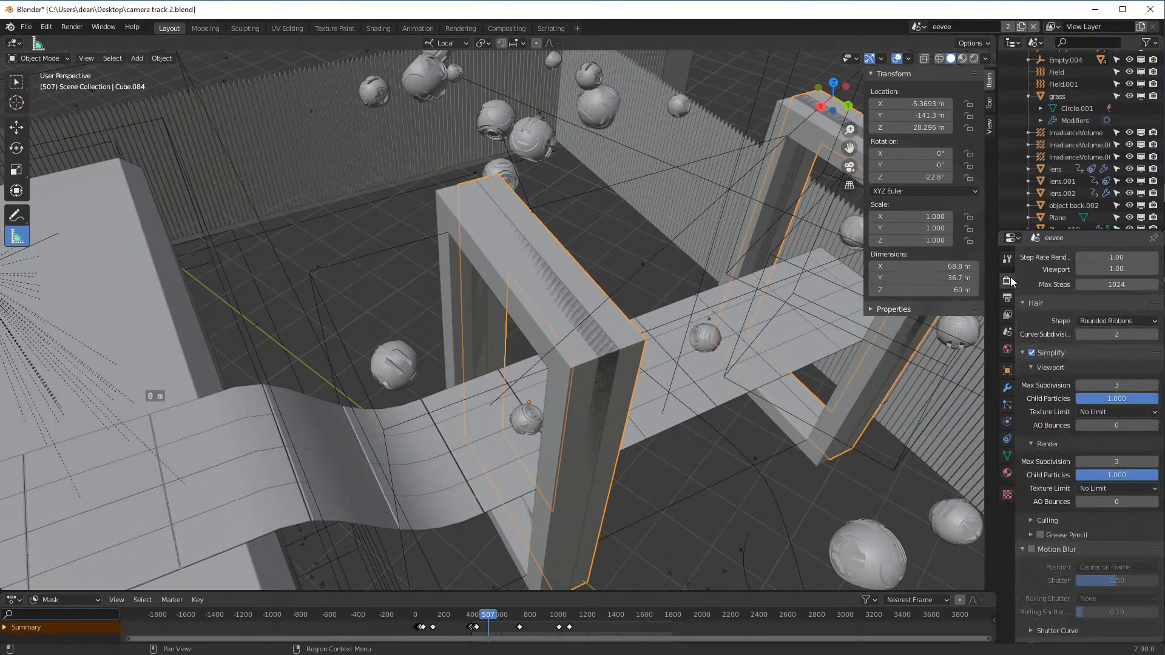
pyautogui.scroll(15, 1099, 273)
pyautogui.click(1097, 259)
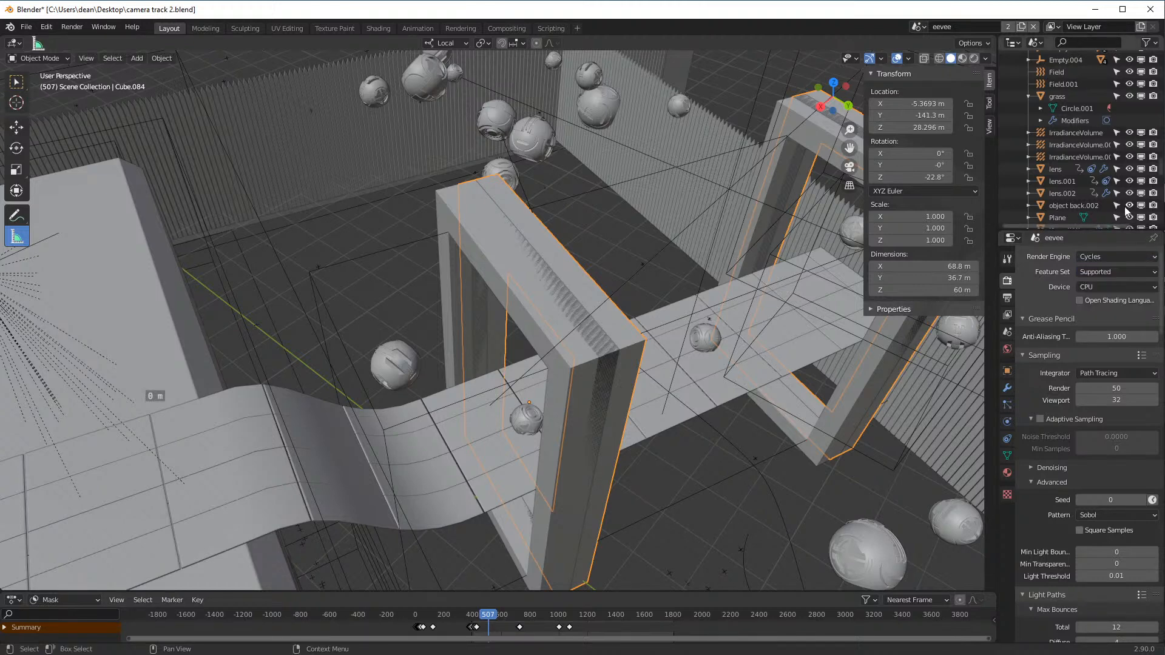
pyautogui.click(1112, 259)
pyautogui.click(1112, 268)
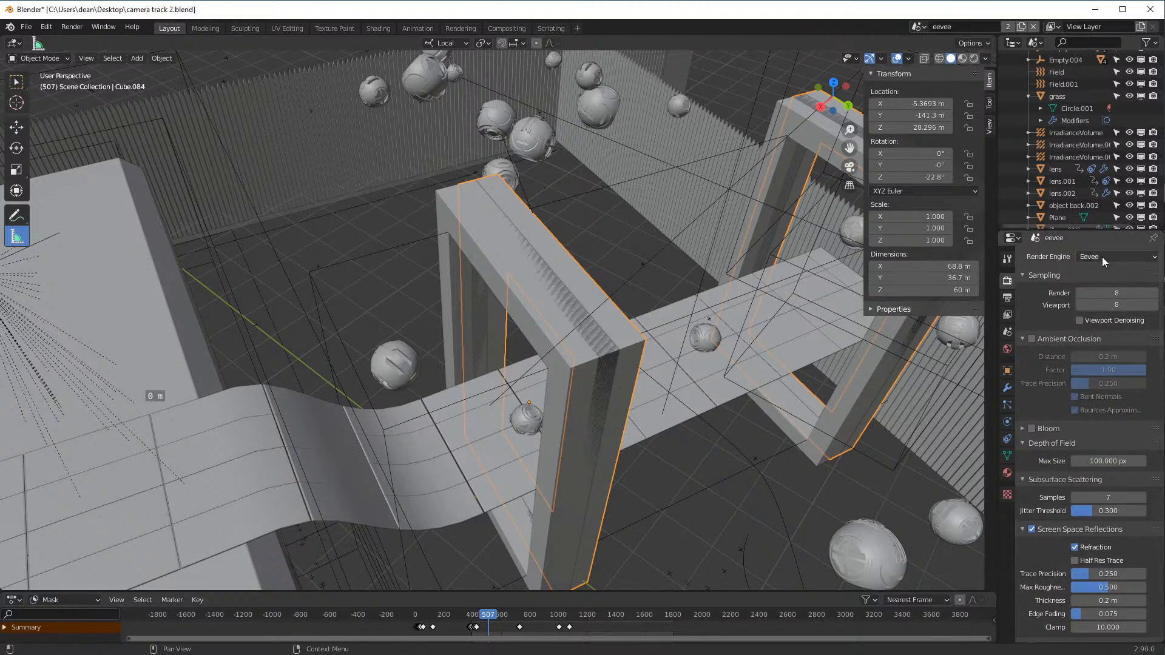
# - Look into the preferences, close them and display the viewport in rendered shading
pyautogui.click(47, 27)
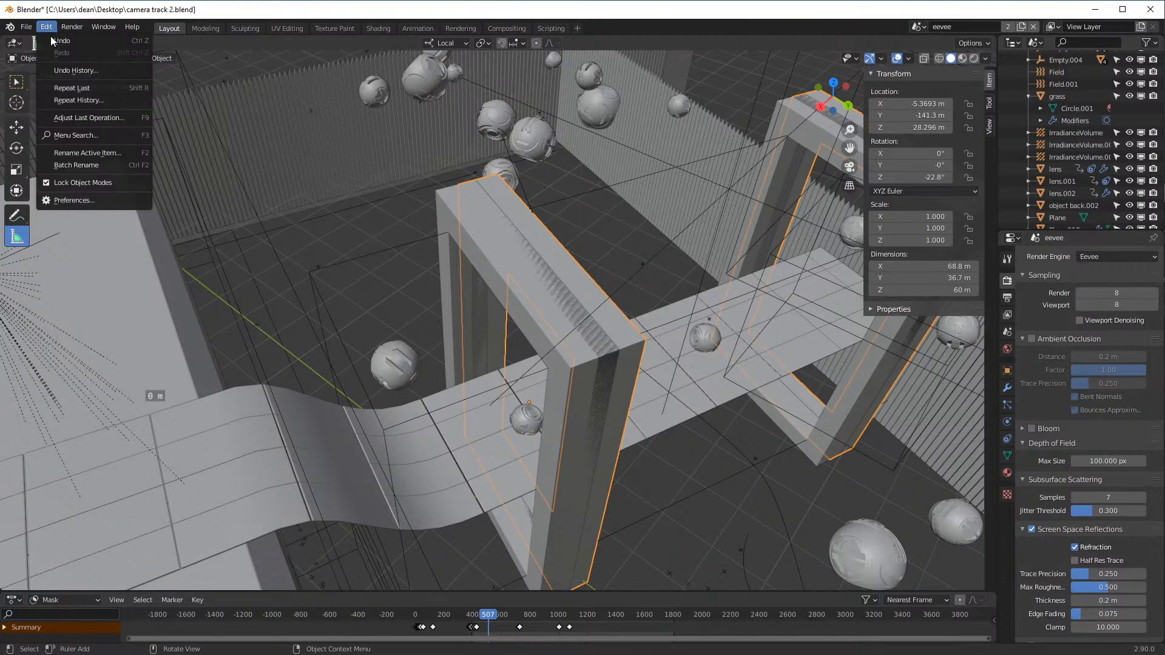
pyautogui.click(112, 200)
pyautogui.click(404, 51)
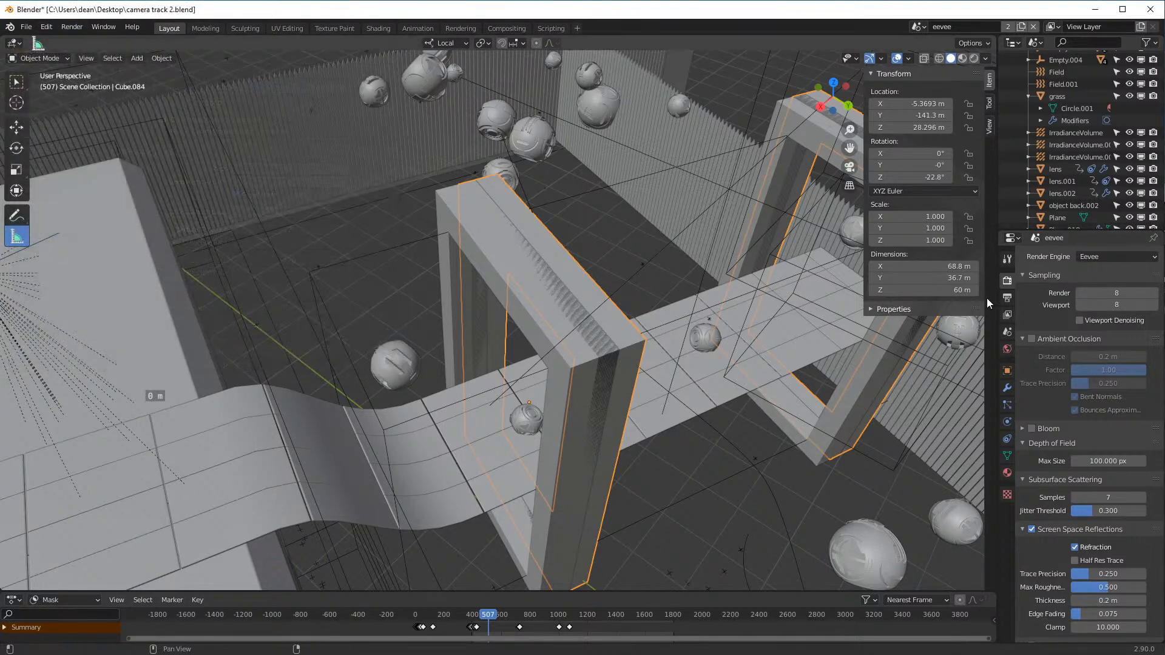
pyautogui.click(974, 63)
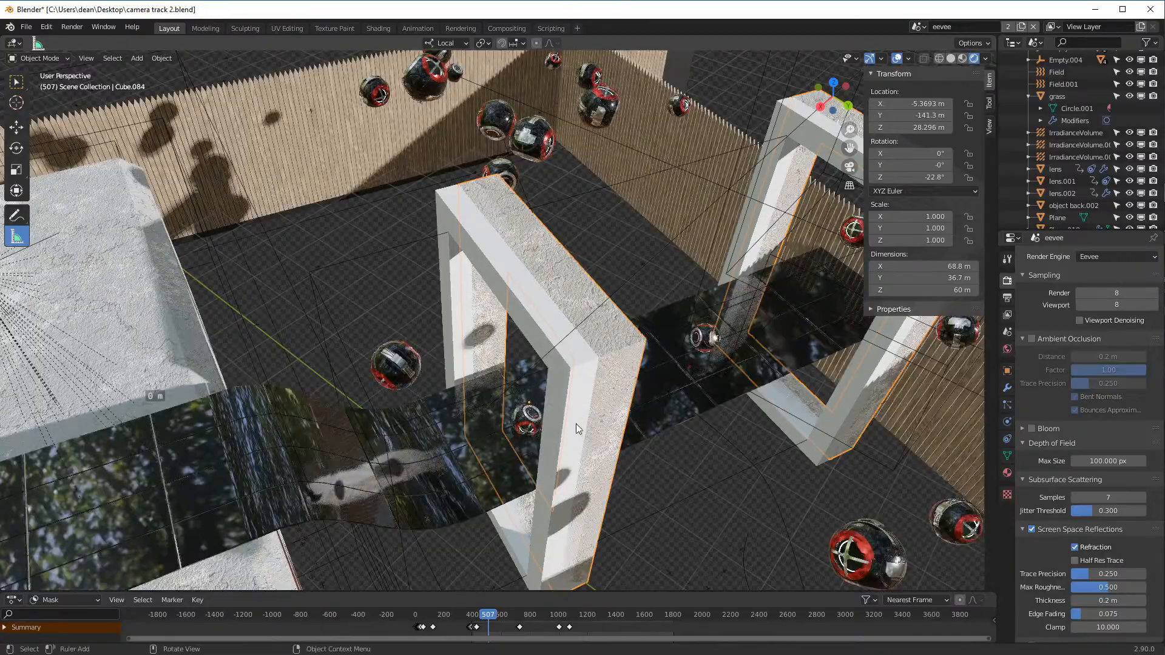
# - Examine the concrete surface of the frame around the walkway up close and from several angles
pyautogui.moveTo(577, 423); pyautogui.dragTo(552, 377, button='middle')
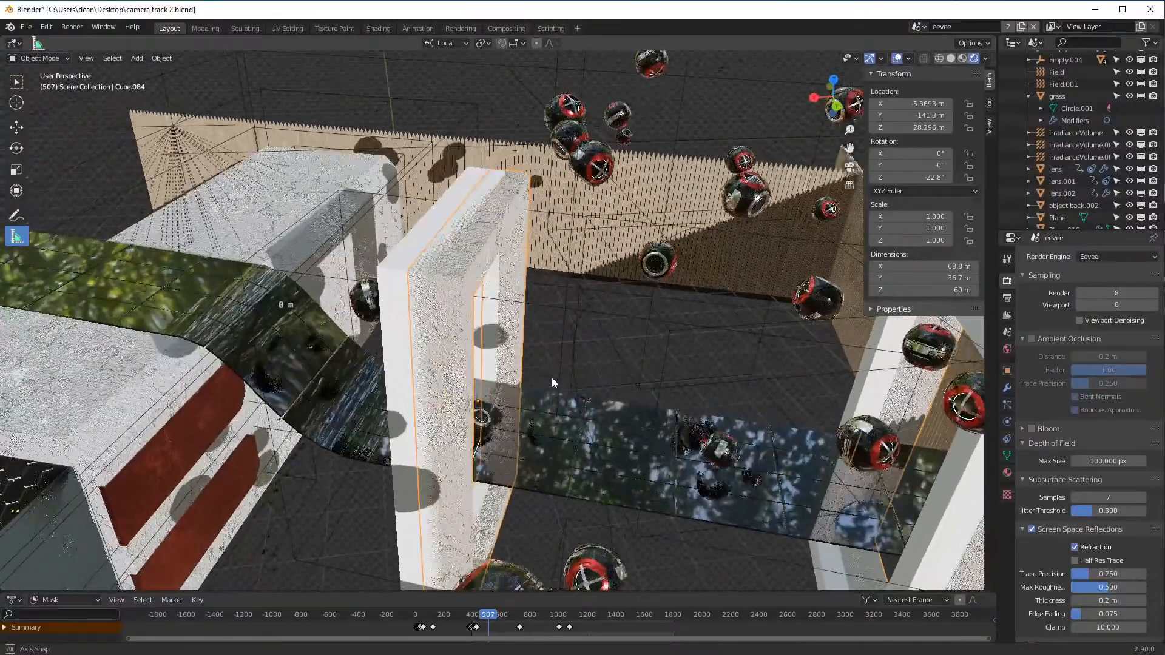
pyautogui.scroll(3, 551, 377)
pyautogui.moveTo(512, 245); pyautogui.dragTo(555, 379, button='middle')
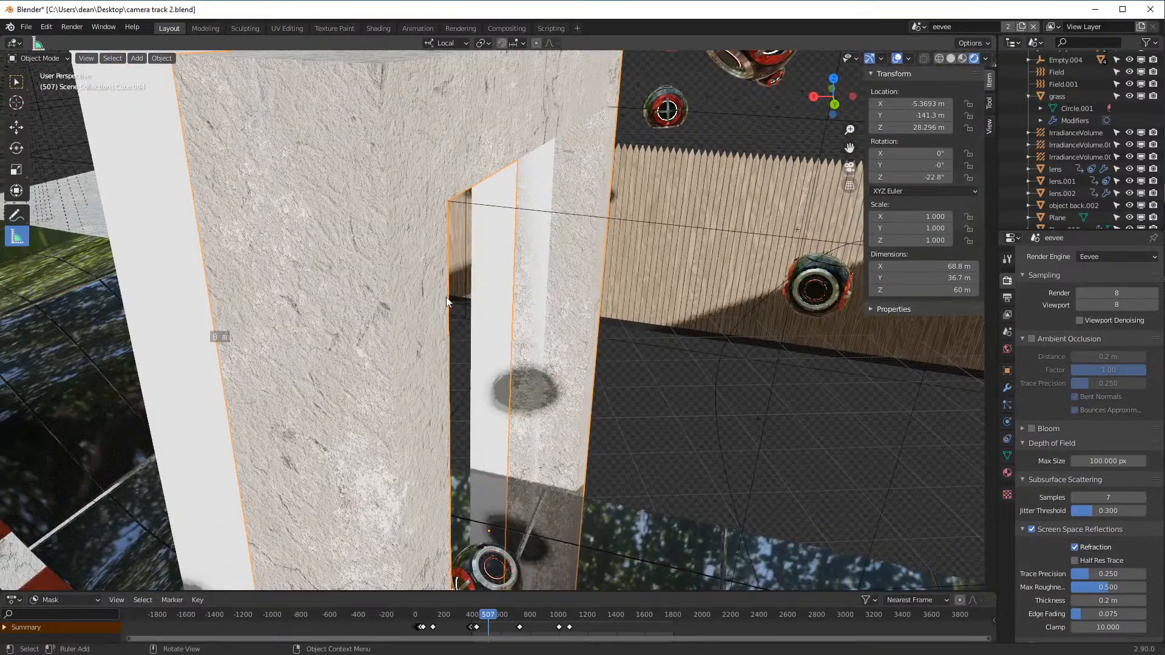
pyautogui.moveTo(572, 250); pyautogui.dragTo(623, 347, button='middle')
pyautogui.moveTo(653, 438); pyautogui.dragTo(500, 357, button='middle')
pyautogui.moveTo(586, 332); pyautogui.dragTo(506, 311, button='middle')
pyautogui.moveTo(478, 236); pyautogui.dragTo(627, 209, button='middle')
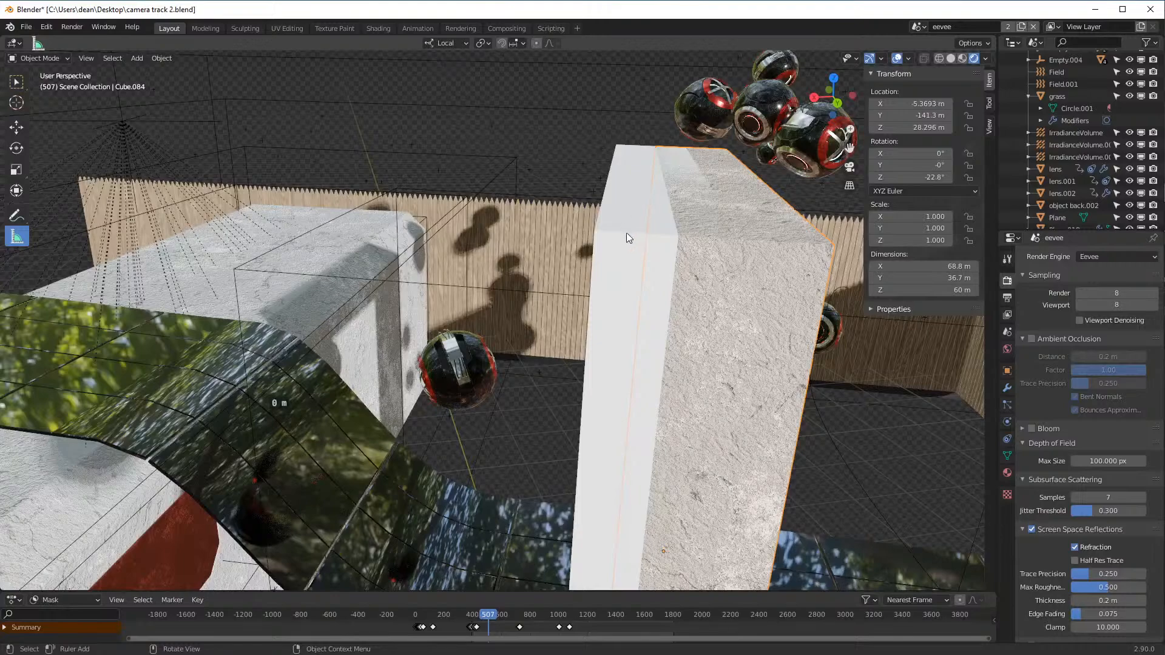
# - Select the plain white frame and the concrete frame in turn to compare how they overlap
pyautogui.click(633, 233)
pyautogui.moveTo(647, 231); pyautogui.dragTo(741, 236, button='middle')
pyautogui.click(746, 247)
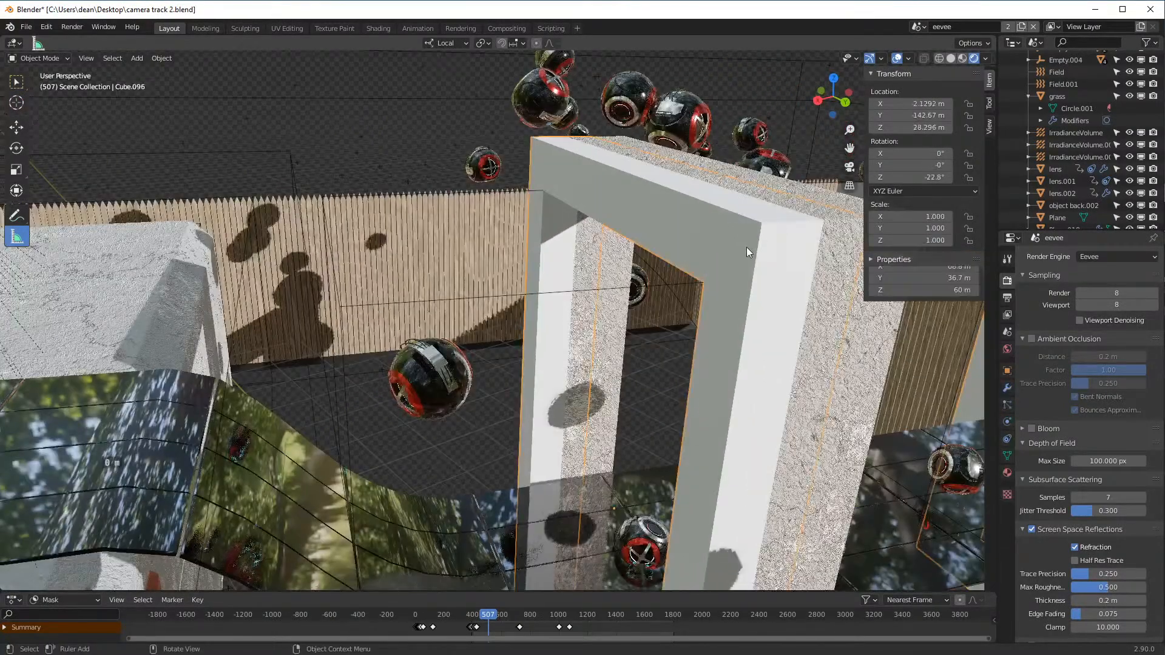
pyautogui.moveTo(792, 328); pyautogui.dragTo(668, 216, button='middle')
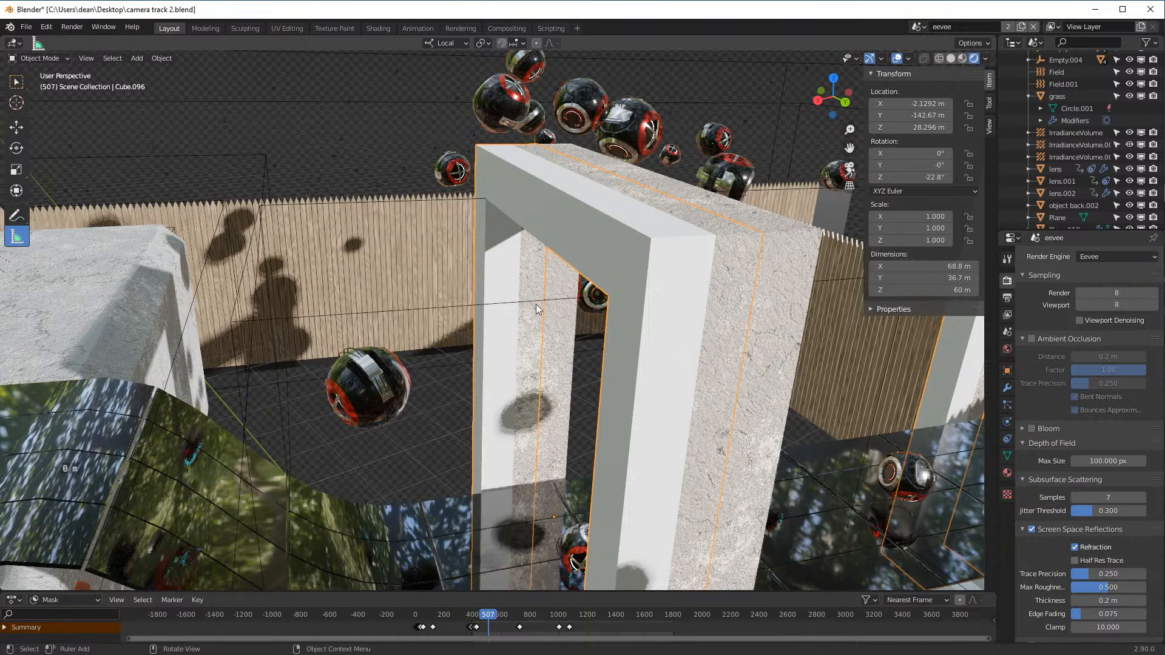
pyautogui.click(663, 237)
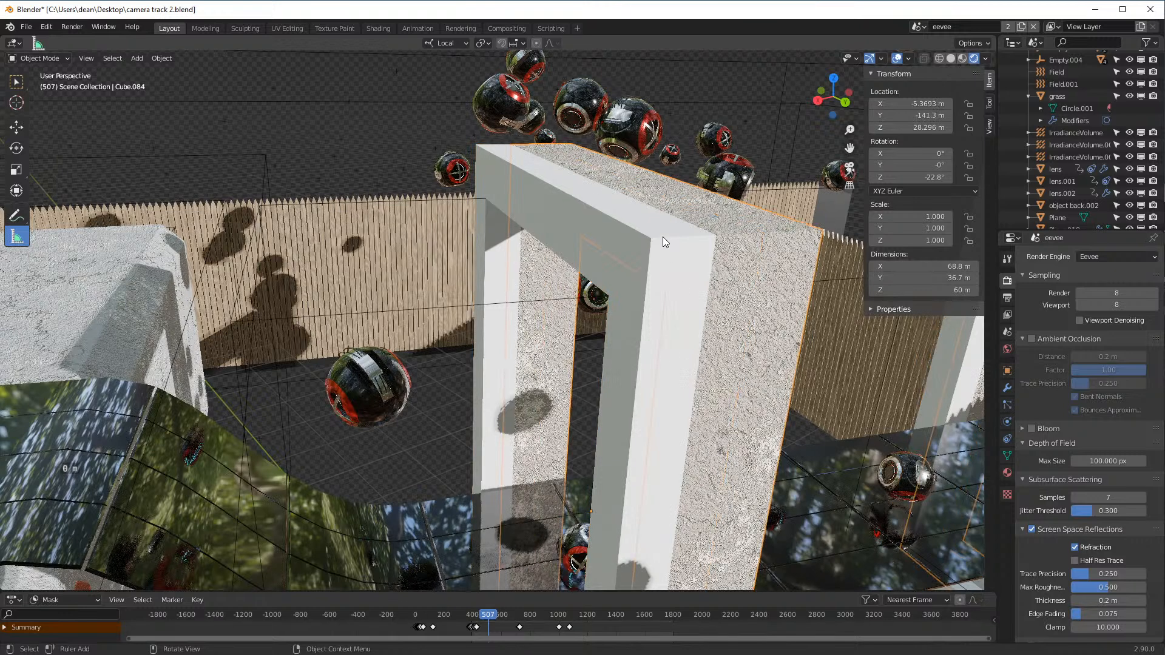
# - Review the concrete frame's modifier, object, material, constraint and physics settings
pyautogui.click(1008, 388)
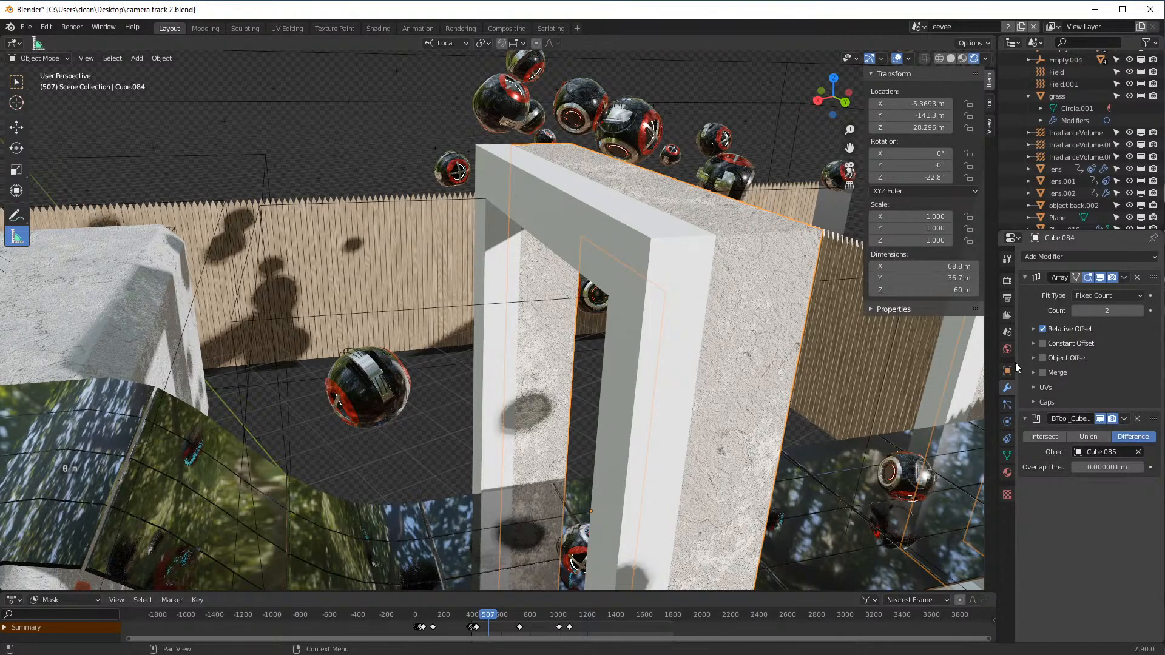
pyautogui.click(1011, 406)
pyautogui.click(1010, 454)
pyautogui.click(1009, 474)
pyautogui.click(1007, 437)
pyautogui.click(1008, 388)
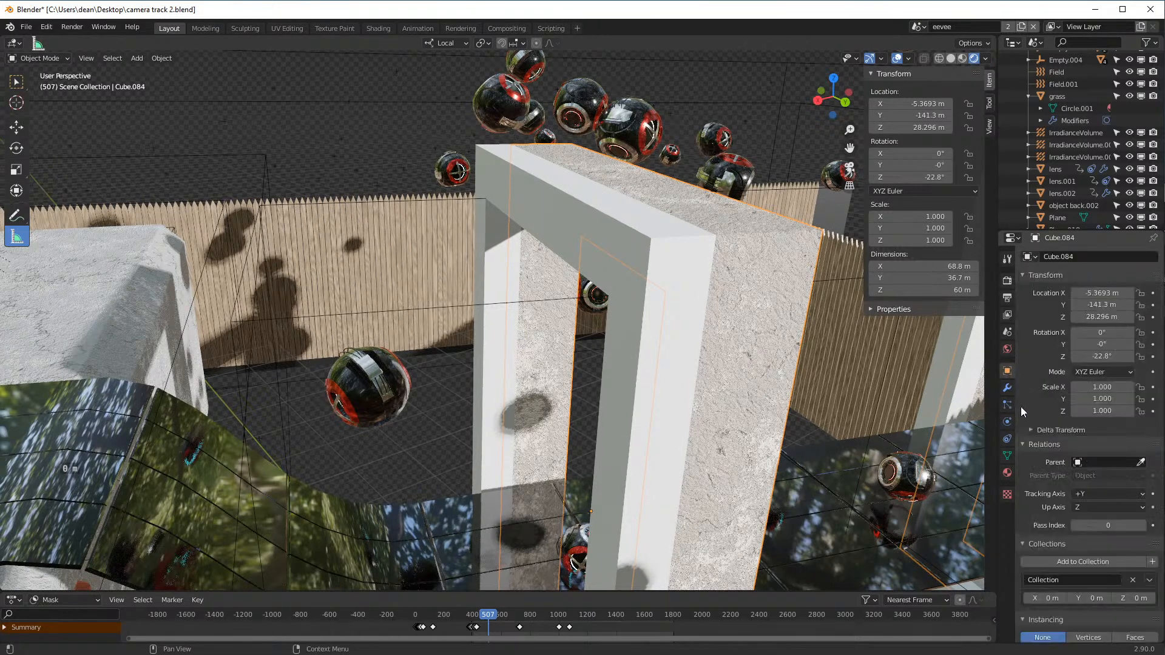
pyautogui.click(1008, 405)
pyautogui.click(1007, 421)
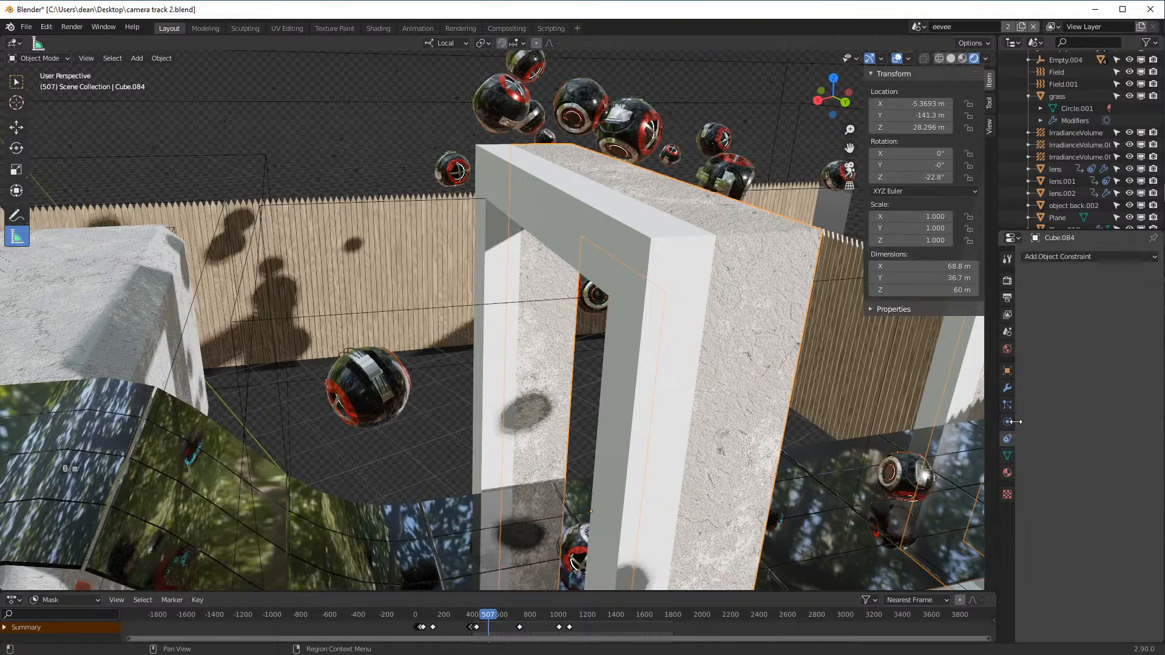
pyautogui.scroll(6, 789, 295)
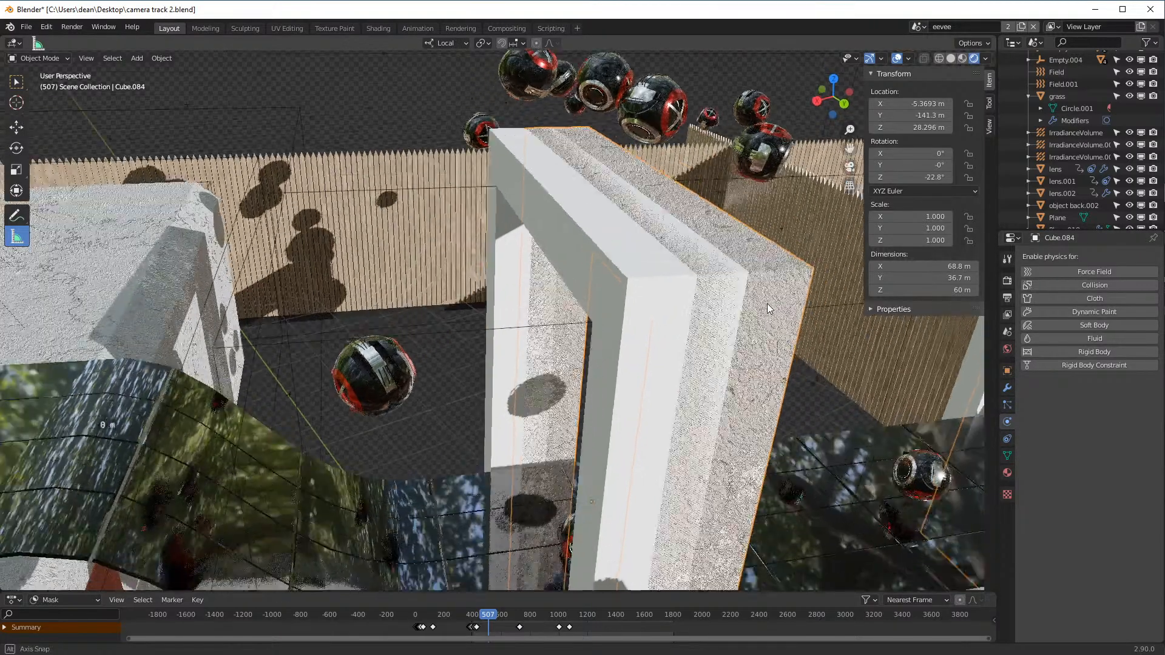
# - Select the plain white frame, check its Collision physics and locate its render visibility in the object list
pyautogui.click(570, 162)
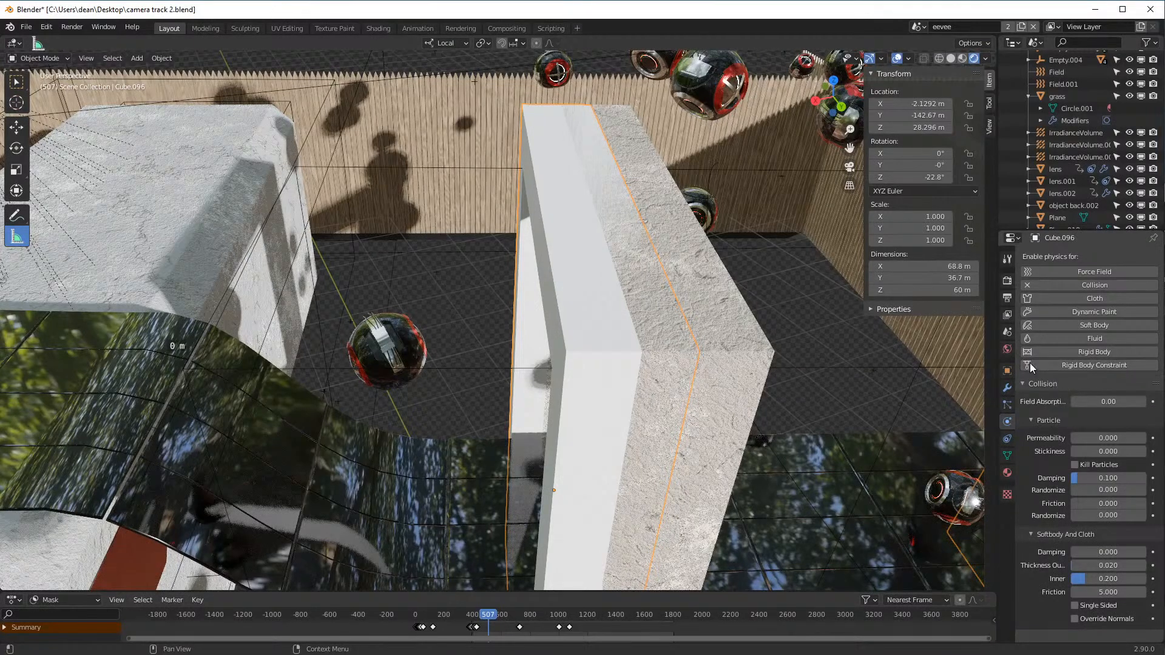
pyautogui.scroll(3, 1083, 167)
pyautogui.scroll(10, 1098, 185)
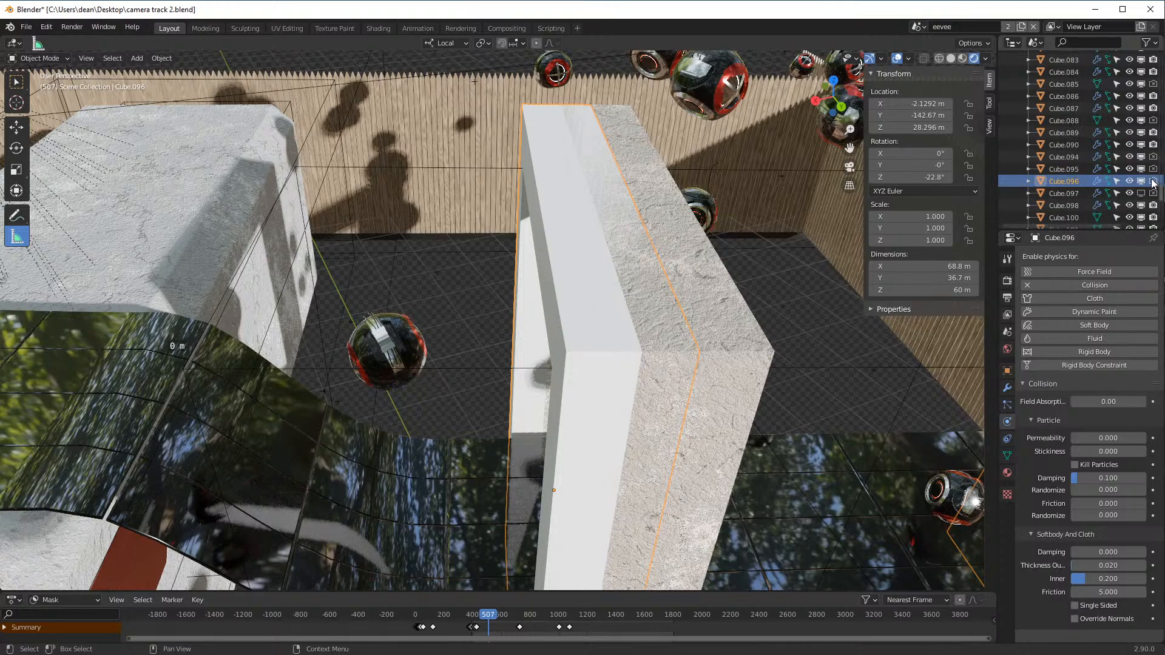
pyautogui.scroll(-6, 654, 300)
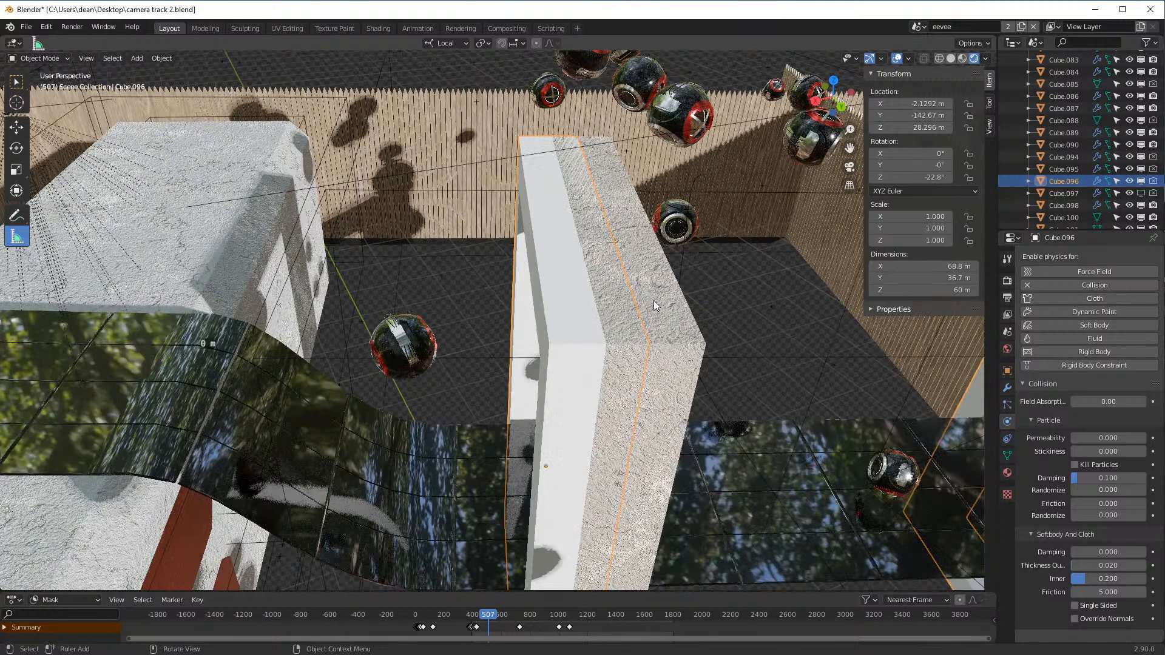
pyautogui.scroll(4, 624, 312)
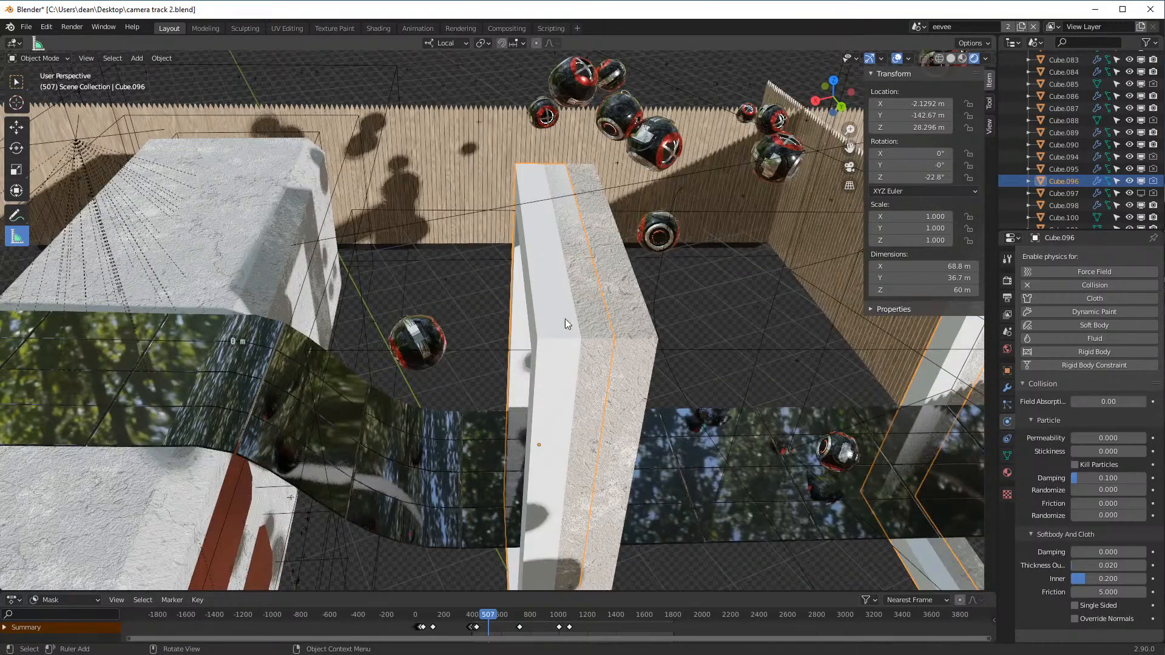
# - Hide the plain white collision frame so only the concrete frame shows
pyautogui.press('h')
pyautogui.scroll(2, 609, 354)
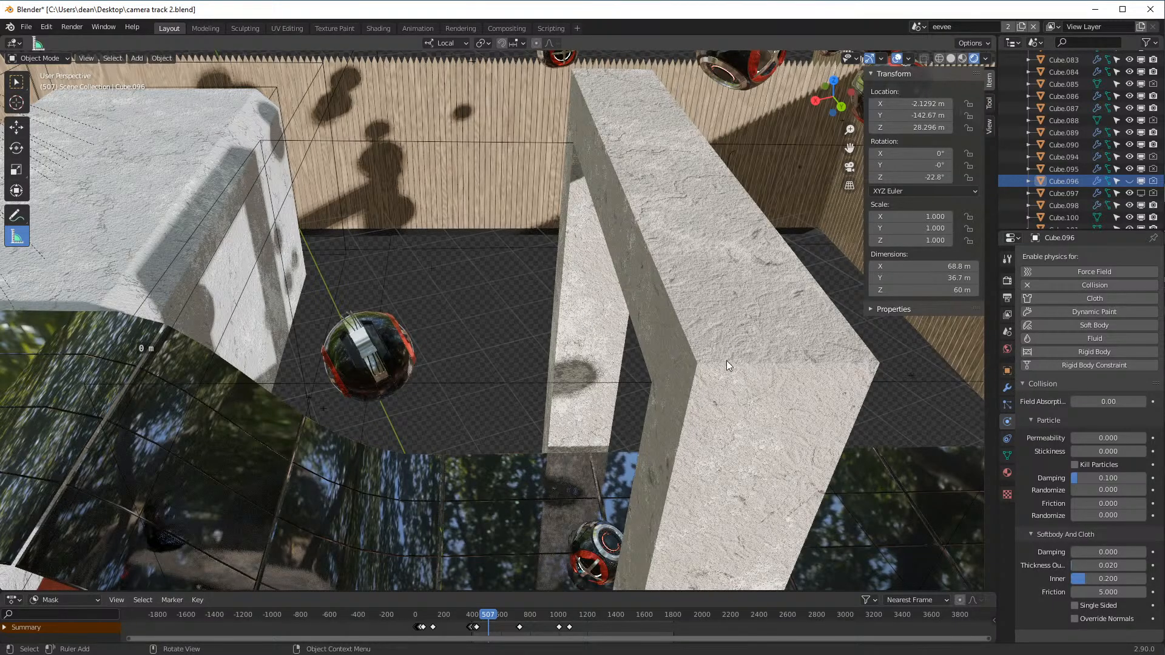
pyautogui.moveTo(717, 340); pyautogui.dragTo(716, 293, button='middle')
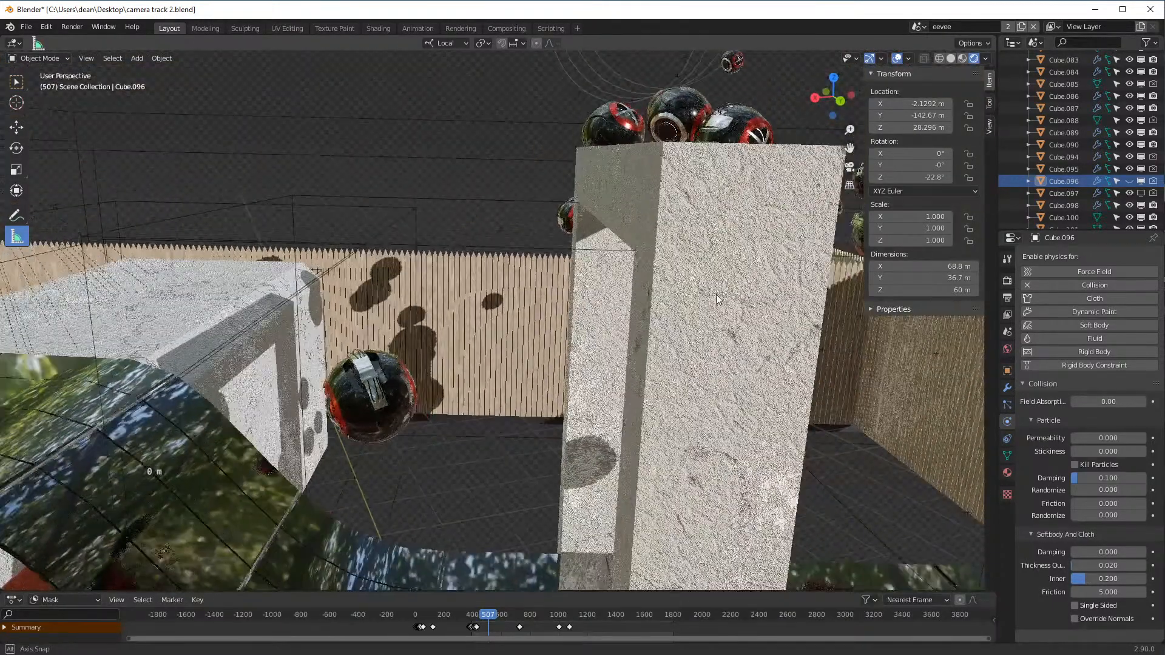
# - Select the concrete frame and examine its texture up close, then both arrayed frames from below the walkway
pyautogui.click(724, 236)
pyautogui.scroll(3, 771, 308)
pyautogui.keyDown('shift'); pyautogui.moveTo(800, 319); pyautogui.dragTo(625, 375, button='middle'); pyautogui.keyUp('shift')
pyautogui.scroll(5, 626, 347)
pyautogui.scroll(-4, 626, 348)
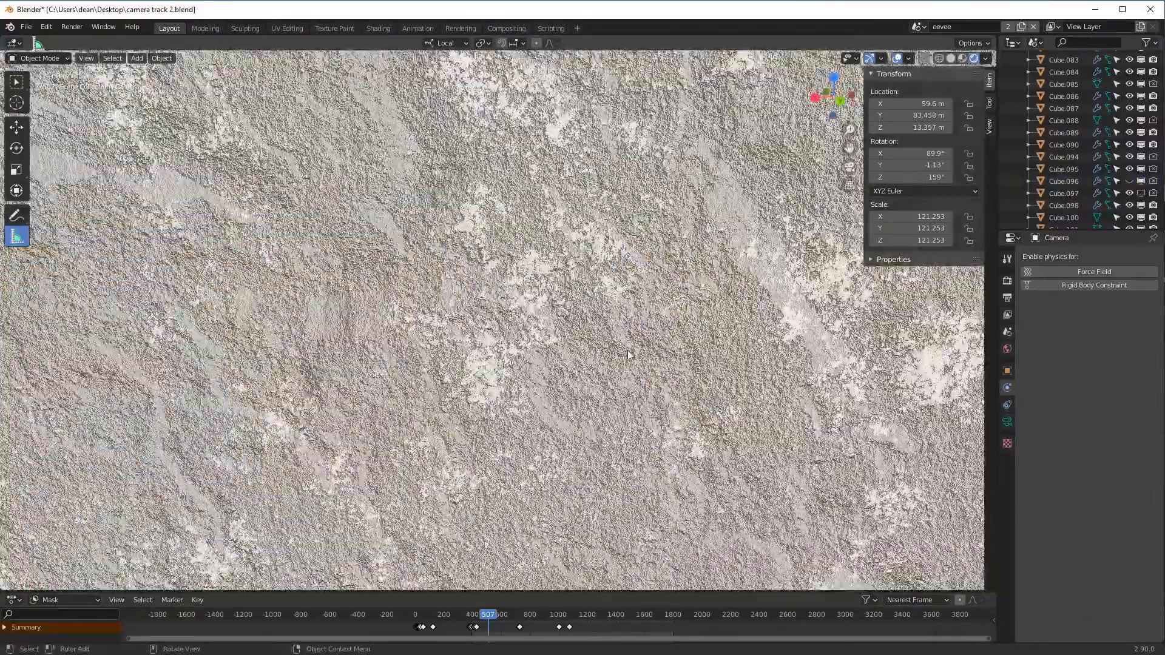
pyautogui.scroll(-4, 628, 356)
pyautogui.click(567, 231)
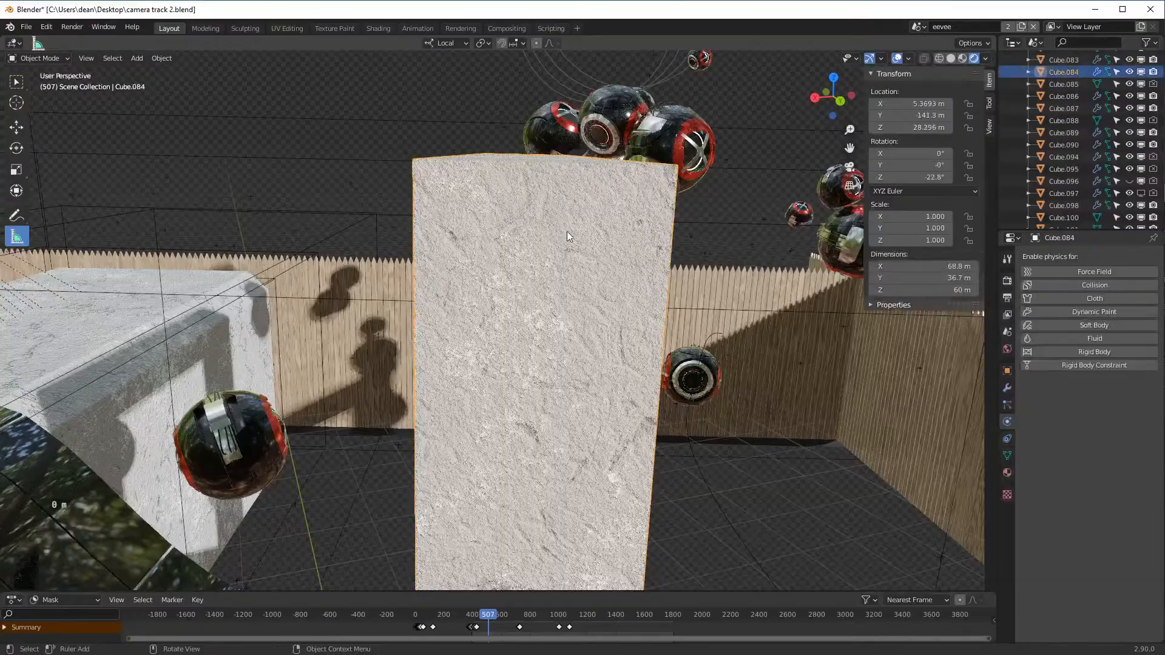
pyautogui.scroll(3, 613, 255)
pyautogui.moveTo(613, 253); pyautogui.dragTo(642, 266, button='middle')
pyautogui.scroll(-4, 644, 269)
pyautogui.moveTo(619, 344); pyautogui.dragTo(660, 325, button='middle')
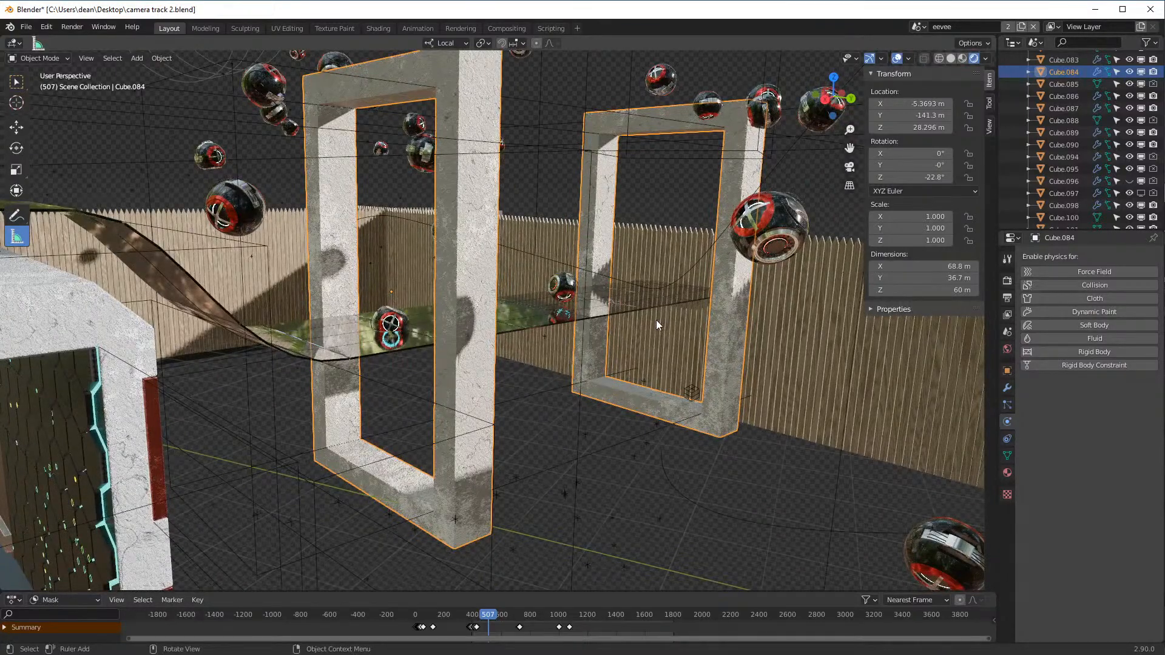
# - Unhide all hidden objects and hide only the plain white collision frame again
pyautogui.hotkey('alt', 'h')
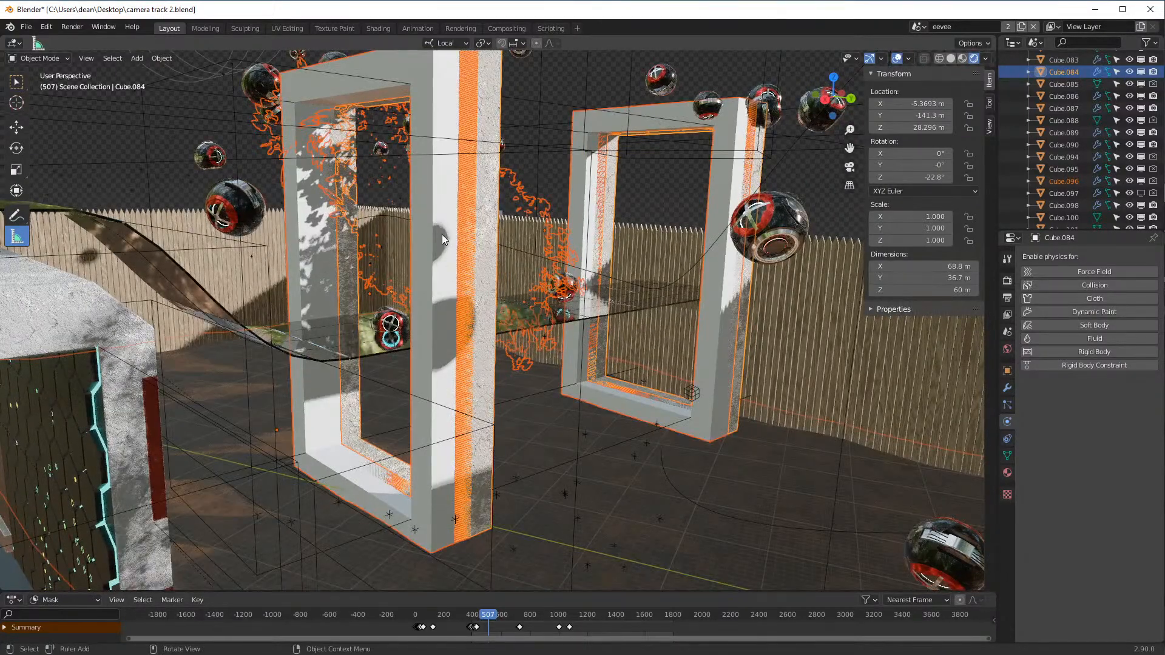
pyautogui.click(440, 236)
pyautogui.press('h')
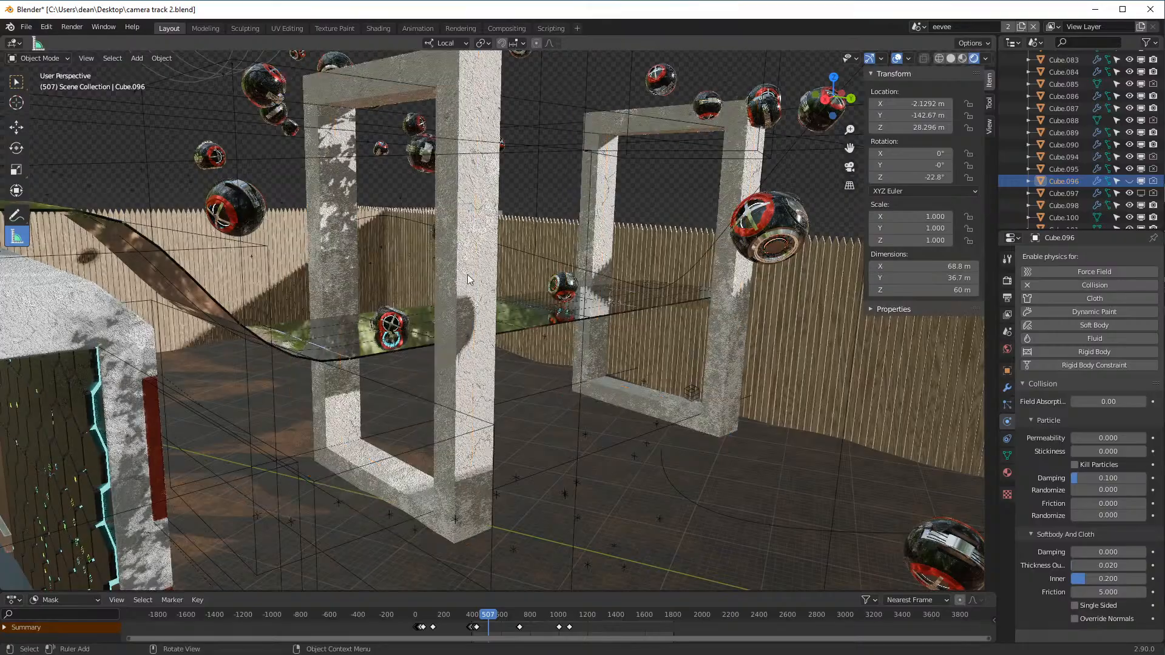
# - Inspect the concrete frame's top corner and surface detail up close in the rendered view
pyautogui.keyDown('shift'); pyautogui.moveTo(455, 200); pyautogui.dragTo(630, 318, button='middle'); pyautogui.keyUp('shift')
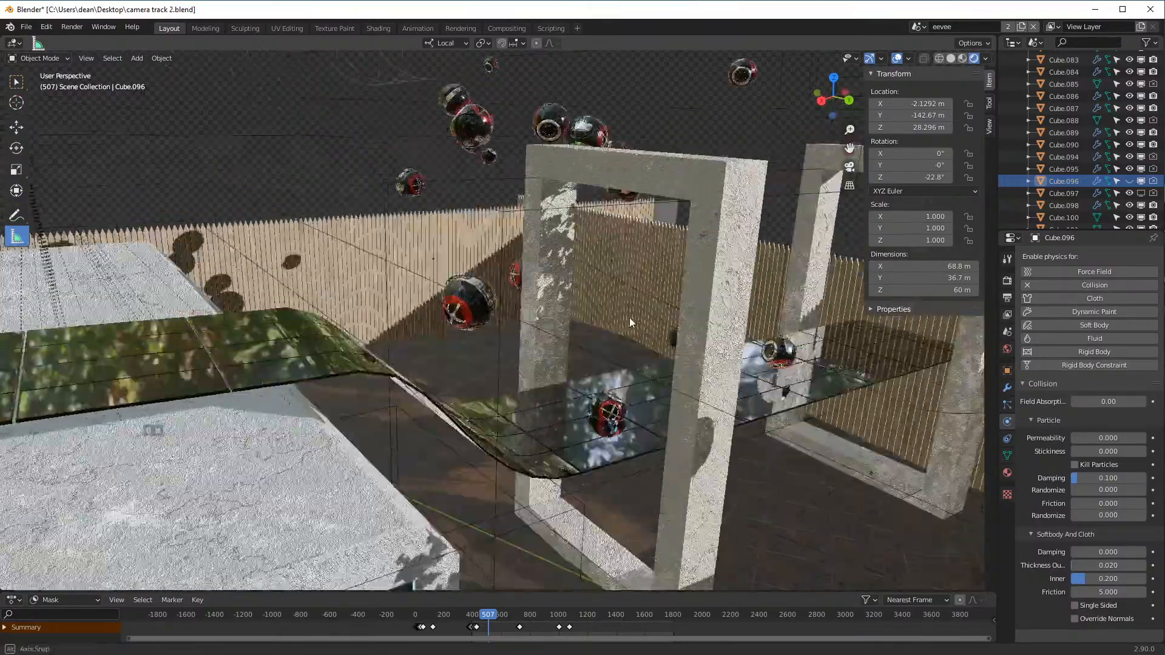
pyautogui.scroll(2, 751, 274)
pyautogui.moveTo(585, 350); pyautogui.dragTo(537, 278, button='middle')
pyautogui.scroll(3, 537, 278)
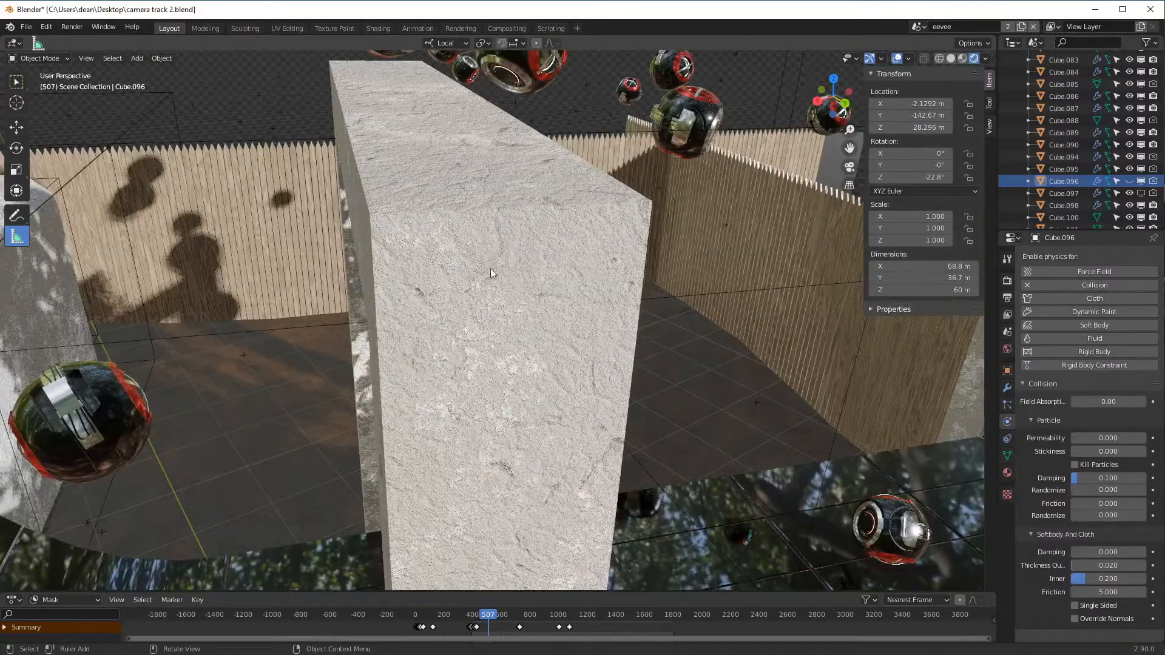
pyautogui.moveTo(528, 228)
pyautogui.mouseDown(button='middle')
pyautogui.moveTo(552, 238)
pyautogui.moveTo(595, 394)
pyautogui.mouseUp(button='middle')
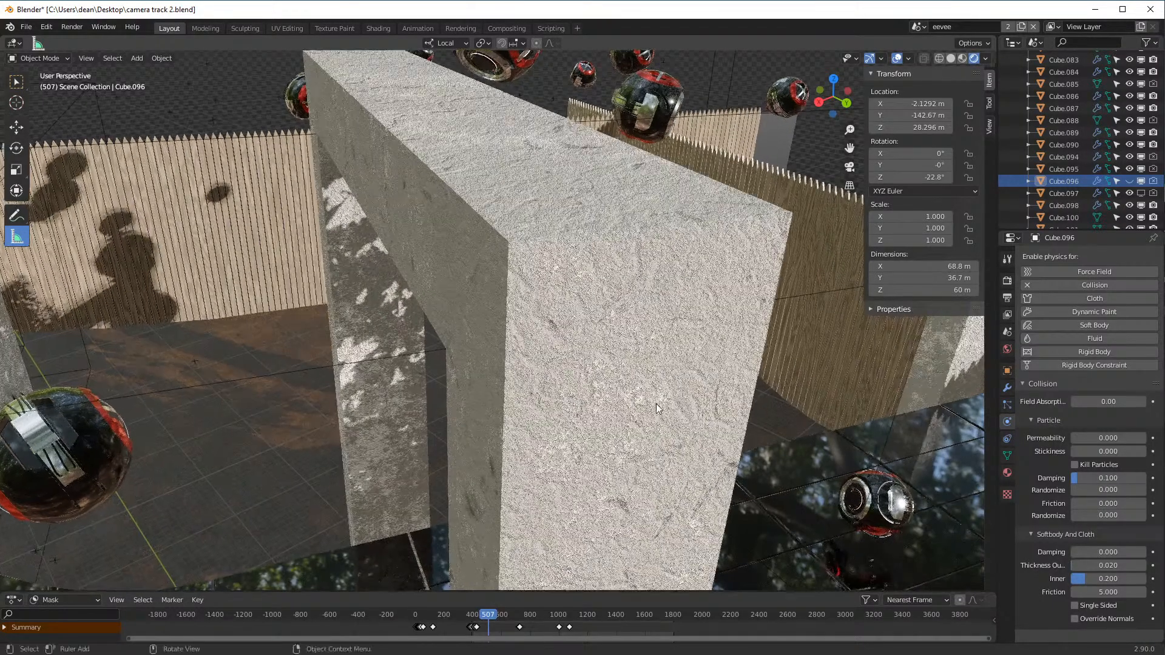
pyautogui.scroll(5, 649, 375)
pyautogui.scroll(4, 646, 358)
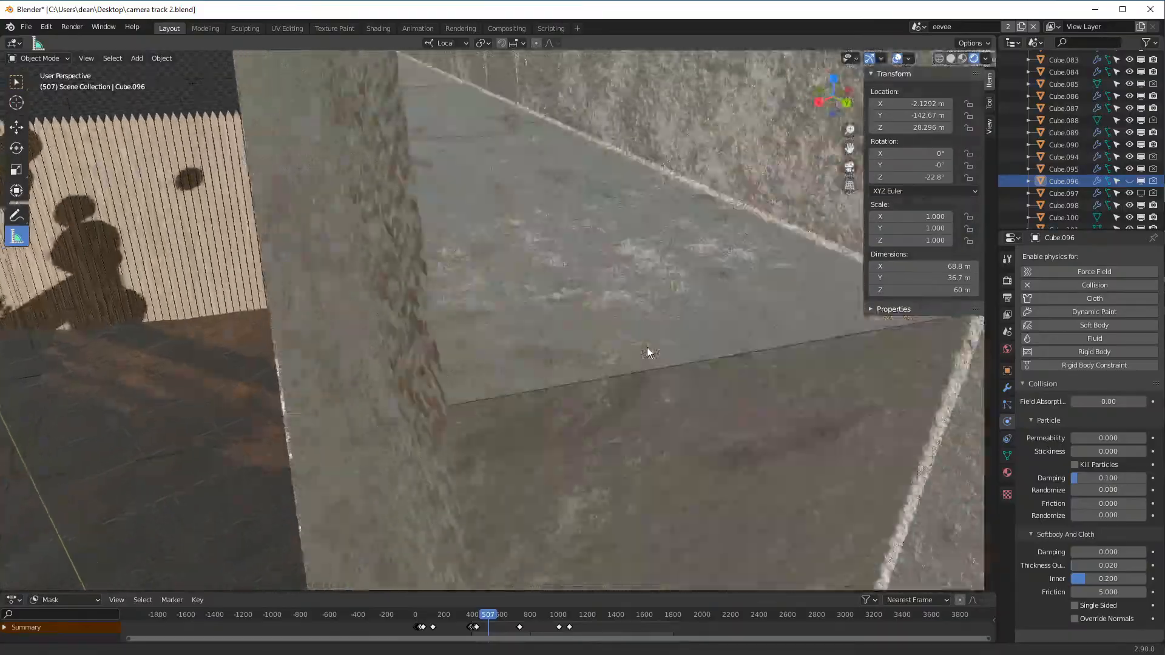
# - Examine the rough surface of the concrete column at very close range and from further back
pyautogui.scroll(-2, 649, 352)
pyautogui.scroll(4, 649, 357)
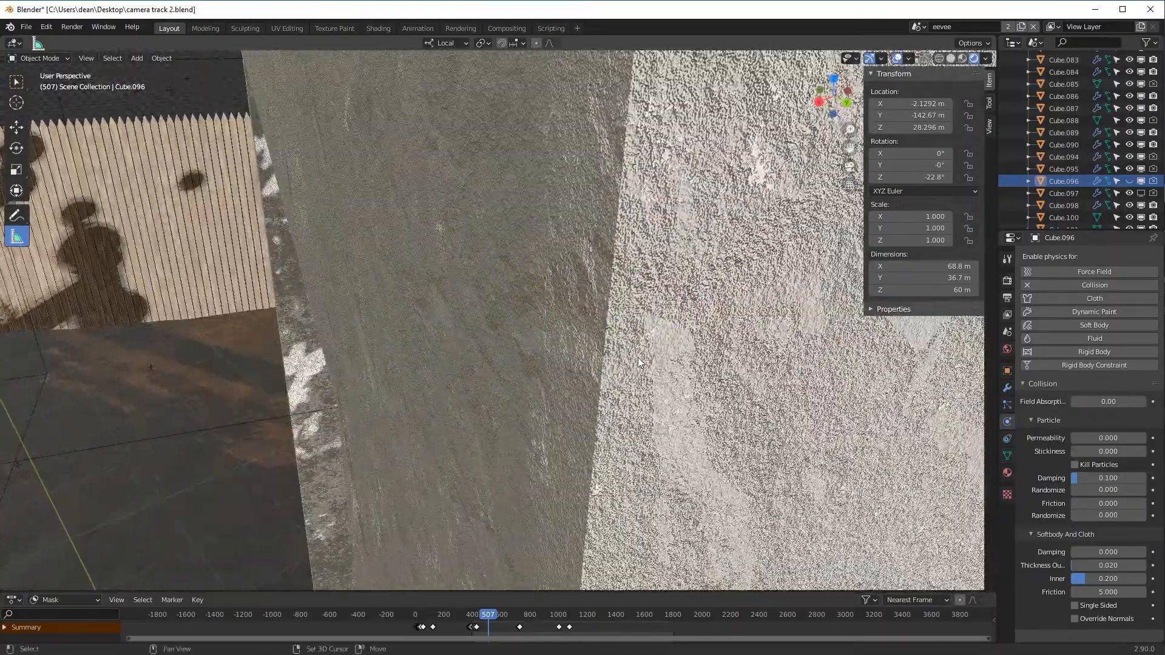
pyautogui.scroll(4, 628, 361)
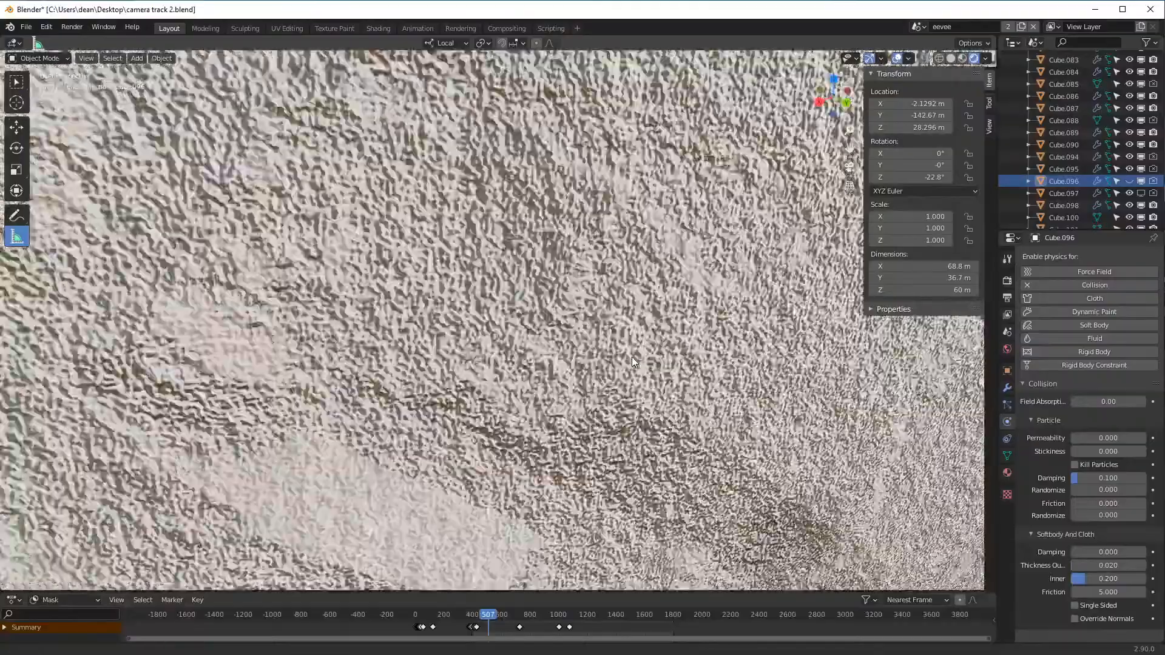
pyautogui.scroll(-8, 631, 360)
pyautogui.moveTo(624, 434)
pyautogui.mouseDown(button='middle')
pyautogui.moveTo(622, 458)
pyautogui.moveTo(617, 430)
pyautogui.mouseUp(button='middle')
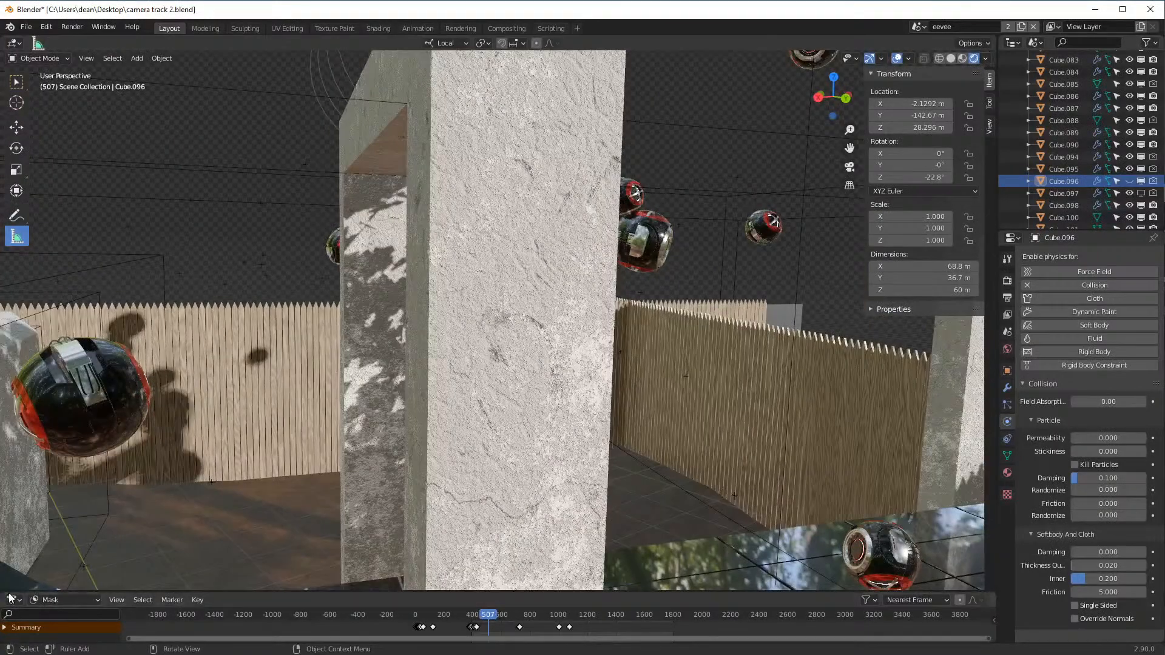
# - Split the 3D viewport horizontally and turn the lower area into a Shader Editor
pyautogui.moveTo(4, 590); pyautogui.dragTo(6, 212)
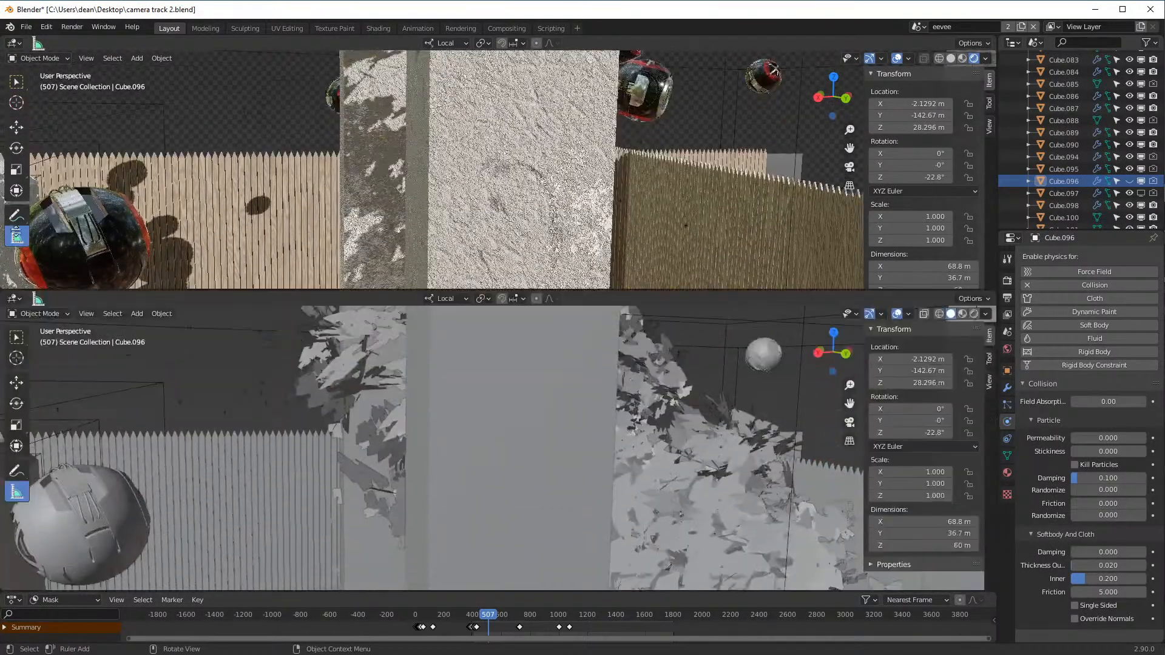
pyautogui.click(14, 219)
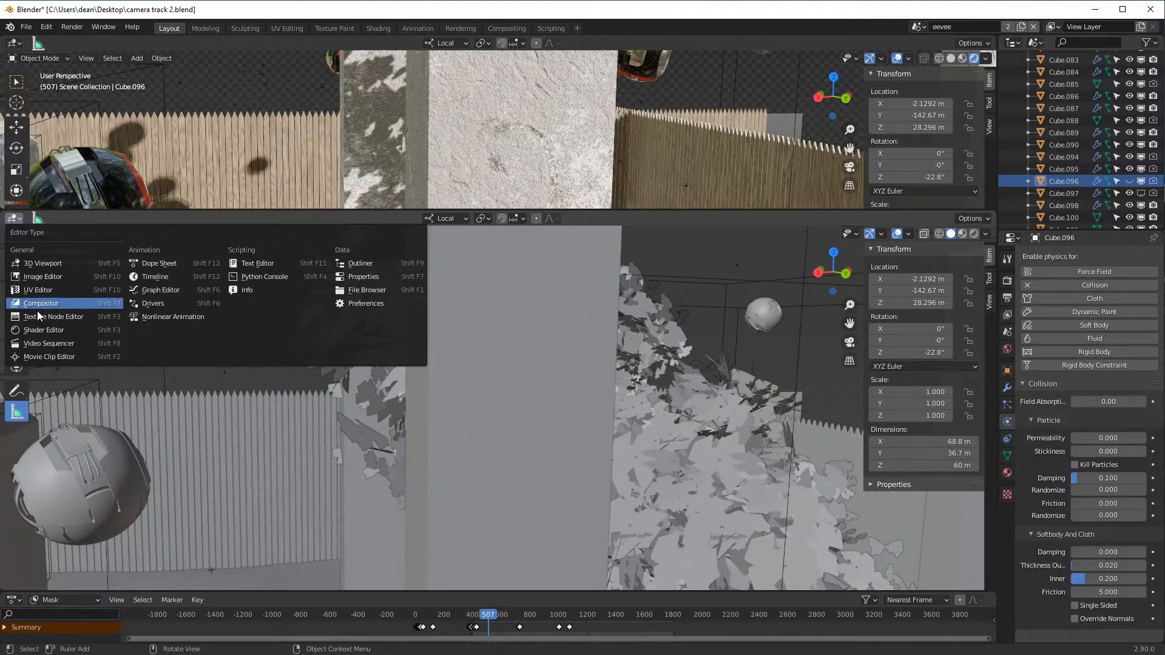
pyautogui.click(39, 325)
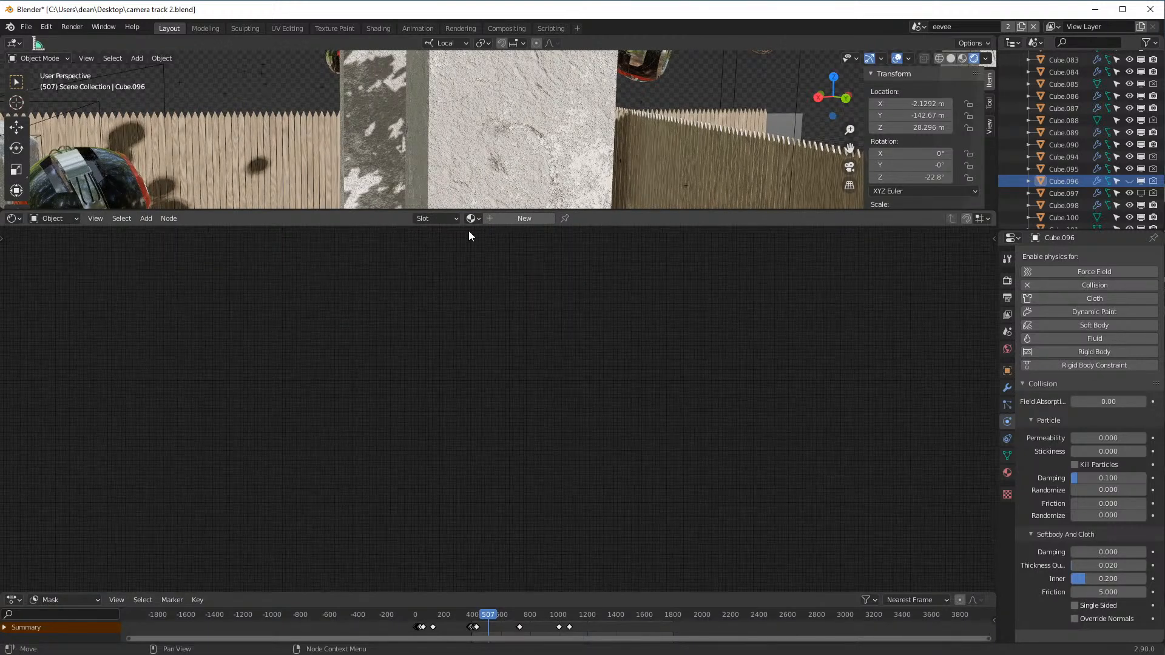
# - Select the concrete frame, fit its whole material node tree into the Shader Editor, and give the 3D viewport more height
pyautogui.click(498, 137)
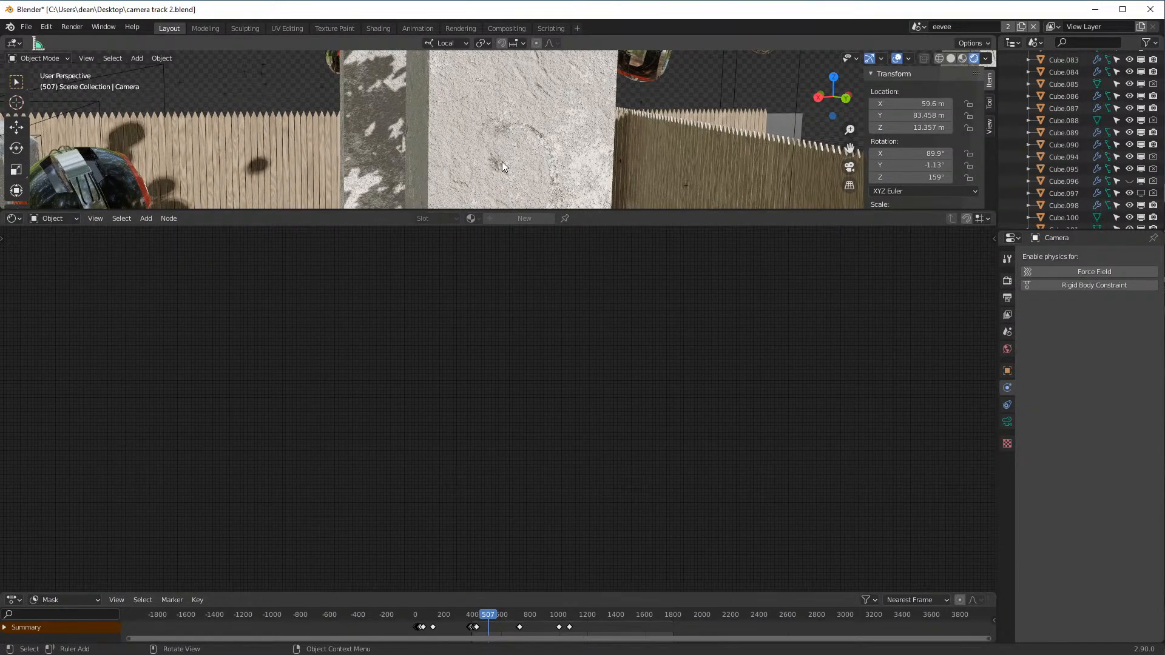
pyautogui.click(502, 161)
pyautogui.press('Home')
pyautogui.scroll(3, 667, 429)
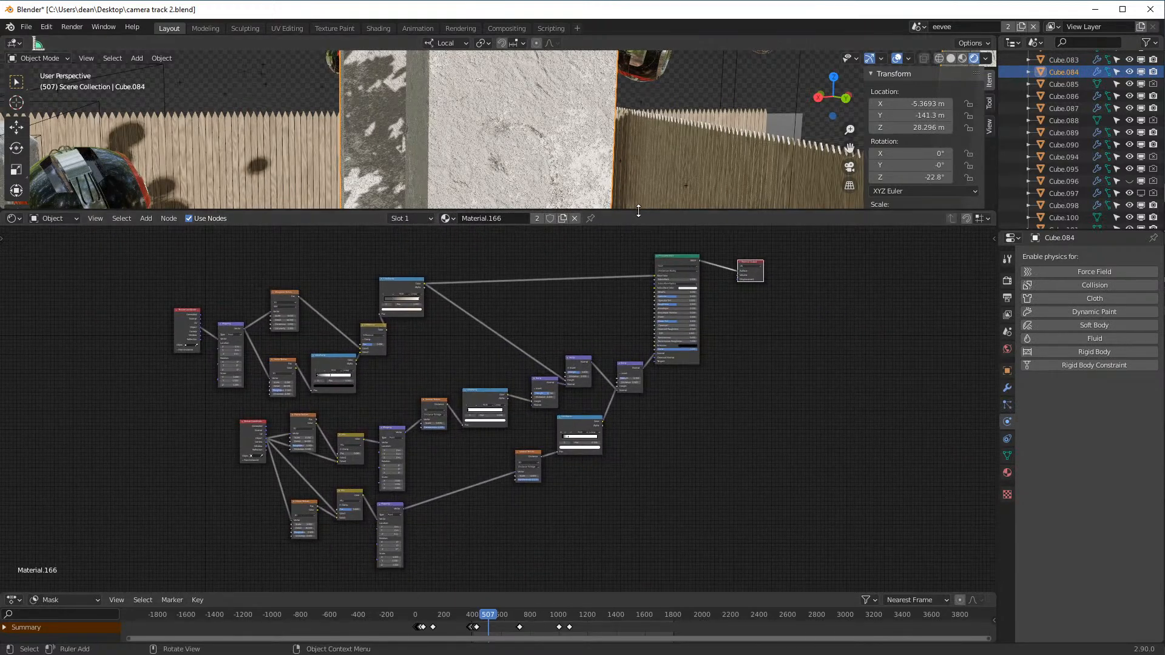
pyautogui.moveTo(640, 210); pyautogui.dragTo(620, 317)
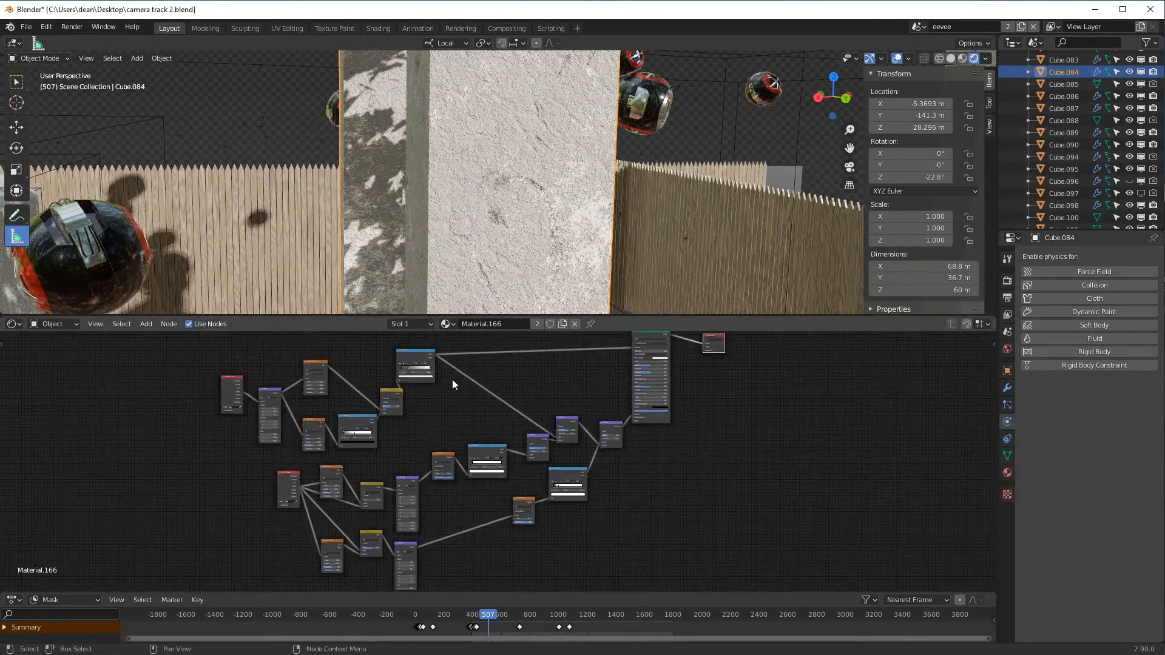
# - Spread out the ColorRamp and texture nodes in the upper branch of the concrete material
pyautogui.moveTo(428, 358); pyautogui.dragTo(464, 411)
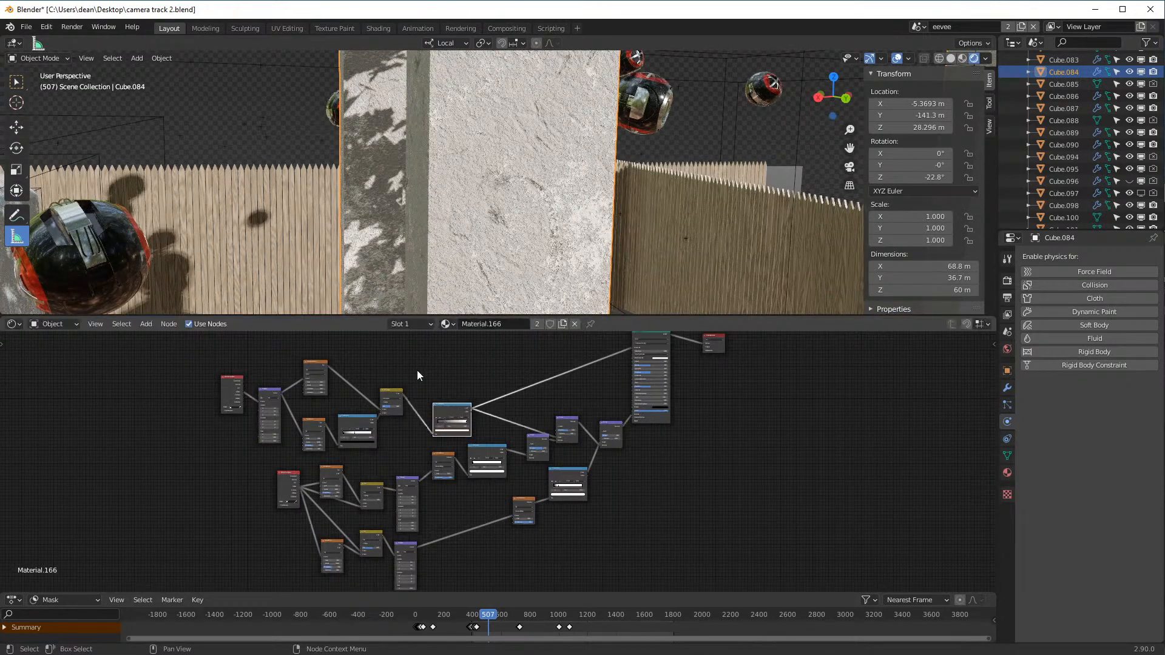
pyautogui.moveTo(365, 421); pyautogui.dragTo(382, 442)
pyautogui.moveTo(316, 421); pyautogui.dragTo(332, 423)
pyautogui.scroll(3, 322, 396)
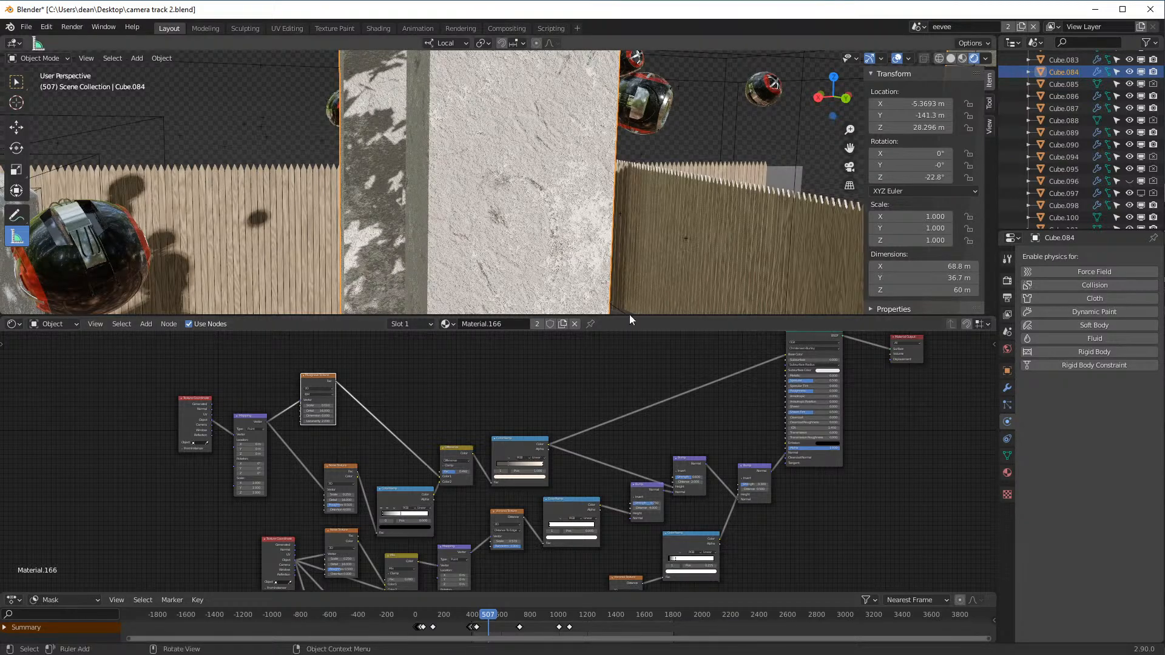
# - Enlarge the 3D viewport and inspect the concrete's cracks and bumps up close, then the frame's top corner
pyautogui.scroll(2, 669, 436)
pyautogui.scroll(5, 632, 204)
pyautogui.scroll(-5, 633, 207)
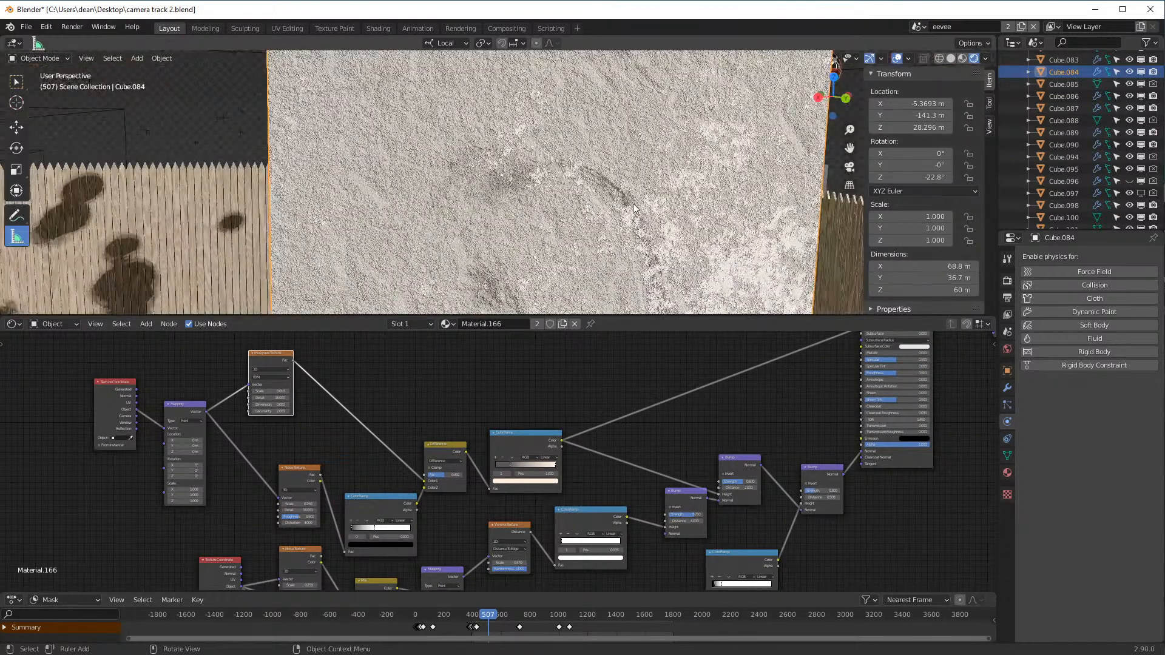
pyautogui.scroll(3, 632, 206)
pyautogui.moveTo(634, 315); pyautogui.dragTo(631, 493)
pyautogui.scroll(-5, 608, 308)
pyautogui.scroll(7, 612, 312)
pyautogui.scroll(-6, 614, 318)
pyautogui.scroll(-6, 619, 334)
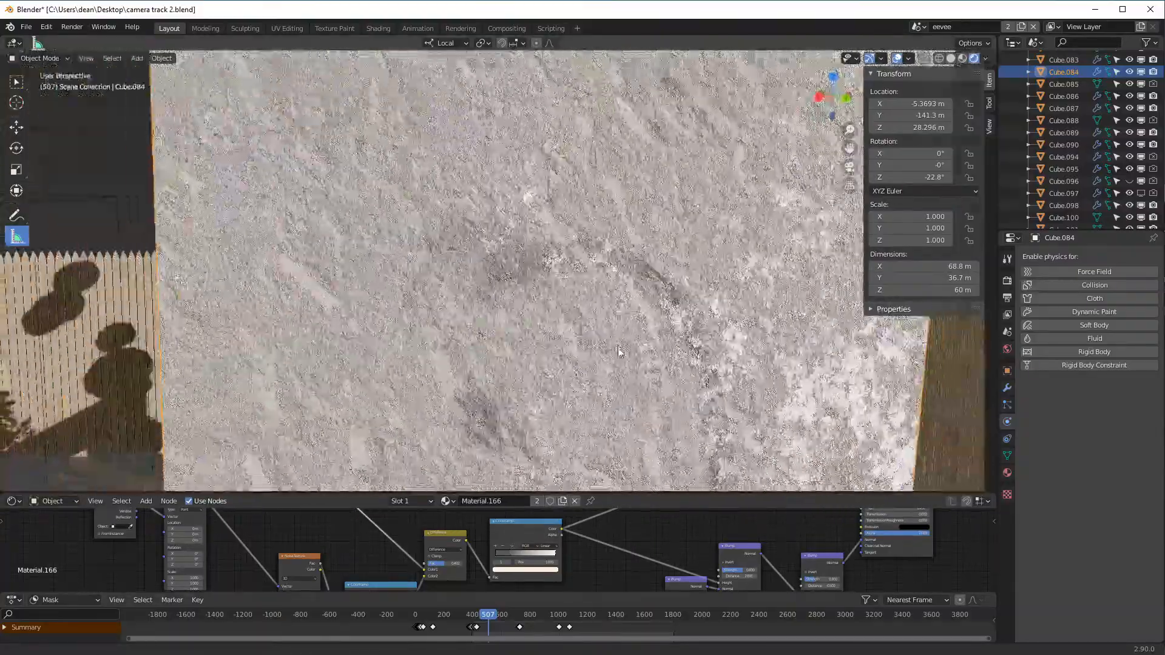
pyautogui.moveTo(606, 217); pyautogui.dragTo(599, 261, button='middle')
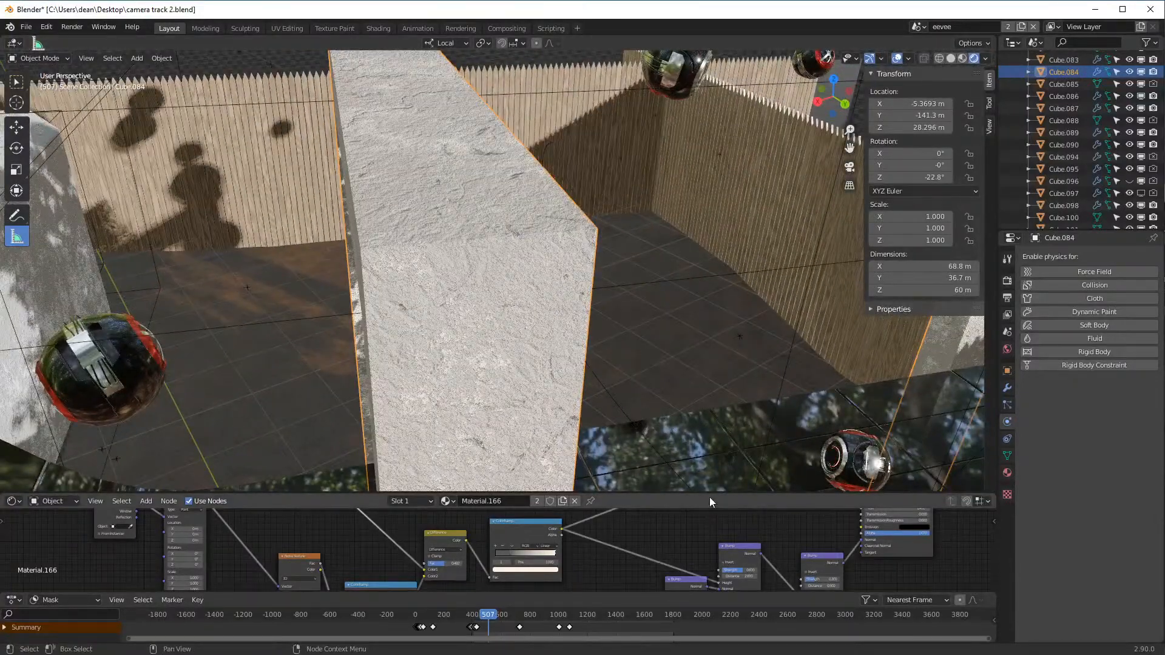
# - Enlarge the Shader Editor and set the concrete material's Principled BSDF Metallic value to 1.000
pyautogui.moveTo(709, 494); pyautogui.dragTo(667, 368)
pyautogui.scroll(5, 667, 480)
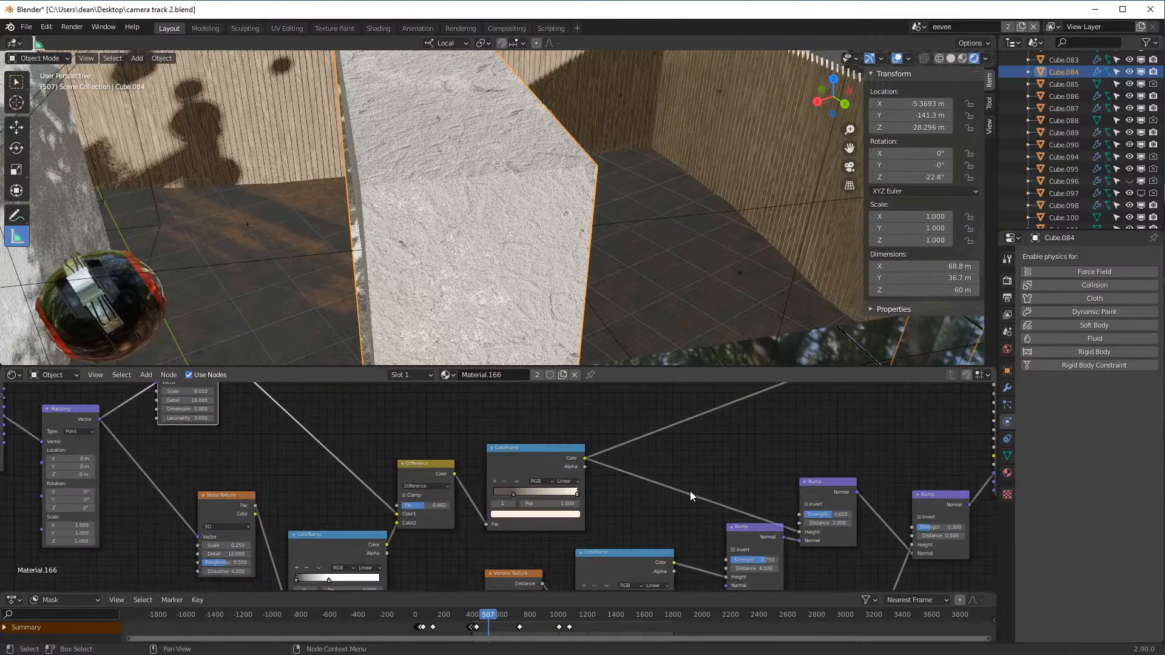
pyautogui.scroll(1, 734, 491)
pyautogui.moveTo(738, 467)
pyautogui.mouseDown()
pyautogui.moveTo(684, 467)
pyautogui.moveTo(791, 468)
pyautogui.moveTo(737, 467)
pyautogui.moveTo(759, 435)
pyautogui.moveTo(790, 435)
pyautogui.mouseUp()
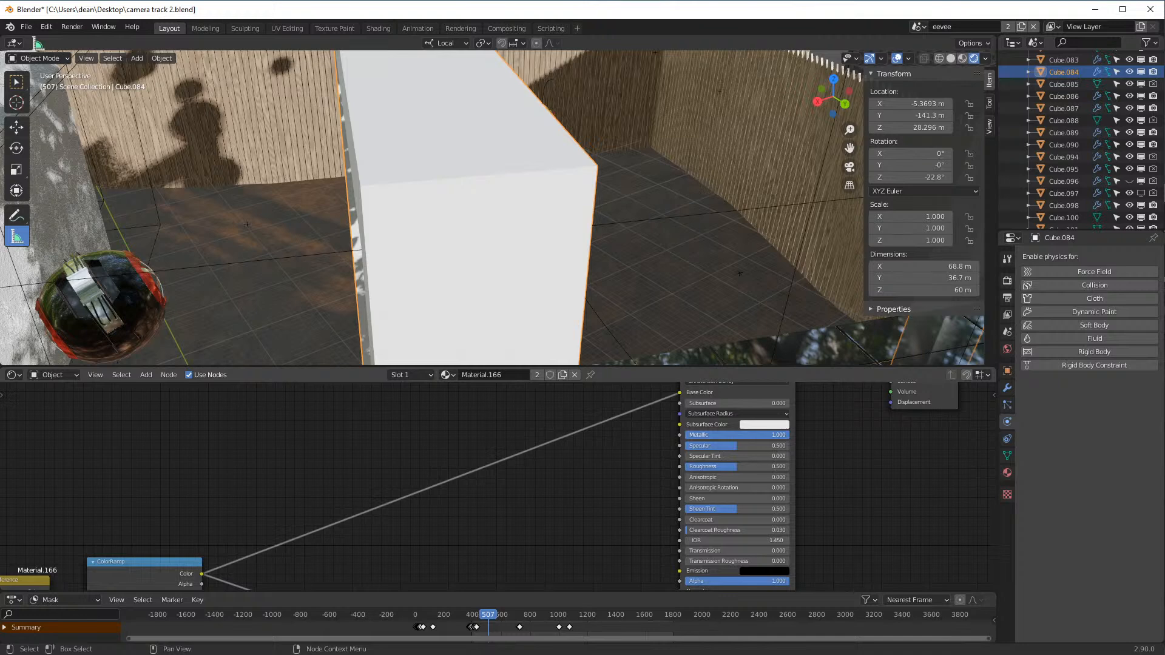
# - Inspect the metallic version of the concrete frames from several sides, above and below
pyautogui.moveTo(548, 233); pyautogui.dragTo(578, 232, button='middle')
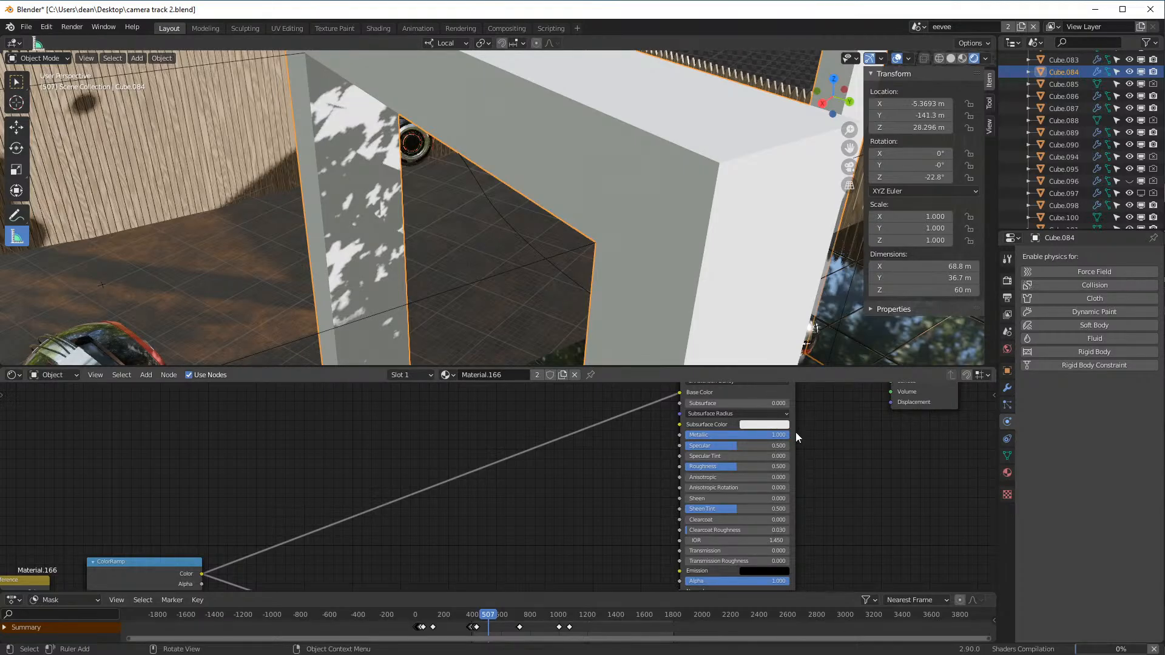
pyautogui.moveTo(610, 199); pyautogui.dragTo(761, 205, button='middle')
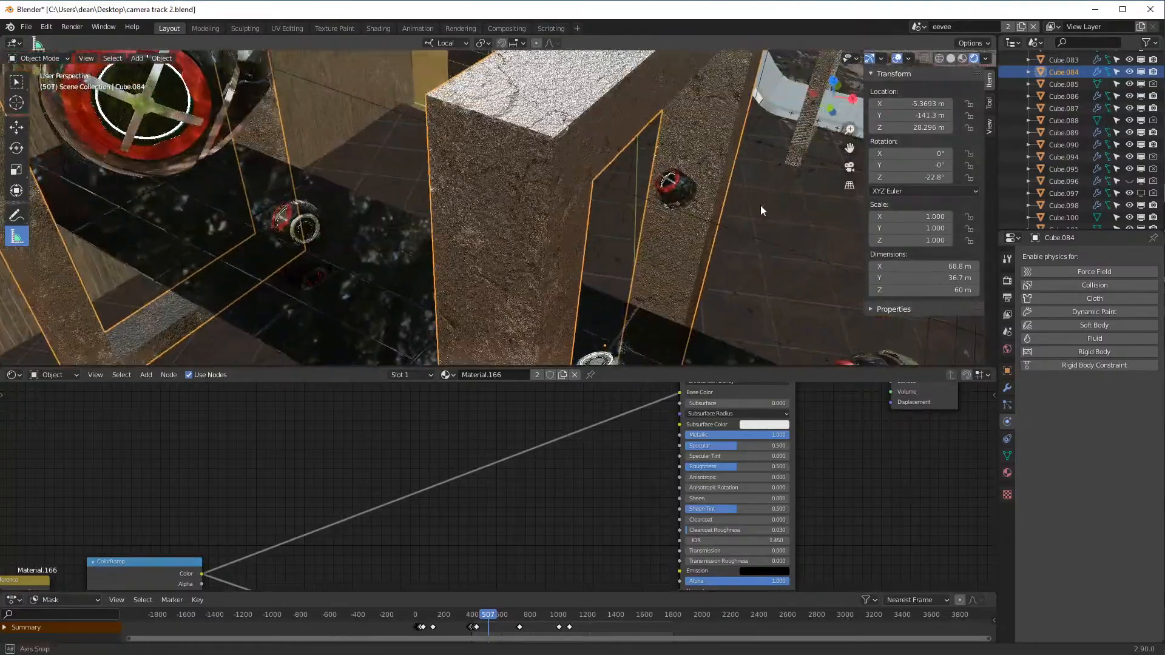
pyautogui.scroll(2, 761, 205)
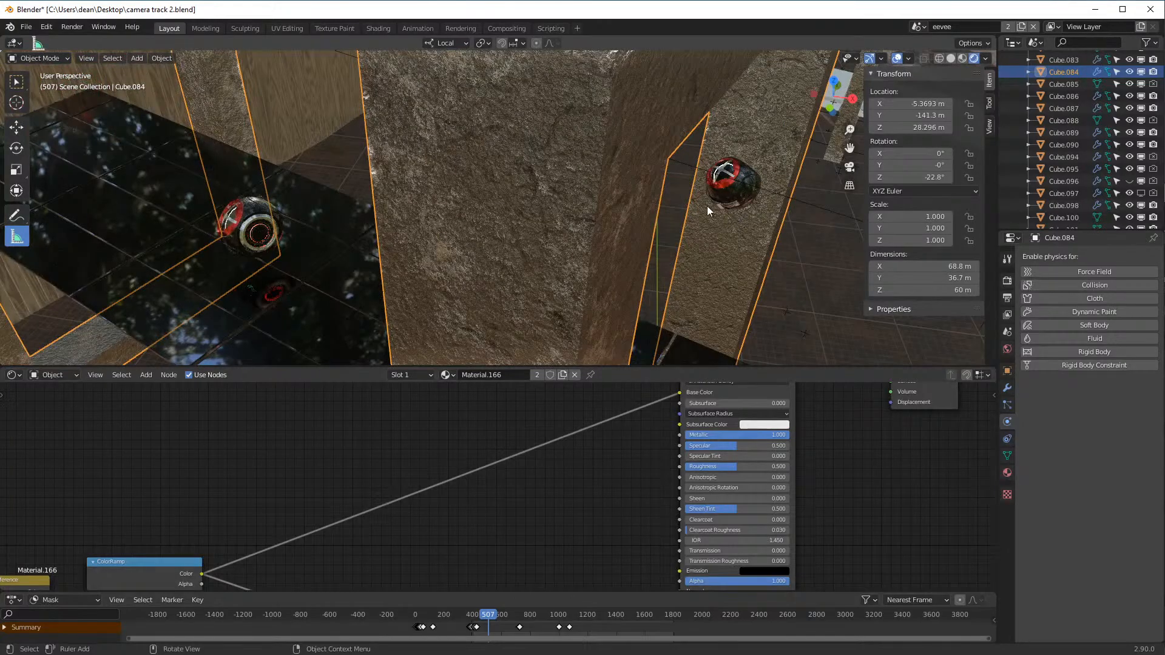
pyautogui.scroll(-1, 707, 208)
pyautogui.moveTo(573, 220); pyautogui.dragTo(456, 235, button='middle')
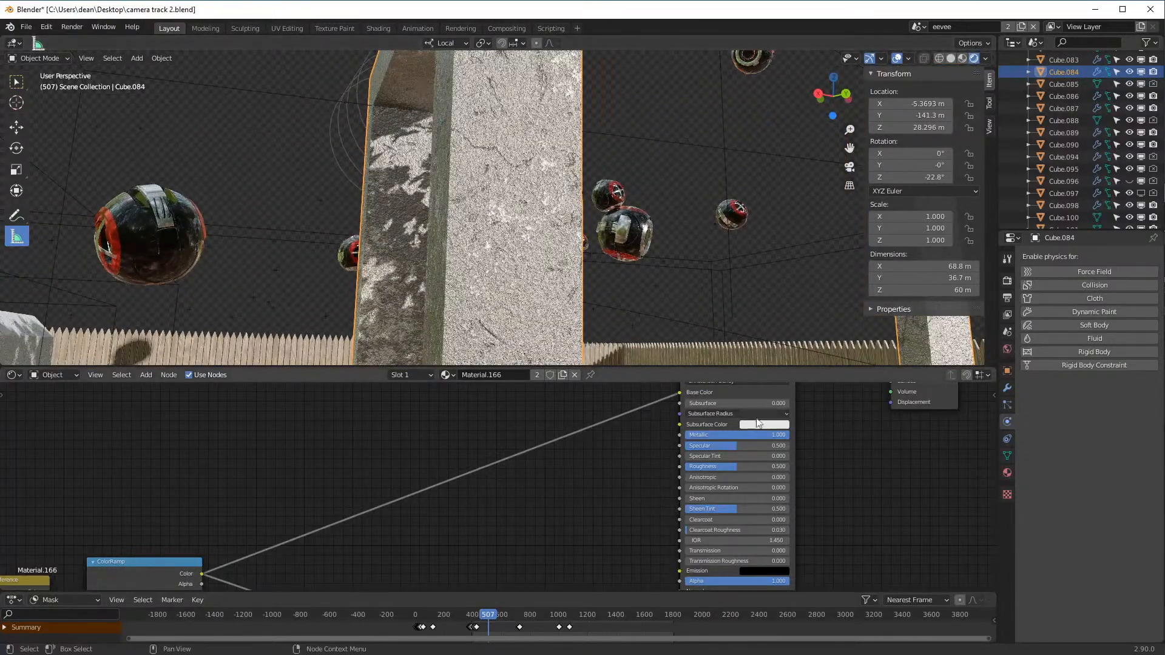
# - Set the Principled BSDF's Metallic value back to 0.000 and look over its Specular and Roughness settings
pyautogui.moveTo(783, 434); pyautogui.dragTo(685, 437)
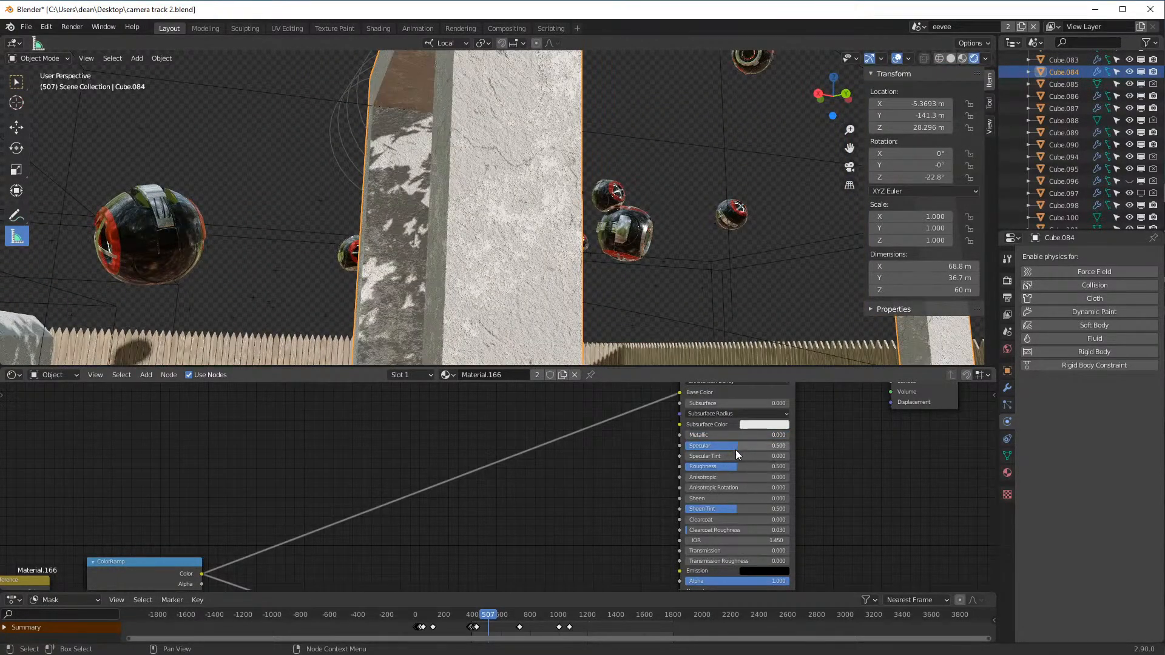
pyautogui.scroll(3, 735, 449)
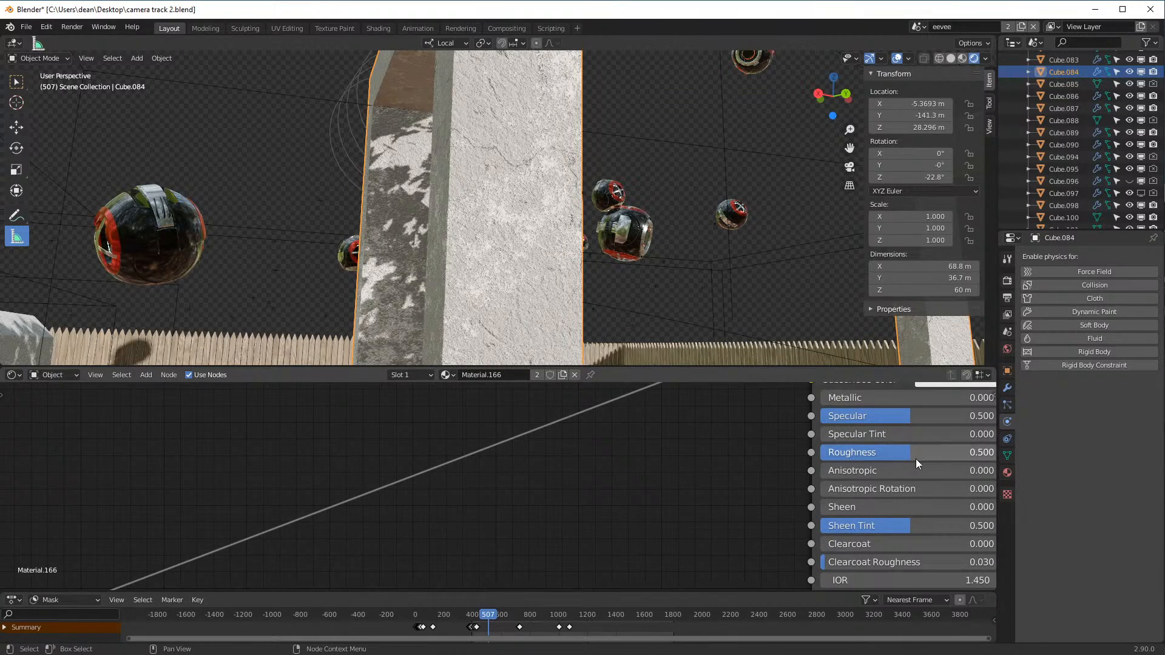
pyautogui.scroll(-1, 892, 453)
pyautogui.scroll(-1, 850, 523)
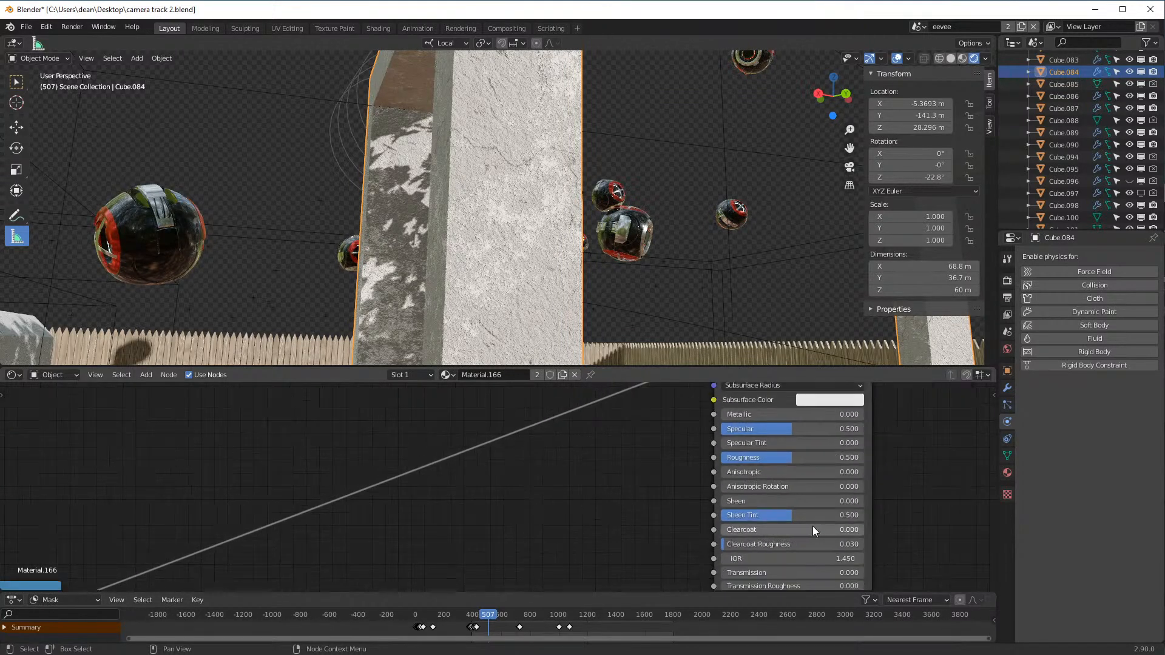
# - Enlarge the Shader Editor and examine the Noise, Mix, Mapping and Musgrave nodes feeding the concrete's colour and bump
pyautogui.scroll(-4, 759, 526)
pyautogui.moveTo(720, 462); pyautogui.dragTo(860, 565, button='middle')
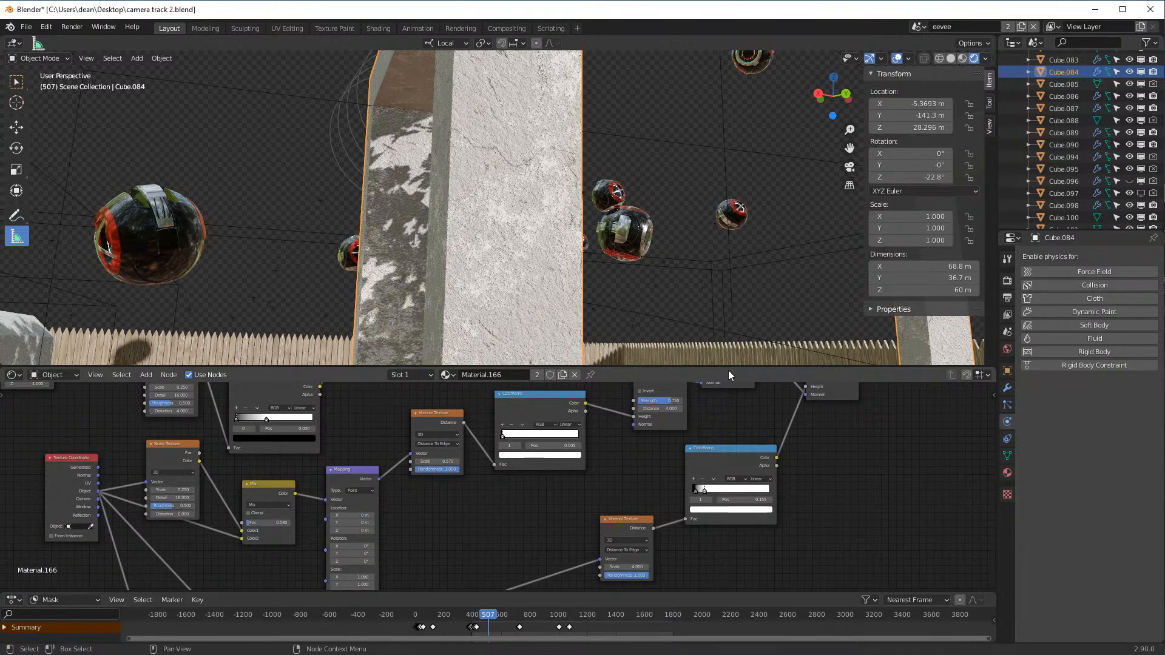
pyautogui.moveTo(739, 367); pyautogui.dragTo(784, 209)
pyautogui.scroll(3, 621, 366)
pyautogui.scroll(-3, 719, 413)
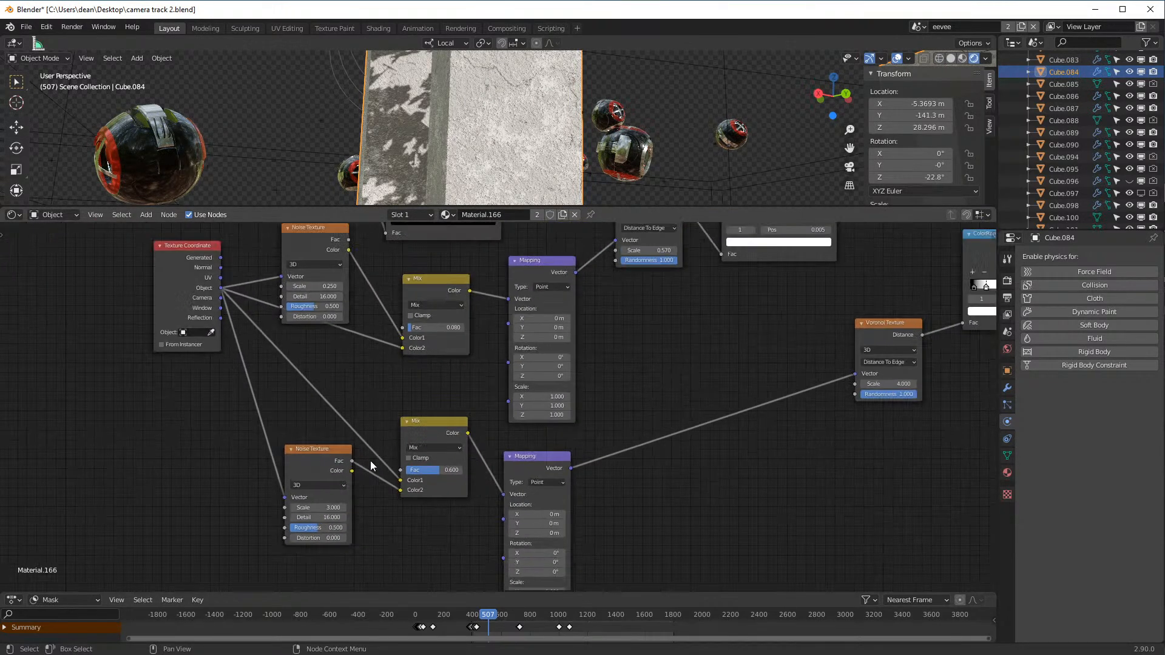
pyautogui.moveTo(349, 337); pyautogui.dragTo(384, 513, button='middle')
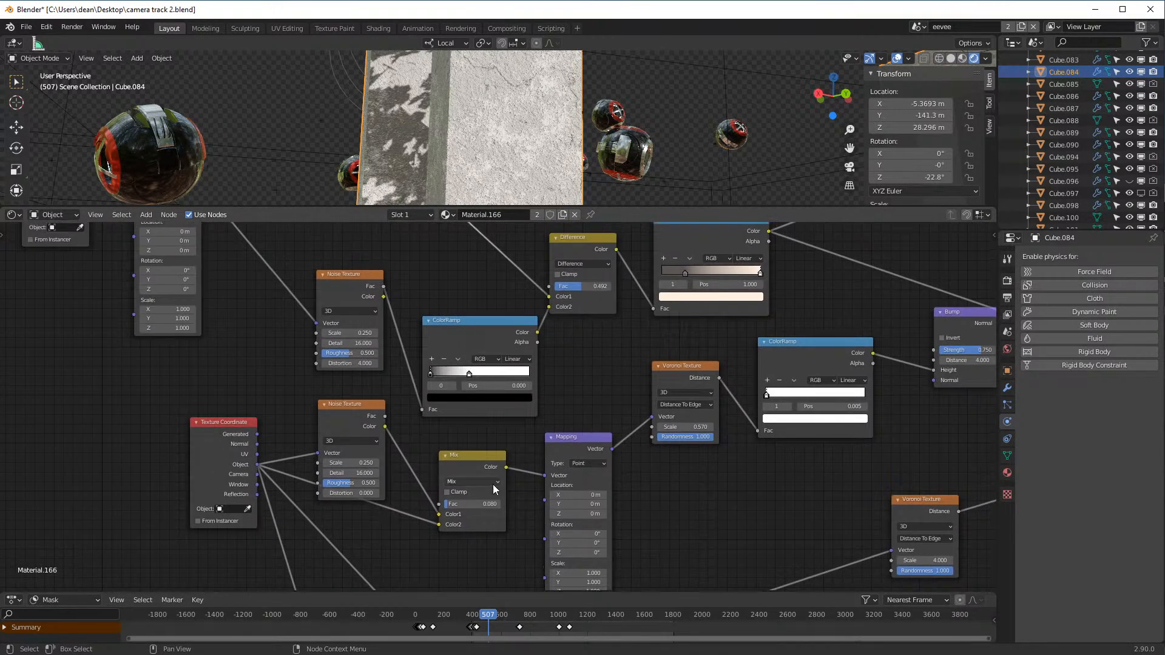
pyautogui.moveTo(437, 335); pyautogui.dragTo(476, 469, button='middle')
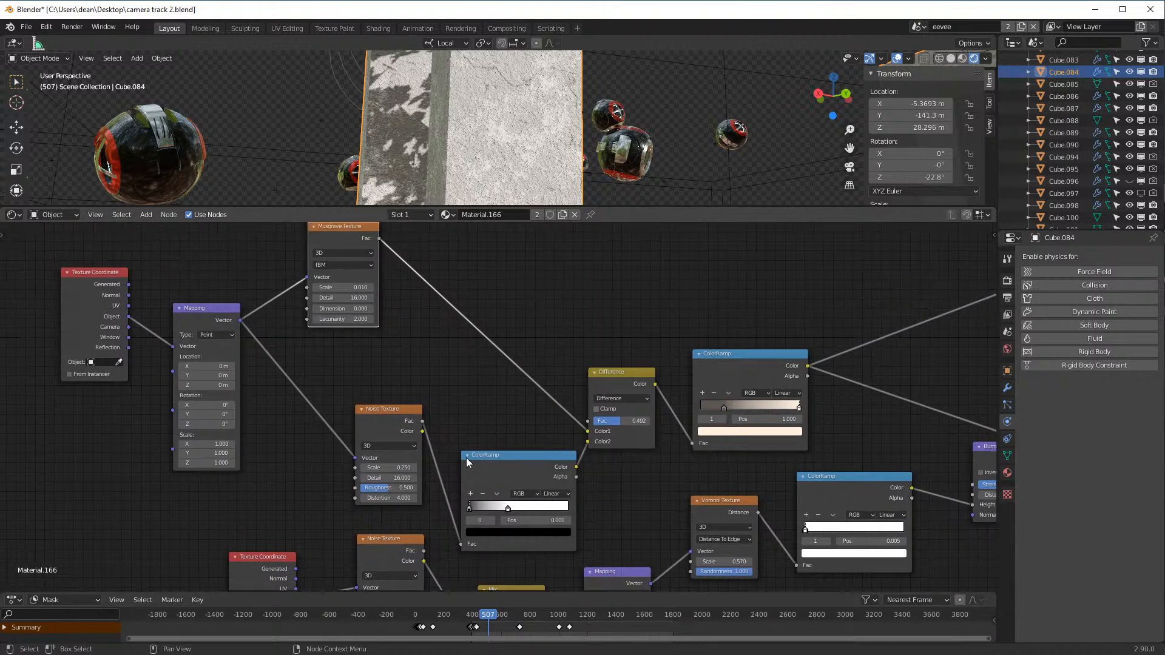
pyautogui.moveTo(355, 233); pyautogui.dragTo(352, 268, button='middle')
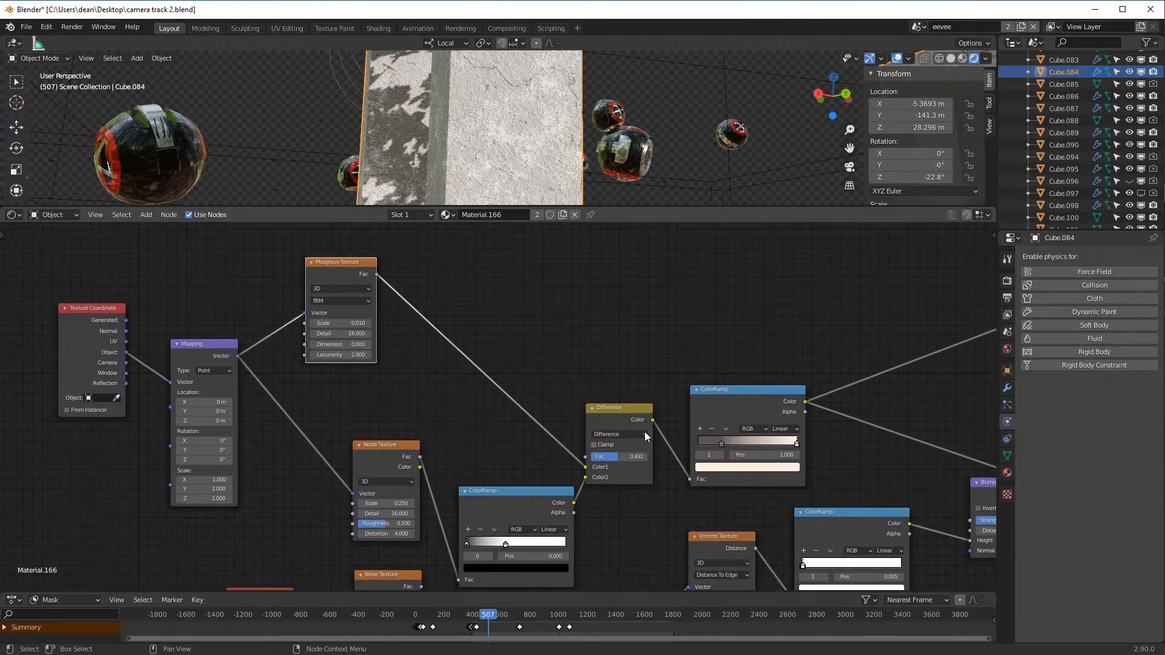
# - Examine how the ColorRamp and Voronoi branches pass through the chained Bump nodes into the Principled BSDF
pyautogui.moveTo(763, 507); pyautogui.dragTo(400, 530, button='middle')
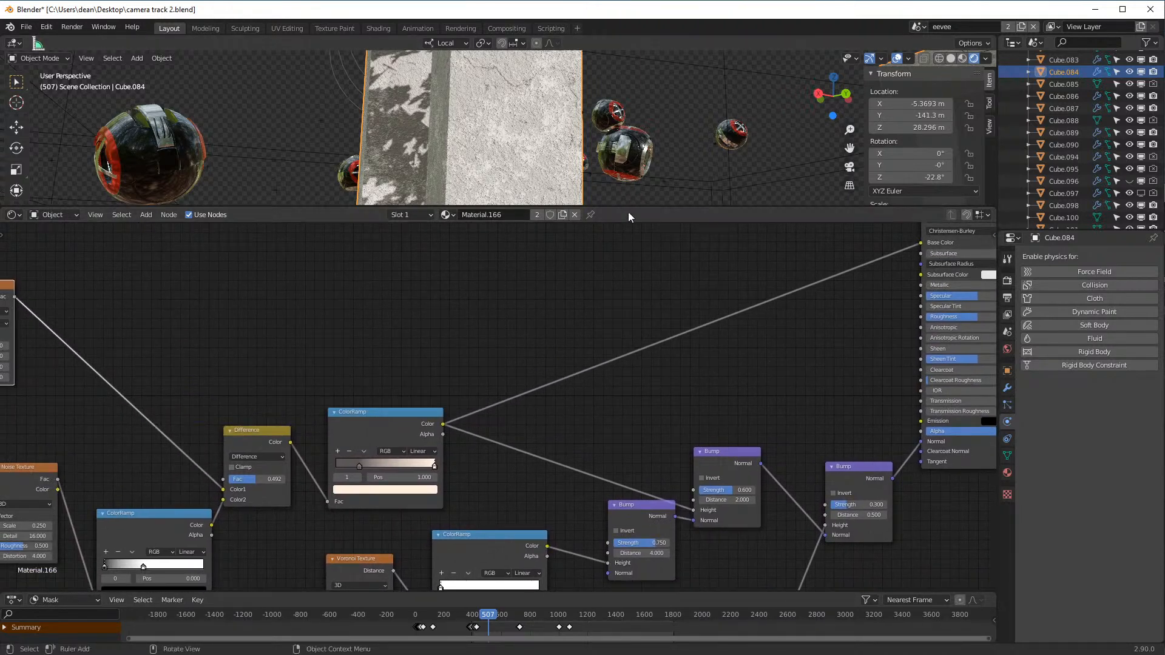
pyautogui.moveTo(851, 274); pyautogui.dragTo(757, 396, button='middle')
pyautogui.moveTo(878, 570); pyautogui.dragTo(862, 423, button='middle')
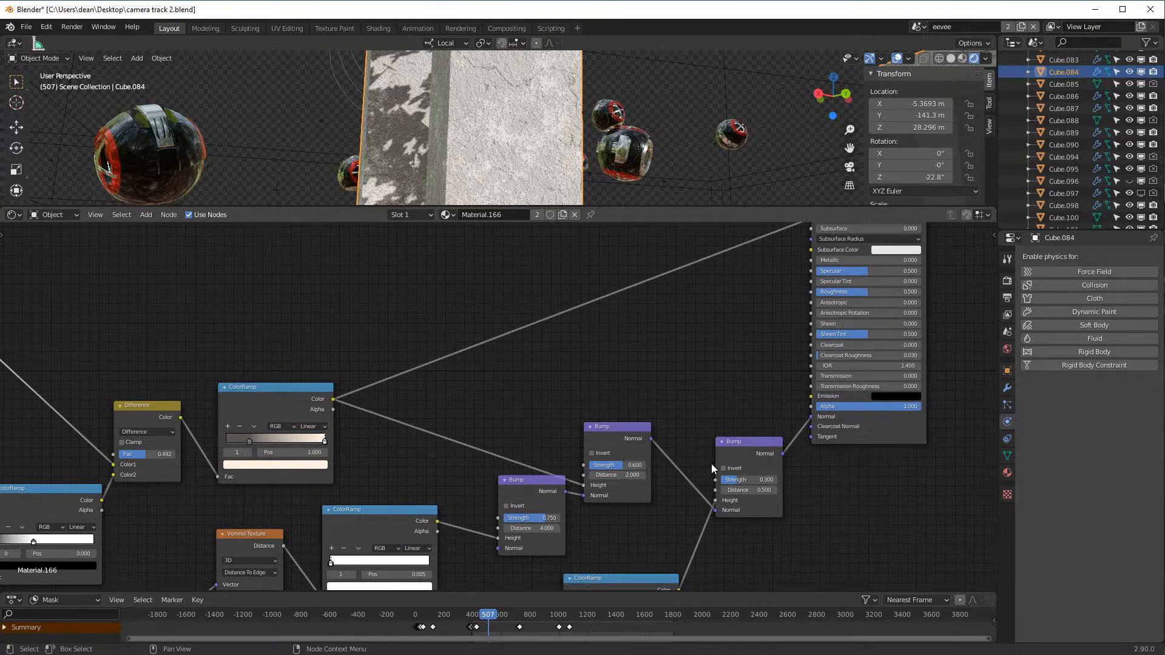
pyautogui.moveTo(789, 482); pyautogui.dragTo(833, 313, button='middle')
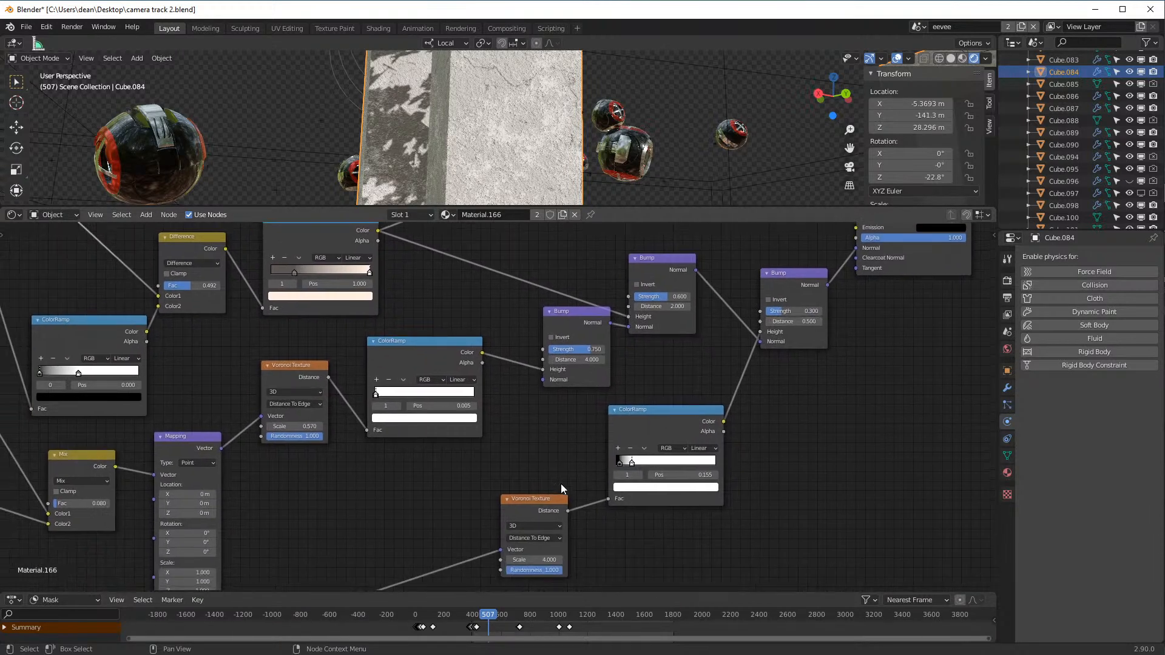
pyautogui.moveTo(522, 542); pyautogui.dragTo(656, 377, button='middle')
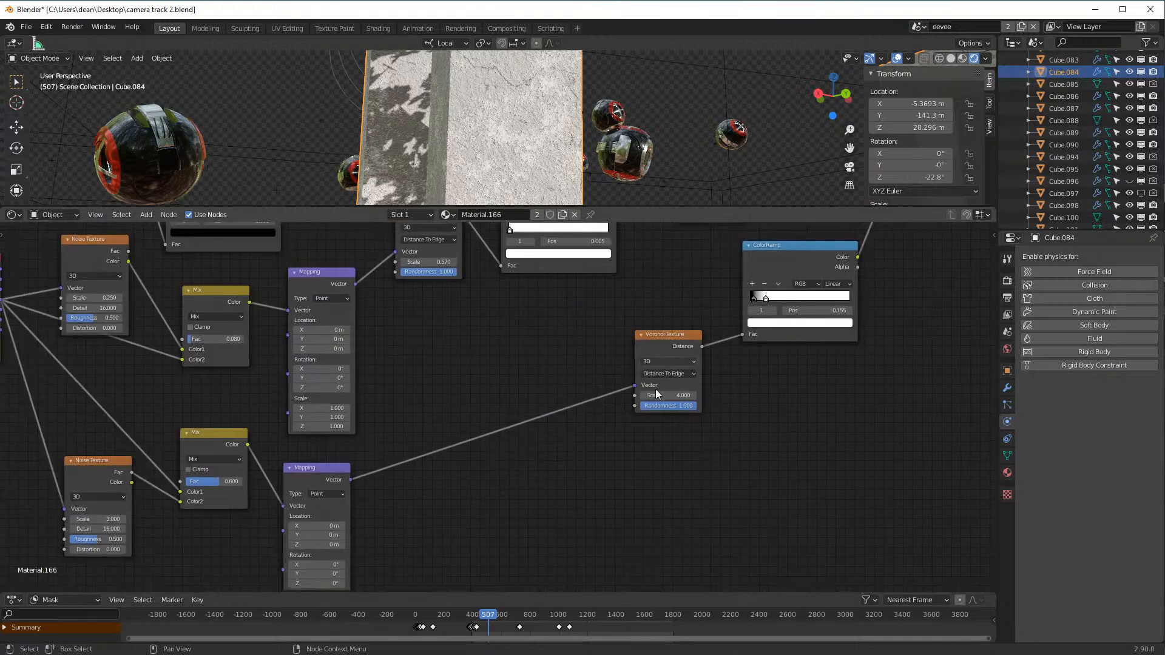
pyautogui.moveTo(562, 221); pyautogui.dragTo(558, 413, button='middle')
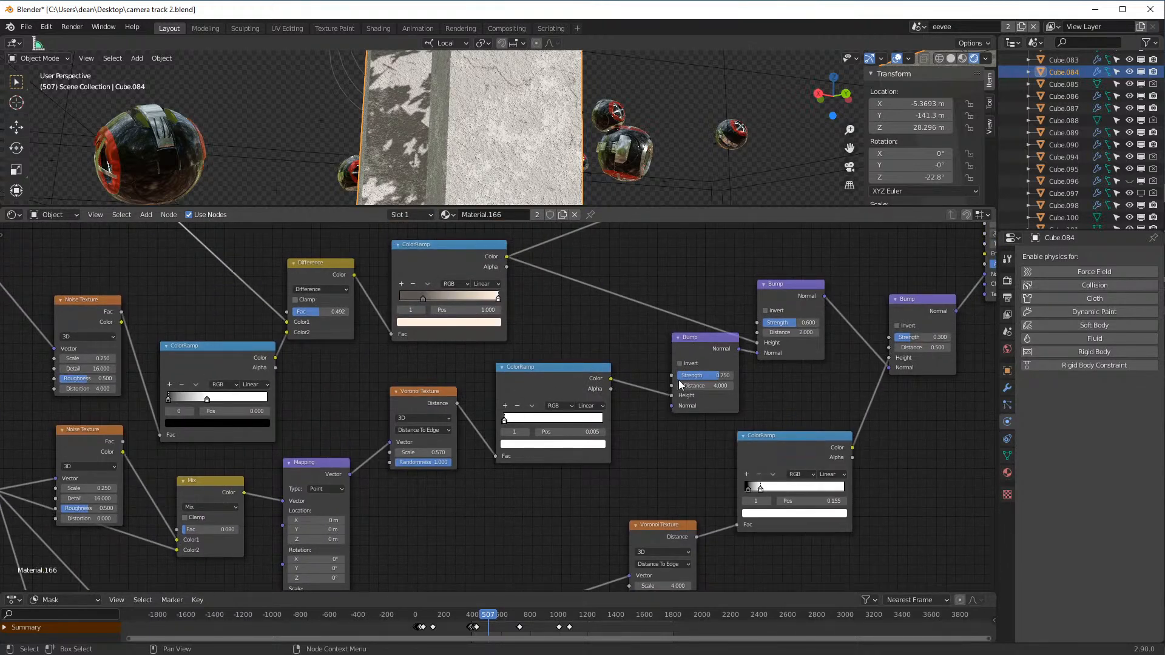
# - Move the first Bump node down, clear of the link between the upper ColorRamp and the second Bump node
pyautogui.moveTo(711, 349); pyautogui.dragTo(690, 381)
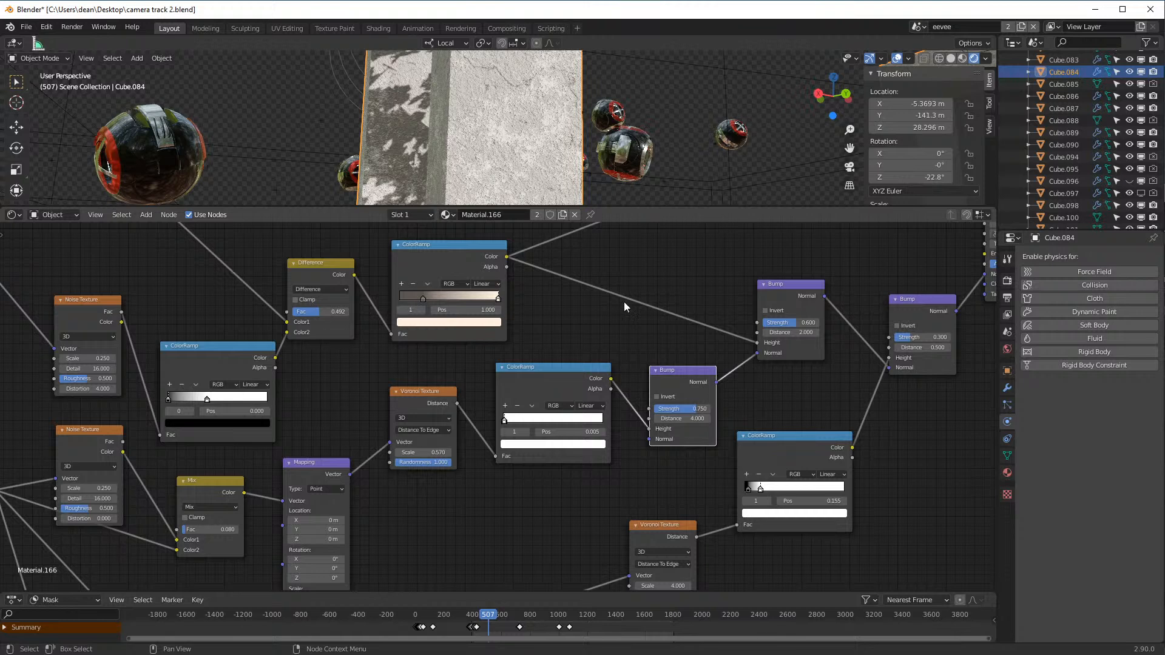
pyautogui.moveTo(436, 296); pyautogui.dragTo(548, 408, button='middle')
pyautogui.scroll(-3, 781, 370)
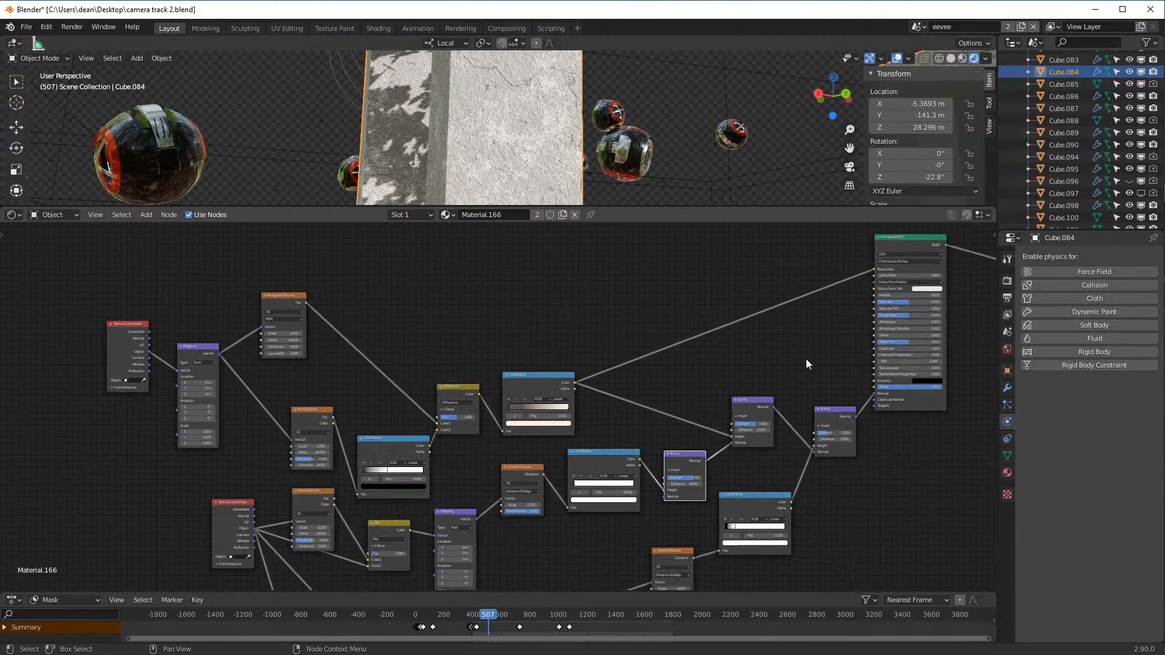
# - Move the Principled BSDF node slightly down and to the right, and enlarge the 3D viewport
pyautogui.moveTo(813, 286); pyautogui.dragTo(828, 319)
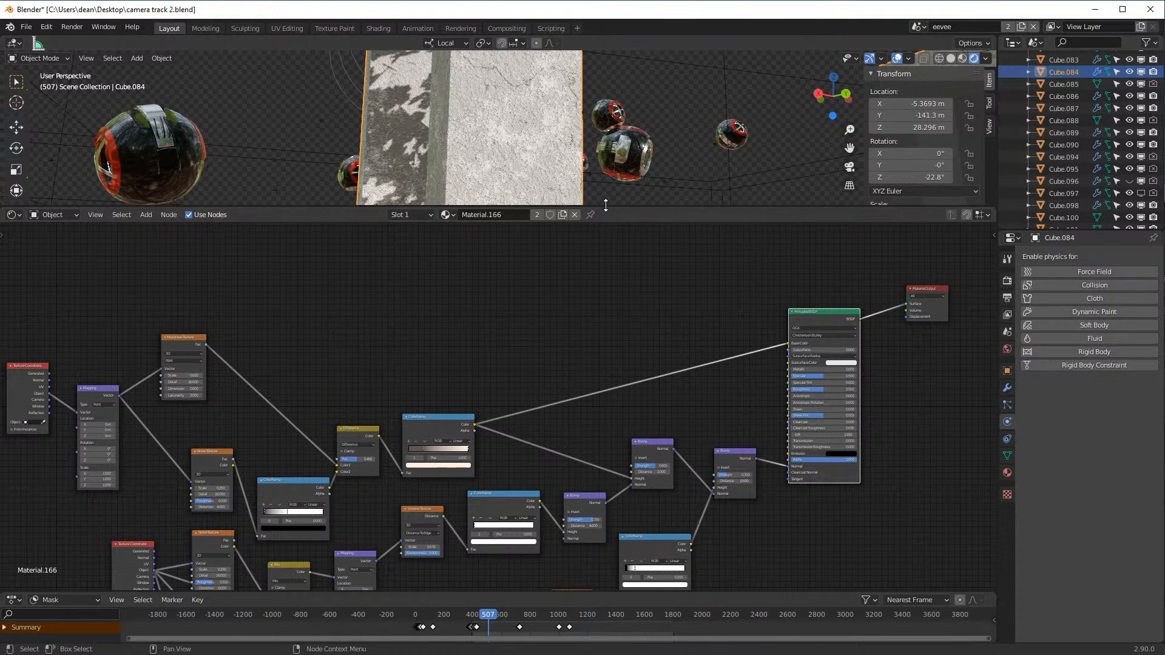
pyautogui.moveTo(605, 208); pyautogui.dragTo(607, 404)
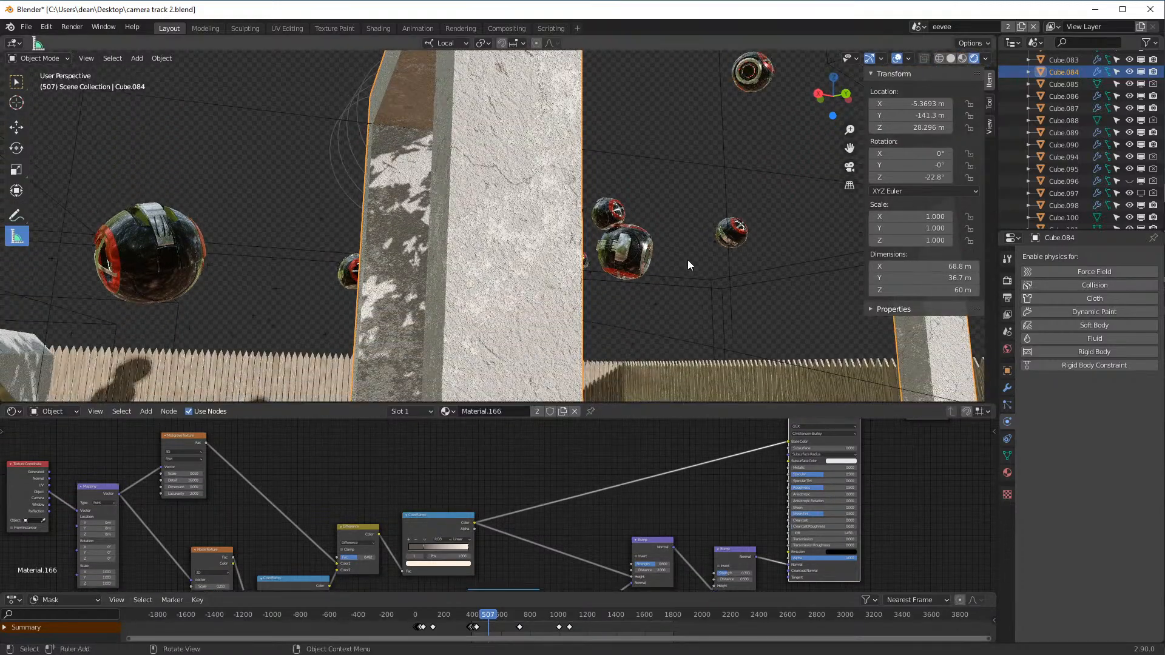
# - Select the wooden picket fence that encloses the scene
pyautogui.moveTo(698, 229); pyautogui.dragTo(539, 272, button='middle')
pyautogui.keyDown('shift'); pyautogui.moveTo(653, 240); pyautogui.dragTo(530, 256, button='middle'); pyautogui.keyUp('shift')
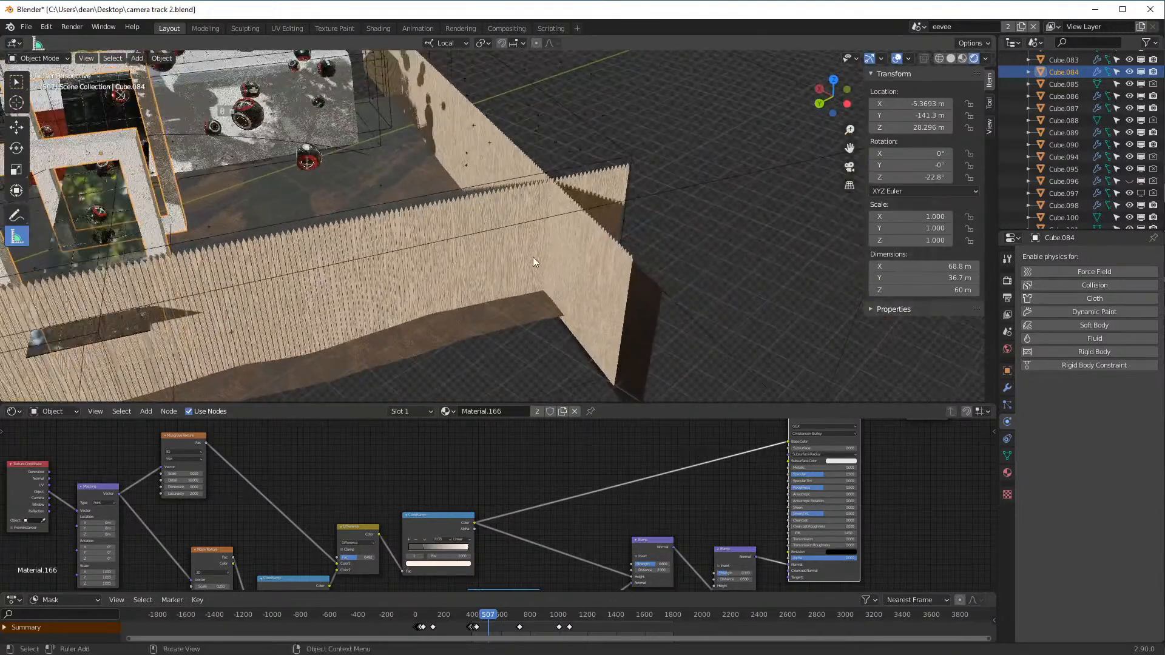
pyautogui.scroll(5, 544, 245)
pyautogui.scroll(-8, 546, 243)
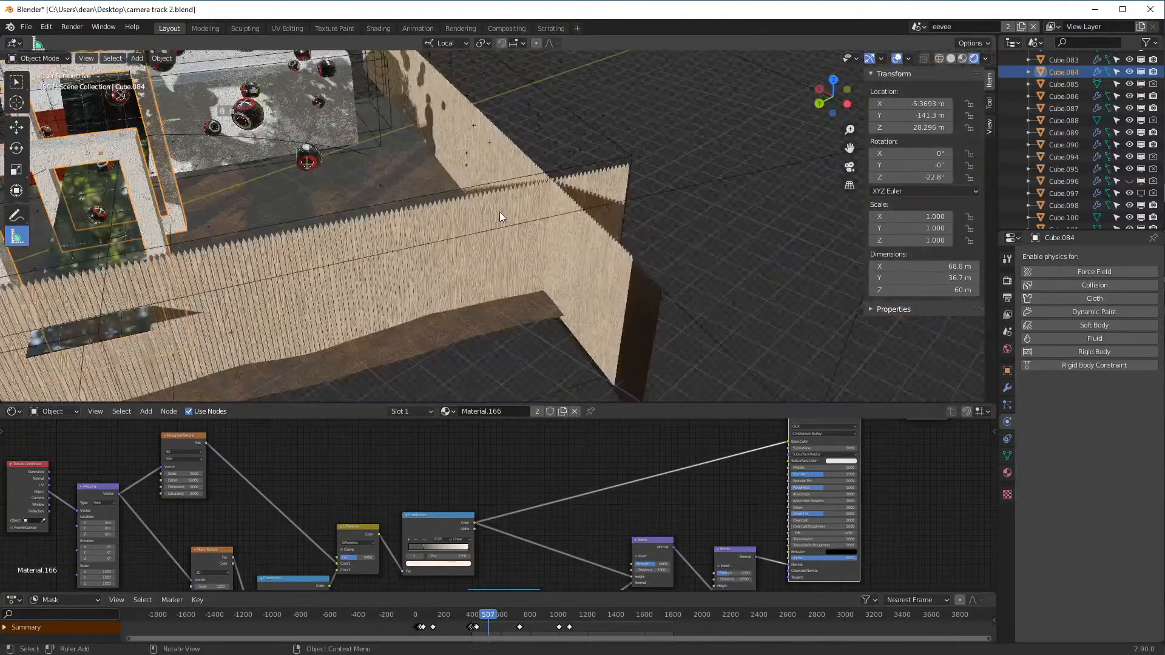
pyautogui.moveTo(500, 212); pyautogui.dragTo(424, 278, button='middle')
pyautogui.click(367, 274)
# - Examine the fence's wood grain and the pointed pickets up close
pyautogui.moveTo(443, 322); pyautogui.dragTo(528, 253, button='middle')
pyautogui.scroll(6, 572, 236)
pyautogui.scroll(-2, 573, 240)
pyautogui.scroll(-2, 485, 247)
pyautogui.keyDown('shift'); pyautogui.moveTo(424, 239); pyautogui.dragTo(766, 141, button='middle'); pyautogui.keyUp('shift')
pyautogui.scroll(4, 407, 200)
pyautogui.keyDown('shift'); pyautogui.moveTo(452, 247); pyautogui.dragTo(487, 232, button='middle'); pyautogui.keyUp('shift')
pyautogui.scroll(4, 488, 232)
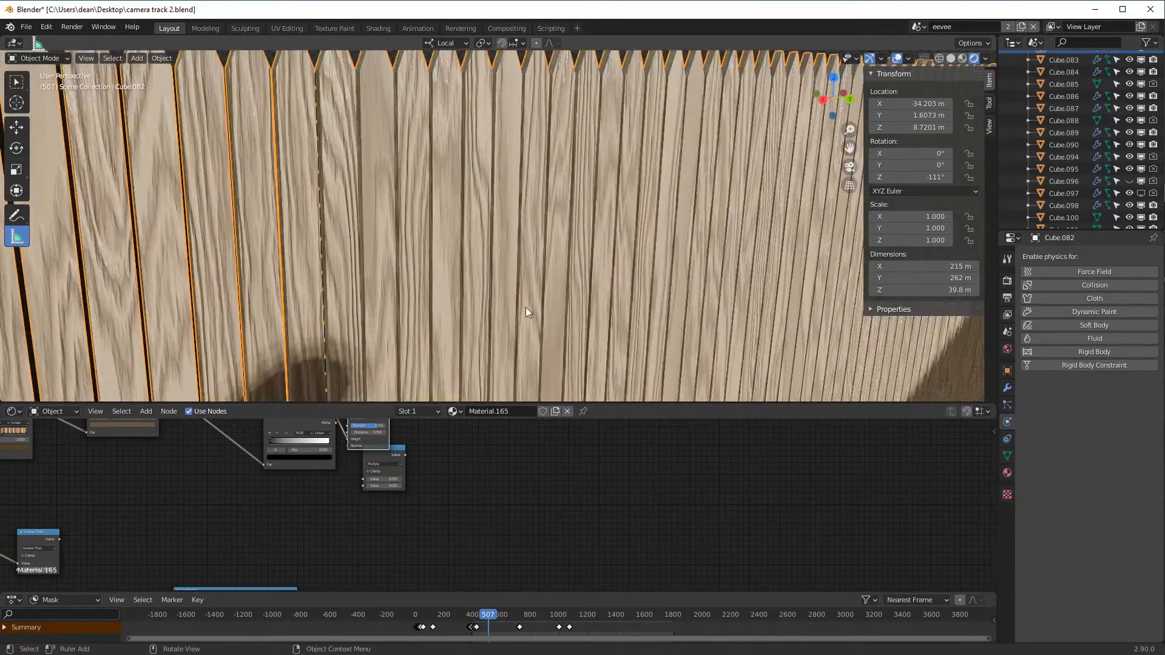
# - Enlarge the Shader Editor and examine the wood material's Mapping, Noise Texture and chained ColorRamp nodes up to the Principled BSDF
pyautogui.scroll(-8, 566, 461)
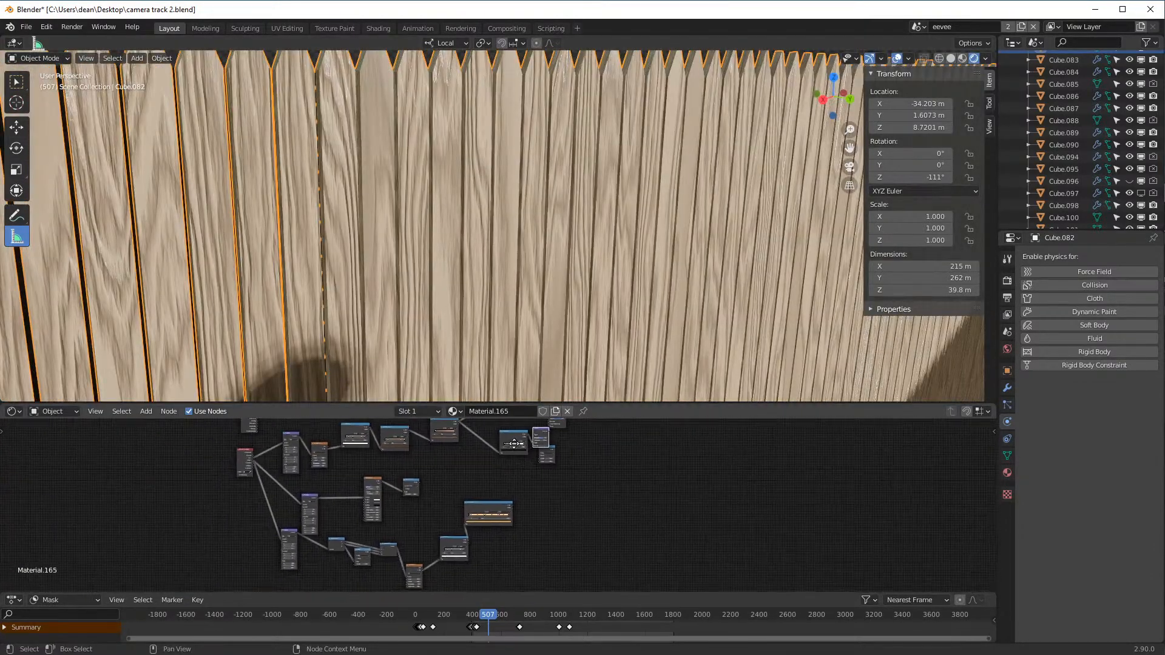
pyautogui.moveTo(570, 404); pyautogui.dragTo(570, 246)
pyautogui.scroll(4, 458, 329)
pyautogui.moveTo(457, 329); pyautogui.dragTo(558, 504, button='middle')
pyautogui.moveTo(359, 440); pyautogui.dragTo(668, 433, button='middle')
pyautogui.scroll(6, 669, 433)
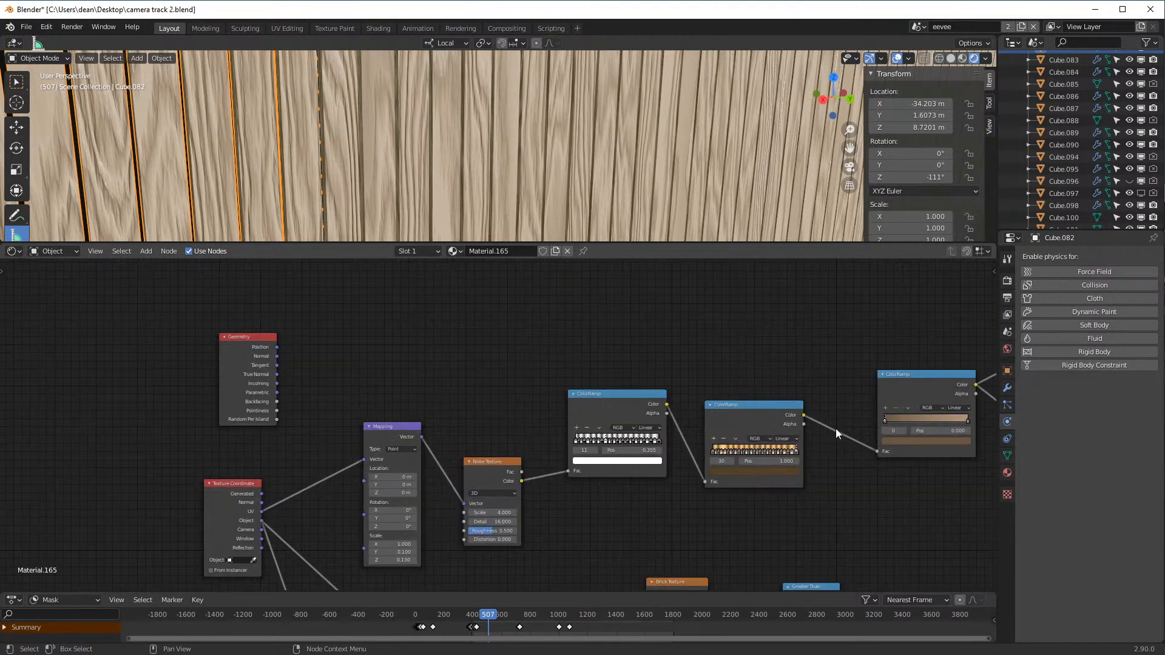
pyautogui.moveTo(747, 398); pyautogui.dragTo(616, 426, button='middle')
pyautogui.moveTo(862, 414); pyautogui.dragTo(561, 462, button='middle')
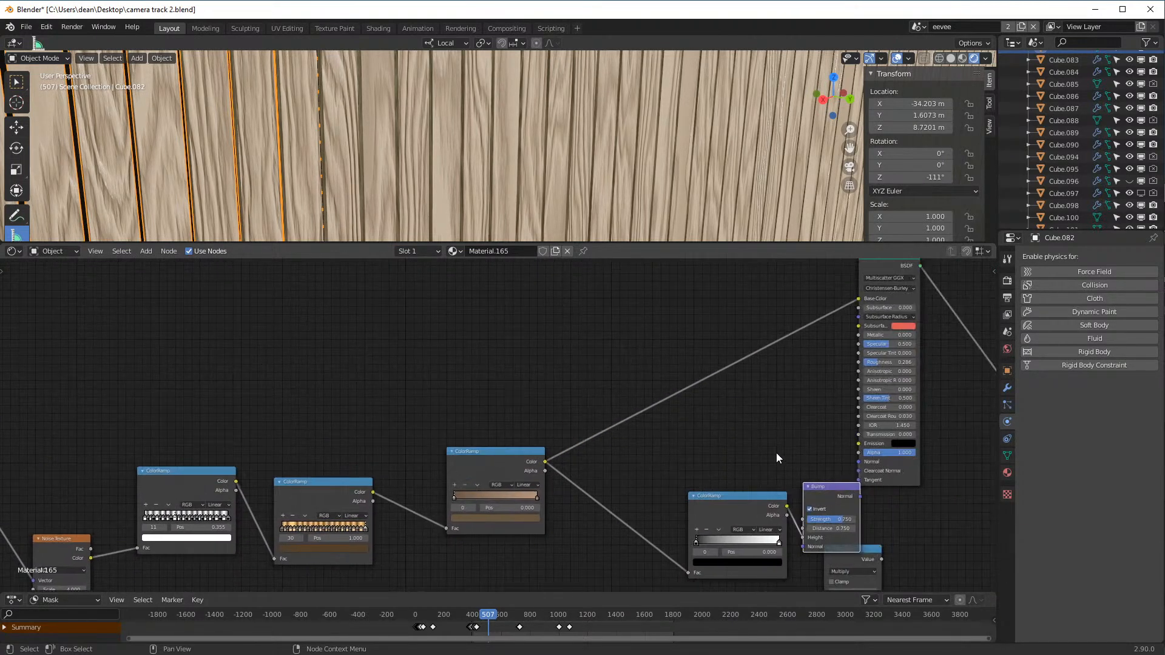
pyautogui.moveTo(526, 497); pyautogui.dragTo(791, 332, button='middle')
pyautogui.moveTo(614, 368); pyautogui.dragTo(733, 355, button='middle')
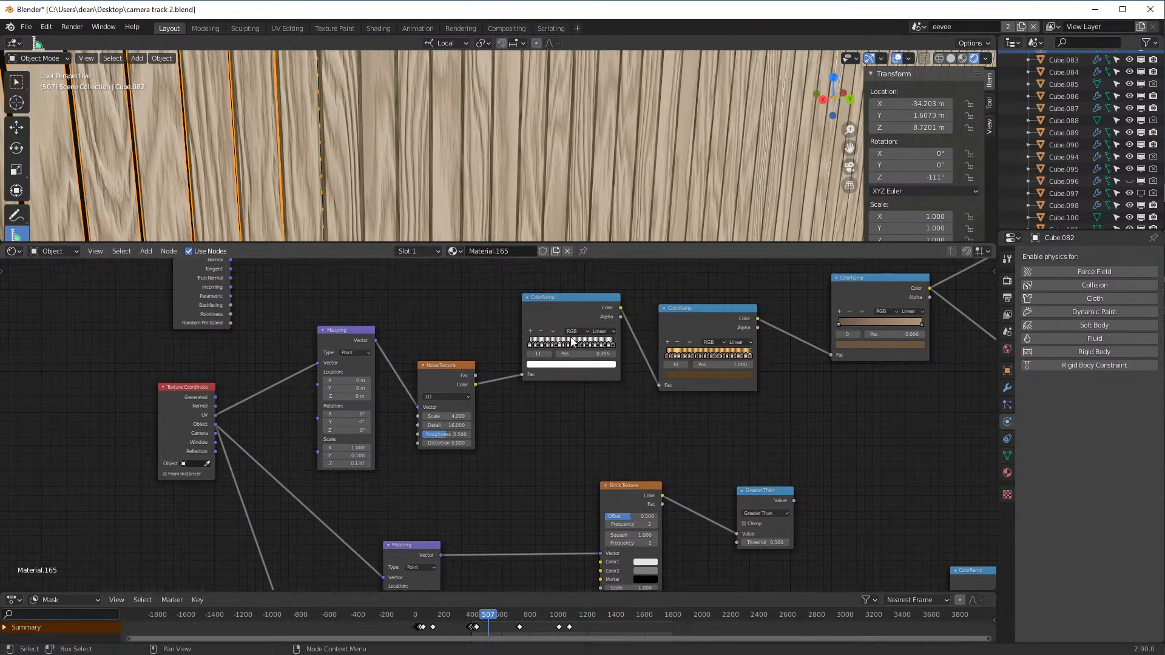
pyautogui.scroll(2, 442, 377)
pyautogui.moveTo(444, 503); pyautogui.dragTo(426, 562, button='middle')
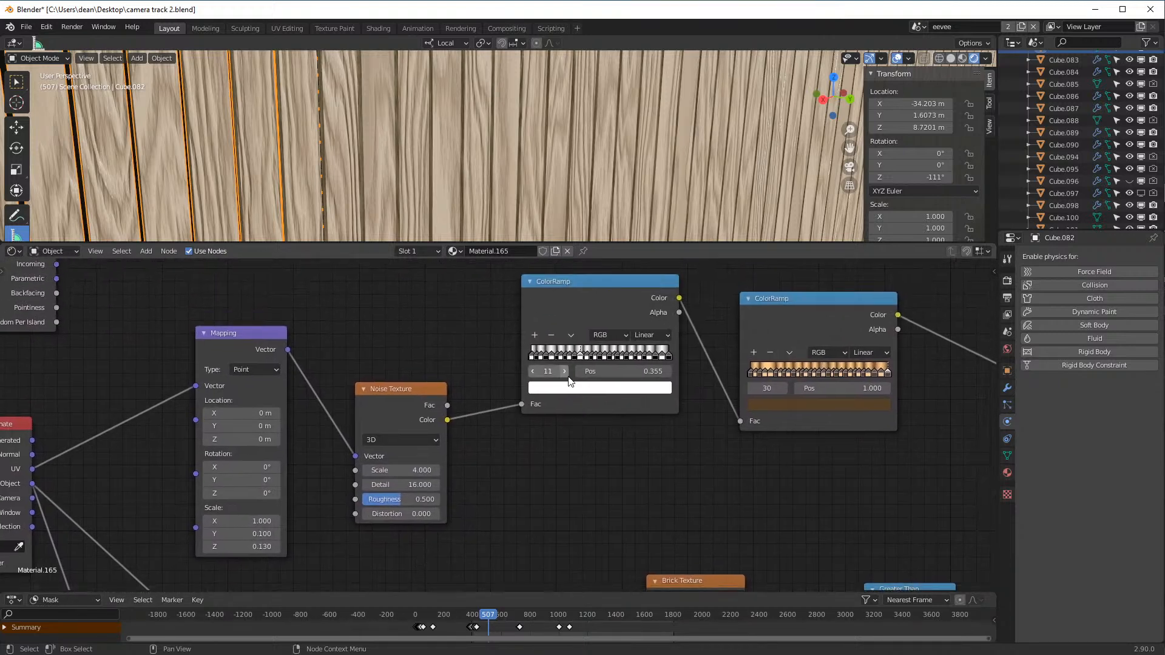
# - Preview the output of the chained ColorRamp nodes on the fence, up to the brown ColorRamp
pyautogui.keyDown('ctrl'); pyautogui.keyDown('shift'); pyautogui.click(605, 306); pyautogui.keyUp('shift'); pyautogui.keyUp('ctrl')
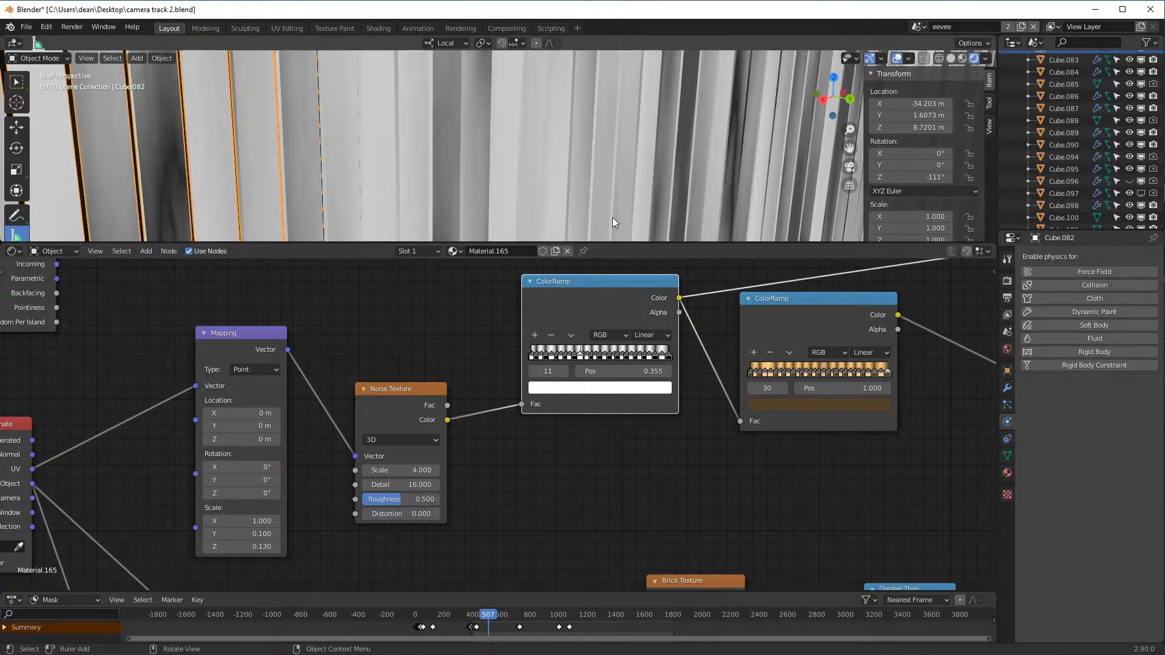
pyautogui.scroll(-4, 701, 171)
pyautogui.moveTo(697, 184)
pyautogui.mouseDown(button='middle')
pyautogui.moveTo(654, 172)
pyautogui.moveTo(661, 183)
pyautogui.moveTo(682, 177)
pyautogui.mouseUp(button='middle')
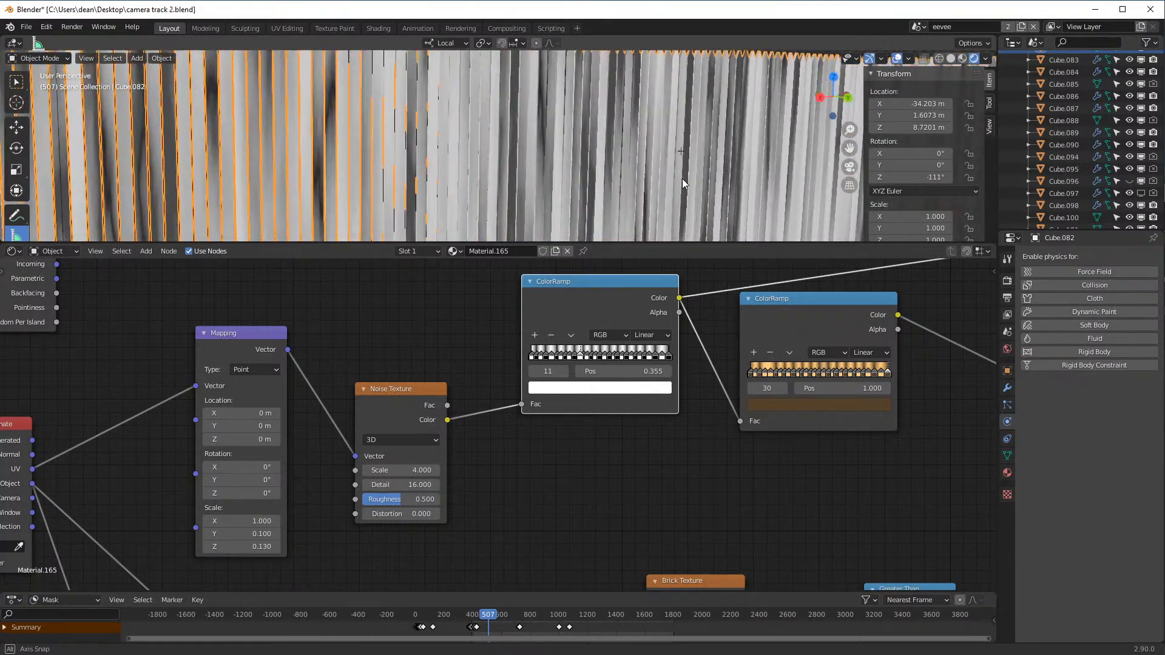
pyautogui.keyDown('ctrl'); pyautogui.keyDown('shift'); pyautogui.click(865, 317); pyautogui.keyUp('shift'); pyautogui.keyUp('ctrl')
pyautogui.moveTo(791, 334); pyautogui.dragTo(684, 403, button='middle')
pyautogui.keyDown('ctrl'); pyautogui.keyDown('shift'); pyautogui.click(710, 395); pyautogui.keyUp('shift'); pyautogui.keyUp('ctrl')
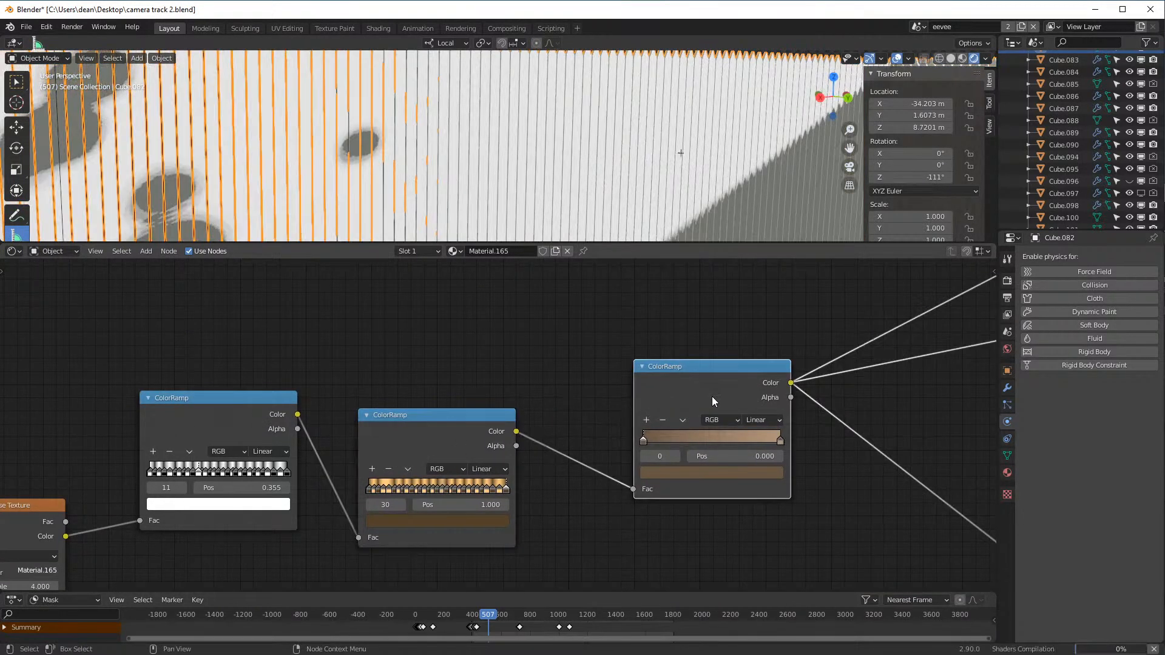
pyautogui.moveTo(859, 349); pyautogui.dragTo(456, 425, button='middle')
pyautogui.scroll(-2, 455, 424)
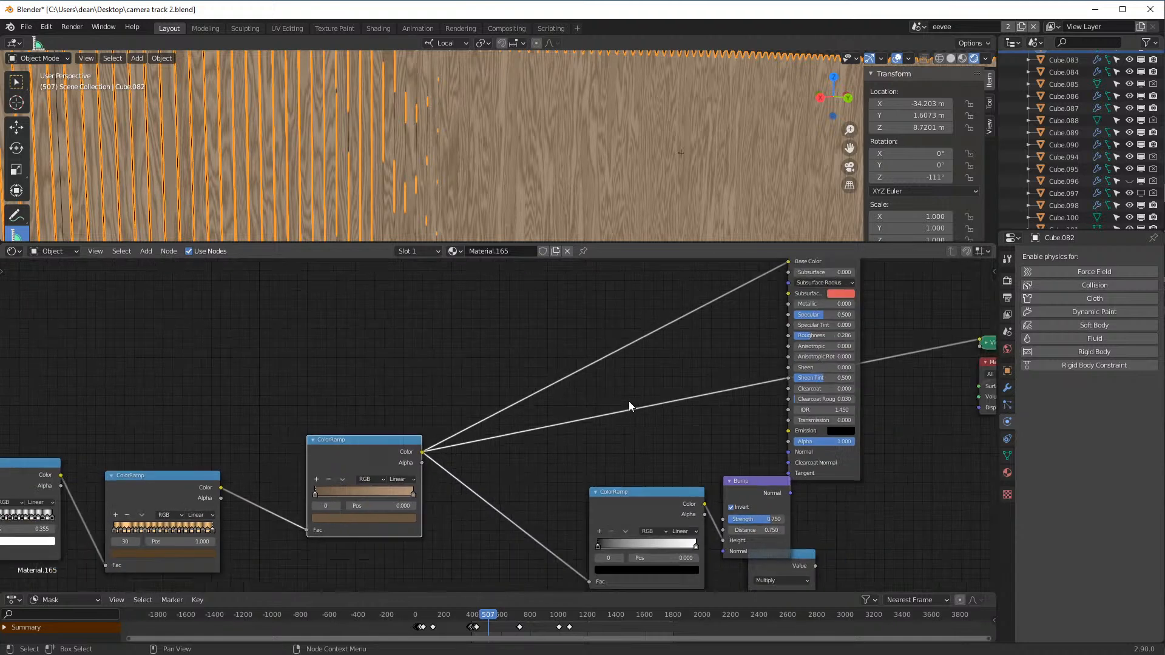
# - Preview the black-to-white ColorRamp, the Bump node and the Principled BSDF in turn on the fence
pyautogui.keyDown('ctrl'); pyautogui.keyDown('shift'); pyautogui.click(644, 515); pyautogui.keyUp('shift'); pyautogui.keyUp('ctrl')
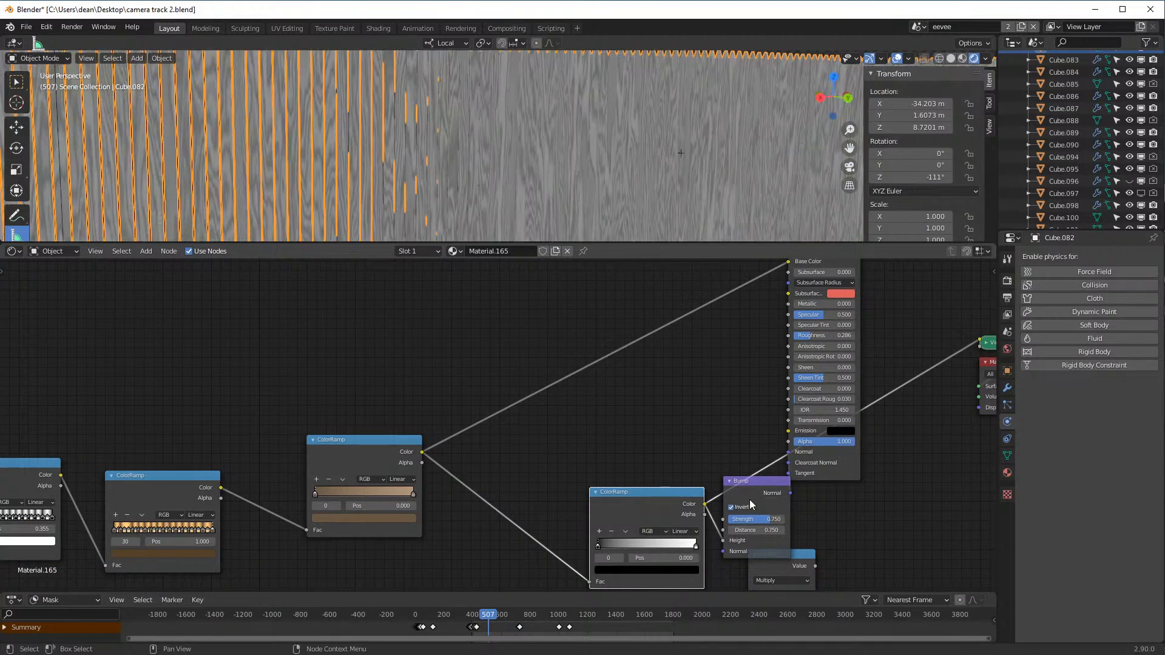
pyautogui.keyDown('ctrl'); pyautogui.keyDown('shift'); pyautogui.click(749, 500); pyautogui.keyUp('shift'); pyautogui.keyUp('ctrl')
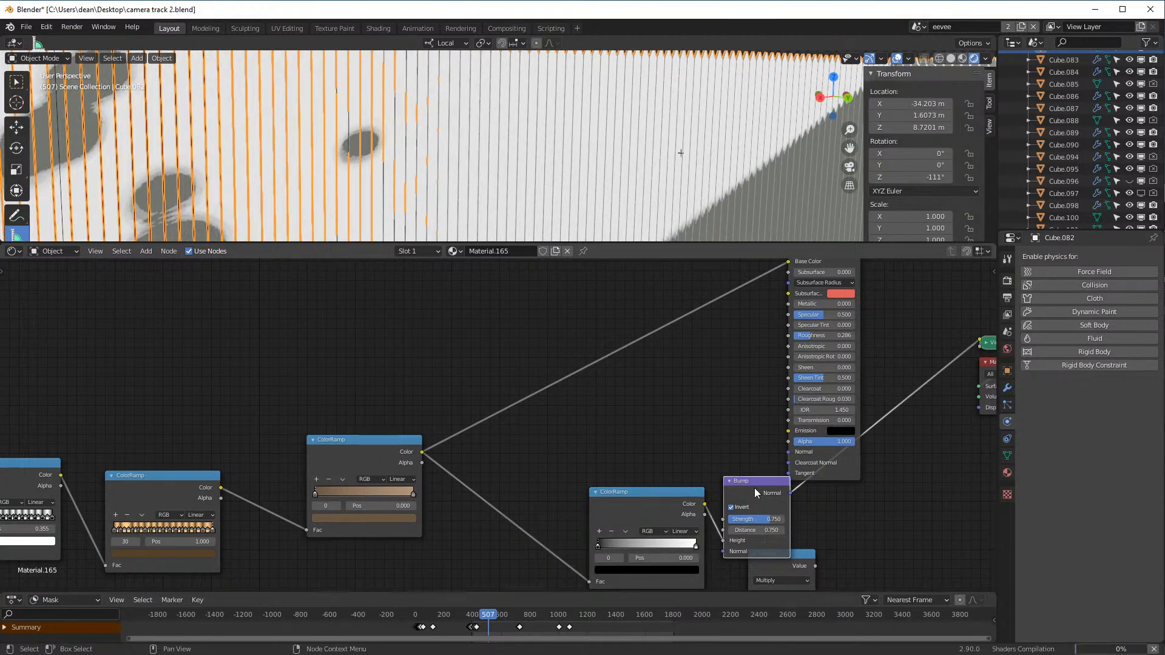
pyautogui.moveTo(816, 267)
pyautogui.mouseDown(button='middle')
pyautogui.moveTo(806, 320)
pyautogui.moveTo(919, 232)
pyautogui.mouseUp(button='middle')
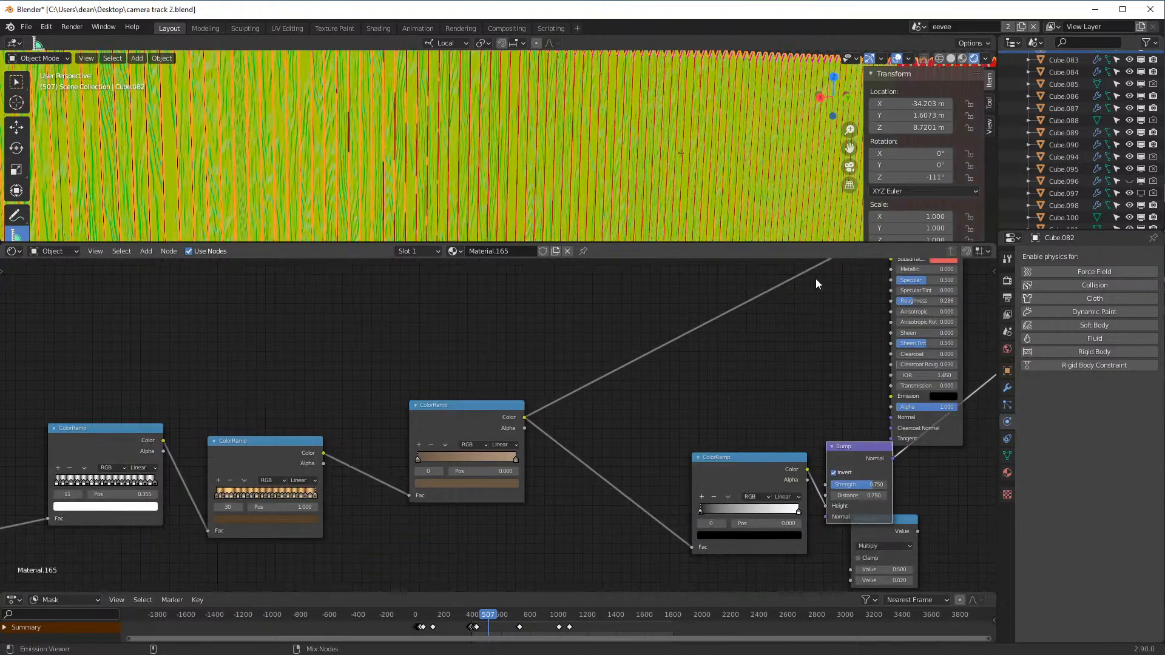
pyautogui.moveTo(809, 314); pyautogui.dragTo(709, 470, button='middle')
pyautogui.keyDown('ctrl'); pyautogui.keyDown('shift'); pyautogui.click(824, 351); pyautogui.keyUp('shift'); pyautogui.keyUp('ctrl')
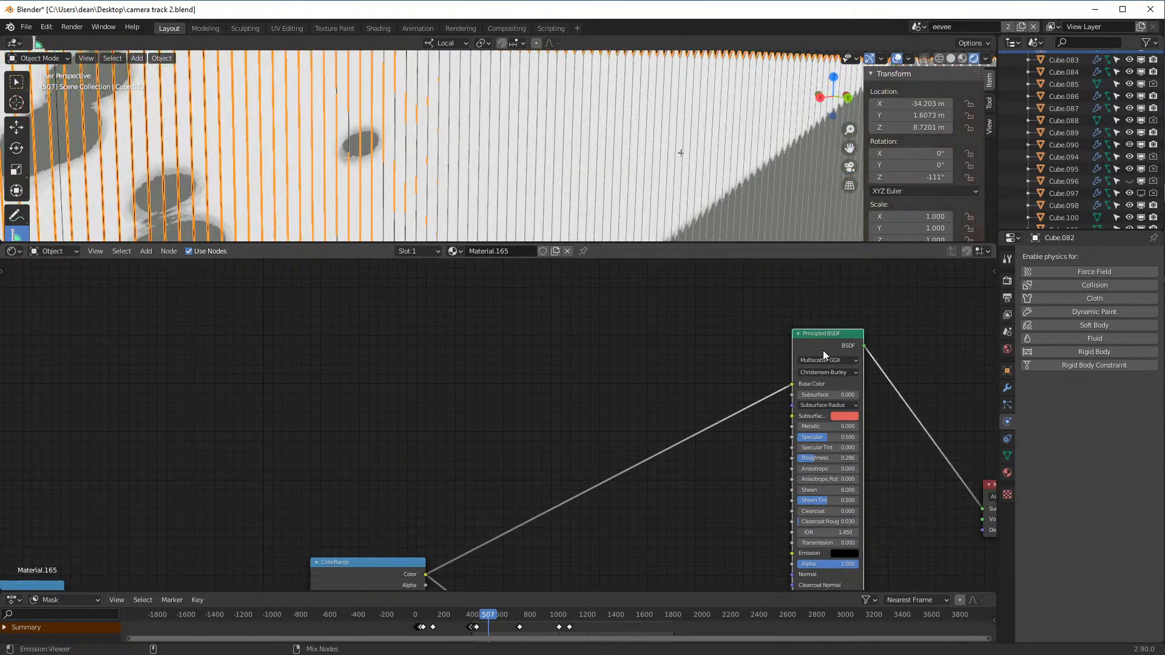
pyautogui.scroll(3, 501, 142)
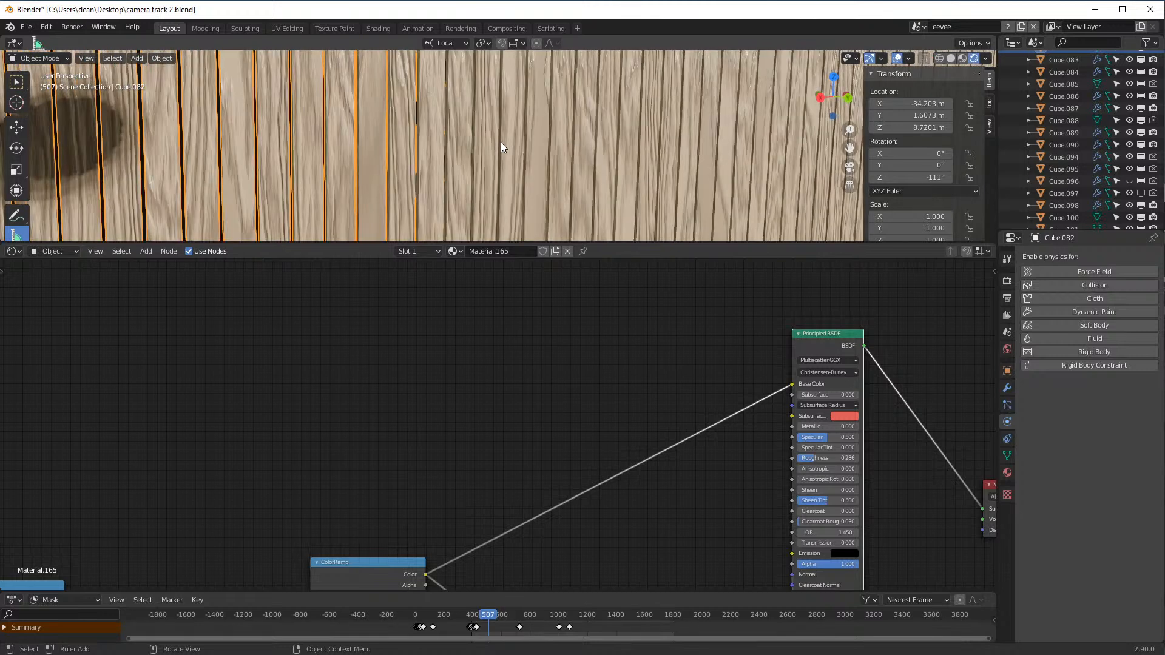
# - Move the wood material's Bump node slightly up, clear of the Multiply node
pyautogui.scroll(-5, 569, 406)
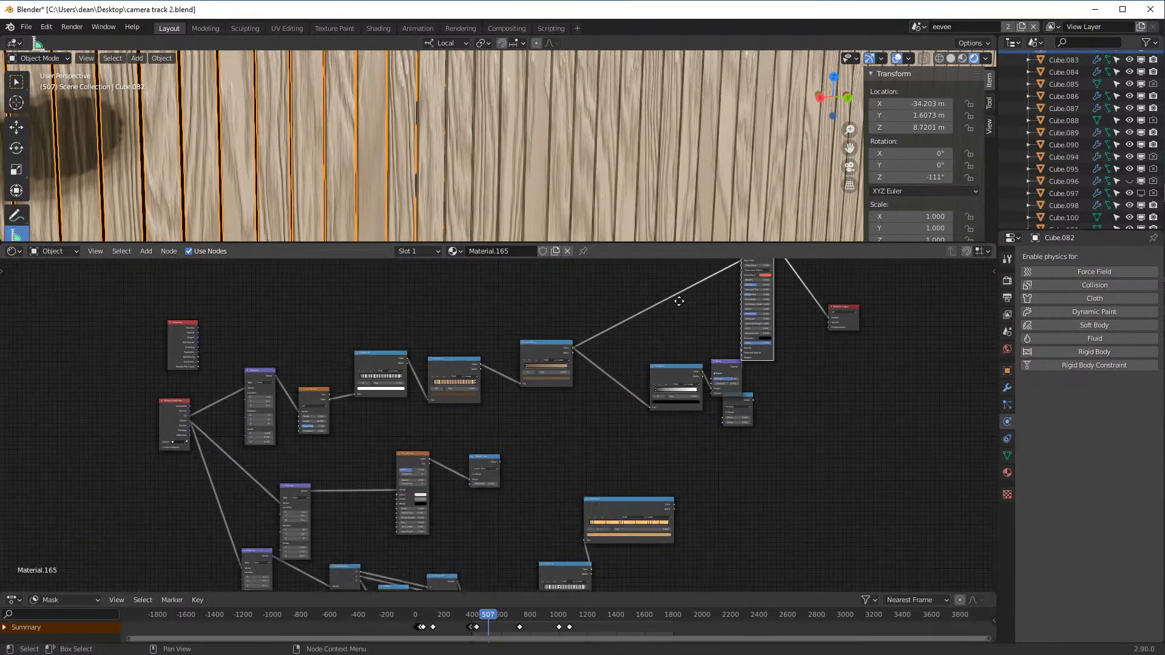
pyautogui.moveTo(662, 401)
pyautogui.mouseDown(button='middle')
pyautogui.moveTo(696, 297)
pyautogui.moveTo(677, 394)
pyautogui.mouseUp(button='middle')
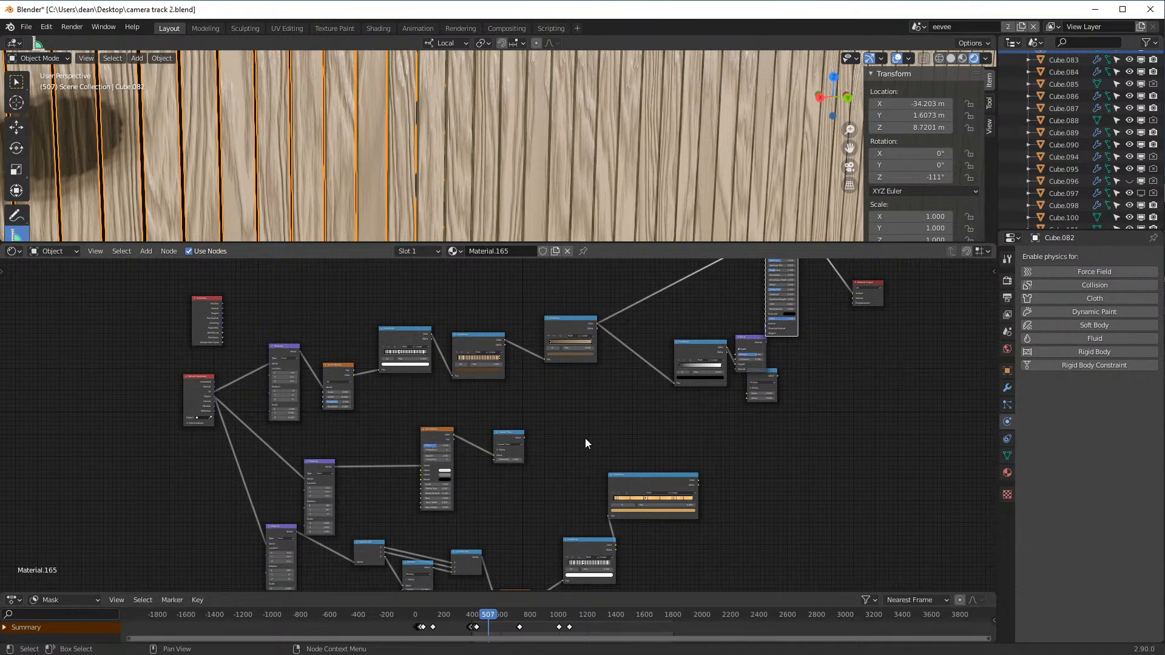
pyautogui.moveTo(878, 329); pyautogui.dragTo(848, 453, button='middle')
pyautogui.moveTo(716, 469); pyautogui.dragTo(718, 461)
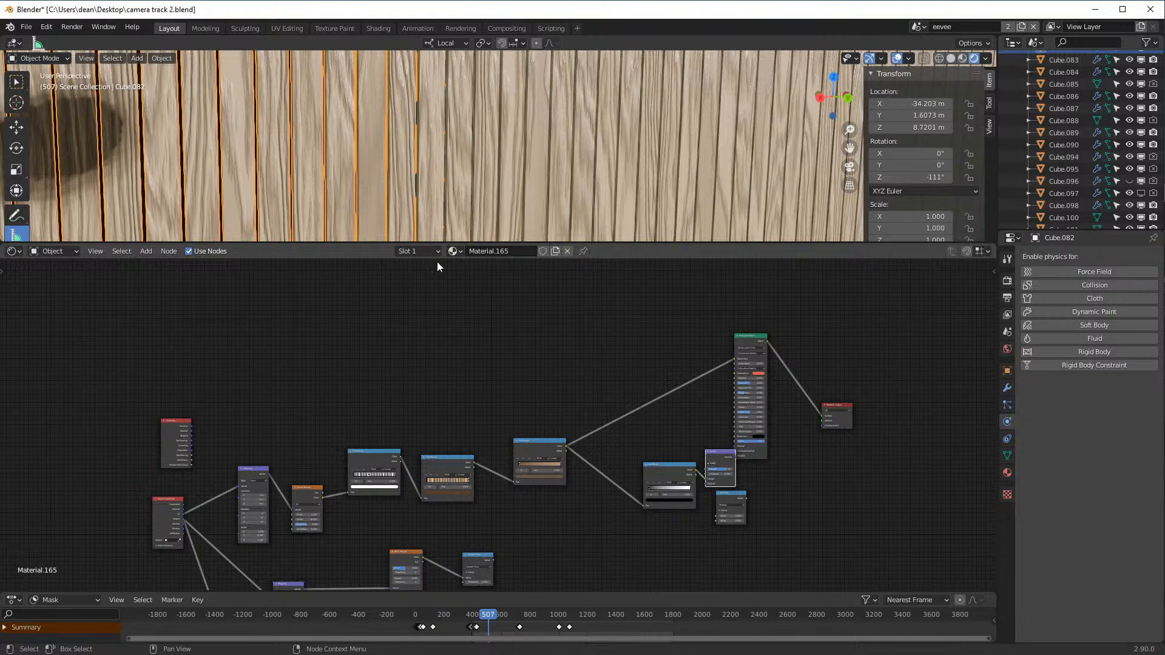
# - Enlarge the 3D viewport and look over the fence, concrete frames and drones across the whole scene
pyautogui.scroll(-3, 672, 183)
pyautogui.moveTo(704, 243); pyautogui.dragTo(704, 442)
pyautogui.scroll(-10, 676, 254)
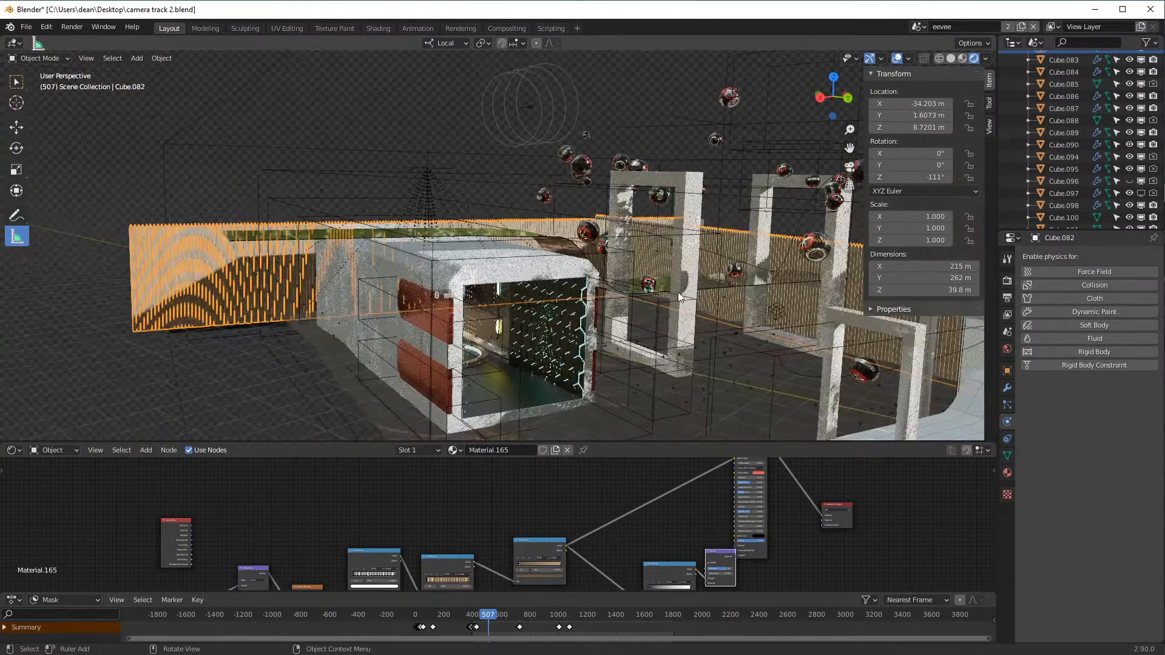
pyautogui.moveTo(666, 329); pyautogui.dragTo(632, 356, button='middle')
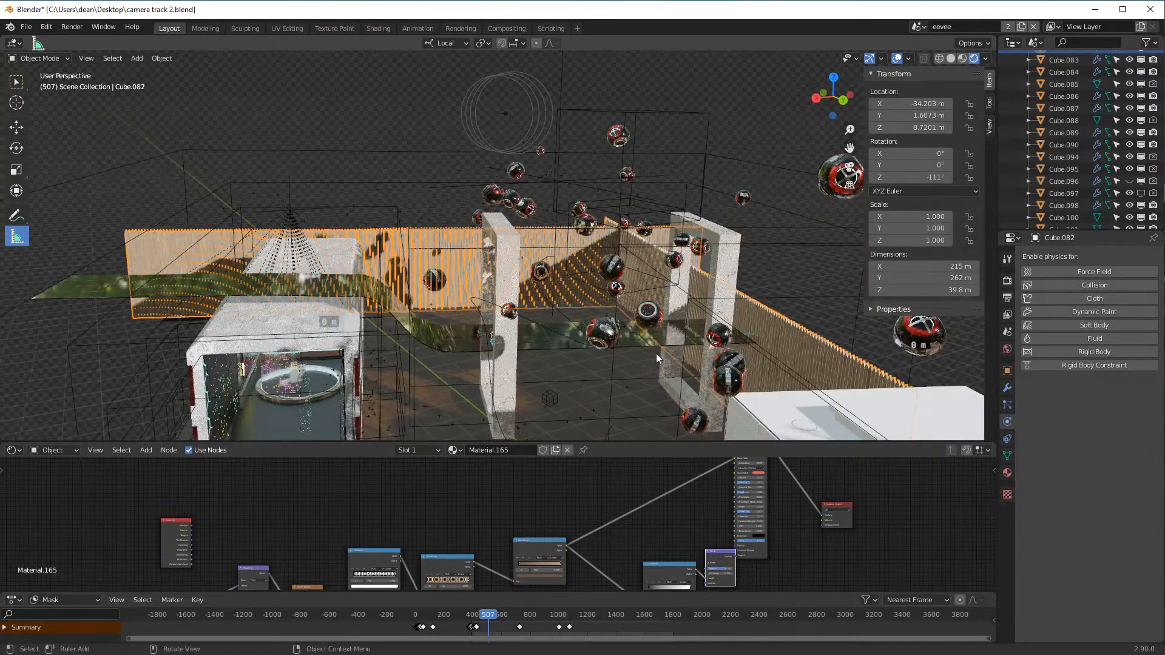
pyautogui.moveTo(545, 293); pyautogui.dragTo(530, 279, button='middle')
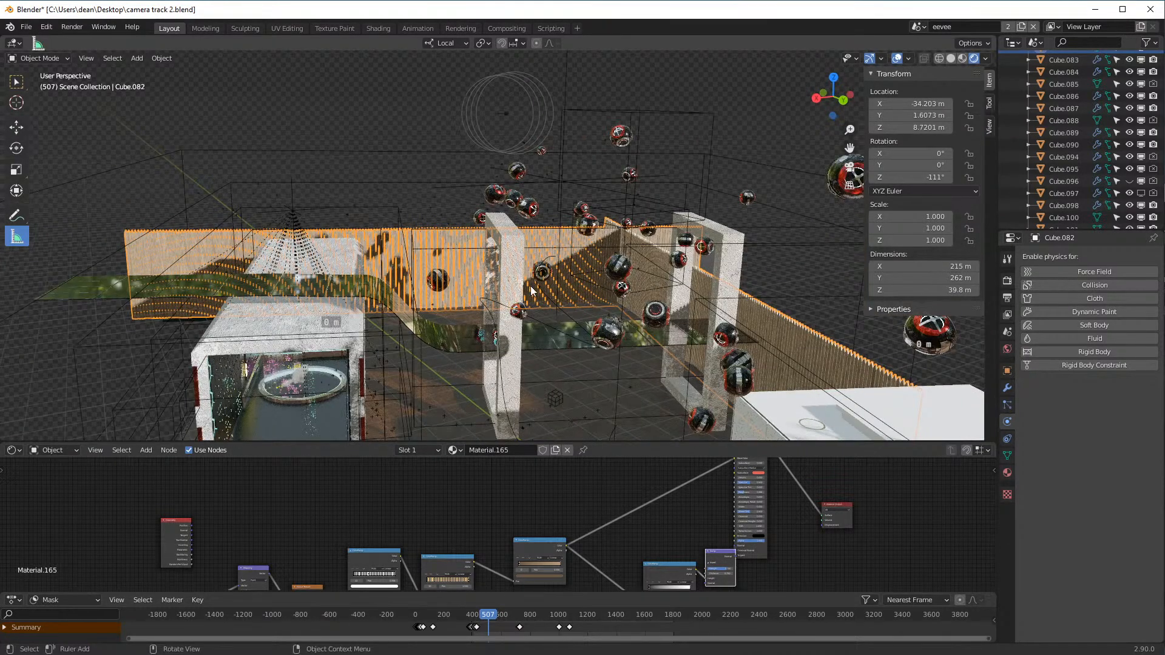
pyautogui.moveTo(560, 317); pyautogui.dragTo(578, 308, button='middle')
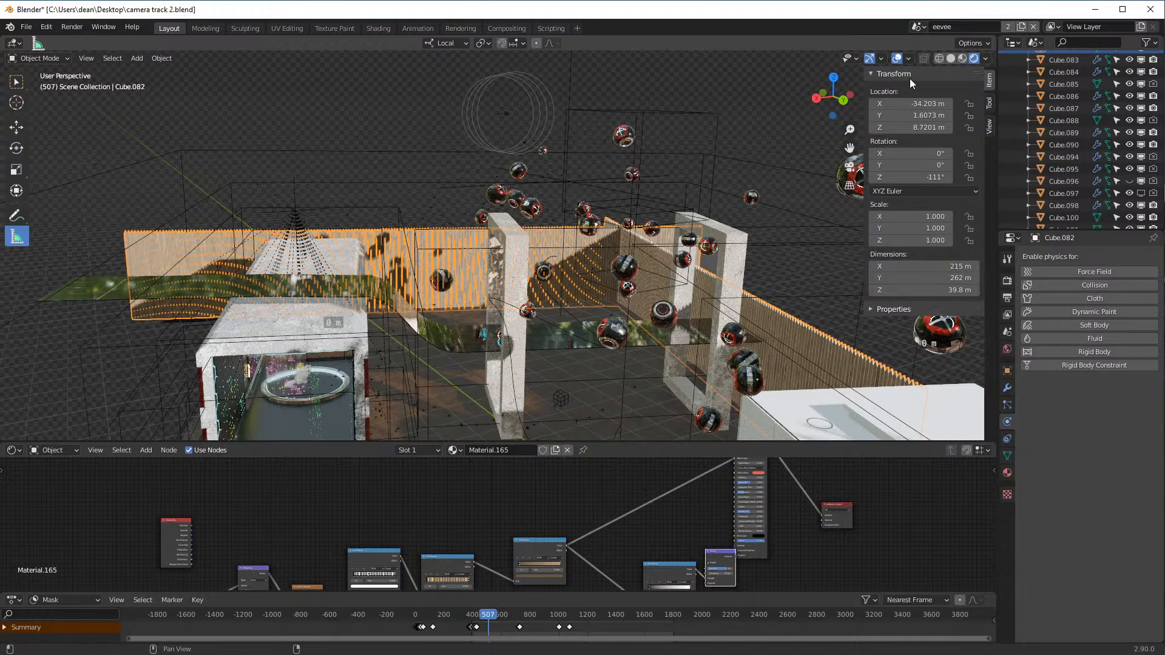
# - Try Wireframe viewport shading, settle on Solid, and view the scene from the opposite side
pyautogui.click(939, 59)
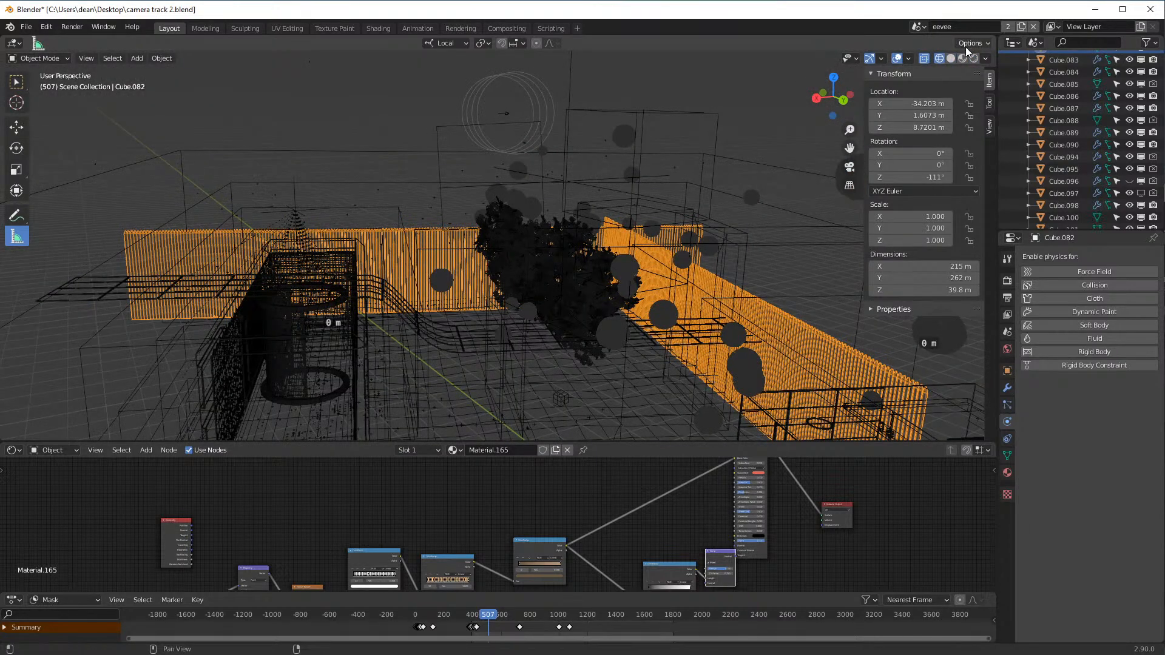
pyautogui.click(951, 59)
pyautogui.moveTo(691, 254); pyautogui.dragTo(159, 228, button='middle')
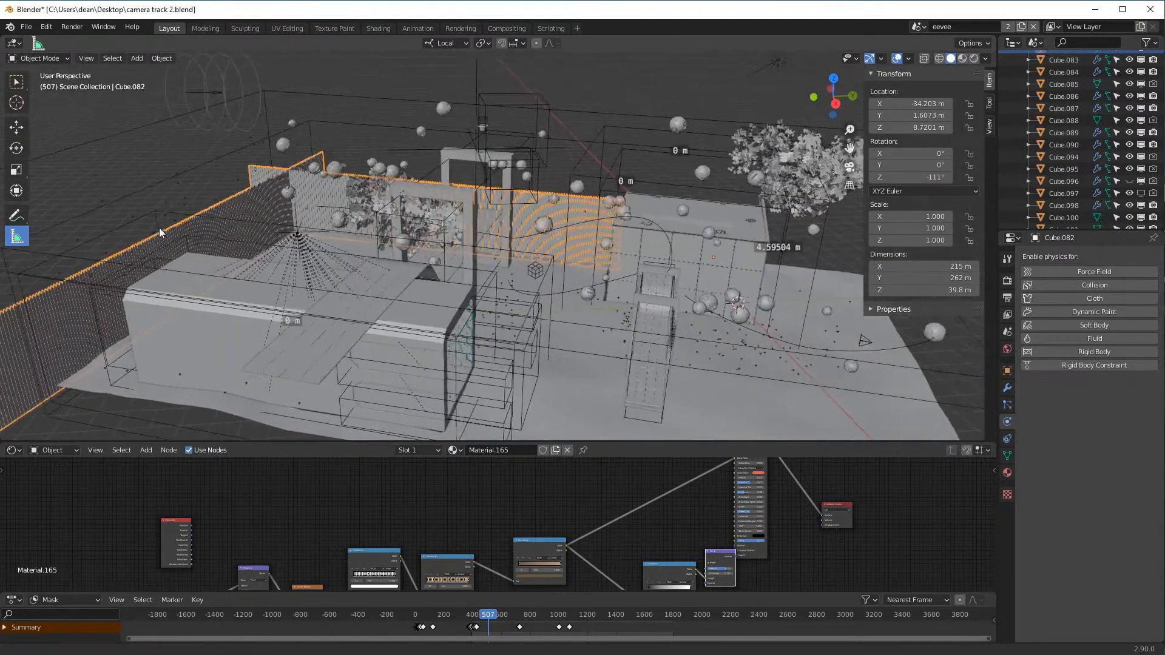
# - Select a drone hovering in front of the fence and check its material slots and the list of available materials
pyautogui.scroll(6, 593, 257)
pyautogui.click(712, 140)
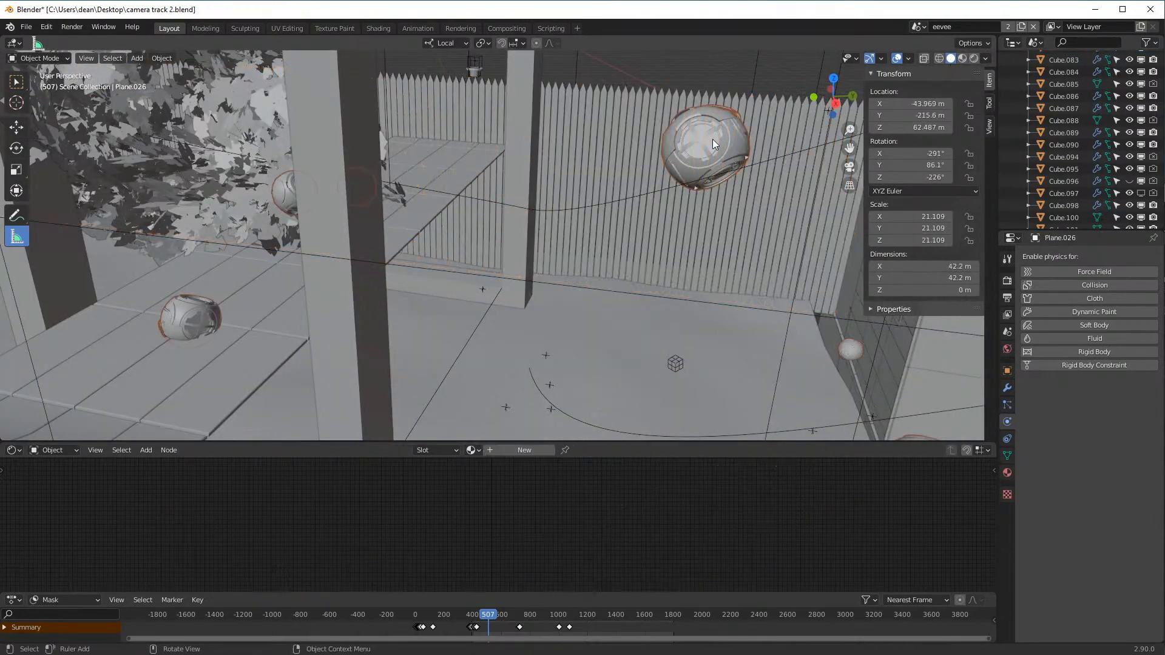
pyautogui.moveTo(734, 139); pyautogui.dragTo(578, 247, button='middle')
pyautogui.moveTo(491, 443); pyautogui.dragTo(491, 222)
pyautogui.click(1007, 472)
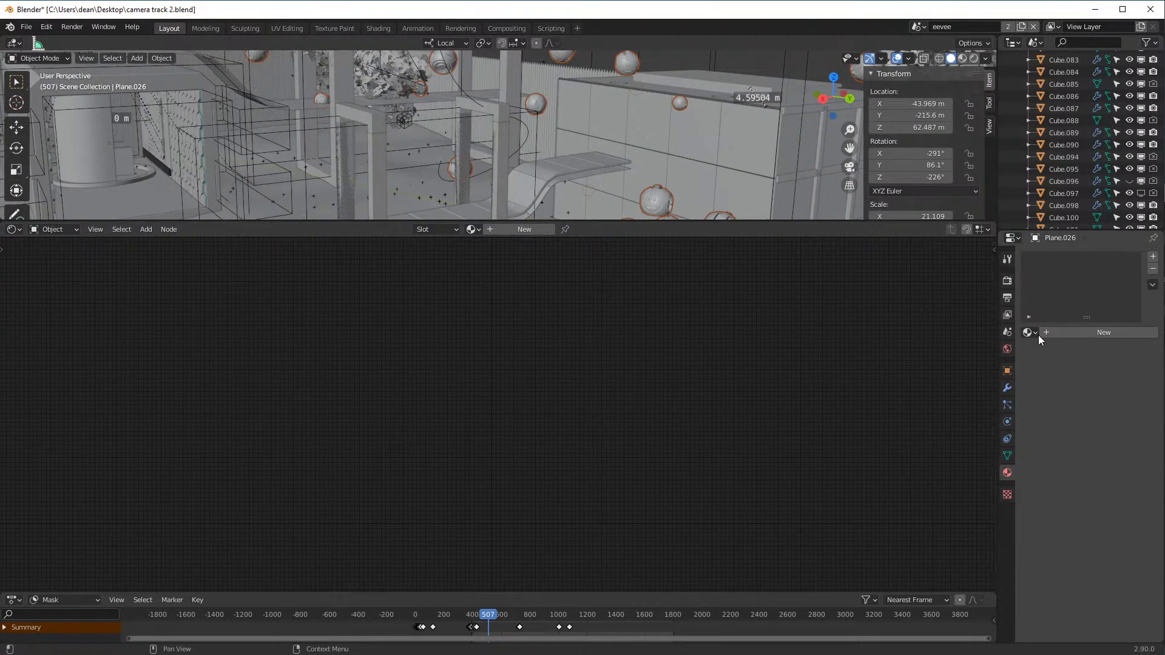
pyautogui.click(1029, 333)
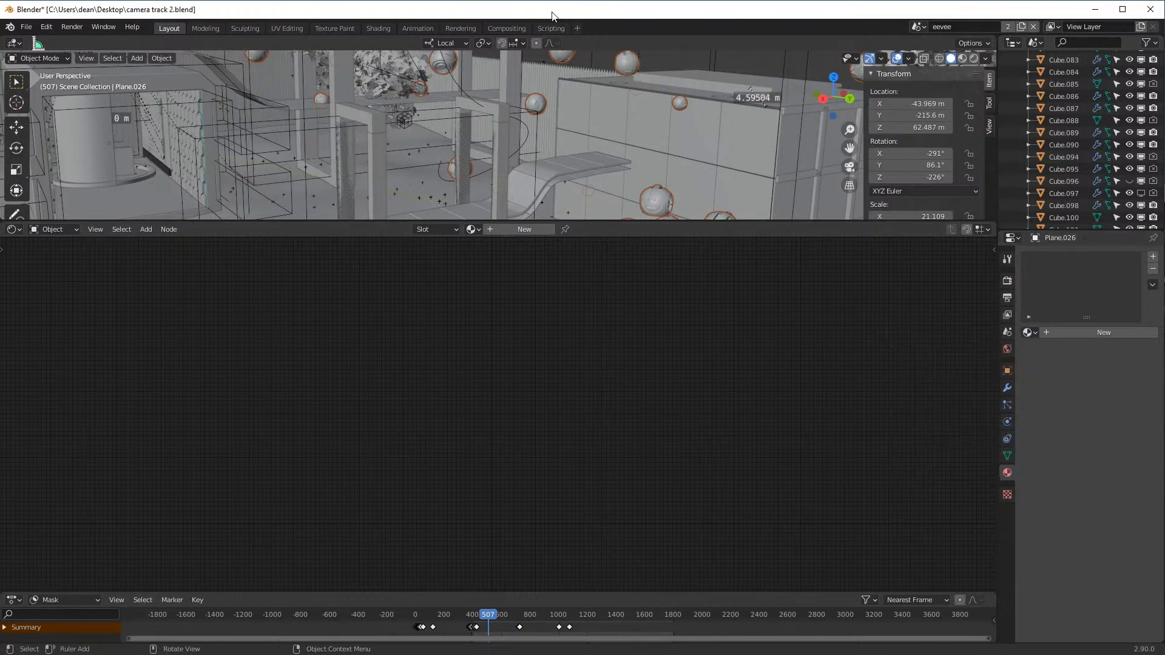
# - Select the single drone standing apart from the scene and bring up its scratched red metal node tree
pyautogui.scroll(2, 657, 149)
pyautogui.scroll(-8, 698, 164)
pyautogui.moveTo(712, 170)
pyautogui.mouseDown(button='middle')
pyautogui.moveTo(713, 182)
pyautogui.moveTo(693, 178)
pyautogui.mouseUp(button='middle')
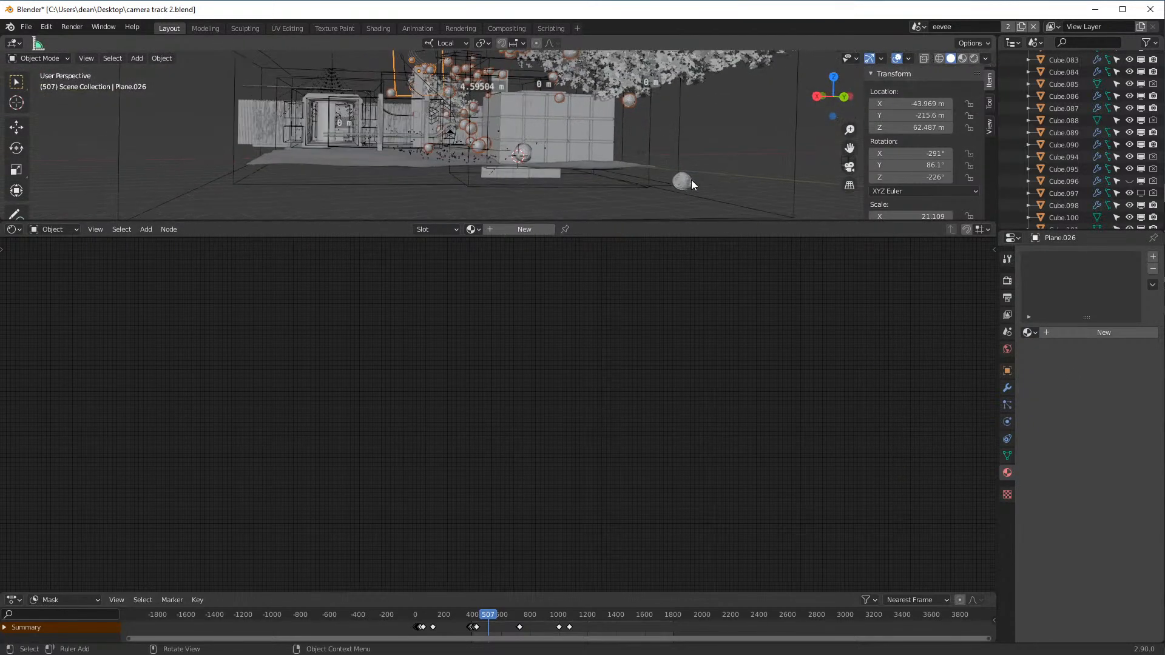
pyautogui.click(690, 183)
pyautogui.scroll(2, 755, 361)
pyautogui.scroll(1, 749, 374)
pyautogui.moveTo(711, 386); pyautogui.dragTo(633, 278, button='middle')
# - Enlarge the 3D viewport and examine the separate drone up close and in relation to the scene
pyautogui.moveTo(715, 173); pyautogui.dragTo(609, 186, button='middle')
pyautogui.keyDown('shift'); pyautogui.moveTo(609, 186); pyautogui.dragTo(725, 108, button='middle'); pyautogui.keyUp('shift')
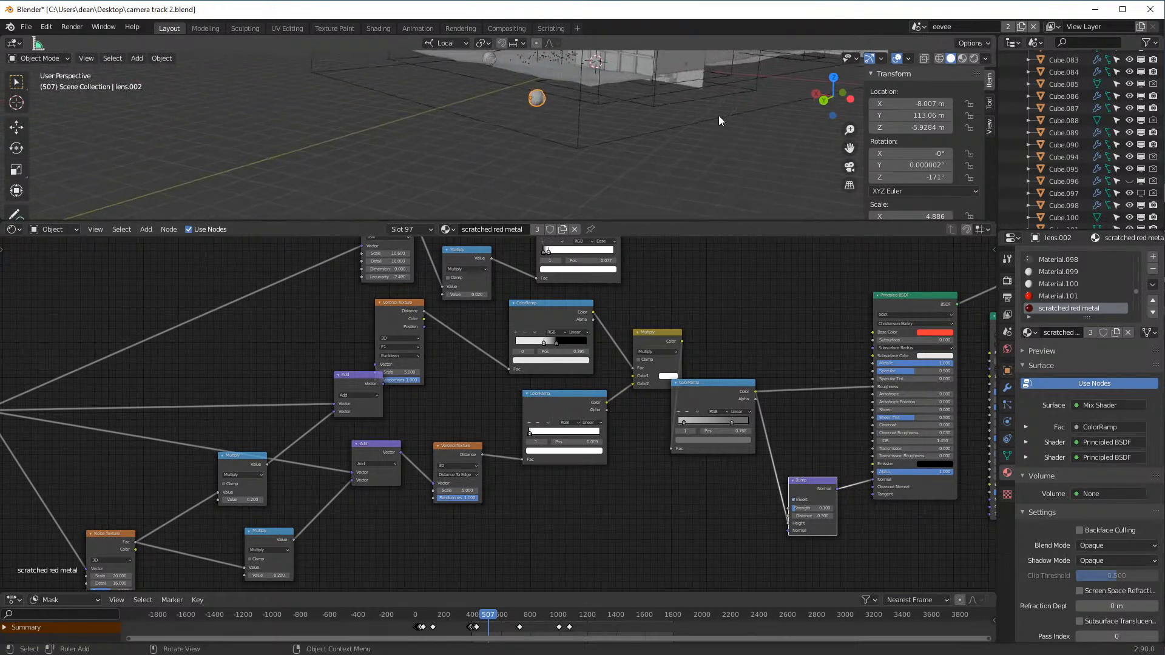
pyautogui.moveTo(706, 221); pyautogui.dragTo(703, 336)
pyautogui.scroll(4, 663, 201)
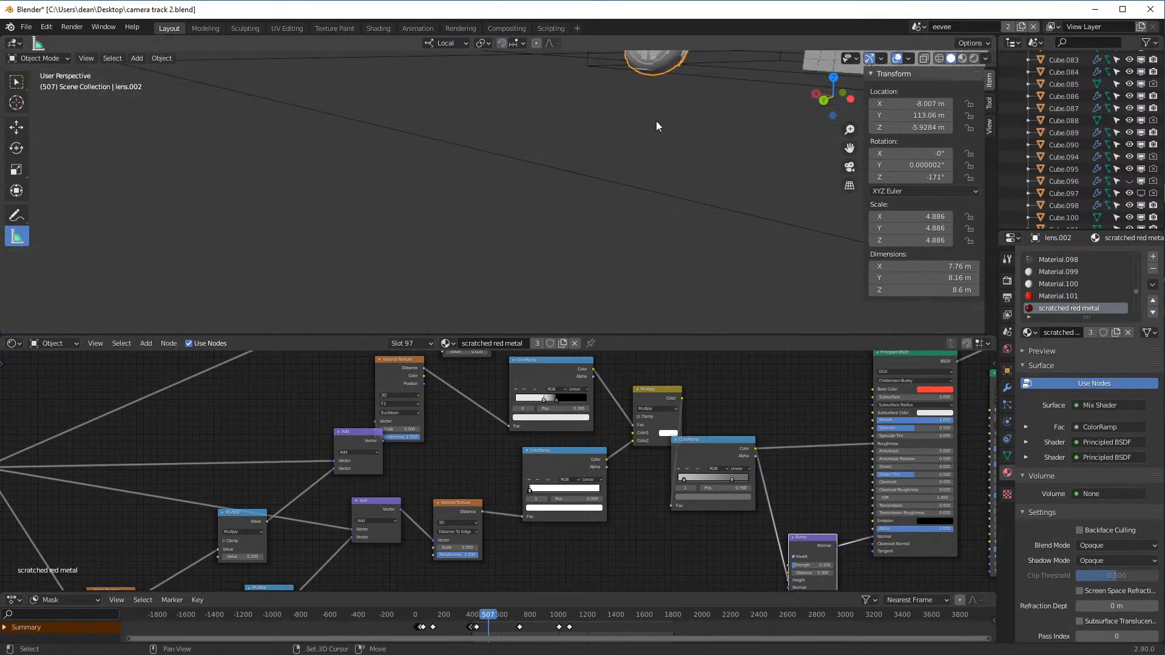
pyautogui.keyDown('shift'); pyautogui.moveTo(655, 126); pyautogui.dragTo(592, 203, button='middle'); pyautogui.keyUp('shift')
pyautogui.scroll(5, 573, 233)
pyautogui.keyDown('shift'); pyautogui.moveTo(569, 249); pyautogui.dragTo(619, 210, button='middle'); pyautogui.keyUp('shift')
pyautogui.scroll(1, 654, 225)
pyautogui.scroll(-8, 511, 209)
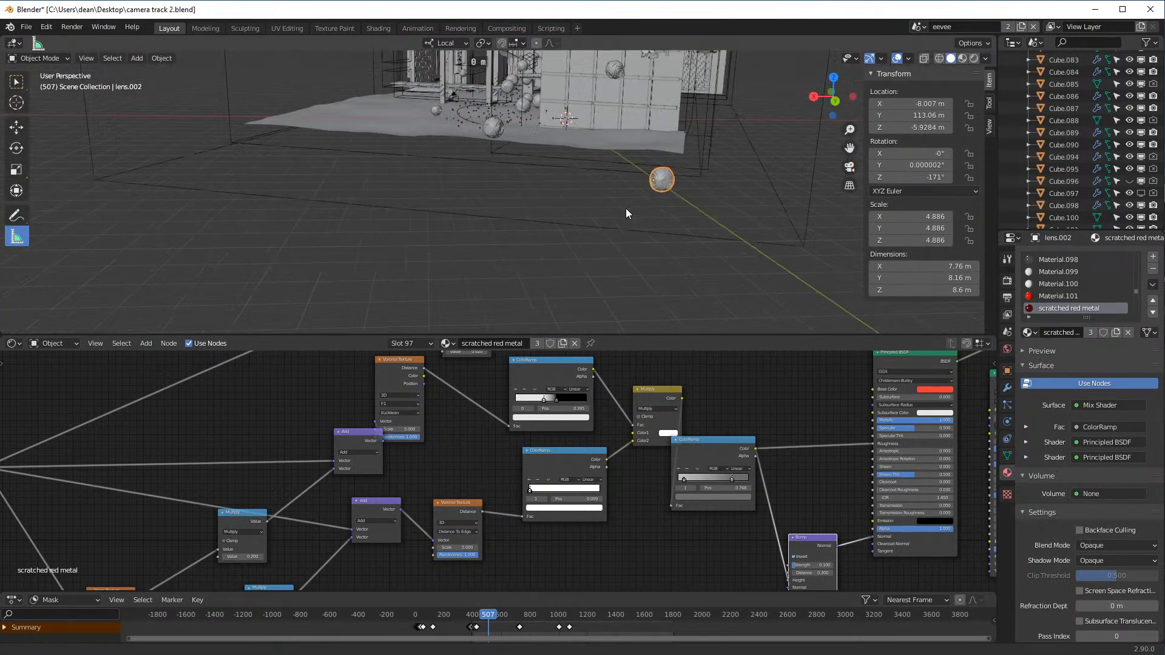
# - Display the separate drone in Rendered viewport shading and view its metal surfaces up close
pyautogui.keyDown('ctrl'); pyautogui.moveTo(544, 233); pyautogui.dragTo(964, 51, button='middle'); pyautogui.keyUp('ctrl')
pyautogui.click(974, 59)
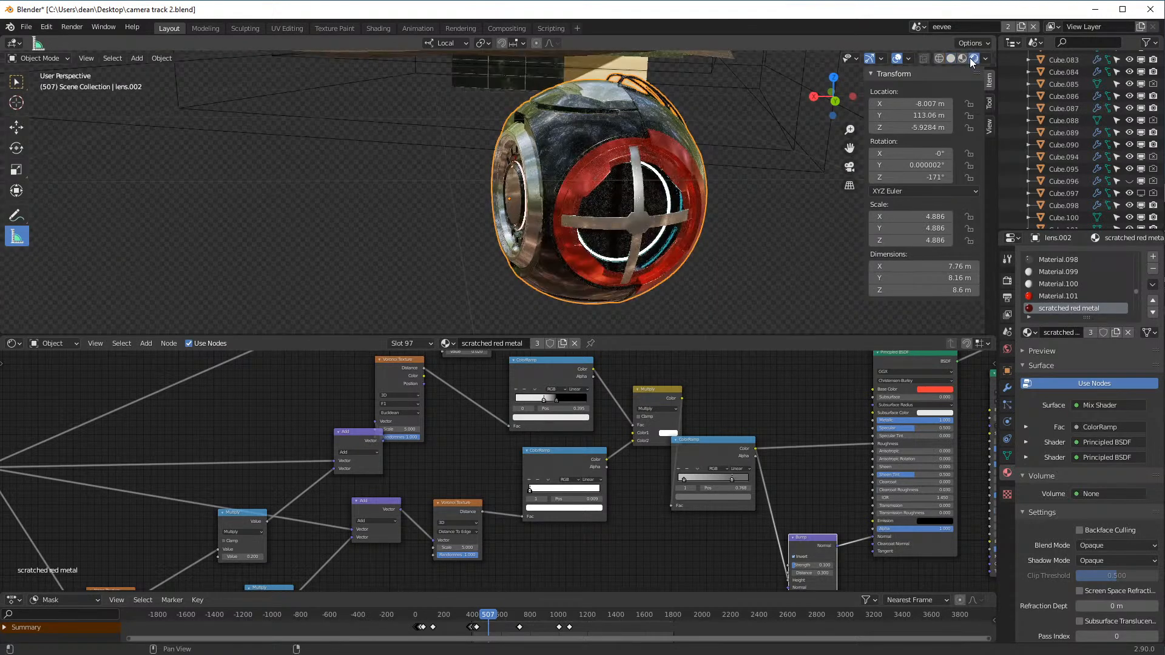
pyautogui.scroll(6, 764, 203)
pyautogui.scroll(-5, 765, 198)
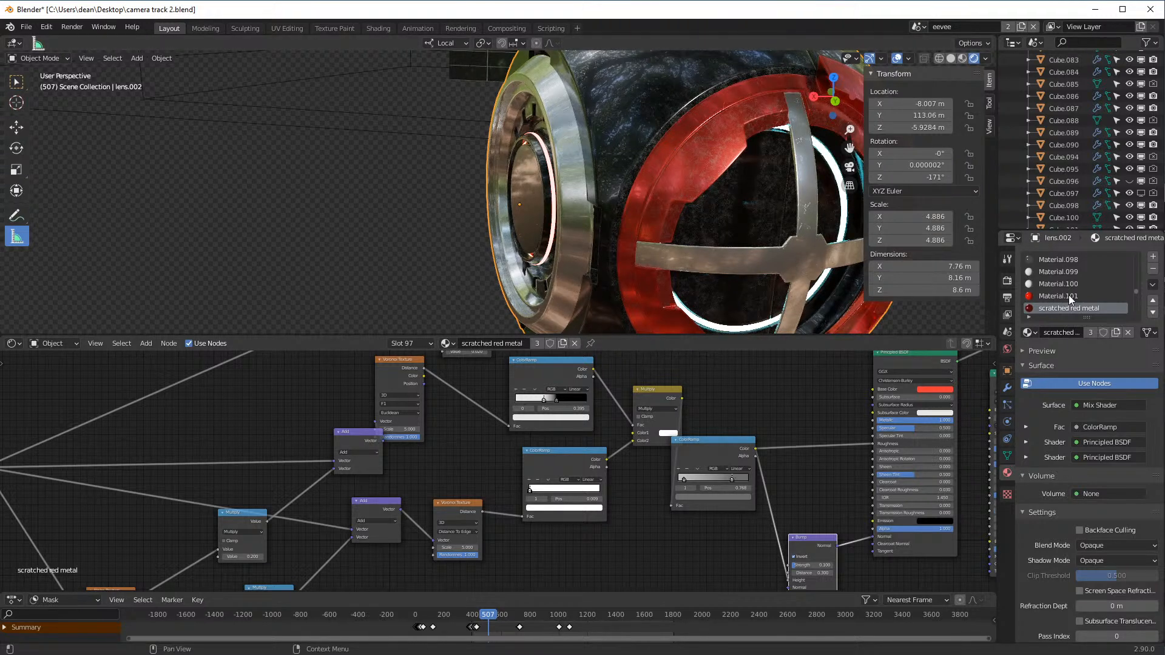
# - Examine the scratched red metal node tree as a whole, including its texture, color ramp and Principled BSDF nodes
pyautogui.scroll(-4, 807, 388)
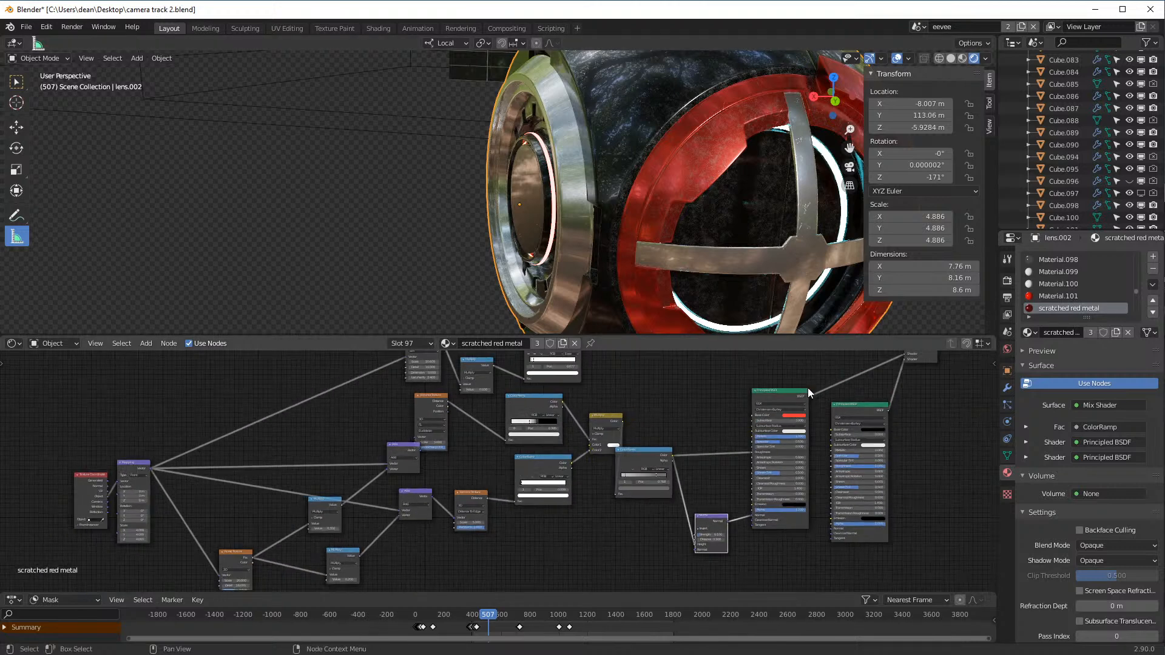
pyautogui.moveTo(632, 428); pyautogui.dragTo(632, 428, button='middle')
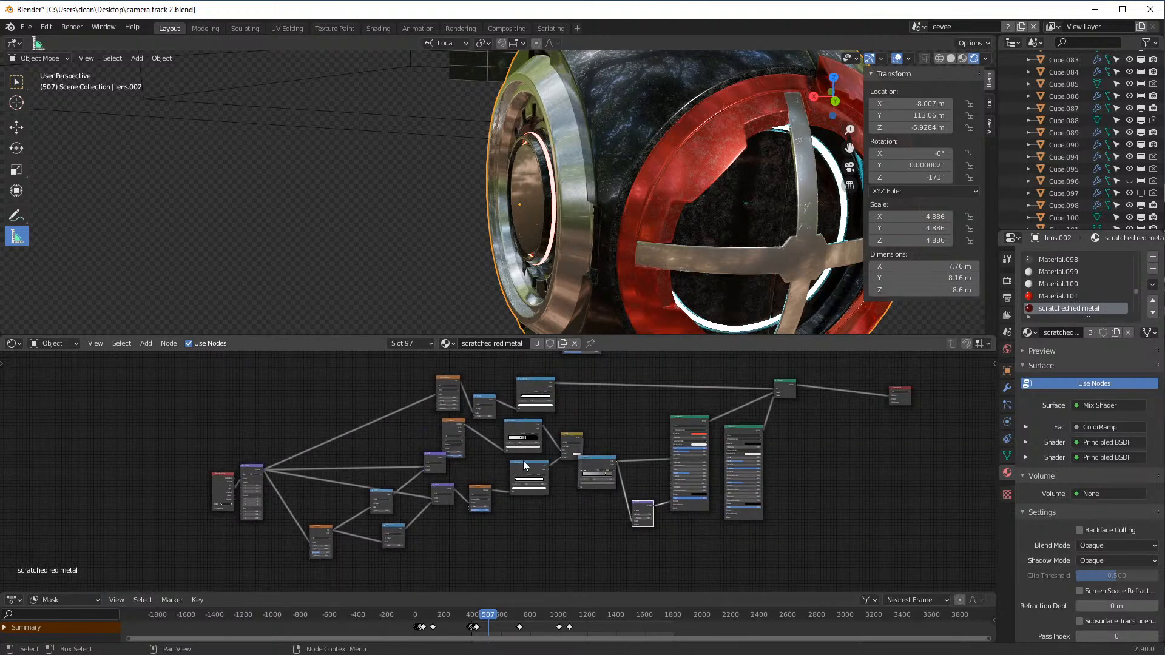
pyautogui.scroll(3, 636, 405)
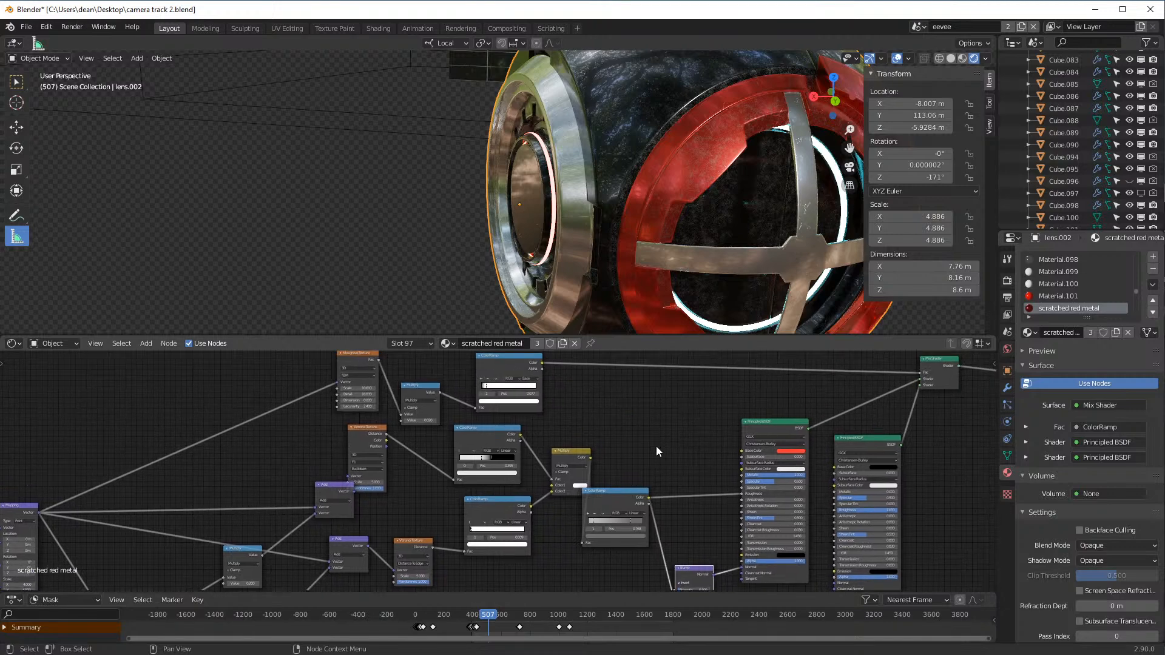
pyautogui.scroll(5, 679, 211)
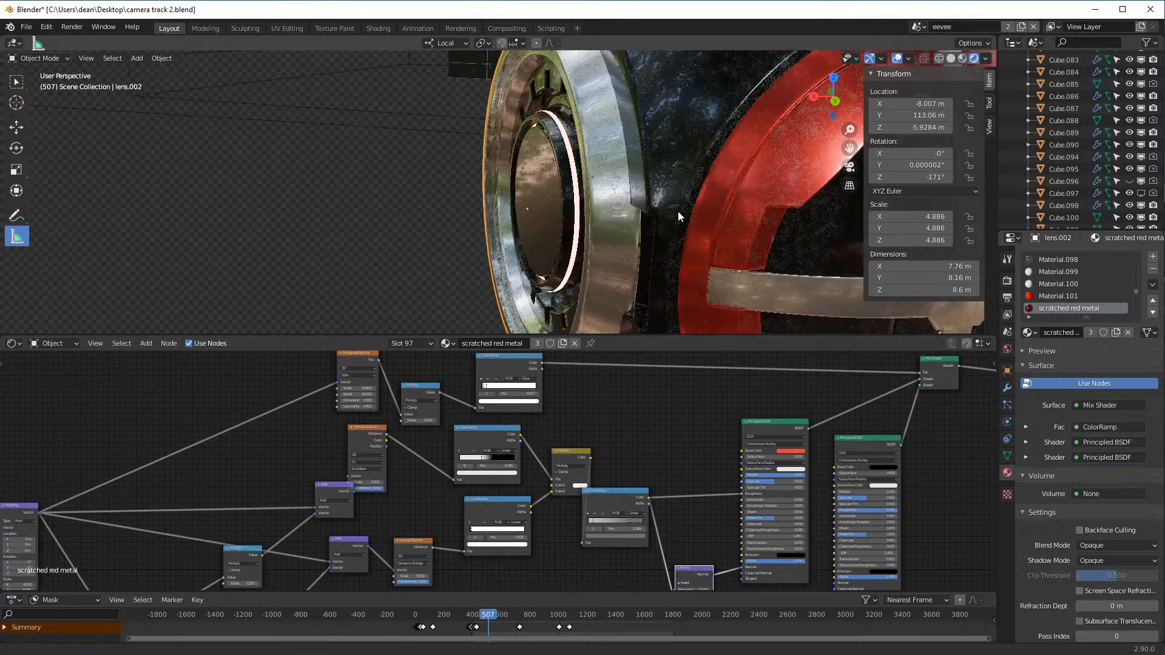
# - Inspect the scratches and wear on the drone's dark shell, cables, top plate and red ring at close range
pyautogui.scroll(10, 678, 210)
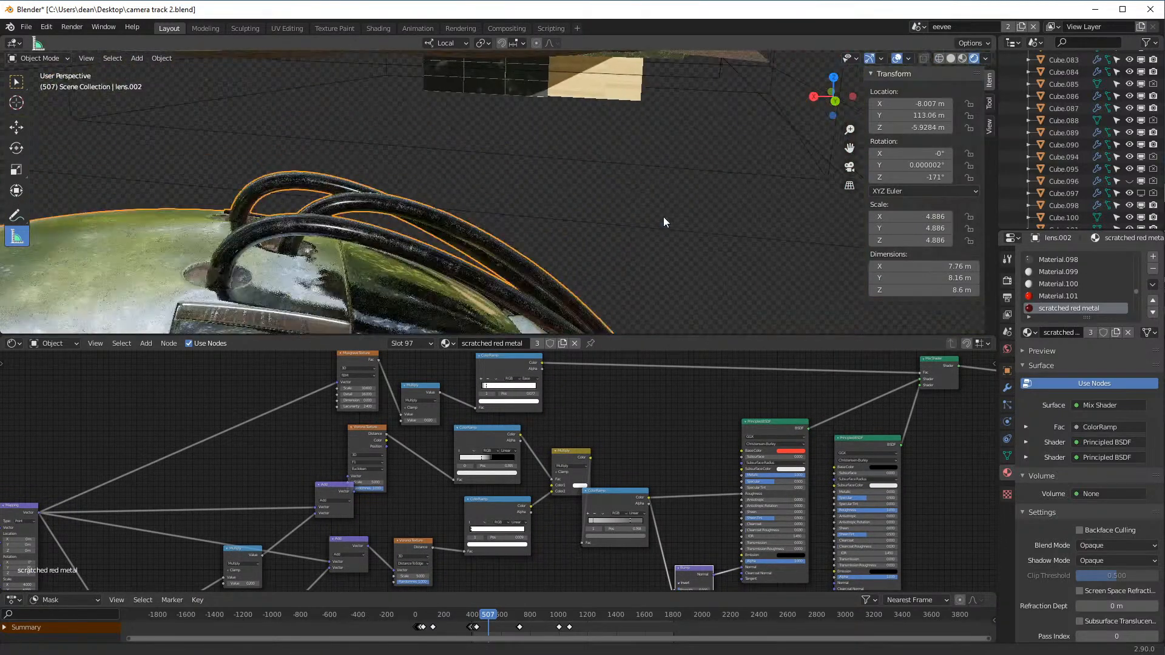
pyautogui.scroll(-5, 674, 208)
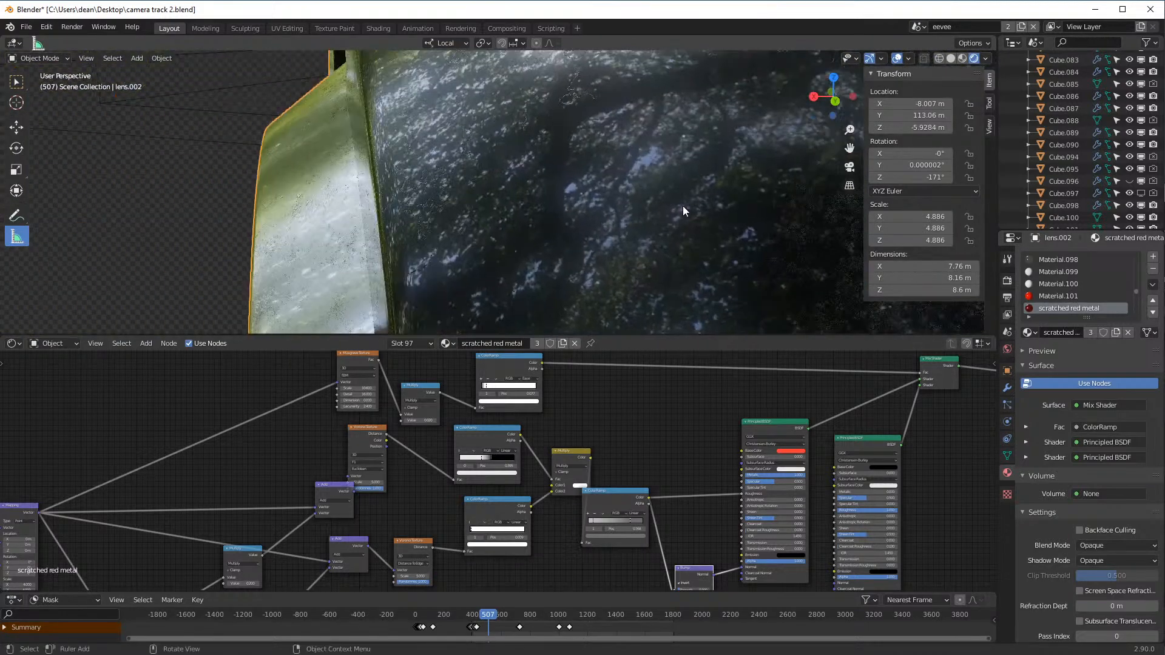
pyautogui.scroll(-4, 673, 208)
pyautogui.scroll(8, 674, 209)
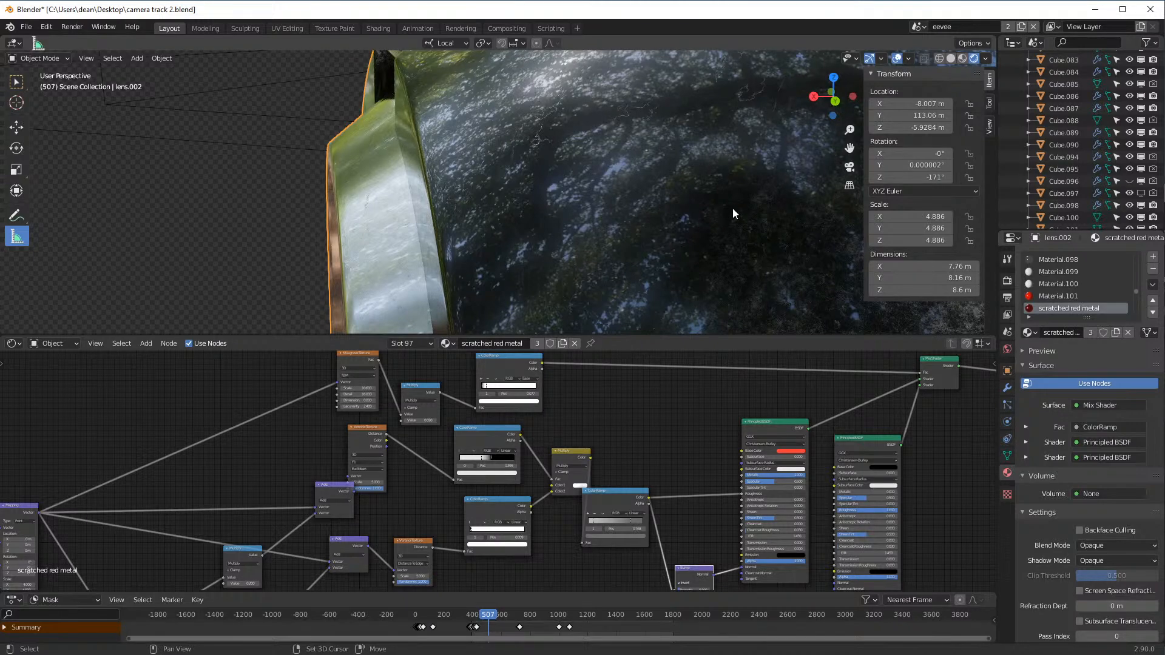
pyautogui.scroll(-6, 731, 214)
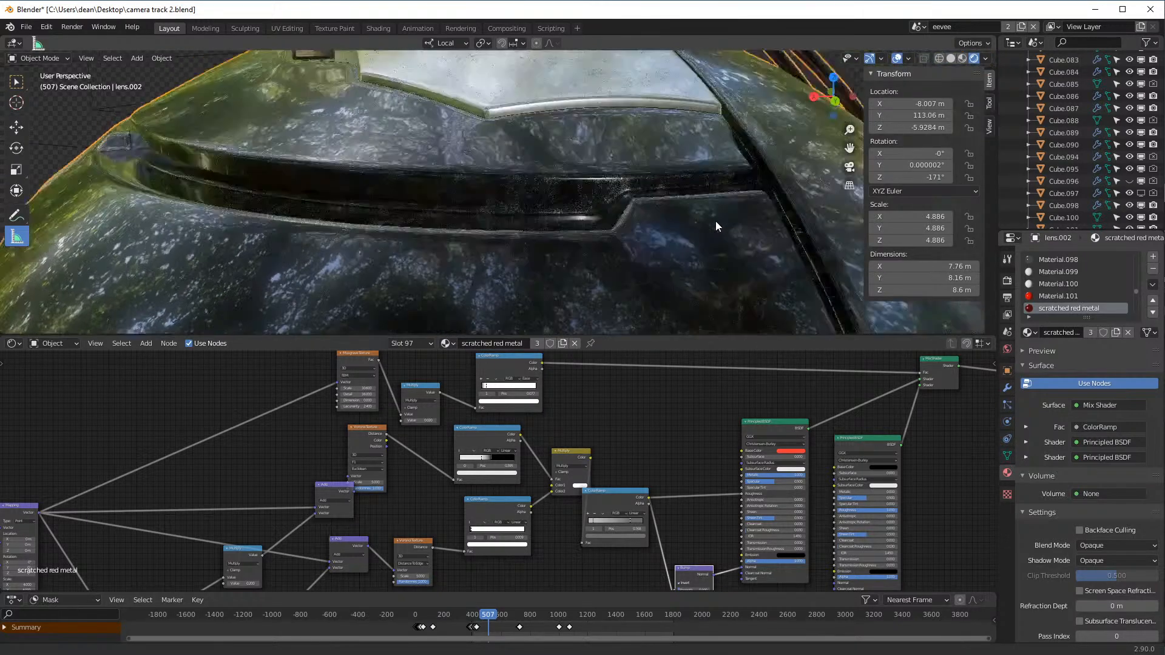
pyautogui.scroll(8, 722, 220)
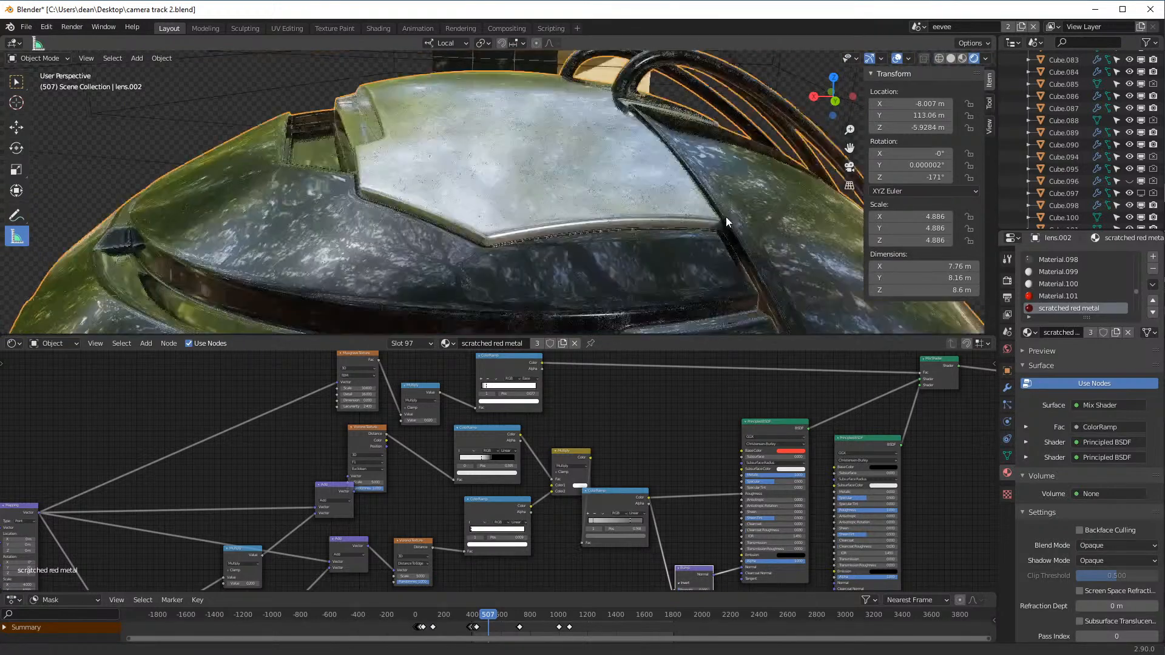
pyautogui.scroll(-5, 729, 208)
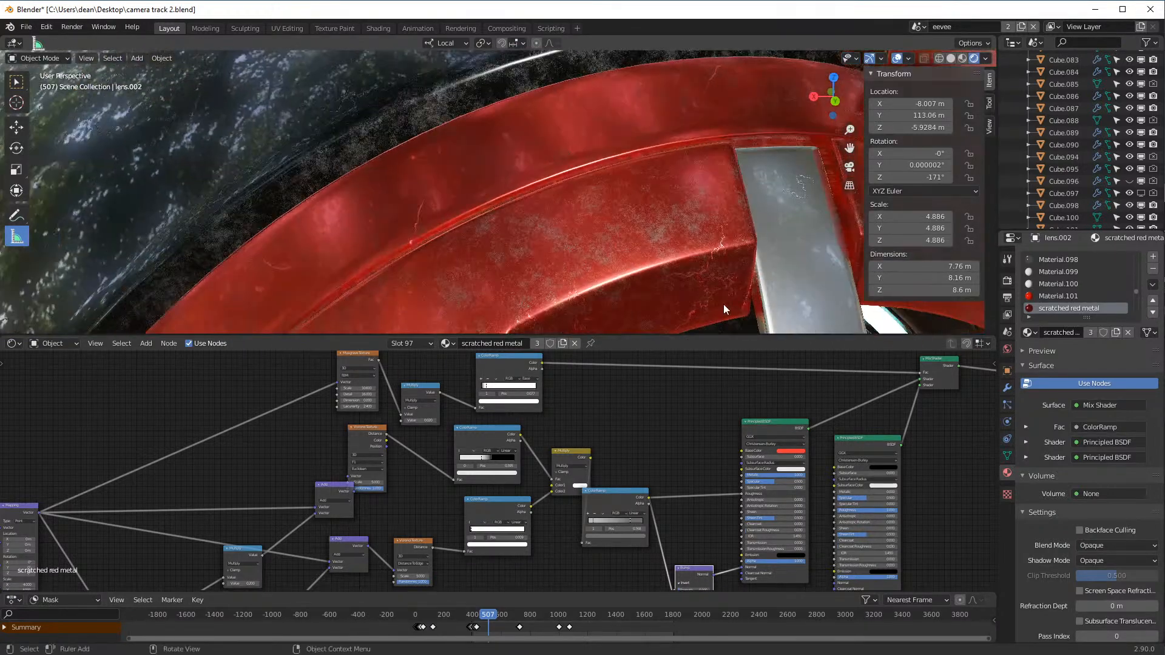
# - Enlarge the 3D viewport over the node editor and examine the whole drone and the worn paint on its red ring
pyautogui.moveTo(709, 336); pyautogui.dragTo(709, 521)
pyautogui.moveTo(693, 363); pyautogui.dragTo(694, 318, button='middle')
pyautogui.scroll(-8, 692, 316)
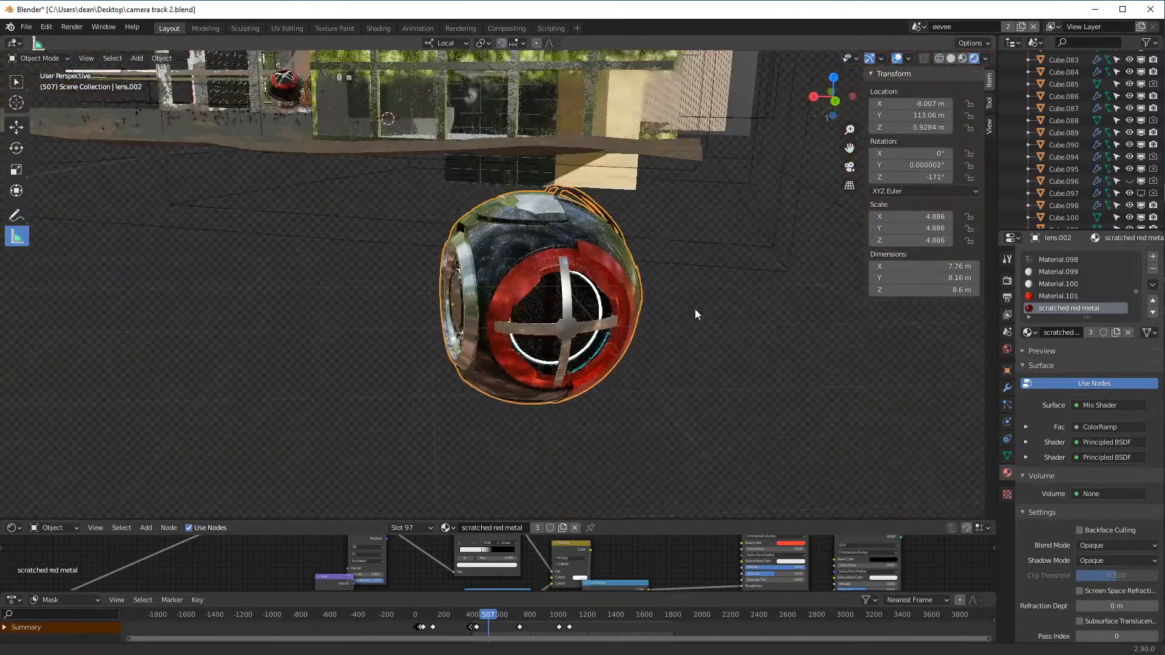
pyautogui.scroll(6, 695, 310)
pyautogui.scroll(2, 698, 304)
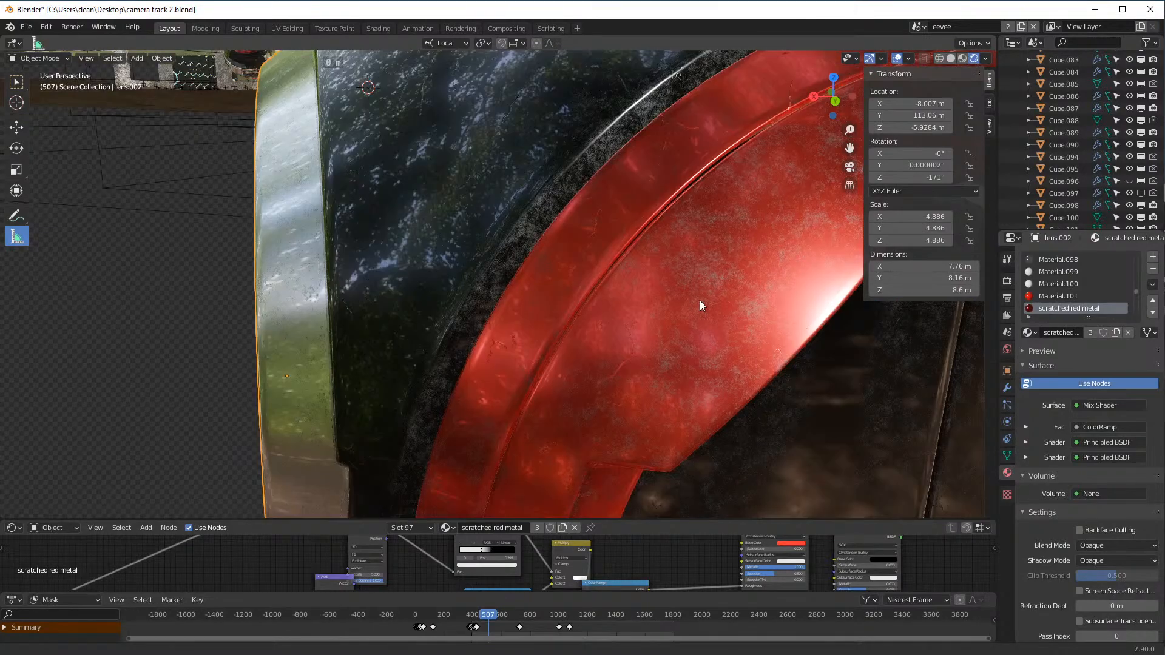
# - Orbit to the drone's lens side and examine the metal rim, the glowing ring and the scratched shell around it
pyautogui.scroll(-10, 700, 301)
pyautogui.scroll(-4, 673, 305)
pyautogui.moveTo(593, 299); pyautogui.dragTo(480, 275, button='middle')
pyautogui.scroll(6, 309, 294)
pyautogui.scroll(8, 473, 278)
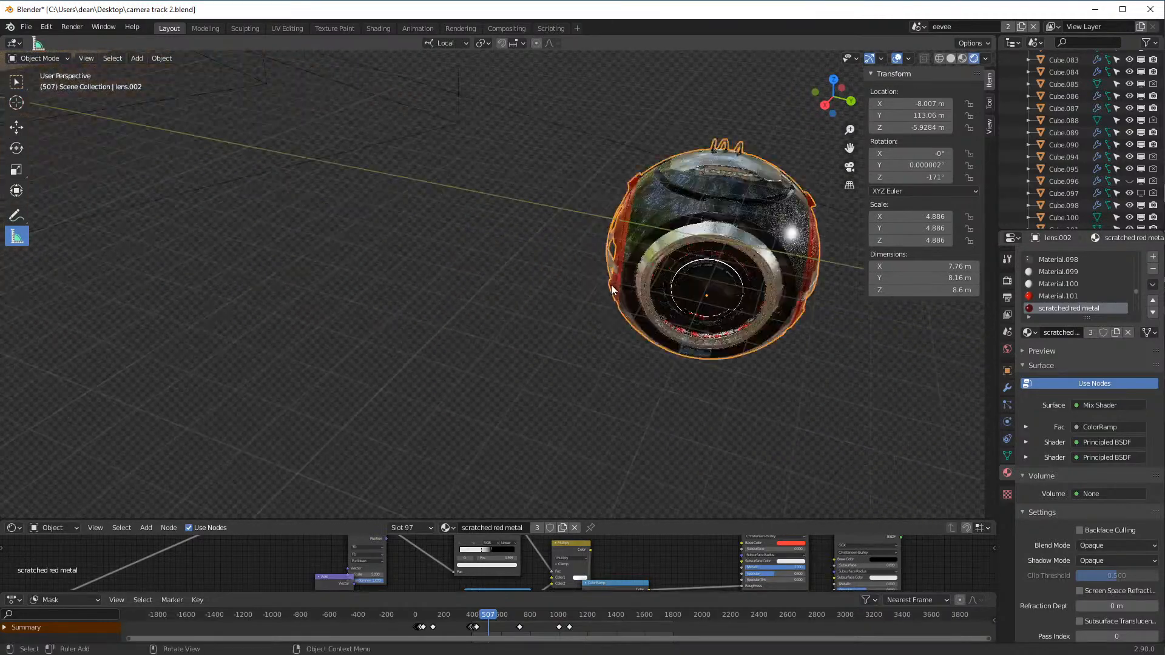
pyautogui.scroll(-3, 613, 335)
pyautogui.moveTo(621, 330); pyautogui.dragTo(582, 405, button='middle')
pyautogui.scroll(2, 607, 347)
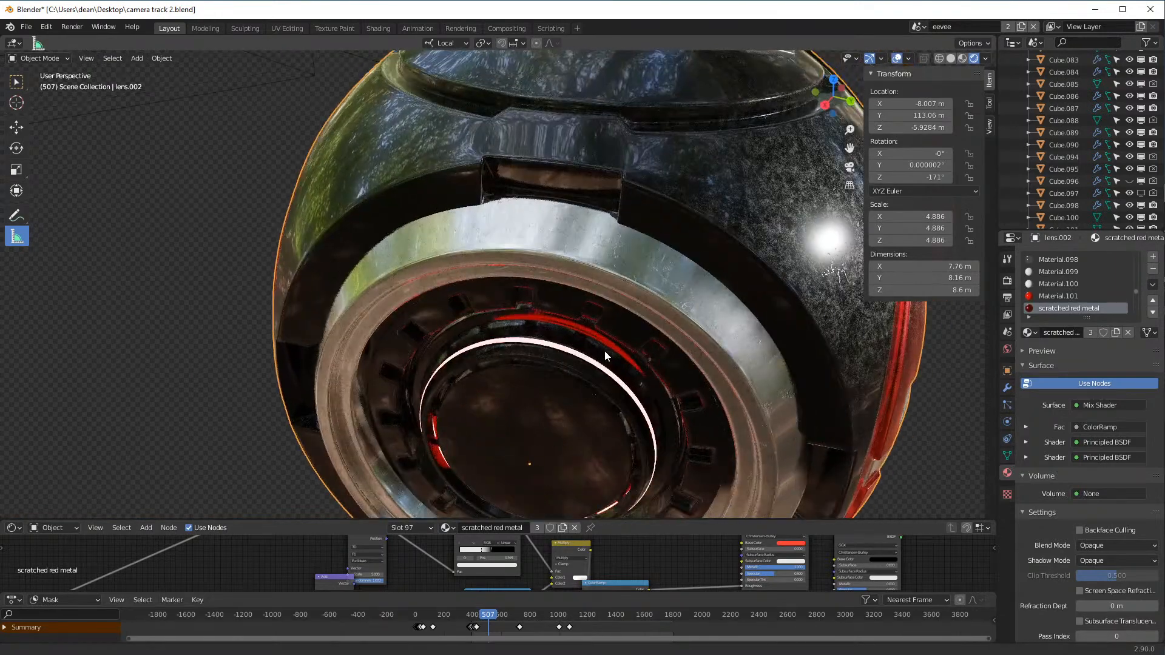
pyautogui.scroll(-5, 728, 326)
pyautogui.scroll(5, 724, 326)
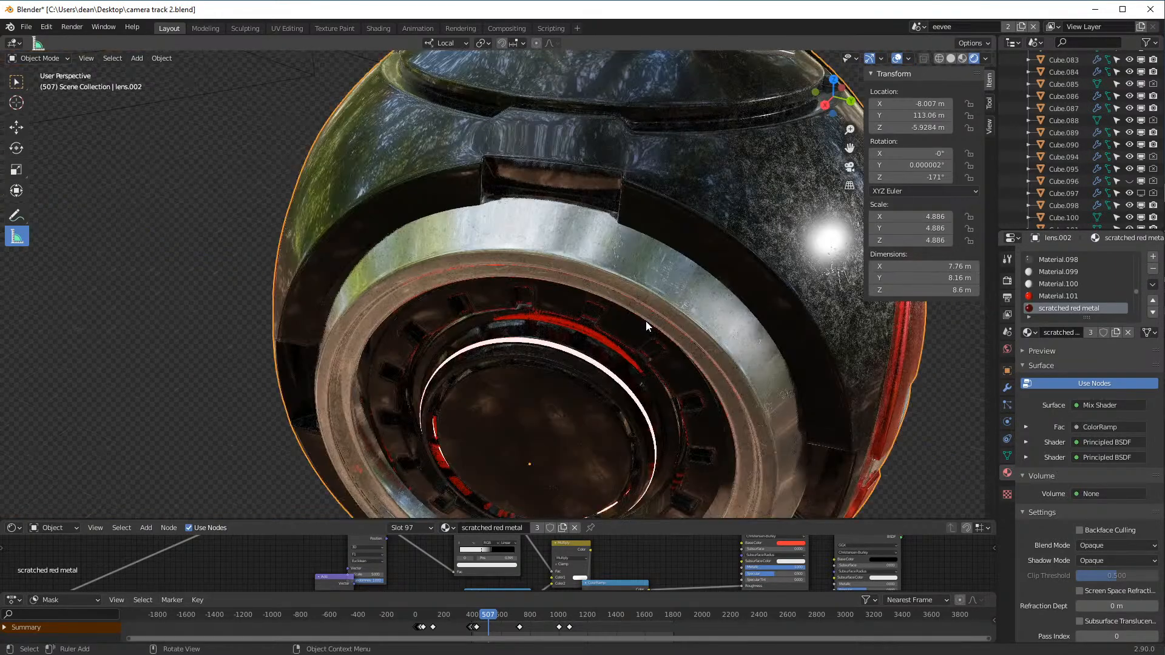
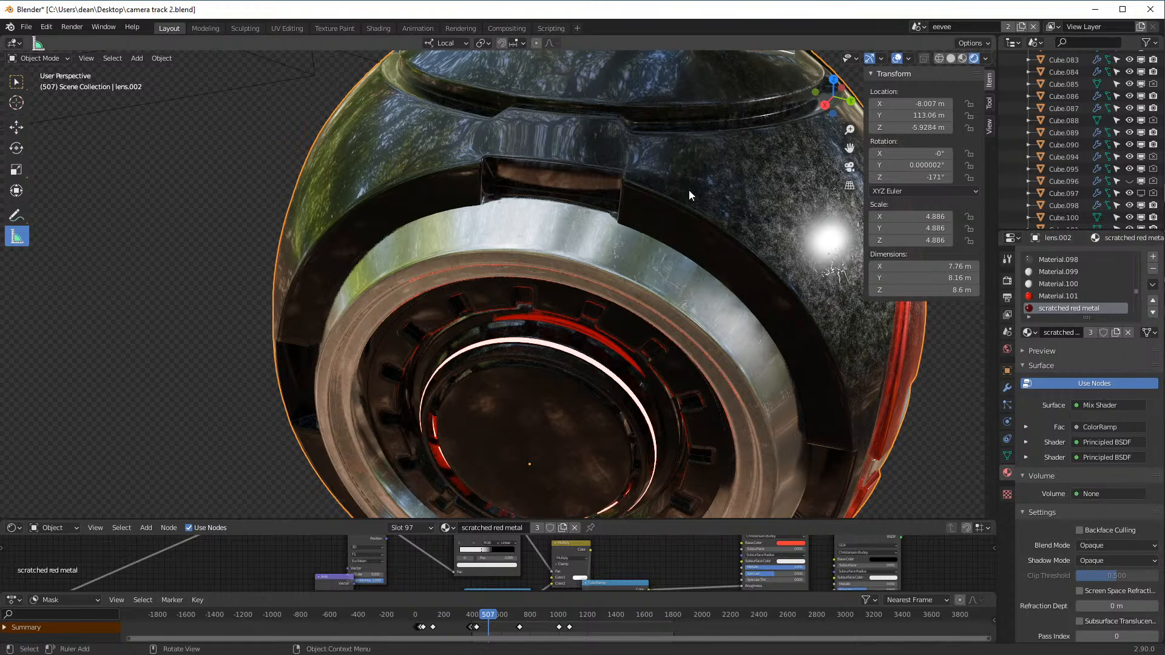
pyautogui.scroll(-6, 776, 278)
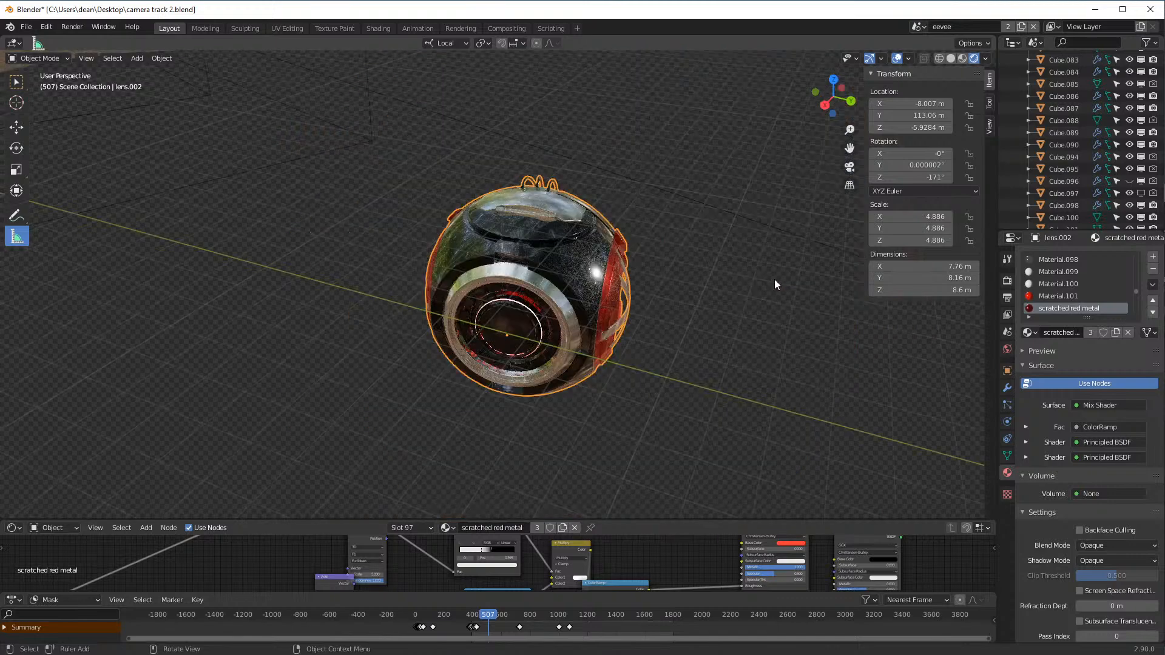
# - Change the viewport to Solid shading and survey the entire scene from above and from different sides
pyautogui.click(952, 58)
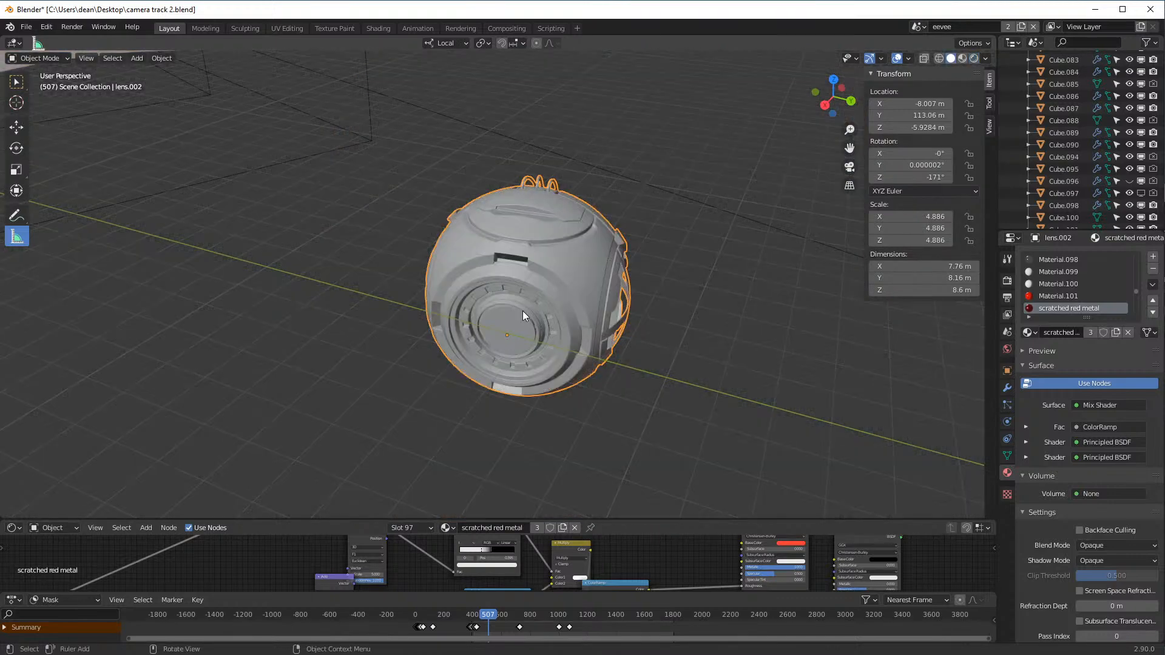
pyautogui.scroll(-5, 526, 305)
pyautogui.moveTo(519, 274)
pyautogui.mouseDown(button='middle')
pyautogui.moveTo(496, 286)
pyautogui.moveTo(489, 199)
pyautogui.moveTo(682, 367)
pyautogui.moveTo(589, 362)
pyautogui.moveTo(647, 345)
pyautogui.moveTo(665, 249)
pyautogui.moveTo(712, 269)
pyautogui.moveTo(538, 315)
pyautogui.mouseUp(button='middle')
pyautogui.moveTo(544, 347); pyautogui.dragTo(679, 218, button='middle')
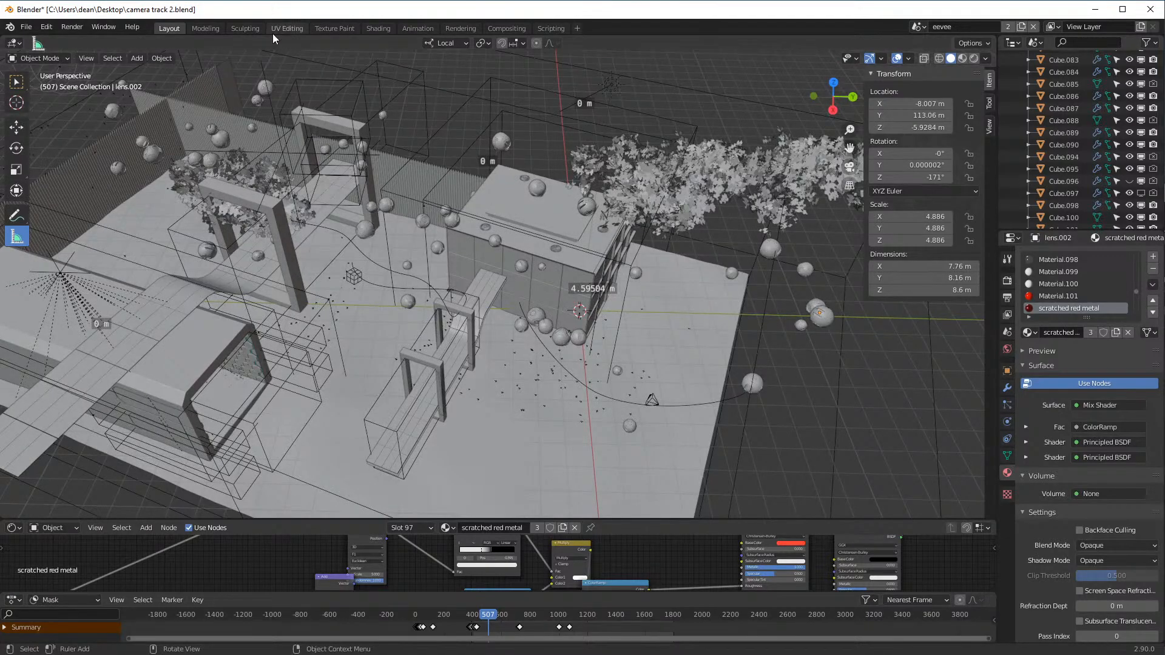
pyautogui.moveTo(653, 363); pyautogui.dragTo(538, 342, button='middle')
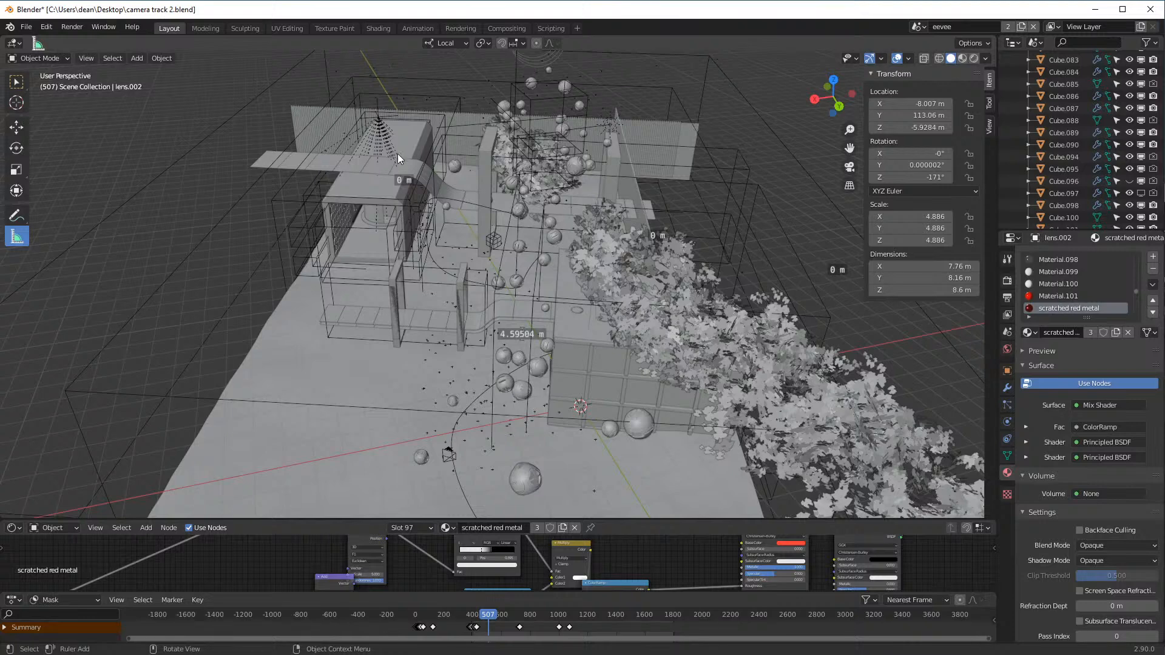
# - Look through the active camera, bring the full camera frame into view and display it in Rendered shading
pyautogui.click(85, 59)
pyautogui.moveTo(198, 181)
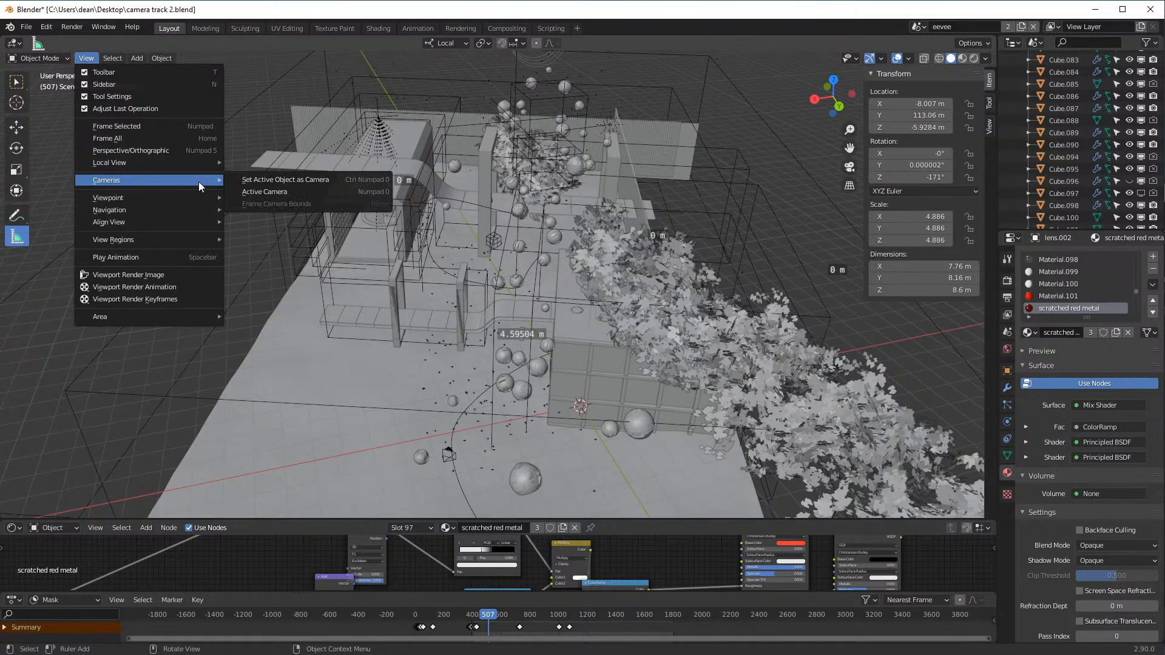
pyautogui.click(343, 192)
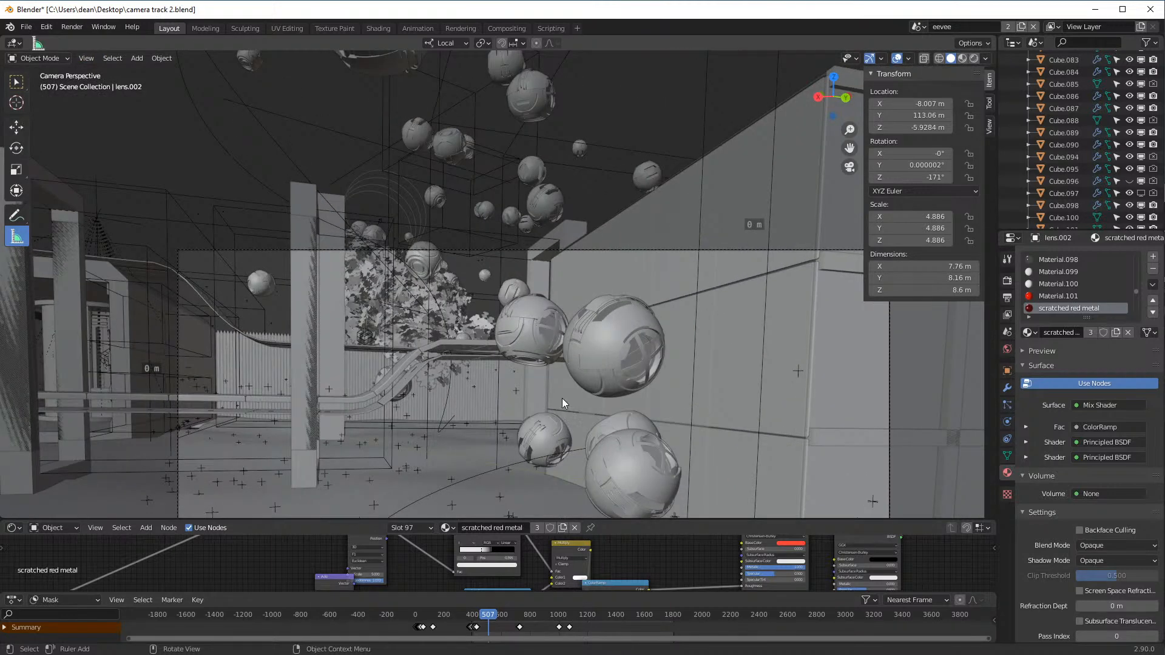
pyautogui.keyDown('shift'); pyautogui.moveTo(568, 407); pyautogui.dragTo(518, 253, button='middle'); pyautogui.keyUp('shift')
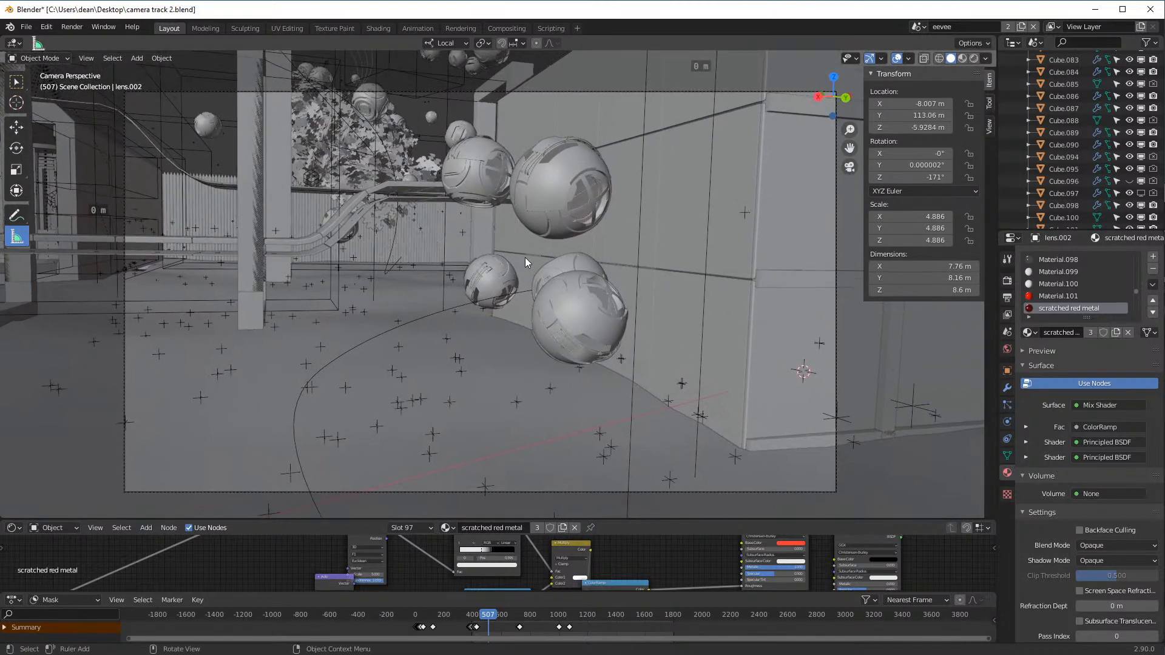
pyautogui.click(974, 59)
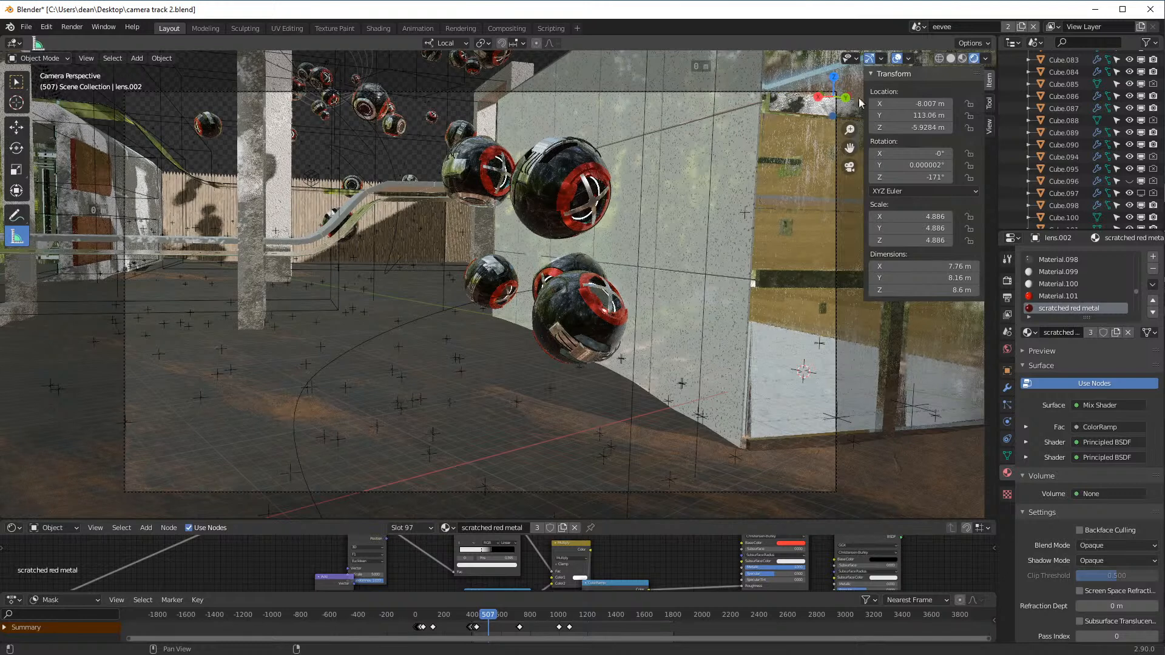
# - Review the Eevee render settings, from sampling and screen space reflections to volumetrics, shadows, film and simplify
pyautogui.click(1008, 280)
pyautogui.scroll(-3, 1056, 413)
pyautogui.scroll(-15, 1054, 462)
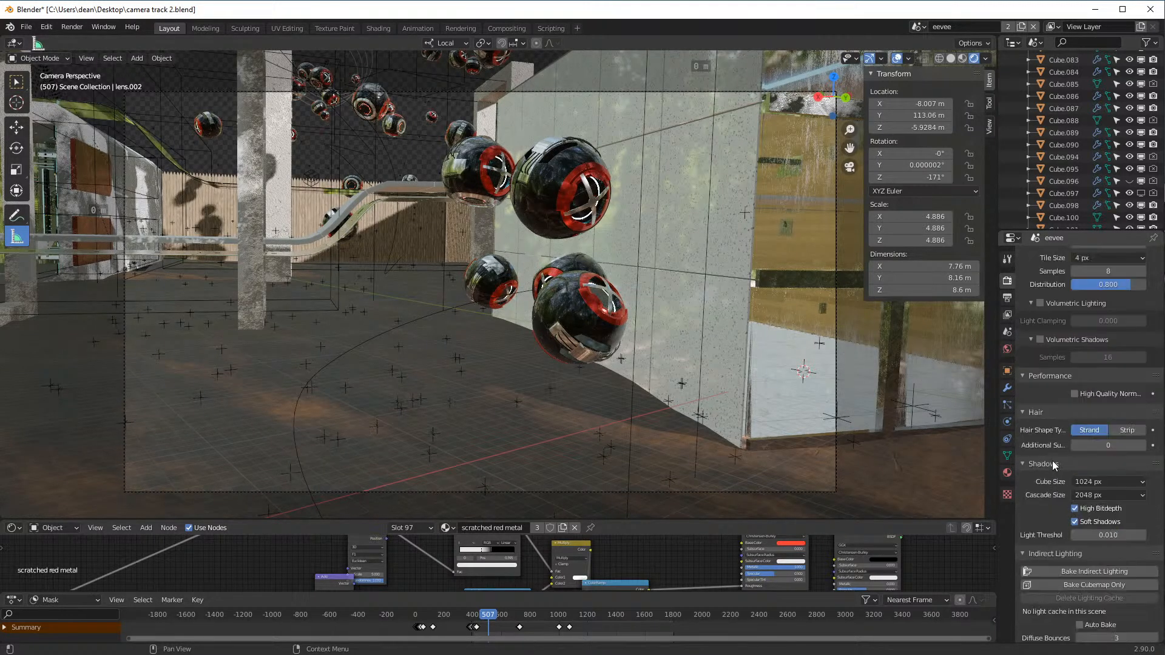
pyautogui.scroll(10, 1054, 460)
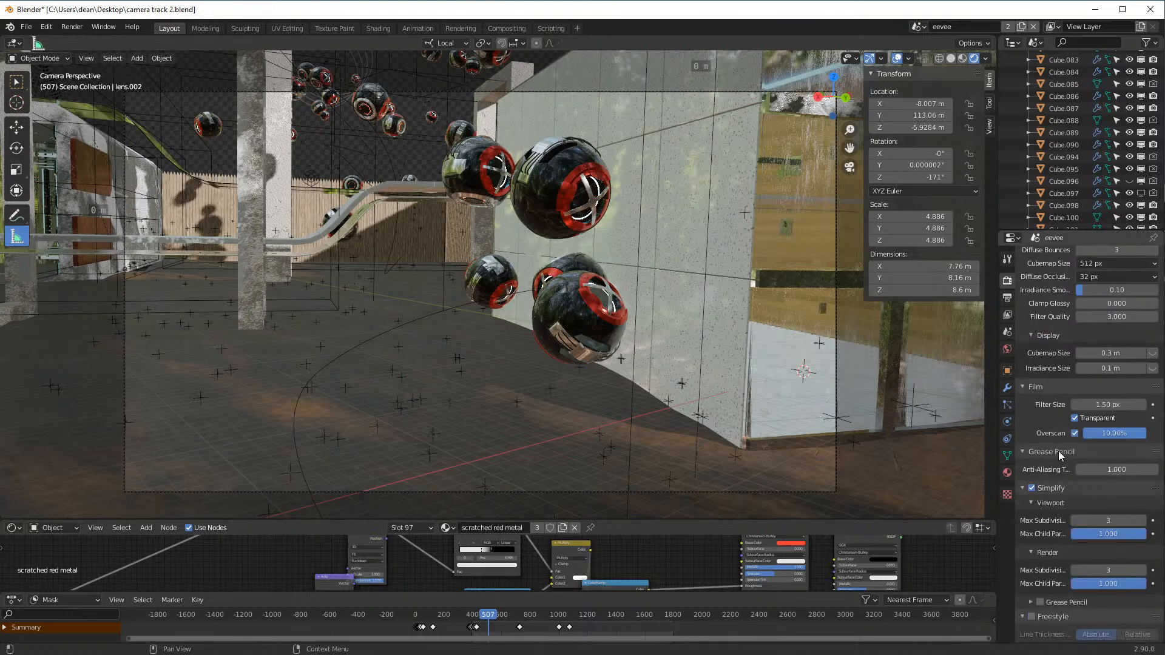
pyautogui.scroll(15, 1056, 413)
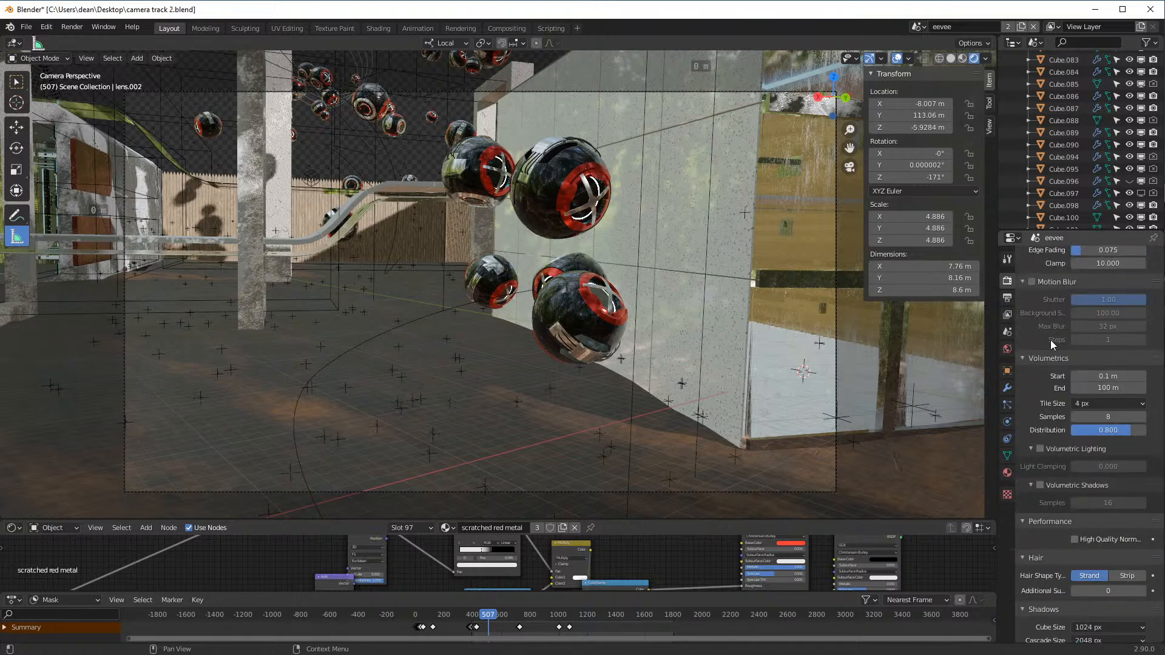
pyautogui.scroll(-14, 1048, 363)
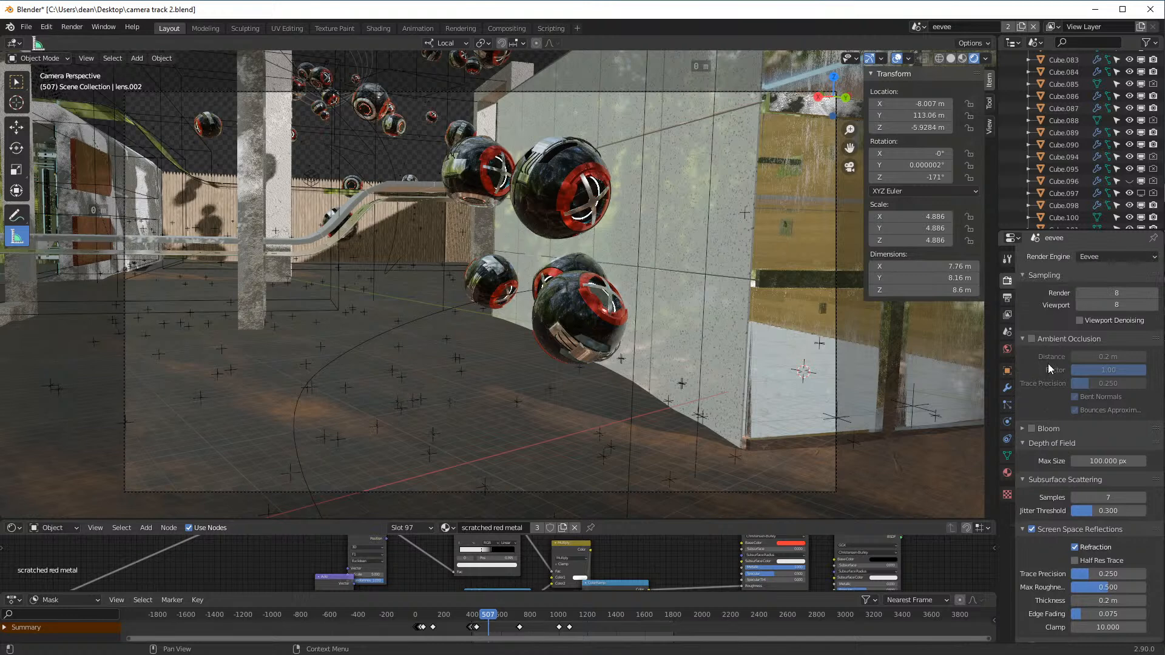
pyautogui.scroll(-3, 1051, 359)
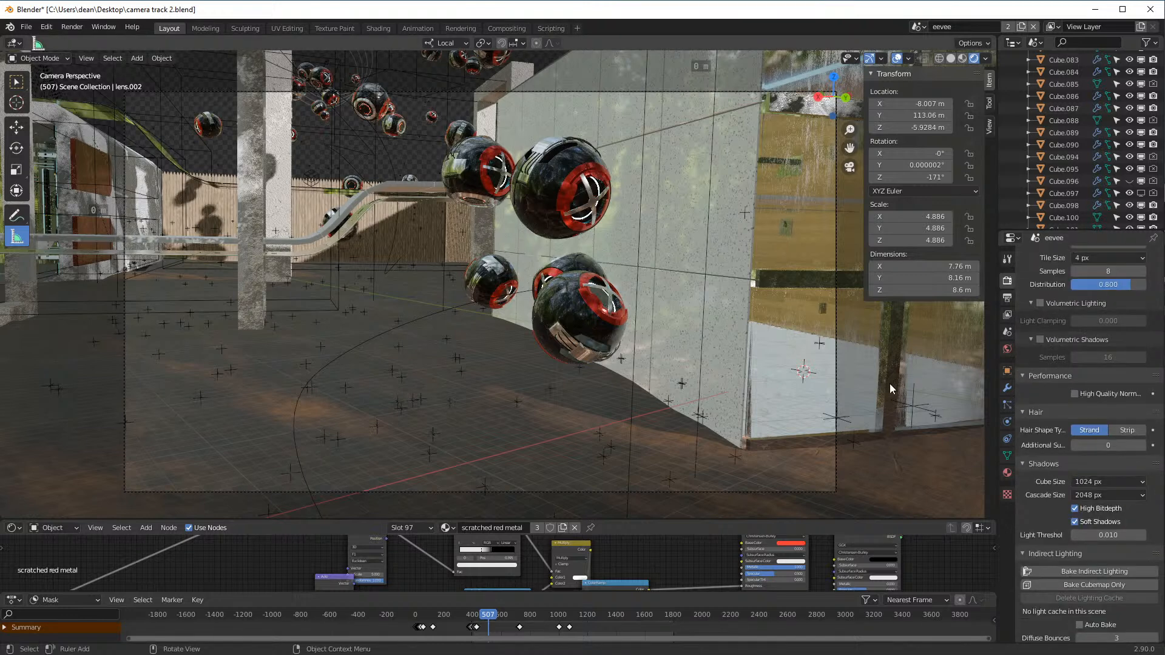
# - Select the camera and enable its background image sequence 0001.png in the camera's data settings
pyautogui.click(835, 396)
pyautogui.click(1008, 422)
pyautogui.scroll(-15, 1046, 391)
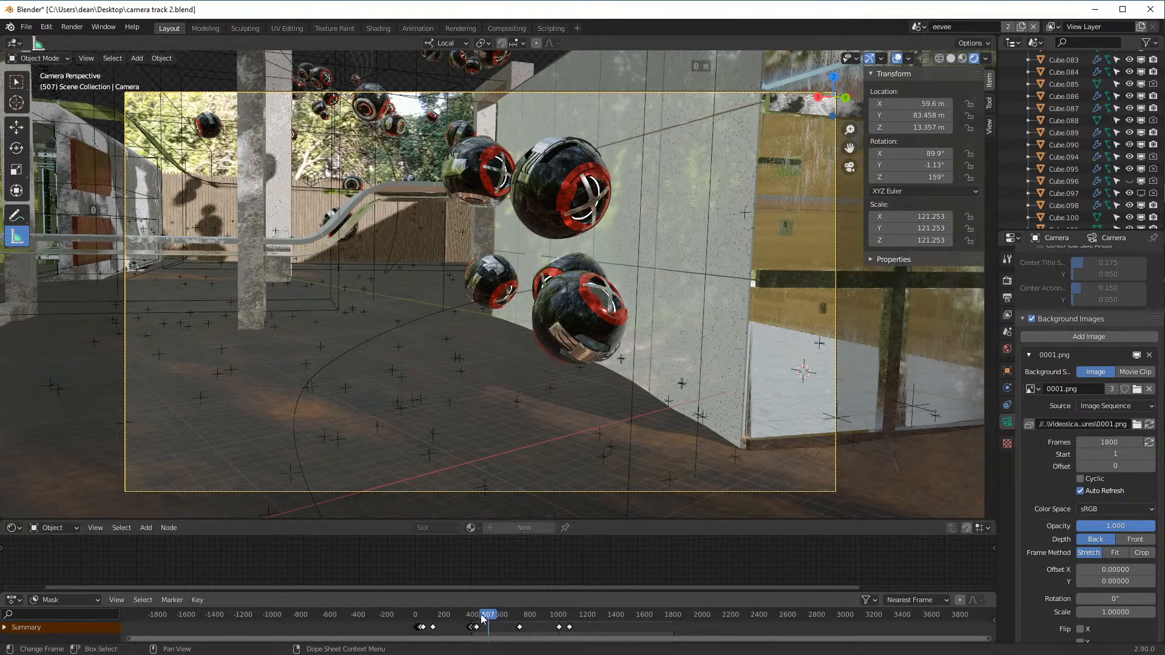
# - Preview the drones over the background footage through the camera and move the timeline back to frame 306
pyautogui.press('space')
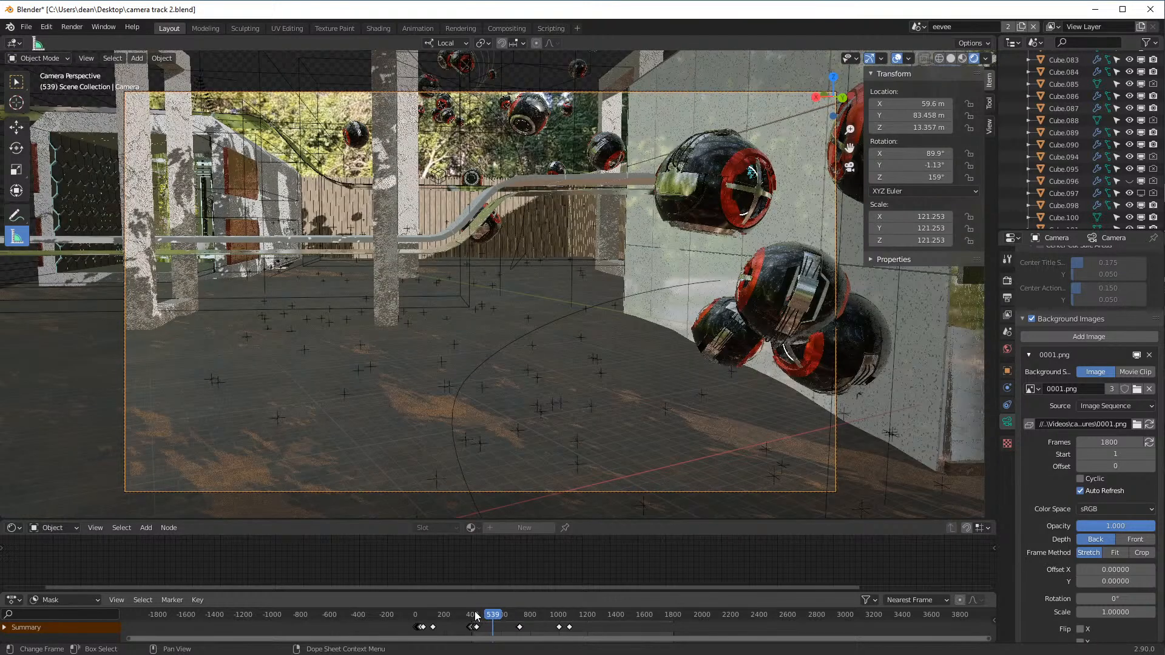
pyautogui.press('Down')
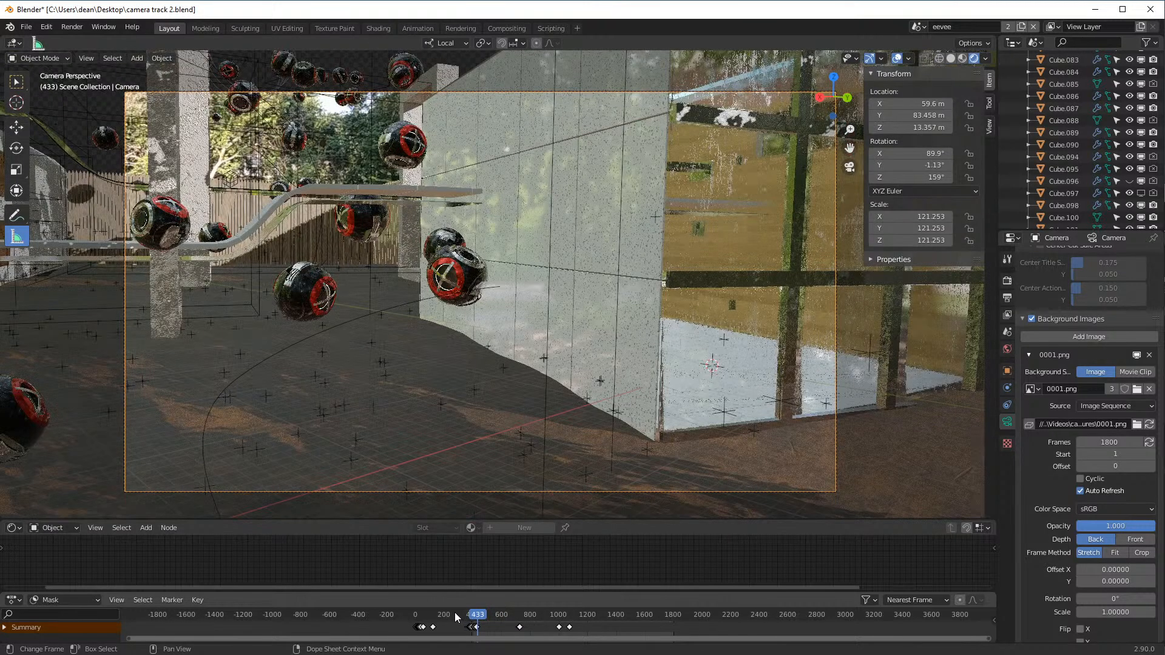
pyautogui.press('Down')
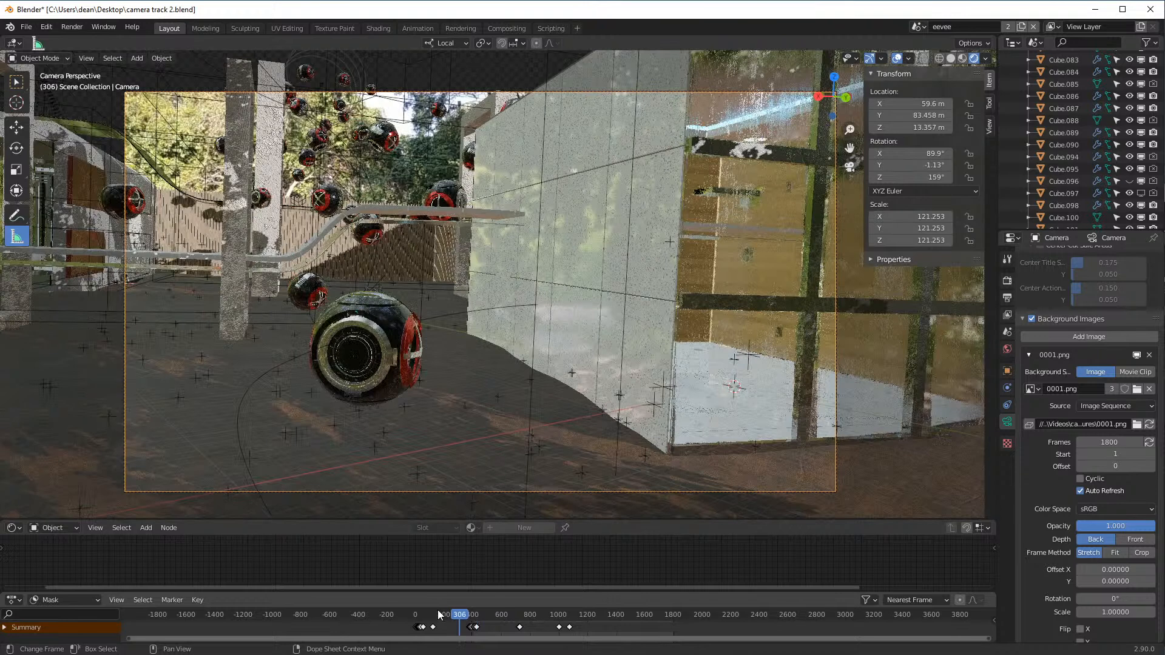
# - Move the timeline back to frame 94 to preview an earlier moment of the drone shot
pyautogui.click(436, 614)
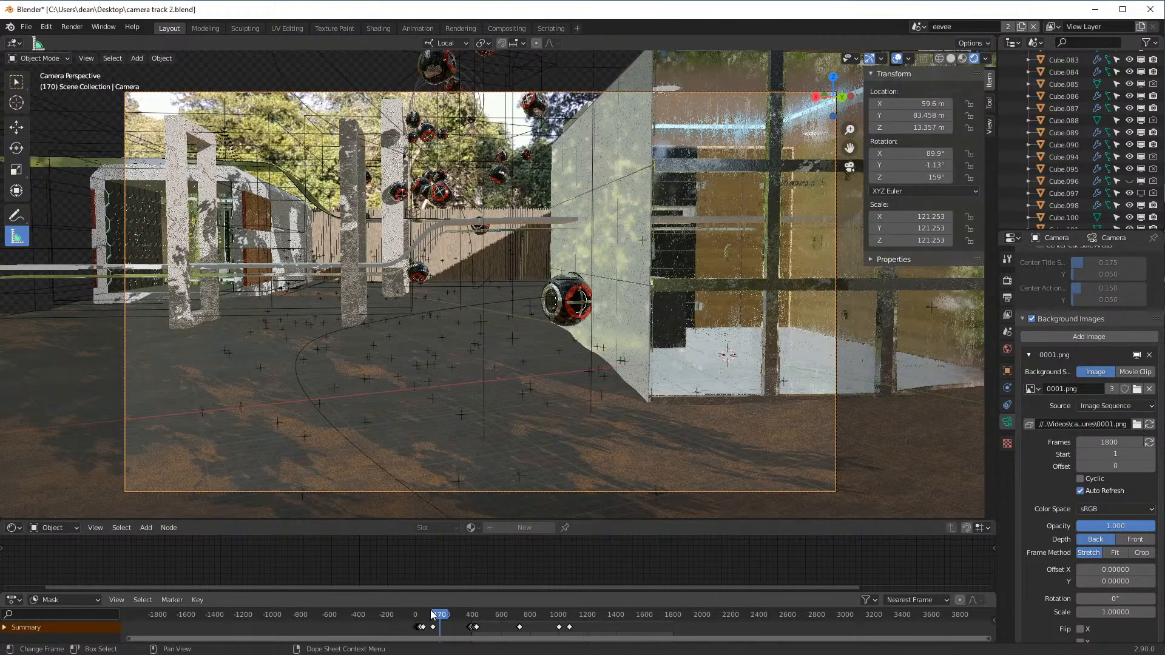
pyautogui.click(433, 615)
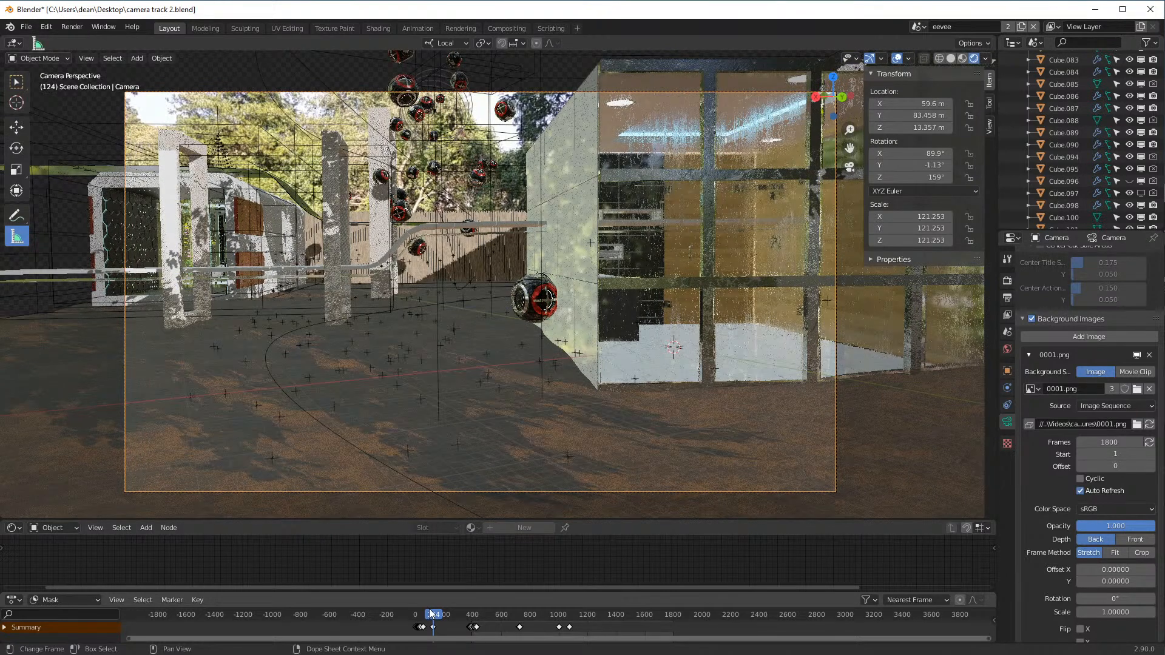
pyautogui.click(431, 614)
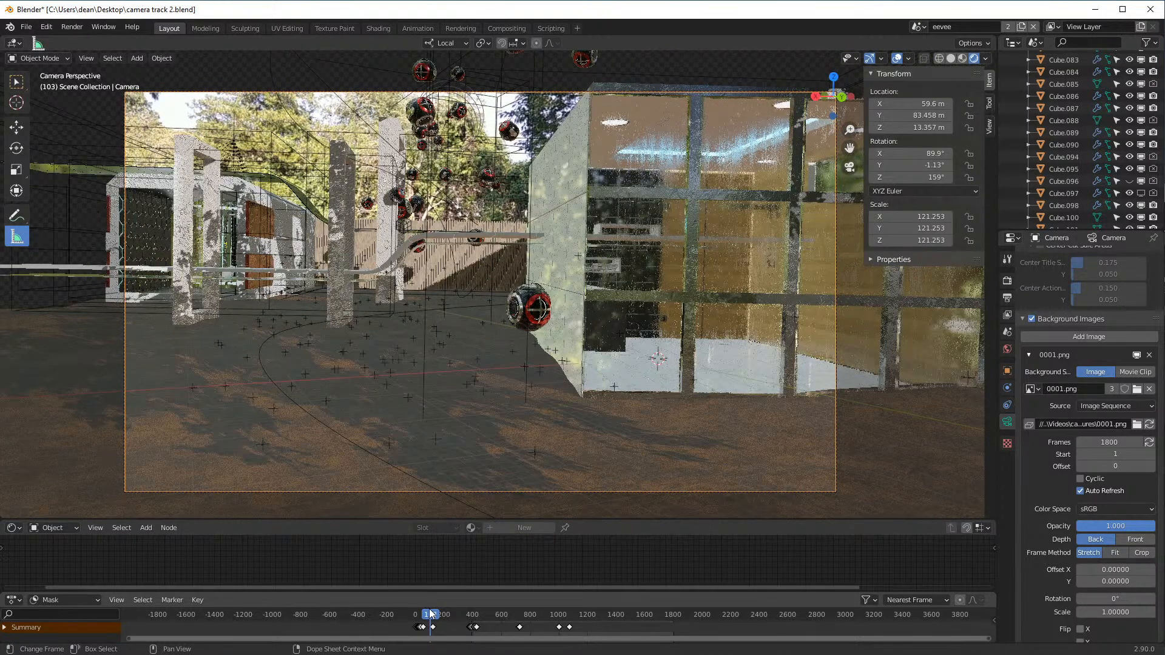
pyautogui.click(429, 615)
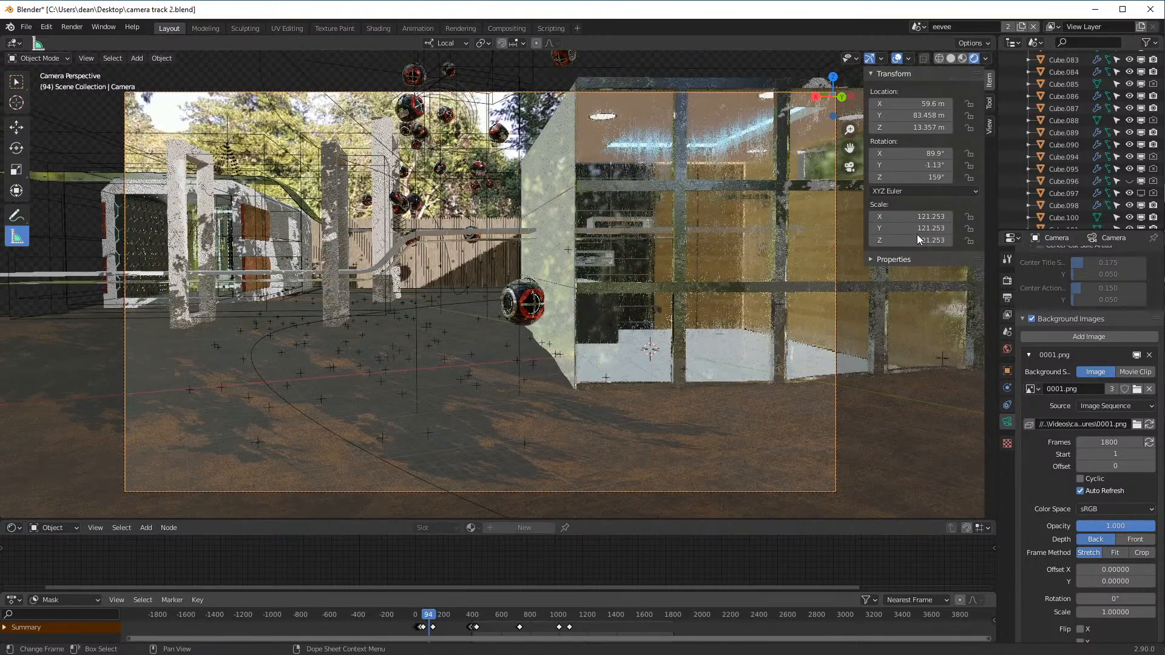
# - Enlarge the 3D viewport, fill it with the camera frame, and narrow the sidebar with the transform values
pyautogui.scroll(3, 694, 267)
pyautogui.scroll(-4, 697, 267)
pyautogui.scroll(-1, 701, 276)
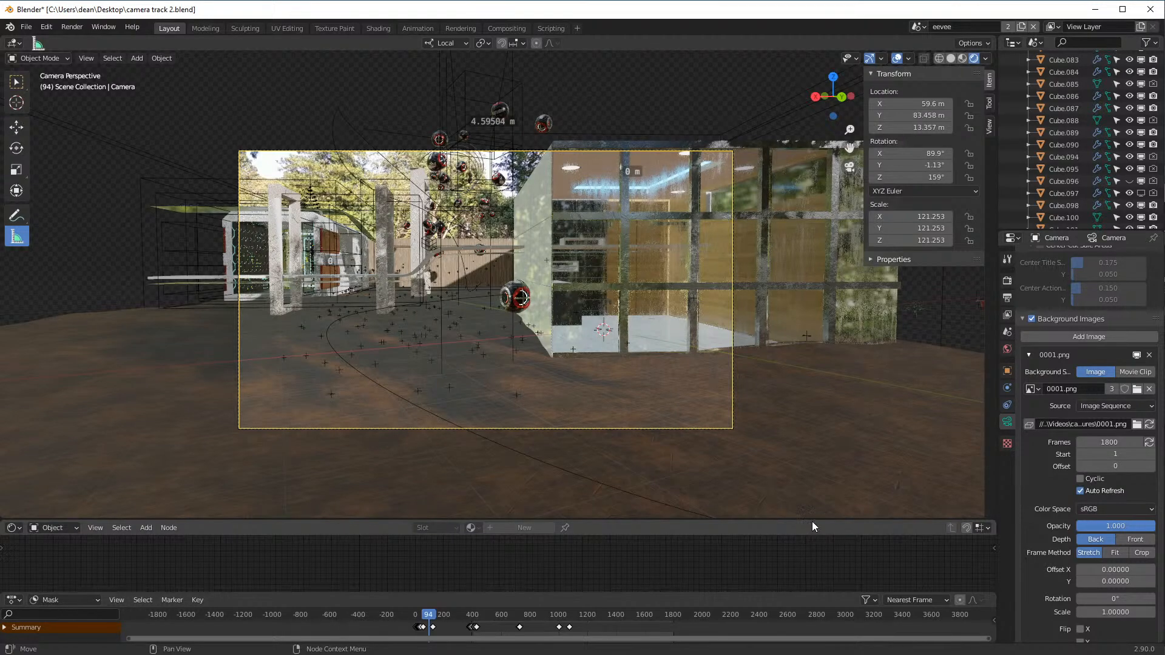
pyautogui.moveTo(812, 520); pyautogui.dragTo(814, 544)
pyautogui.scroll(1, 715, 253)
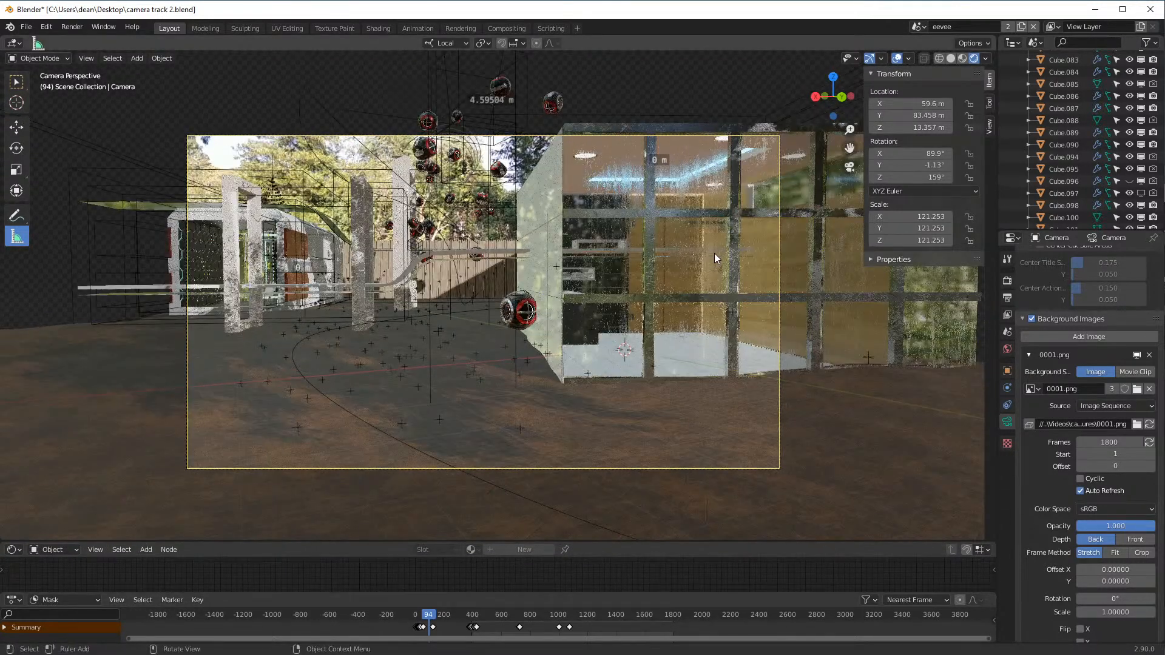
pyautogui.scroll(2, 715, 253)
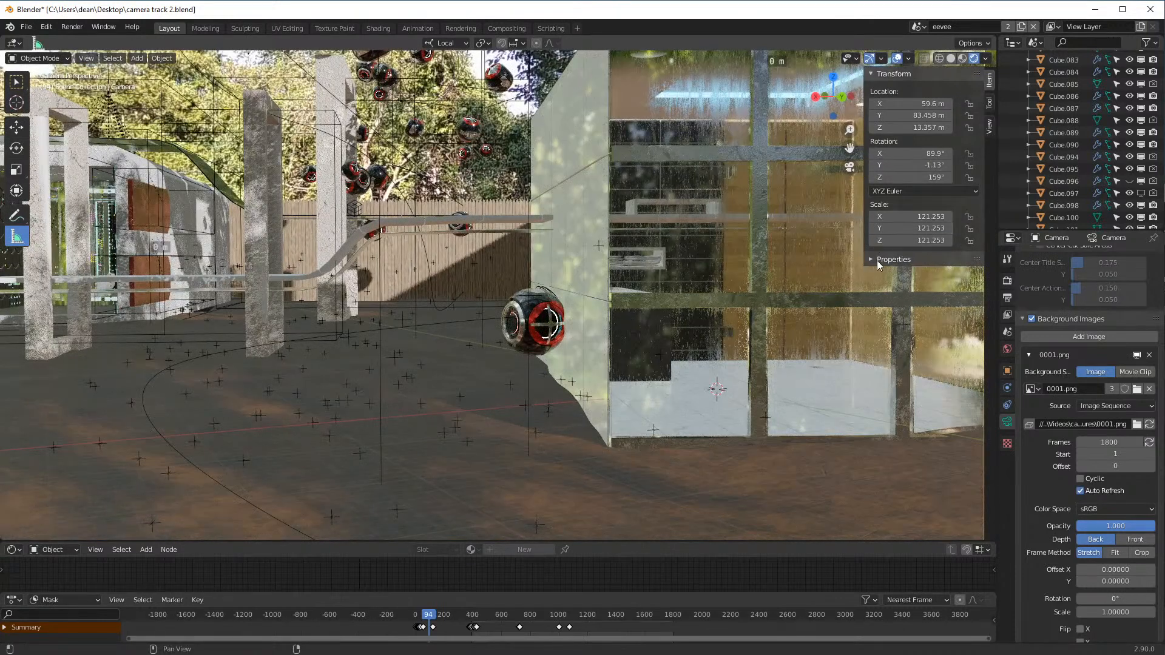
pyautogui.moveTo(864, 73)
pyautogui.mouseDown()
pyautogui.moveTo(996, 95)
pyautogui.moveTo(869, 91)
pyautogui.mouseUp()
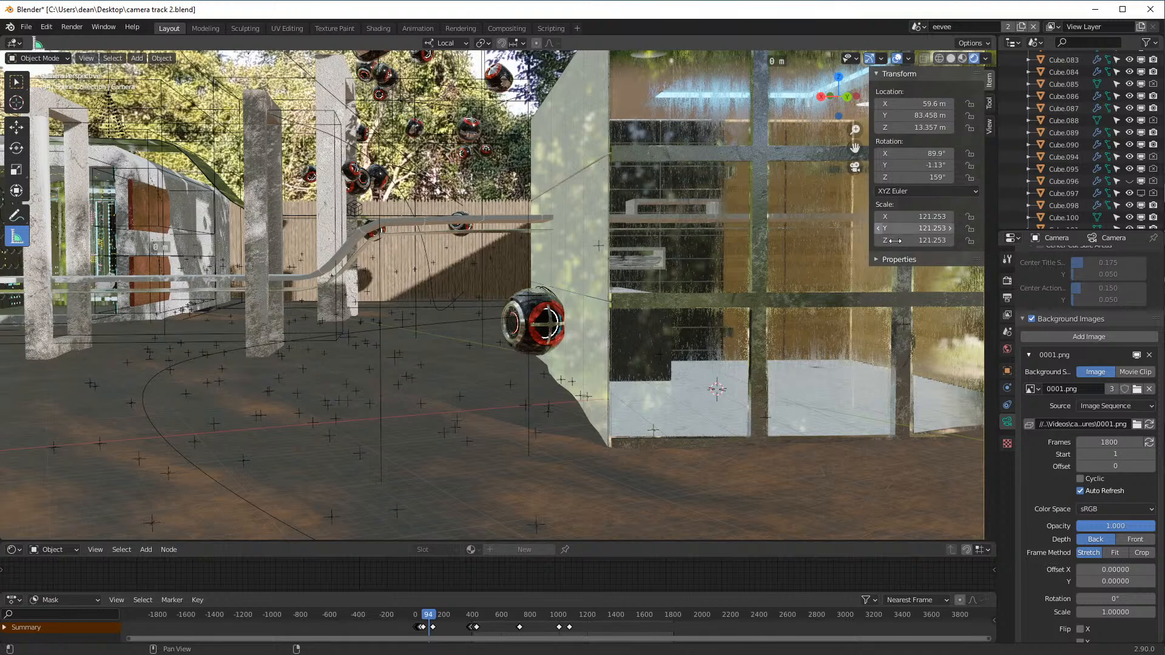
# - Try ambient occlusion in the Eevee render settings and switch it off again
pyautogui.scroll(10, 1082, 359)
pyautogui.keyDown('ctrl'); pyautogui.scroll(8, 1080, 270); pyautogui.keyUp('ctrl')
pyautogui.scroll(10, 1052, 294)
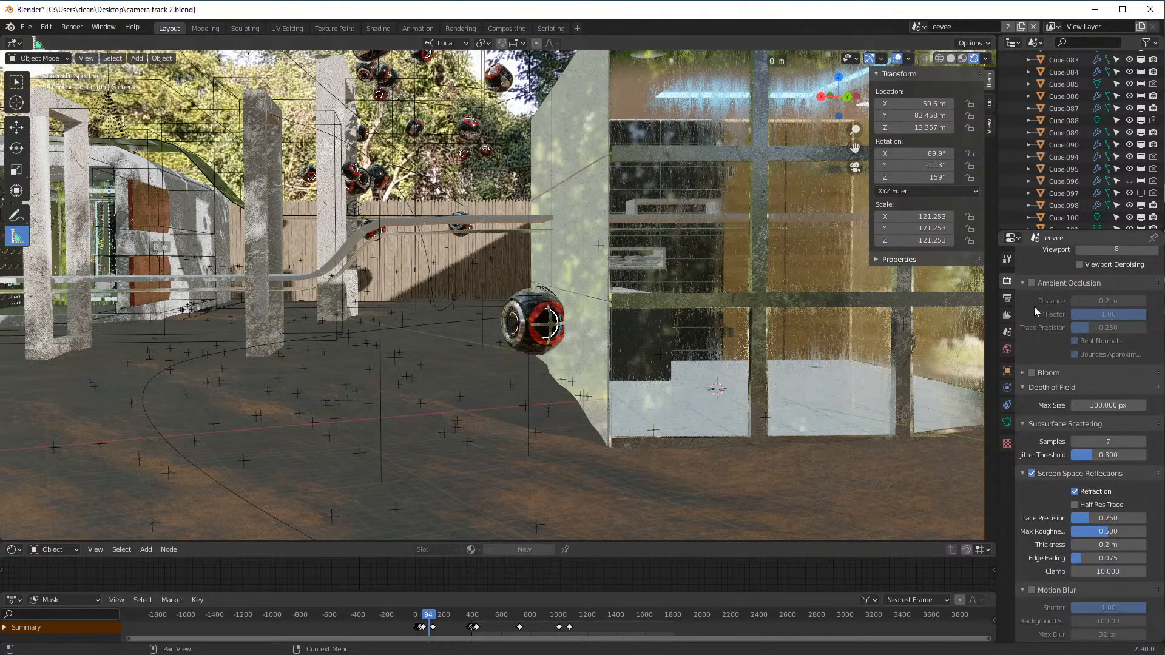
pyautogui.click(1033, 285)
pyautogui.click(1031, 284)
# - Select the ground plane and turn on viewport display for its "grass create" particle system, checking the grass with the plane deselected
pyautogui.click(718, 472)
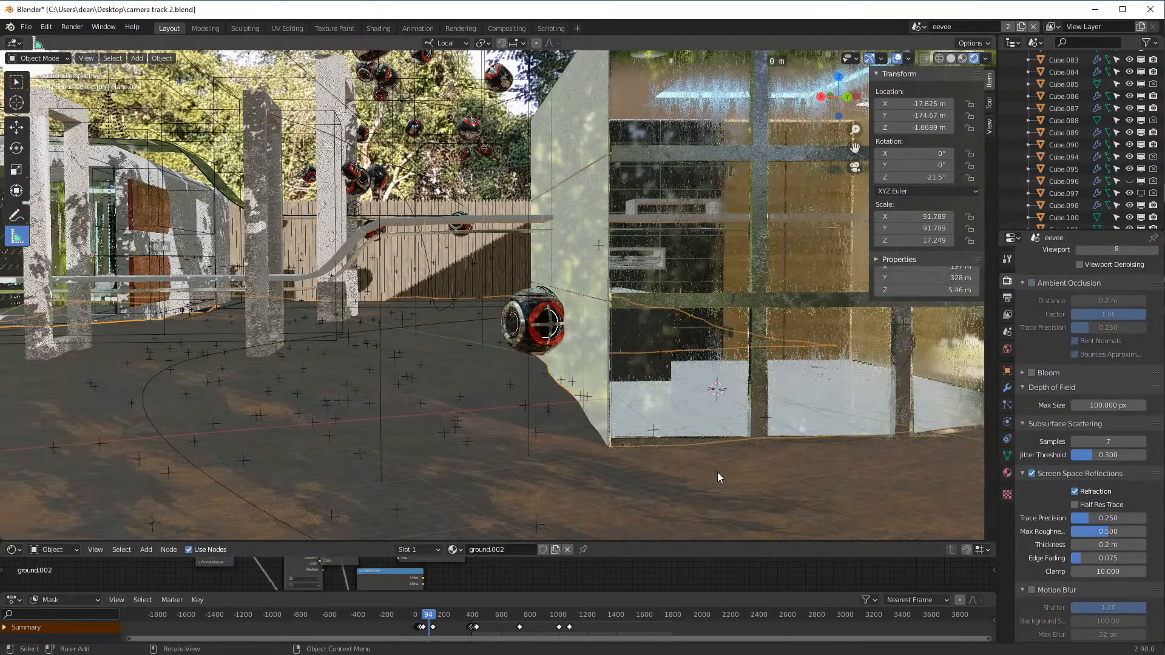
pyautogui.click(1007, 388)
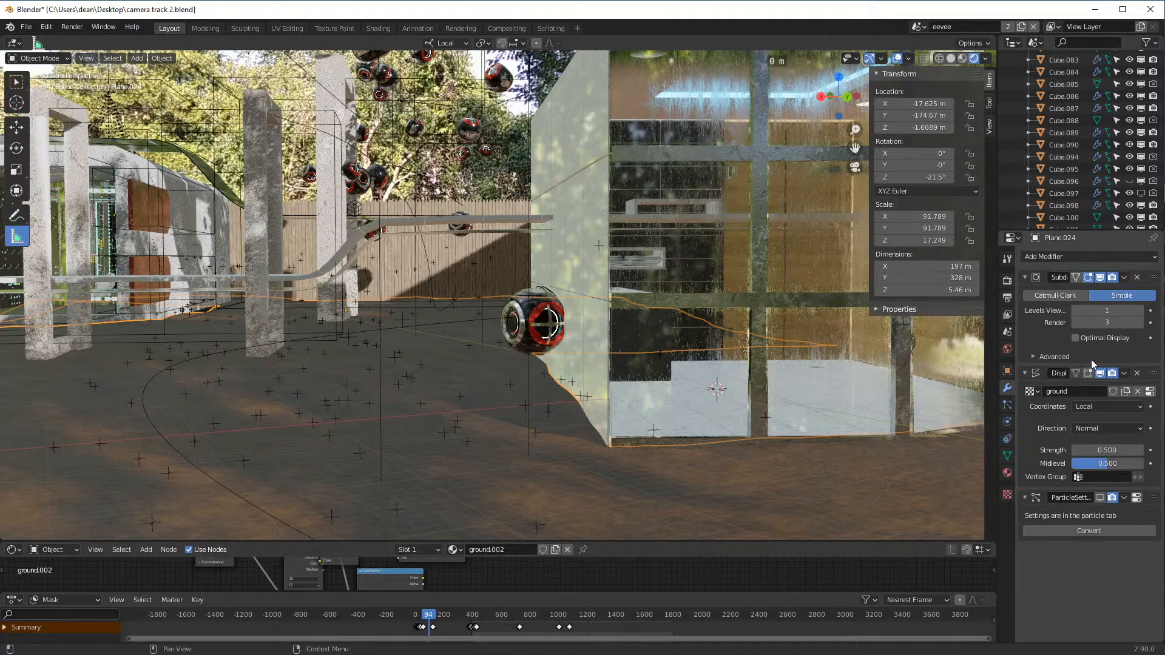
pyautogui.click(1007, 405)
pyautogui.scroll(-5, 1093, 340)
pyautogui.scroll(5, 1093, 340)
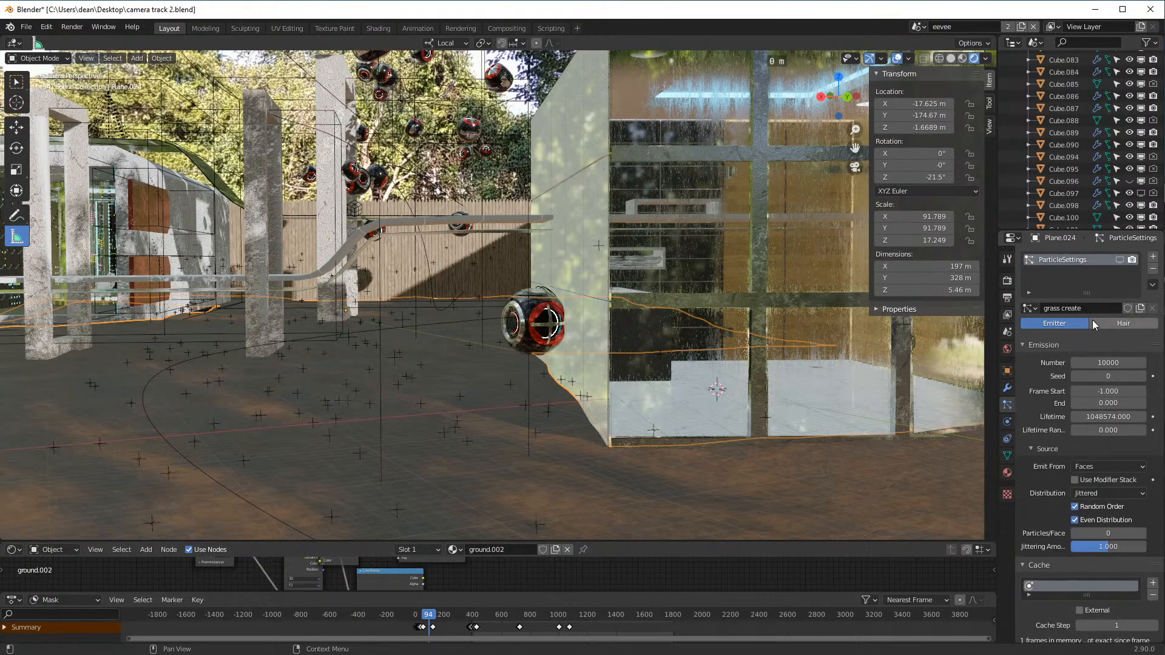
pyautogui.click(1120, 260)
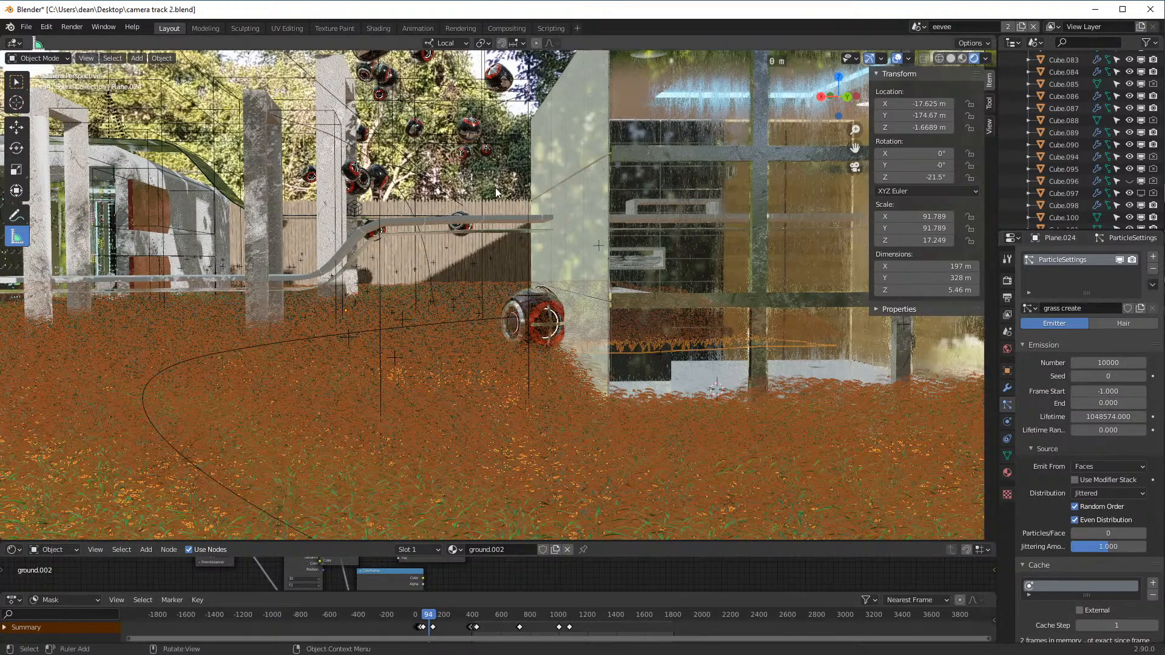
pyautogui.click(492, 220)
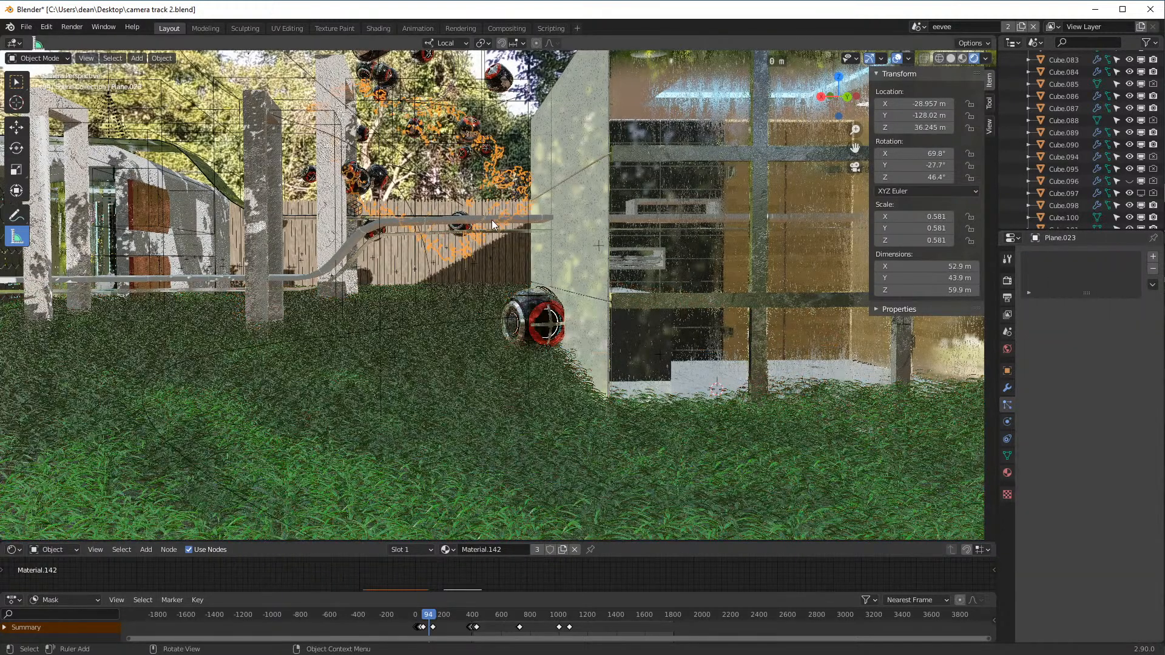
pyautogui.click(475, 467)
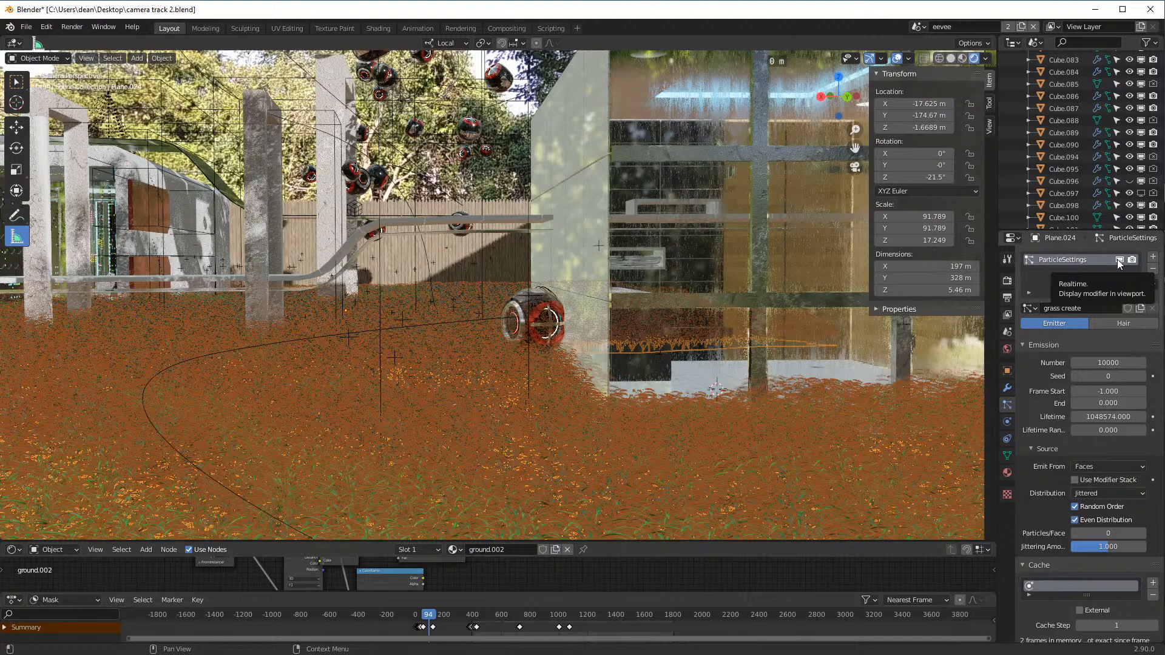
# - Turn off viewport display of the ground plane's grass particle system and return to the active camera view
pyautogui.click(1118, 261)
pyautogui.moveTo(634, 446); pyautogui.dragTo(599, 412, button='middle')
pyautogui.click(85, 58)
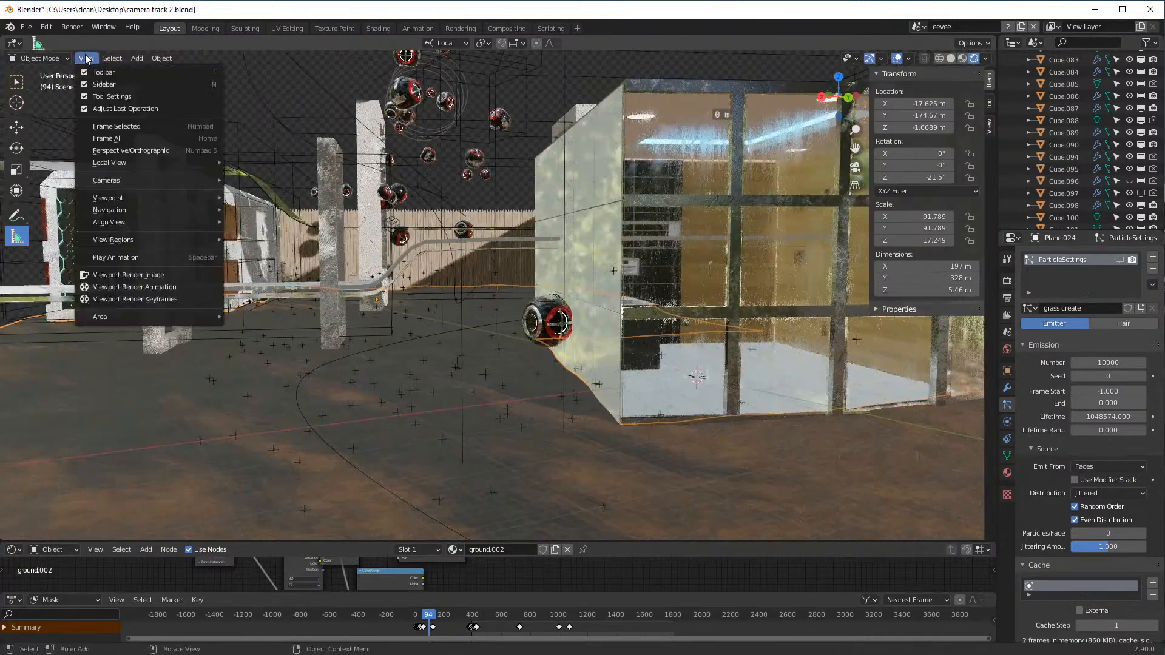
pyautogui.moveTo(182, 180)
pyautogui.click(261, 193)
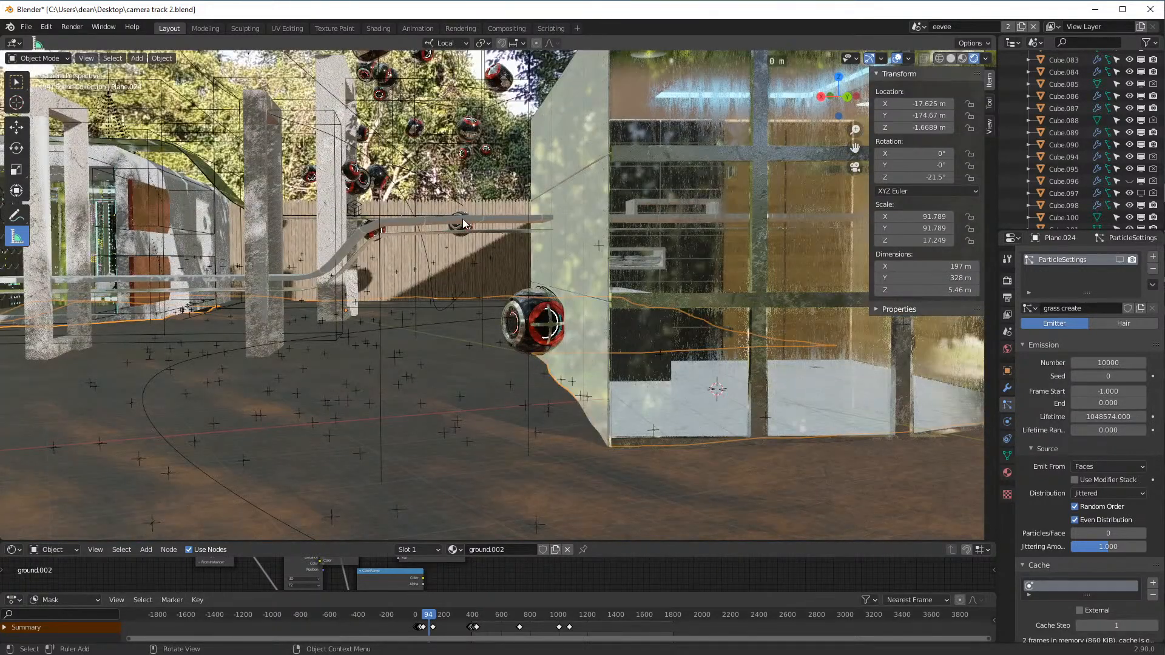
# - Select all objects in the scene, hide them, and reveal them again
pyautogui.click(442, 255)
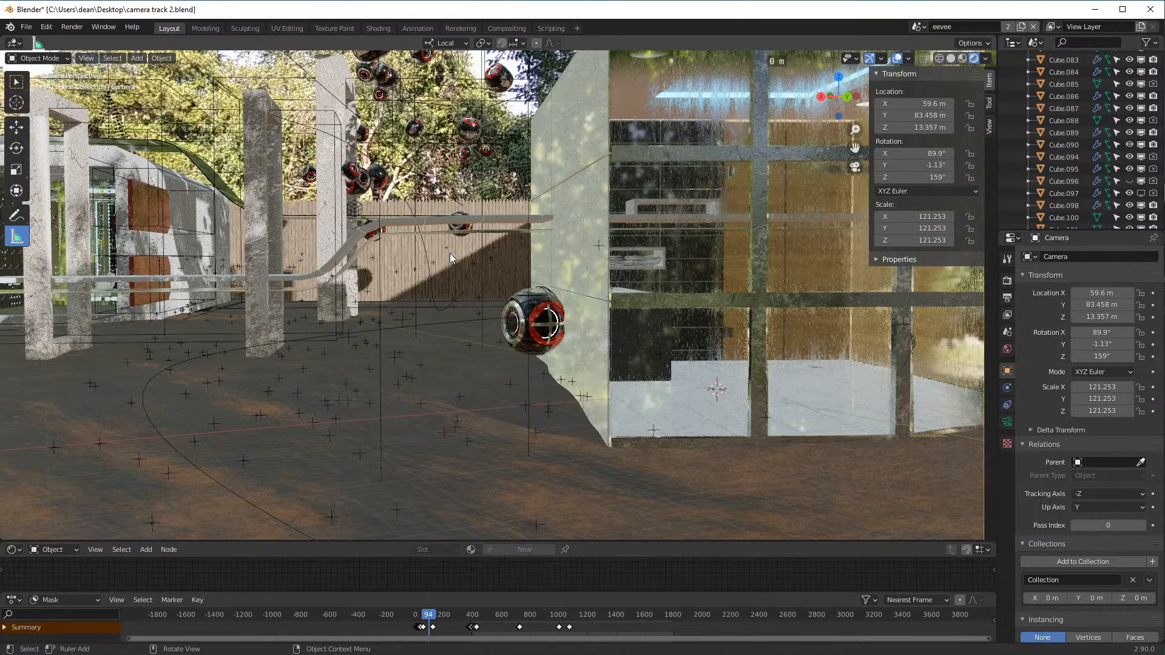
pyautogui.click(467, 242)
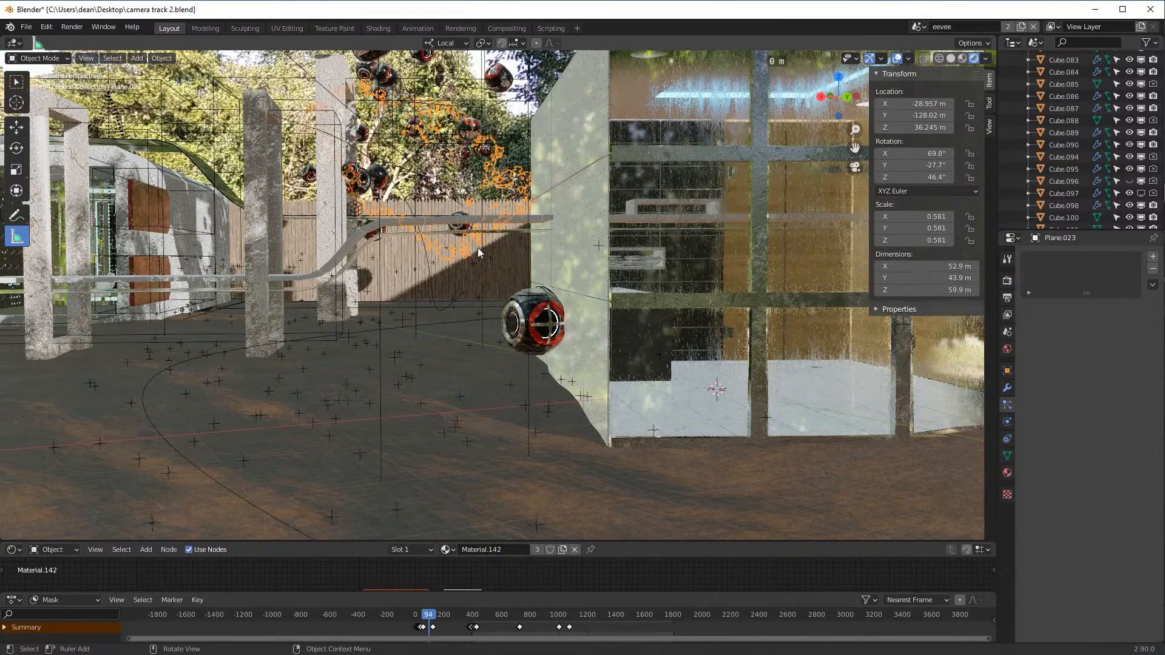
pyautogui.click(482, 249)
pyautogui.scroll(-2, 555, 242)
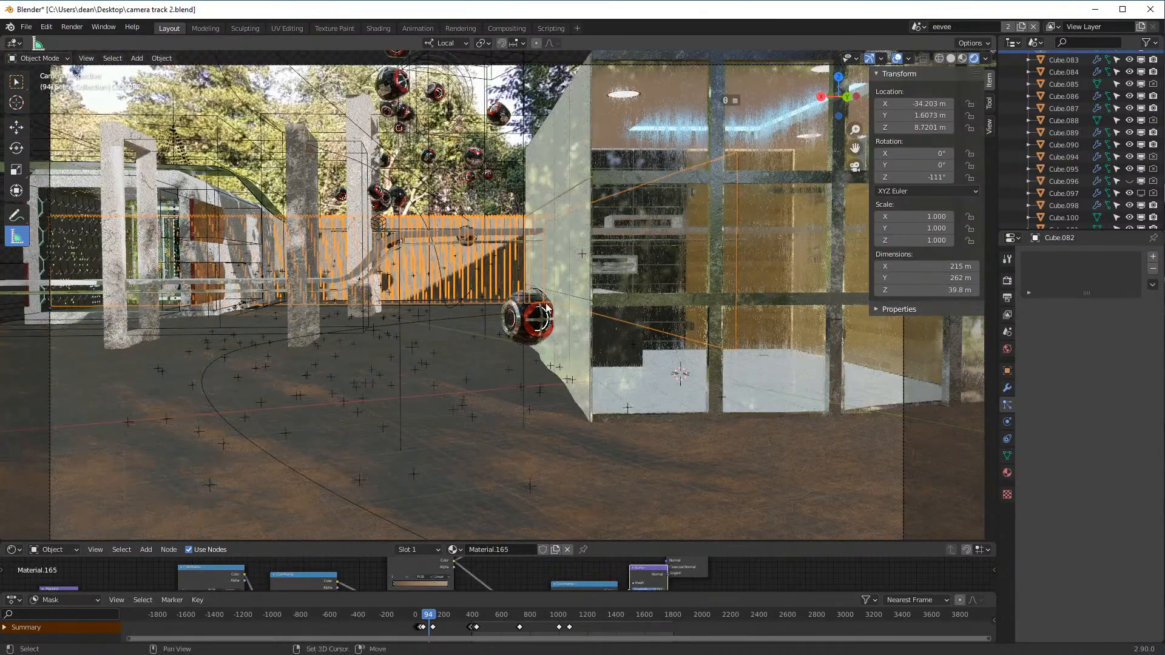
pyautogui.scroll(-1, 548, 286)
pyautogui.scroll(-1, 550, 279)
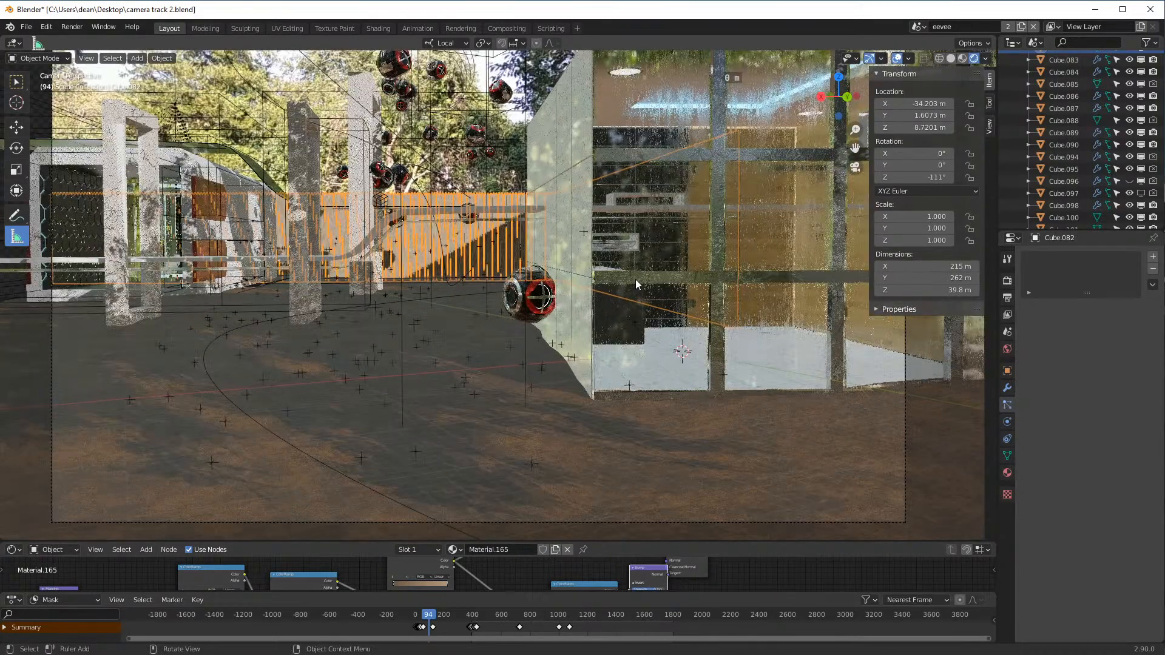
pyautogui.press('a')
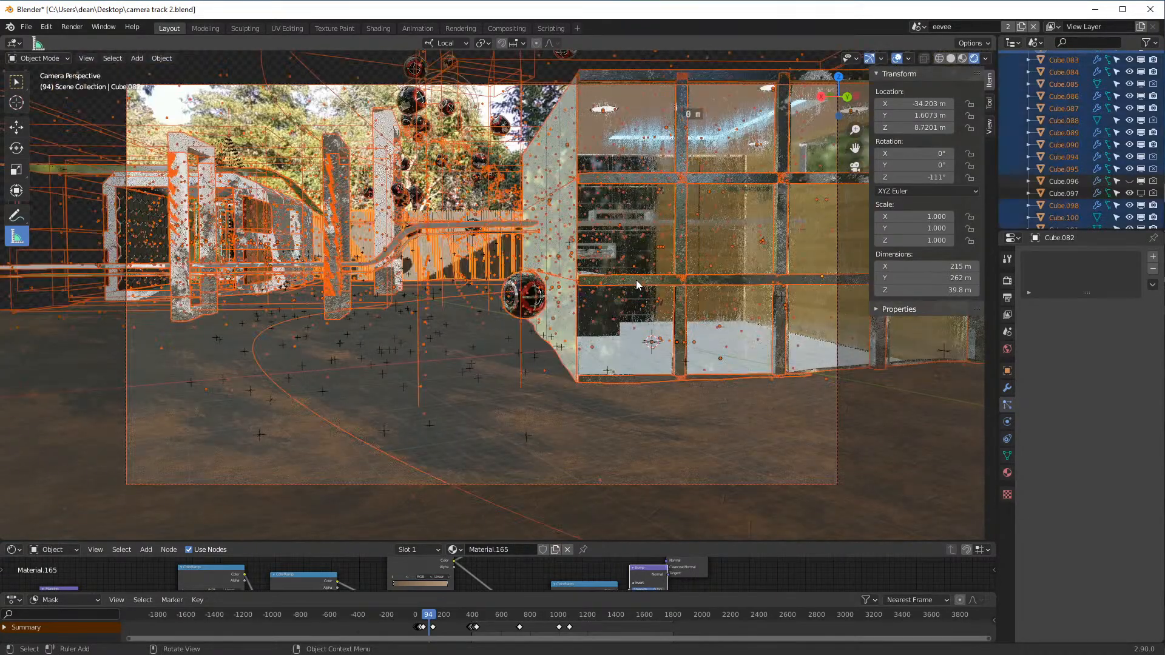
pyautogui.press('h')
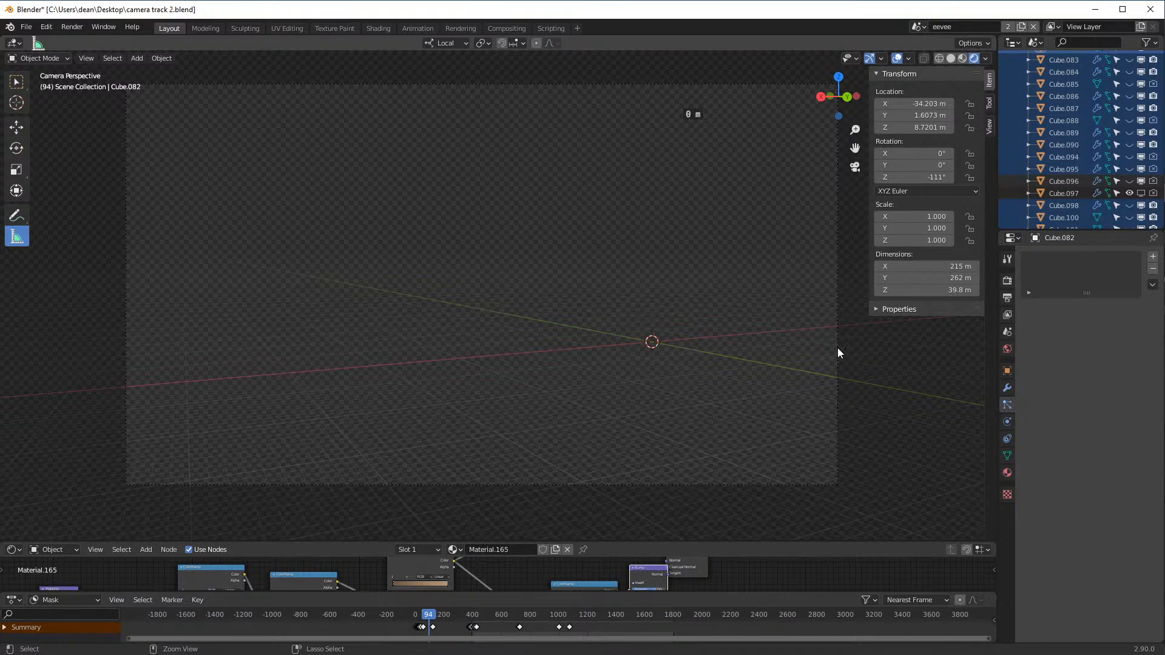
pyautogui.hotkey('alt', 'h')
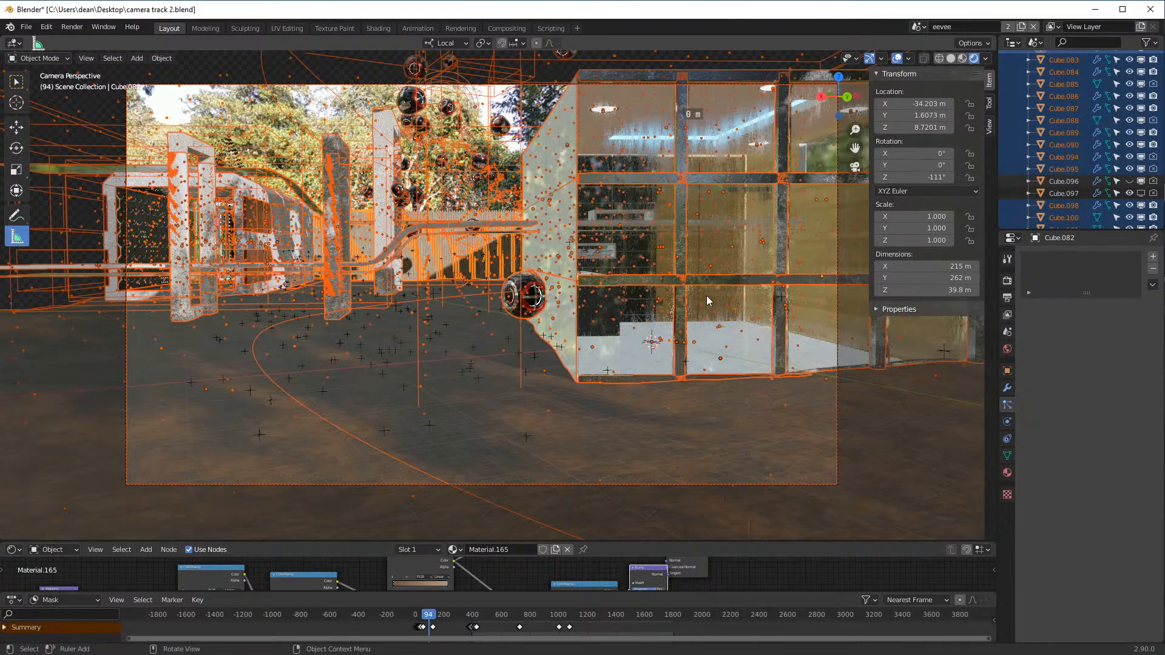
# - Remove only the camera from the selection, keeping all the other scene objects selected
pyautogui.scroll(-4, 668, 292)
pyautogui.moveTo(648, 295); pyautogui.dragTo(683, 283, button='middle')
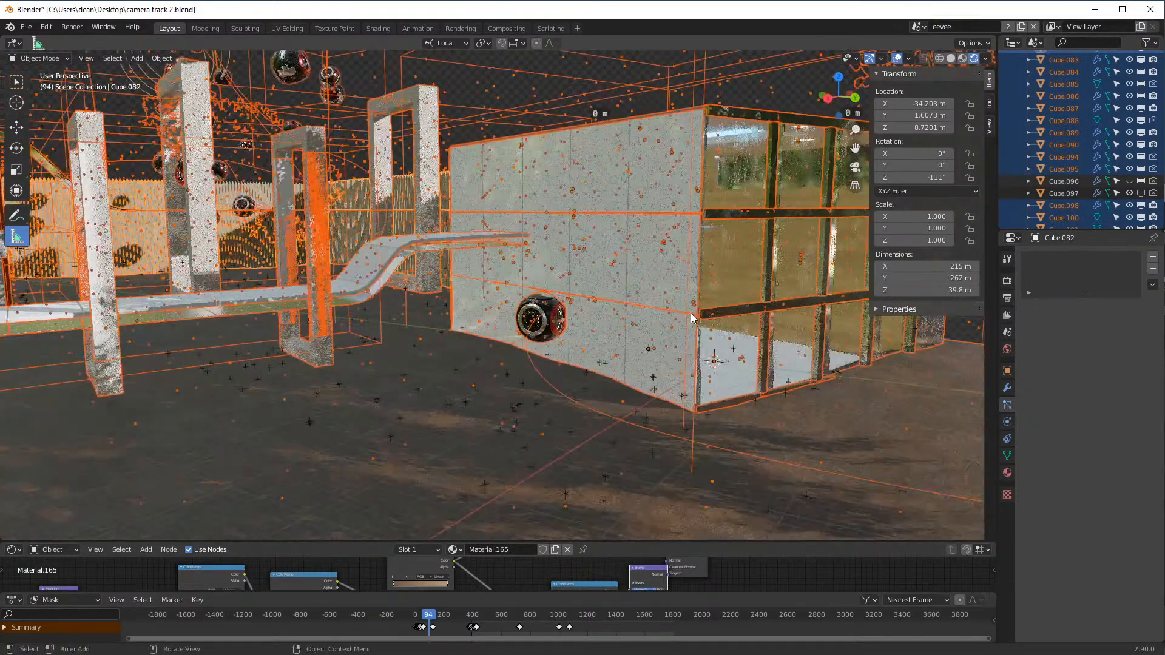
pyautogui.scroll(-6, 690, 313)
pyautogui.scroll(2, 752, 321)
pyautogui.scroll(1, 690, 297)
pyautogui.scroll(-2, 690, 299)
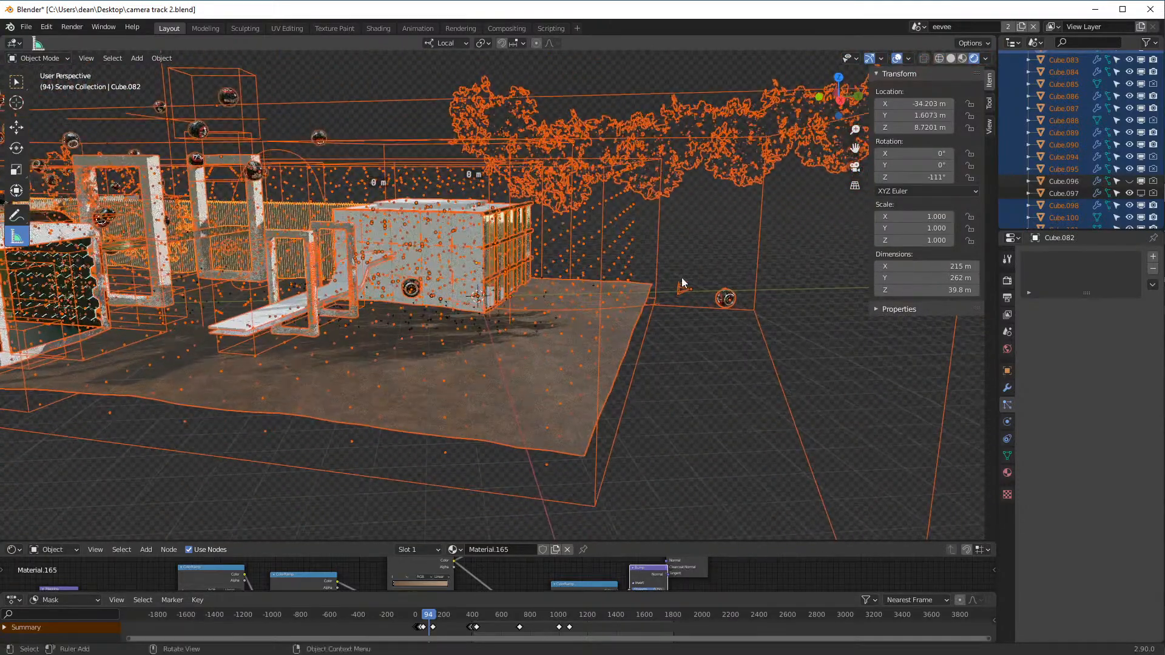
pyautogui.click(87, 58)
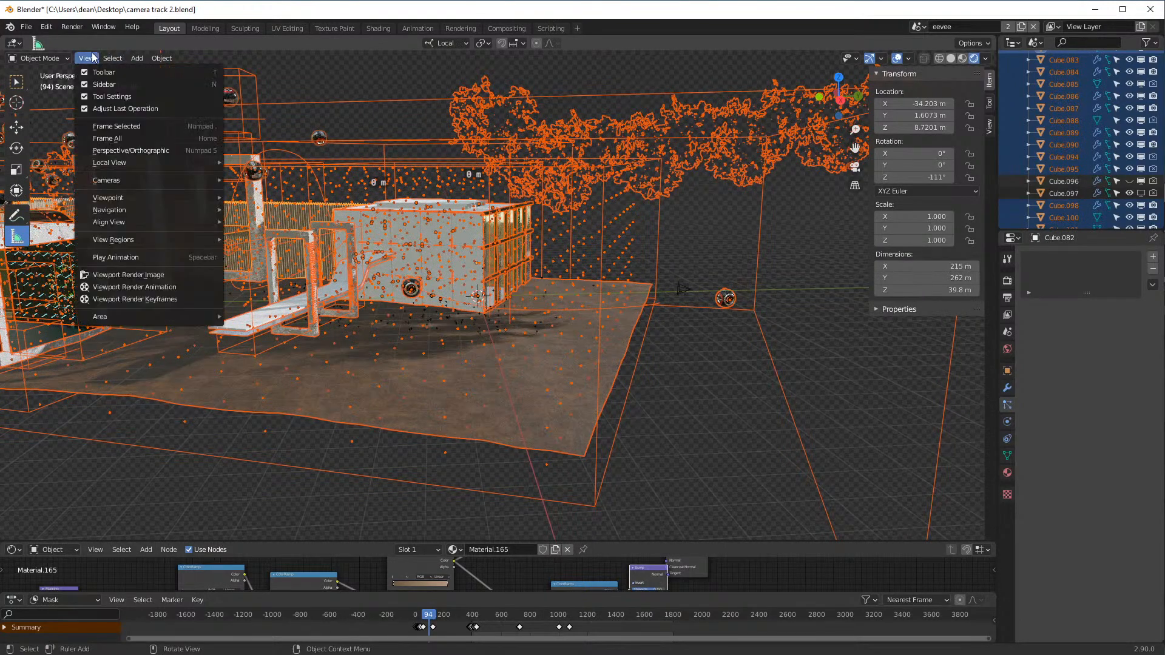
pyautogui.moveTo(118, 181)
pyautogui.click(247, 189)
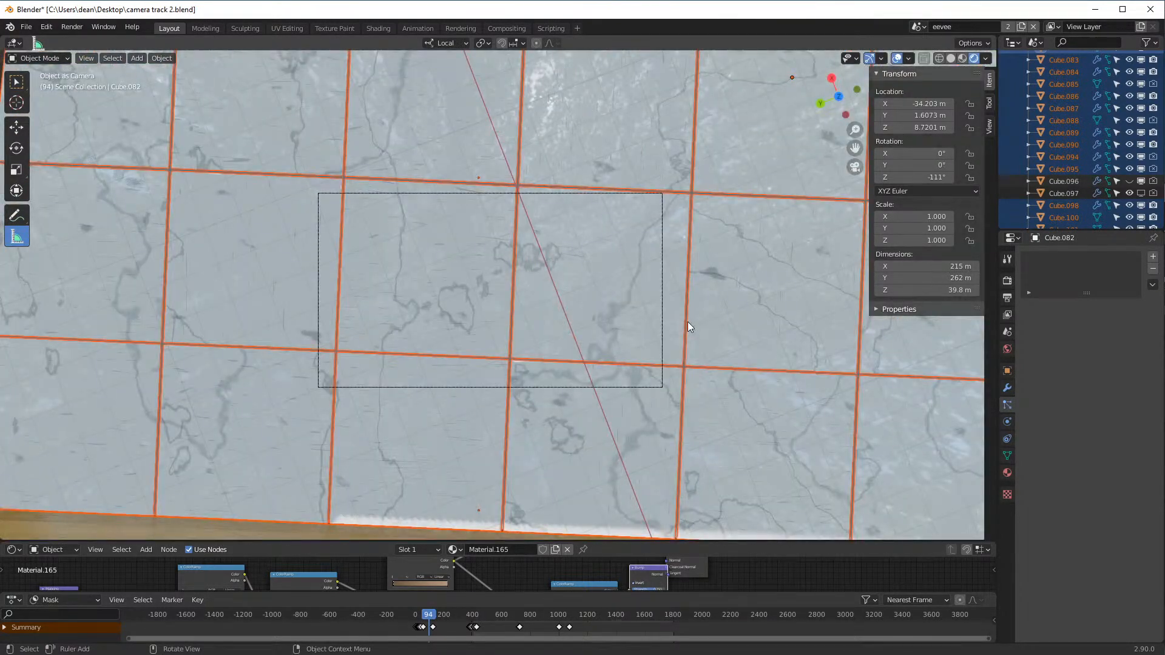
pyautogui.hotkey('ctrl', 'z')
# - Switch the viewport back to the active camera's view with the scene objects still selected
pyautogui.scroll(1, 573, 234)
pyautogui.moveTo(573, 234); pyautogui.dragTo(605, 270, button='middle')
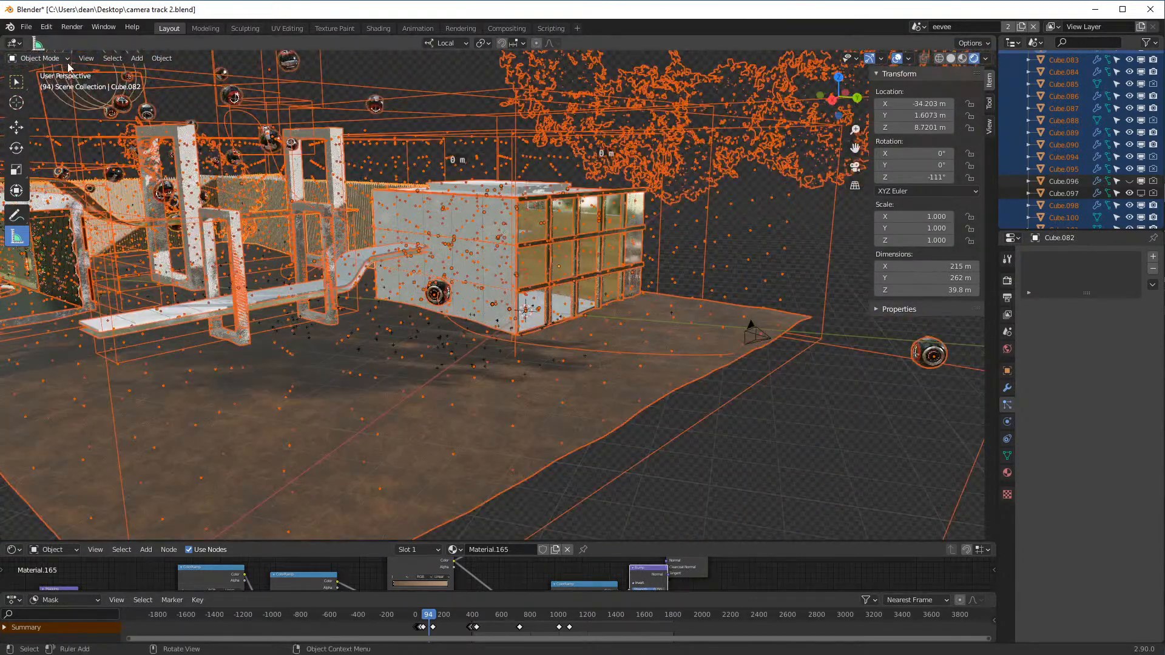
pyautogui.click(86, 58)
pyautogui.moveTo(130, 185)
pyautogui.click(246, 192)
pyautogui.scroll(2, 502, 257)
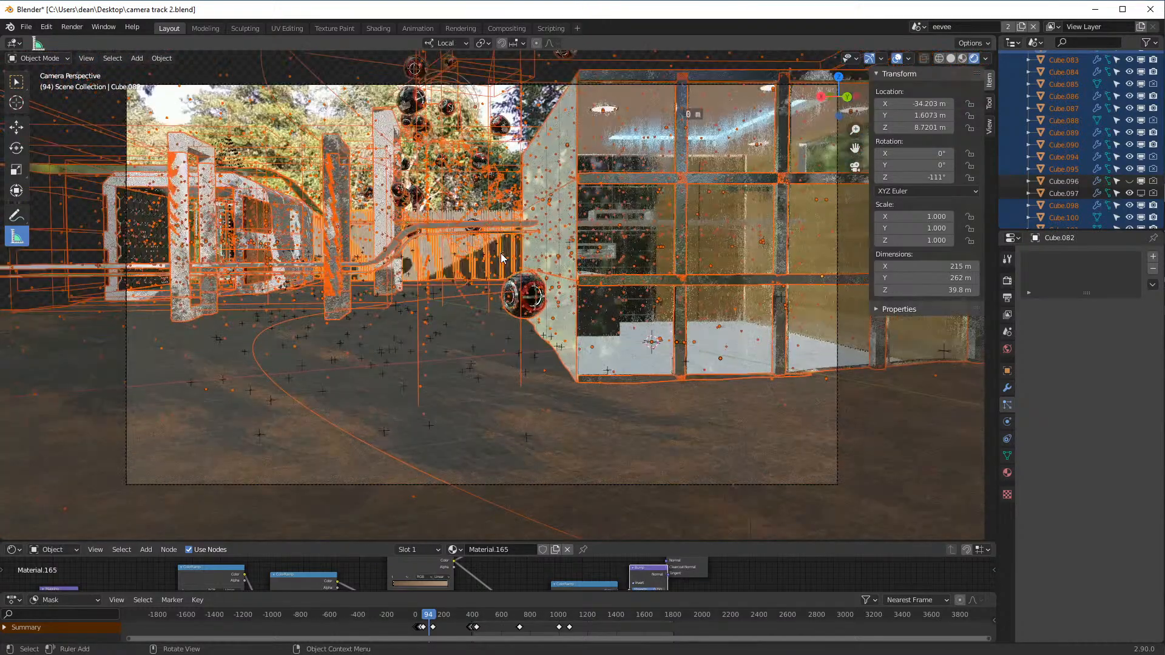
# - Compare the original camera footage with the 3D scene by repeatedly hiding and revealing the selected objects
pyautogui.press('h')
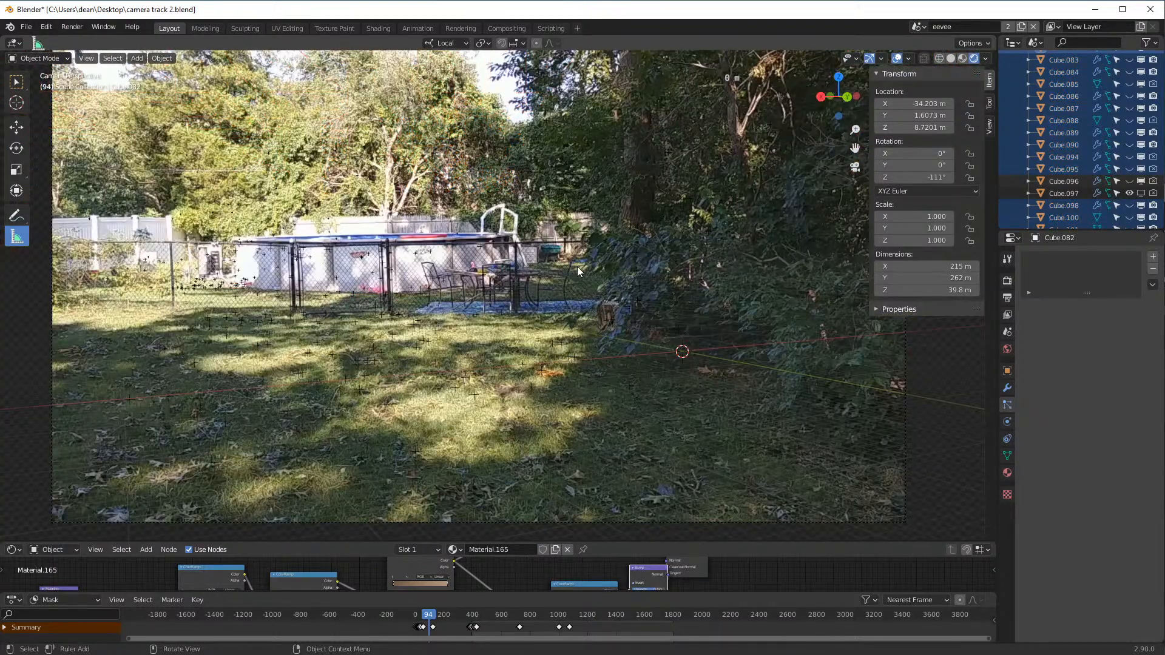
pyautogui.scroll(-1, 563, 242)
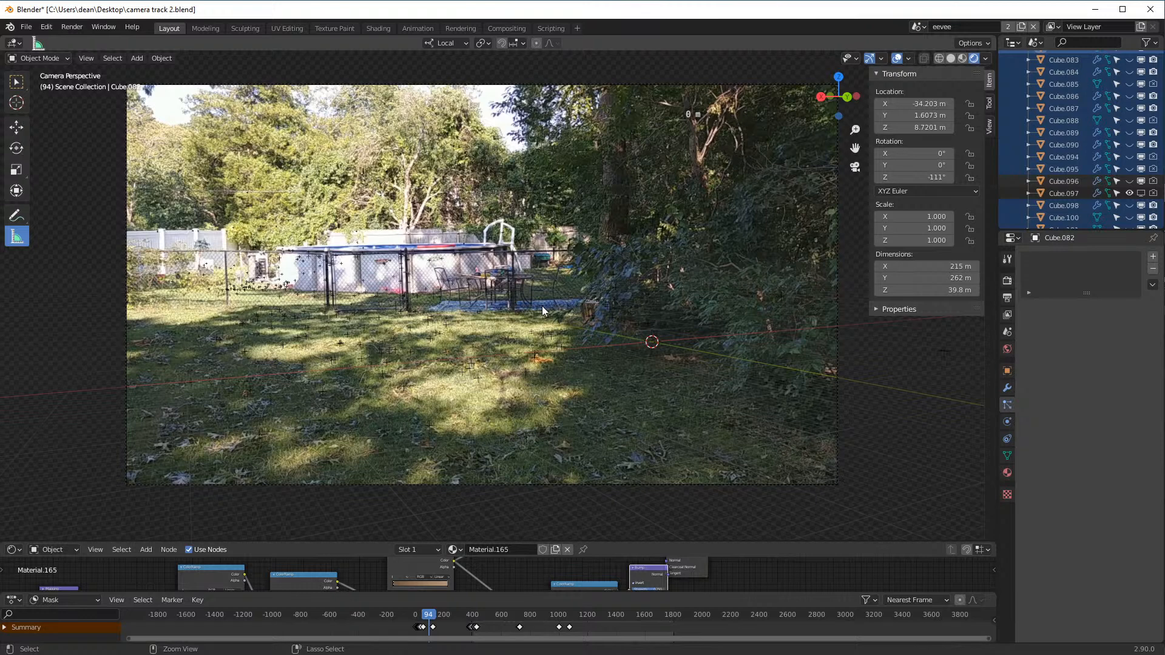
pyautogui.hotkey('alt', 'h')
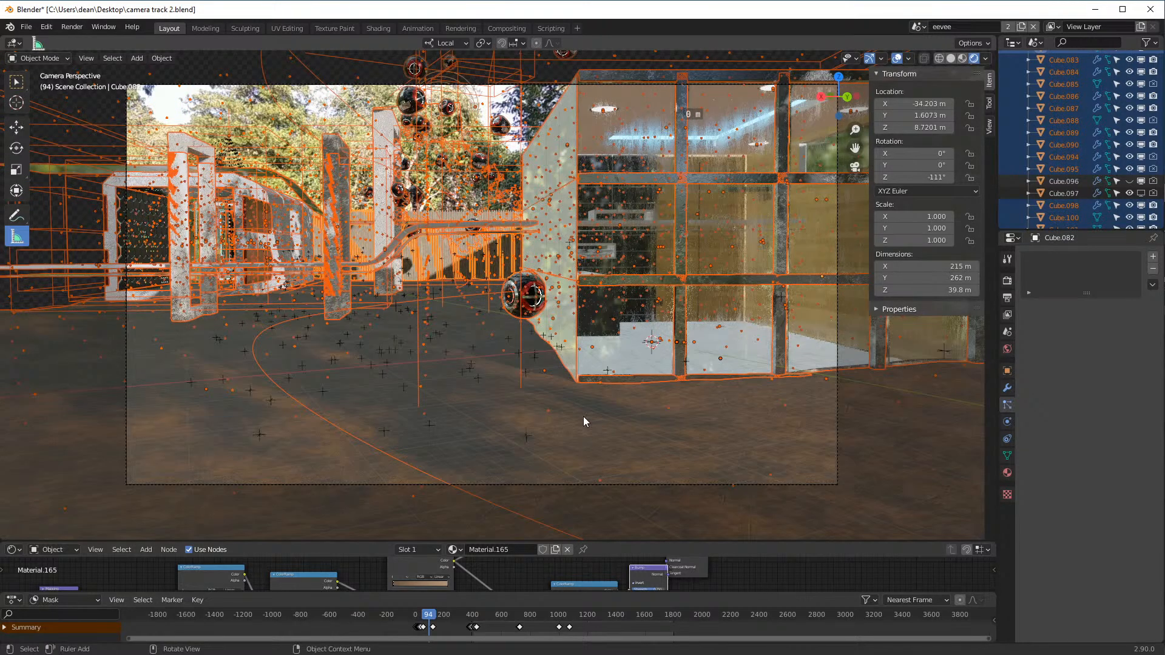
pyautogui.press('h')
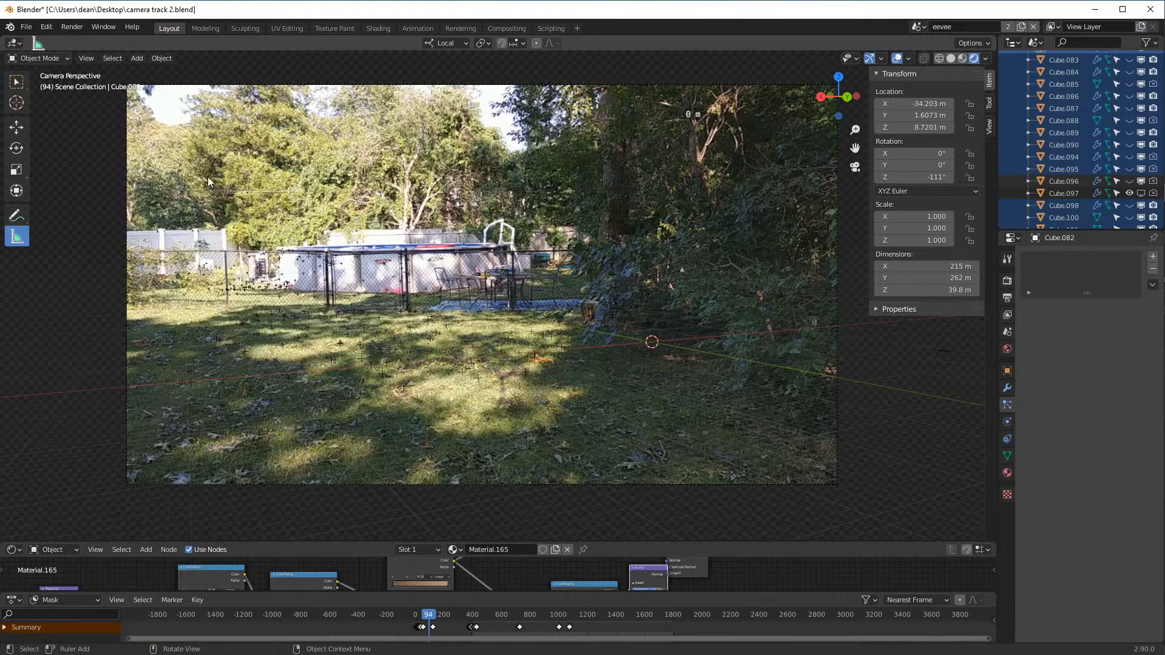
pyautogui.press('ctrl')
pyautogui.hotkey('alt', 'h')
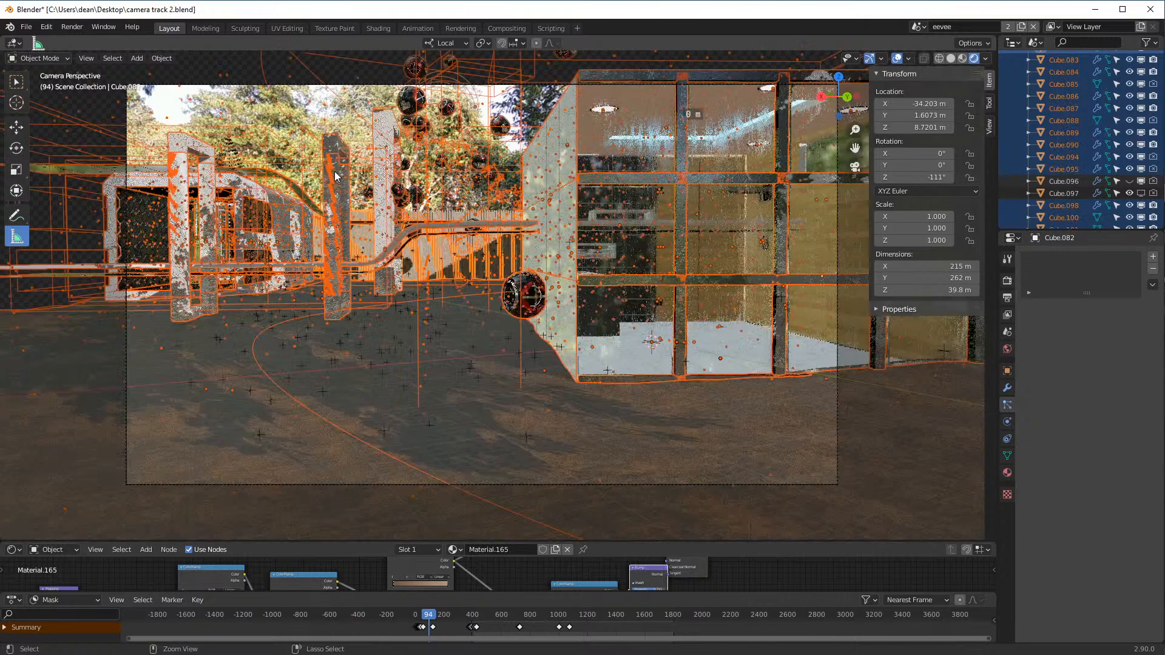
# - Show the ground plane's grass particles in the viewport and inspect the grass coverage from outside the camera view
pyautogui.click(605, 431)
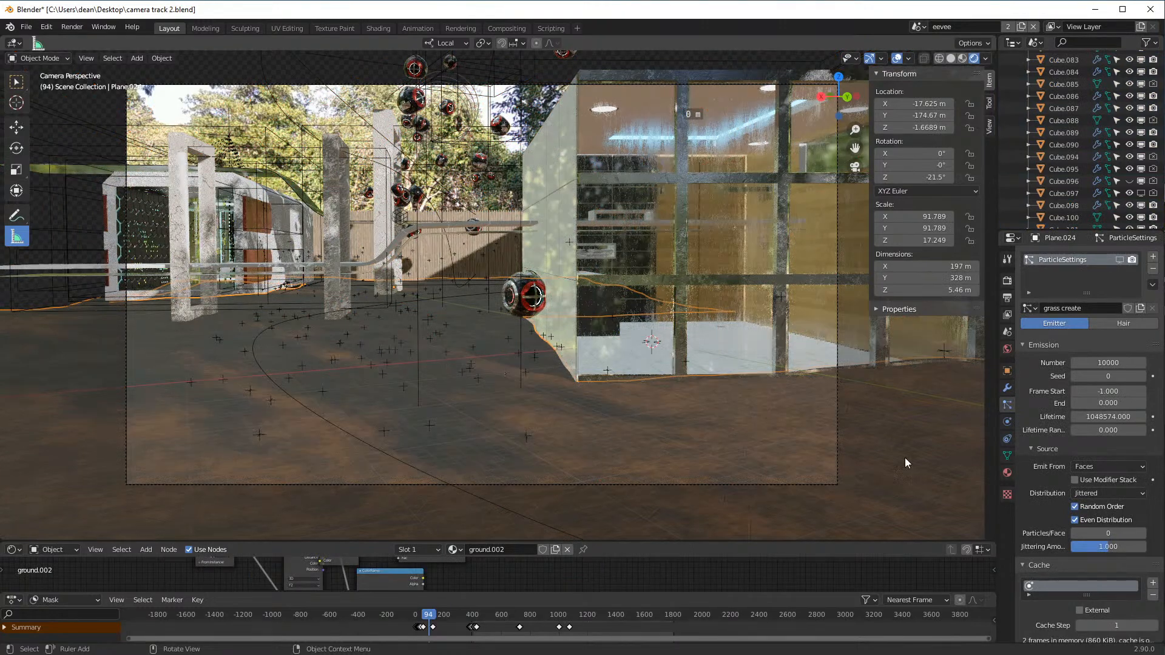
pyautogui.click(1120, 260)
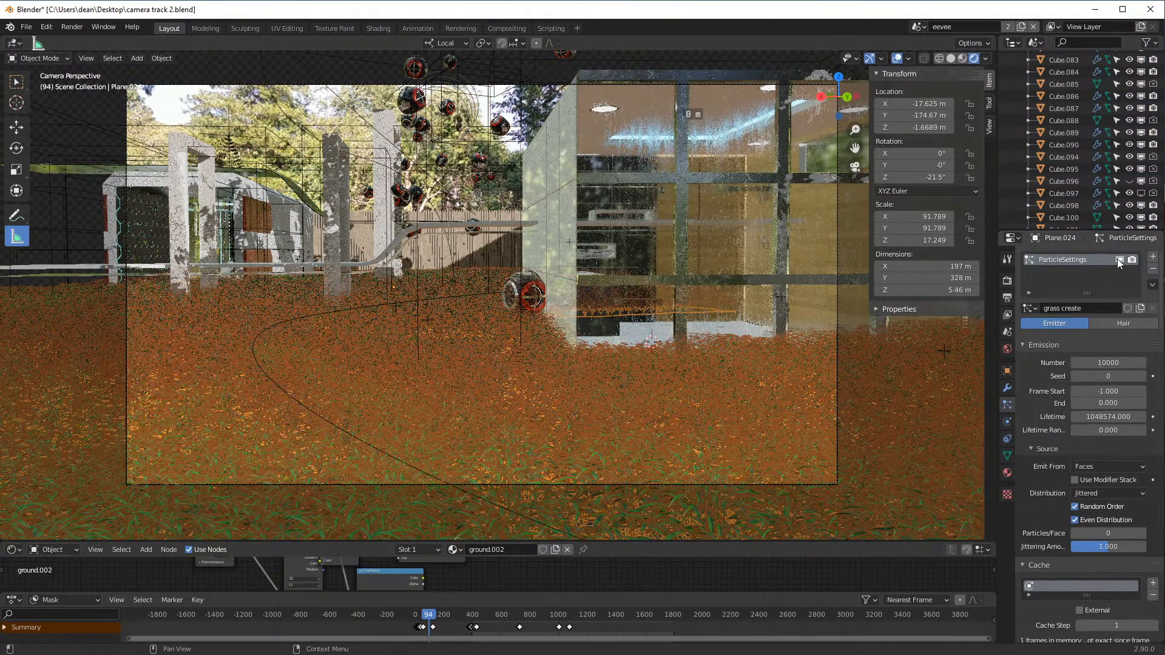
pyautogui.click(483, 212)
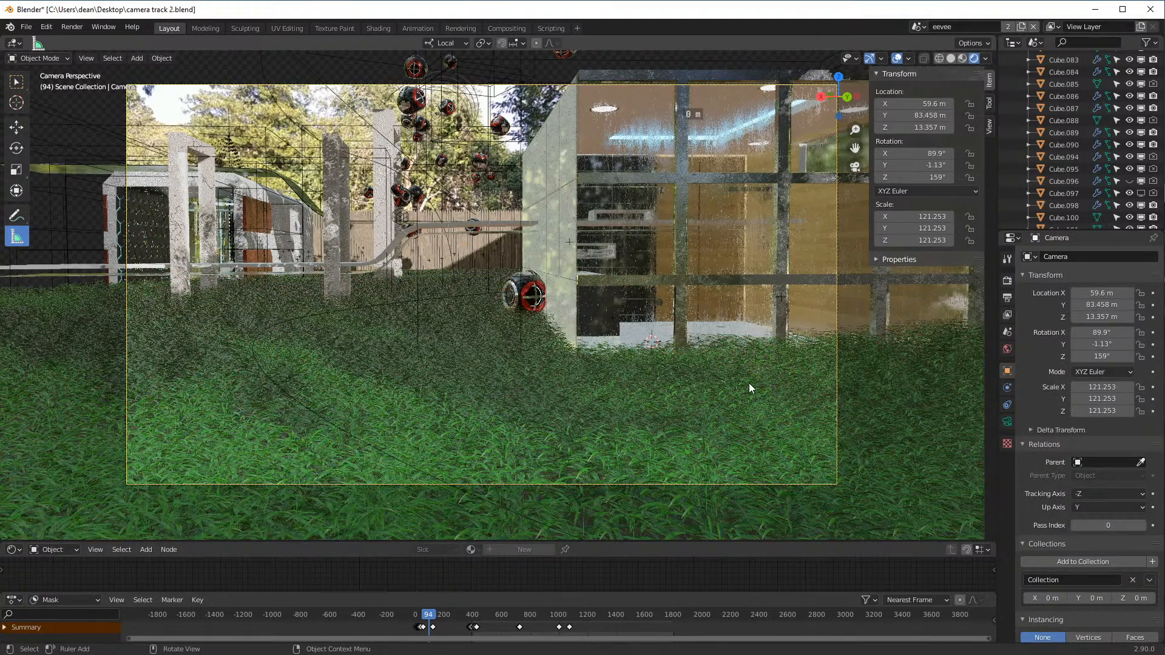
pyautogui.moveTo(737, 388); pyautogui.dragTo(682, 415, button='middle')
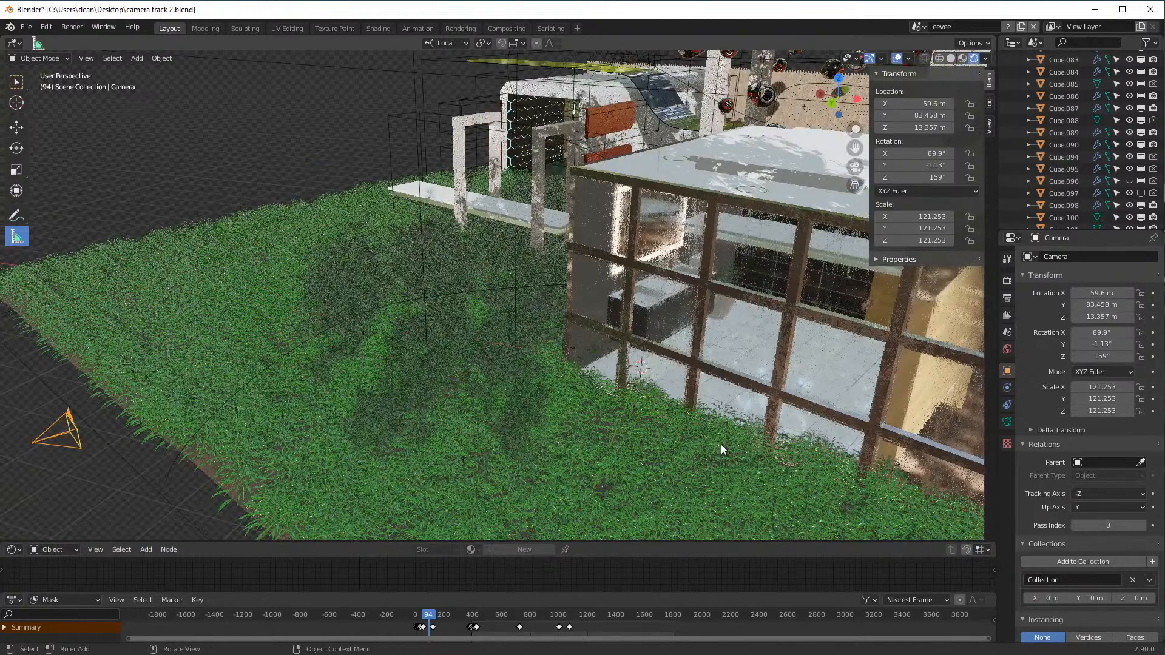
pyautogui.moveTo(600, 402); pyautogui.dragTo(544, 370, button='middle')
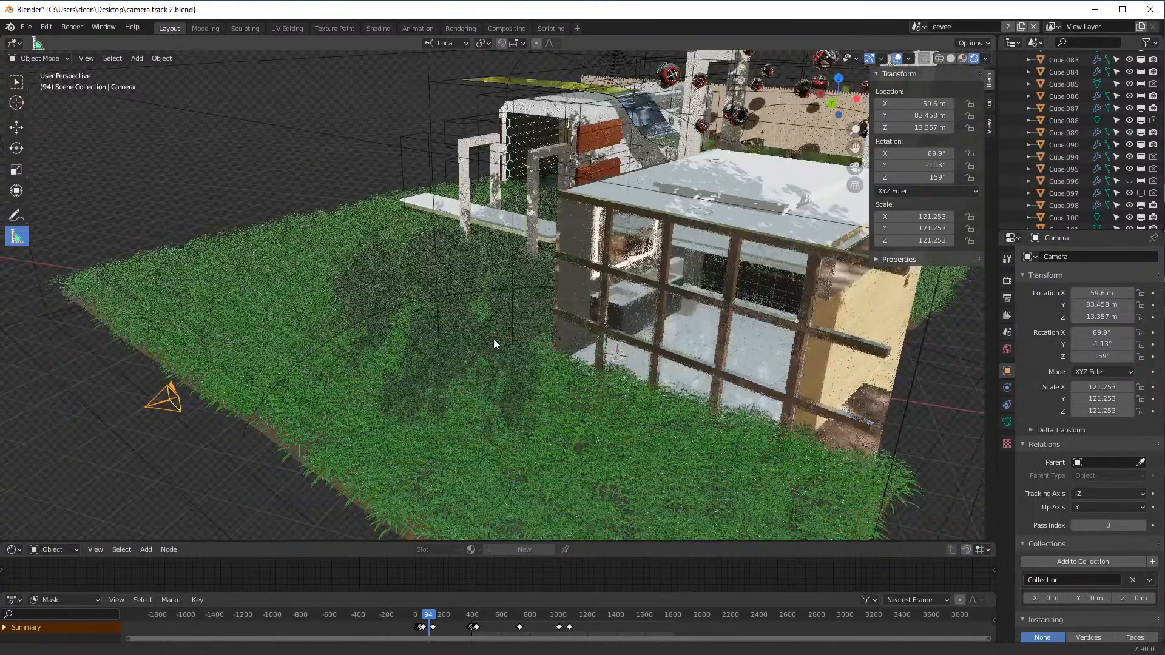
pyautogui.moveTo(451, 329); pyautogui.dragTo(264, 264, button='middle')
pyautogui.moveTo(674, 263); pyautogui.dragTo(627, 244, button='middle')
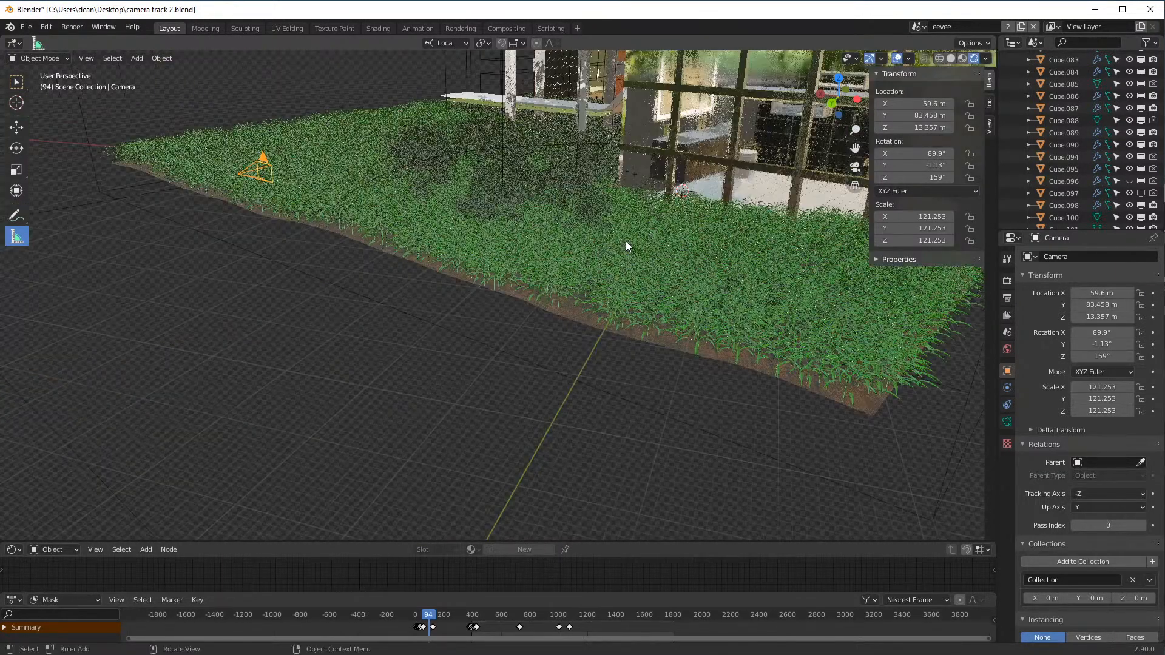
pyautogui.scroll(3, 739, 268)
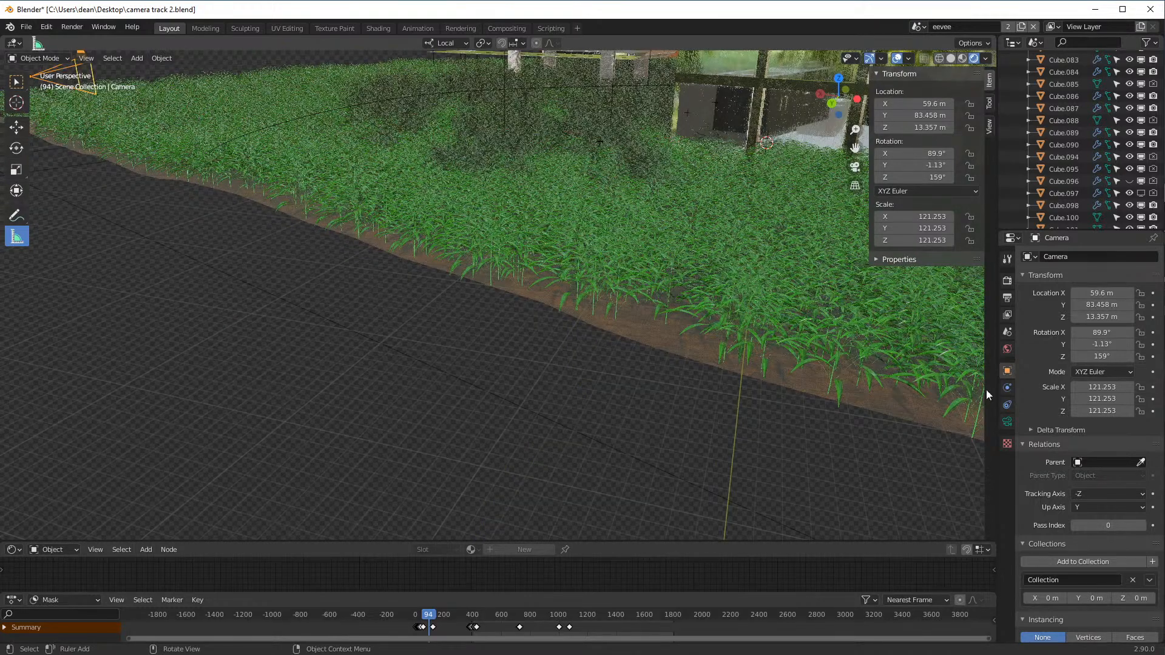
# - Select the ground plane and turn off viewport display of its grass create particle system
pyautogui.click(1007, 422)
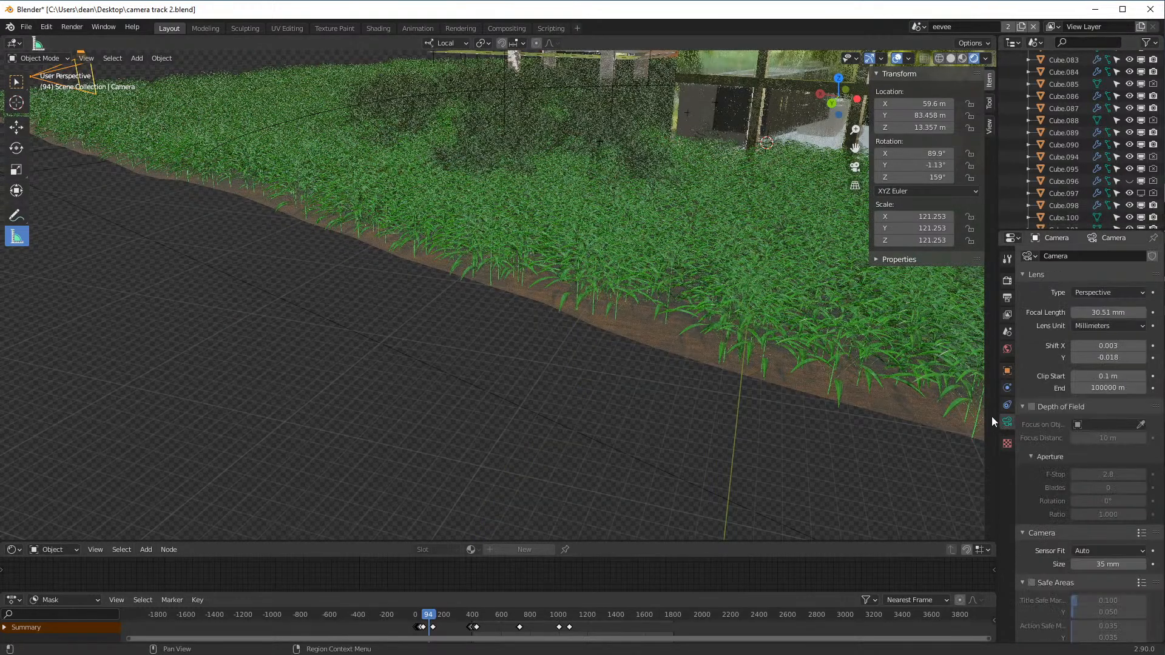
pyautogui.click(913, 389)
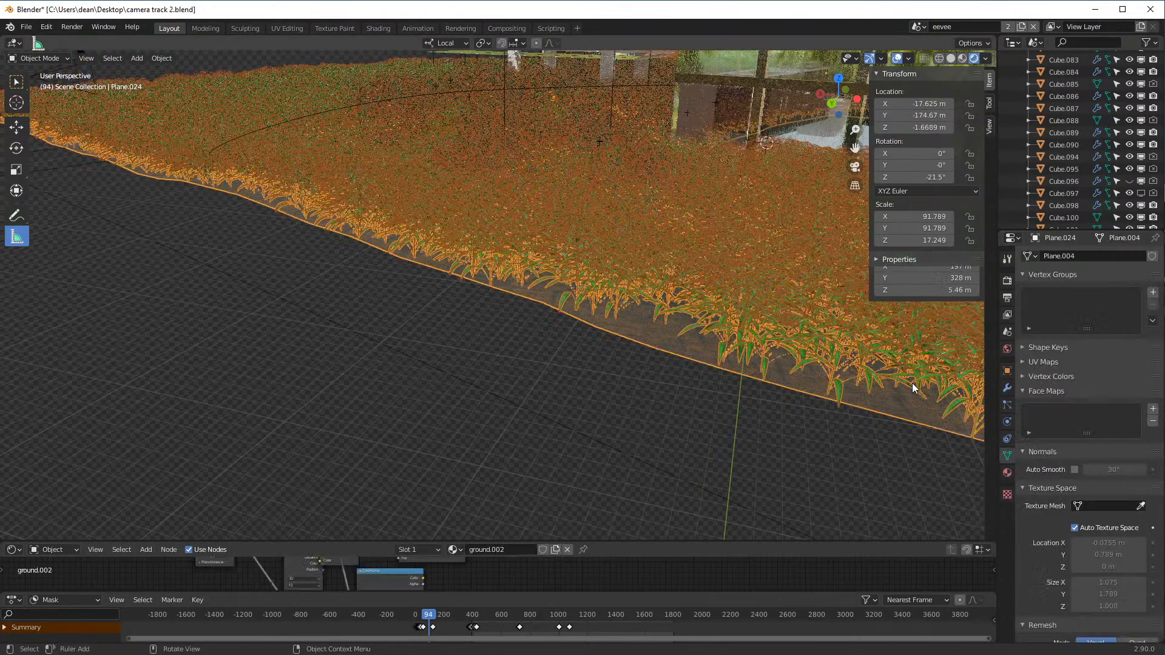
pyautogui.click(1005, 404)
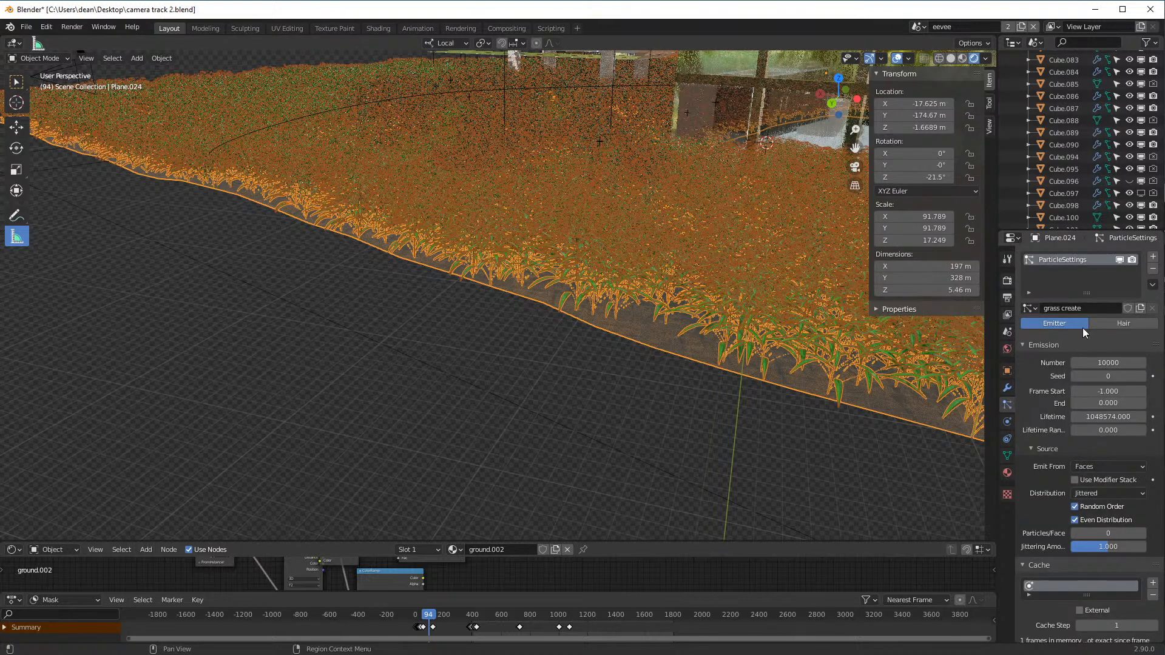
pyautogui.click(1119, 261)
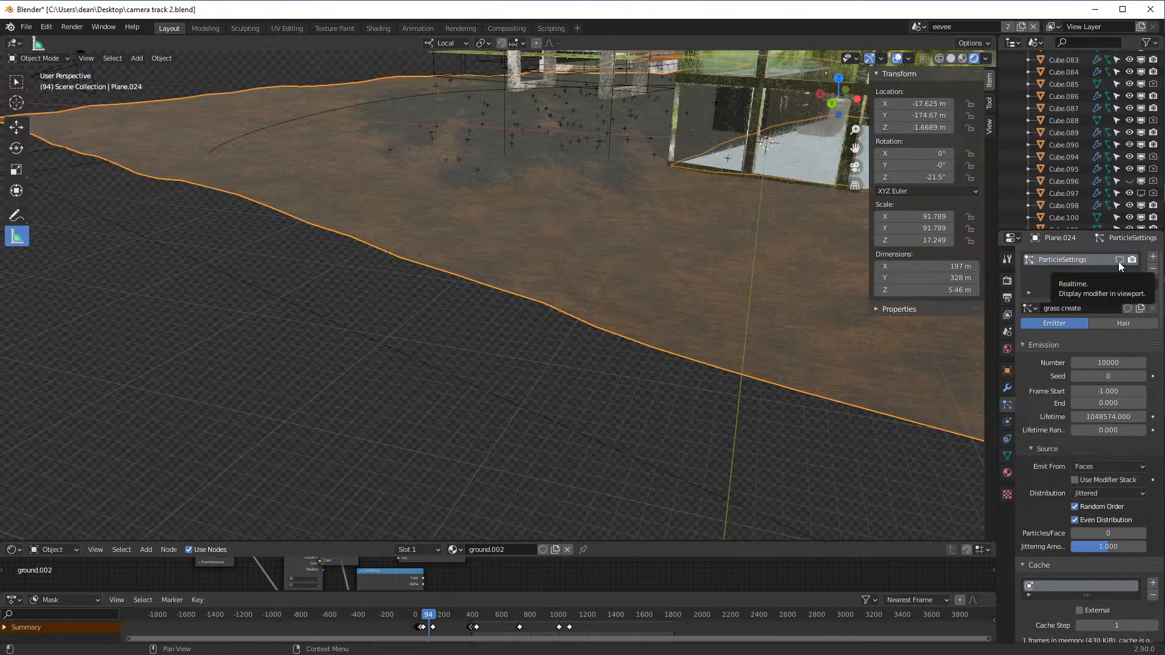
# - Locate the single source grass plant in the scene and select it
pyautogui.moveTo(857, 415); pyautogui.dragTo(682, 317, button='middle')
pyautogui.scroll(-5, 801, 434)
pyautogui.scroll(2, 680, 303)
pyautogui.keyDown('shift'); pyautogui.moveTo(675, 257); pyautogui.dragTo(634, 272, button='middle'); pyautogui.keyUp('shift')
pyautogui.scroll(2, 668, 271)
pyautogui.scroll(-1, 686, 269)
pyautogui.click(589, 226)
pyautogui.scroll(2, 583, 261)
pyautogui.scroll(-2, 607, 316)
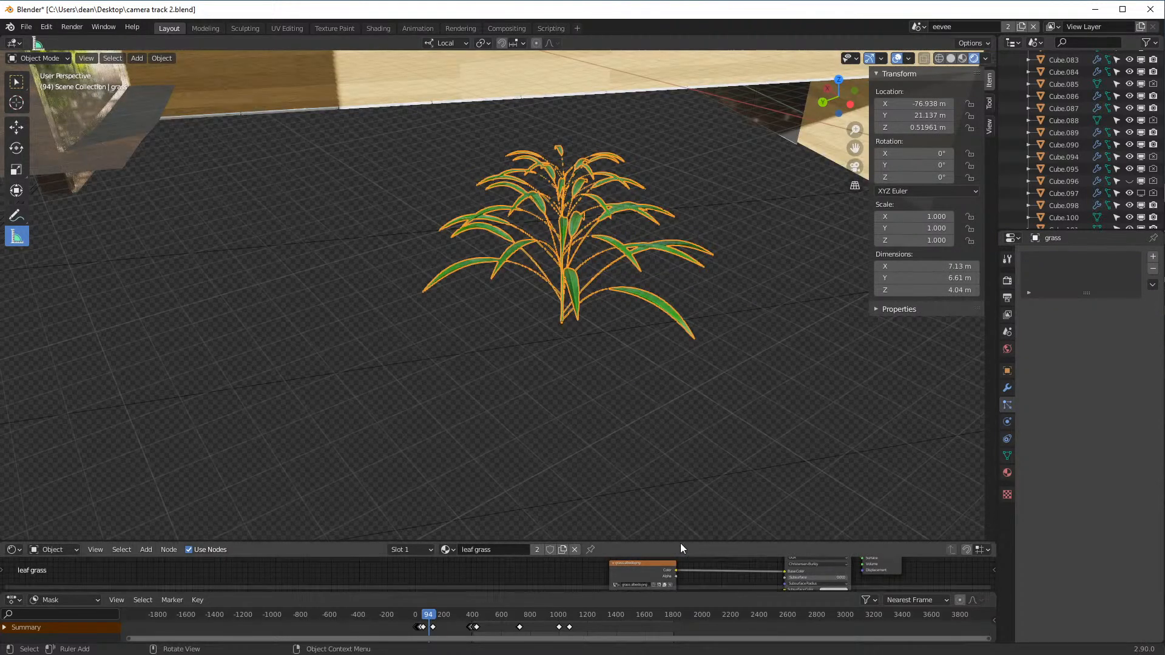
# - Enlarge the node editor and examine the leaf grass material's nodes and the grass plant's leaves
pyautogui.moveTo(684, 541); pyautogui.dragTo(692, 393)
pyautogui.moveTo(701, 504); pyautogui.dragTo(536, 417, button='middle')
pyautogui.scroll(7, 568, 457)
pyautogui.moveTo(576, 459); pyautogui.dragTo(586, 584, button='middle')
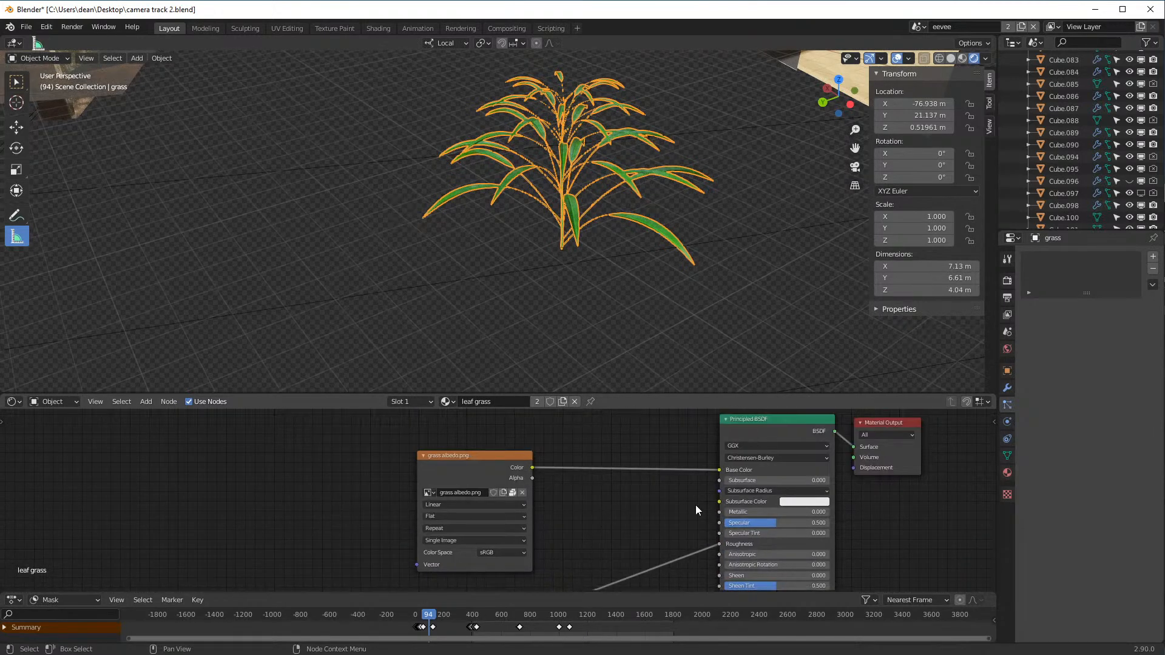
pyautogui.moveTo(634, 489); pyautogui.dragTo(629, 514, button='middle')
pyautogui.scroll(-2, 698, 480)
pyautogui.scroll(2, 556, 515)
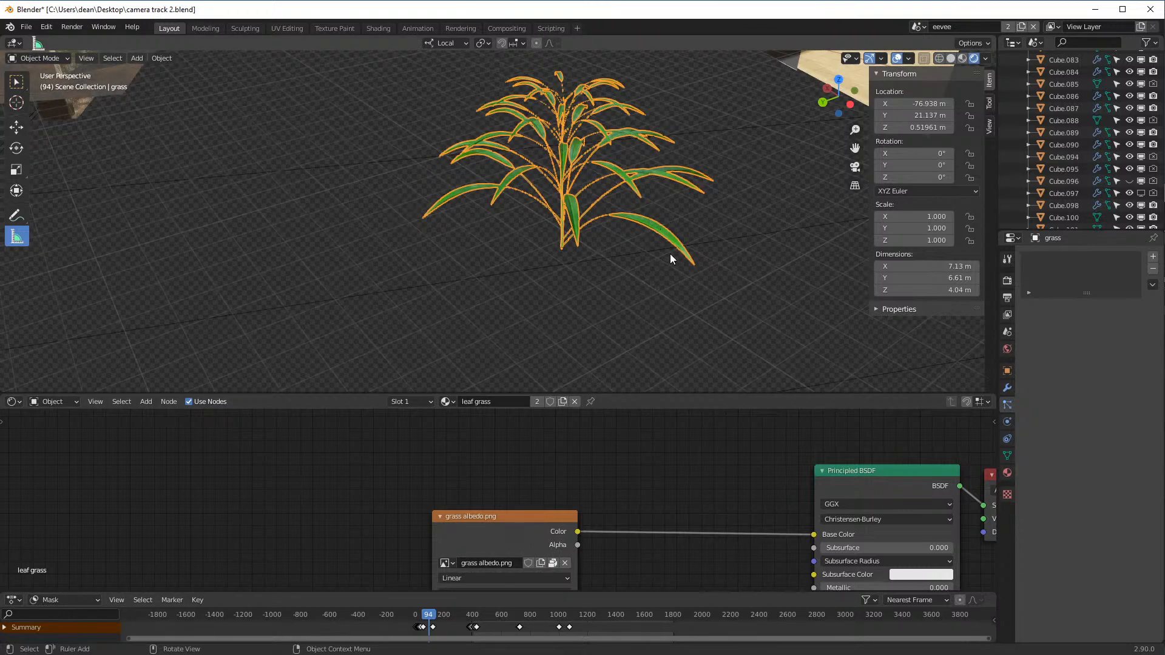
pyautogui.scroll(6, 671, 254)
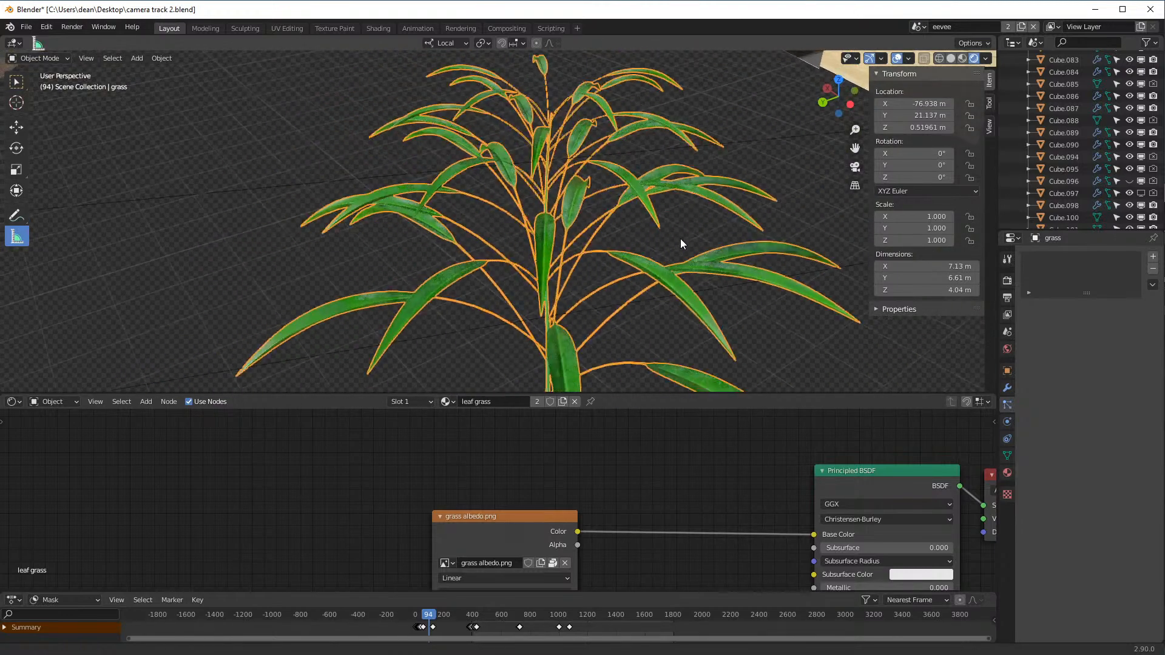
# - Inspect the grass plant's leaf texture up close and check the base of its stem
pyautogui.scroll(5, 658, 267)
pyautogui.keyDown('shift'); pyautogui.moveTo(660, 264); pyautogui.dragTo(676, 266, button='middle'); pyautogui.keyUp('shift')
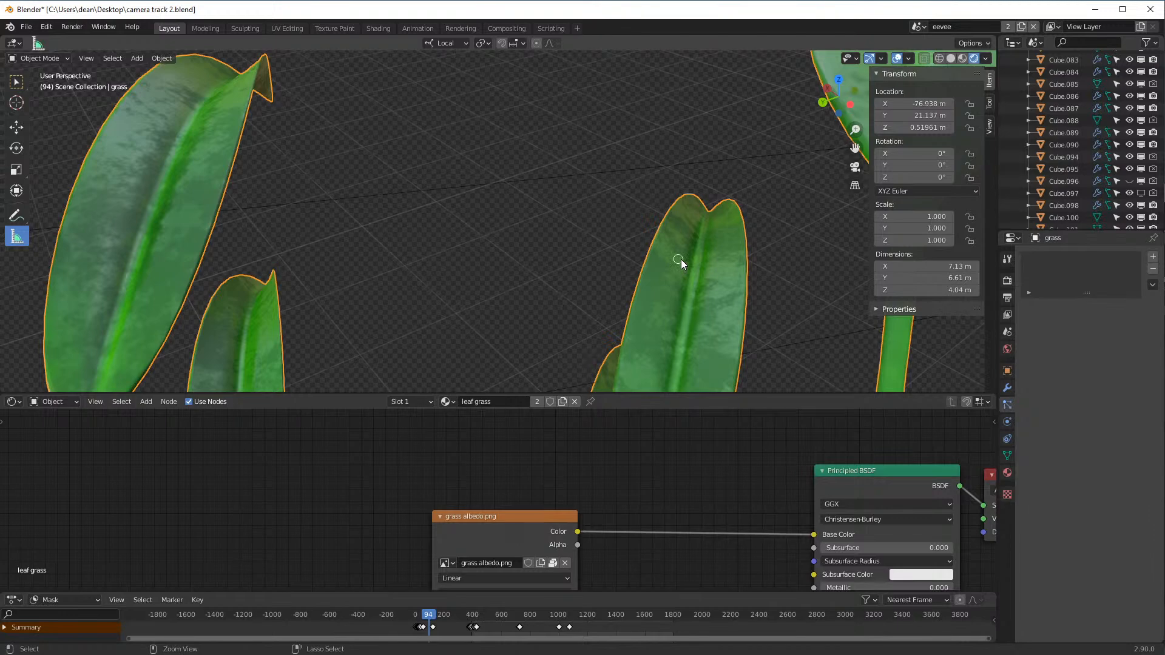
pyautogui.scroll(-8, 678, 267)
pyautogui.scroll(-8, 680, 270)
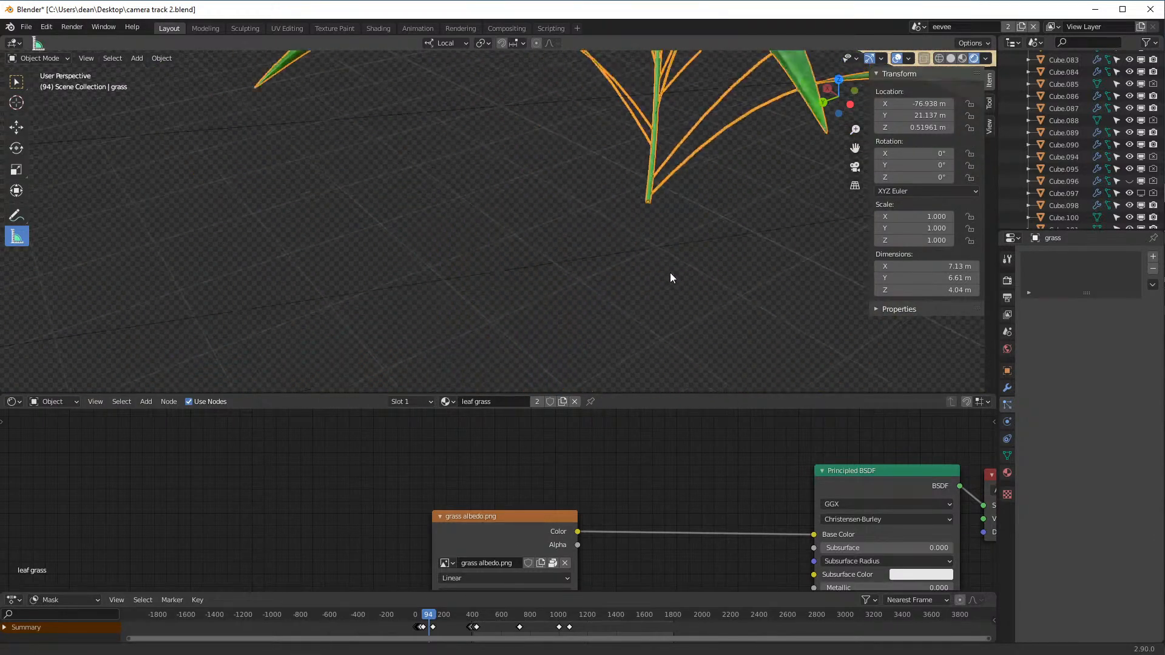
# - Look over the glass-fronted building, the ground plane and the source grass plant beside it from several angles
pyautogui.moveTo(631, 250); pyautogui.dragTo(499, 263, button='middle')
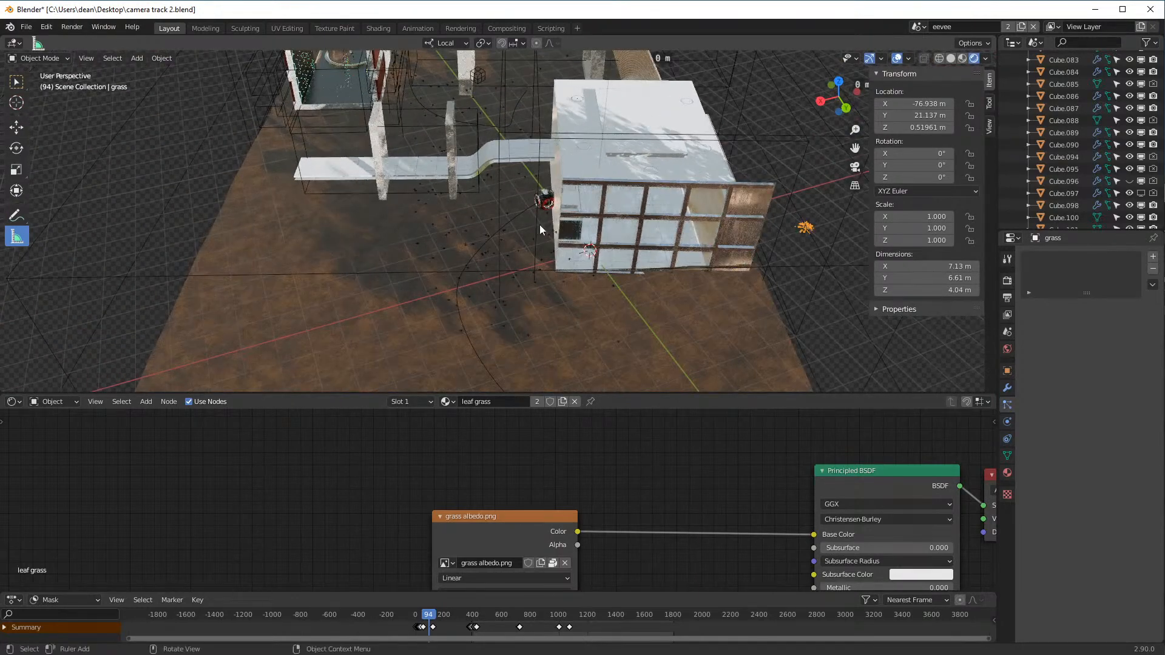
pyautogui.moveTo(731, 256); pyautogui.dragTo(628, 204, button='middle')
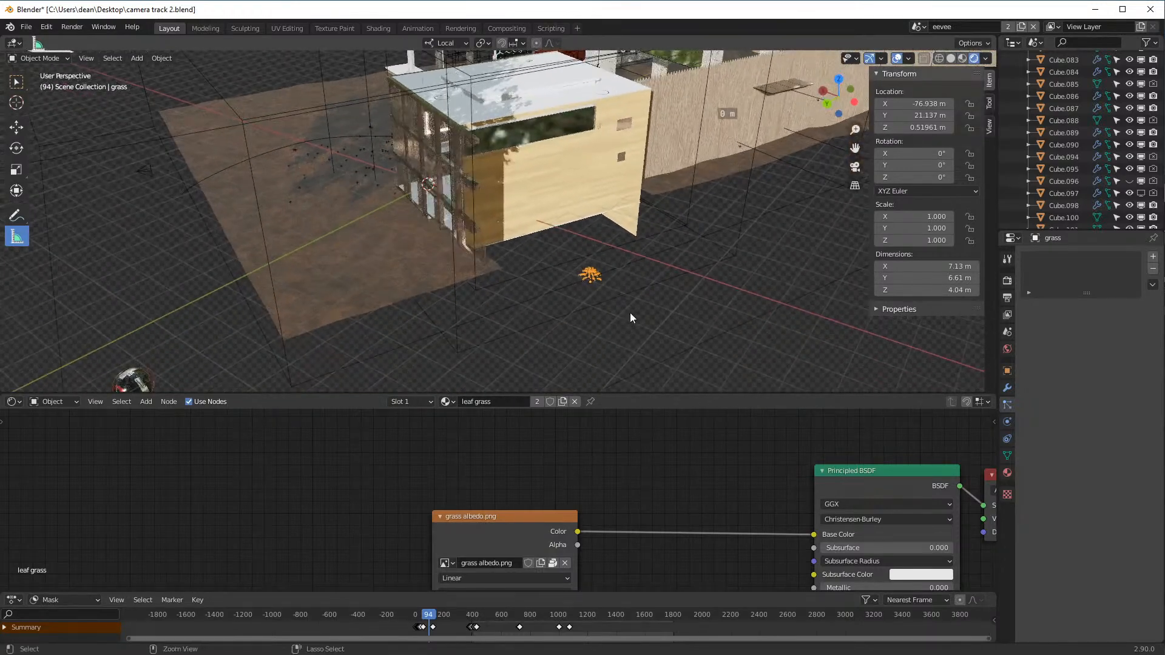
pyautogui.scroll(1, 628, 300)
pyautogui.scroll(8, 628, 300)
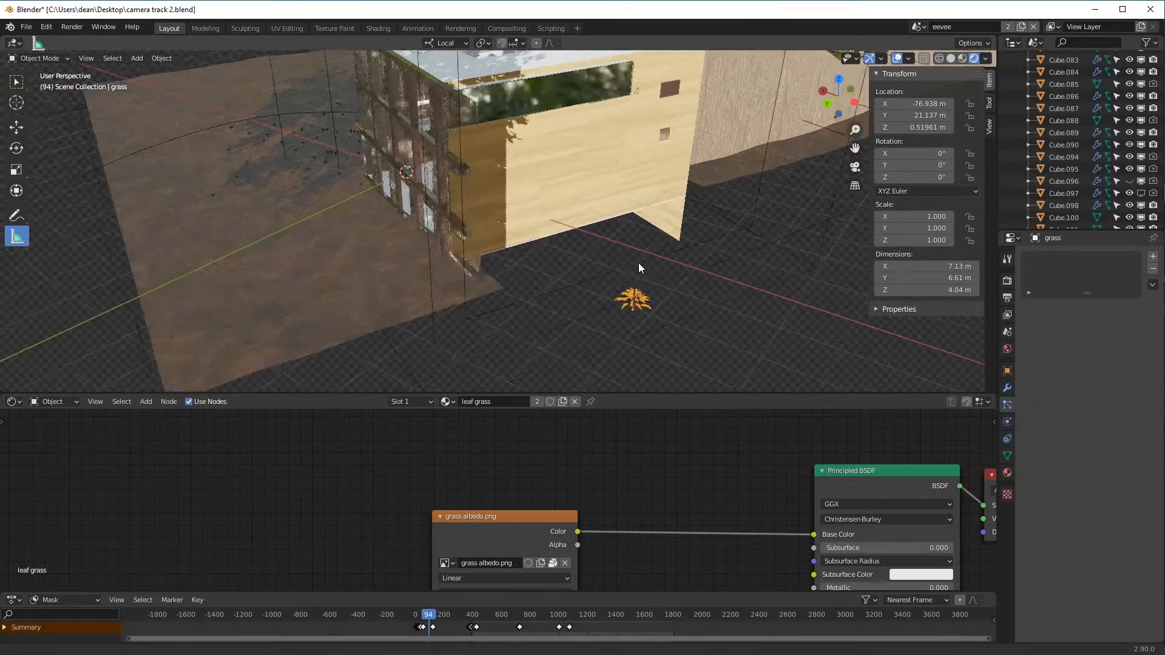
pyautogui.scroll(-5, 649, 229)
pyautogui.moveTo(633, 285)
pyautogui.keyDown('shift'); pyautogui.mouseDown(button='middle')
pyautogui.moveTo(571, 244)
pyautogui.moveTo(641, 265)
pyautogui.mouseUp(button='middle'); pyautogui.keyUp('shift')
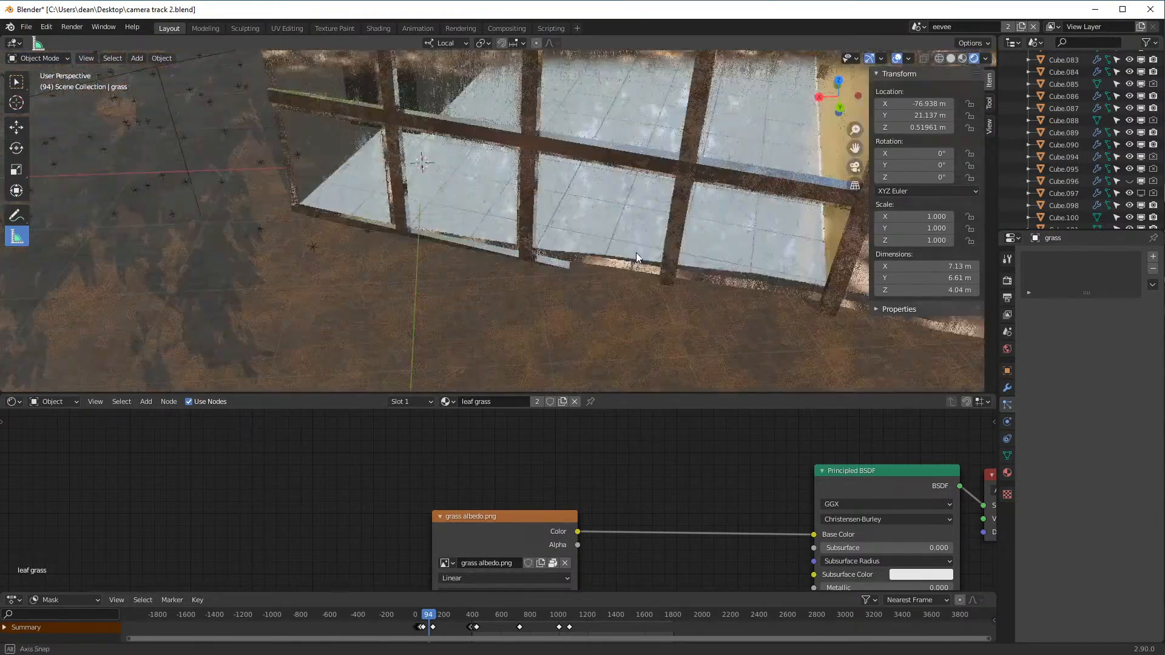
pyautogui.scroll(-4, 636, 208)
pyautogui.scroll(-4, 628, 286)
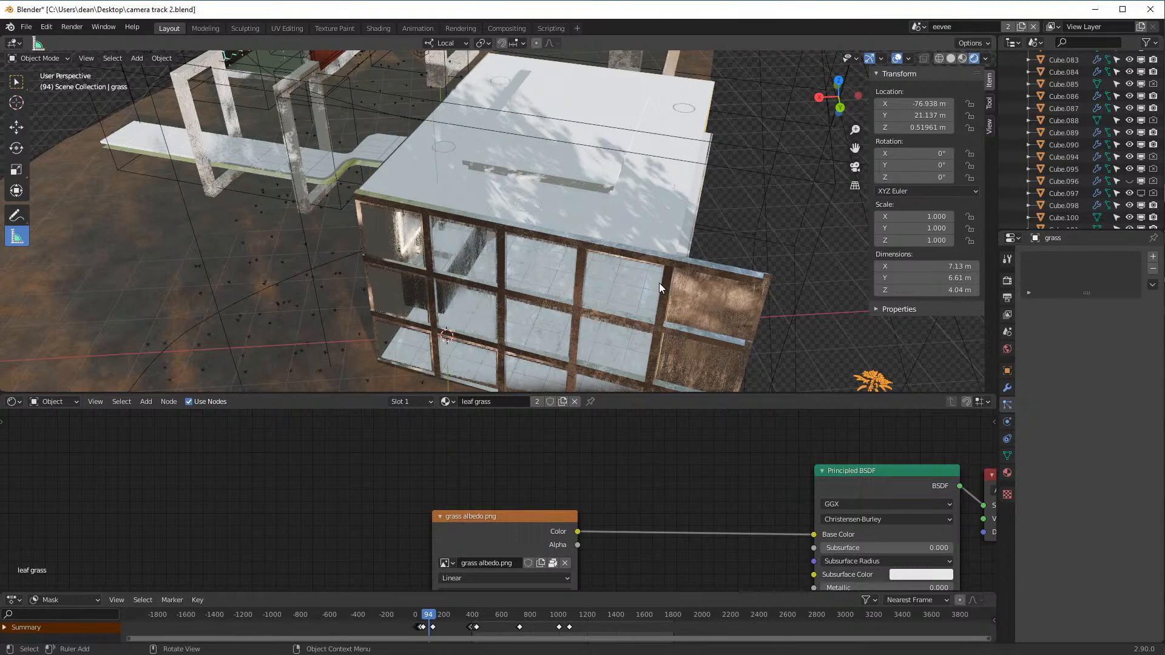
pyautogui.scroll(-3, 662, 291)
pyautogui.moveTo(606, 193); pyautogui.dragTo(657, 161, button='middle')
pyautogui.moveTo(637, 215); pyautogui.dragTo(563, 224, button='middle')
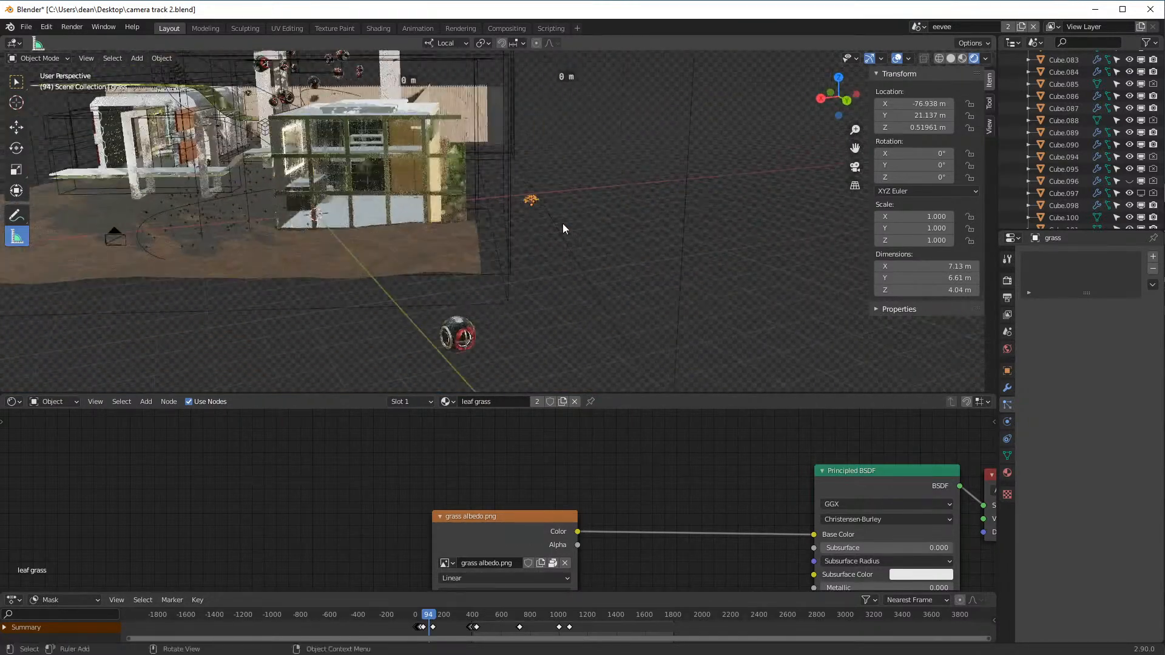
pyautogui.scroll(2, 563, 228)
pyautogui.keyDown('shift'); pyautogui.moveTo(466, 195); pyautogui.dragTo(603, 271, button='middle'); pyautogui.keyUp('shift')
pyautogui.click(607, 198)
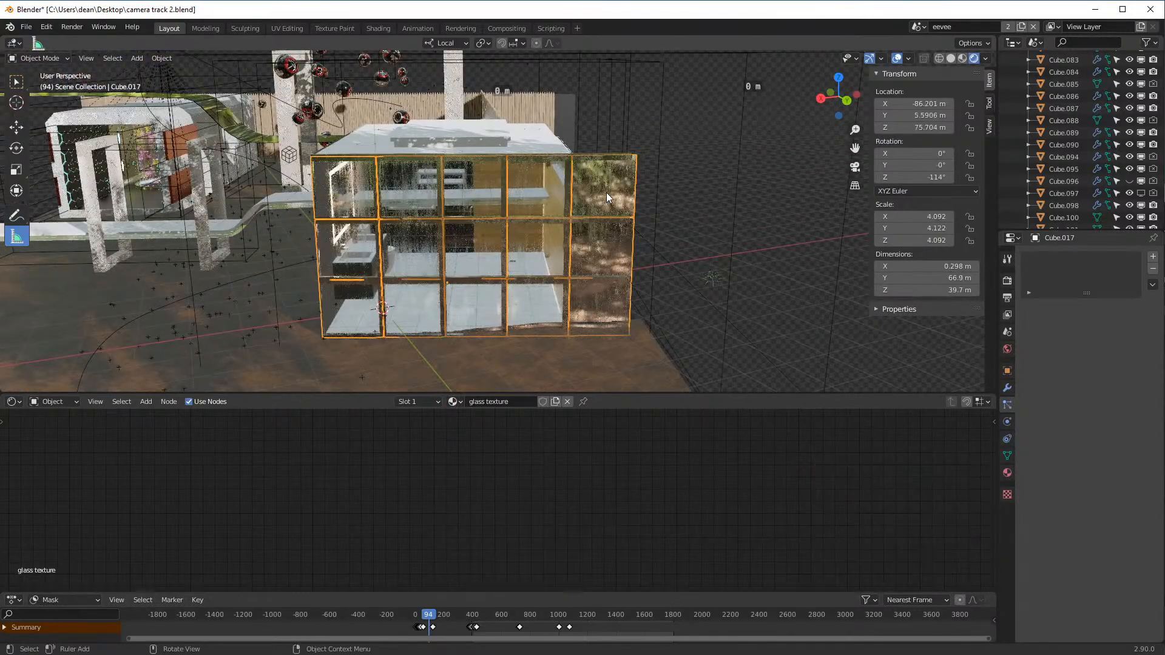
pyautogui.press('g')
pyautogui.rightClick(720, 257)
pyautogui.click(719, 273)
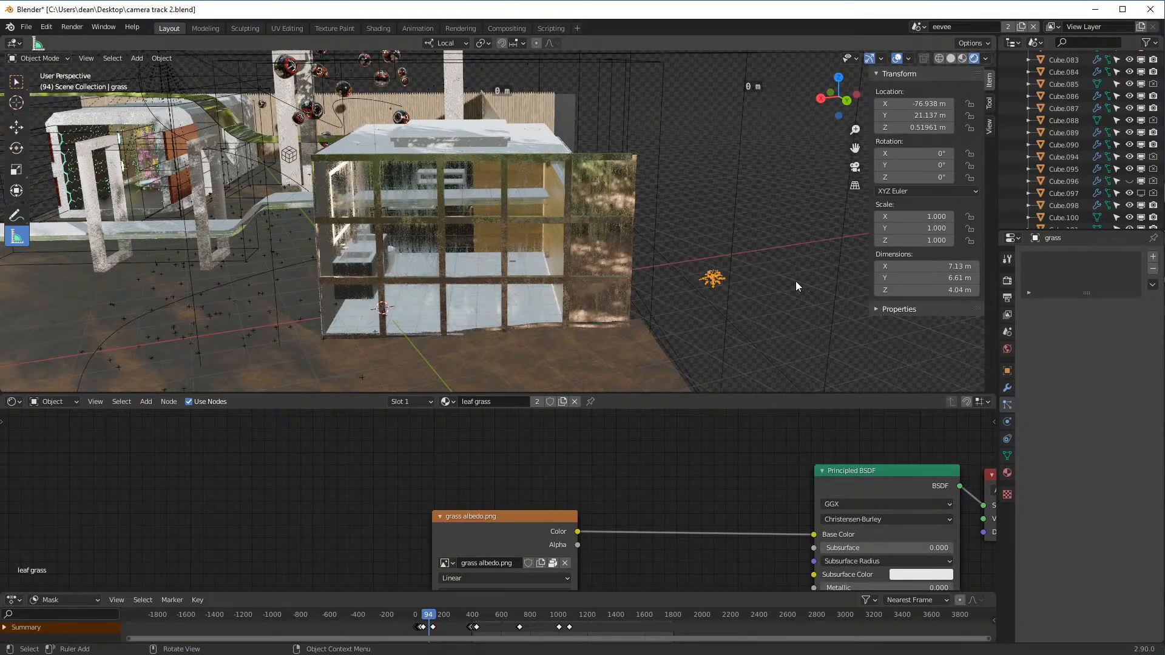
# - Select the building's glass front and examine the glass texture material's nodes in an enlarged node editor
pyautogui.keyDown('shift'); pyautogui.moveTo(611, 205); pyautogui.dragTo(651, 198, button='middle'); pyautogui.keyUp('shift')
pyautogui.scroll(10, 651, 193)
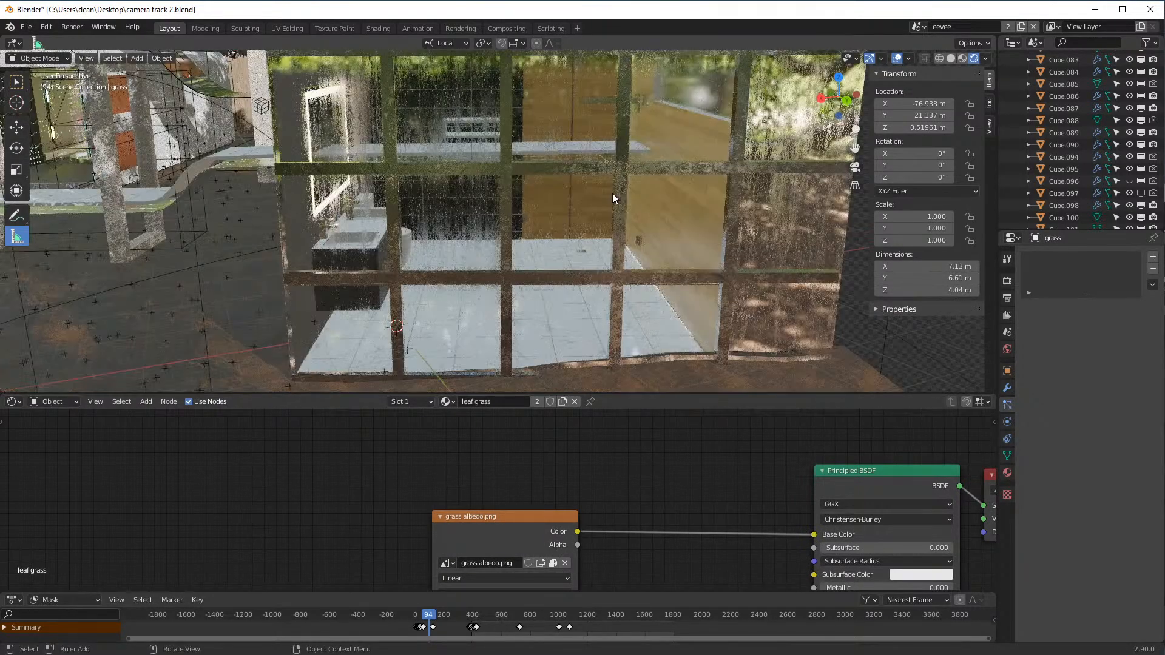
pyautogui.scroll(-8, 576, 188)
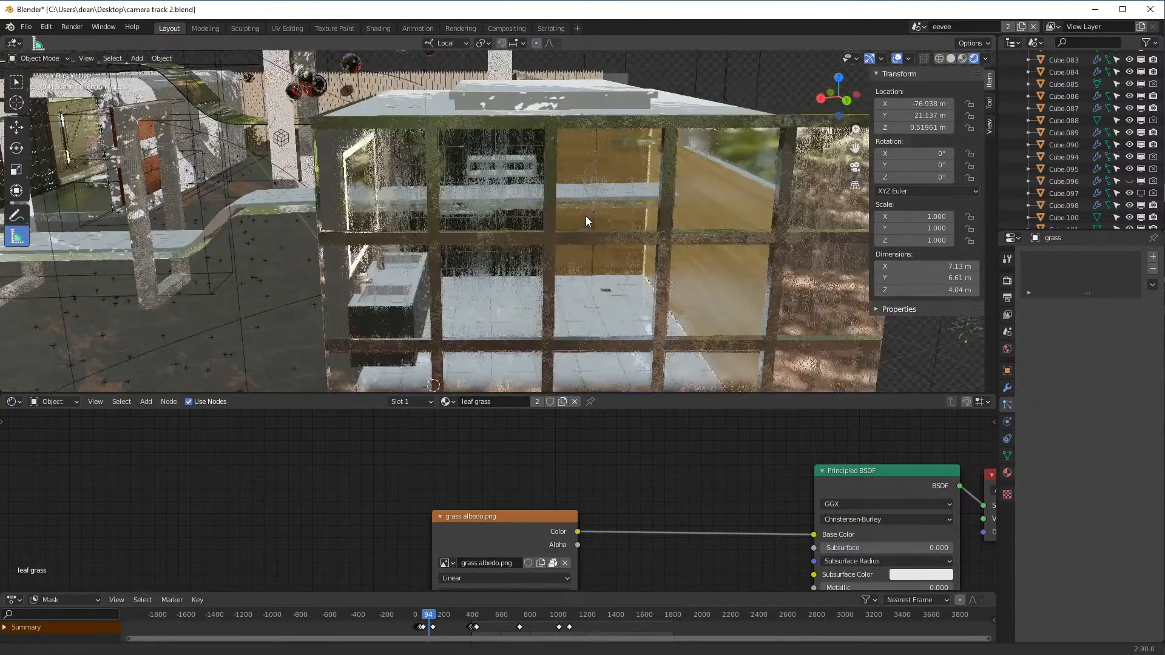
pyautogui.click(531, 187)
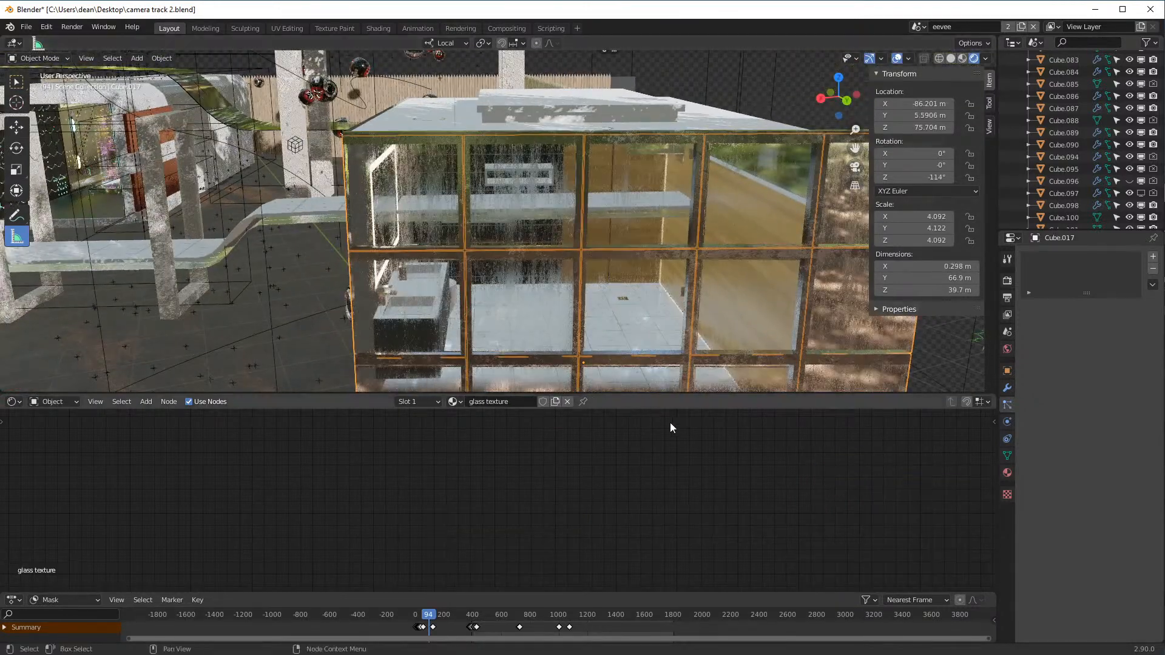
pyautogui.moveTo(658, 392); pyautogui.dragTo(677, 269)
pyautogui.scroll(-4, 628, 412)
pyautogui.moveTo(573, 484); pyautogui.dragTo(598, 290, button='middle')
pyautogui.moveTo(425, 450); pyautogui.dragTo(831, 341, button='middle')
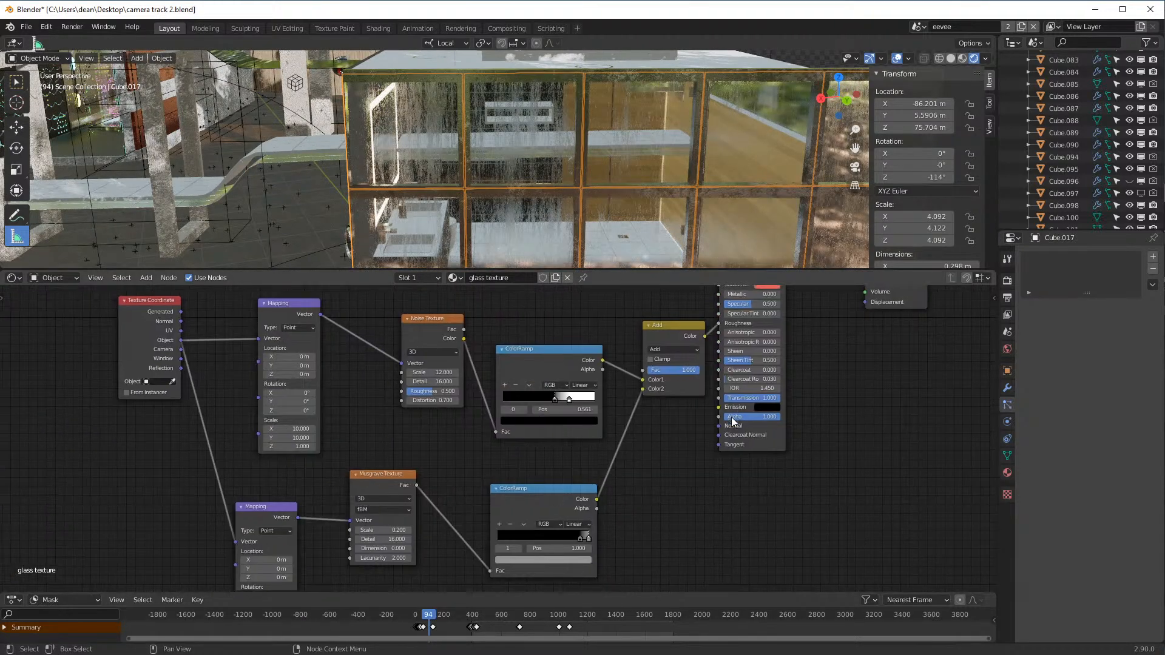
pyautogui.scroll(-3, 735, 410)
pyautogui.moveTo(745, 389); pyautogui.dragTo(685, 433, button='middle')
# - Select the source grass plant beside the building and view the leaf grass material's image texture nodes
pyautogui.moveTo(724, 210); pyautogui.dragTo(712, 248, button='middle')
pyautogui.click(700, 247)
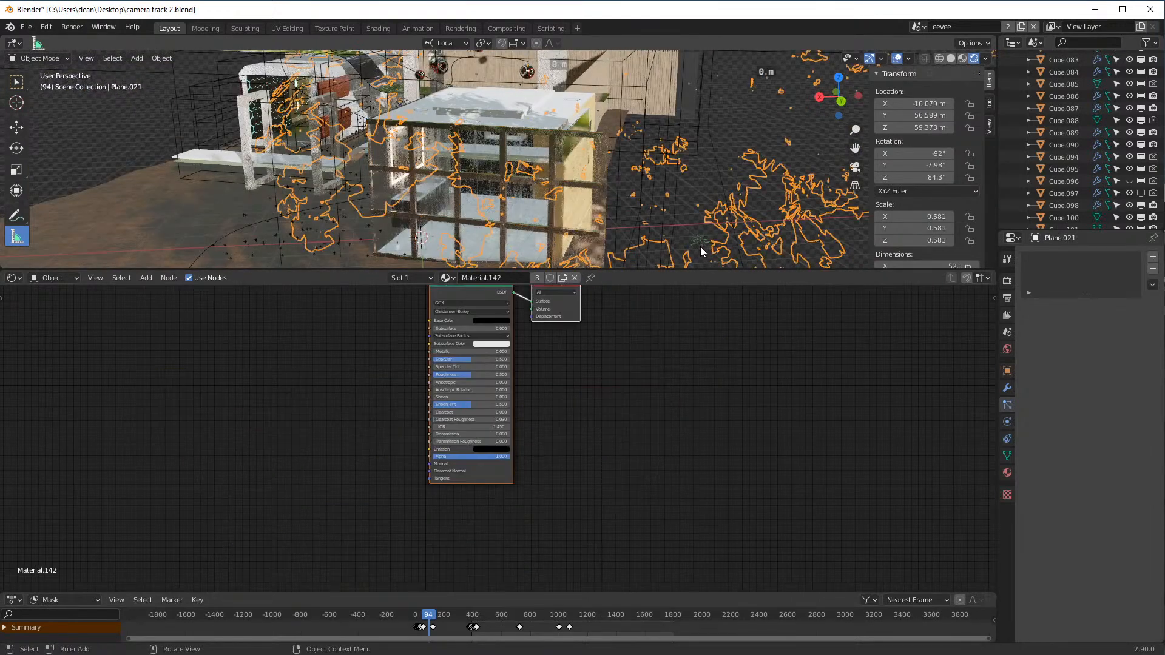
pyautogui.moveTo(850, 375); pyautogui.dragTo(653, 481, button='middle')
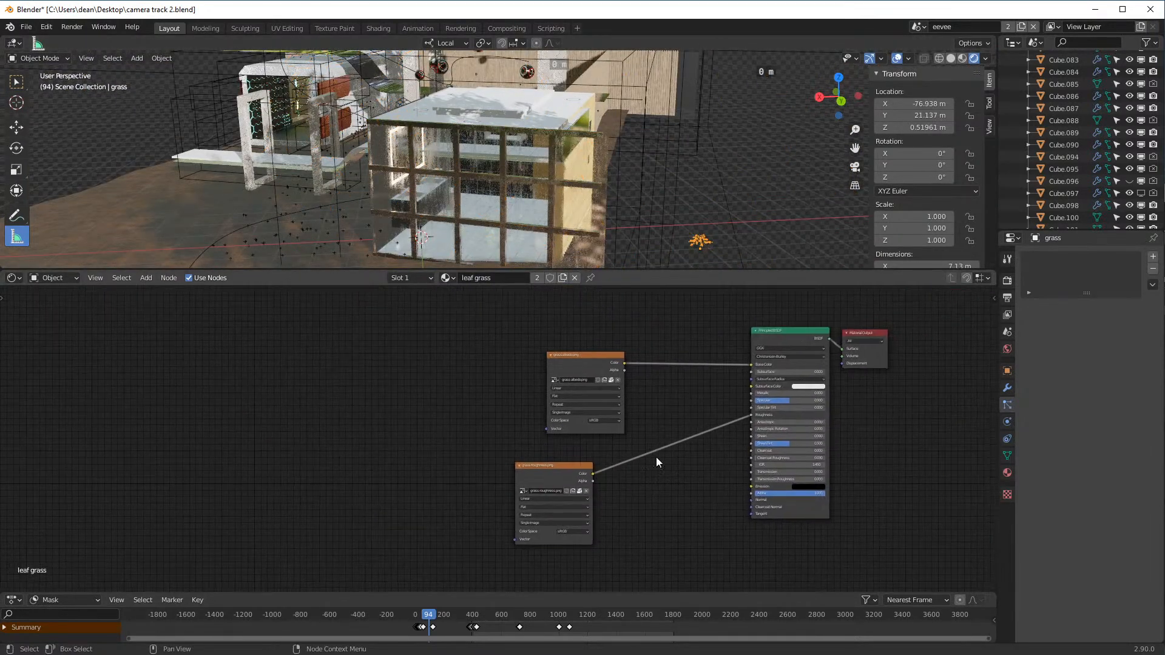
# - Reselect the building's glass front and enlarge the viewport for a closer view of the panes
pyautogui.moveTo(534, 255); pyautogui.dragTo(567, 184, button='middle')
pyautogui.click(559, 163)
pyautogui.moveTo(664, 204); pyautogui.dragTo(675, 198, button='middle')
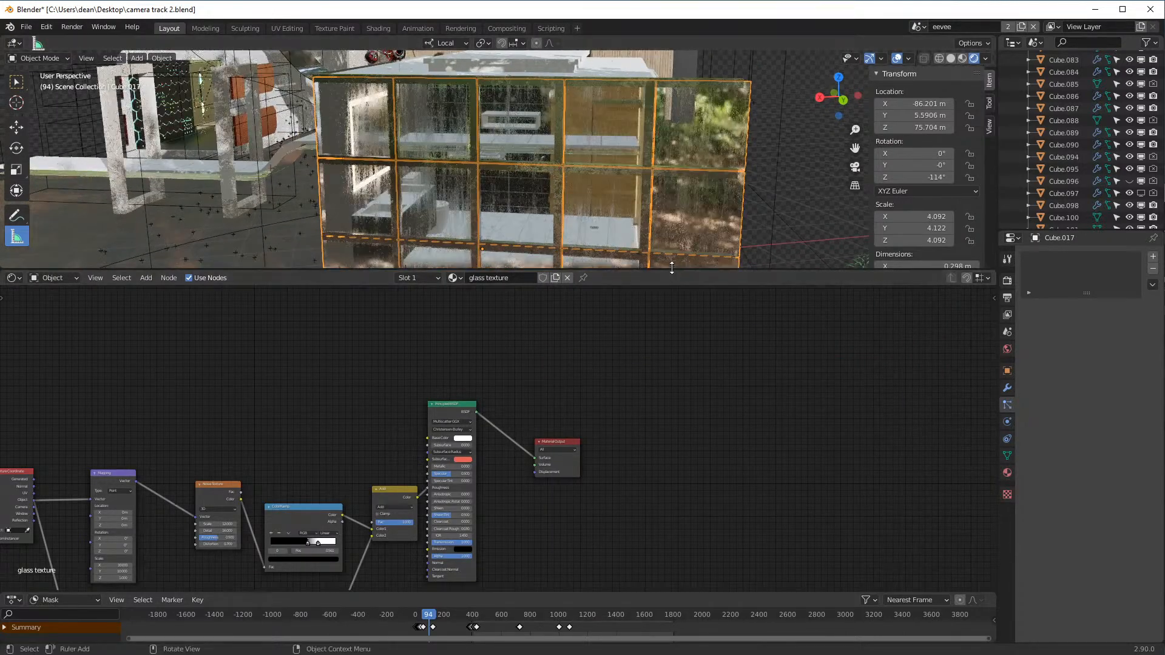
pyautogui.moveTo(671, 271); pyautogui.dragTo(671, 351)
pyautogui.scroll(5, 687, 251)
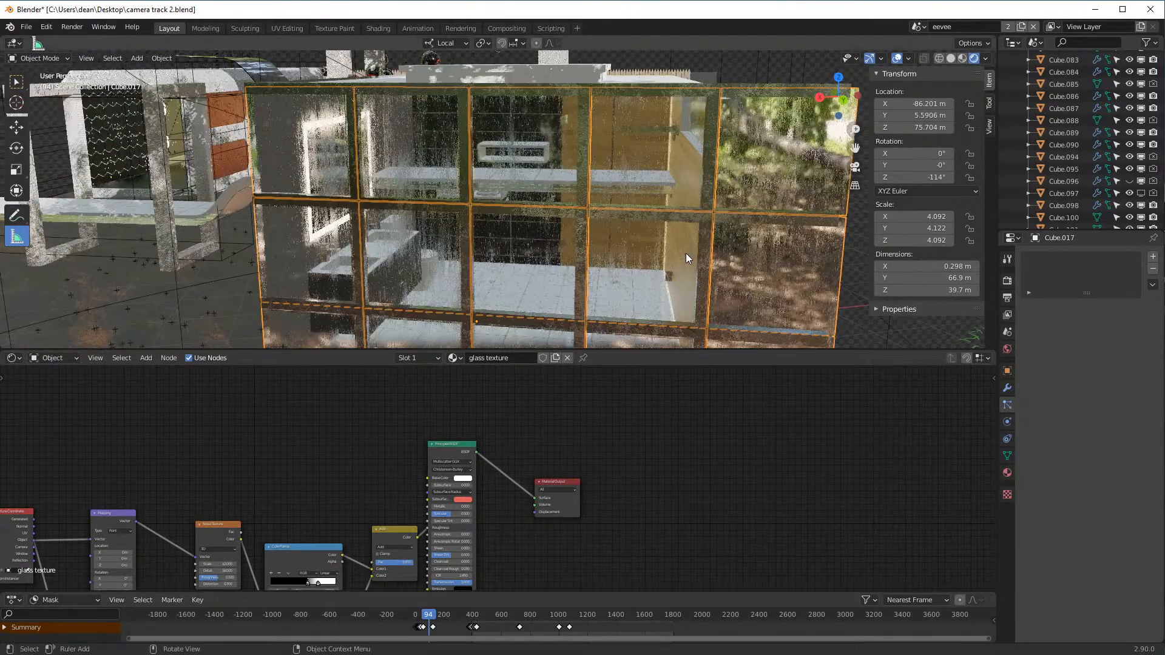
# - Examine the glass texture material's Mapping, Noise Texture and ColorRamp nodes alongside the streaks on the glass panes
pyautogui.moveTo(538, 442); pyautogui.dragTo(810, 542, button='middle')
pyautogui.scroll(3, 575, 420)
pyautogui.moveTo(556, 404); pyautogui.dragTo(574, 489, button='middle')
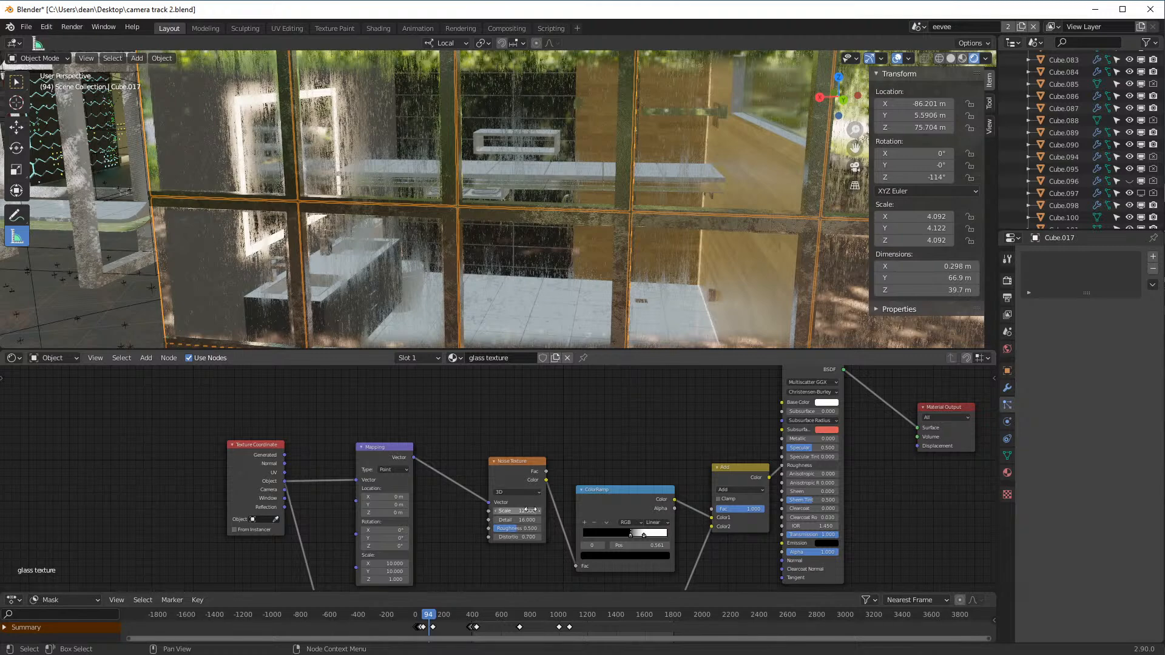
pyautogui.moveTo(412, 600); pyautogui.dragTo(433, 548, button='middle')
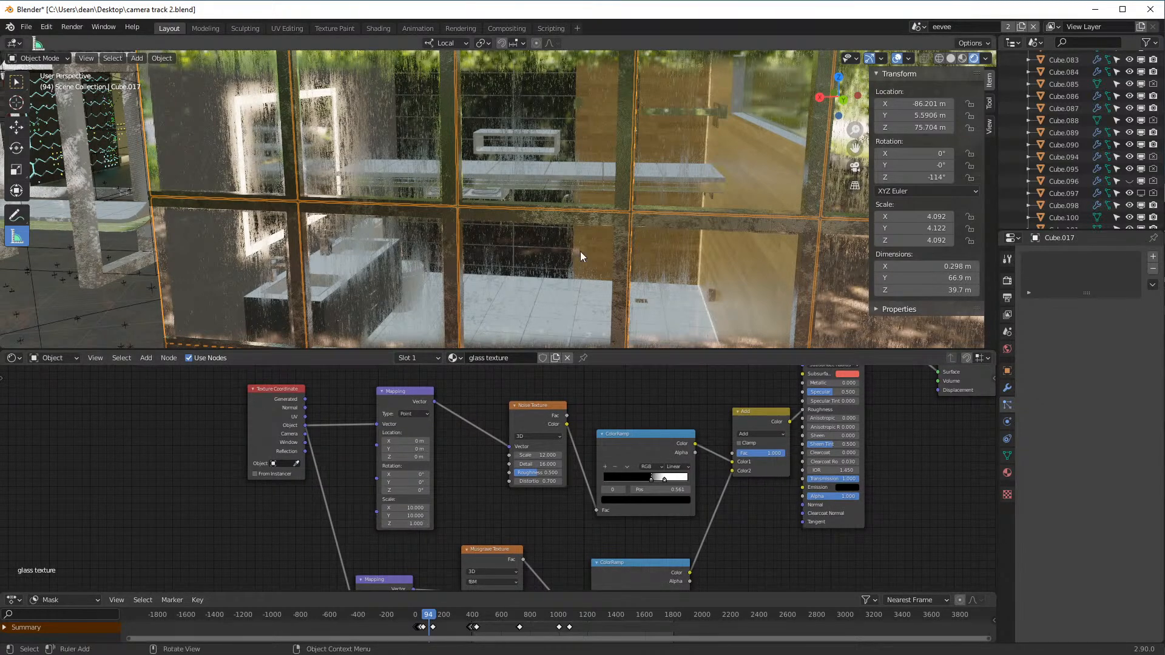
pyautogui.scroll(4, 549, 149)
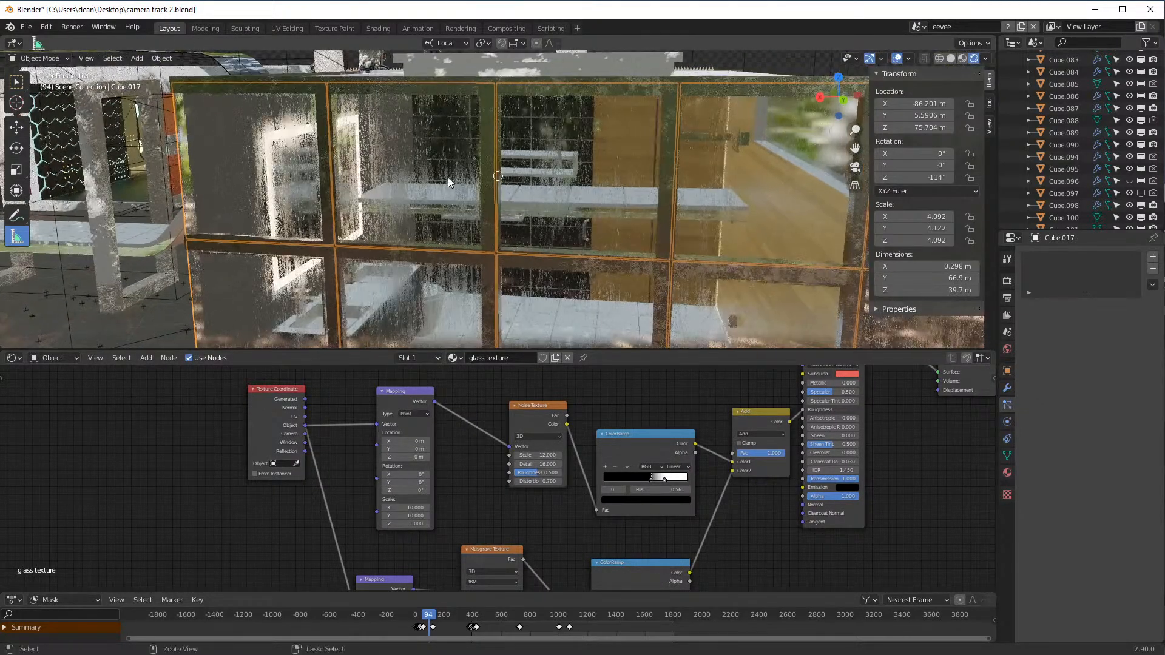
pyautogui.moveTo(460, 148)
pyautogui.keyDown('ctrl'); pyautogui.mouseDown(button='middle')
pyautogui.moveTo(457, 172)
pyautogui.moveTo(461, 162)
pyautogui.mouseUp(button='middle'); pyautogui.keyUp('ctrl')
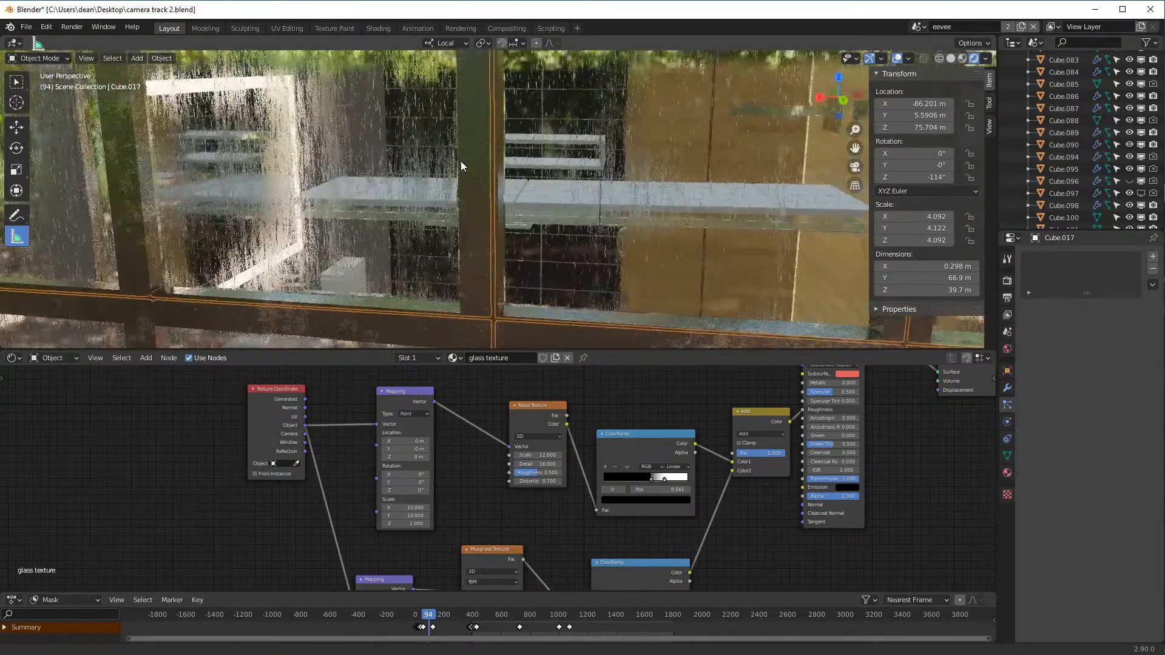
# - Inspect the neon-lit building, its weathered exterior wall and the white cat on the round platform inside
pyautogui.keyDown('shift'); pyautogui.moveTo(632, 187); pyautogui.dragTo(679, 221, button='middle'); pyautogui.keyUp('shift')
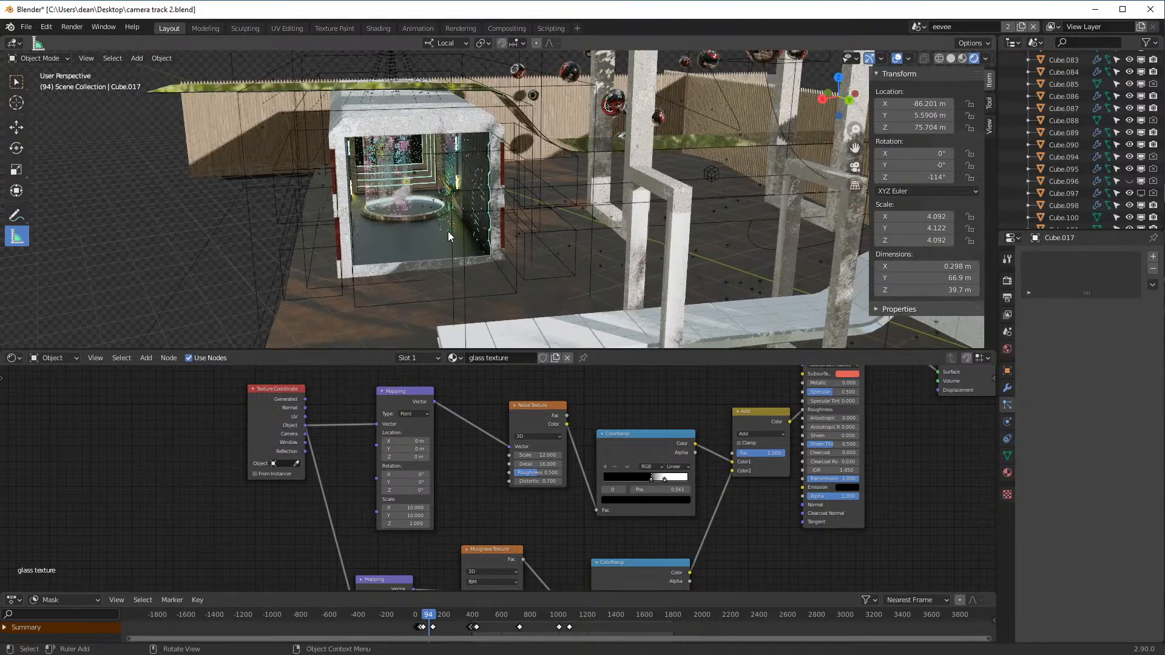
pyautogui.keyDown('ctrl'); pyautogui.moveTo(463, 266); pyautogui.dragTo(468, 139, button='middle'); pyautogui.keyUp('ctrl')
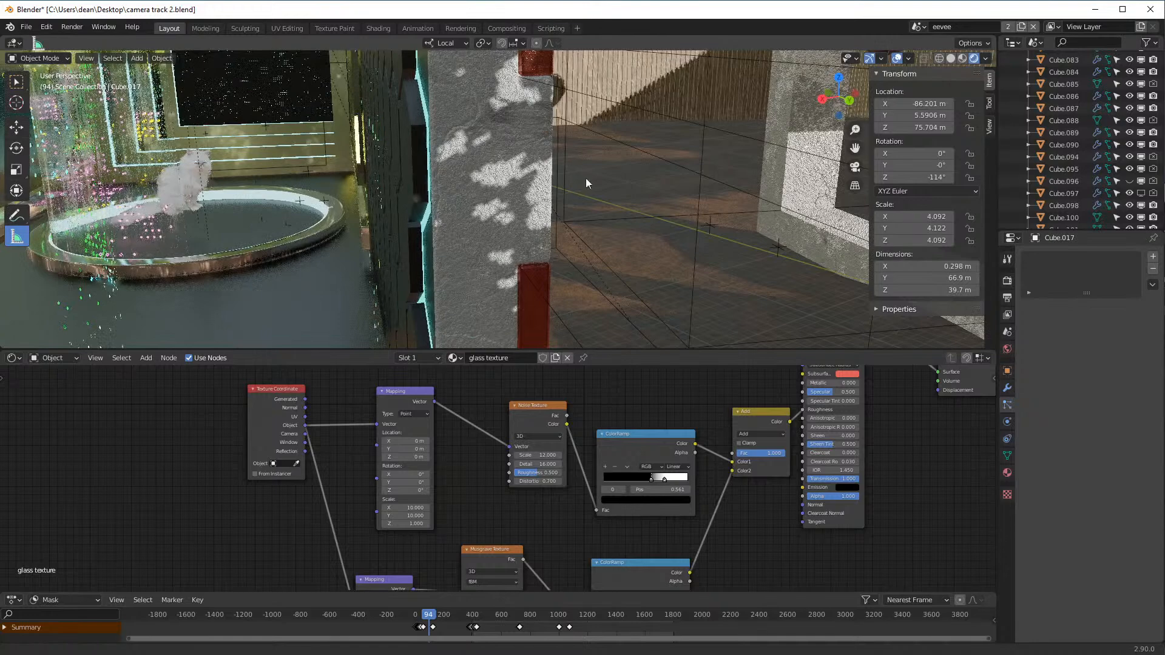
pyautogui.moveTo(529, 187); pyautogui.dragTo(421, 119, button='middle')
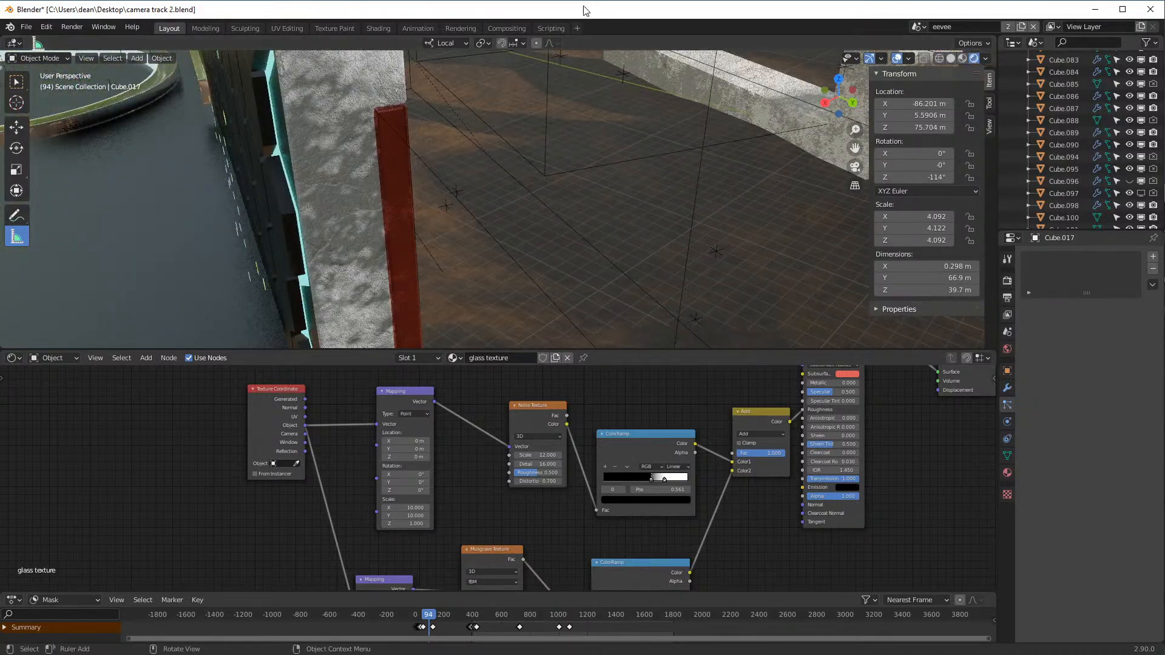
pyautogui.moveTo(653, 286); pyautogui.dragTo(650, 247, button='middle')
pyautogui.moveTo(802, 173); pyautogui.dragTo(533, 300, button='middle')
pyautogui.moveTo(482, 232); pyautogui.dragTo(610, 252, button='middle')
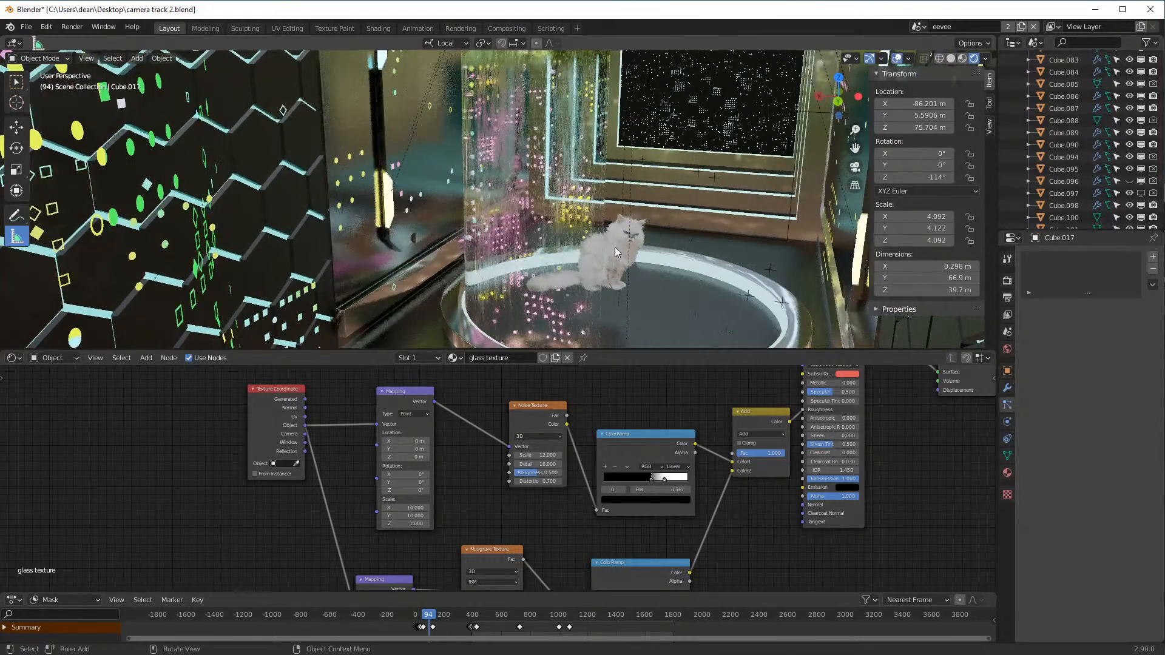
# - Select the white cat's plane on the round platform and examine it close up from several angles
pyautogui.click(635, 238)
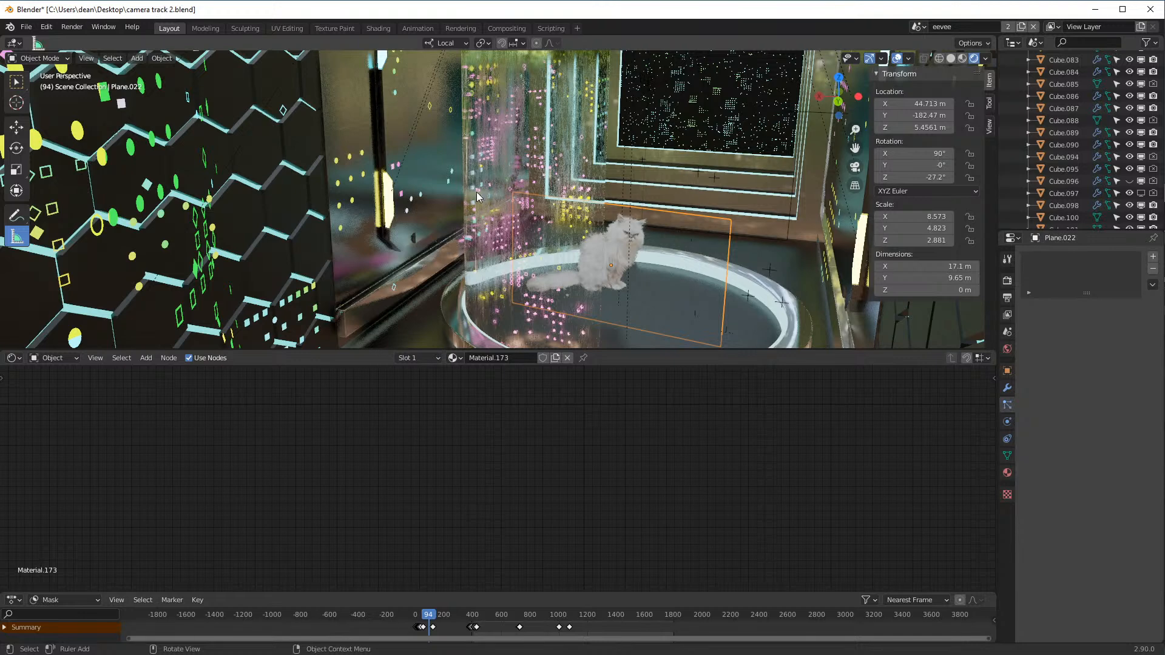
pyautogui.moveTo(687, 262); pyautogui.dragTo(723, 256, button='middle')
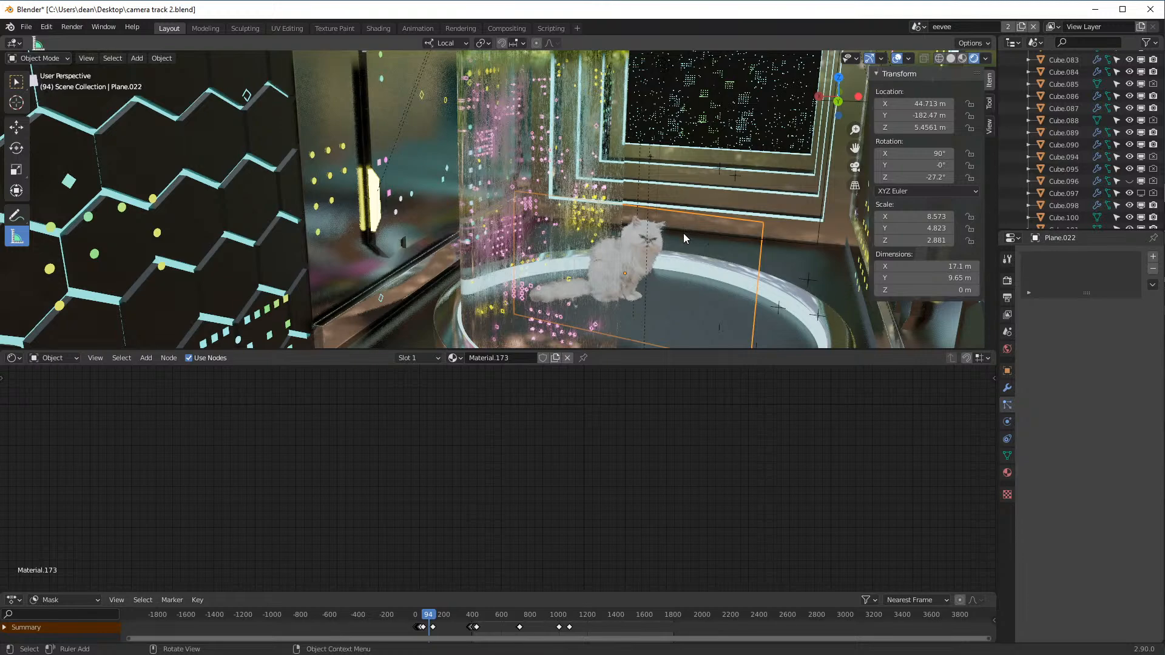
pyautogui.keyDown('shift'); pyautogui.moveTo(666, 185); pyautogui.dragTo(845, 345, button='middle'); pyautogui.keyUp('shift')
pyautogui.moveTo(620, 181); pyautogui.dragTo(768, 325, button='middle')
pyautogui.scroll(-4, 568, 255)
pyautogui.scroll(1, 603, 241)
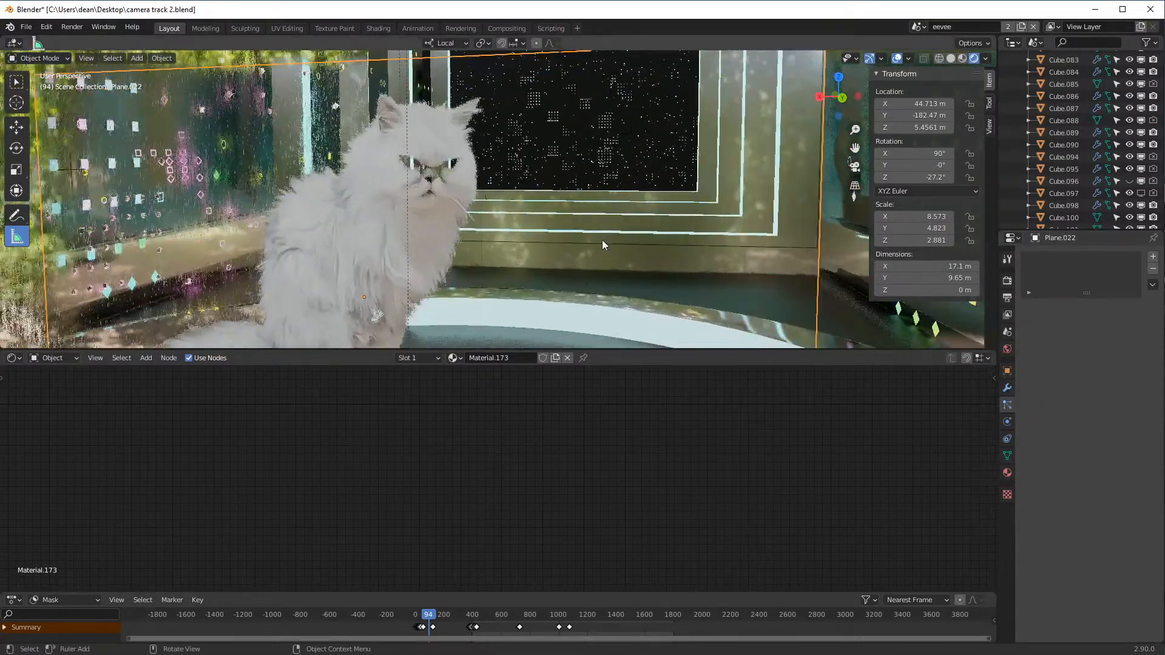
pyautogui.moveTo(593, 239); pyautogui.dragTo(935, 198, button='middle')
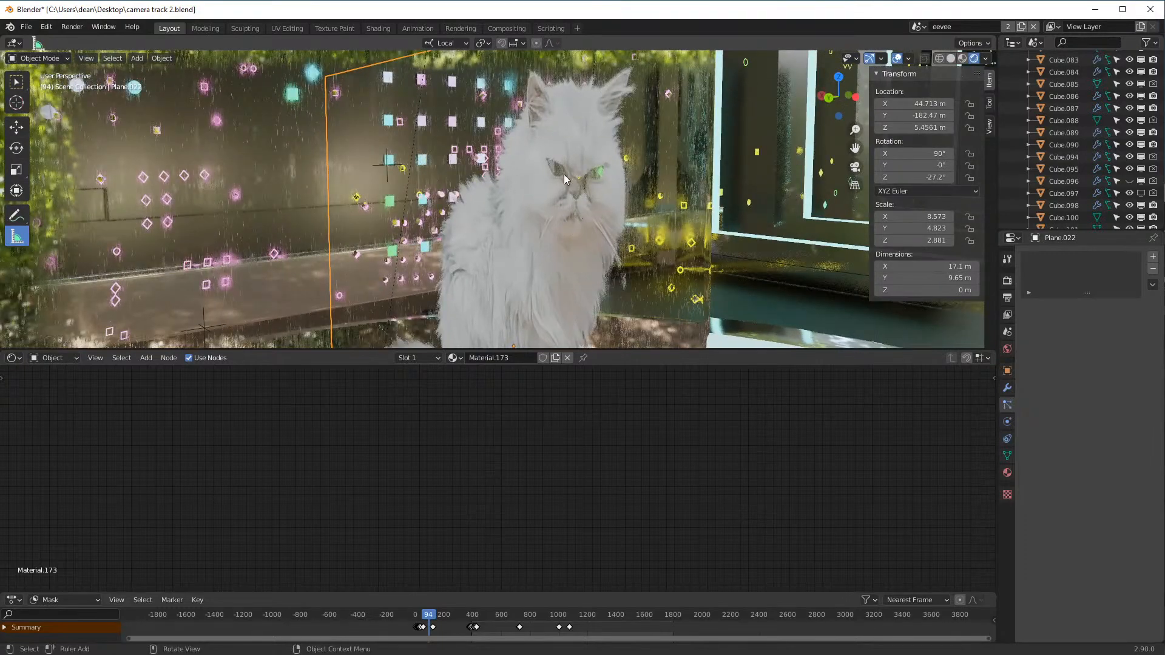
pyautogui.moveTo(560, 161); pyautogui.dragTo(580, 165, button='middle')
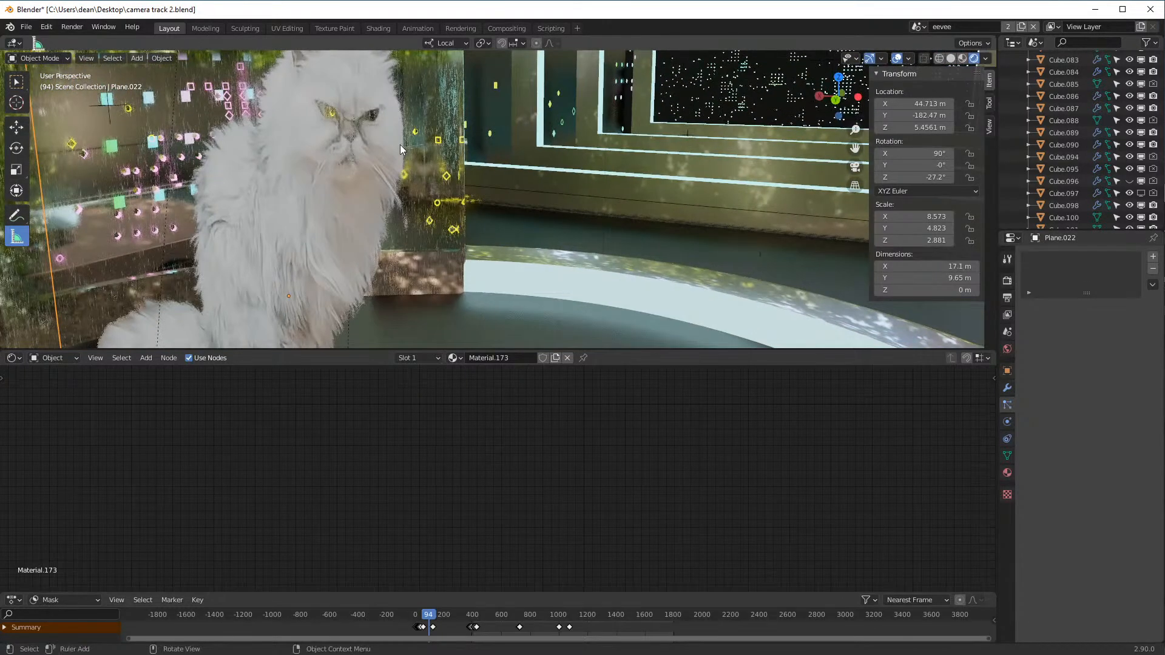
pyautogui.keyDown('shift'); pyautogui.moveTo(414, 147); pyautogui.dragTo(806, 176, button='middle'); pyautogui.keyUp('shift')
pyautogui.scroll(-2, 651, 168)
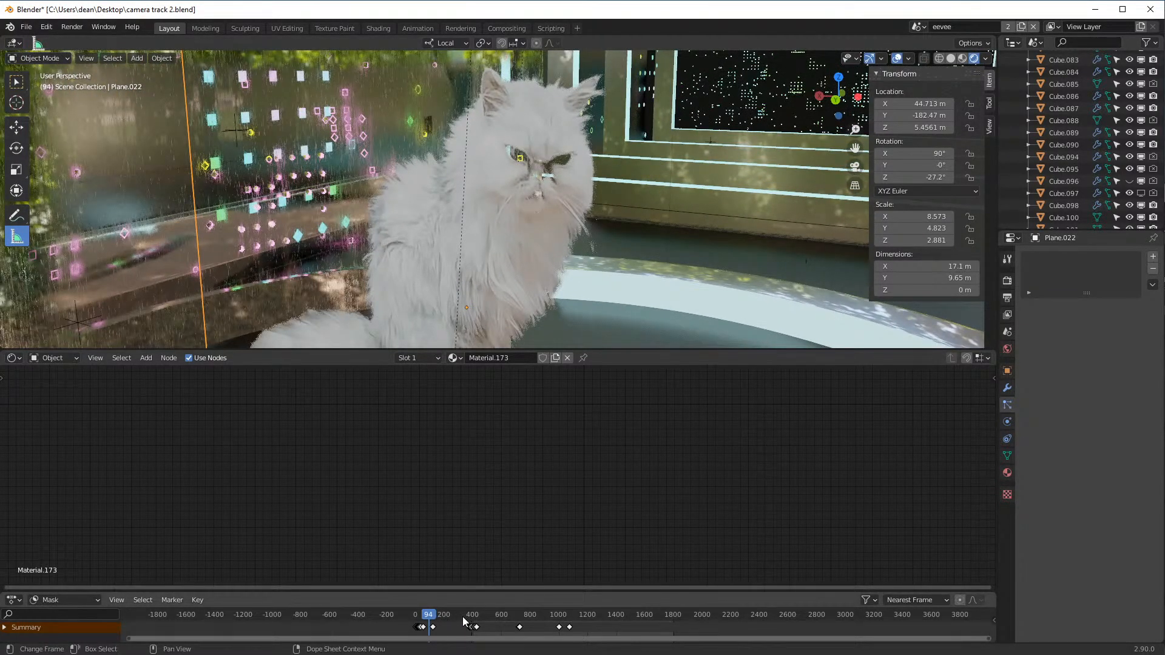
# - Move the timeline to frame 632 and examine the cat and its shadow on the platform
pyautogui.moveTo(464, 618); pyautogui.dragTo(510, 584)
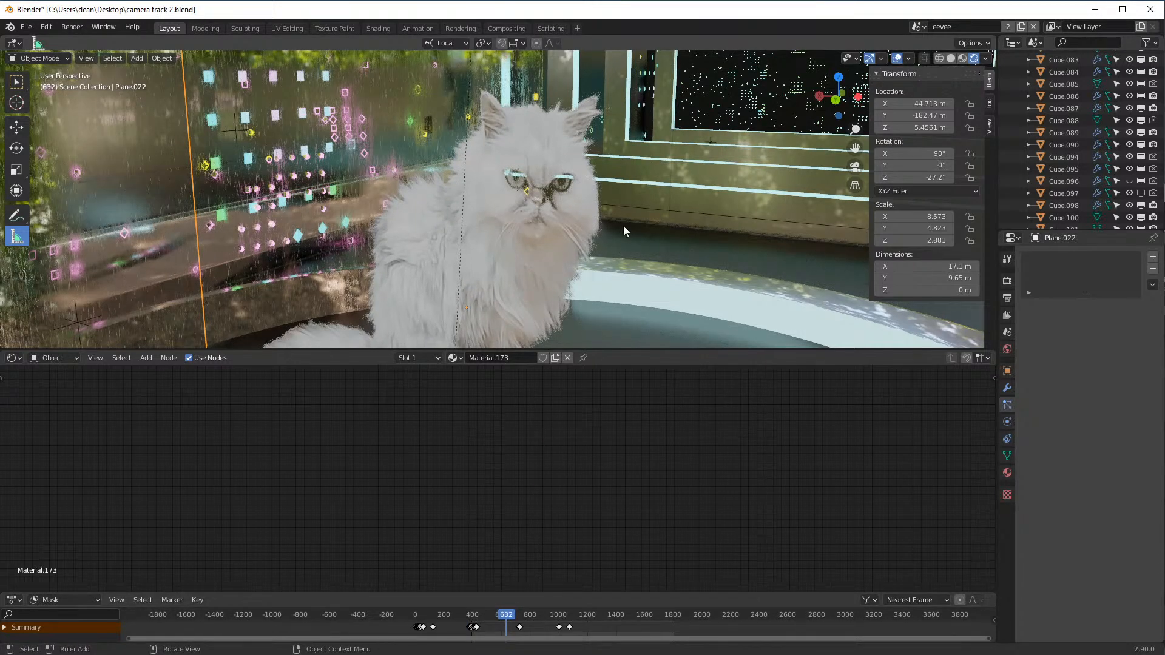
pyautogui.moveTo(610, 167); pyautogui.dragTo(620, 243, button='middle')
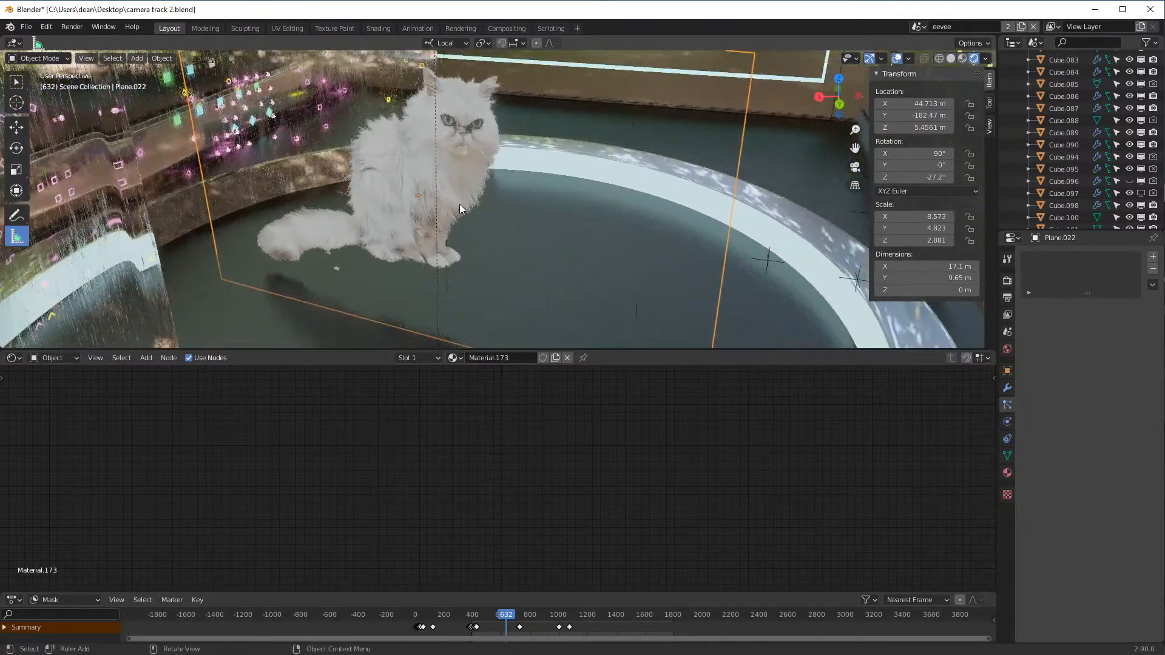
pyautogui.moveTo(493, 212); pyautogui.dragTo(642, 231, button='middle')
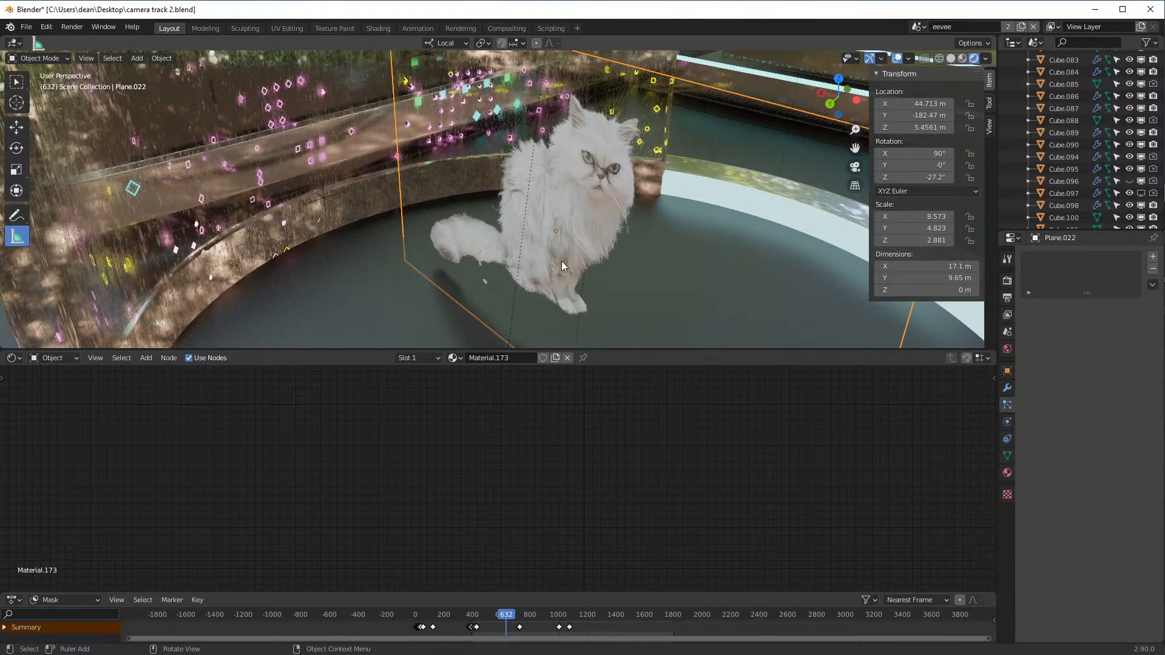
# - Examine the cat plane on the round platform and the surrounding neon room from inside and outside the building
pyautogui.scroll(-3, 657, 177)
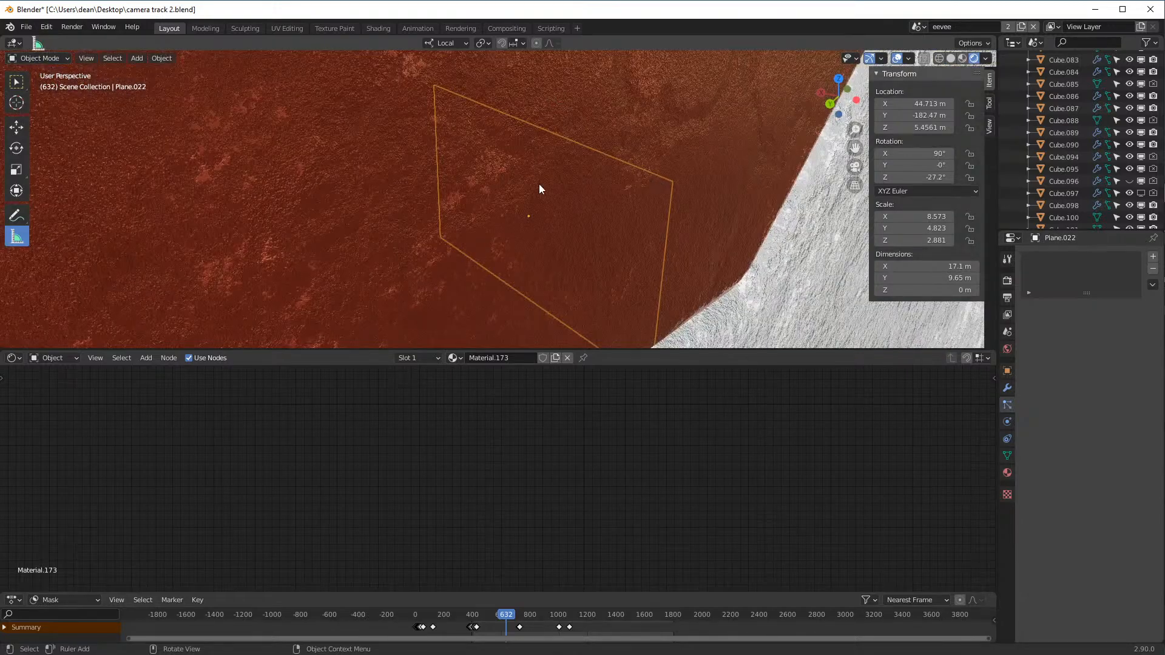
pyautogui.moveTo(585, 190); pyautogui.dragTo(636, 173, button='middle')
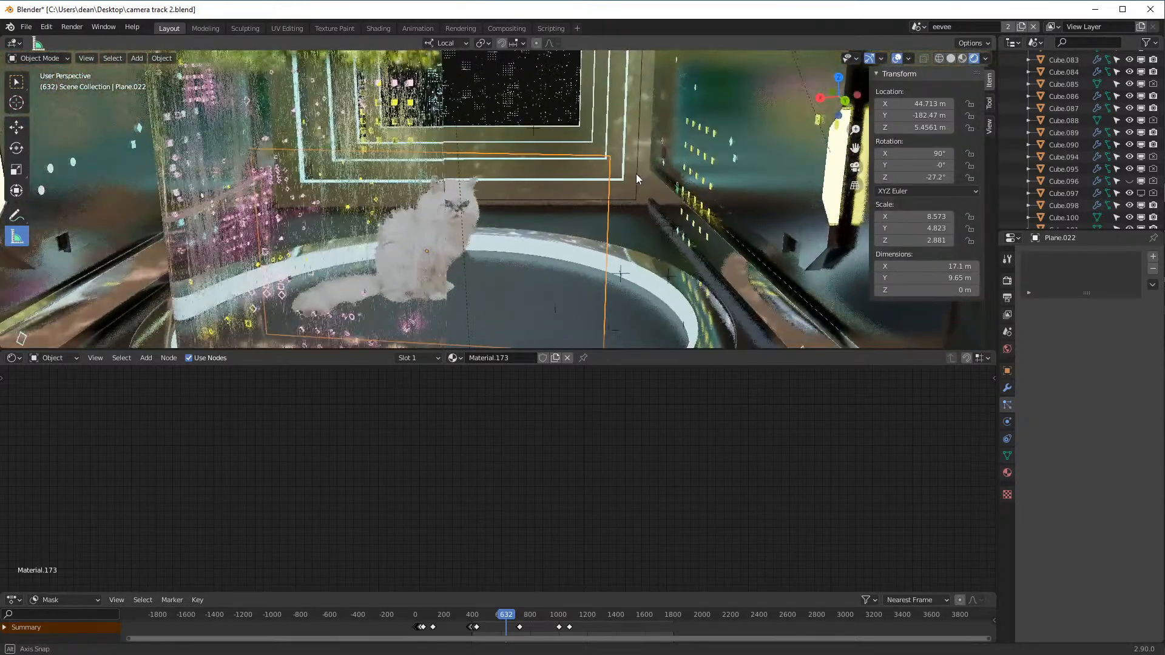
pyautogui.scroll(-4, 636, 174)
pyautogui.keyDown('shift'); pyautogui.moveTo(539, 140); pyautogui.dragTo(559, 217, button='middle'); pyautogui.keyUp('shift')
pyautogui.scroll(1, 565, 233)
pyautogui.scroll(2, 565, 233)
pyautogui.scroll(-3, 585, 225)
pyautogui.scroll(3, 567, 221)
pyautogui.scroll(-2, 567, 222)
pyautogui.scroll(-2, 559, 217)
pyautogui.scroll(2, 560, 217)
pyautogui.scroll(-5, 704, 231)
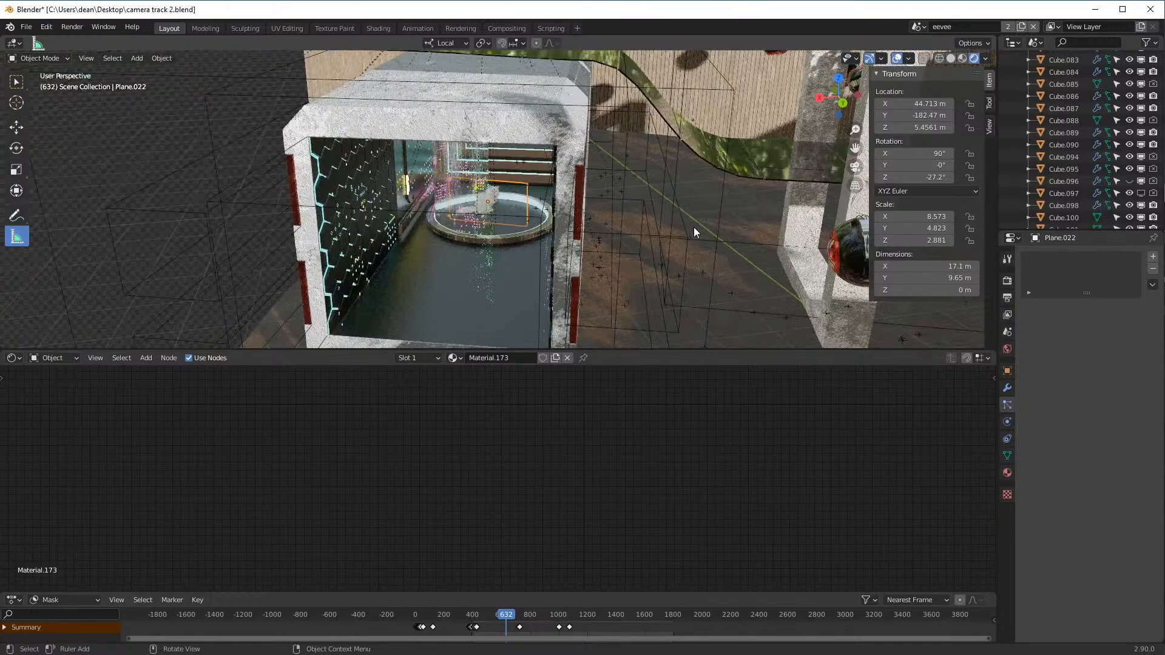
# - Examine the building's exterior, the curved walkway, the concrete frames and the floating spheres from several angles
pyautogui.scroll(2, 691, 227)
pyautogui.keyDown('shift'); pyautogui.moveTo(778, 221); pyautogui.dragTo(486, 243, button='middle'); pyautogui.keyUp('shift')
pyautogui.scroll(1, 684, 238)
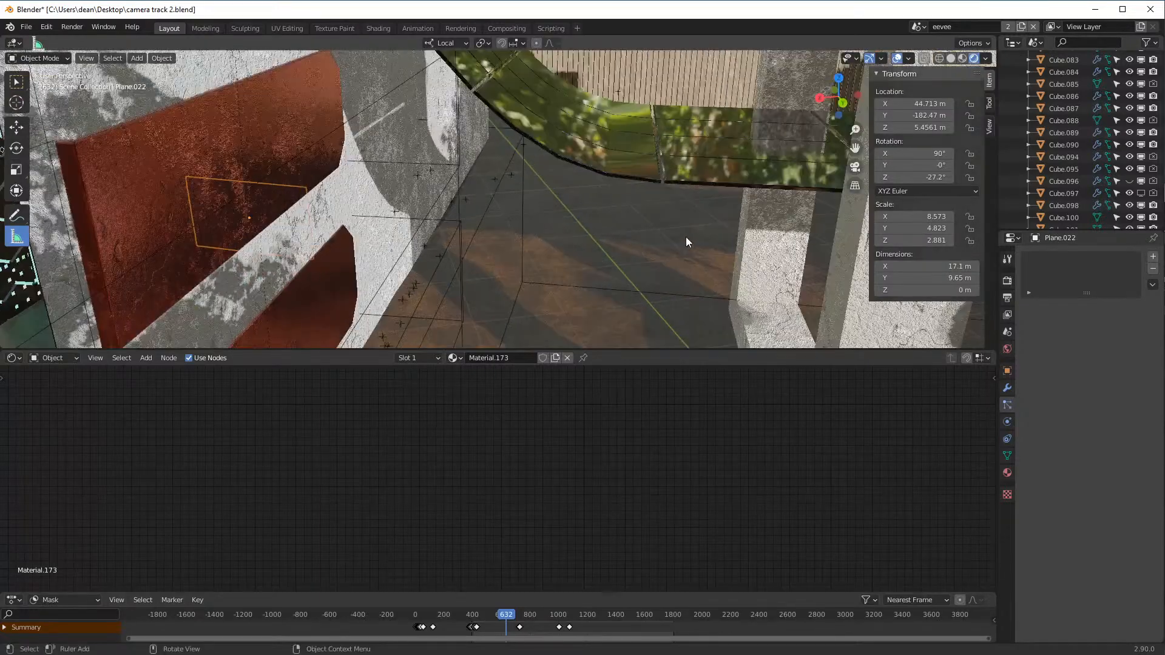
pyautogui.scroll(1, 694, 234)
pyautogui.scroll(-3, 680, 233)
pyautogui.moveTo(641, 231); pyautogui.dragTo(573, 217, button='middle')
pyautogui.moveTo(639, 160); pyautogui.dragTo(649, 221, button='middle')
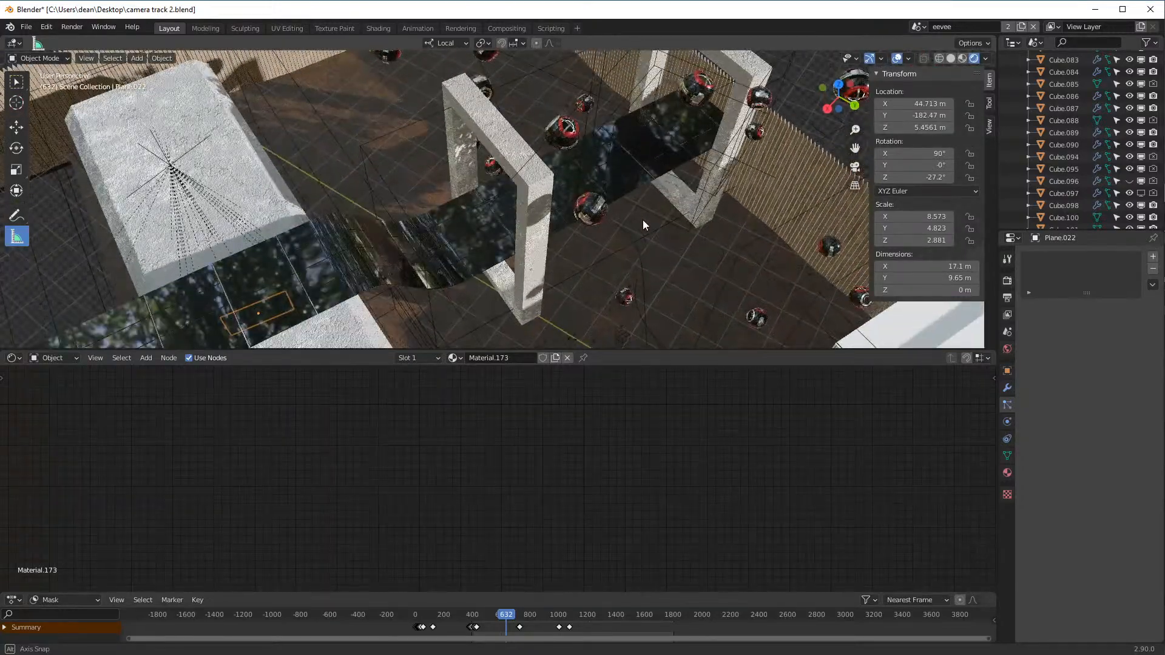
pyautogui.moveTo(544, 221)
pyautogui.mouseDown(button='middle')
pyautogui.moveTo(547, 204)
pyautogui.moveTo(551, 212)
pyautogui.mouseUp(button='middle')
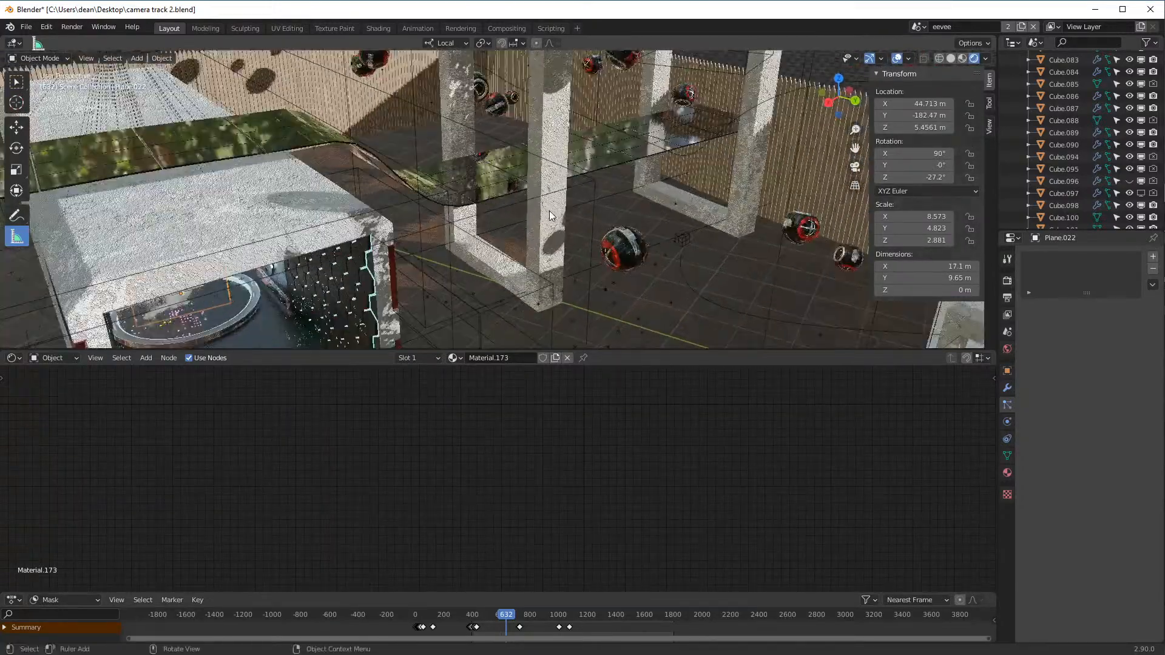
# - Select the neon building's concrete shell and review its Boolean Difference, Bevel and Weighted Normal modifiers
pyautogui.scroll(2, 551, 213)
pyautogui.keyDown('shift'); pyautogui.moveTo(364, 202); pyautogui.dragTo(674, 216, button='middle'); pyautogui.keyUp('shift')
pyautogui.click(539, 185)
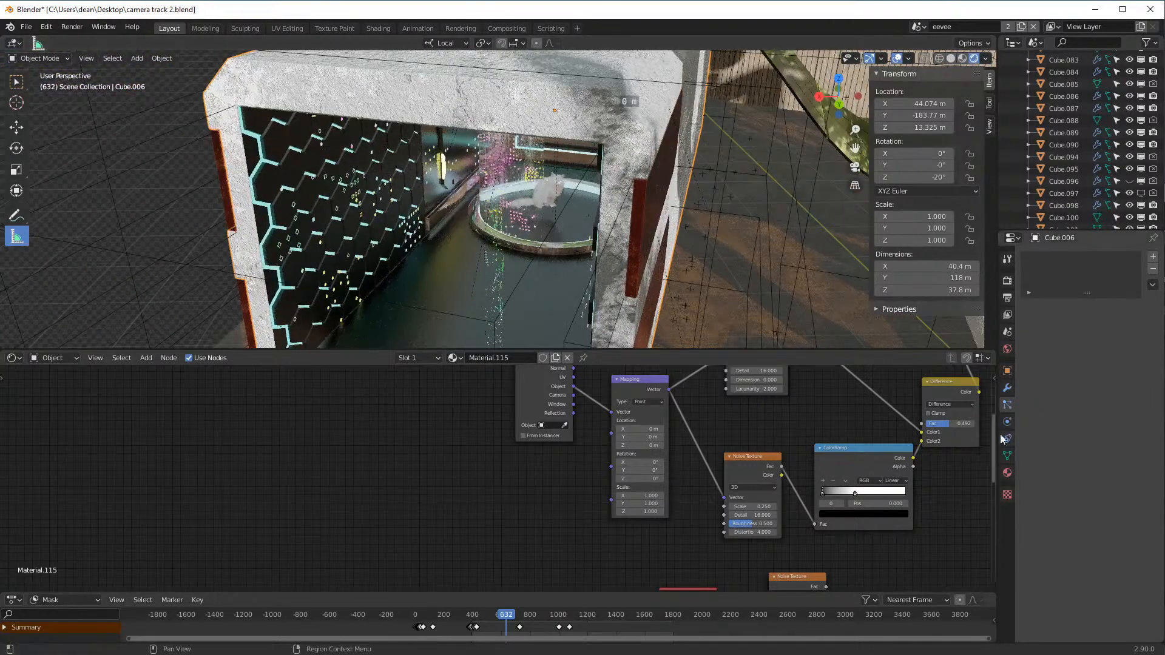
pyautogui.click(1007, 392)
pyautogui.scroll(-18, 1128, 430)
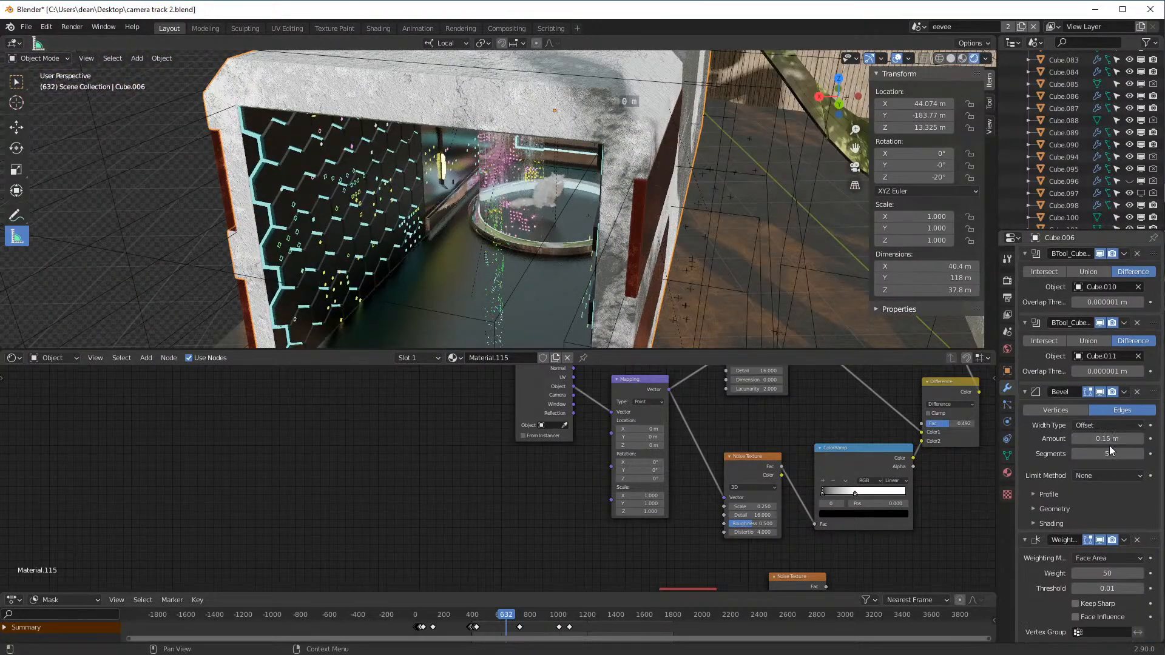
pyautogui.scroll(17, 1109, 447)
pyautogui.scroll(6, 644, 199)
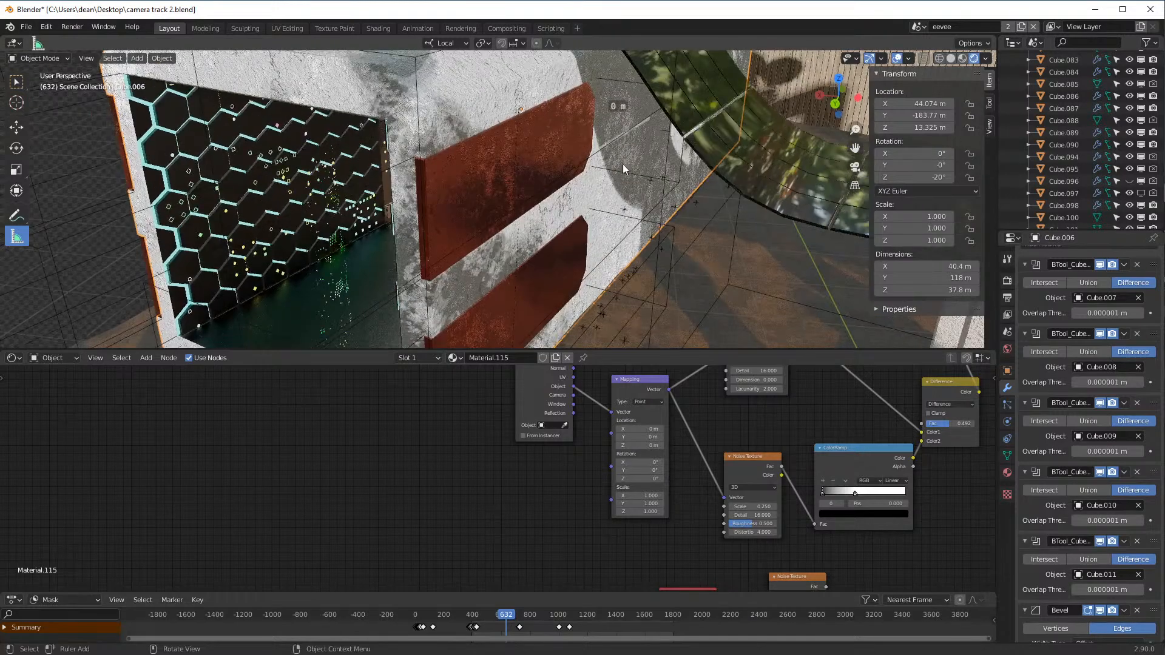
# - Examine the weathered concrete surface and red panels on the building's side wall close up
pyautogui.keyDown('shift'); pyautogui.moveTo(602, 183); pyautogui.dragTo(642, 224, button='middle'); pyautogui.keyUp('shift')
pyautogui.scroll(4, 640, 206)
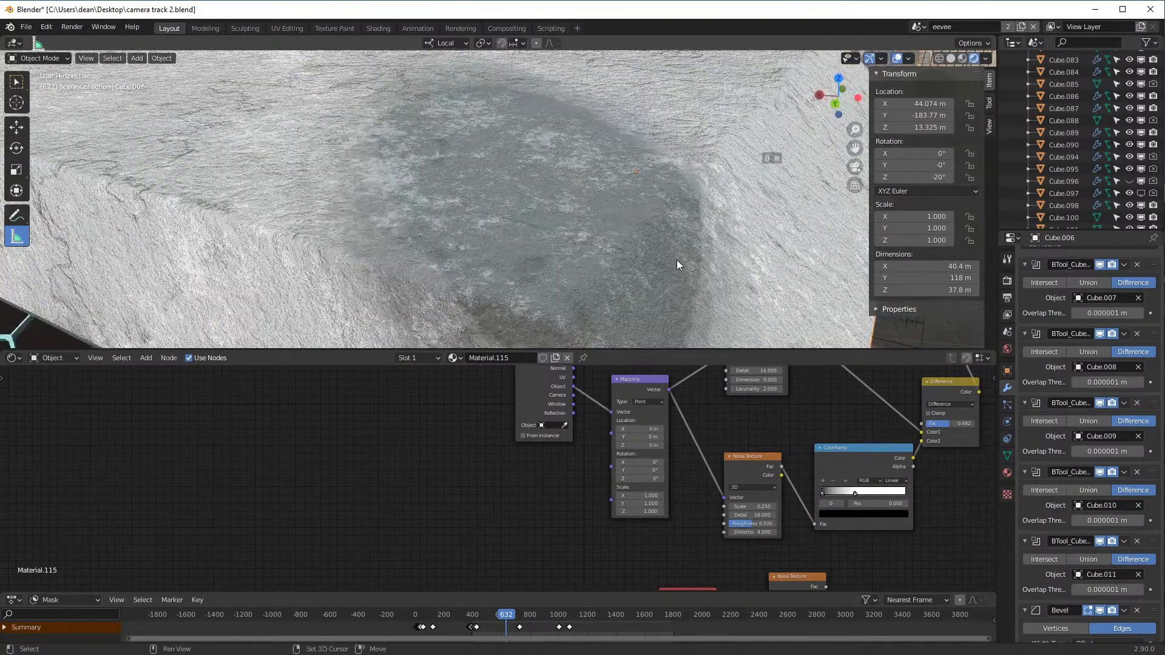
pyautogui.scroll(5, 671, 237)
pyautogui.moveTo(669, 194)
pyautogui.keyDown('shift'); pyautogui.mouseDown(button='middle')
pyautogui.moveTo(679, 127)
pyautogui.moveTo(654, 180)
pyautogui.mouseUp(button='middle'); pyautogui.keyUp('shift')
pyautogui.scroll(-5, 656, 179)
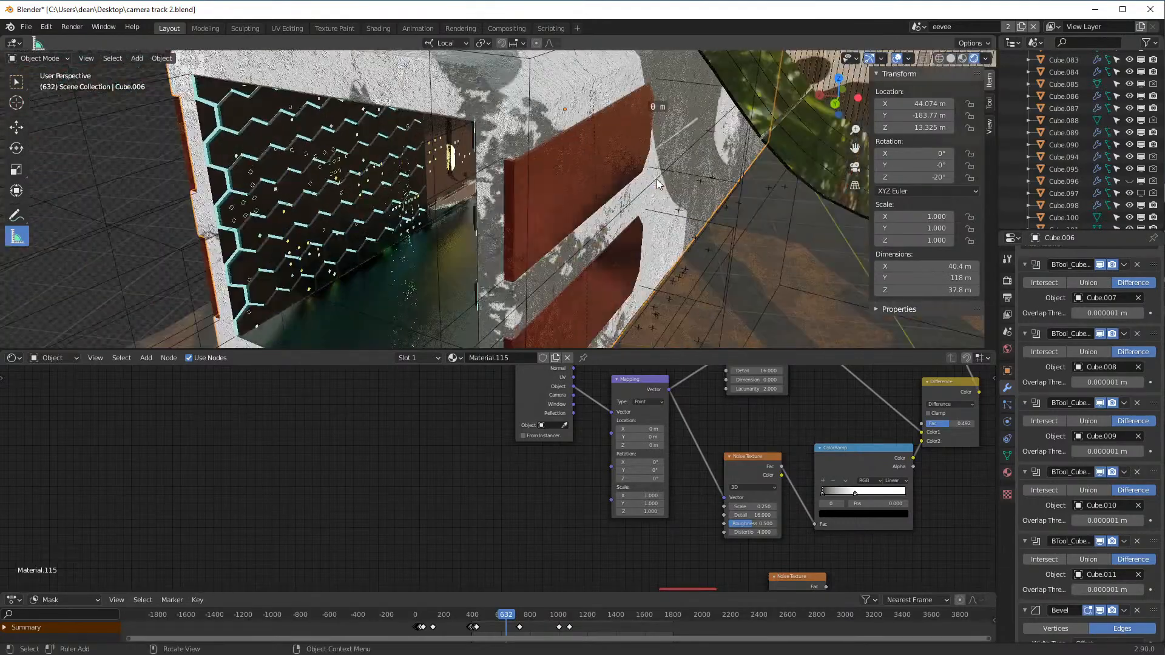
pyautogui.keyDown('shift'); pyautogui.moveTo(662, 245); pyautogui.dragTo(711, 244, button='middle'); pyautogui.keyUp('shift')
# - Switch the viewport to solid shading and frame the empty area beside the scene
pyautogui.scroll(-6, 703, 235)
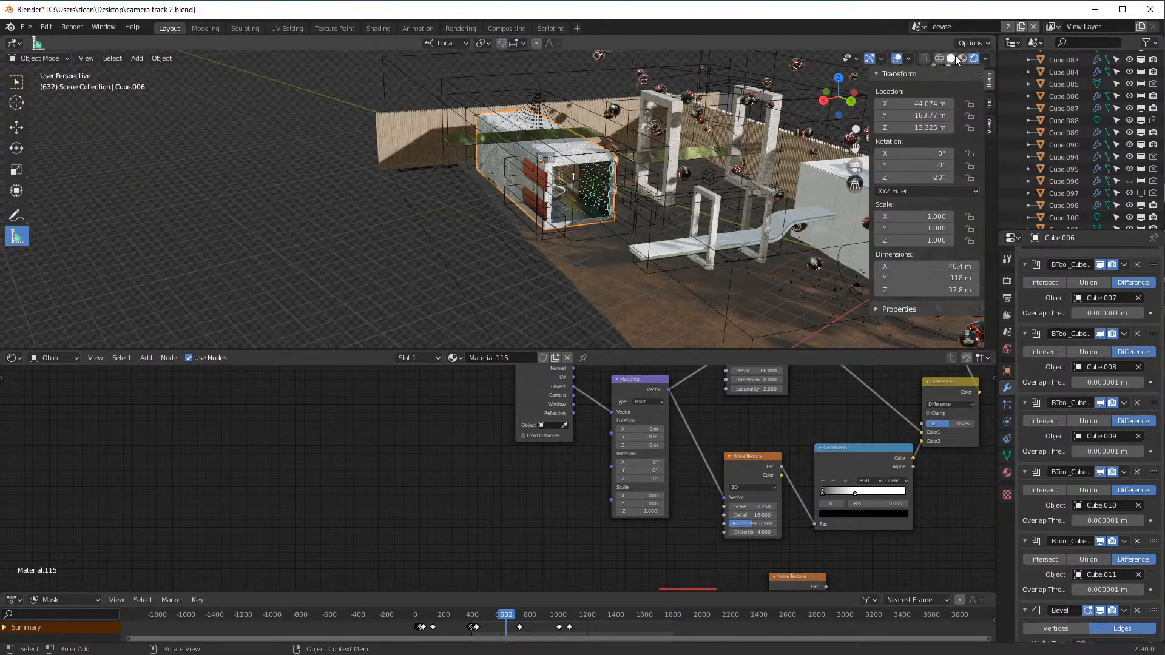
pyautogui.click(953, 59)
pyautogui.moveTo(366, 283)
pyautogui.keyDown('shift'); pyautogui.mouseDown(button='middle')
pyautogui.moveTo(727, 260)
pyautogui.moveTo(703, 265)
pyautogui.mouseUp(button='middle'); pyautogui.keyUp('shift')
# - Add a cube in the empty area away from the scene and scale it to about 55.9 m
pyautogui.hotkey('shift', 'a')
pyautogui.moveTo(584, 238)
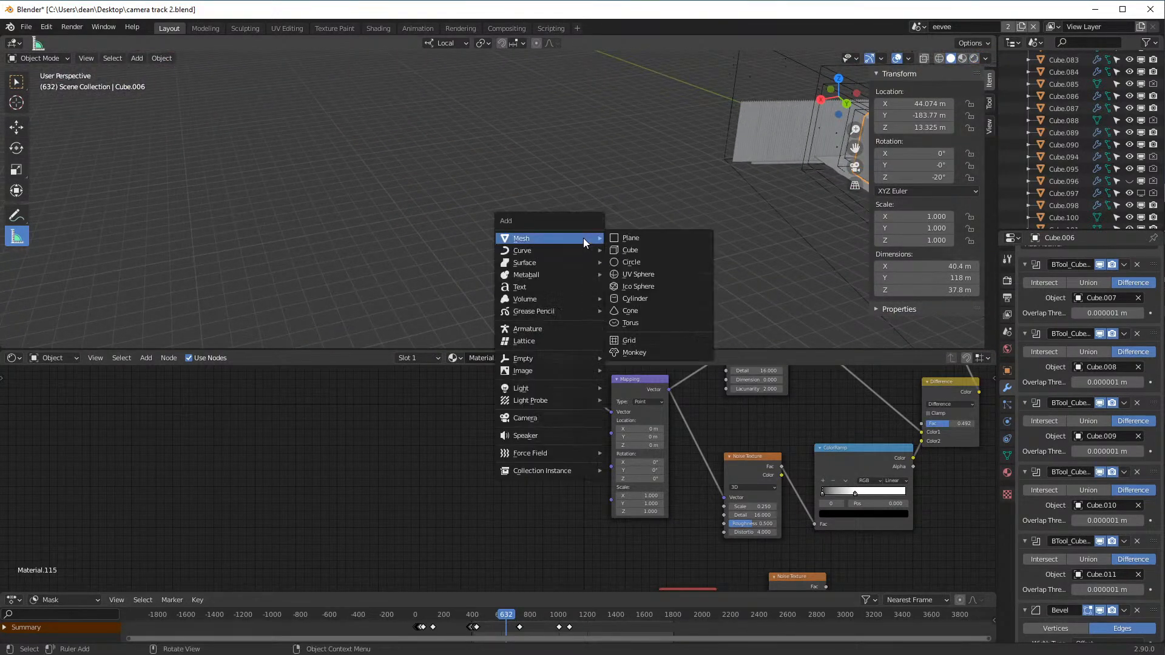
pyautogui.click(630, 249)
pyautogui.scroll(-3, 697, 285)
pyautogui.press('g')
pyautogui.click(468, 281)
pyautogui.press('s')
pyautogui.click(499, 235)
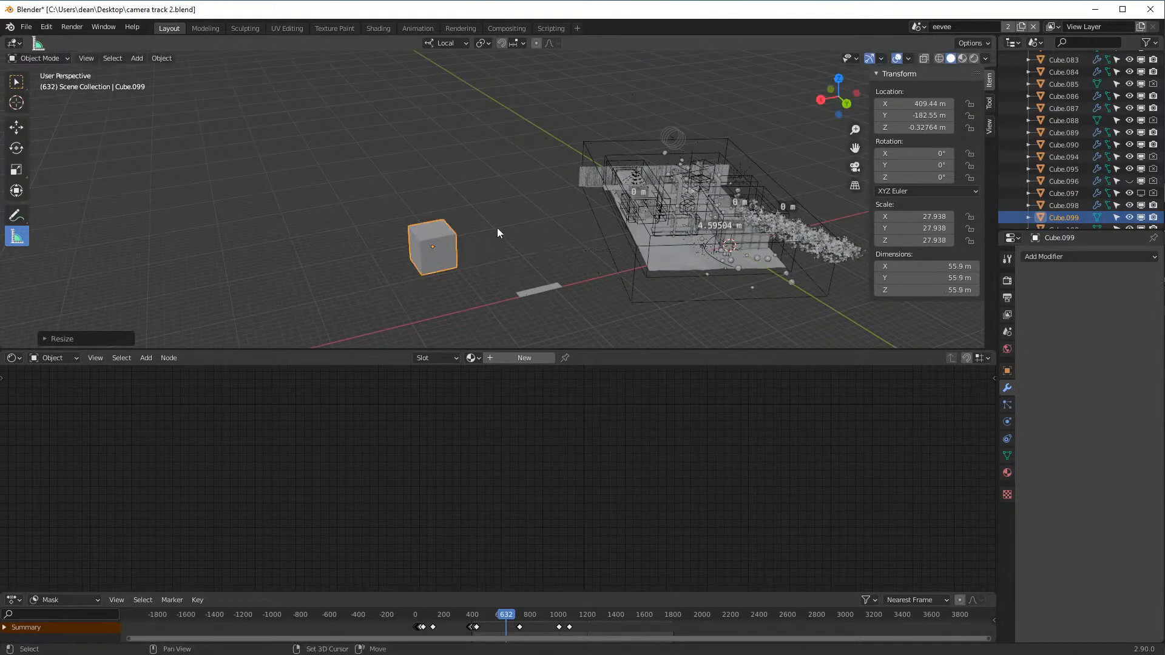
# - Duplicate the cube, scale the copy to about 14.1 m and position it overlapping the large cube's upper corner
pyautogui.press('KP_Decimal')
pyautogui.hotkey('shift', 'd')
pyautogui.click(528, 258)
pyautogui.press('s')
pyautogui.click(499, 248)
pyautogui.press('g')
pyautogui.press('z')
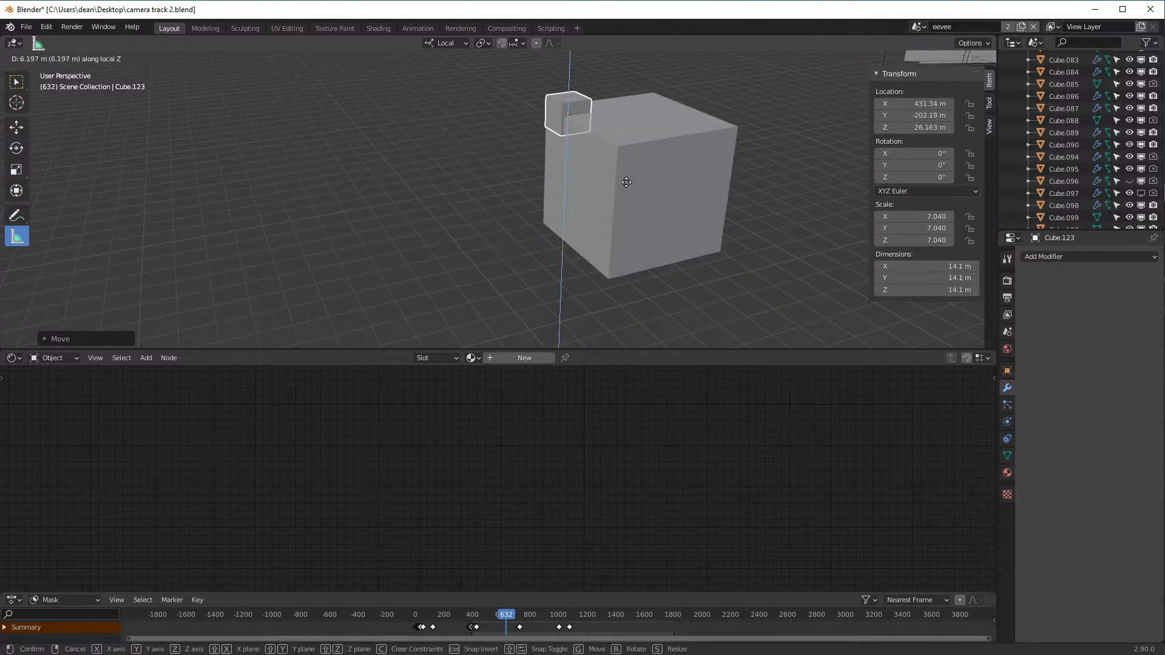
pyautogui.click(621, 154)
pyautogui.click(641, 134)
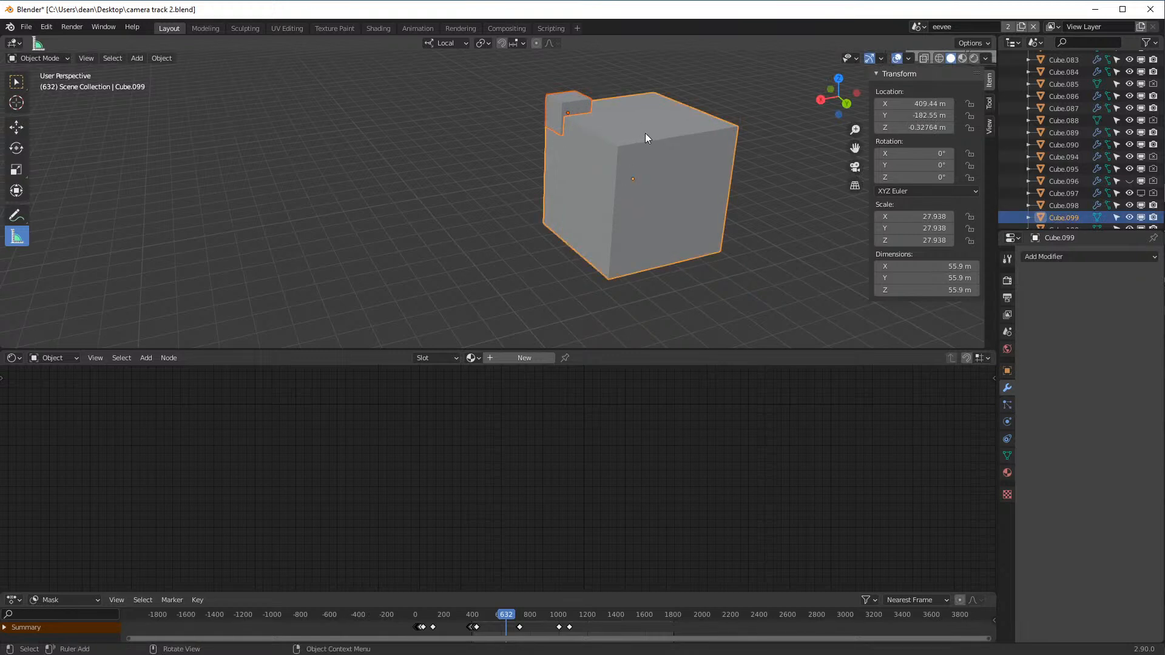
# - Enable the Object: Bool Tool add-on in the preferences
pyautogui.click(46, 26)
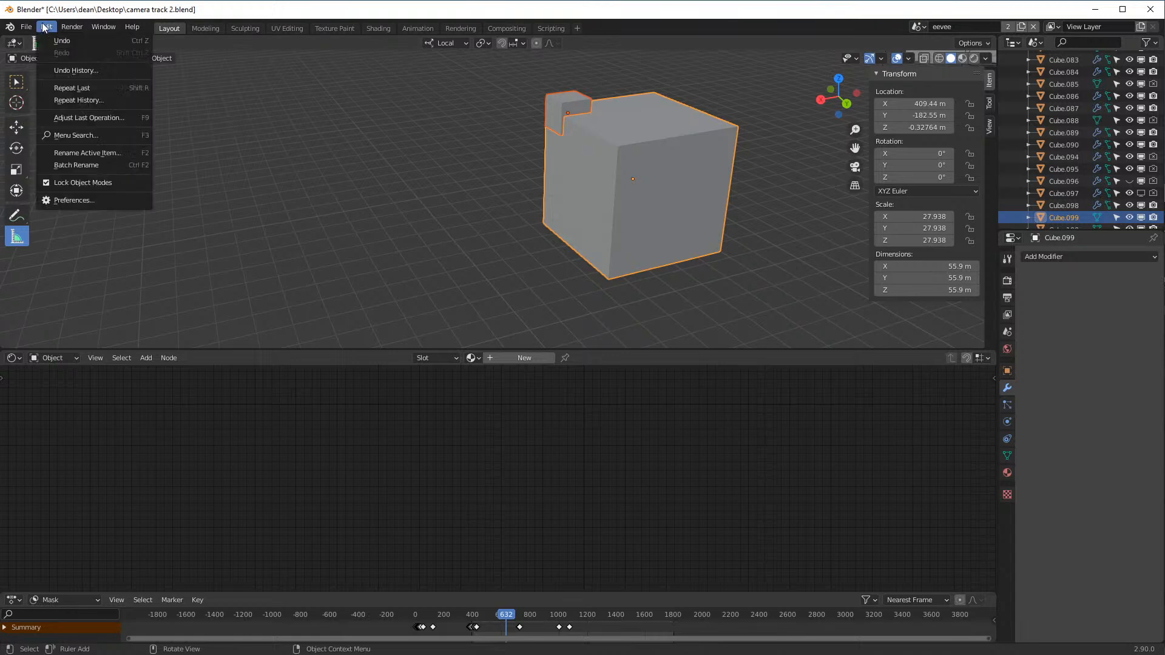
pyautogui.click(97, 201)
pyautogui.click(51, 207)
pyautogui.click(60, 246)
pyautogui.click(59, 175)
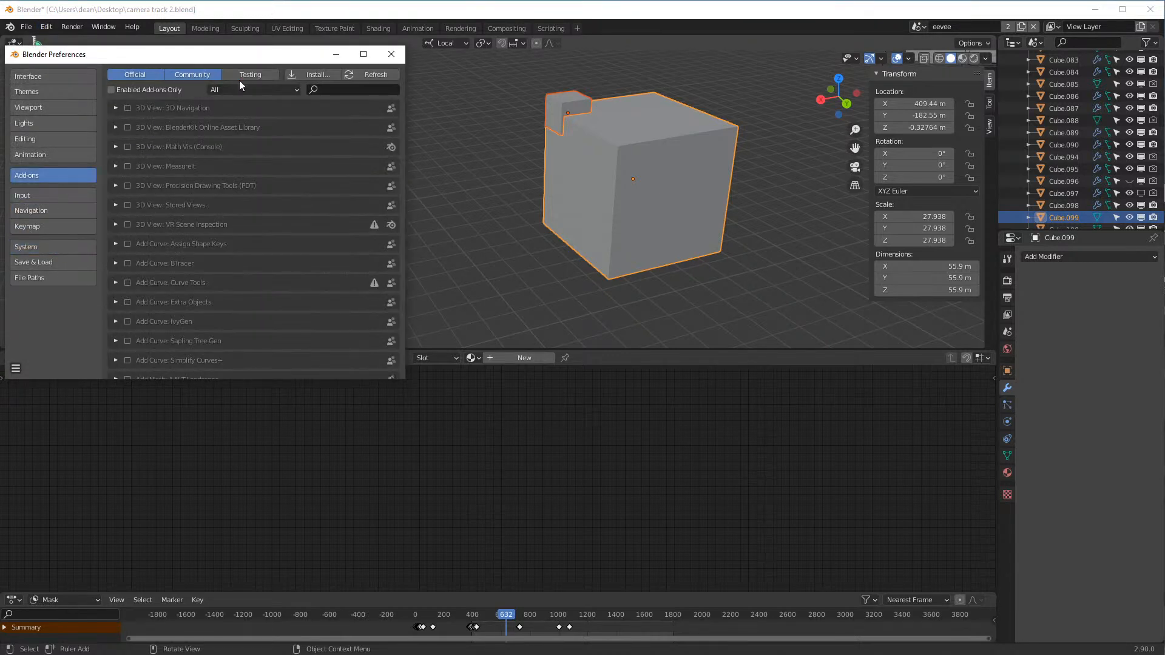
pyautogui.click(337, 90)
pyautogui.write('boo')
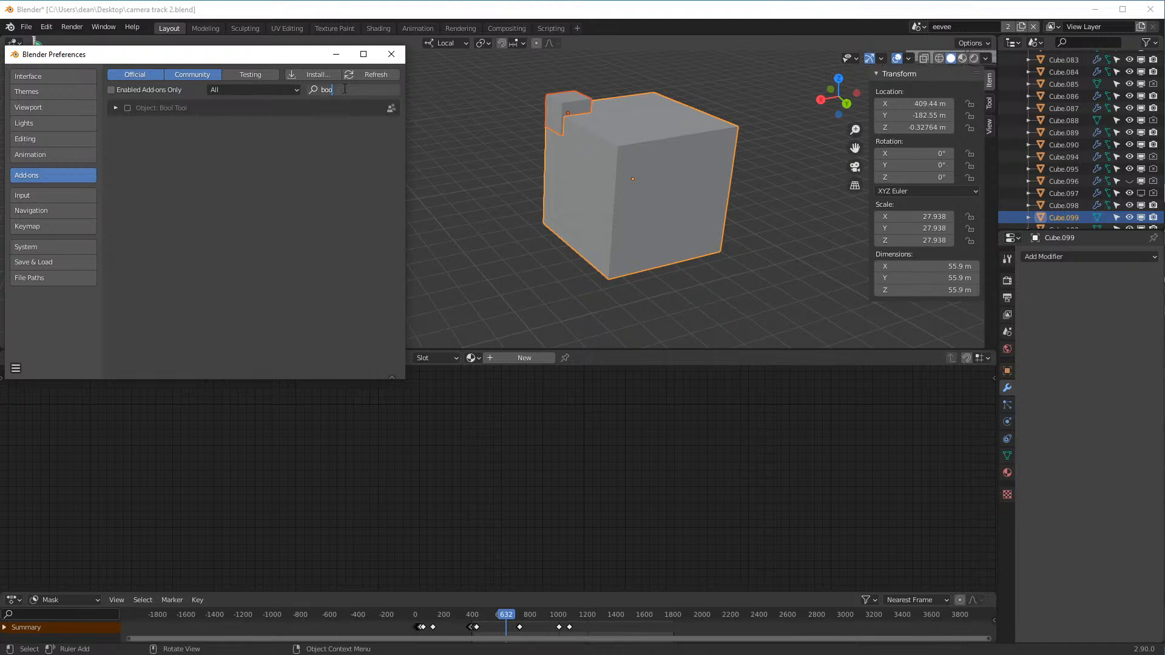
pyautogui.click(124, 114)
pyautogui.click(125, 110)
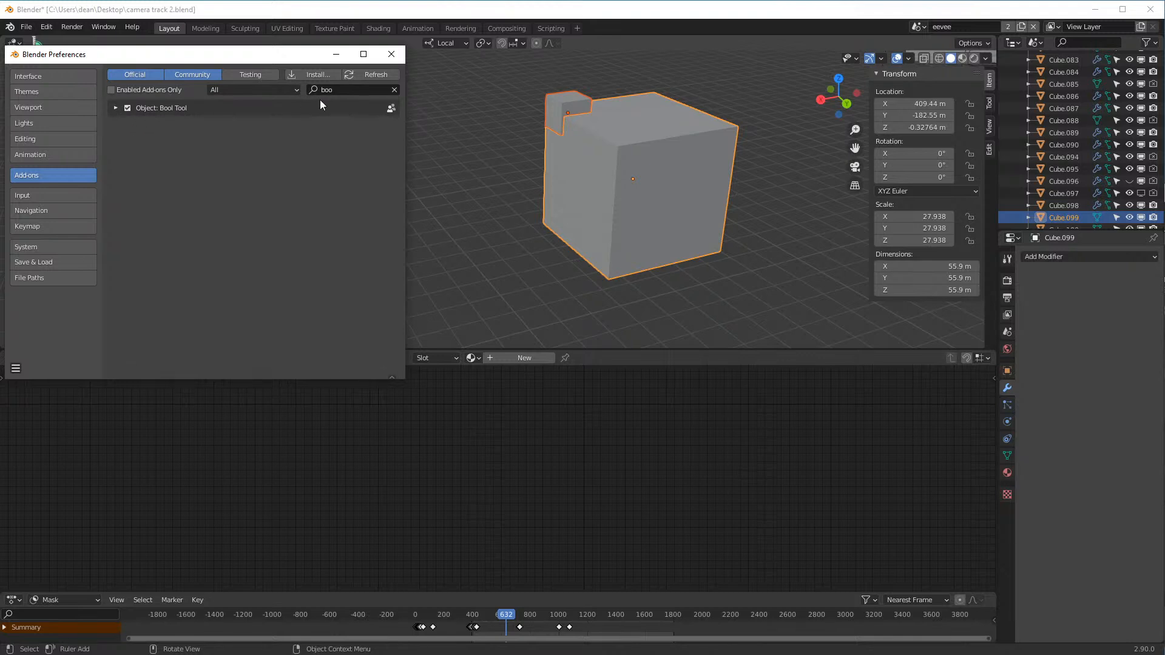
pyautogui.click(391, 54)
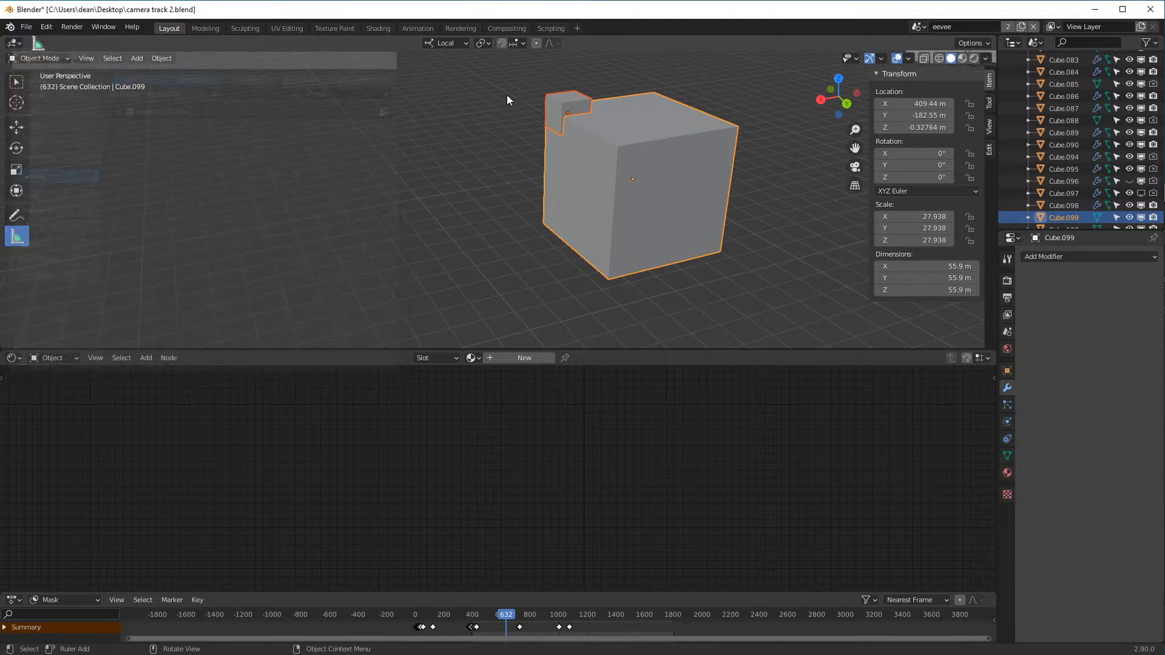
# - Subtract the small cube from the large cube with a Bool Tool difference and examine the cut corner
pyautogui.click(564, 99)
pyautogui.click(664, 131)
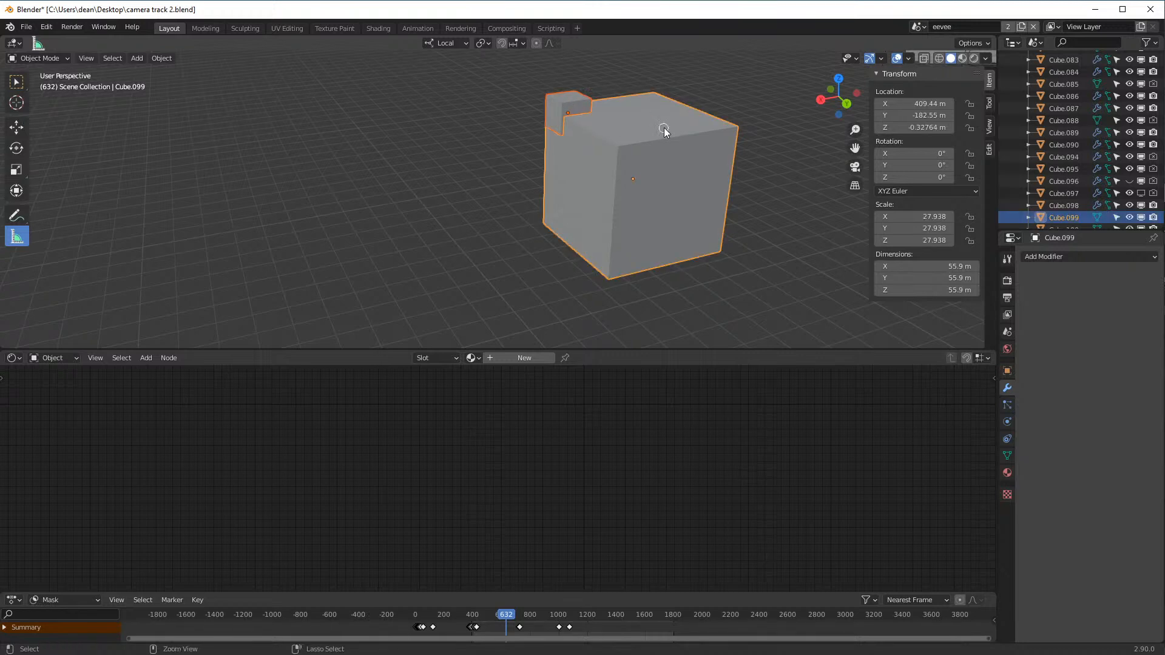
pyautogui.press('ctrl+shift+KP_Subtract')
pyautogui.moveTo(710, 99); pyautogui.dragTo(577, 262, button='middle')
pyautogui.scroll(8, 552, 200)
pyautogui.scroll(-2, 607, 246)
pyautogui.scroll(2, 662, 228)
# - Scale the cutter cube up to about 40.7 m to enlarge the notch in the large cube
pyautogui.click(647, 210)
pyautogui.press('s')
pyautogui.press('Escape')
pyautogui.press('s')
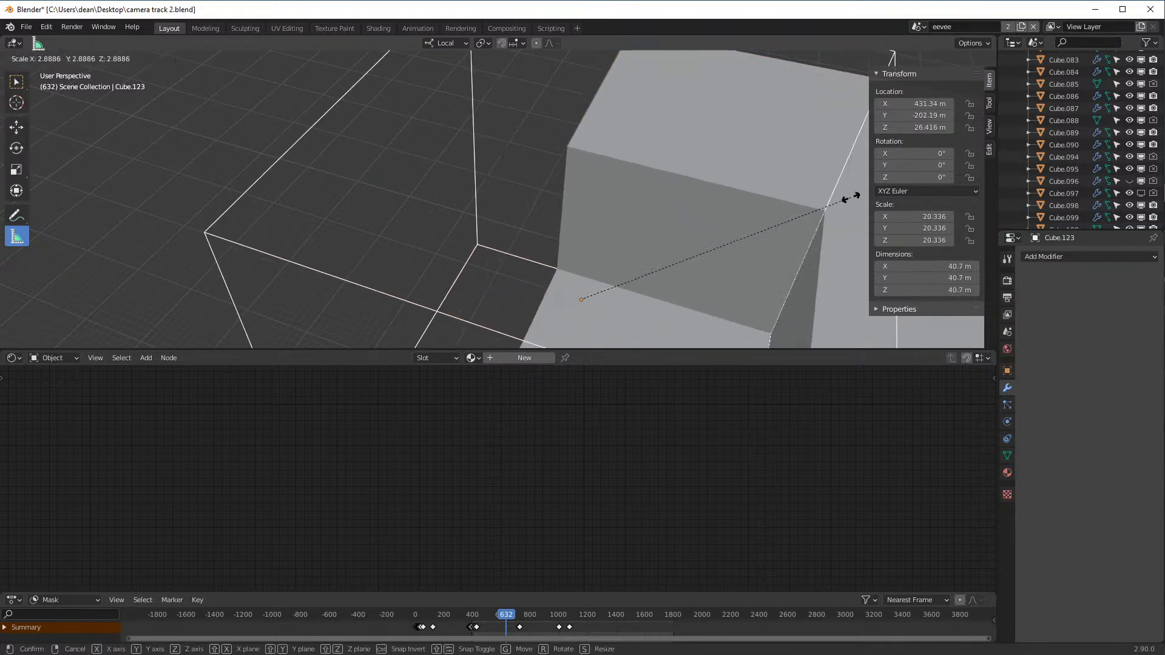
pyautogui.click(853, 198)
pyautogui.scroll(-8, 788, 206)
# - Delete the large cube together with its cutter cube
pyautogui.click(619, 187)
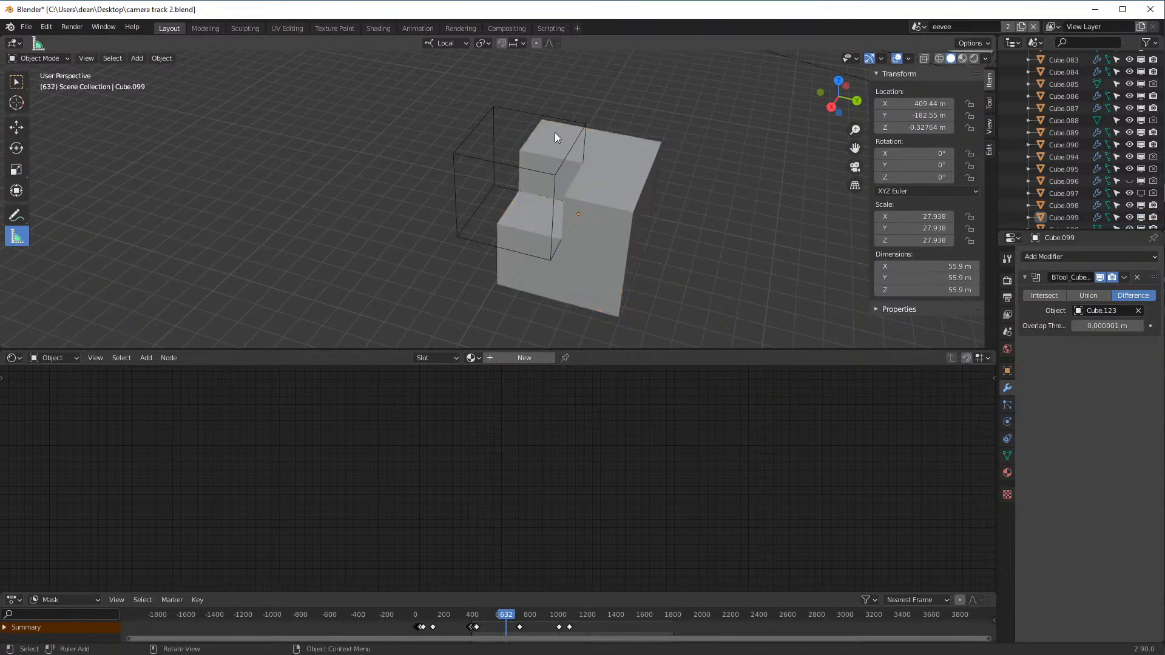
pyautogui.click(569, 120)
pyautogui.keyDown('shift'); pyautogui.click(602, 146); pyautogui.keyUp('shift')
pyautogui.press('x')
pyautogui.click(607, 159)
# - Select the window frame grid of the glass building and examine it close up
pyautogui.moveTo(670, 186); pyautogui.dragTo(646, 191, button='middle')
pyautogui.scroll(3, 646, 191)
pyautogui.scroll(-5, 746, 166)
pyautogui.moveTo(745, 166); pyautogui.dragTo(704, 192, button='middle')
pyautogui.scroll(4, 647, 176)
pyautogui.scroll(4, 705, 192)
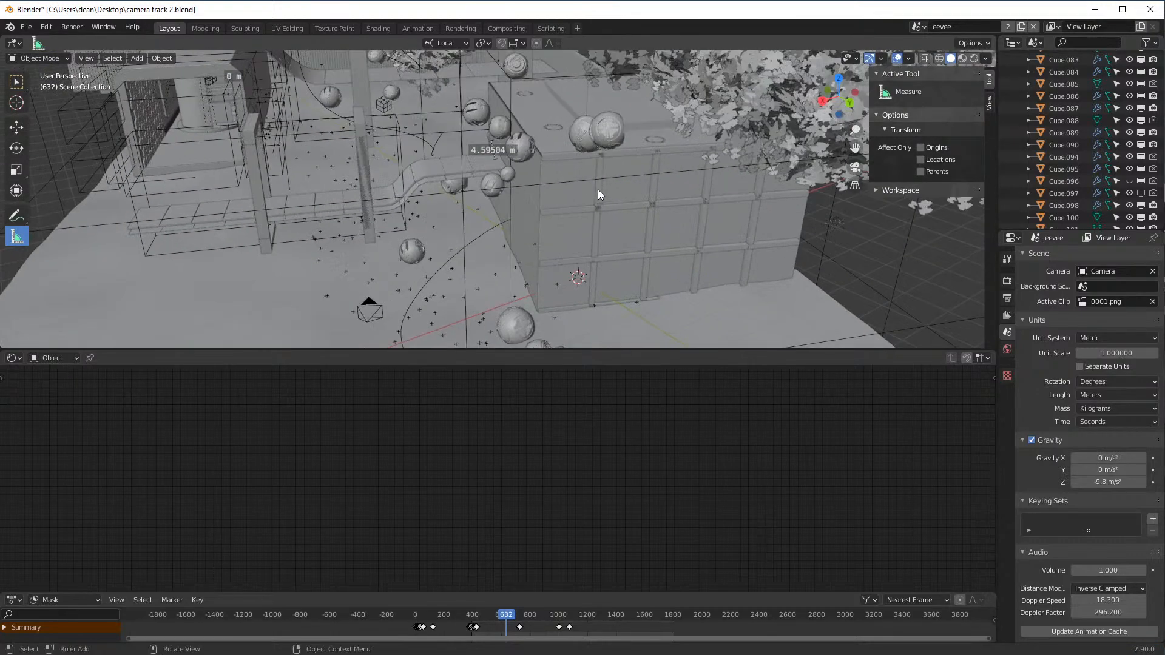
pyautogui.click(682, 182)
pyautogui.press('g')
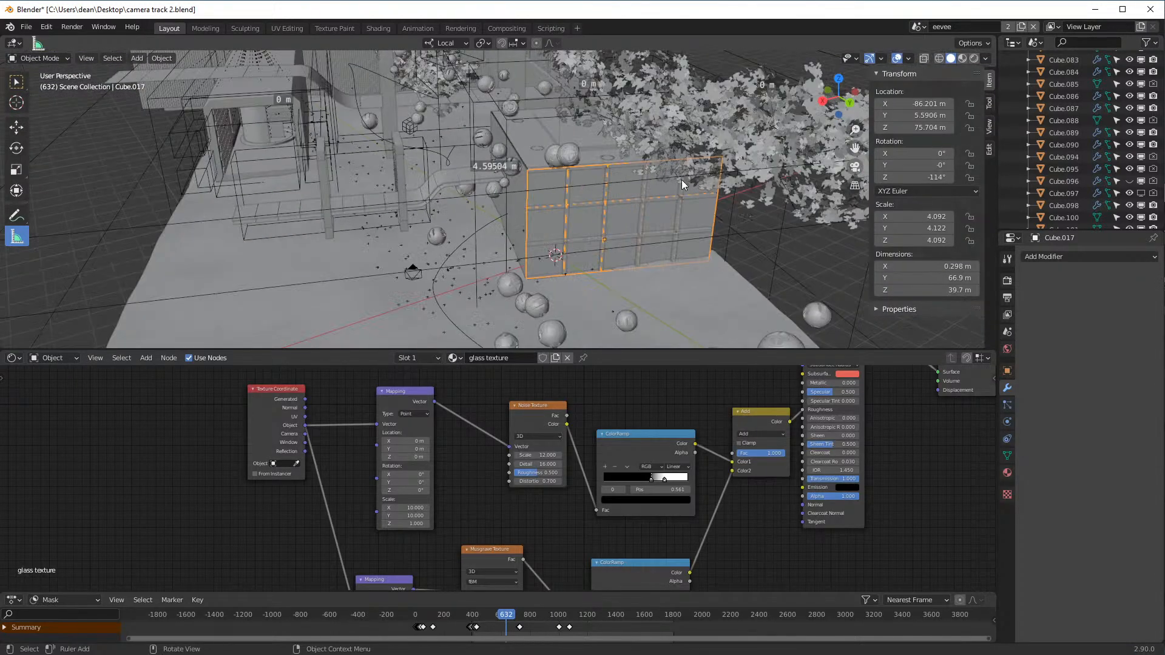
pyautogui.click(730, 217)
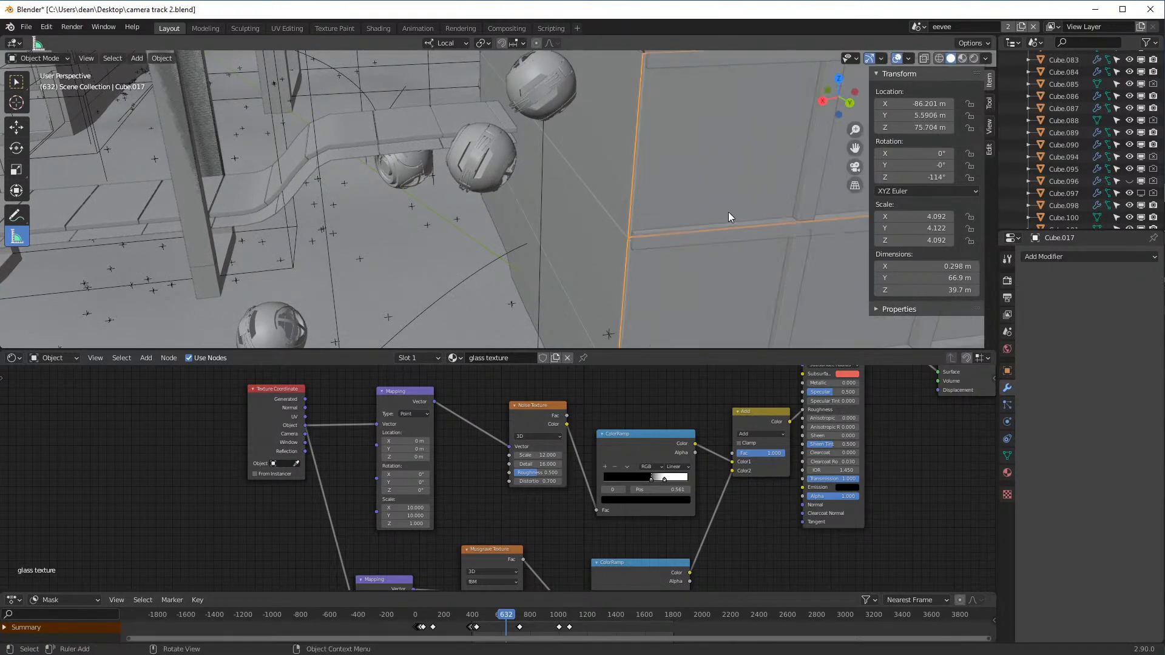
pyautogui.scroll(3, 924, 93)
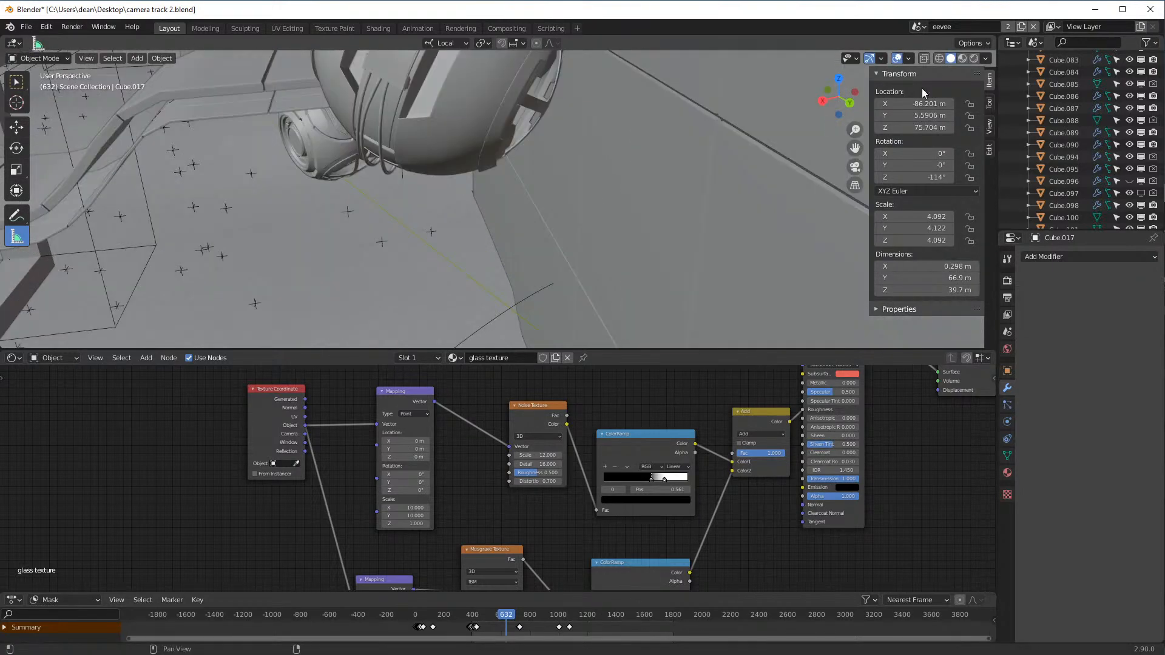
# - Examine the window frame's edges in wireframe shading and return to solid shading
pyautogui.click(939, 59)
pyautogui.moveTo(716, 256); pyautogui.dragTo(692, 252, button='middle')
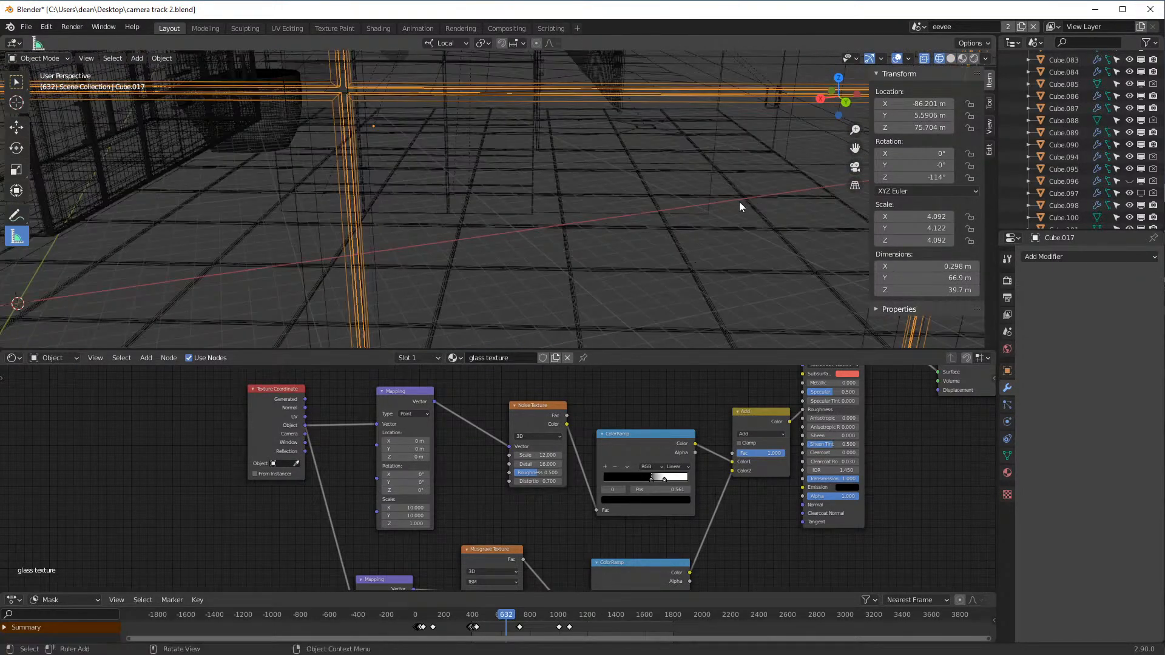
pyautogui.click(951, 58)
# - Examine the joints of the window frame and the glass building's walls from several distances and angles
pyautogui.scroll(-8, 508, 201)
pyautogui.scroll(5, 531, 193)
pyautogui.scroll(4, 531, 193)
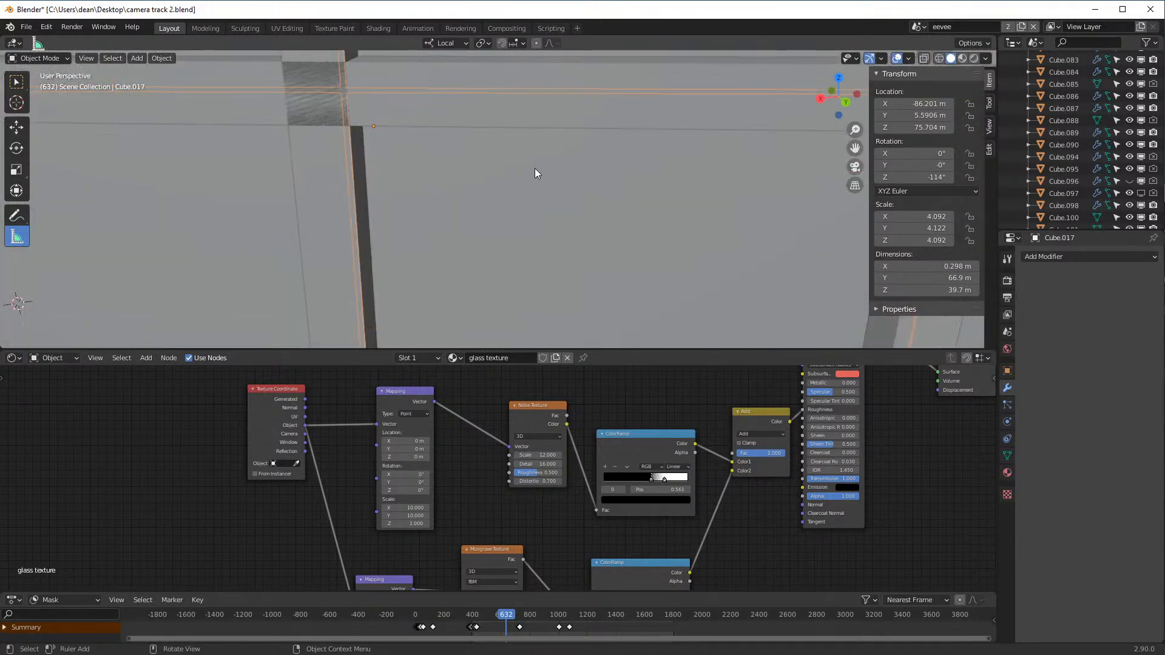
pyautogui.scroll(-1, 591, 141)
pyautogui.scroll(-2, 589, 182)
pyautogui.scroll(2, 589, 188)
pyautogui.scroll(-7, 541, 173)
pyautogui.moveTo(500, 184); pyautogui.dragTo(566, 257, button='middle')
pyautogui.scroll(11, 566, 258)
pyautogui.scroll(-10, 548, 233)
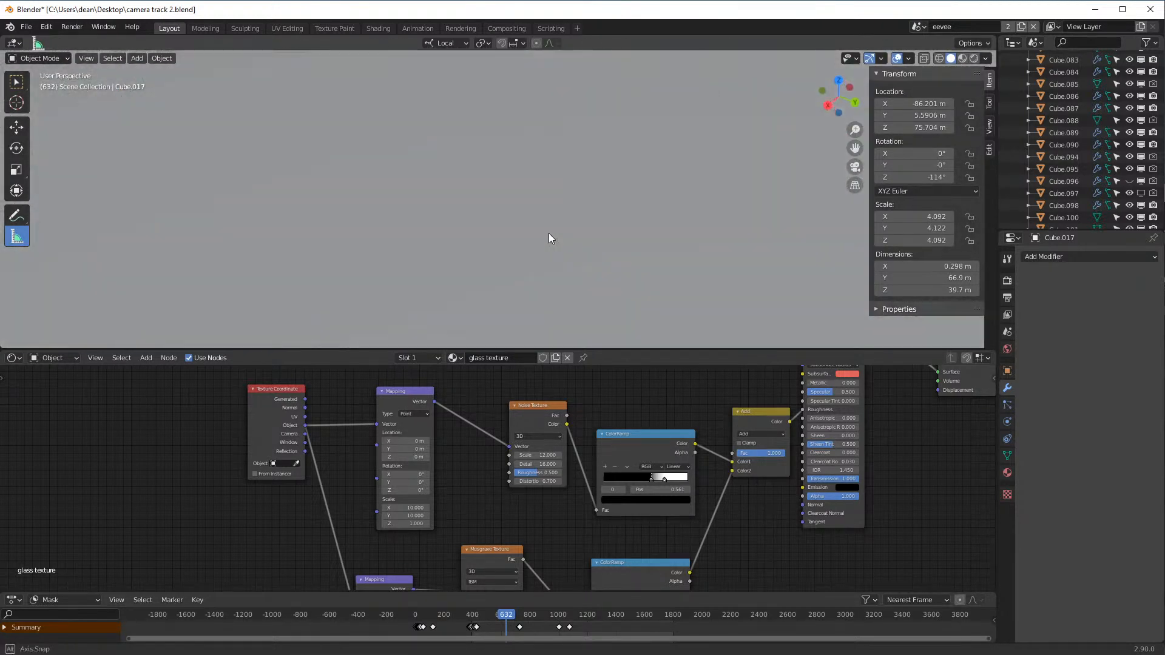
# - Try to raise the glass building's ceiling plane along its local Z axis
pyautogui.click(646, 223)
pyautogui.scroll(-4, 647, 224)
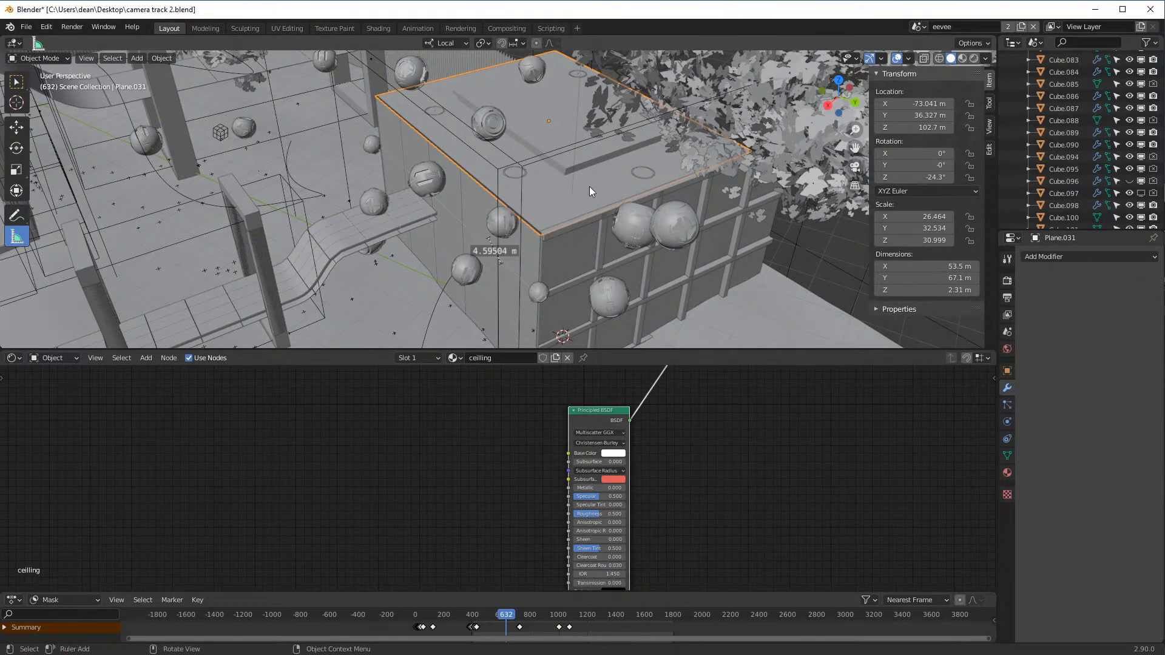
pyautogui.press('g')
pyautogui.press('z')
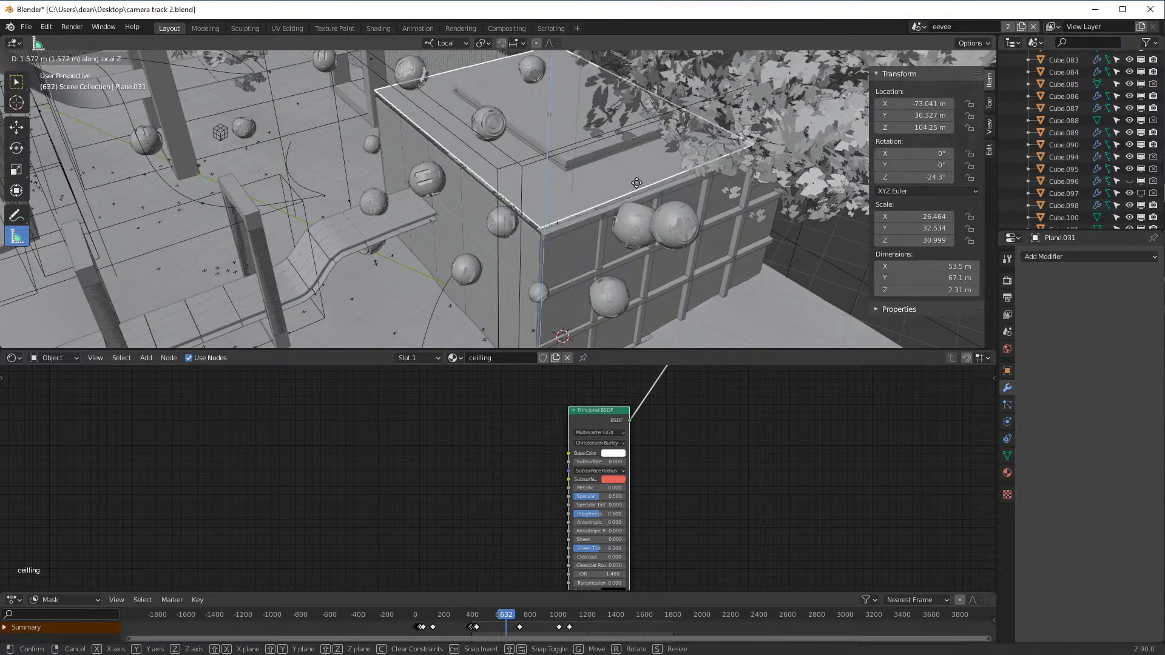
pyautogui.rightClick(635, 183)
pyautogui.scroll(6, 649, 176)
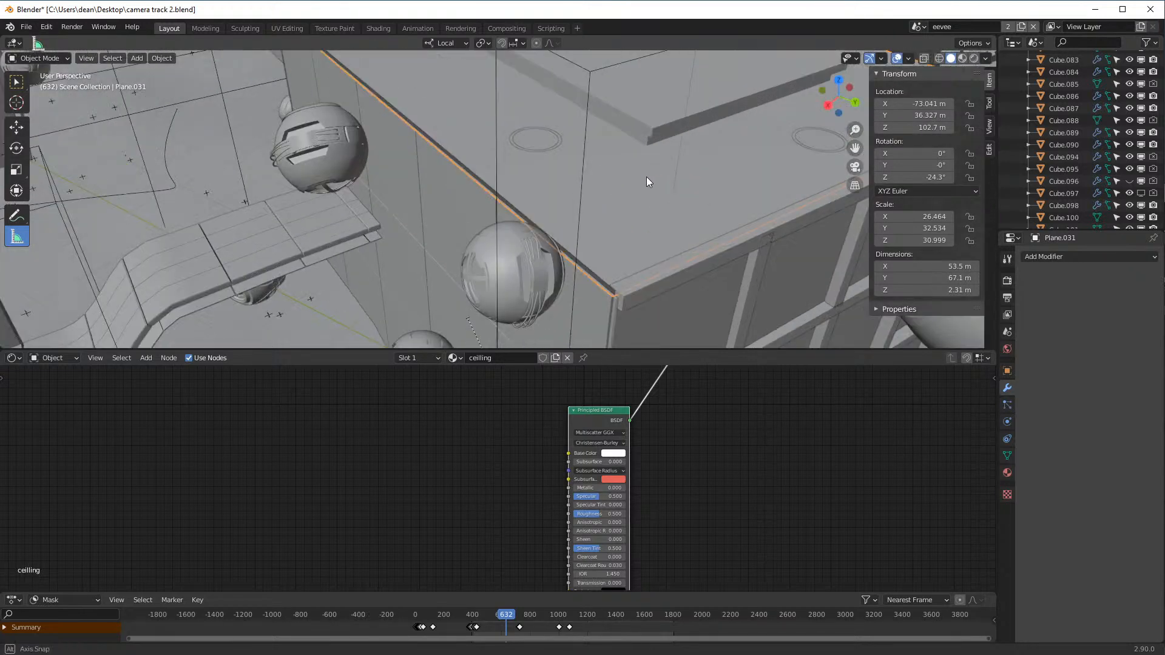
pyautogui.scroll(-6, 603, 203)
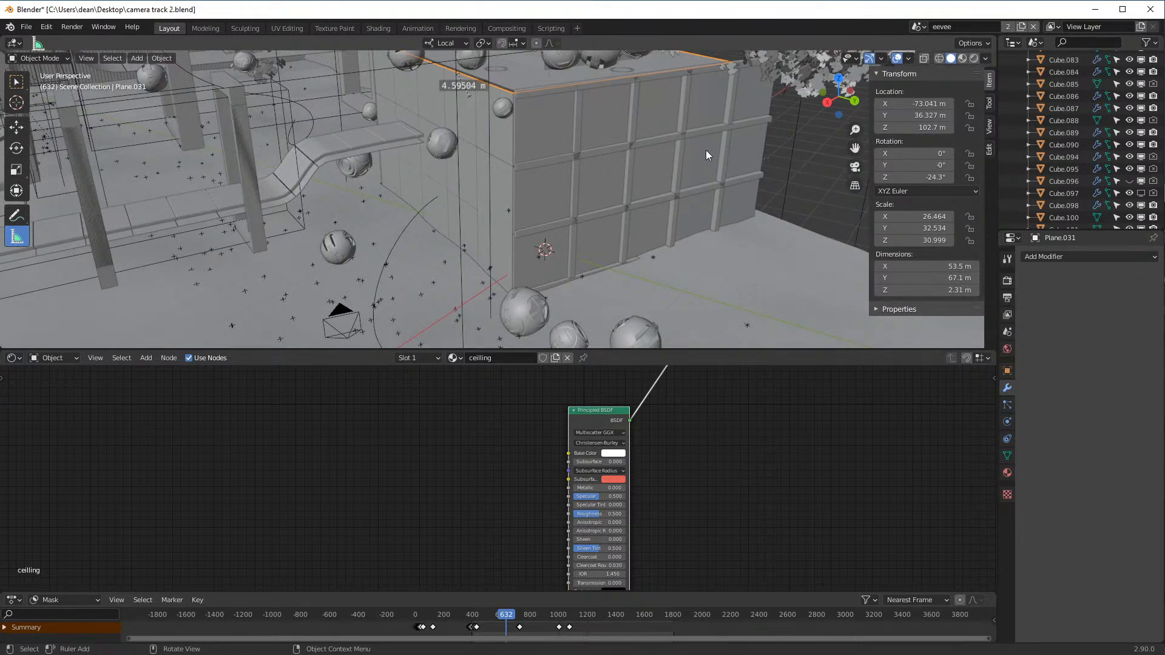
# - Select the thin glass pane of the glass building and examine how it sits against the walls and ceiling
pyautogui.scroll(-7, 715, 115)
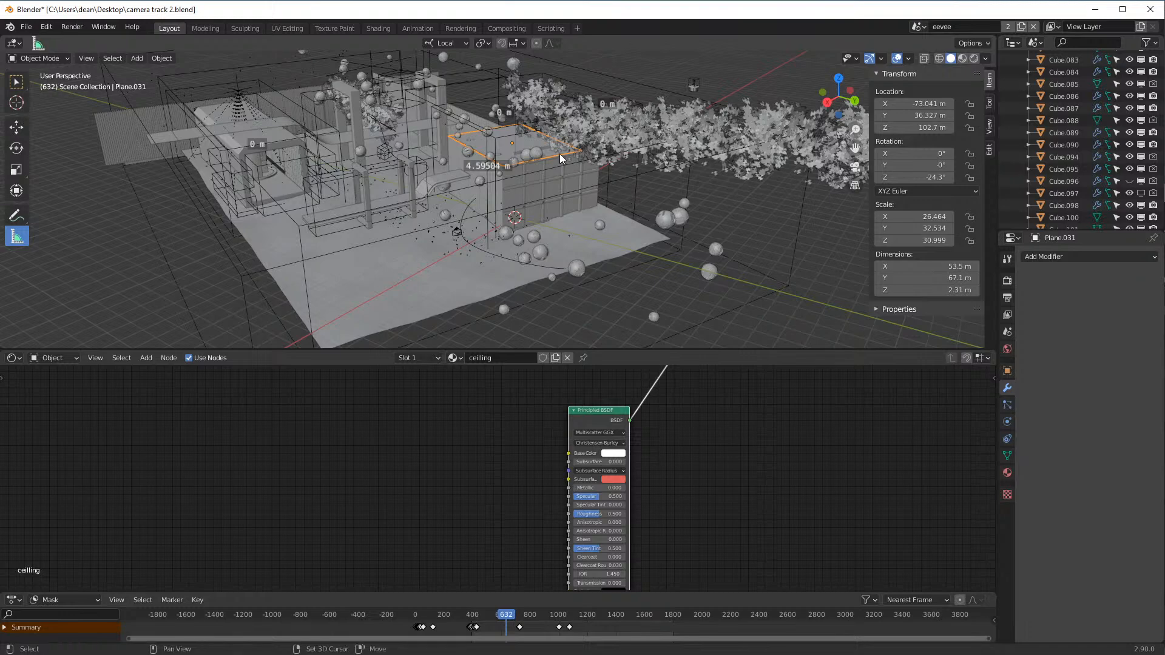
pyautogui.keyDown('shift'); pyautogui.moveTo(559, 155); pyautogui.dragTo(818, 170, button='middle'); pyautogui.keyUp('shift')
pyautogui.moveTo(670, 177); pyautogui.dragTo(737, 221, button='middle')
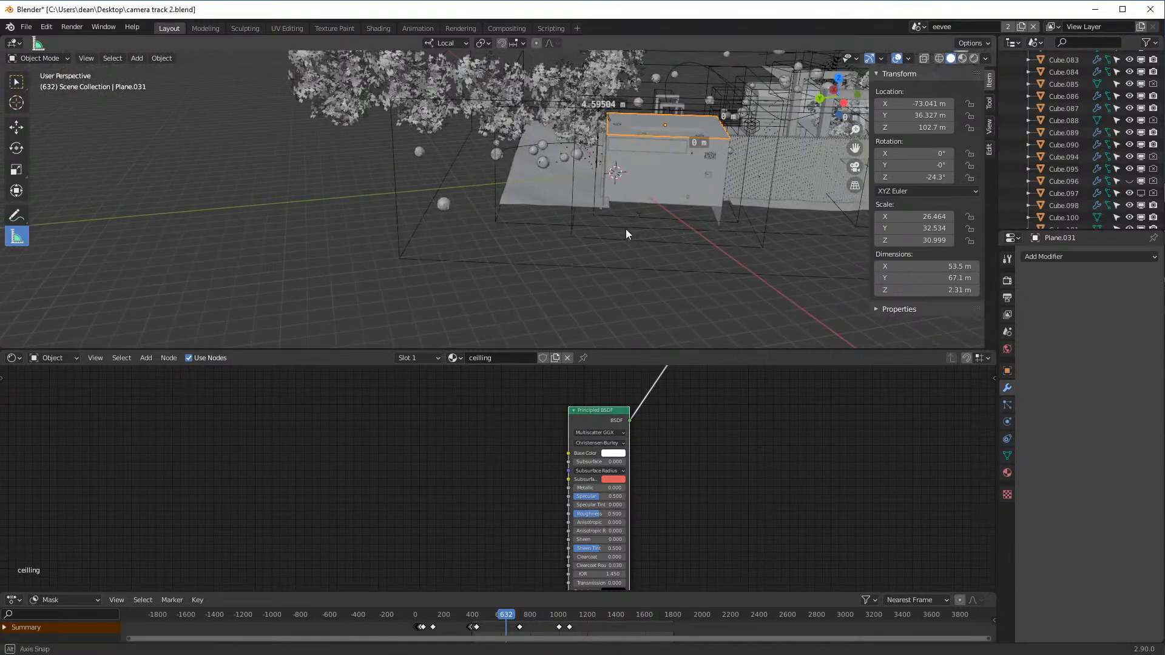
pyautogui.scroll(8, 639, 227)
pyautogui.moveTo(388, 174); pyautogui.dragTo(420, 165, button='middle')
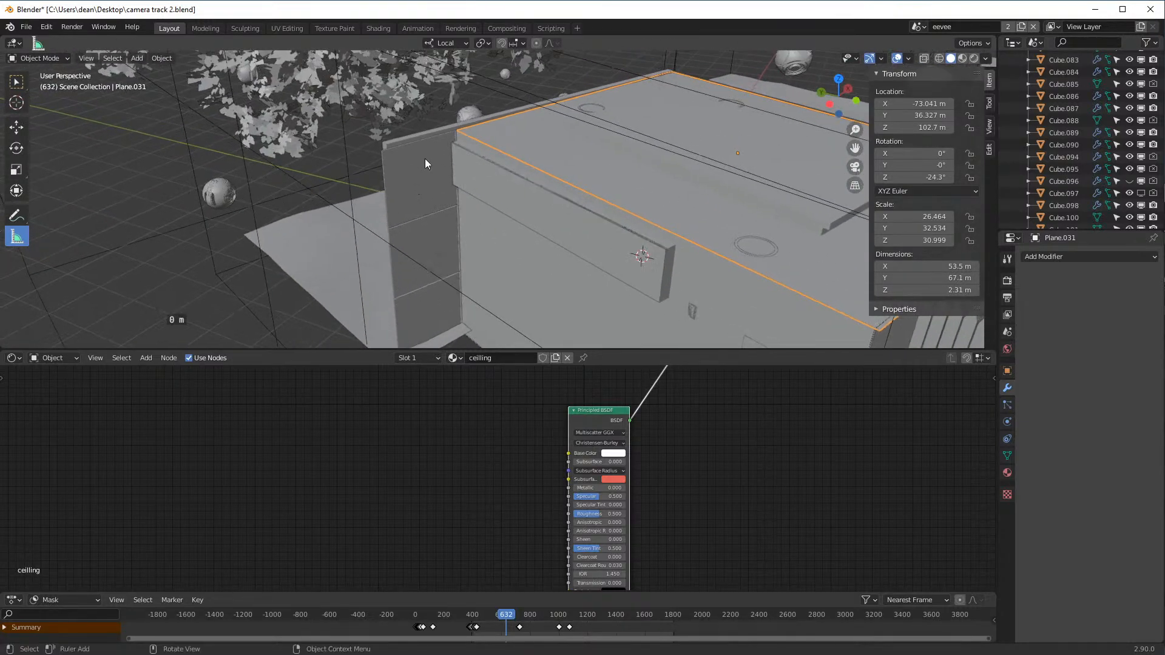
pyautogui.click(428, 249)
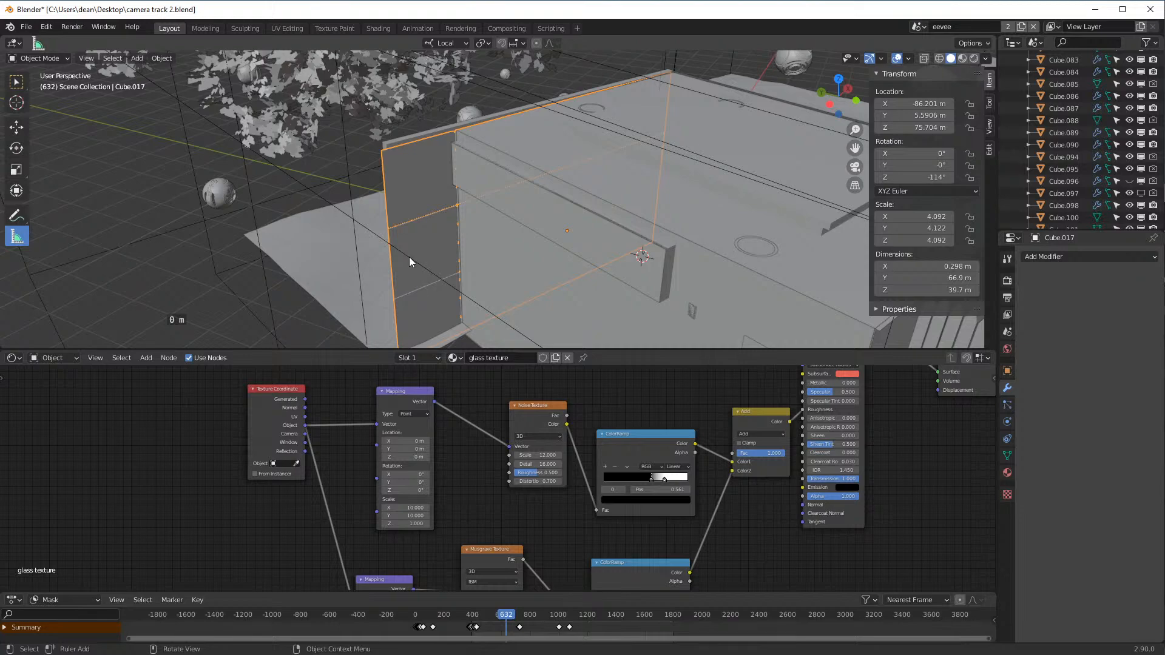
pyautogui.moveTo(363, 164); pyautogui.dragTo(519, 259, button='middle')
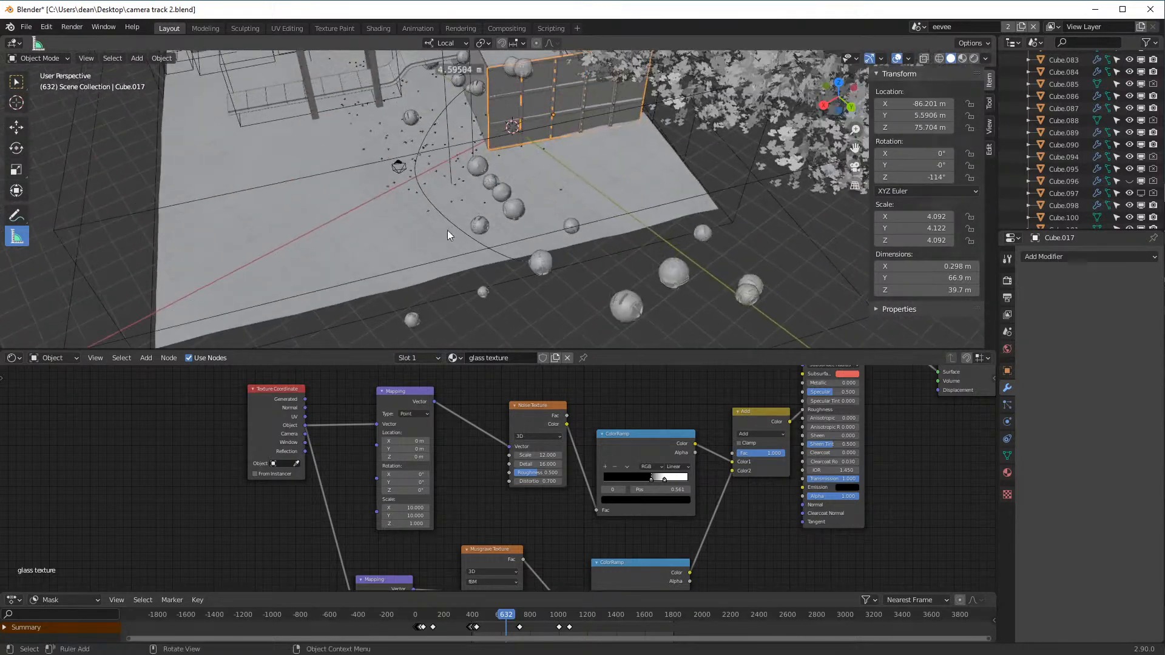
# - Look through the active camera and examine the glass building, spheres and raised walkway at several zoom levels
pyautogui.click(87, 57)
pyautogui.moveTo(121, 181)
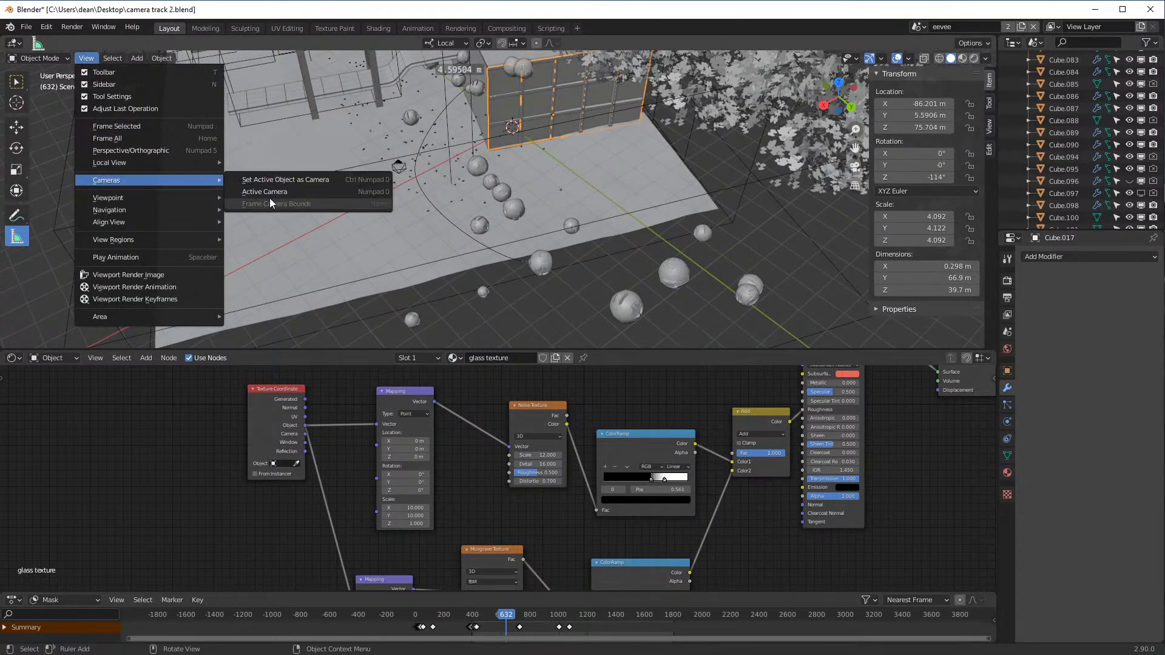
pyautogui.click(272, 189)
pyautogui.scroll(-5, 788, 135)
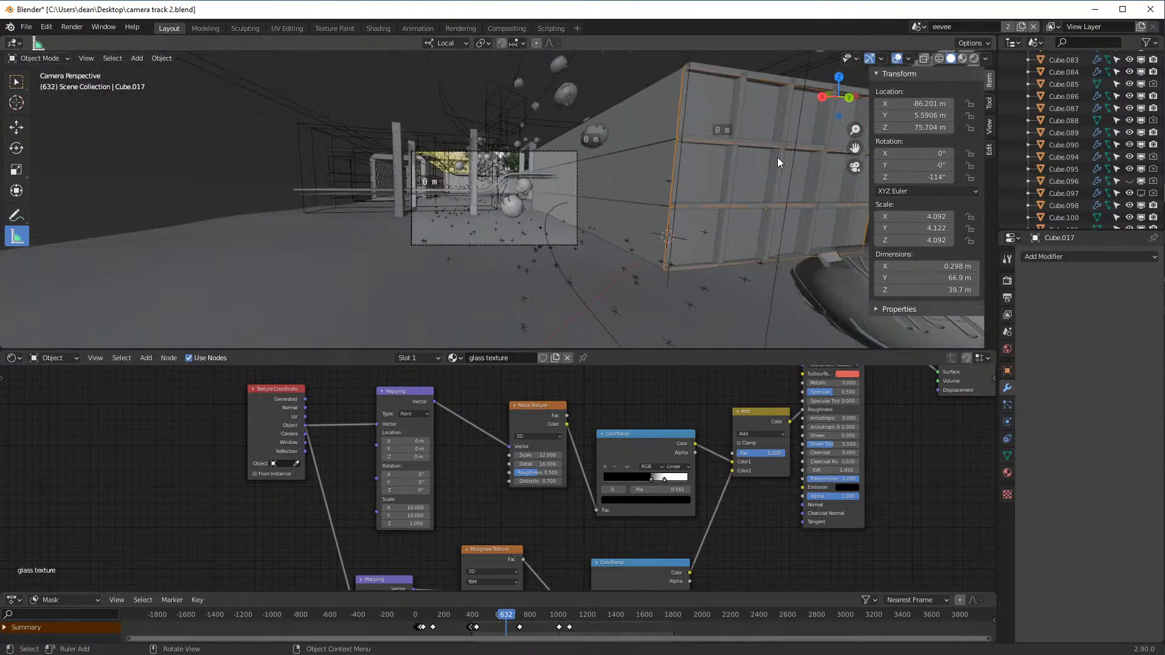
pyautogui.scroll(2, 592, 208)
pyautogui.scroll(2, 632, 223)
pyautogui.scroll(-2, 629, 219)
pyautogui.scroll(4, 601, 178)
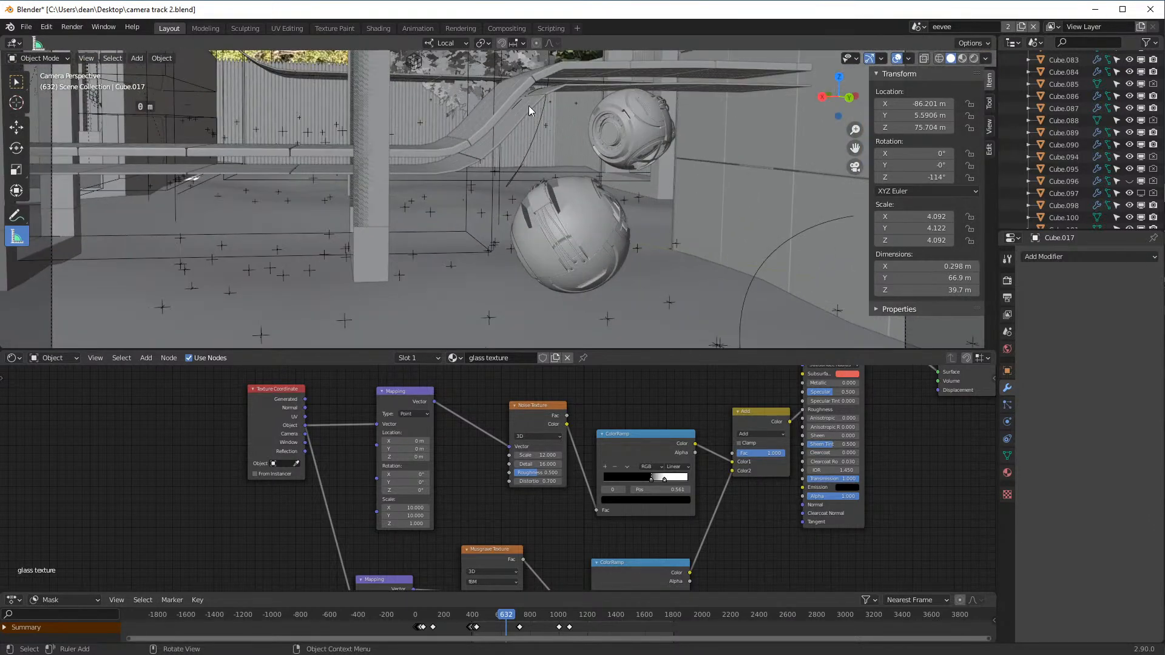
pyautogui.keyDown('shift'); pyautogui.moveTo(529, 106); pyautogui.dragTo(572, 190, button='middle'); pyautogui.keyUp('shift')
pyautogui.scroll(-3, 556, 179)
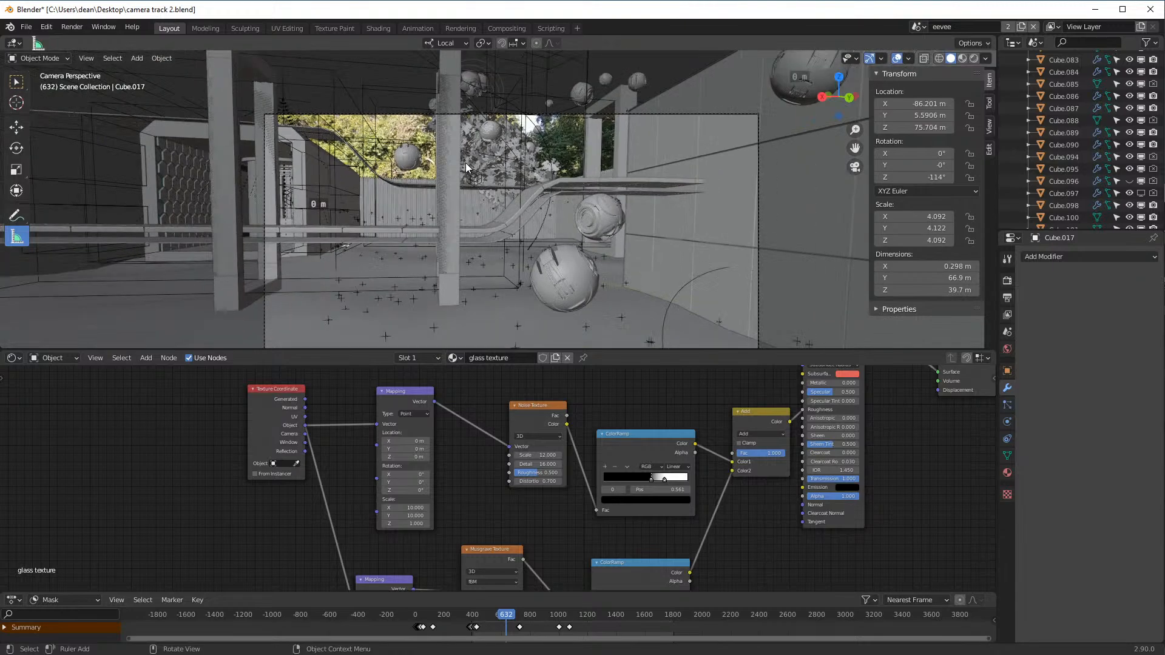
# - Leave the camera view, enlarge the 3D viewport over the node editor and hide its sidebar
pyautogui.moveTo(465, 162); pyautogui.dragTo(492, 187, button='middle')
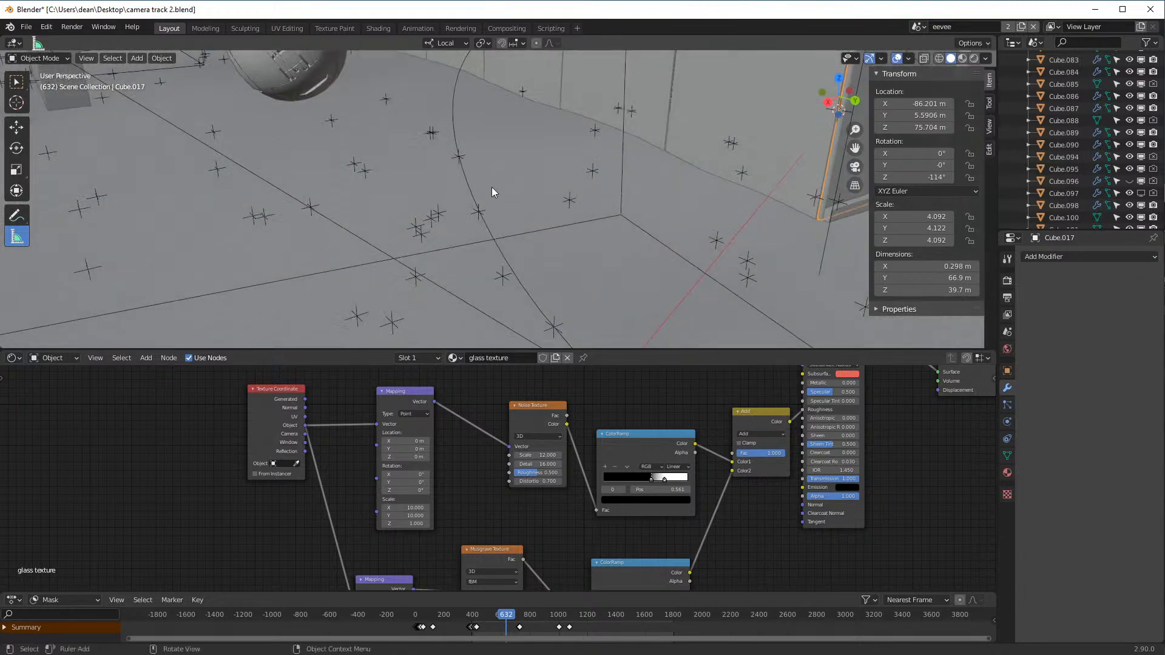
pyautogui.scroll(-8, 417, 161)
pyautogui.moveTo(416, 159); pyautogui.dragTo(412, 216, button='middle')
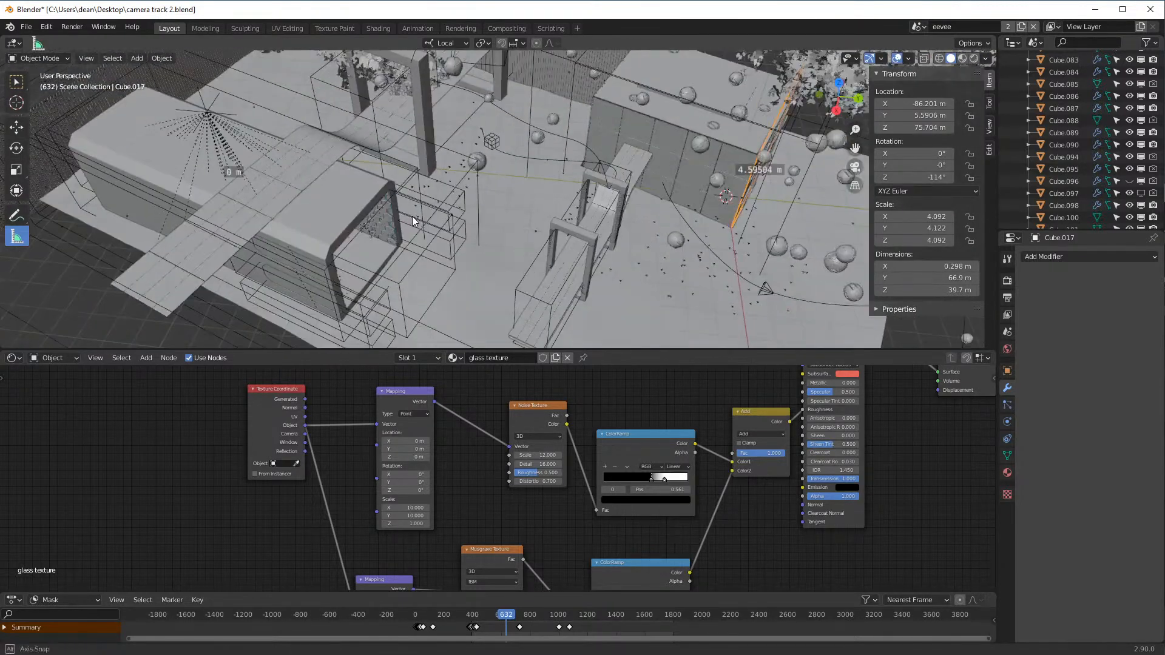
pyautogui.scroll(2, 584, 210)
pyautogui.moveTo(584, 211); pyautogui.dragTo(590, 264, button='middle')
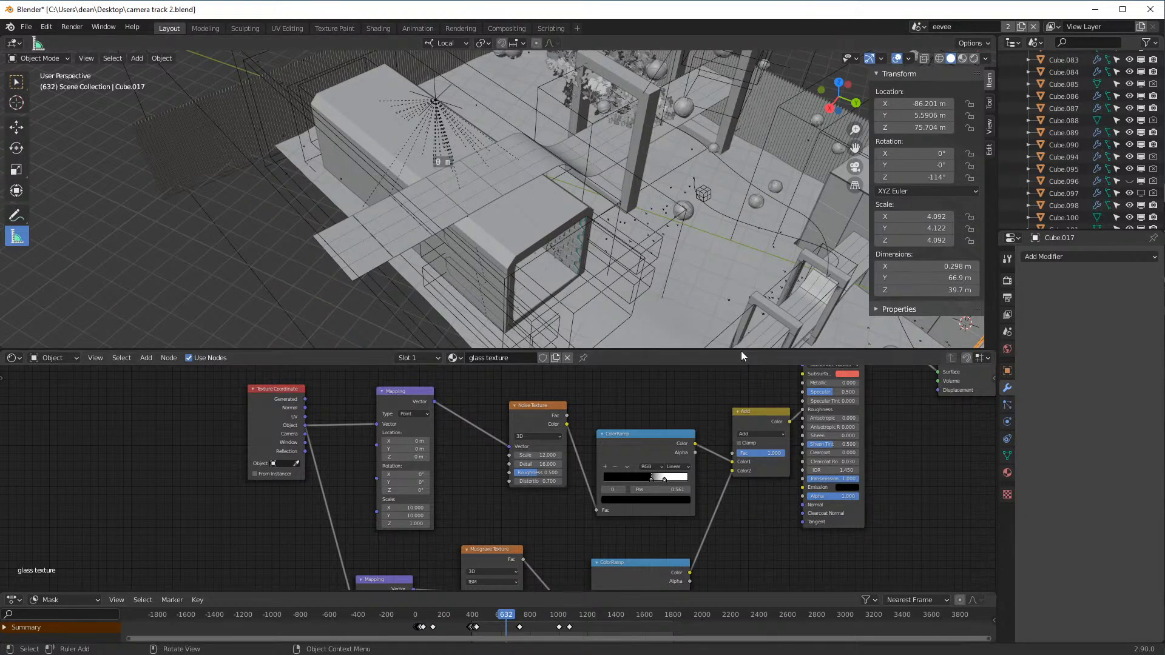
pyautogui.moveTo(743, 351); pyautogui.dragTo(734, 474)
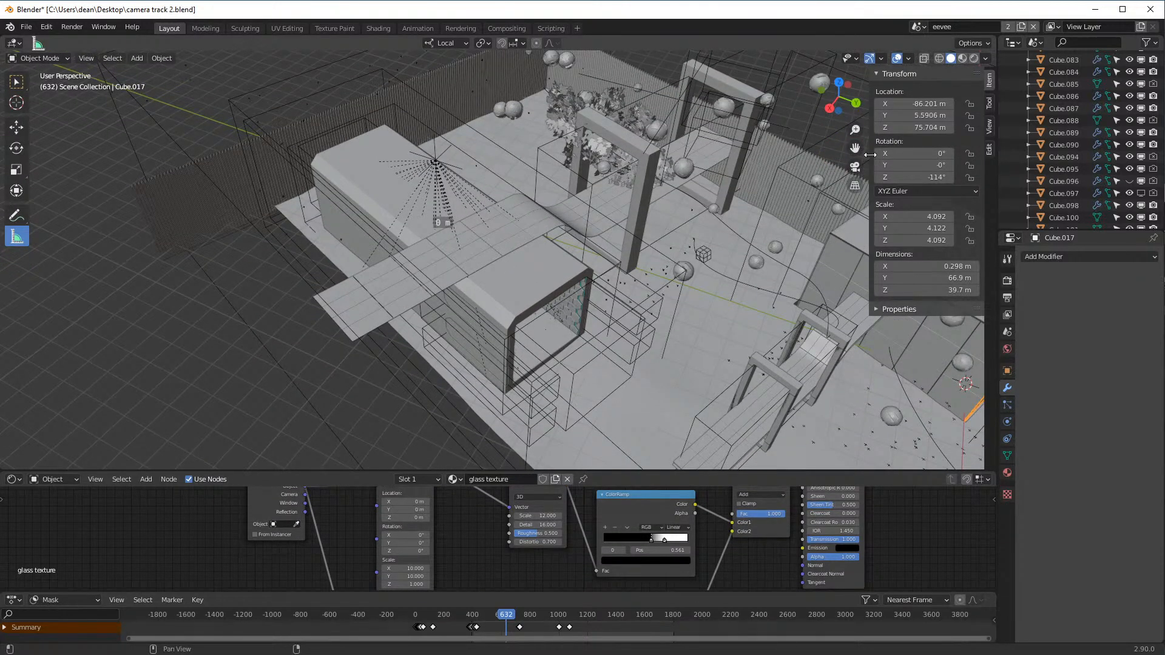
pyautogui.moveTo(870, 161); pyautogui.dragTo(1022, 167)
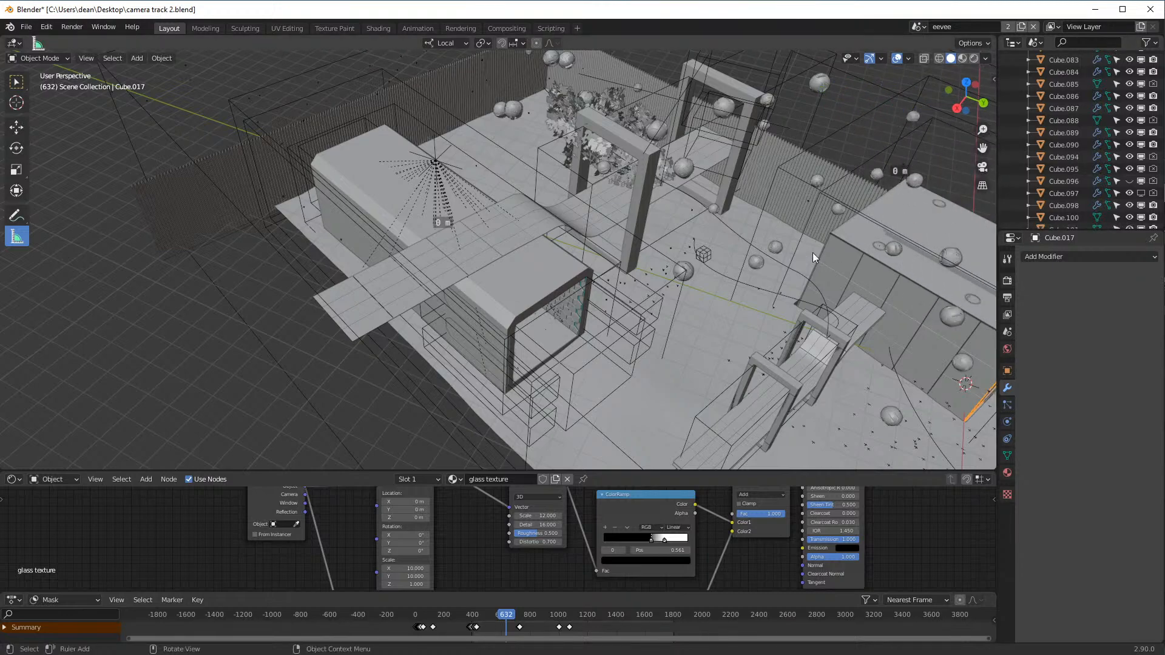
# - Switch to the cycles scene, reveal all its hidden objects and clear the selection
pyautogui.scroll(-6, 804, 293)
pyautogui.moveTo(805, 289); pyautogui.dragTo(574, 238, button='middle')
pyautogui.scroll(8, 647, 333)
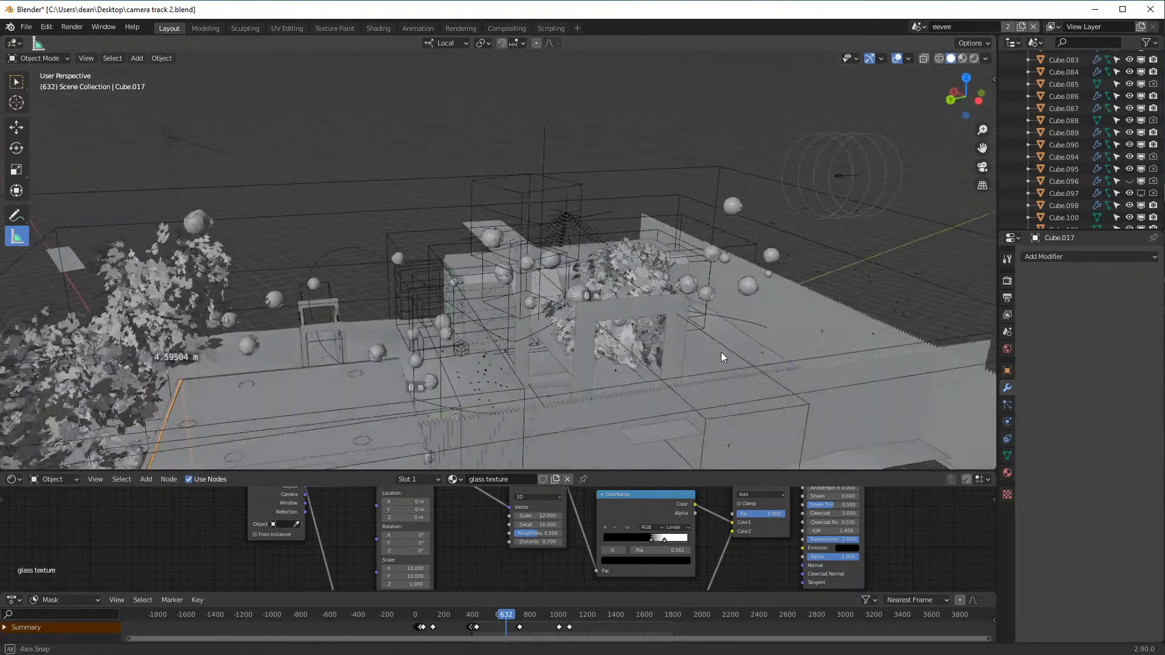
pyautogui.scroll(-8, 1106, 94)
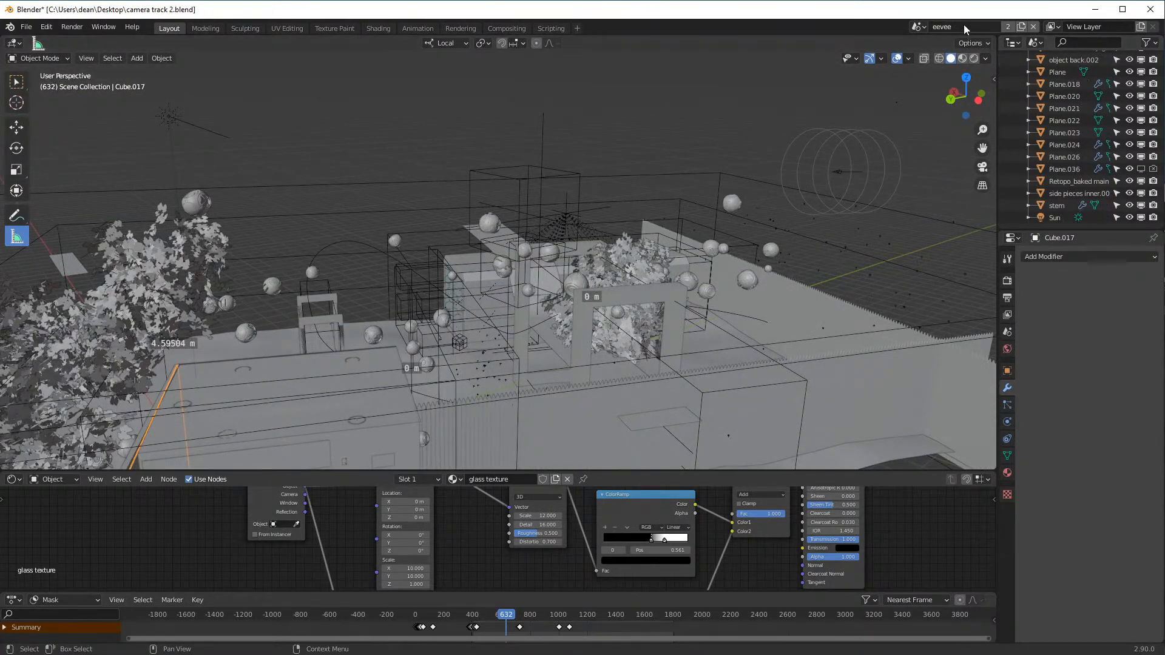
pyautogui.click(919, 26)
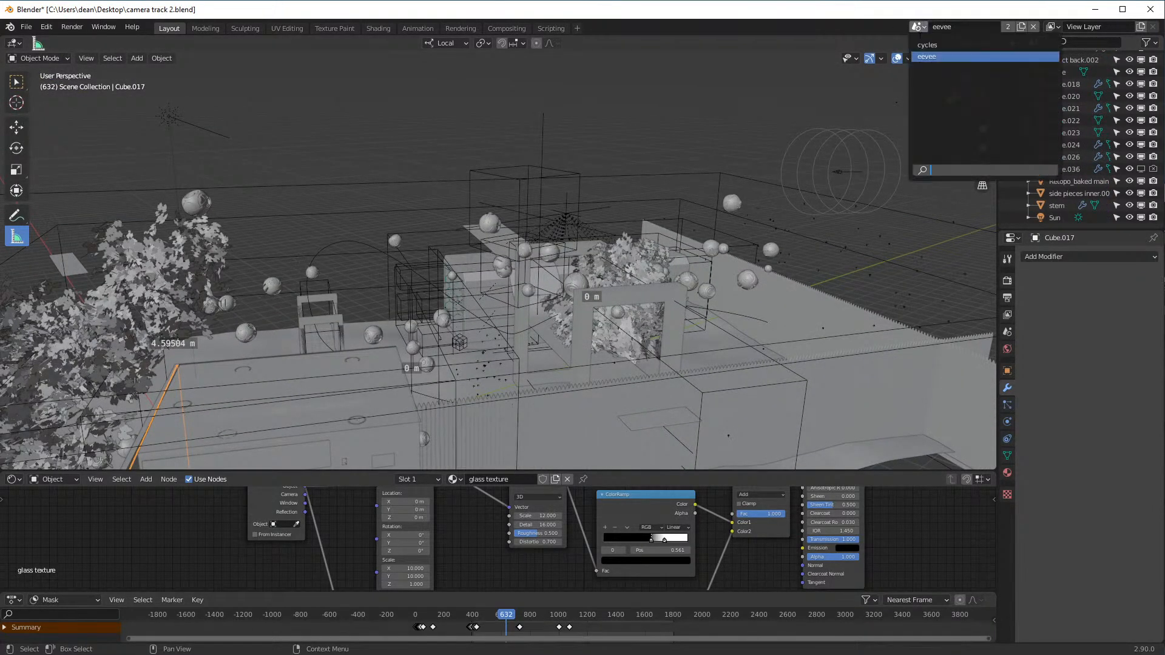
pyautogui.click(920, 48)
pyautogui.moveTo(766, 150); pyautogui.dragTo(661, 262, button='middle')
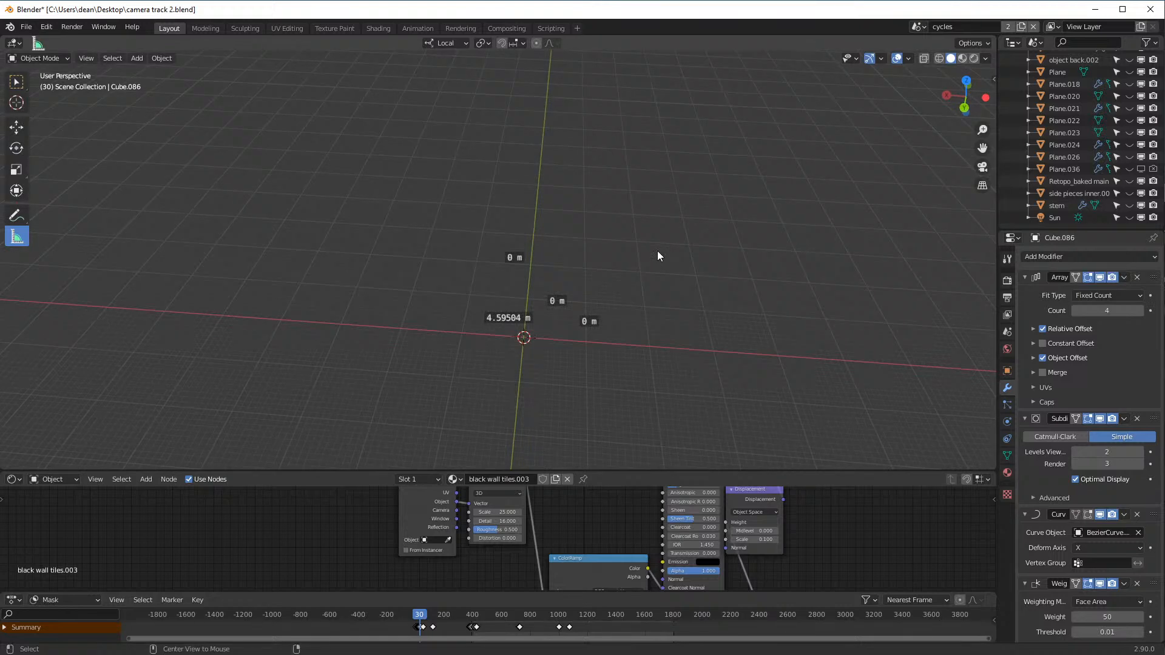
pyautogui.hotkey('alt', 'h')
pyautogui.scroll(3, 698, 267)
pyautogui.hotkey('alt', 'a')
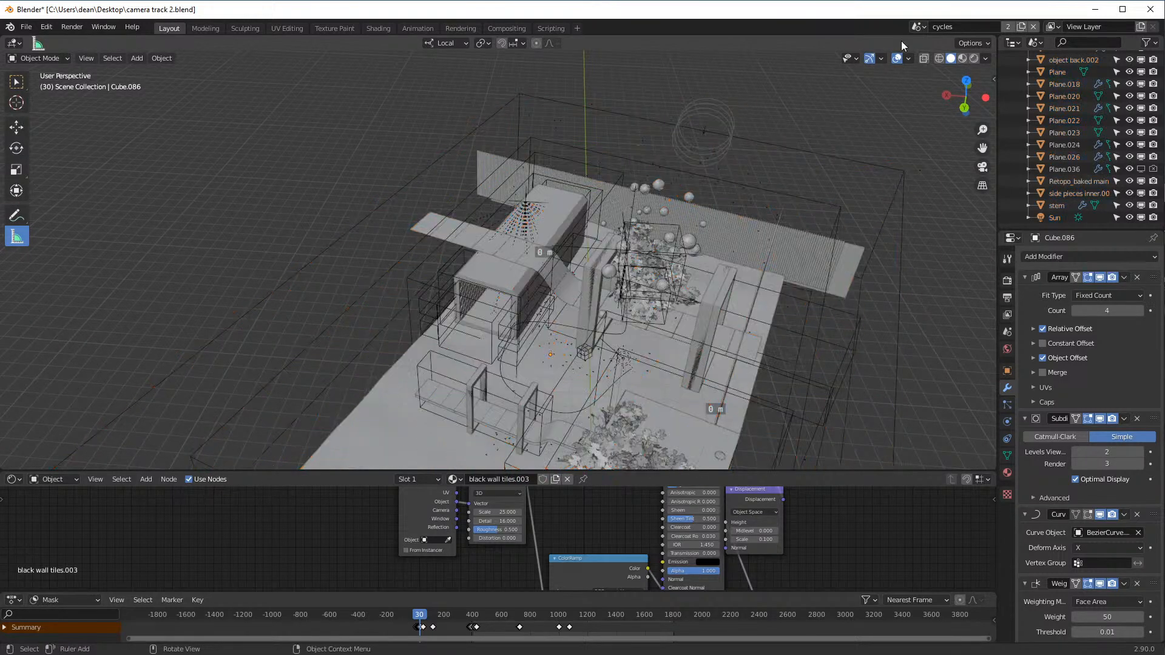
# - Compare the eevee scene with the cycles scene and review the cycles scene's render settings
pyautogui.click(920, 27)
pyautogui.click(925, 56)
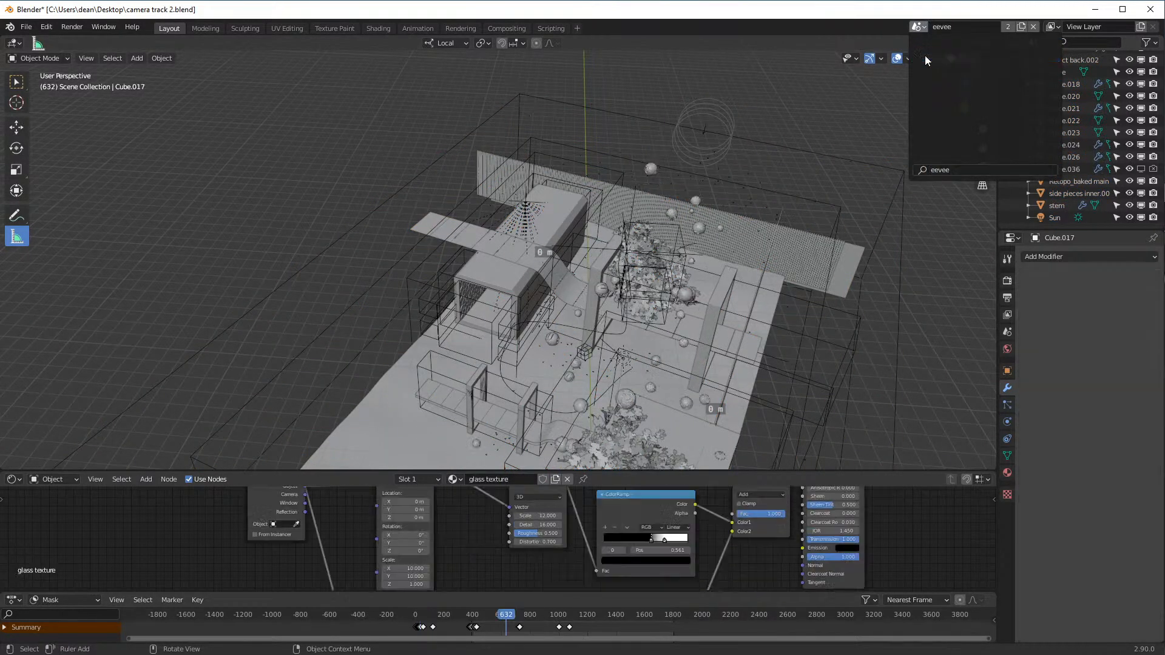
pyautogui.click(920, 26)
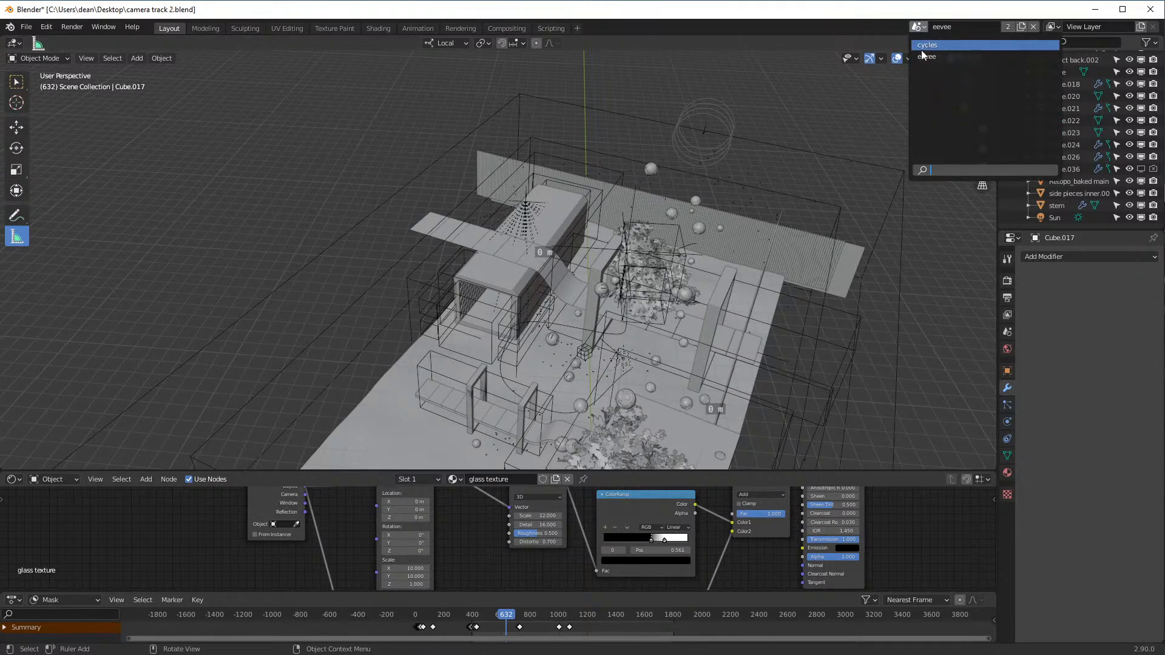
pyautogui.click(923, 46)
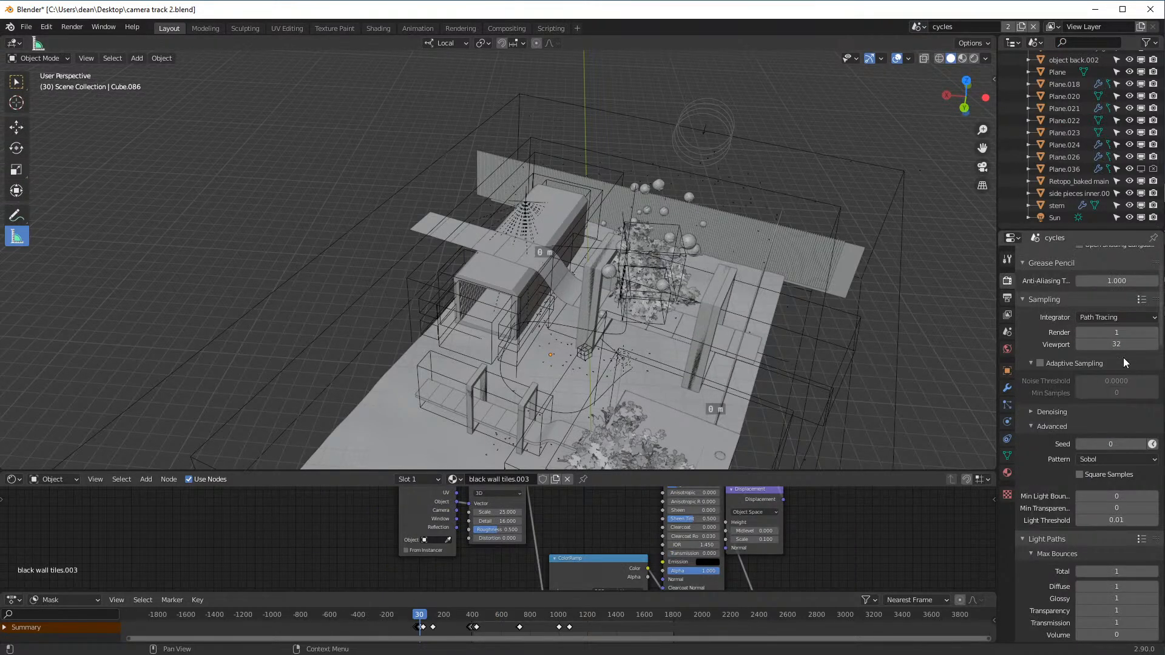
pyautogui.scroll(-4, 1102, 464)
pyautogui.scroll(6, 1105, 371)
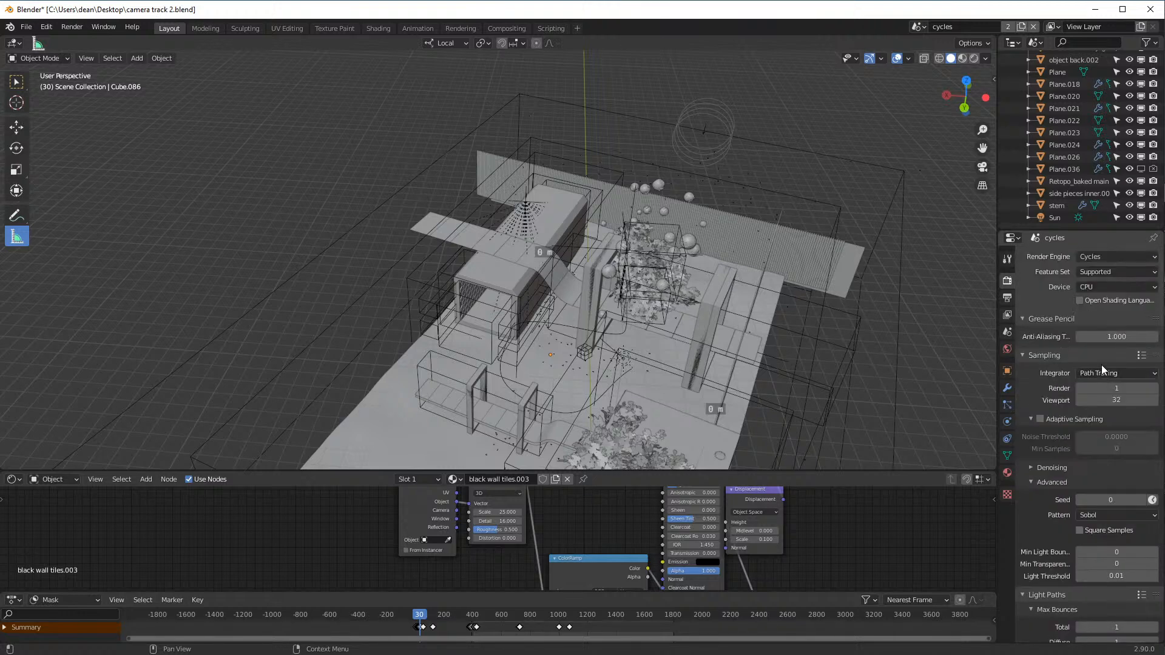
# - Set the cycles scene's start frame to 450 and keep its end frame at 1800
pyautogui.click(1007, 297)
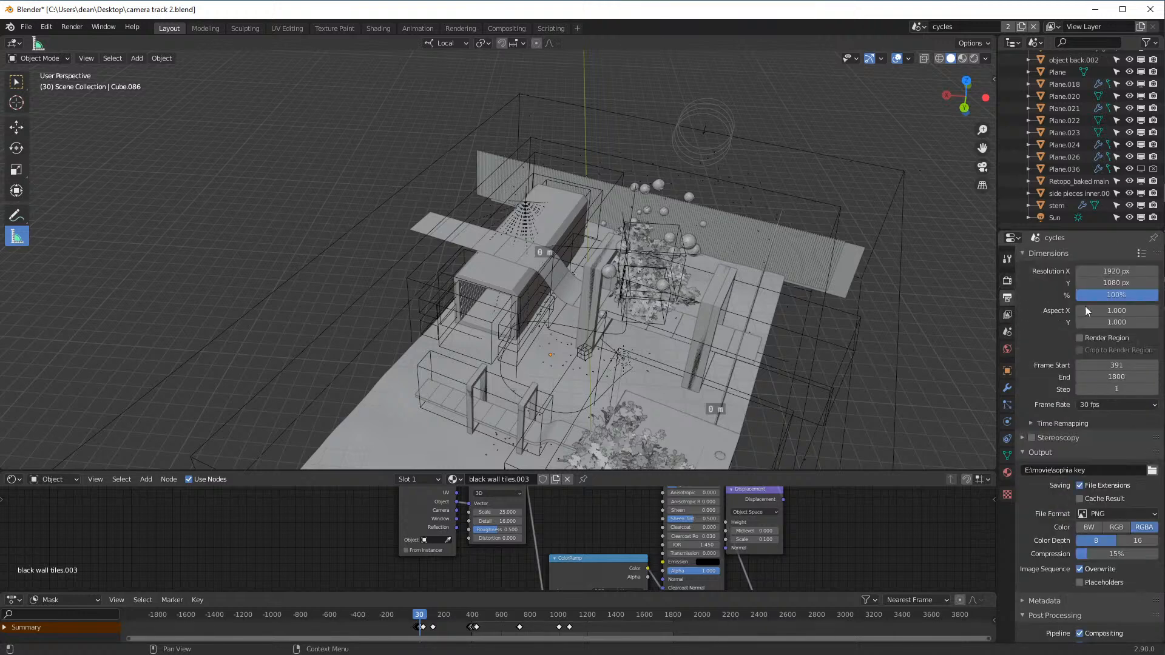
pyautogui.click(1121, 364)
pyautogui.write('450')
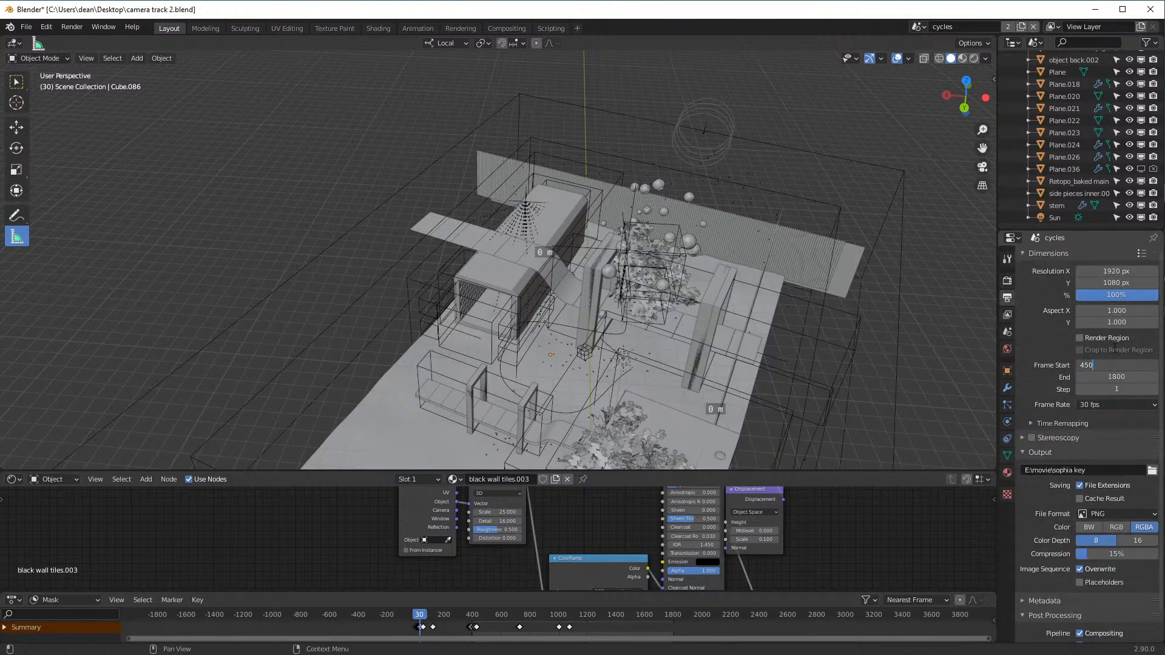
pyautogui.click(1105, 376)
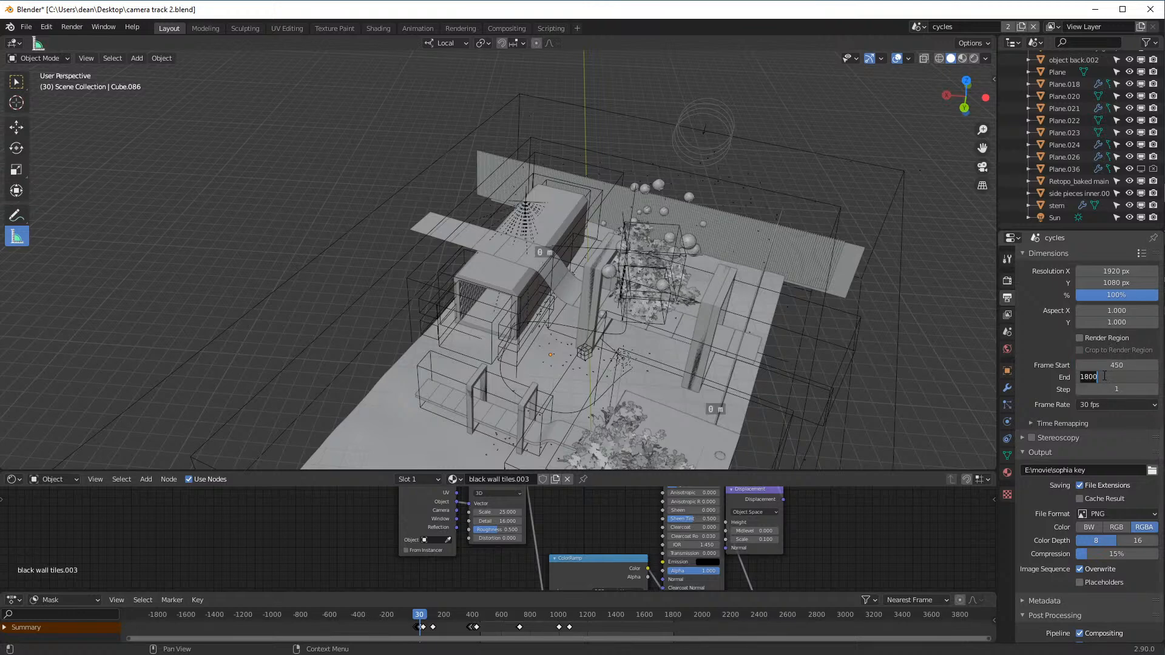
pyautogui.press('Return')
# - Switch to the eevee scene and set its start frame to 450 as well
pyautogui.click(919, 27)
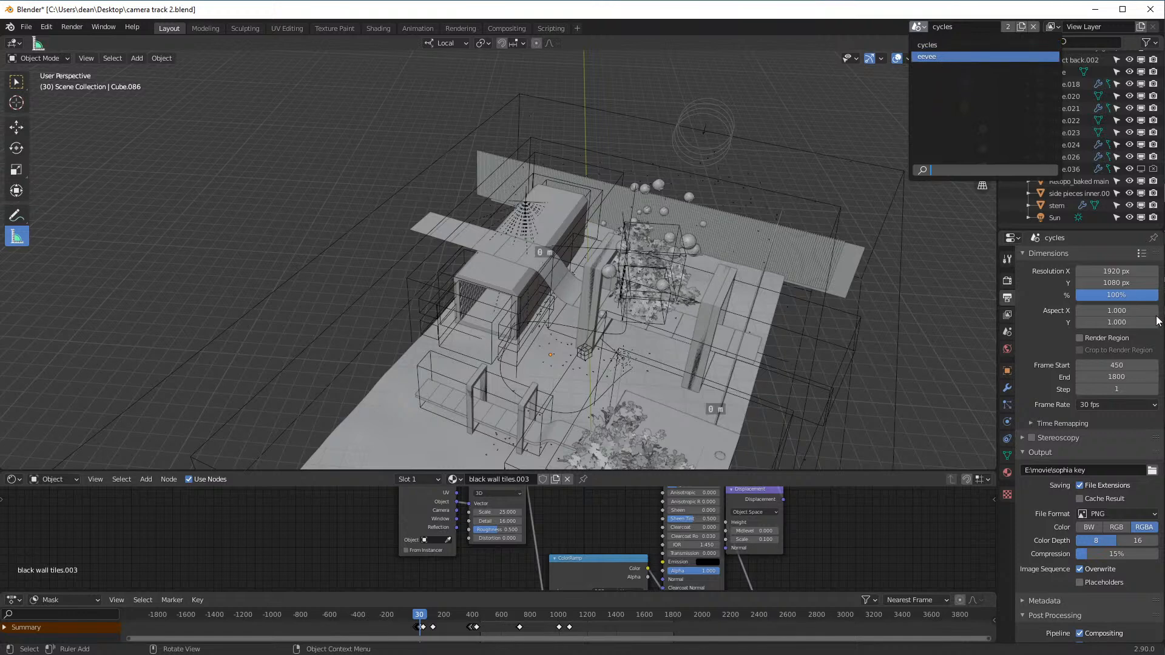
pyautogui.press('Return')
pyautogui.click(1114, 365)
pyautogui.write('450')
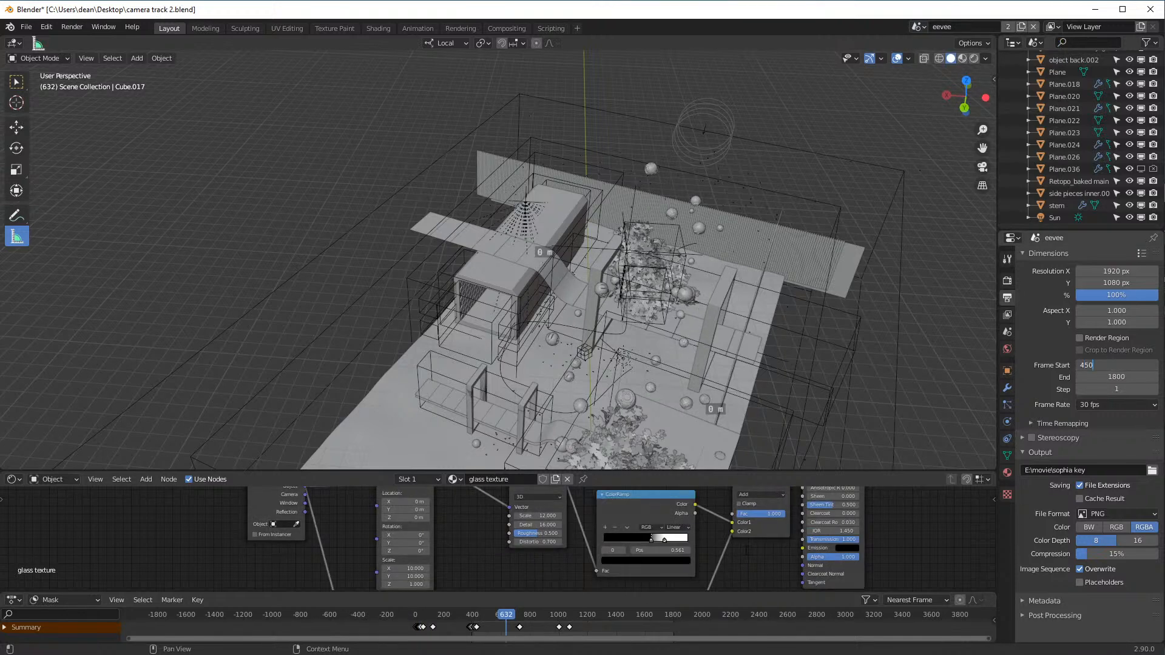
pyautogui.press('Return')
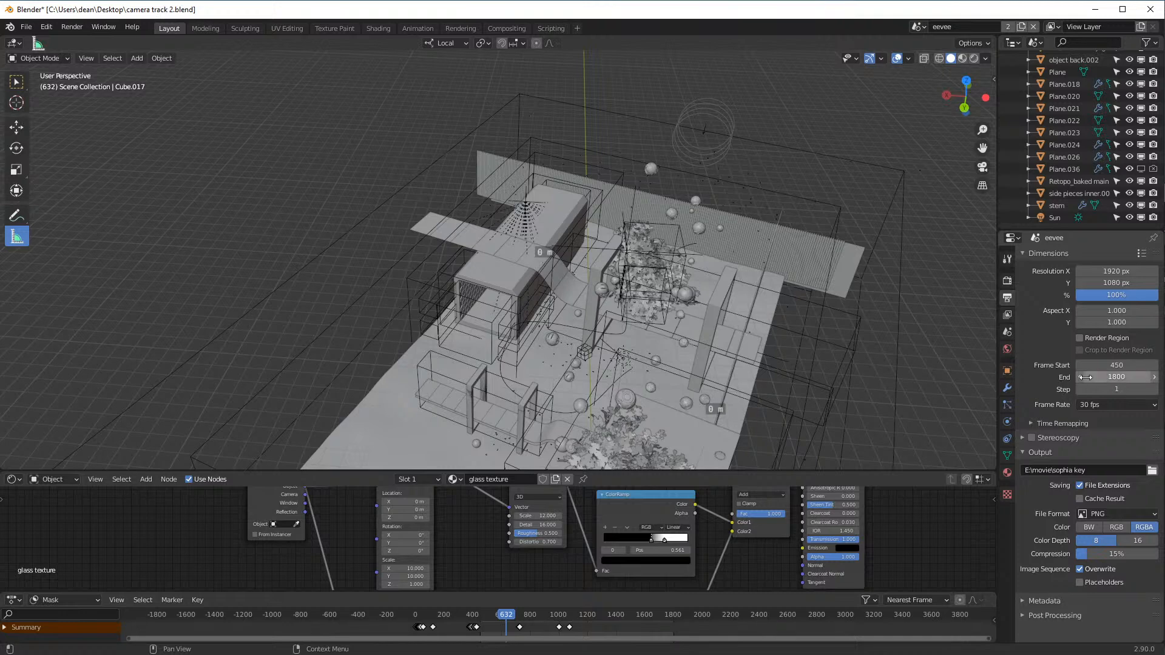
# - Return to the cycles scene and show its render properties
pyautogui.moveTo(790, 224); pyautogui.dragTo(791, 239, button='middle')
pyautogui.click(918, 27)
pyautogui.click(918, 27)
pyautogui.click(918, 27)
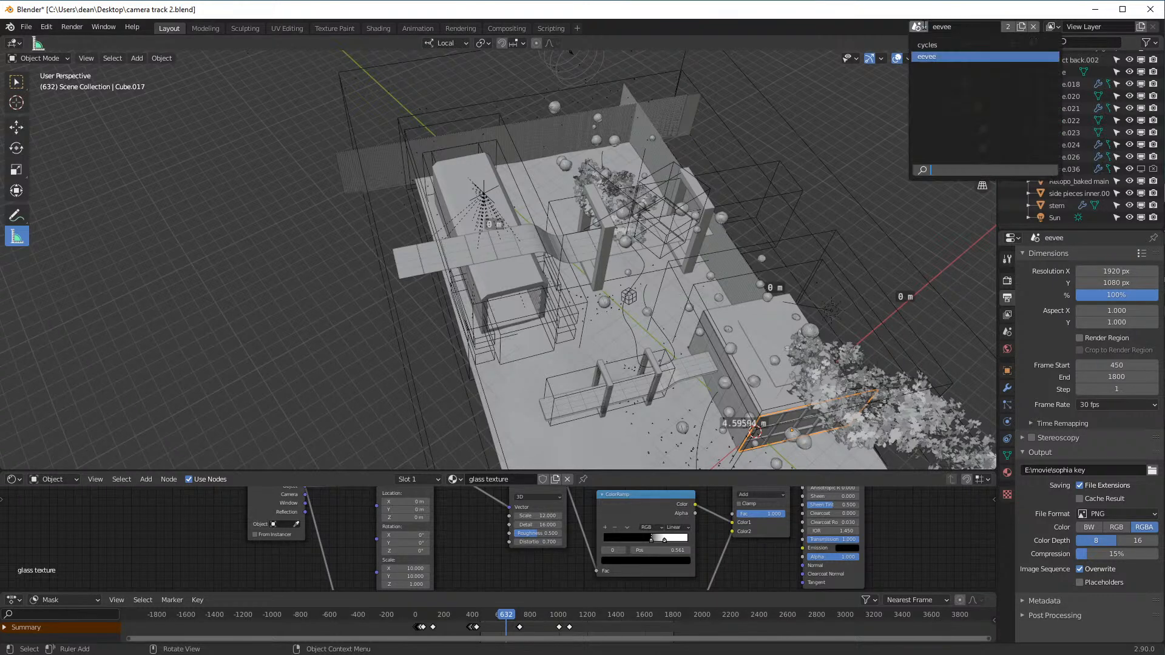
pyautogui.click(928, 45)
pyautogui.click(1009, 280)
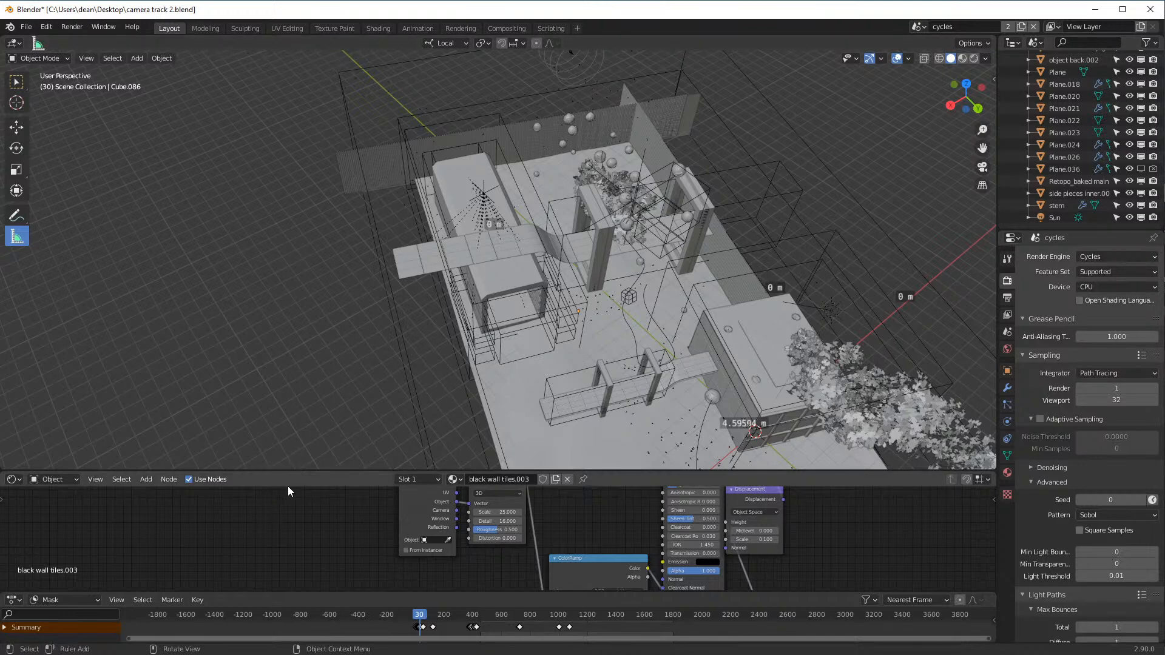
# - Enlarge the node editor and move the black wall tiles.003 material's Material Output node farther from its Principled BSDF node
pyautogui.moveTo(315, 476); pyautogui.dragTo(315, 337)
pyautogui.scroll(2, 753, 411)
pyautogui.scroll(-3, 614, 413)
pyautogui.moveTo(614, 414); pyautogui.dragTo(515, 540, button='middle')
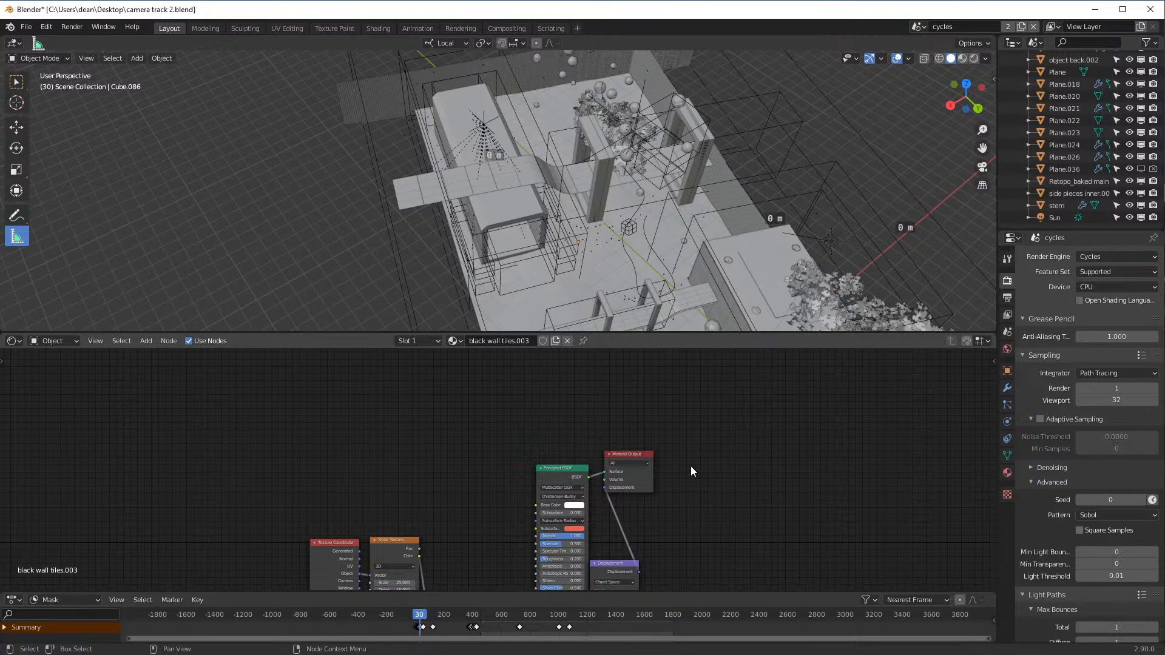
pyautogui.moveTo(628, 450); pyautogui.dragTo(738, 457)
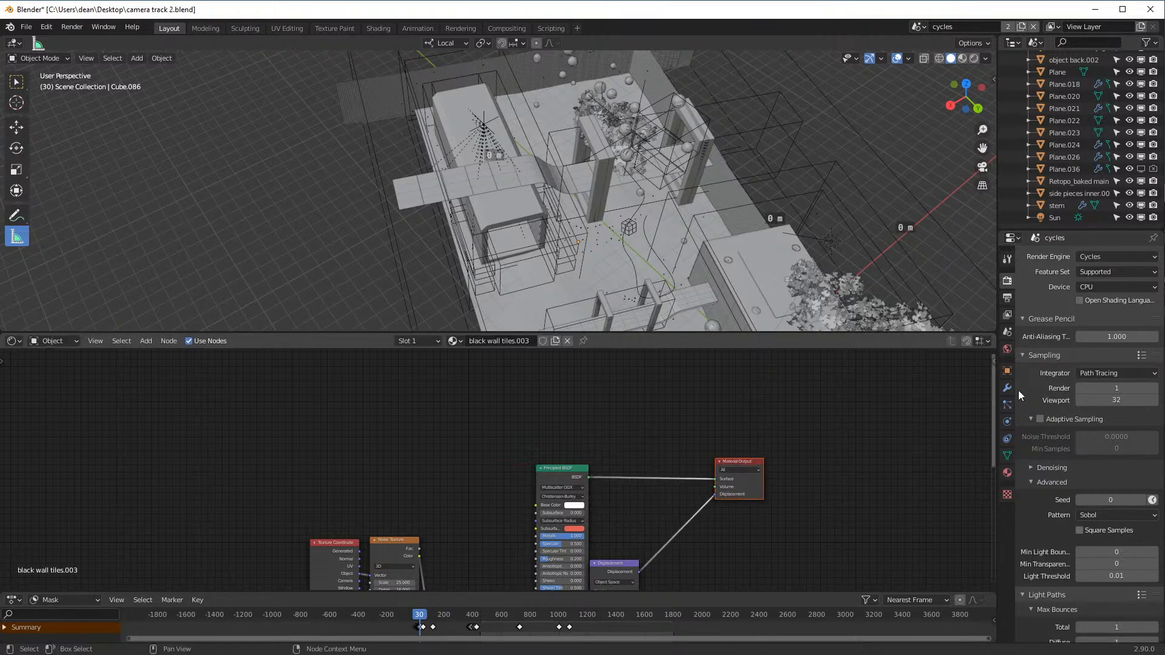
# - Check the cycles scene's render engine and device options and its render settings down to Simplify
pyautogui.click(1113, 257)
pyautogui.click(1113, 256)
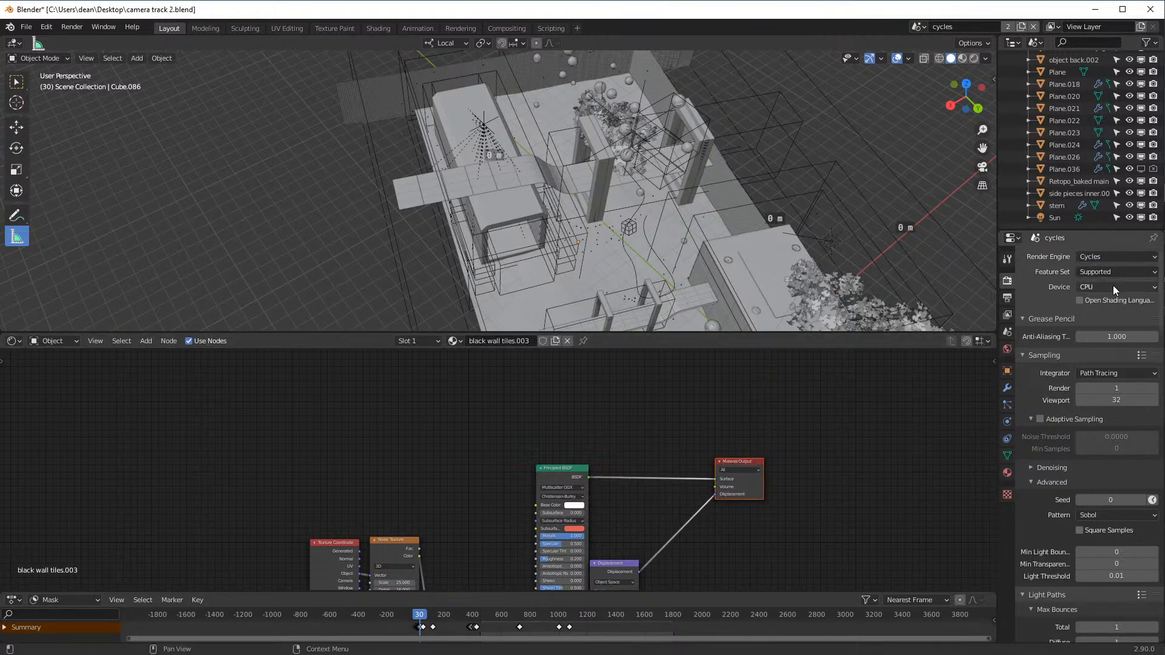
pyautogui.click(1113, 286)
pyautogui.click(1113, 314)
pyautogui.scroll(-15, 1097, 466)
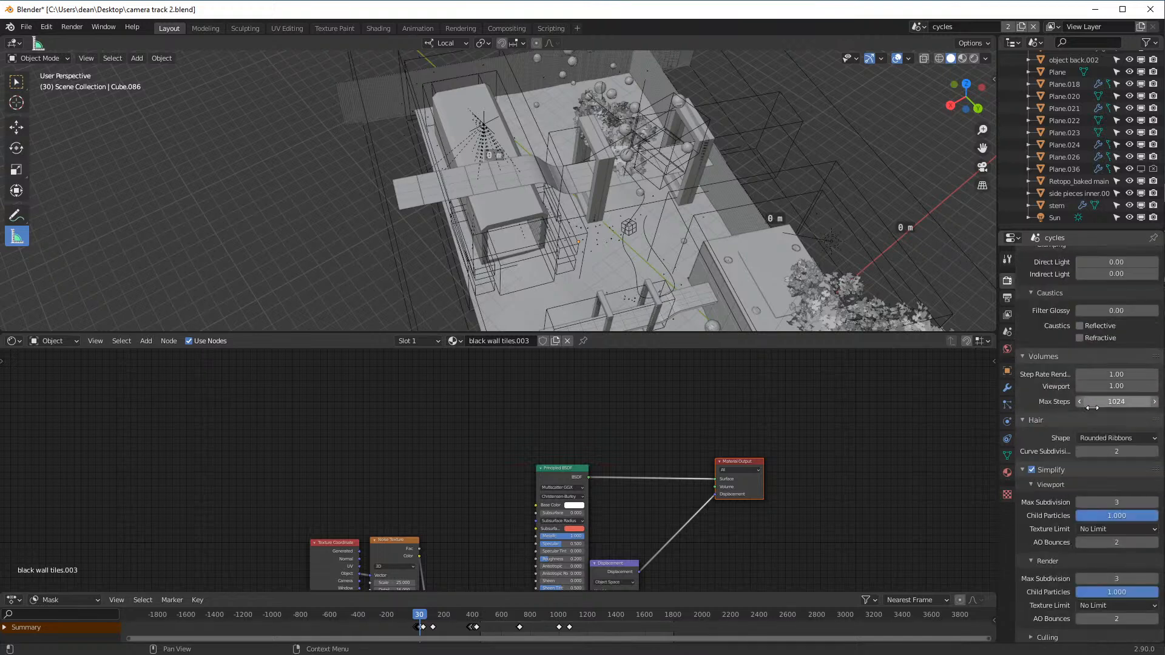
# - Set the cycles scene's render tile size to 256 px in both X and Y
pyautogui.scroll(-10, 1097, 462)
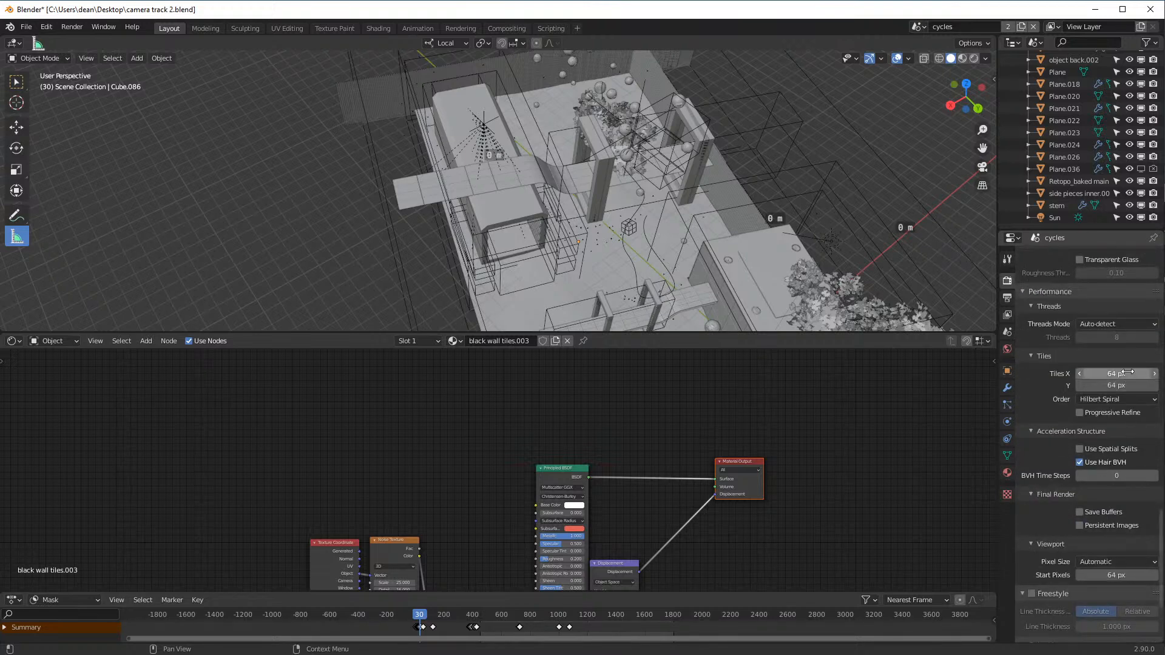
pyautogui.moveTo(1127, 372); pyautogui.dragTo(1128, 385)
pyautogui.write('256')
pyautogui.press('Return')
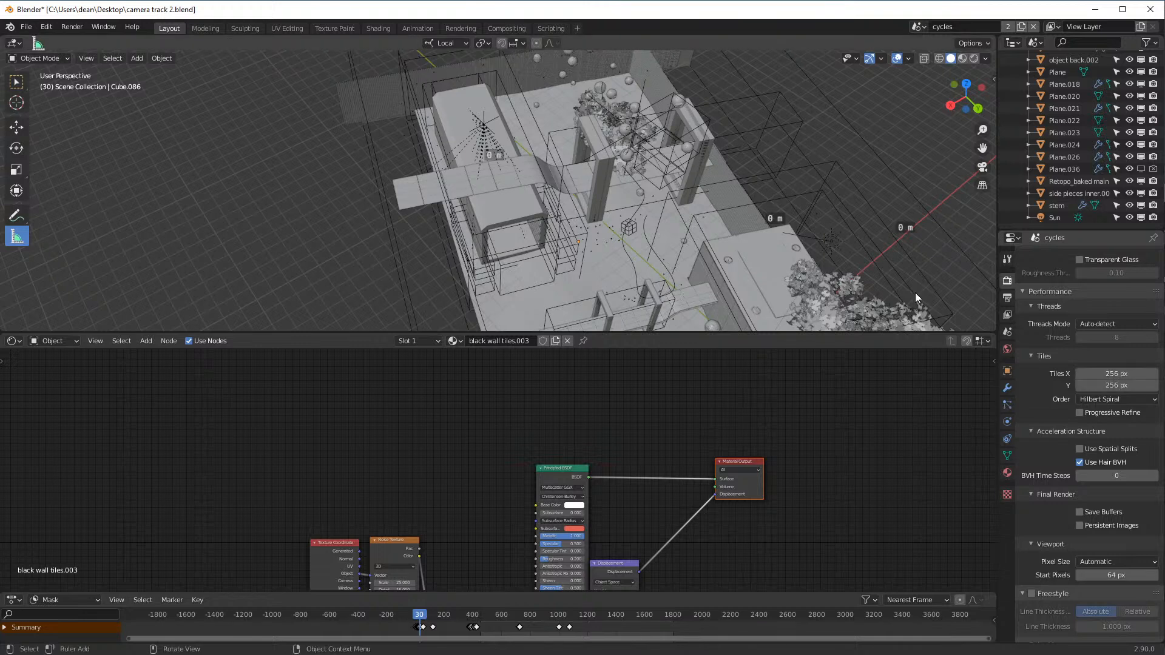
pyautogui.scroll(10, 1050, 371)
pyautogui.scroll(10, 1068, 361)
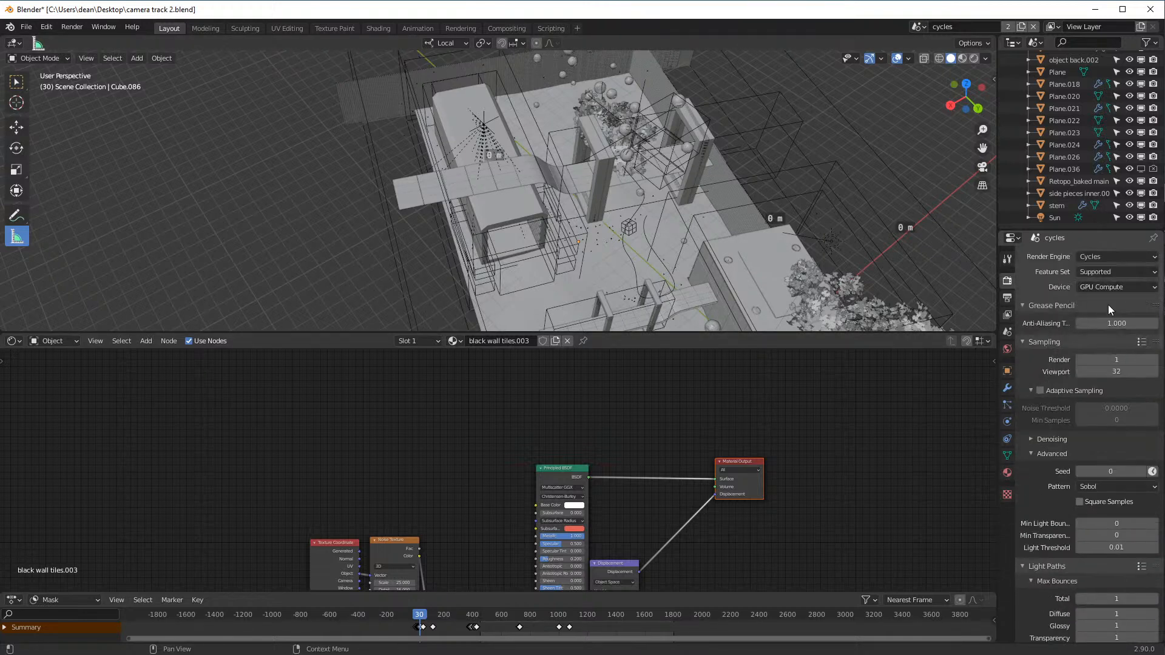
# - Switch to the eevee scene and look over its render settings down to Indirect Lighting and Film
pyautogui.click(920, 29)
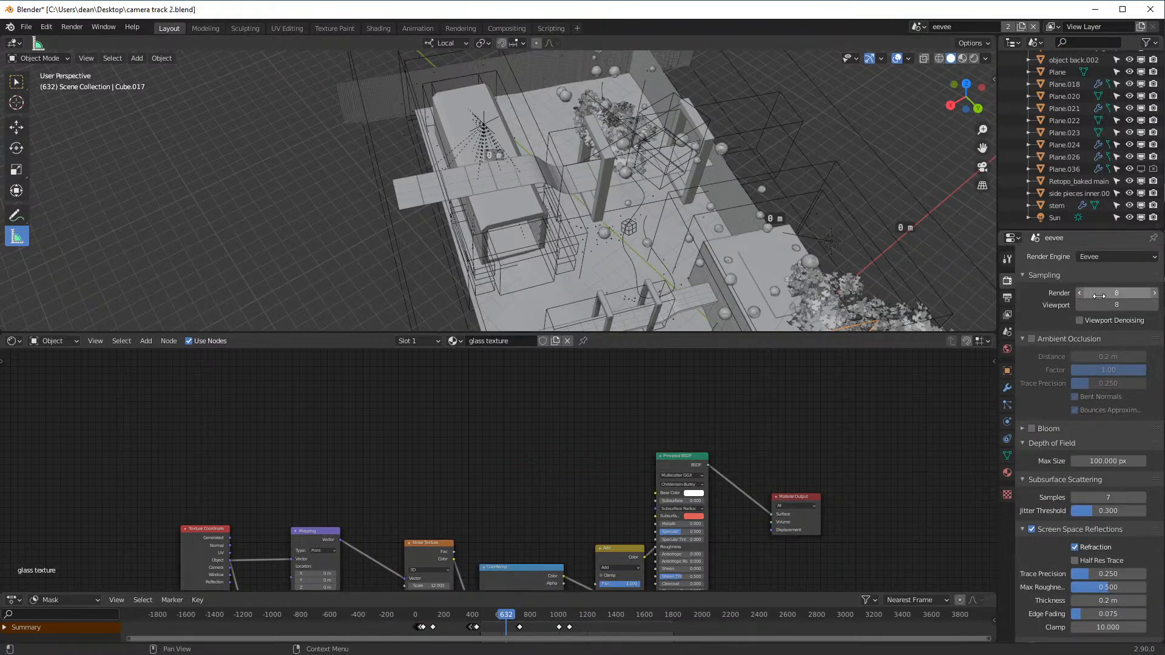
pyautogui.scroll(-8, 1073, 555)
pyautogui.scroll(-8, 1072, 555)
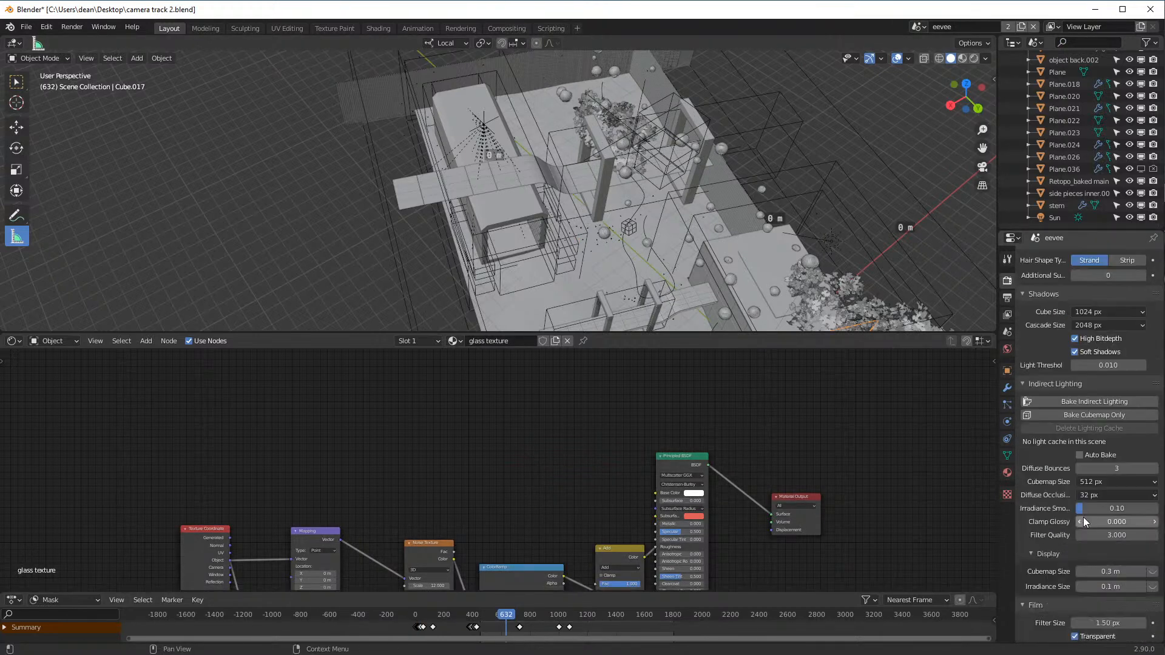
pyautogui.scroll(15, 1066, 435)
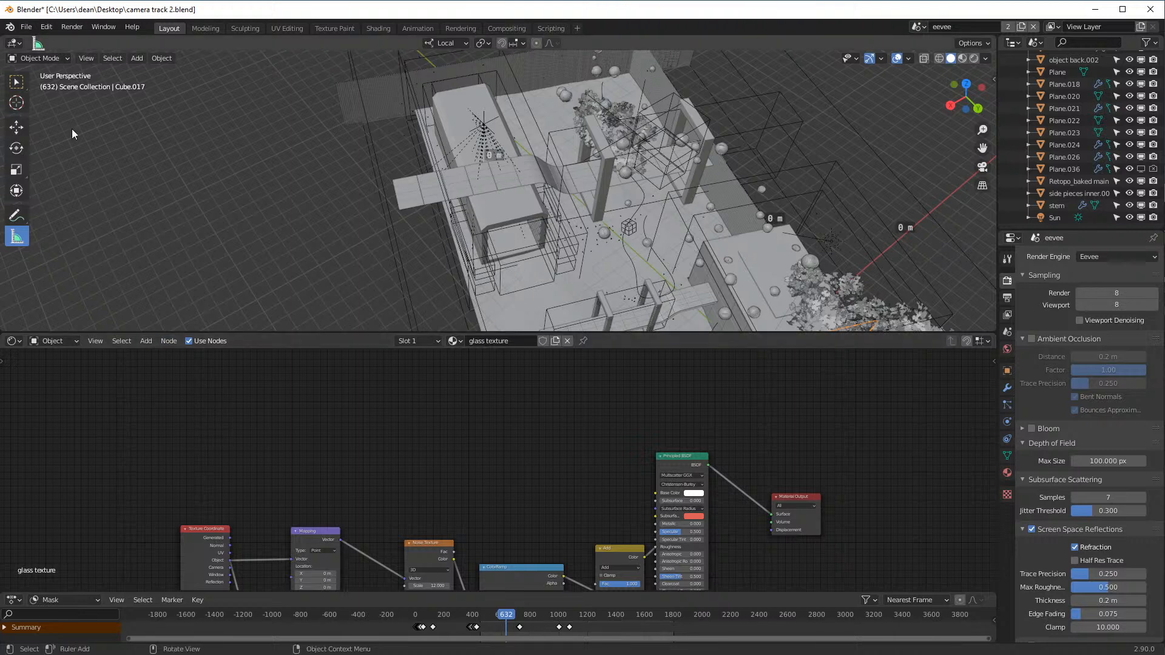
# - Render the eevee scene's frame 632 as a still image
pyautogui.click(72, 28)
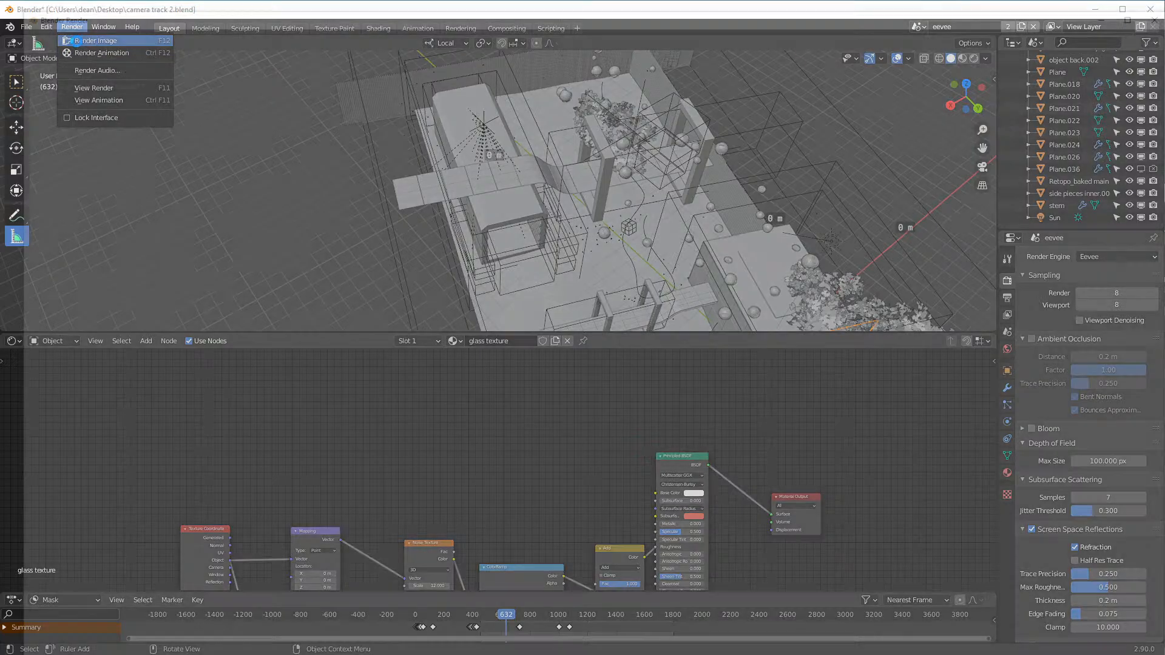
pyautogui.click(75, 42)
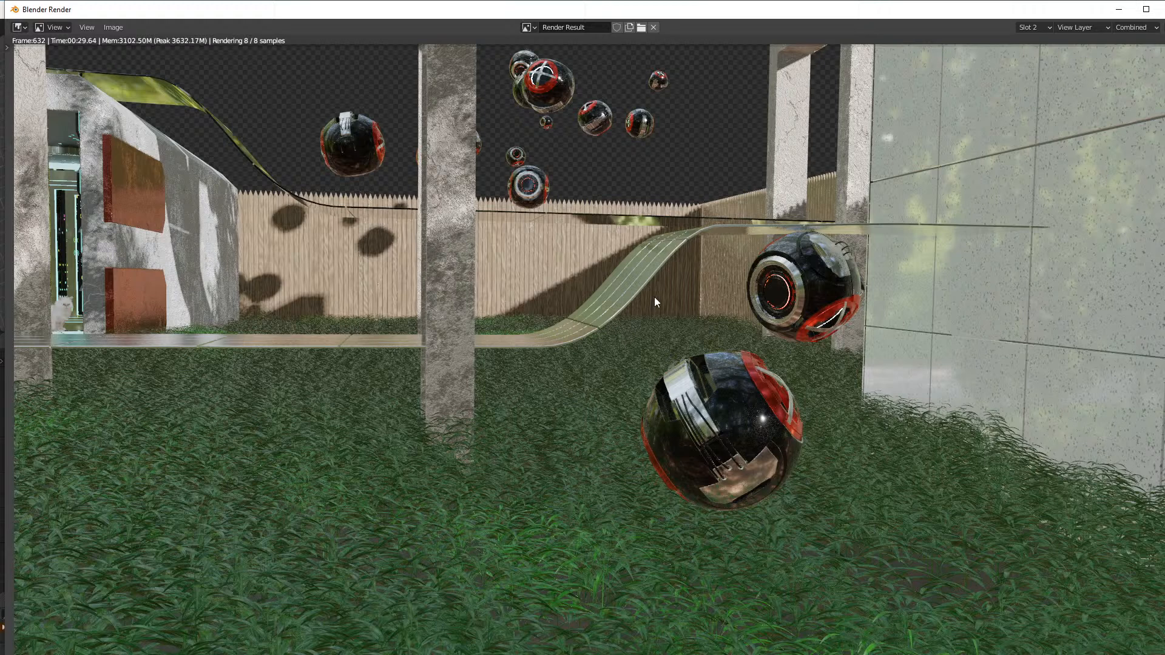
pyautogui.press('F12')
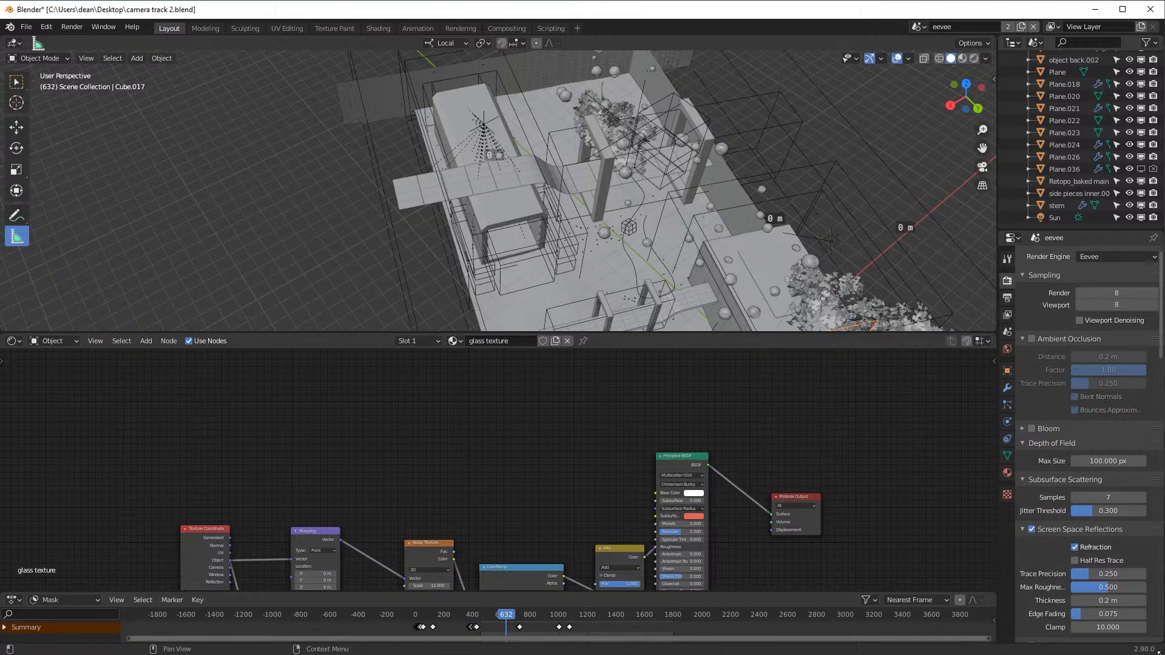
pyautogui.moveTo(1159, 653); pyautogui.dragTo(1164, 654)
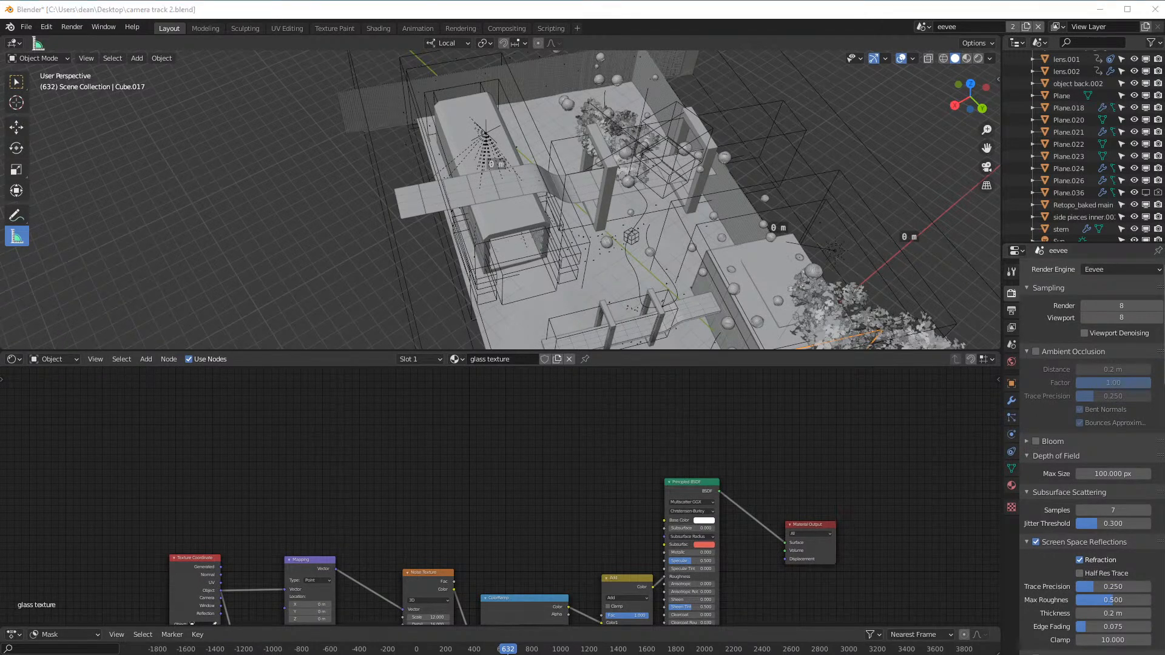
pyautogui.moveTo(1164, 328); pyautogui.dragTo(1162, 328)
pyautogui.moveTo(1163, 643)
pyautogui.mouseDown()
pyautogui.moveTo(1148, 643)
pyautogui.moveTo(1161, 643)
pyautogui.mouseUp()
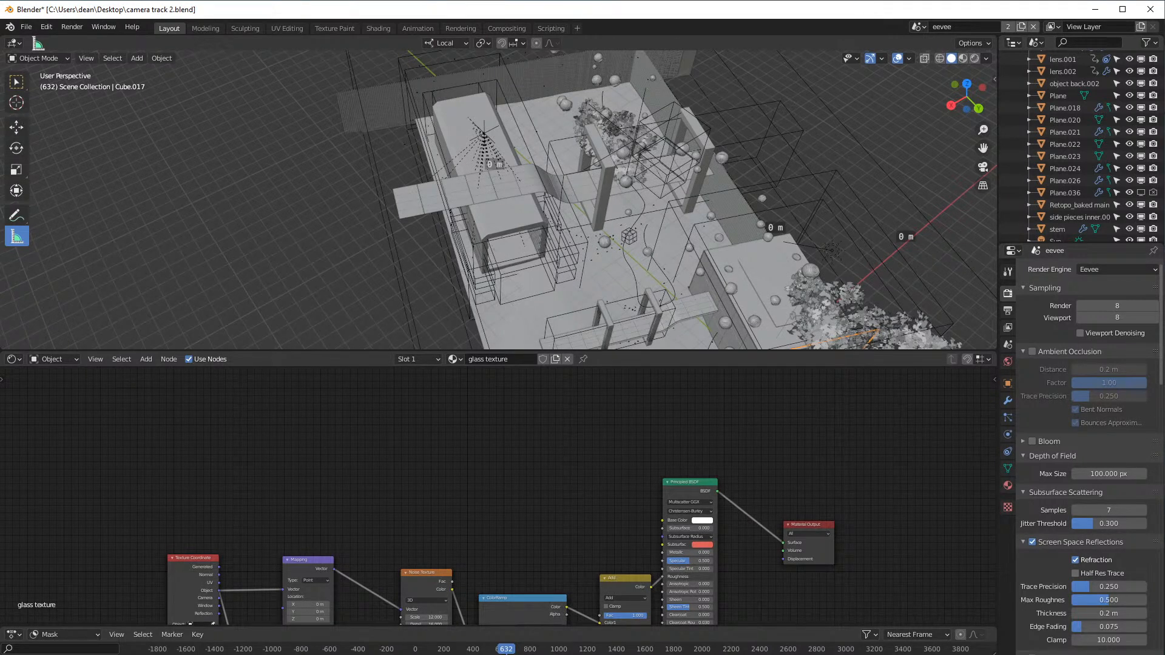
pyautogui.moveTo(583, 654)
pyautogui.mouseDown()
pyautogui.moveTo(583, 634)
pyautogui.moveTo(583, 649)
pyautogui.mouseUp()
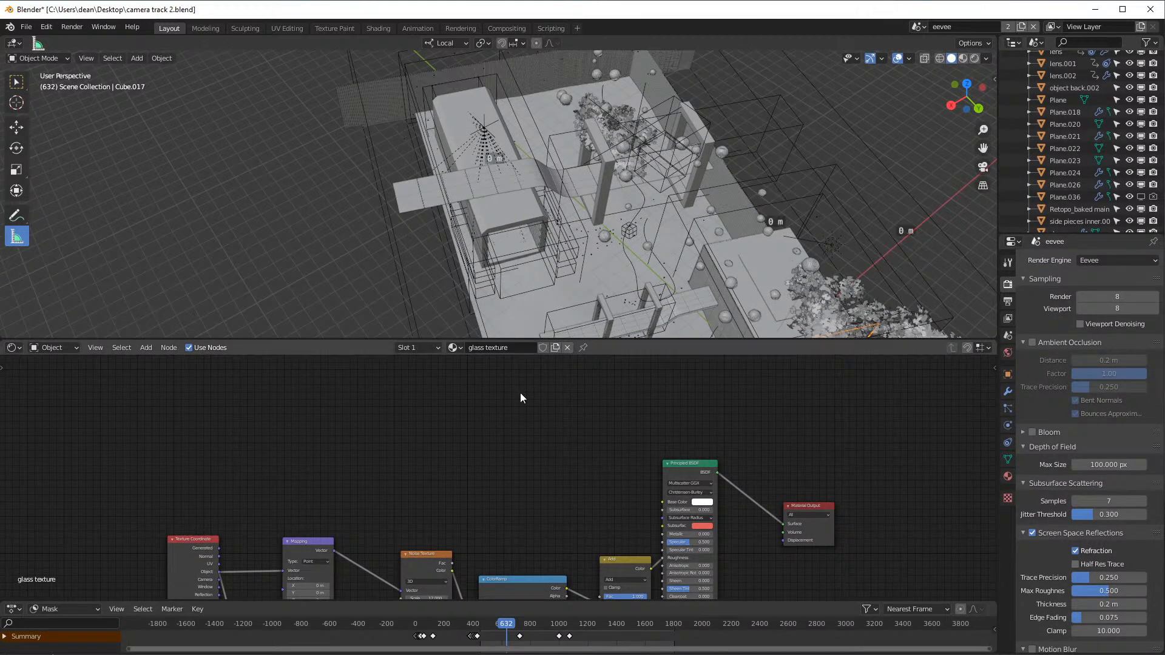
# - Change the 3D viewport to the Compositor and expand it over the material node editor's area
pyautogui.click(14, 43)
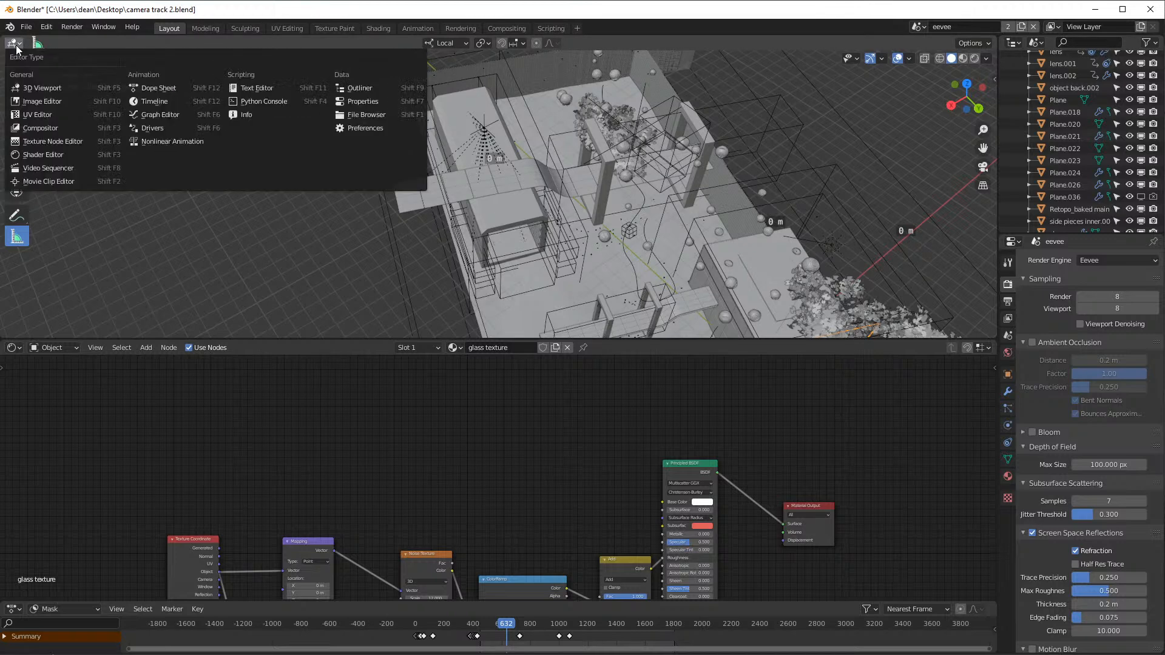
pyautogui.click(57, 131)
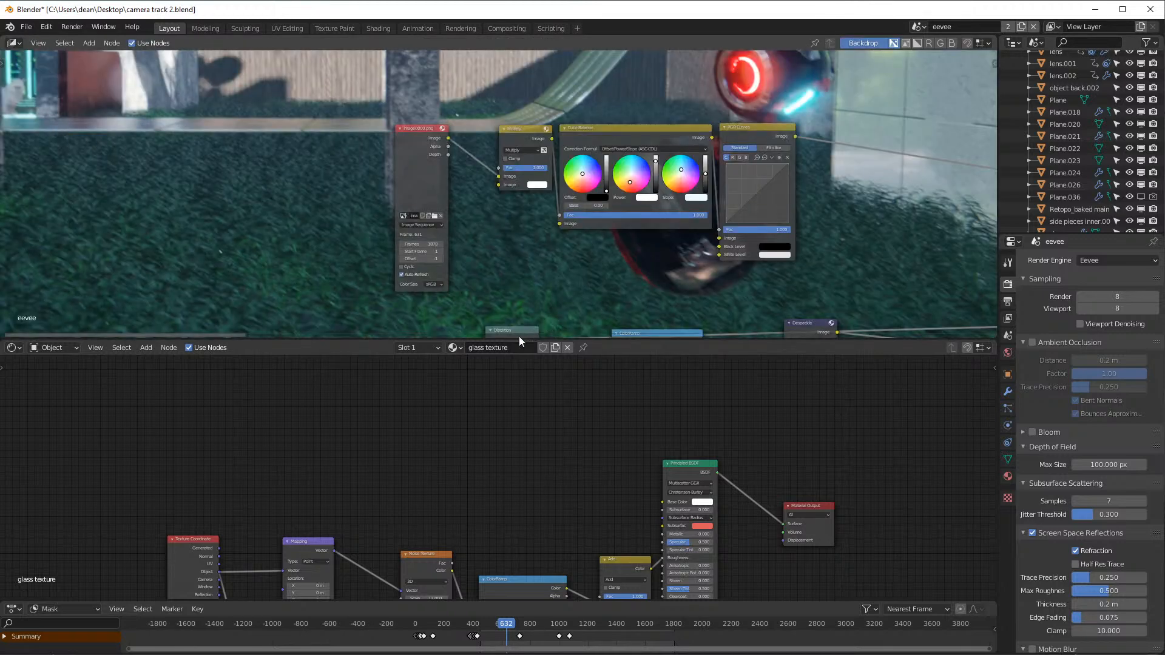
pyautogui.moveTo(7, 339); pyautogui.dragTo(79, 354)
# - Examine the eevee scene's compositing node tree up to its final Color Balance, Viewer and Composite nodes
pyautogui.scroll(-3, 429, 289)
pyautogui.scroll(-6, 428, 289)
pyautogui.moveTo(789, 291); pyautogui.dragTo(376, 299, button='middle')
pyautogui.scroll(2, 692, 330)
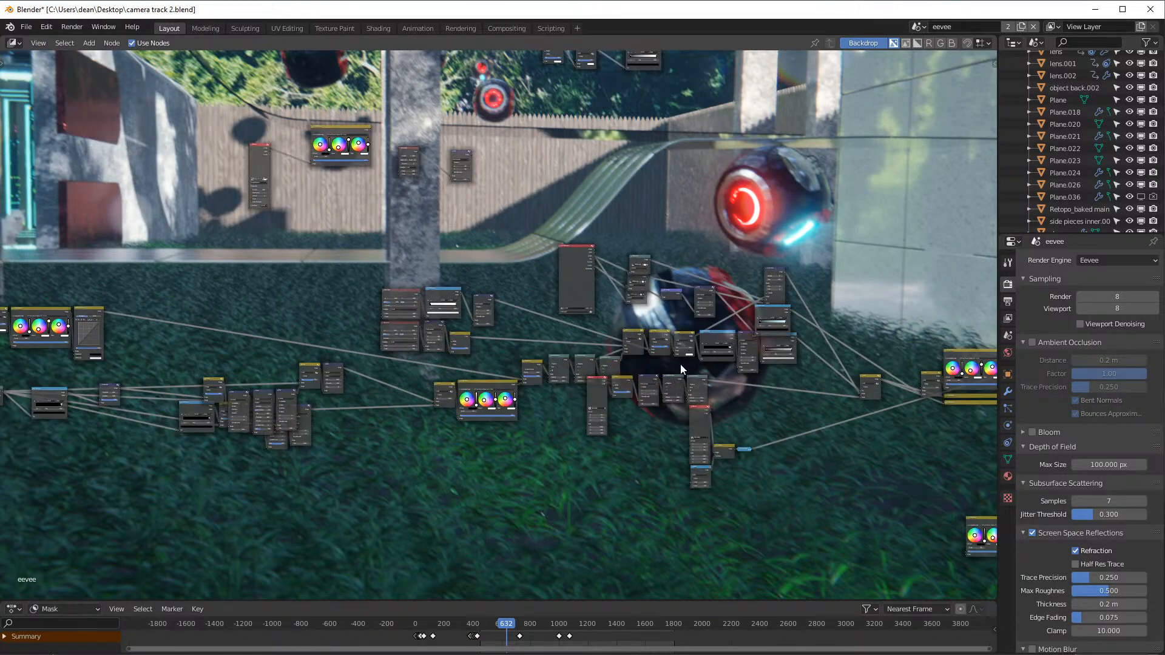
pyautogui.moveTo(260, 363); pyautogui.dragTo(260, 364, button='middle')
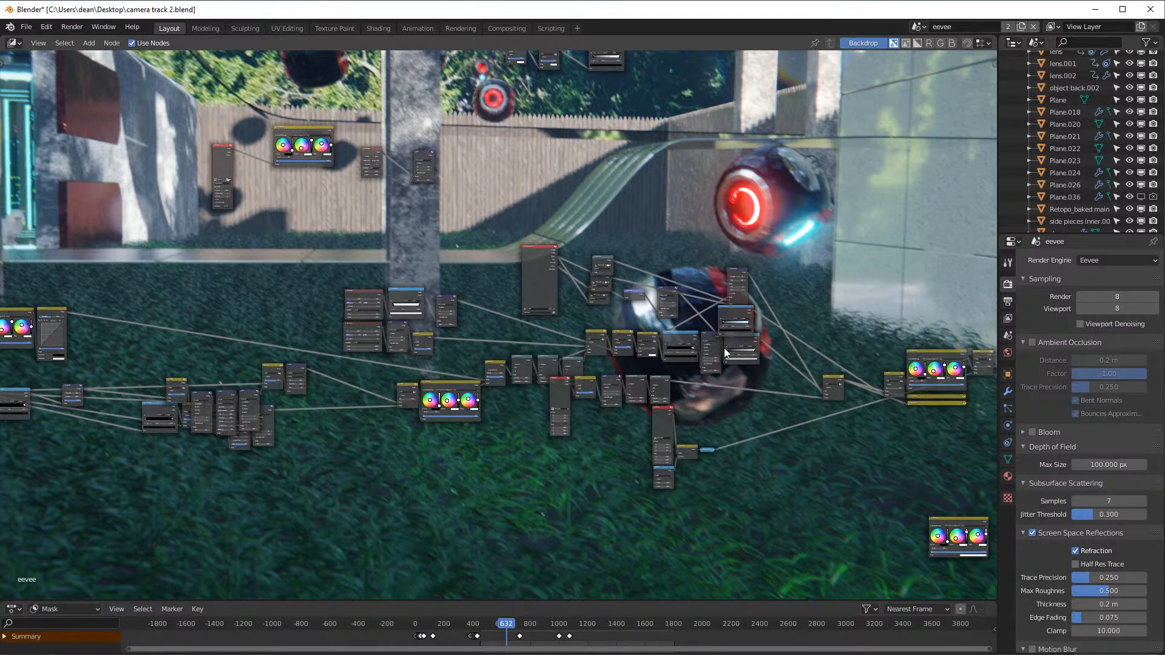
pyautogui.scroll(5, 826, 341)
pyautogui.moveTo(782, 352); pyautogui.dragTo(185, 342, button='middle')
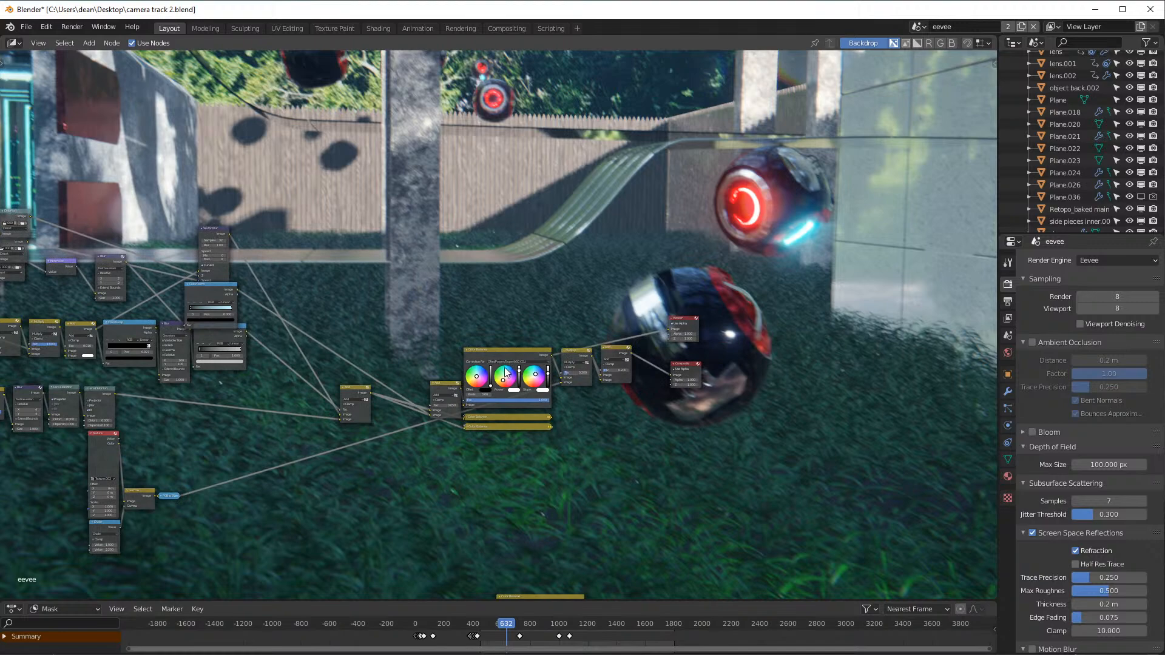
pyautogui.scroll(4, 524, 372)
pyautogui.moveTo(518, 348); pyautogui.dragTo(724, 313, button='middle')
pyautogui.scroll(-8, 613, 318)
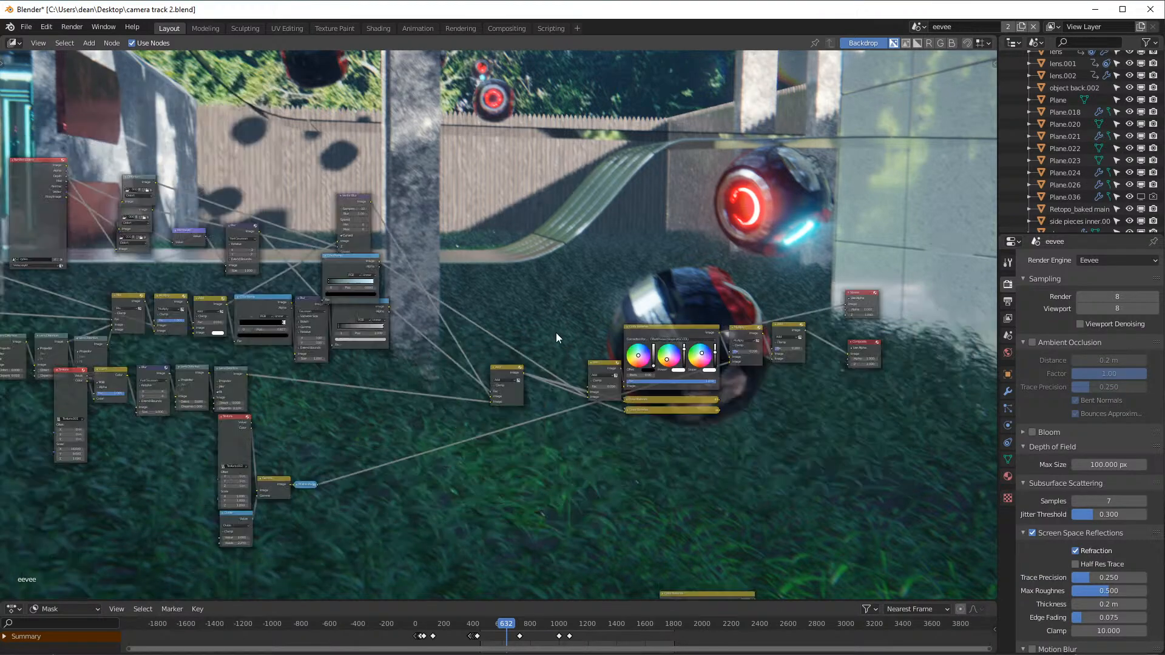
# - Move the first ColorRamp node lower, between the Distortion and Despeckle nodes near the Render Layers input
pyautogui.moveTo(305, 346); pyautogui.dragTo(679, 318, button='middle')
pyautogui.moveTo(458, 355); pyautogui.dragTo(783, 324, button='middle')
pyautogui.moveTo(361, 293); pyautogui.dragTo(646, 283, button='middle')
pyautogui.moveTo(194, 293); pyautogui.dragTo(535, 285, button='middle')
pyautogui.scroll(1, 526, 278)
pyautogui.scroll(4, 526, 278)
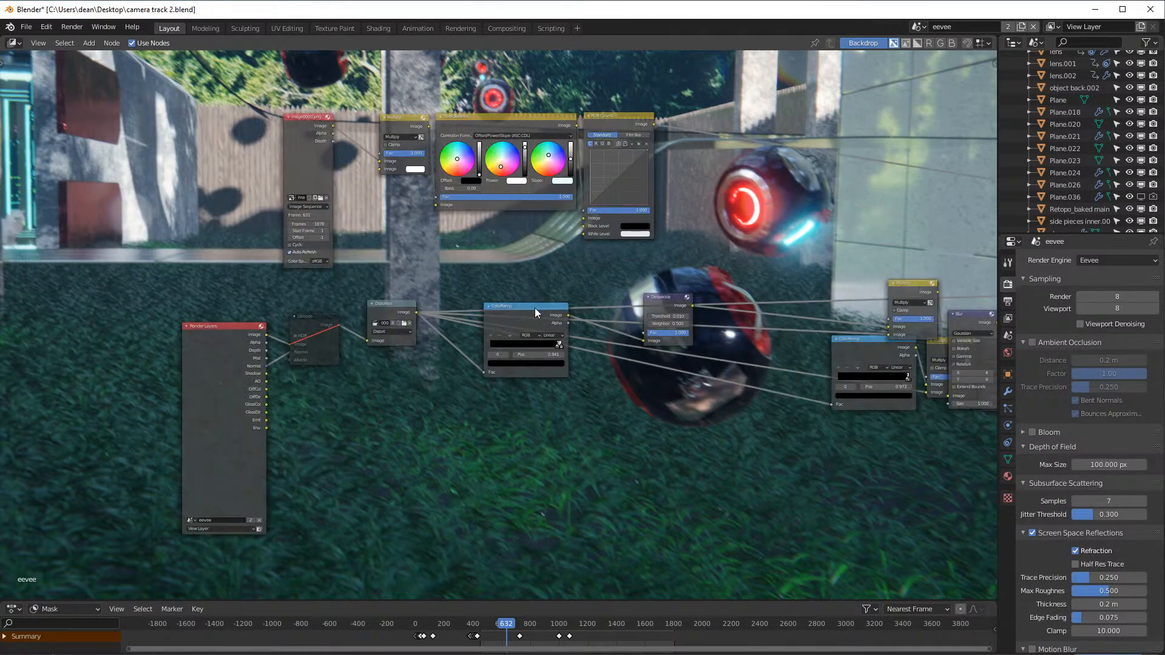
pyautogui.moveTo(533, 314); pyautogui.dragTo(530, 354)
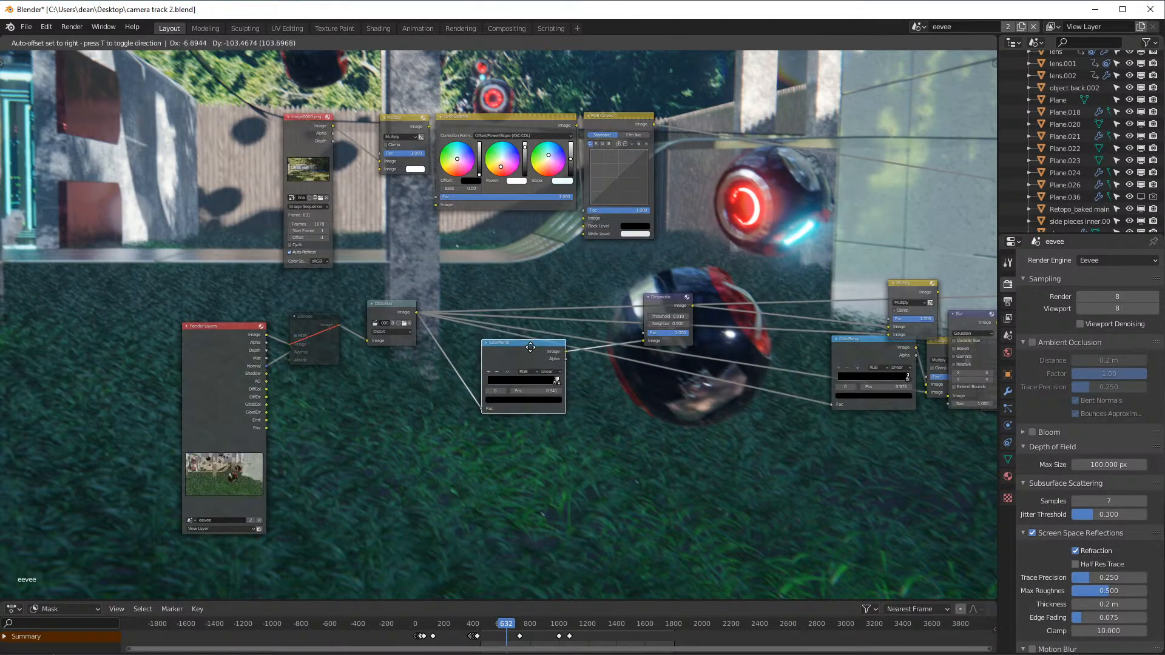
pyautogui.scroll(2, 490, 303)
pyautogui.scroll(1, 476, 303)
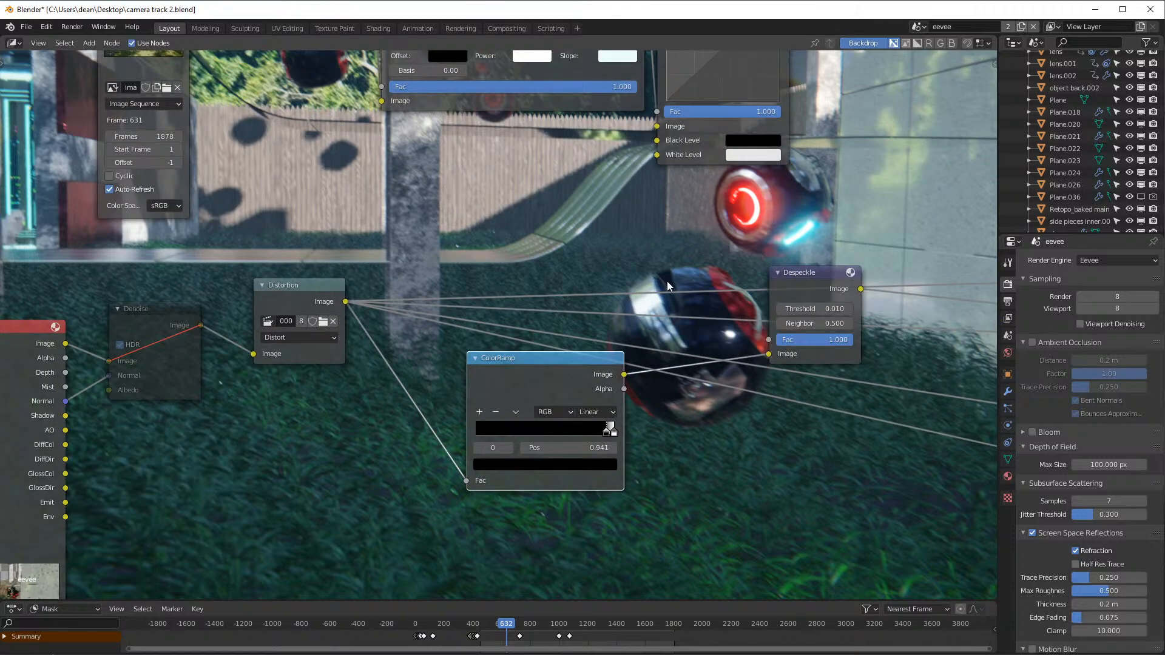
# - Preview the image sequence node's backyard footage in the backdrop, then shrink and reposition the backdrop
pyautogui.scroll(-2, 676, 340)
pyautogui.moveTo(669, 340); pyautogui.dragTo(718, 382, button='middle')
pyautogui.moveTo(303, 216); pyautogui.dragTo(465, 252, button='middle')
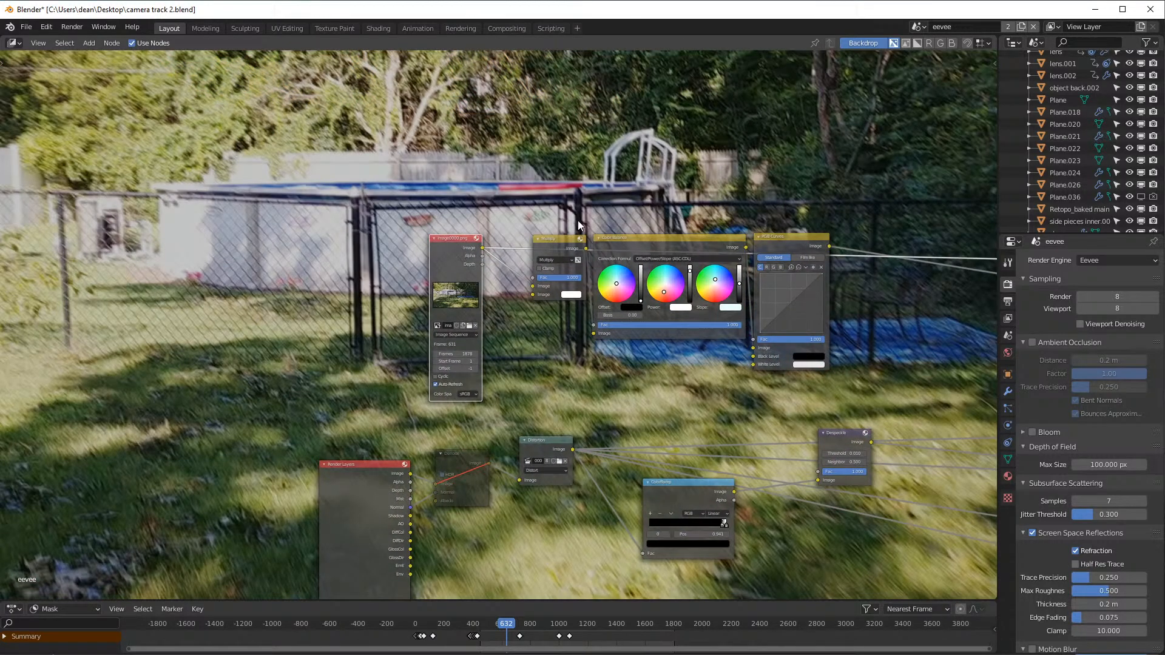
pyautogui.press('v')
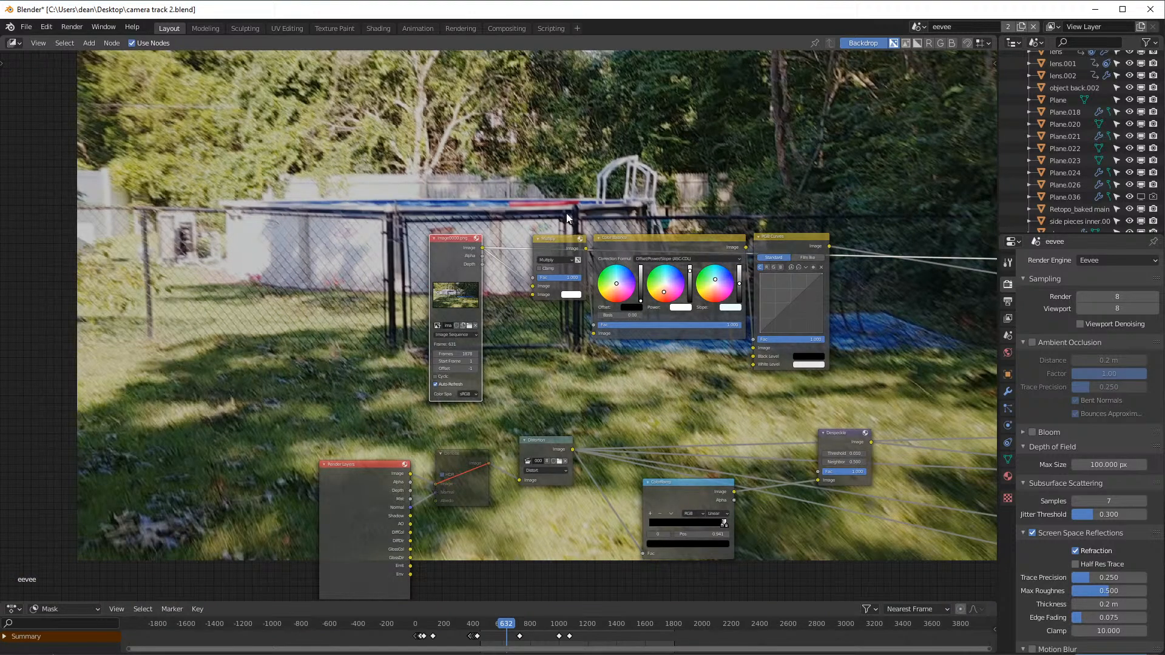
pyautogui.moveTo(721, 216); pyautogui.dragTo(630, 333, button='middle')
pyautogui.keyDown('alt'); pyautogui.moveTo(804, 280); pyautogui.dragTo(780, 307, button='middle'); pyautogui.keyUp('alt')
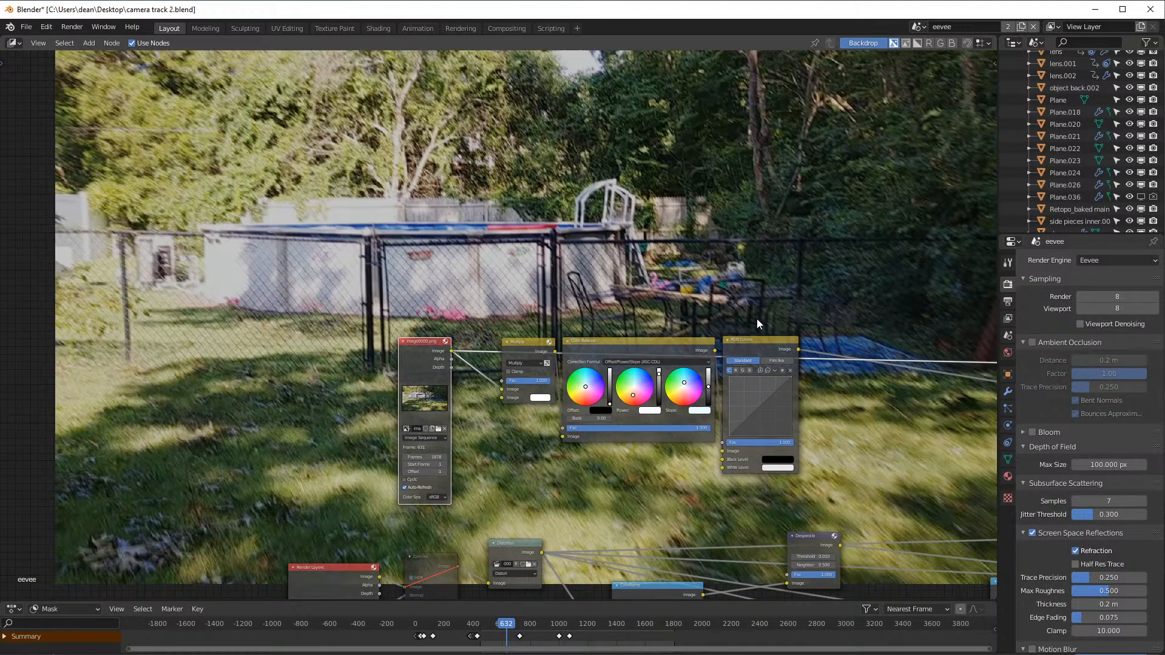
# - Preview the footage after its Color Balance node and after its RGB Curves node
pyautogui.click(635, 350)
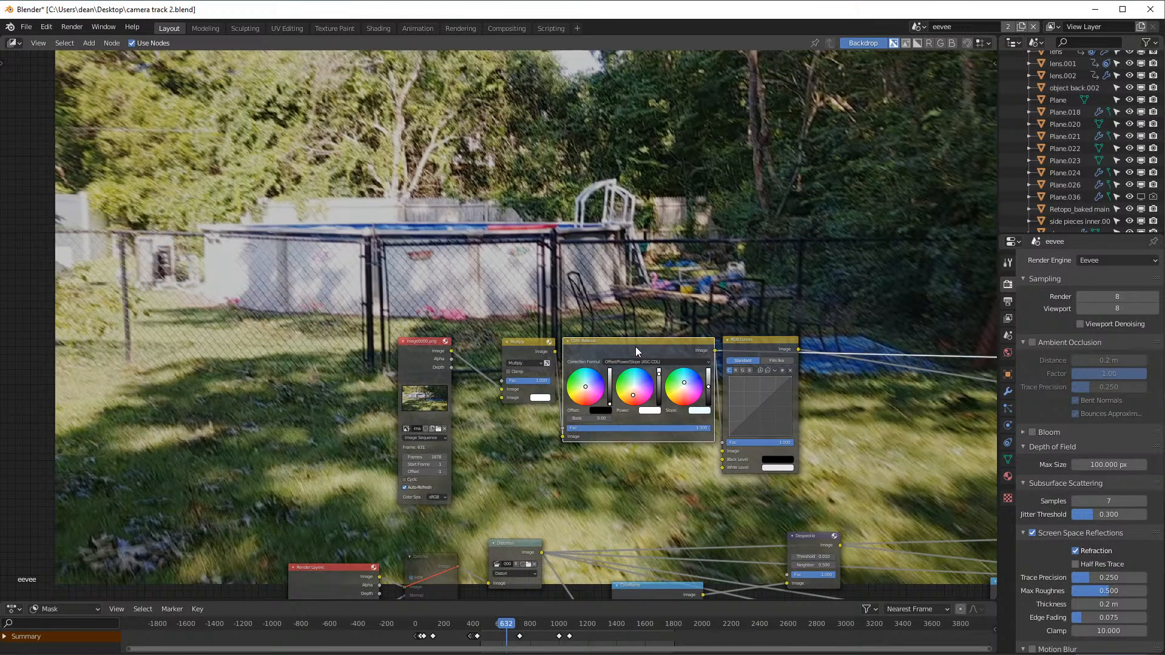
pyautogui.moveTo(790, 324); pyautogui.dragTo(646, 139, button='middle')
pyautogui.click(695, 369)
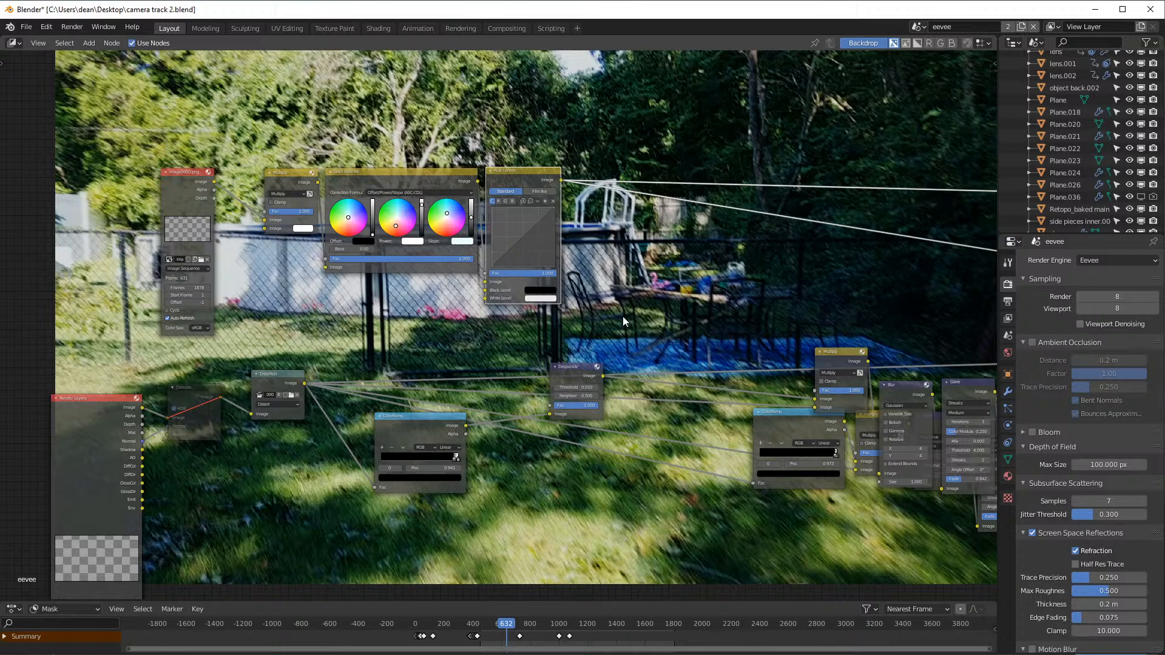
# - Preview the Render Layers node's output in the backdrop, and shrink and reposition the backdrop to show the whole frame
pyautogui.moveTo(271, 375); pyautogui.dragTo(363, 341, button='middle')
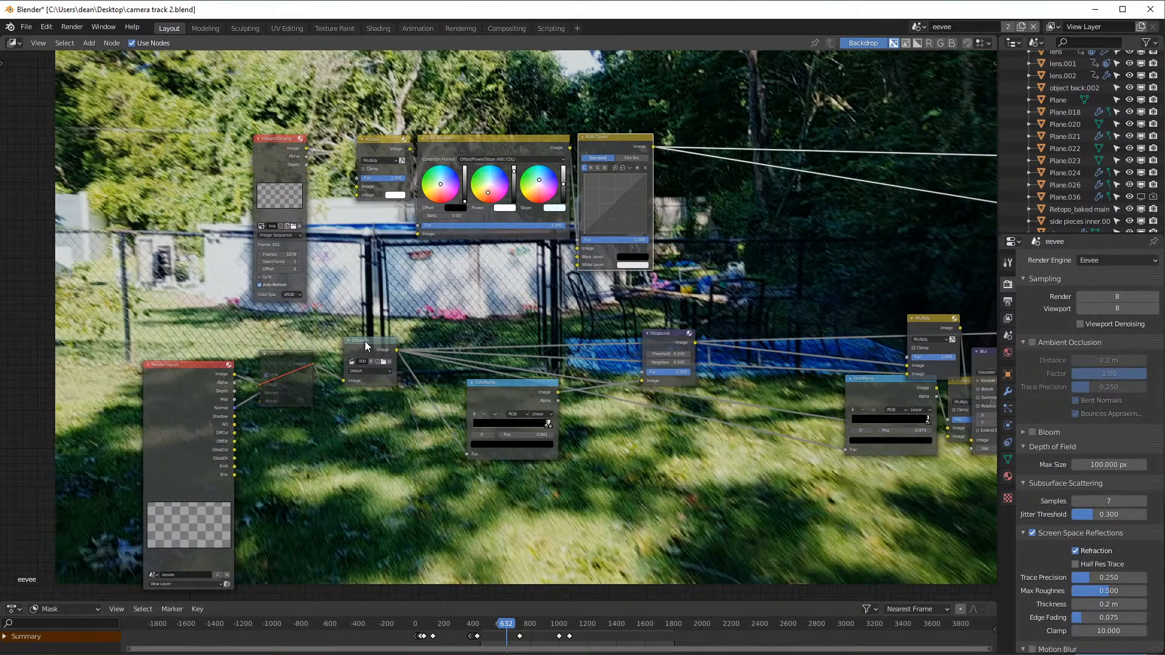
pyautogui.scroll(3, 363, 341)
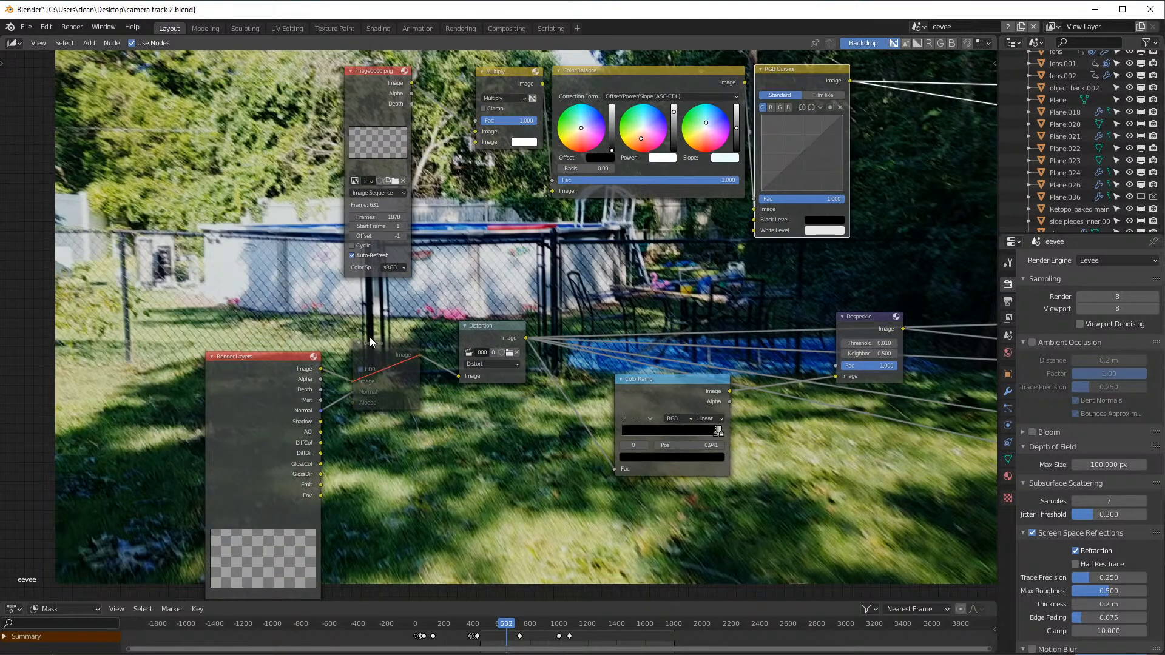
pyautogui.moveTo(392, 355); pyautogui.dragTo(417, 377, button='middle')
pyautogui.click(401, 372)
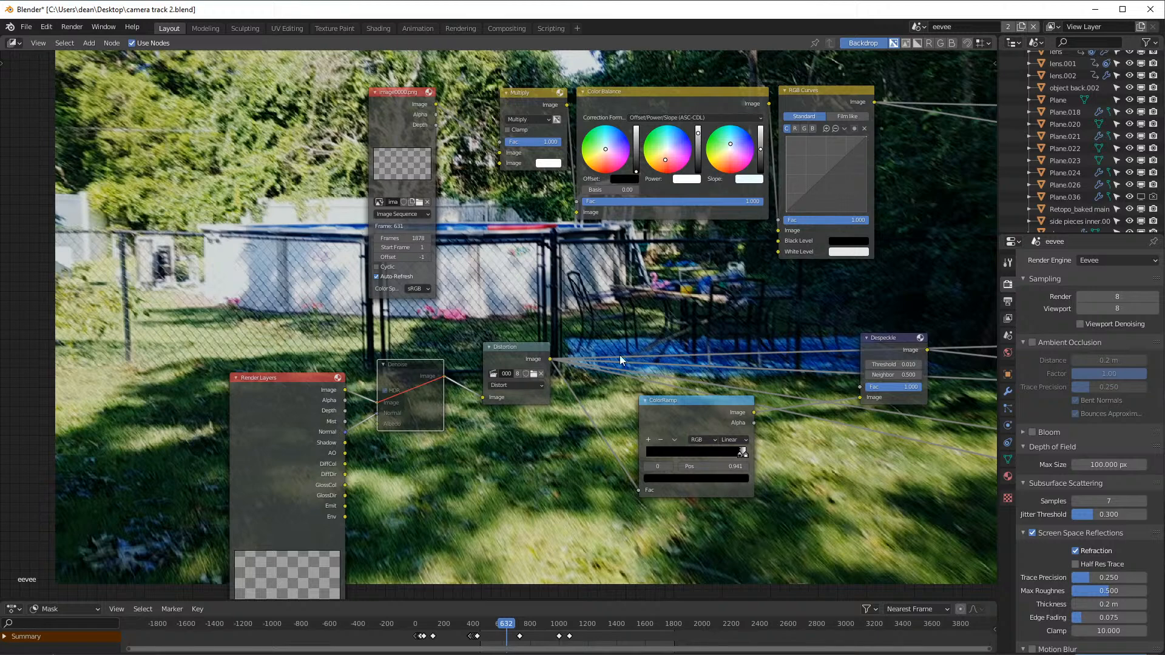
pyautogui.keyDown('ctrl'); pyautogui.keyDown('shift'); pyautogui.click(304, 394); pyautogui.keyUp('shift'); pyautogui.keyUp('ctrl')
pyautogui.moveTo(599, 320); pyautogui.dragTo(682, 380, button='middle')
pyautogui.scroll(-3, 577, 381)
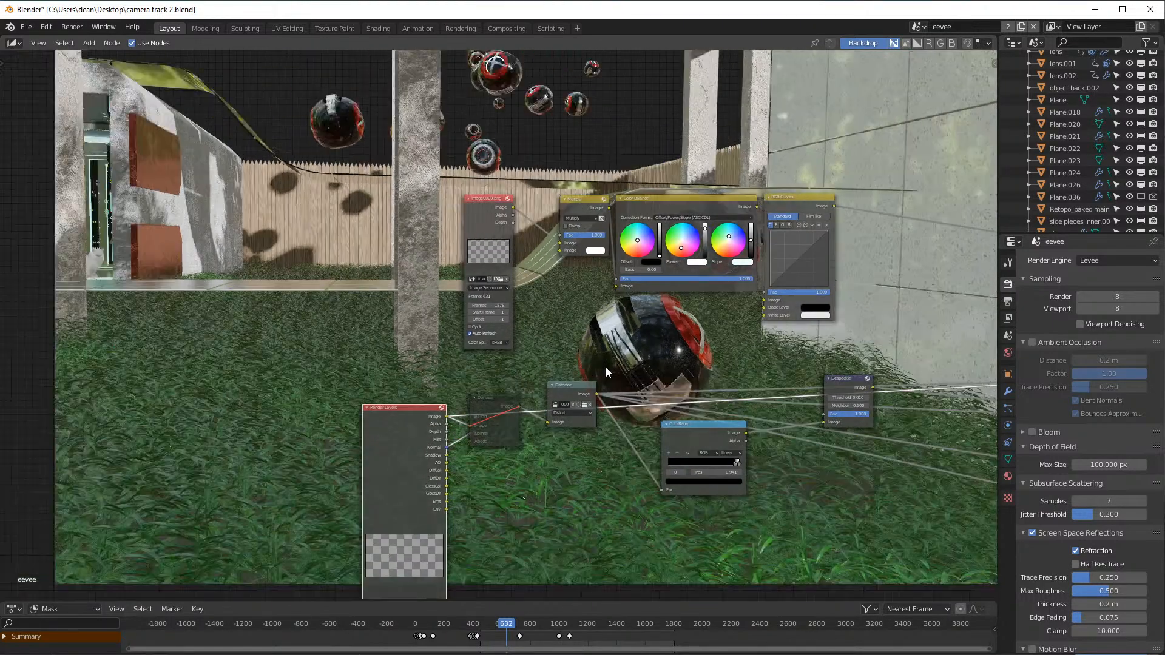
pyautogui.hotkey('alt', 'v')
pyautogui.keyDown('alt'); pyautogui.moveTo(742, 346); pyautogui.dragTo(682, 355, button='middle'); pyautogui.keyUp('alt')
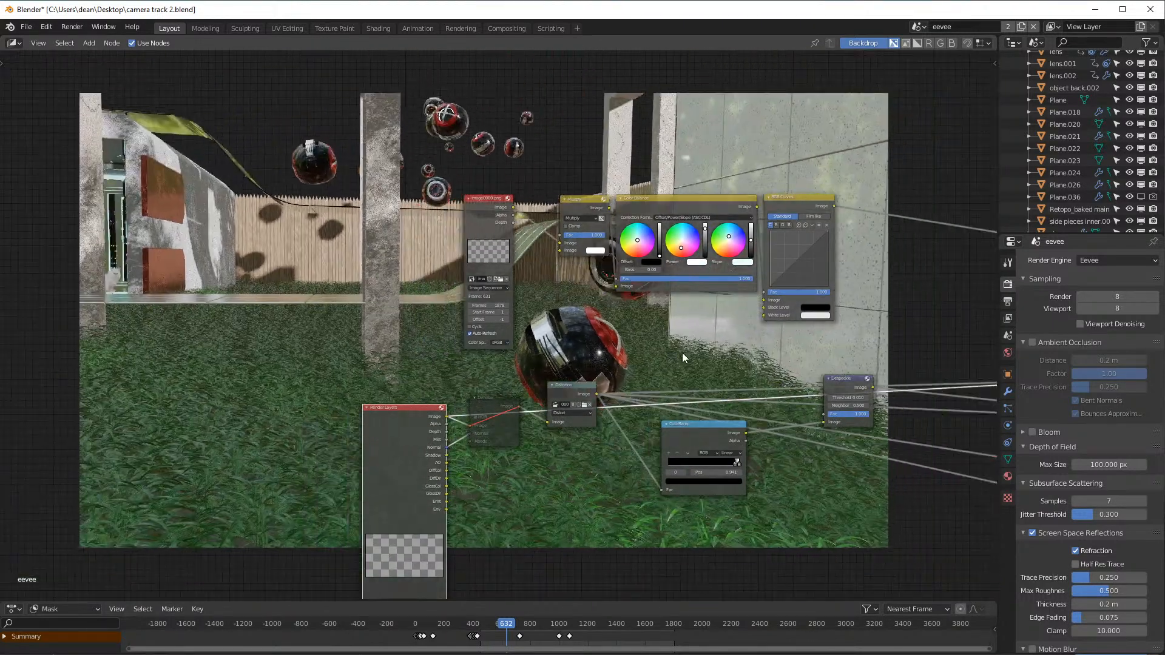
# - Follow the compositing node tree through its Add and Color Balance nodes to the Viewer and Composite nodes
pyautogui.scroll(-4, 839, 345)
pyautogui.moveTo(839, 346); pyautogui.dragTo(767, 371, button='middle')
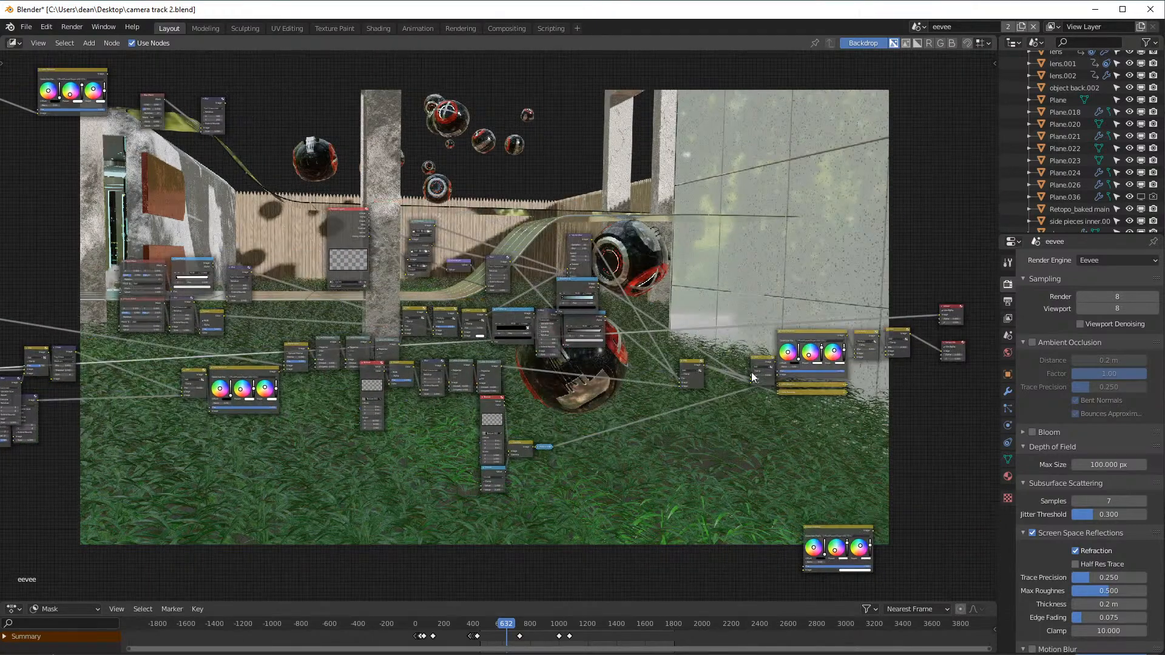
pyautogui.scroll(2, 746, 374)
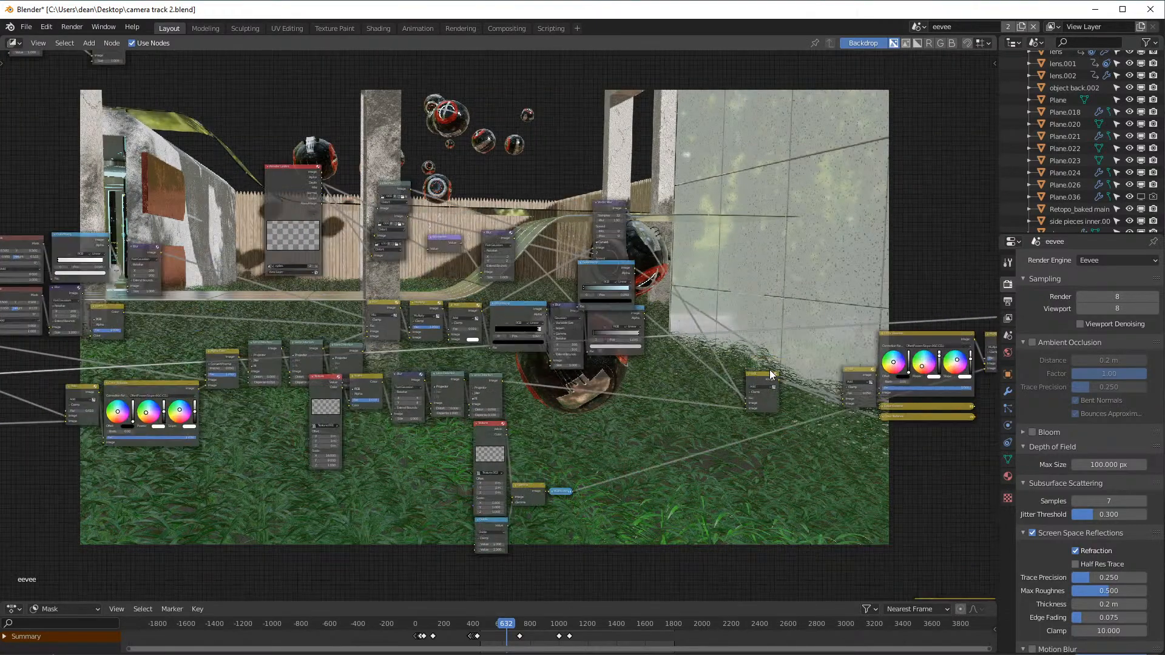
pyautogui.moveTo(767, 369); pyautogui.dragTo(702, 372, button='middle')
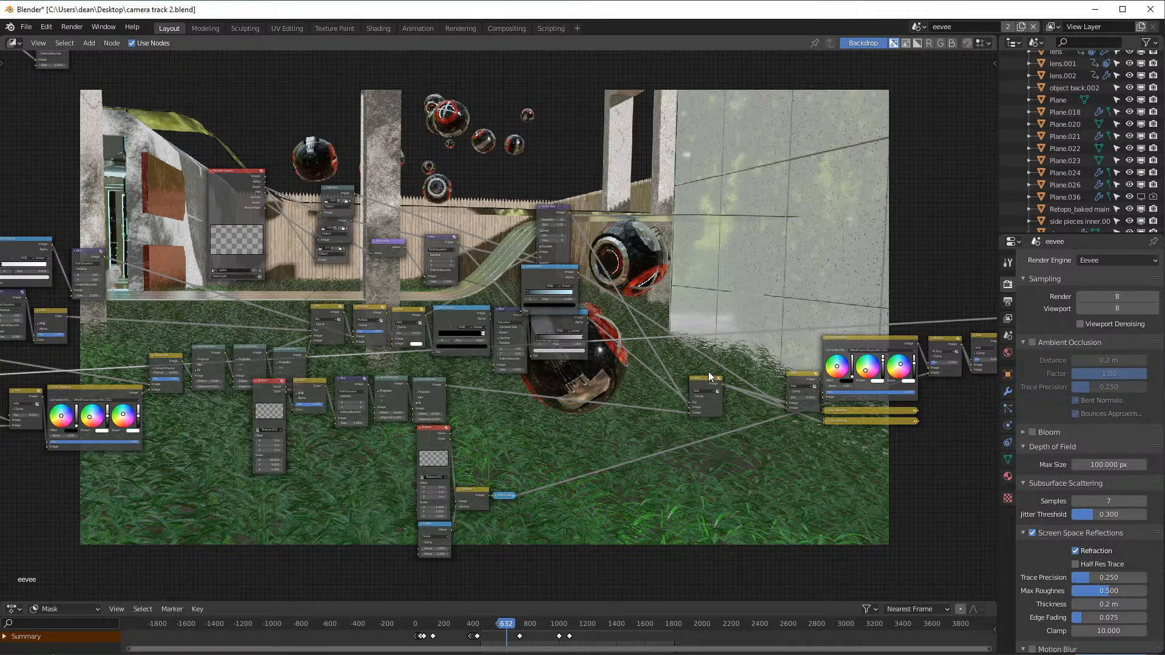
pyautogui.moveTo(964, 322); pyautogui.dragTo(746, 336, button='middle')
pyautogui.scroll(2, 747, 336)
pyautogui.moveTo(925, 364); pyautogui.dragTo(613, 388, button='middle')
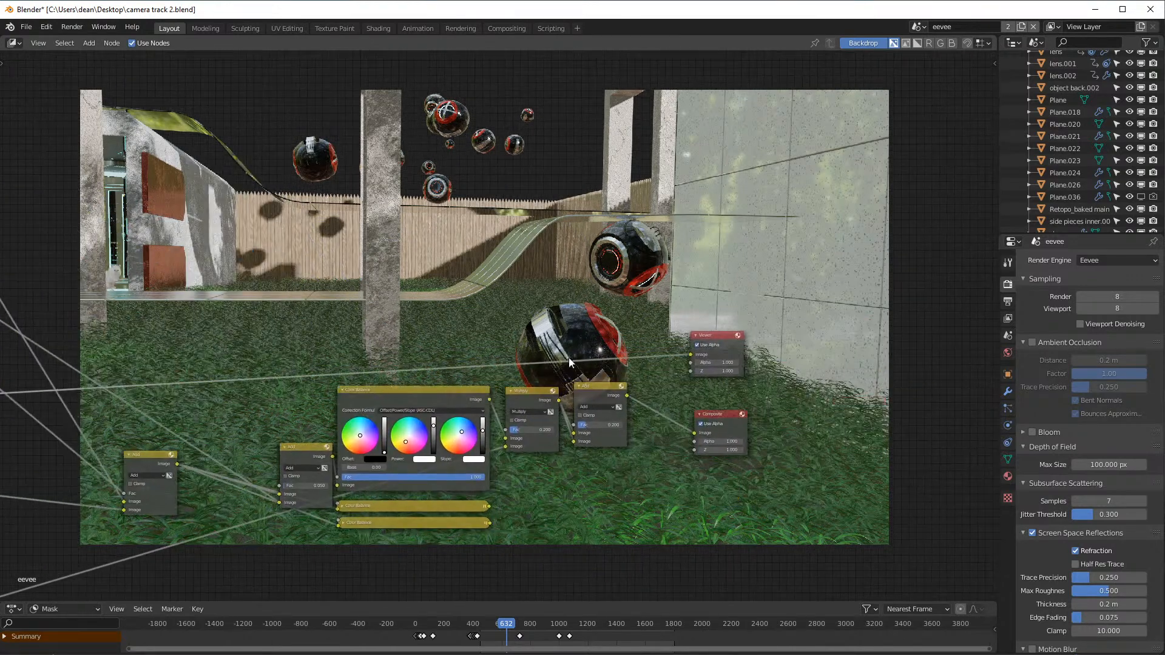
# - Preview the final Add node's composited image in the backdrop and enlarge the backdrop
pyautogui.scroll(2, 614, 388)
pyautogui.moveTo(688, 286); pyautogui.dragTo(626, 438, button='middle')
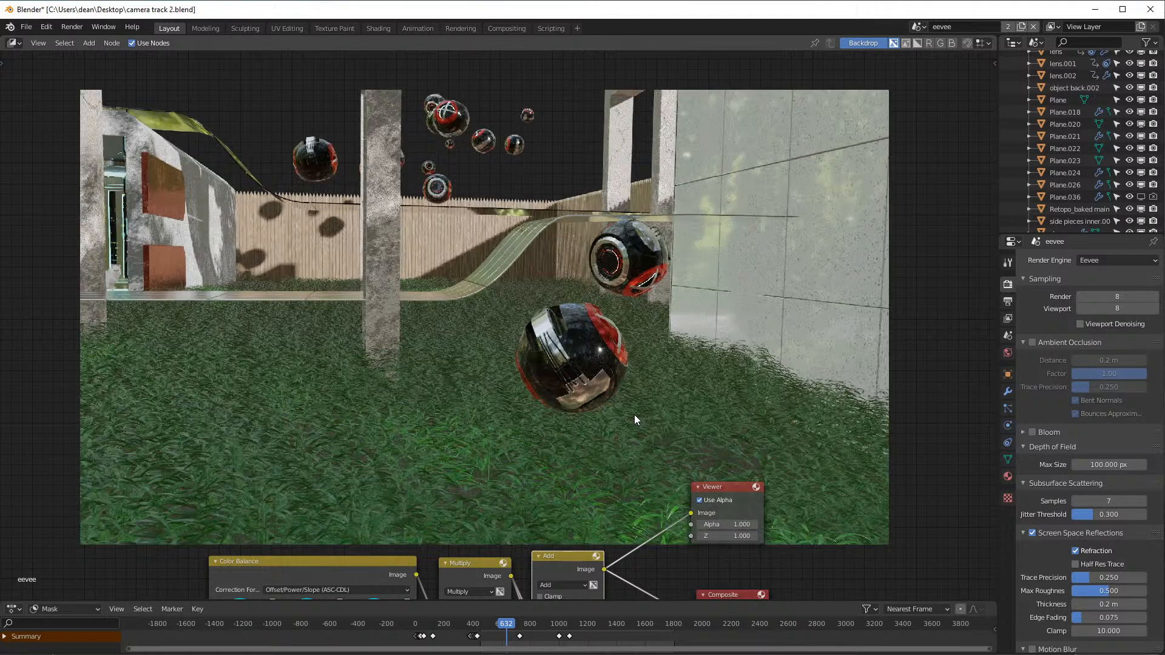
pyautogui.hotkey('alt', 'v')
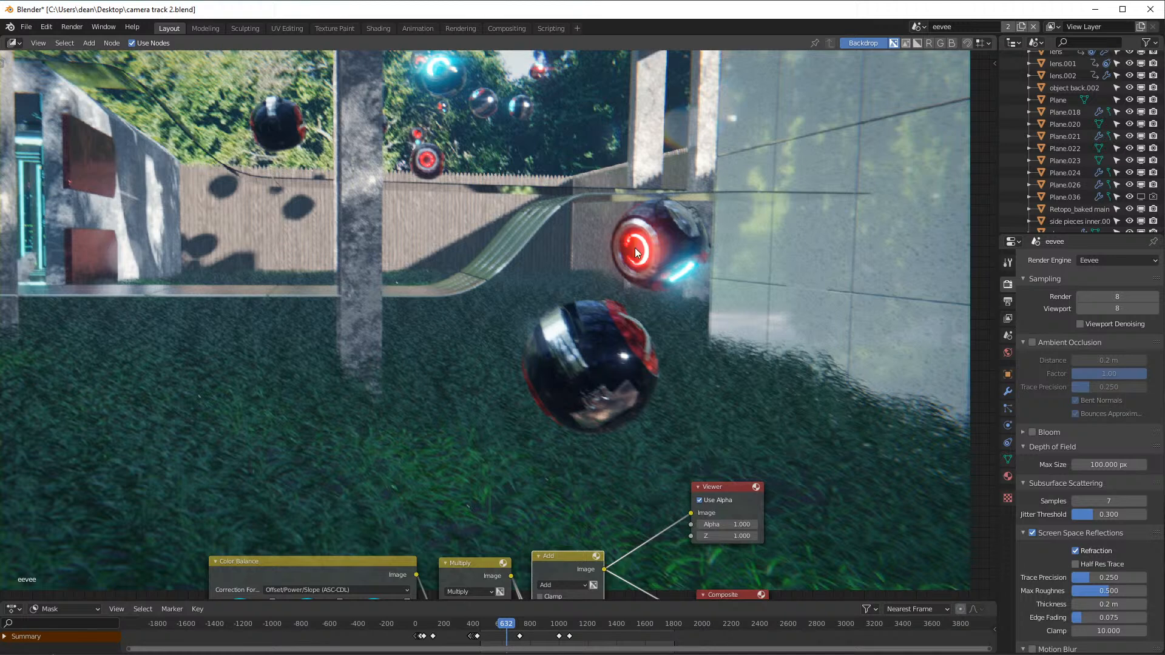
# - Move the upper chain's Blur, streaks Glare and second Blur nodes up, clear of the lower glare chain
pyautogui.moveTo(610, 390); pyautogui.dragTo(736, 234, button='middle')
pyautogui.scroll(-6, 499, 390)
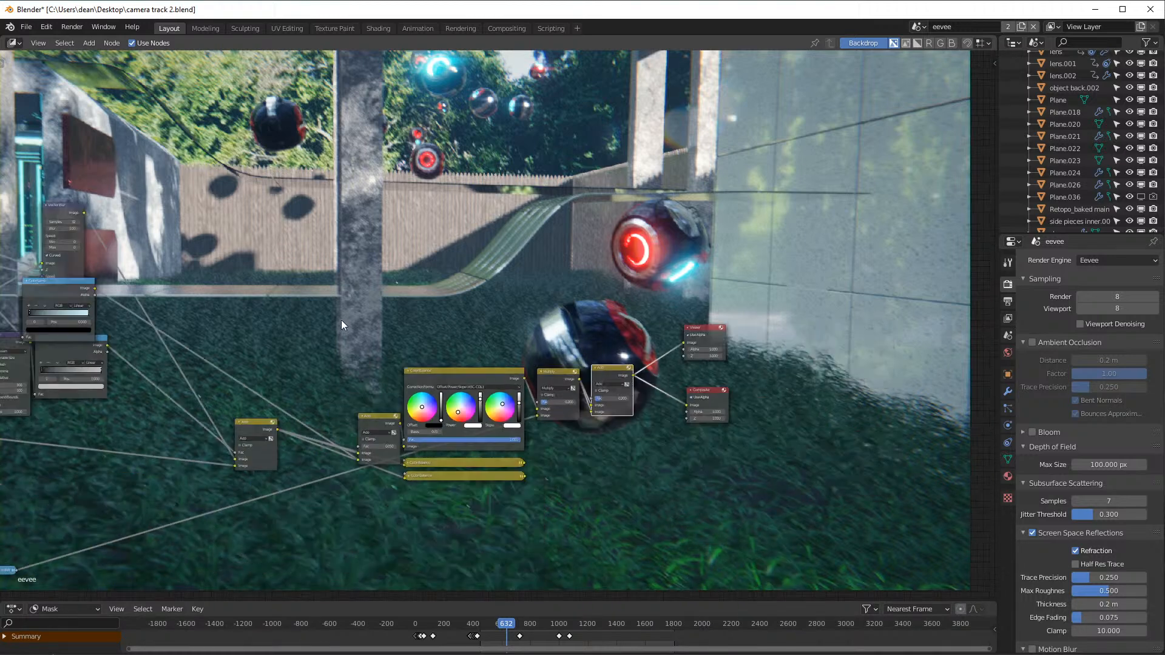
pyautogui.moveTo(644, 275); pyautogui.dragTo(845, 246, button='middle')
pyautogui.moveTo(844, 246); pyautogui.dragTo(846, 247)
pyautogui.moveTo(257, 303); pyautogui.dragTo(853, 254, button='middle')
pyautogui.scroll(-6, 521, 272)
pyautogui.moveTo(532, 262); pyautogui.dragTo(838, 254, button='middle')
pyautogui.scroll(7, 453, 327)
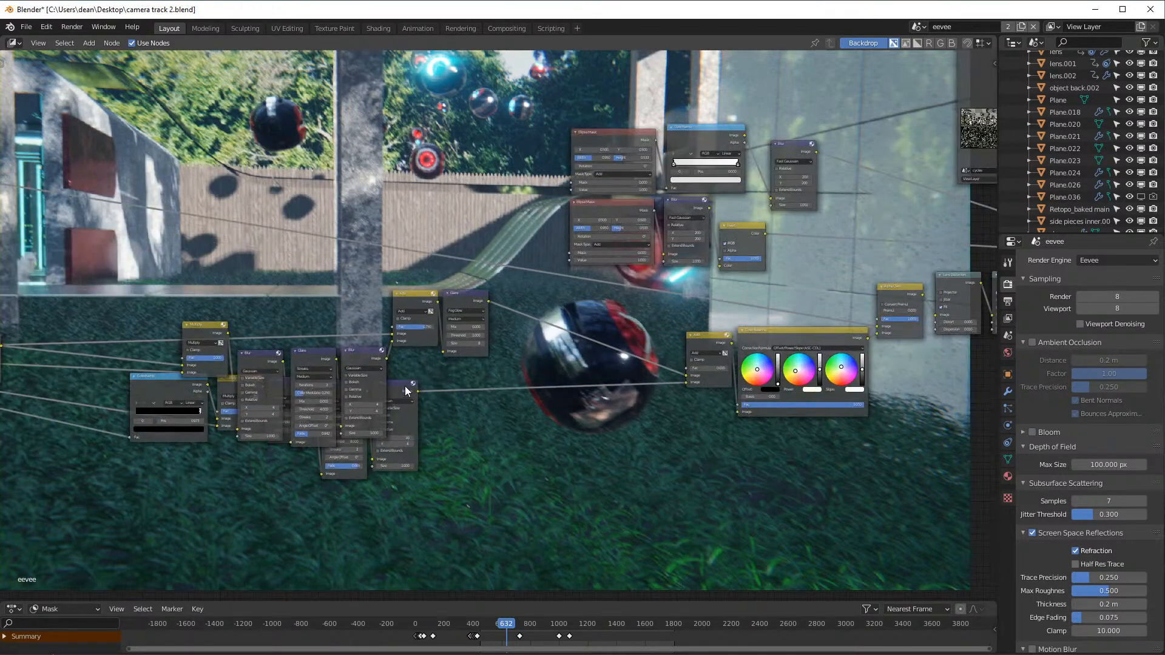
pyautogui.moveTo(396, 384); pyautogui.dragTo(561, 382, button='middle')
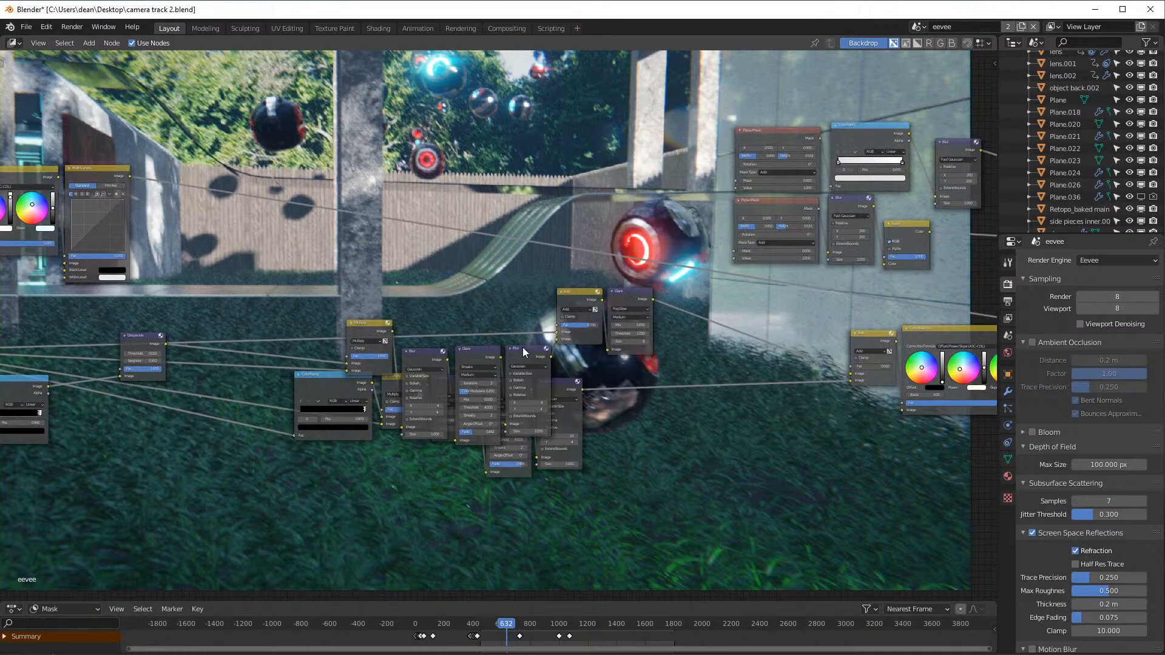
pyautogui.moveTo(525, 351); pyautogui.dragTo(523, 291)
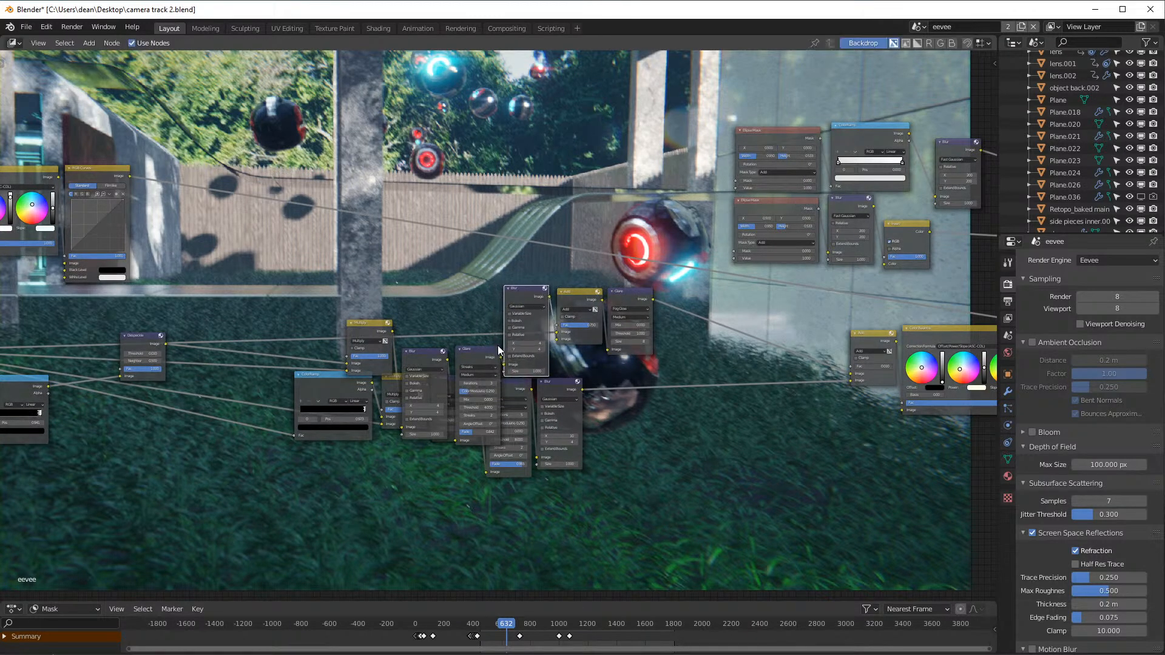
pyautogui.moveTo(478, 359); pyautogui.dragTo(479, 295)
pyautogui.moveTo(433, 353); pyautogui.dragTo(430, 282)
# - Move the Despeckle node closer to its ColorRamp and compare the outputs of both nodes in the backdrop
pyautogui.moveTo(194, 303); pyautogui.dragTo(582, 292, button='middle')
pyautogui.moveTo(531, 331); pyautogui.dragTo(483, 381)
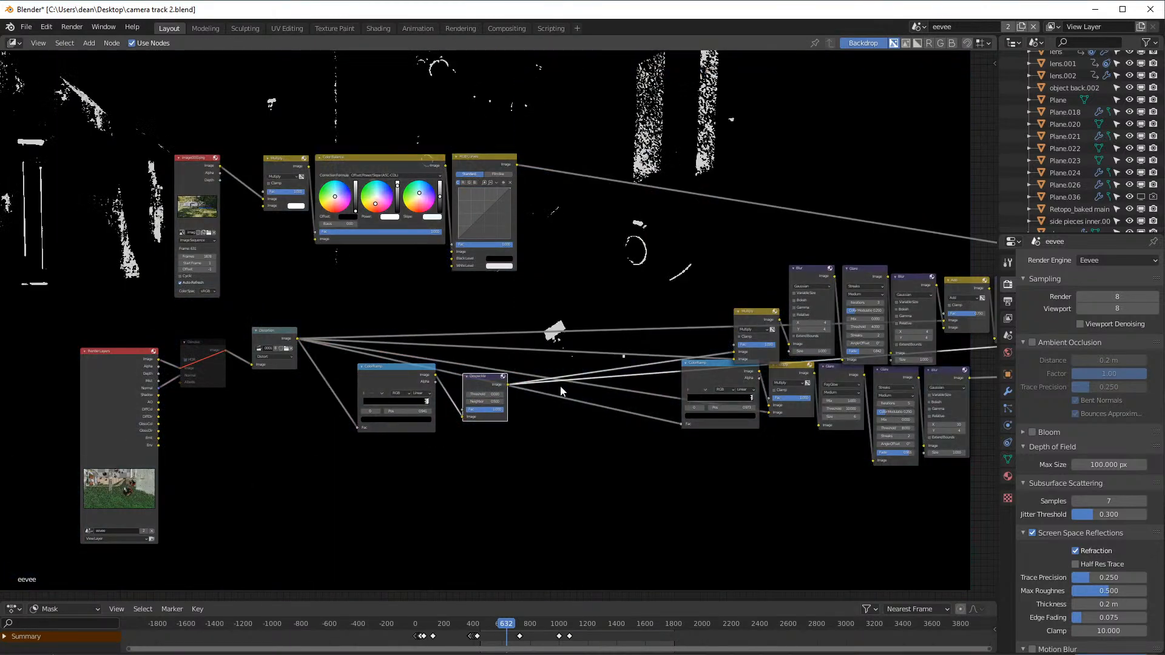
pyautogui.moveTo(561, 392); pyautogui.dragTo(455, 436, button='middle')
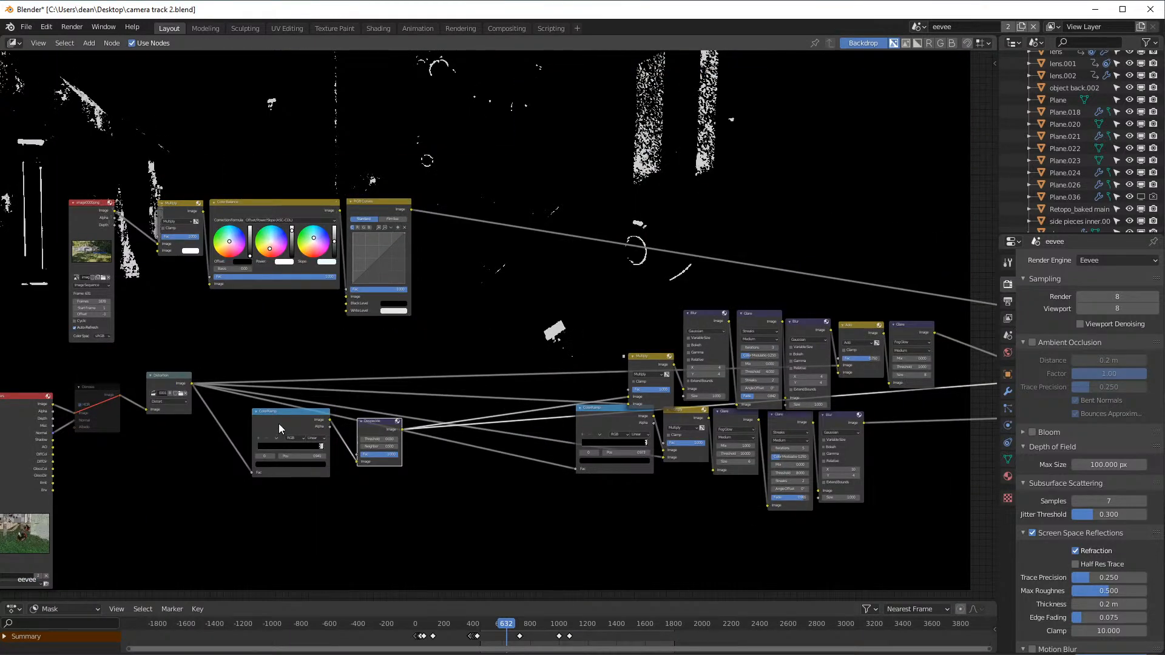
pyautogui.keyDown('ctrl'); pyautogui.keyDown('shift'); pyautogui.click(279, 428); pyautogui.keyUp('shift'); pyautogui.keyUp('ctrl')
pyautogui.moveTo(456, 261); pyautogui.dragTo(342, 372, button='middle')
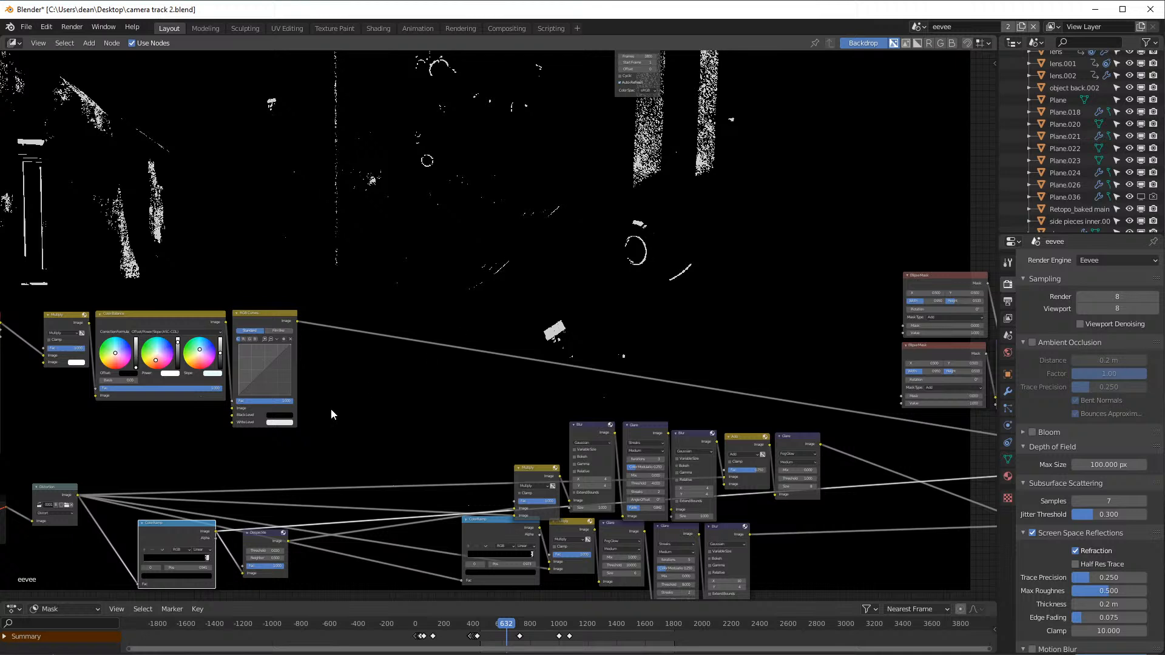
pyautogui.click(260, 551)
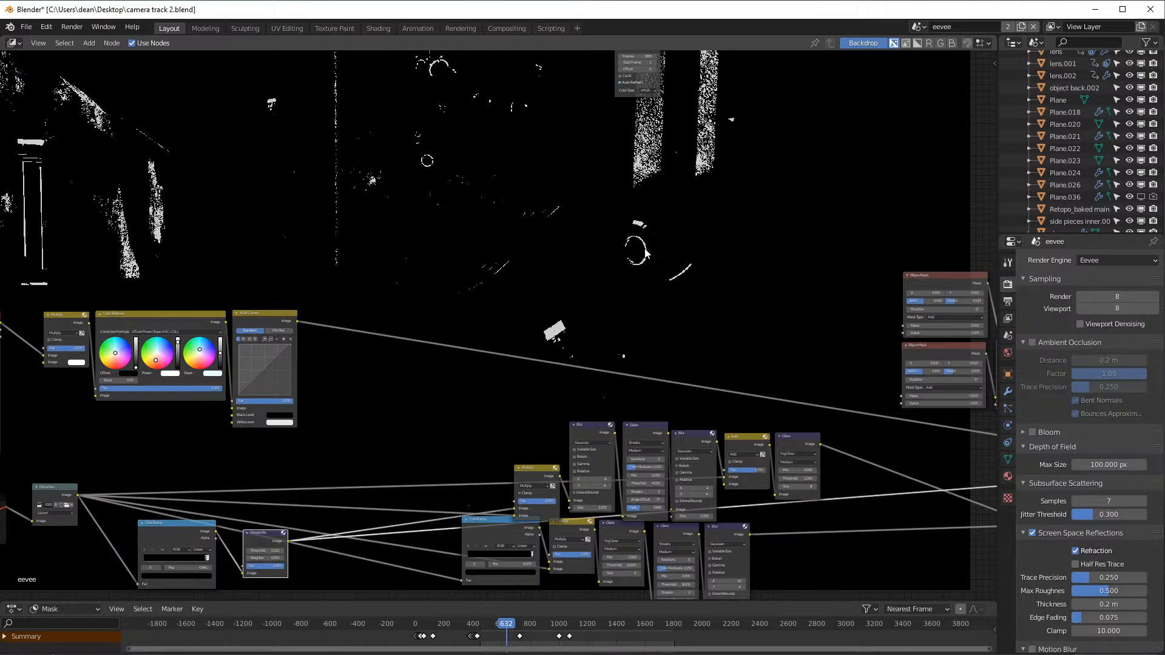
# - Move the Despeckle and upper Multiply nodes up to expose their links, and preview the Multiply node's output
pyautogui.scroll(1, 586, 283)
pyautogui.moveTo(318, 435); pyautogui.dragTo(326, 360, button='middle')
pyautogui.press('g')
pyautogui.click(255, 522)
pyautogui.moveTo(547, 408); pyautogui.dragTo(529, 369)
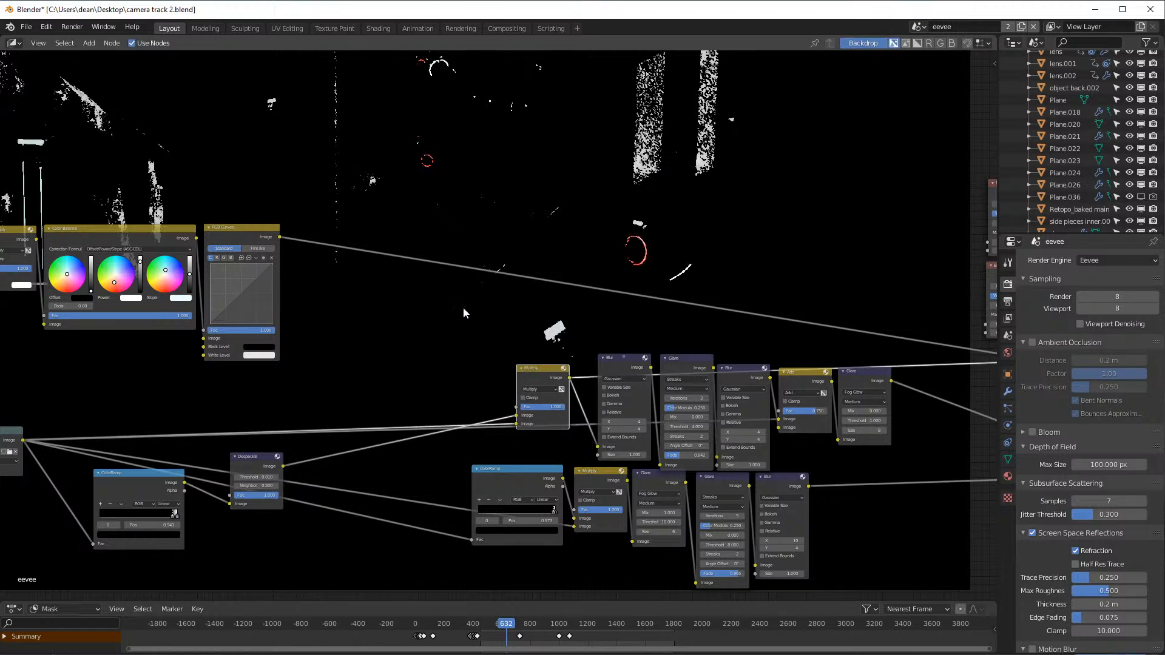
# - Compare the Despeckle, ColorRamp and Render Layers outputs in the backdrop, ending on the Despeckle node
pyautogui.click(256, 463)
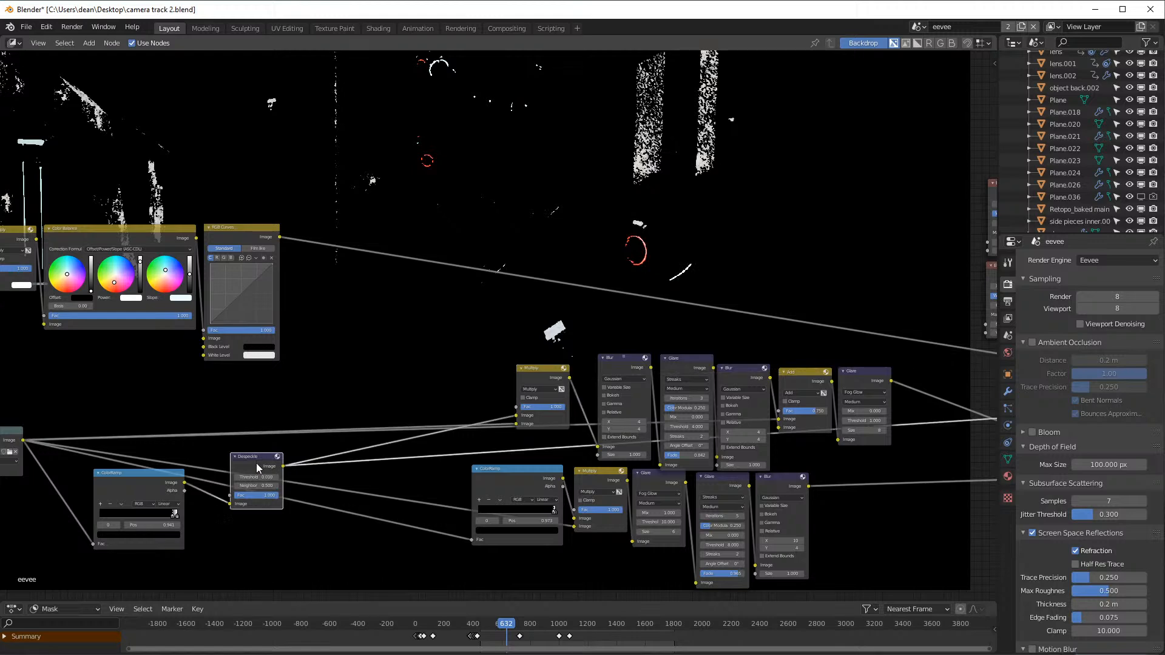
pyautogui.moveTo(247, 416); pyautogui.dragTo(432, 400, button='middle')
pyautogui.click(362, 453)
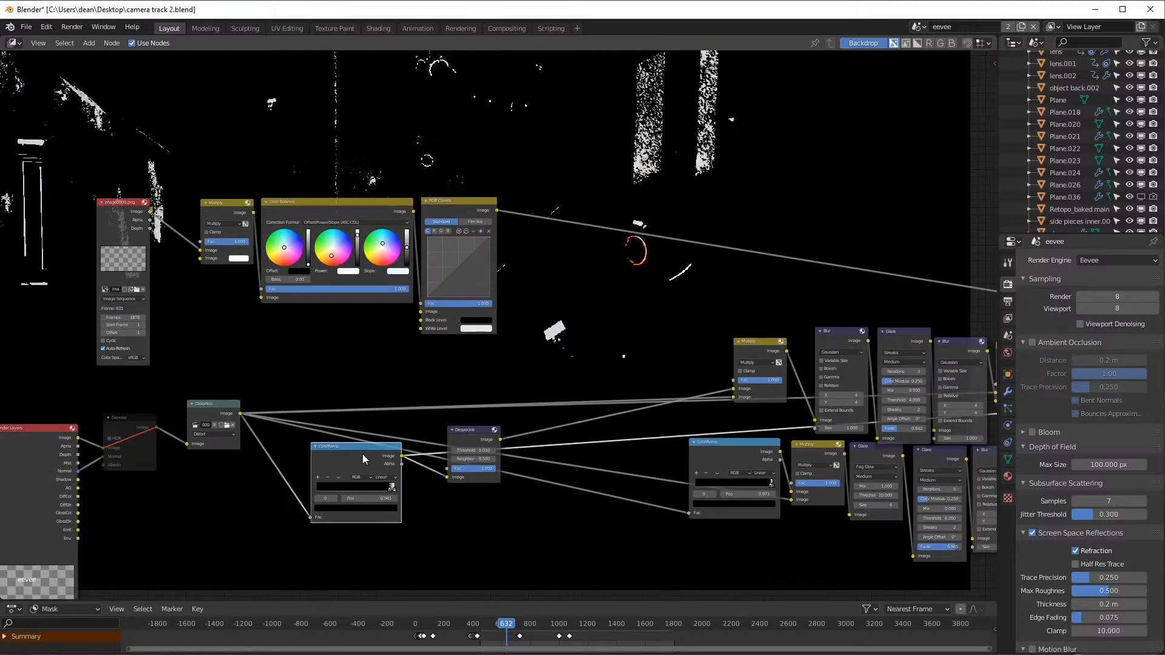
pyautogui.keyDown('ctrl'); pyautogui.keyDown('shift'); pyautogui.click(44, 453); pyautogui.keyUp('shift'); pyautogui.keyUp('ctrl')
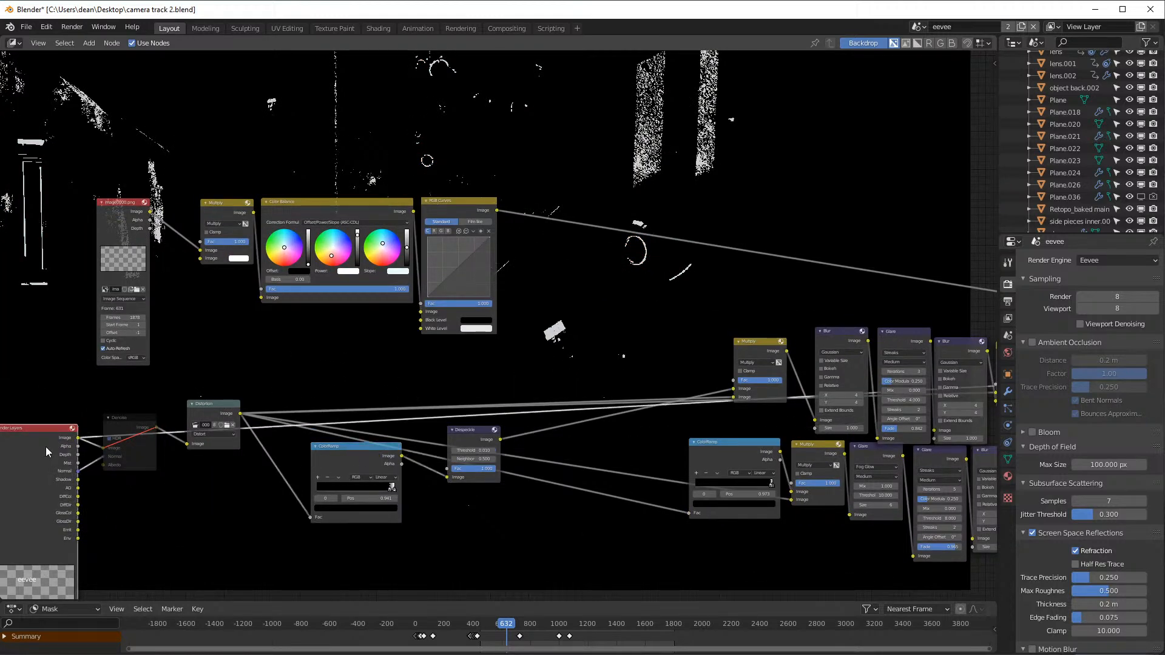
pyautogui.keyDown('ctrl'); pyautogui.keyDown('shift'); pyautogui.click(344, 460); pyautogui.keyUp('shift'); pyautogui.keyUp('ctrl')
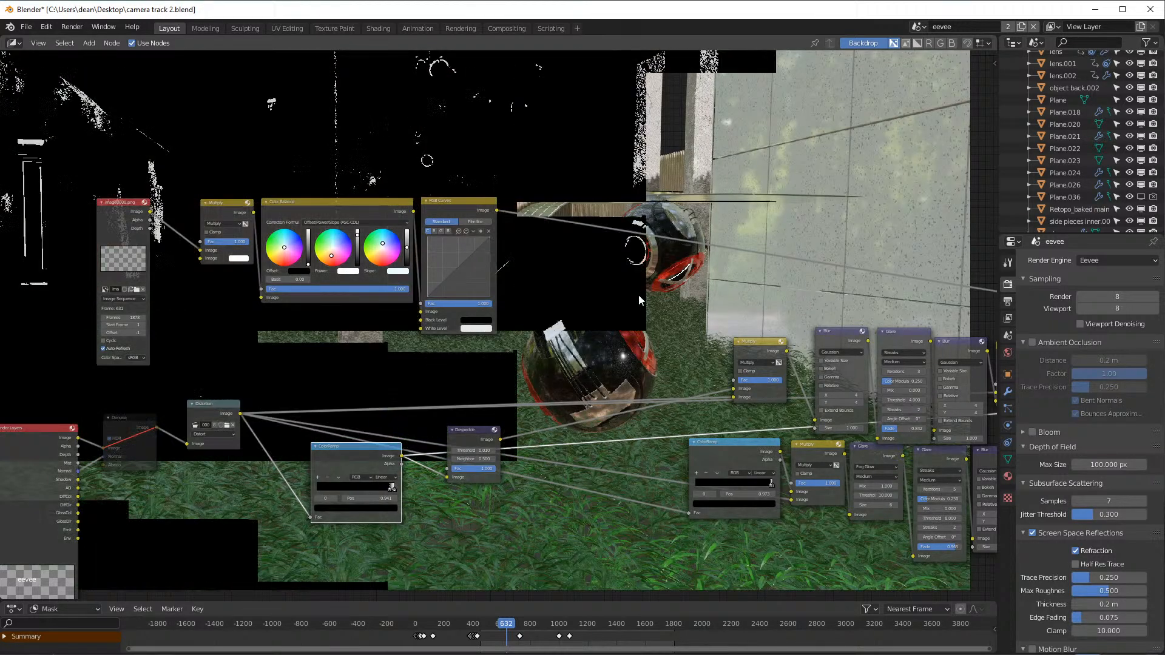
pyautogui.keyDown('ctrl'); pyautogui.keyDown('shift'); pyautogui.click(461, 440); pyautogui.keyUp('shift'); pyautogui.keyUp('ctrl')
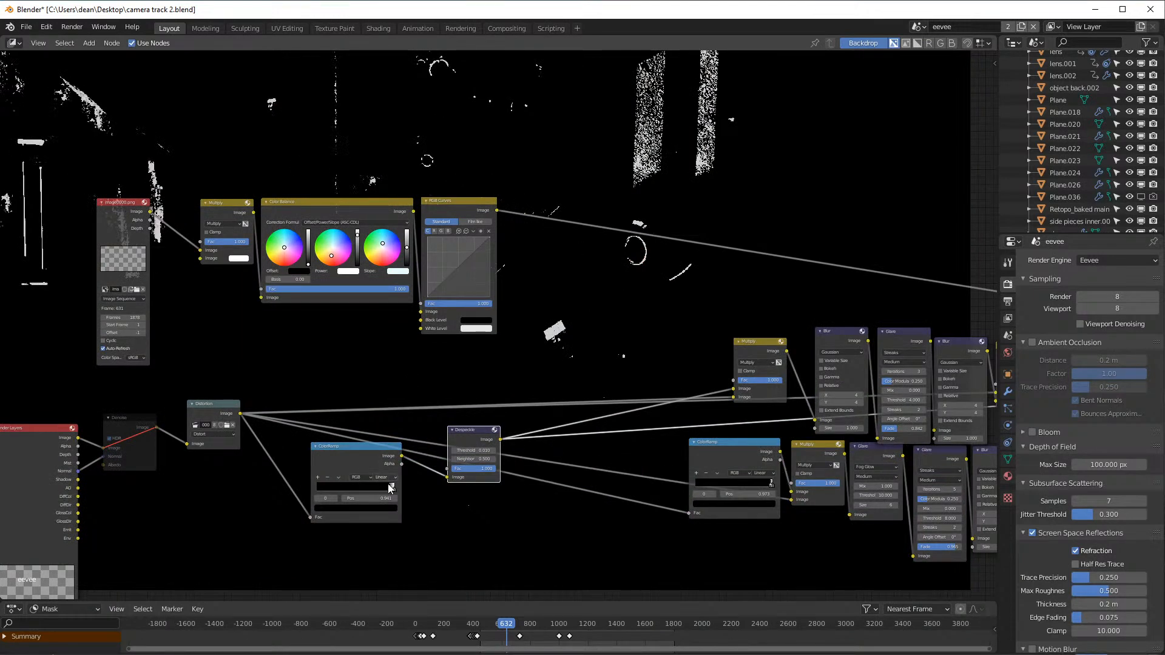
# - Reposition the upper Multiply node ahead of the Blur node and preview its coloured highlights in the backdrop
pyautogui.moveTo(676, 265); pyautogui.dragTo(434, 356, button='middle')
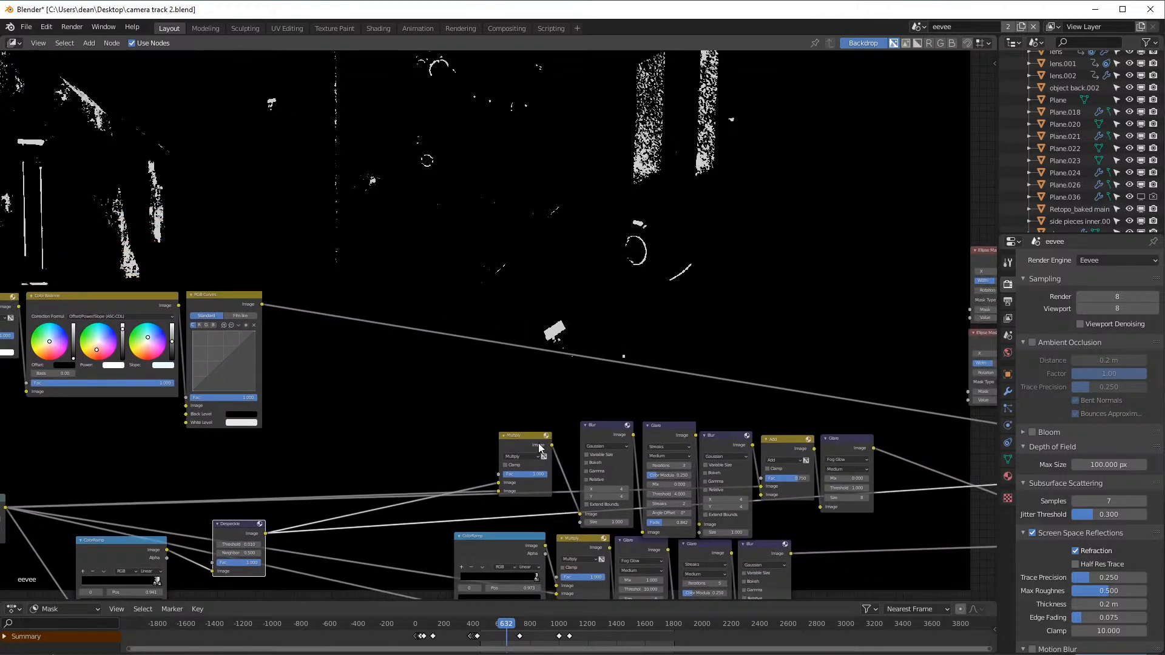
pyautogui.moveTo(511, 442); pyautogui.dragTo(500, 417)
pyautogui.moveTo(317, 407); pyautogui.dragTo(355, 401, button='middle')
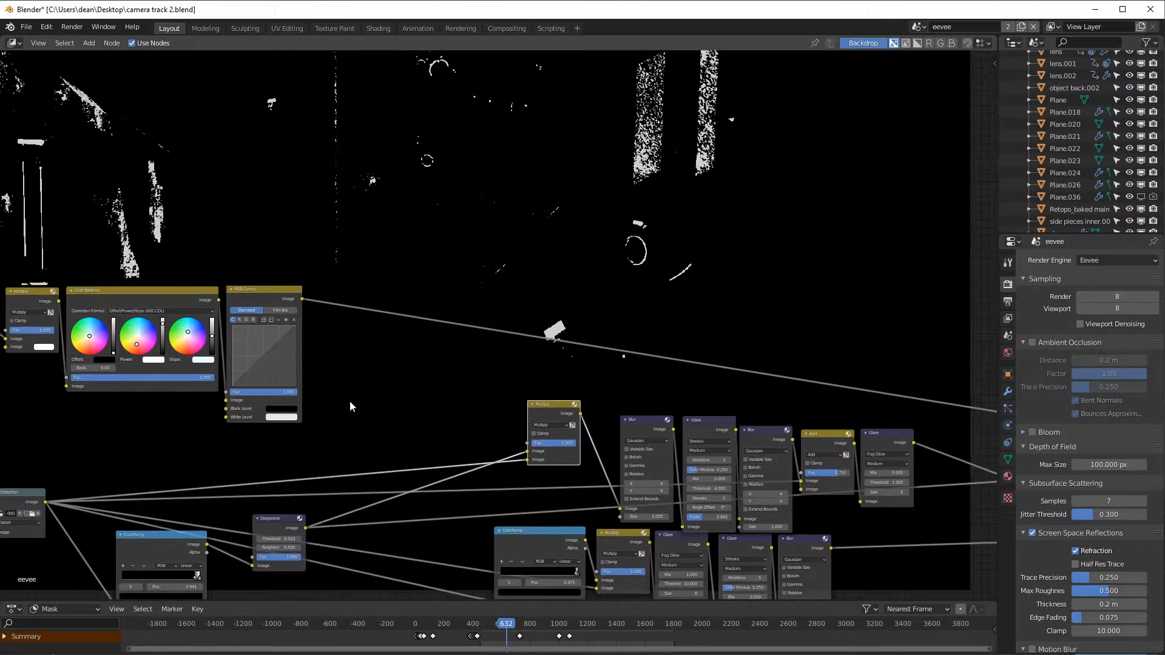
pyautogui.keyDown('ctrl'); pyautogui.keyDown('shift'); pyautogui.click(553, 413); pyautogui.keyUp('shift'); pyautogui.keyUp('ctrl')
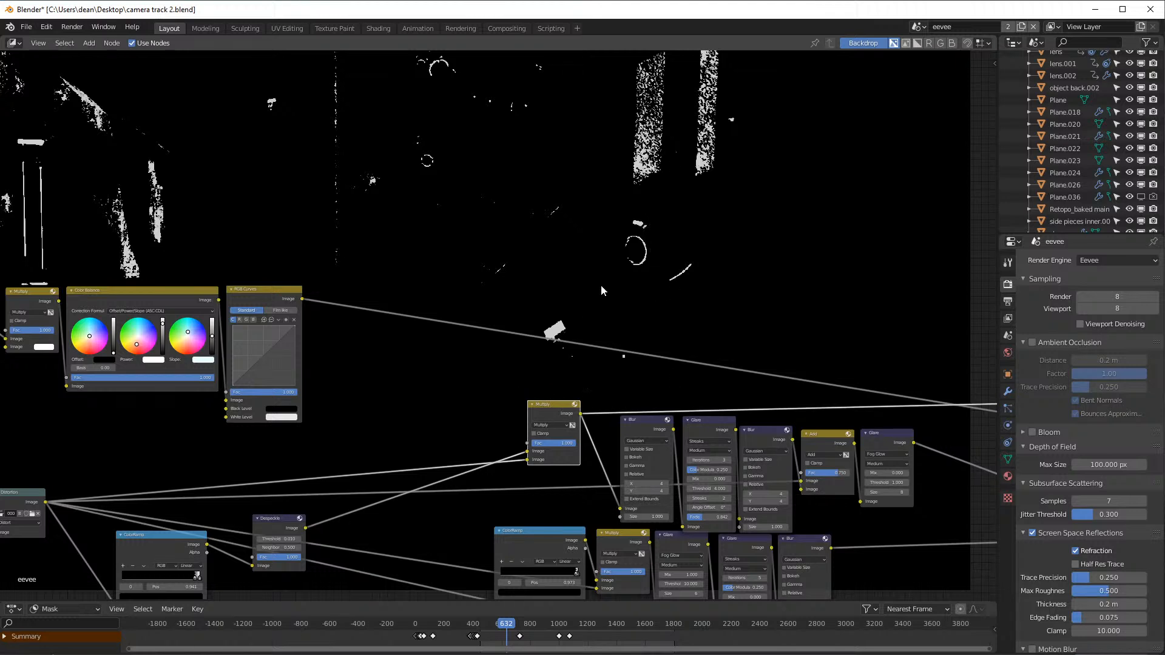
pyautogui.moveTo(535, 413); pyautogui.dragTo(521, 421)
pyautogui.scroll(2, 547, 417)
pyautogui.scroll(2, 555, 426)
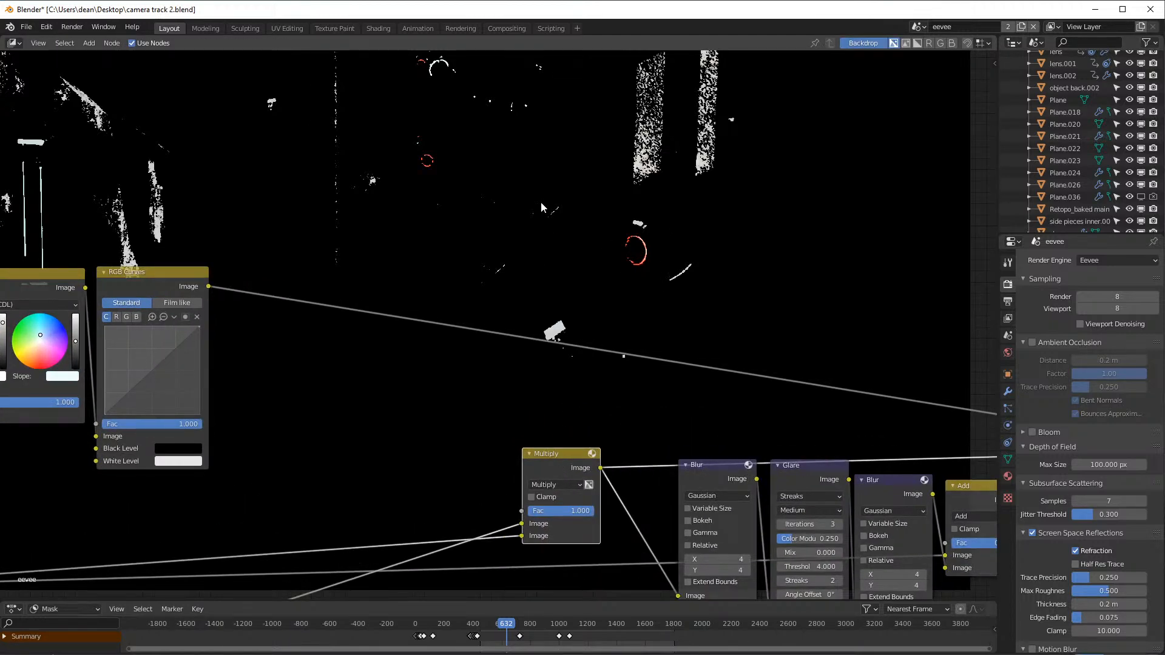
# - Preview the upper chain's first Blur, streaks Glare and second Blur nodes one after another in the backdrop
pyautogui.moveTo(659, 413); pyautogui.dragTo(451, 362, button='middle')
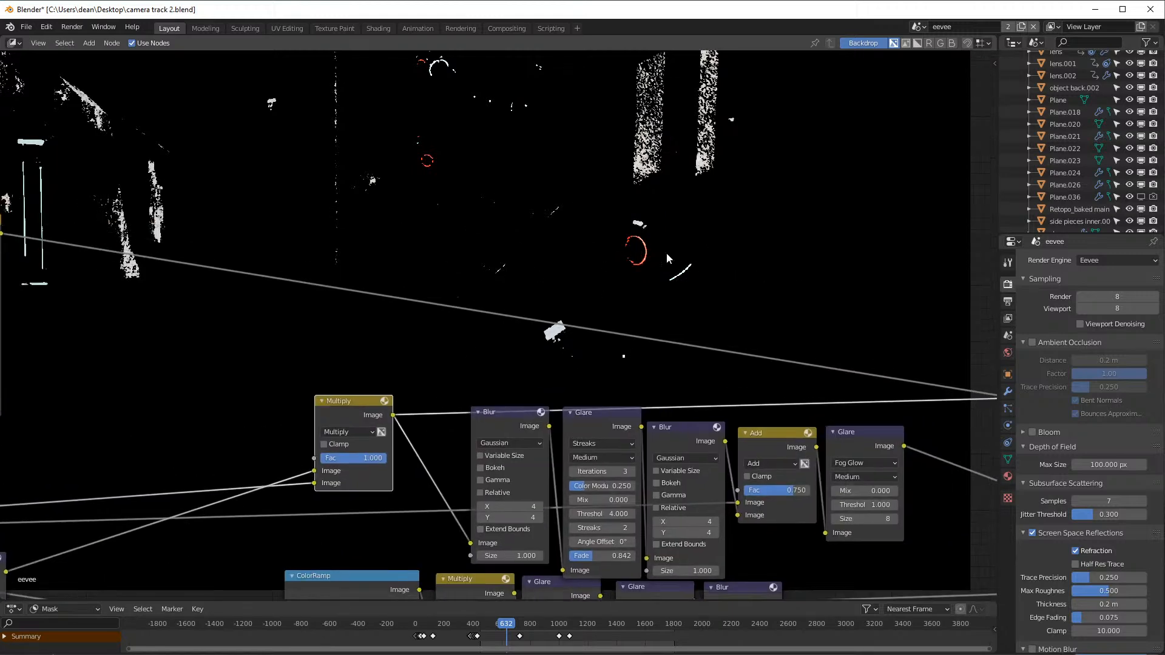
pyautogui.click(519, 414)
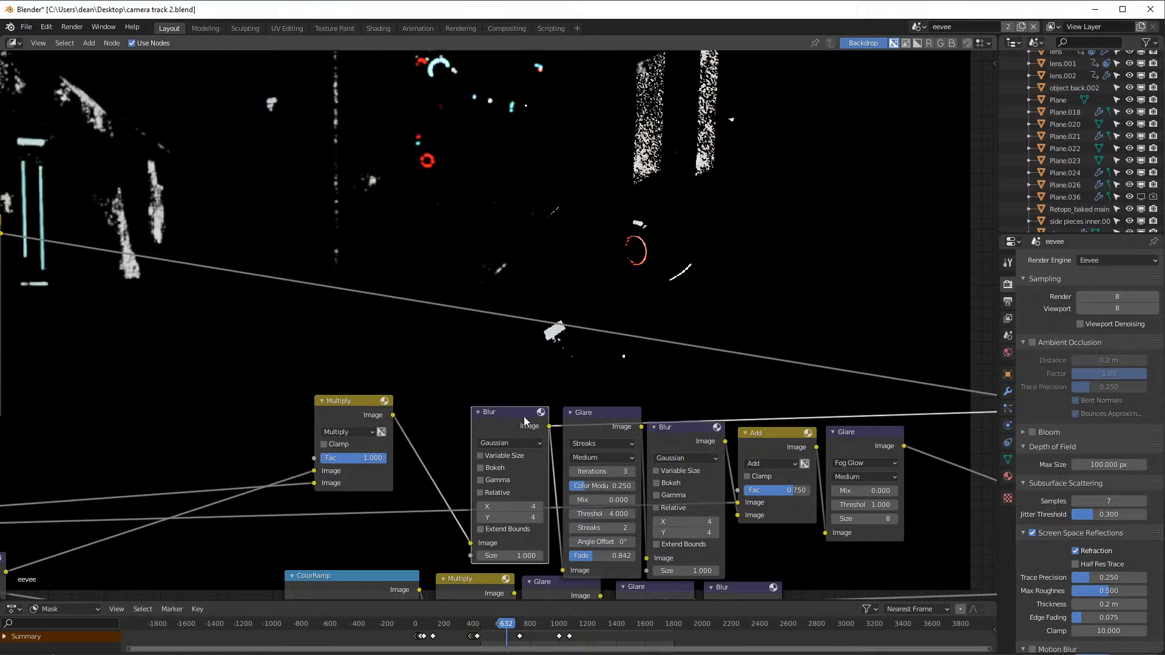
pyautogui.keyDown('ctrl'); pyautogui.keyDown('shift'); pyautogui.click(608, 416); pyautogui.keyUp('shift'); pyautogui.keyUp('ctrl')
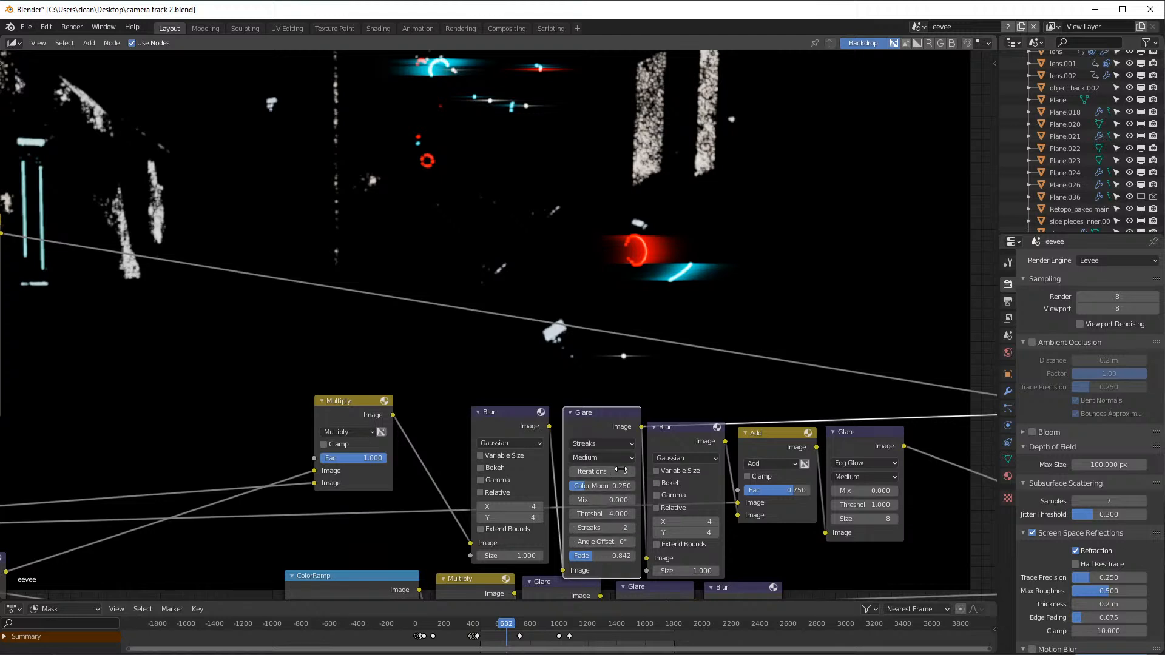
pyautogui.moveTo(668, 409); pyautogui.dragTo(560, 398, button='middle')
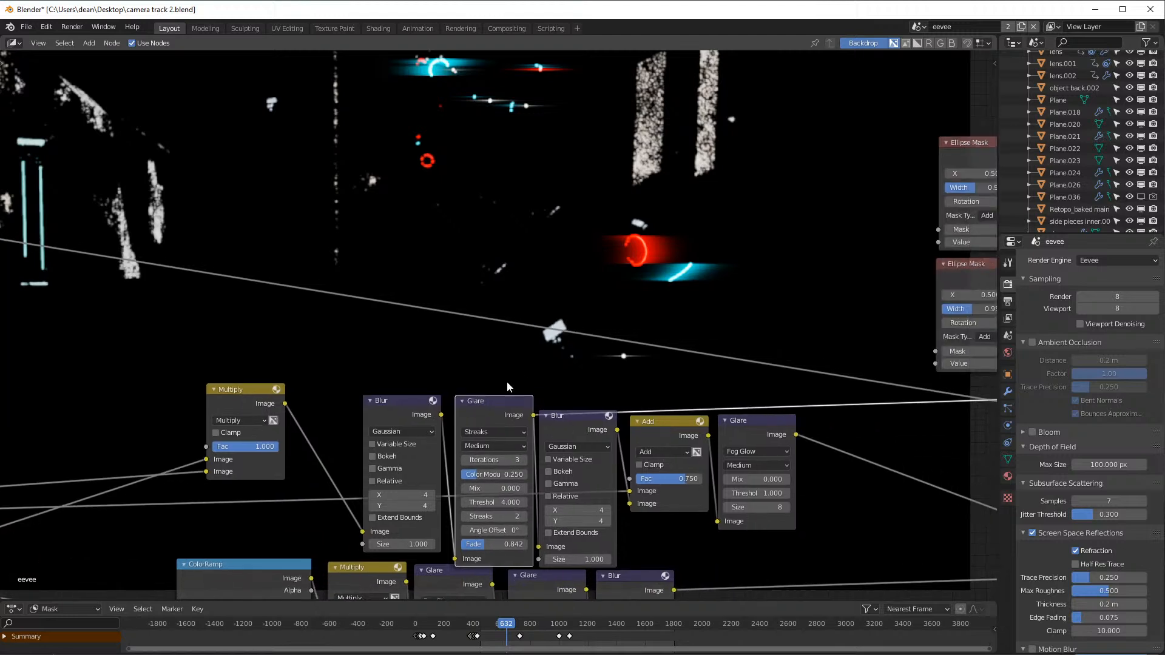
pyautogui.keyDown('ctrl'); pyautogui.keyDown('shift'); pyautogui.click(588, 431); pyautogui.keyUp('shift'); pyautogui.keyUp('ctrl')
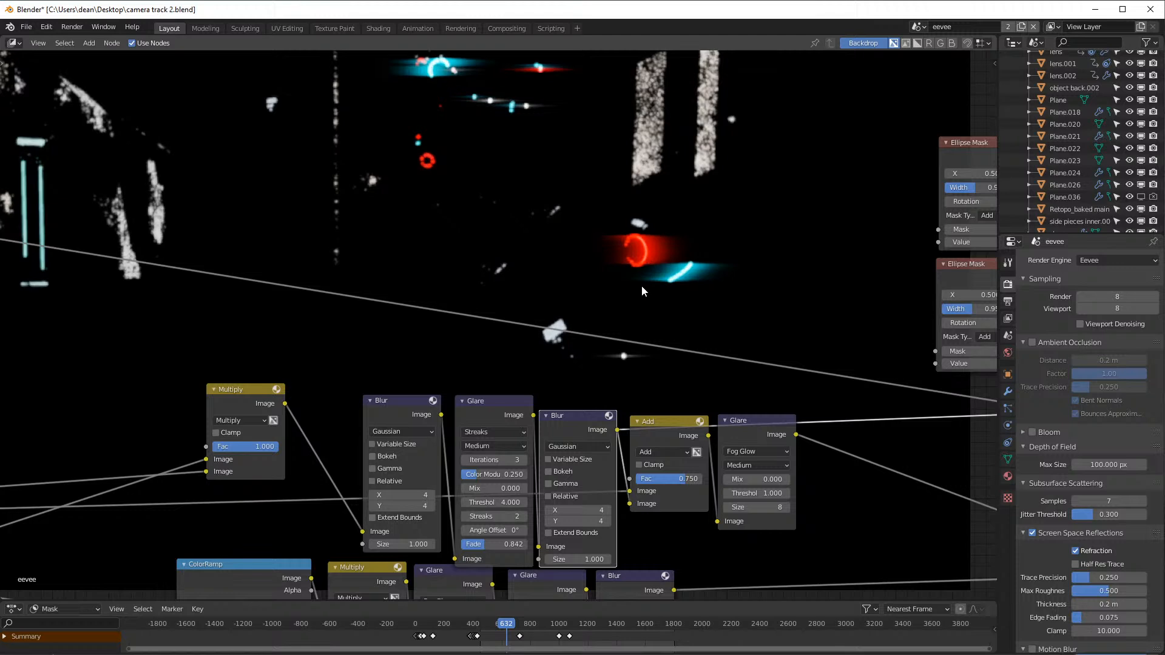
# - Move the Fog Glow Glare node farther from the Add node and compare both nodes' outputs in the backdrop
pyautogui.keyDown('ctrl'); pyautogui.keyDown('shift'); pyautogui.click(669, 431); pyautogui.keyUp('shift'); pyautogui.keyUp('ctrl')
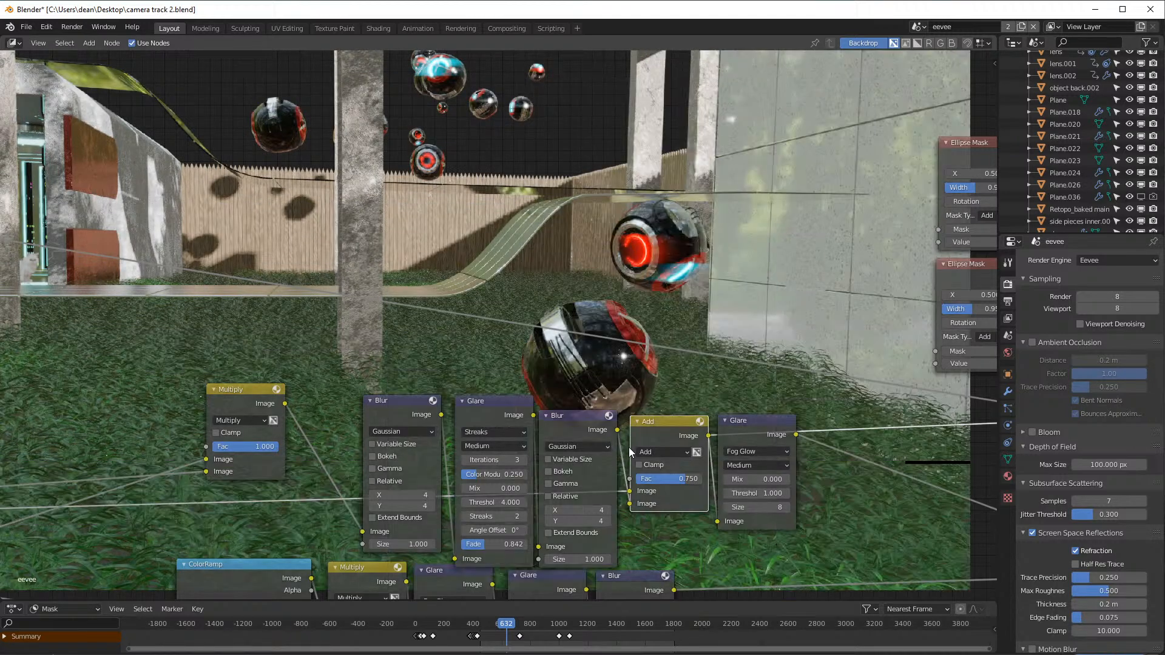
pyautogui.moveTo(731, 333); pyautogui.dragTo(641, 287, button='middle')
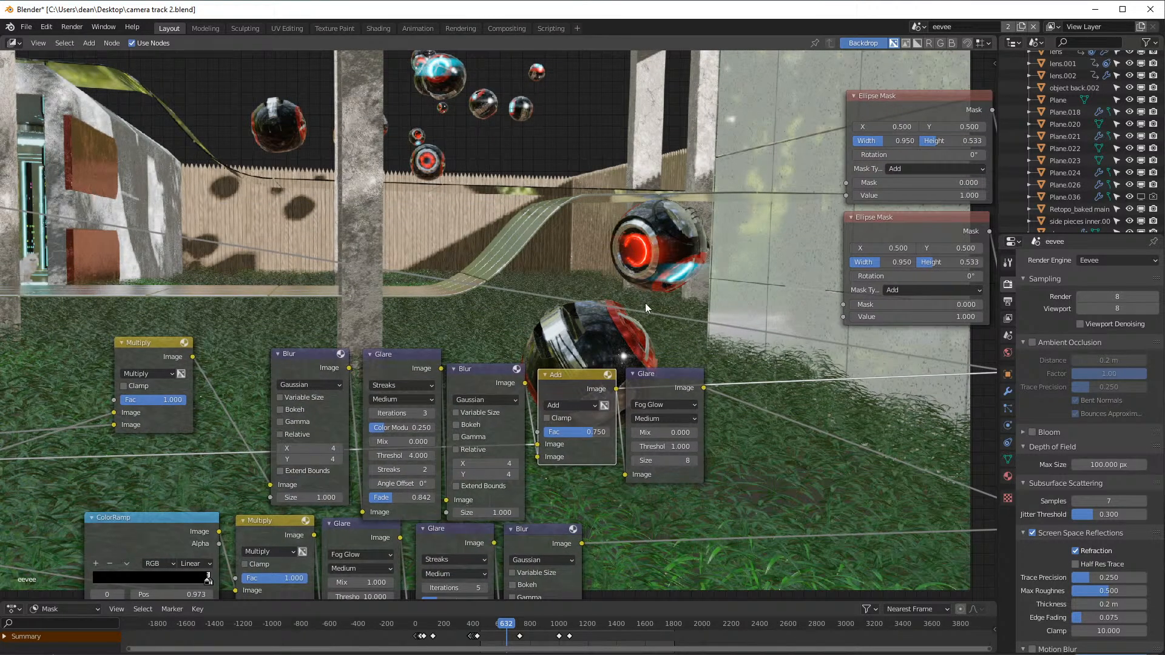
pyautogui.moveTo(672, 390); pyautogui.dragTo(715, 374)
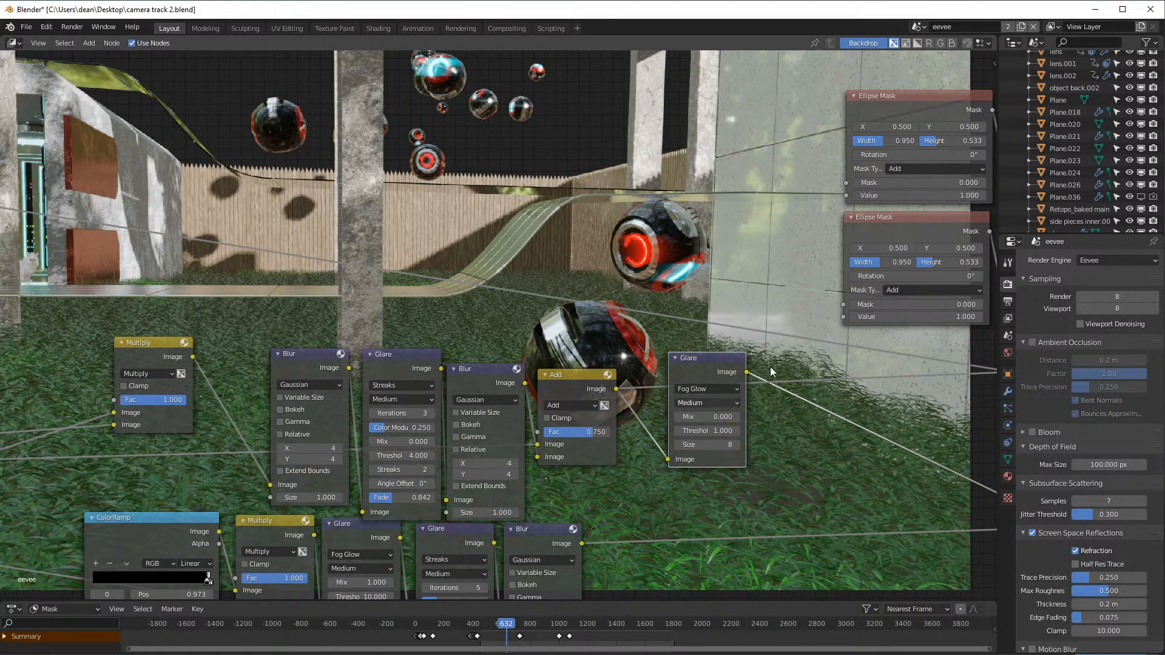
pyautogui.keyDown('ctrl'); pyautogui.keyDown('shift'); pyautogui.click(710, 368); pyautogui.keyUp('shift'); pyautogui.keyUp('ctrl')
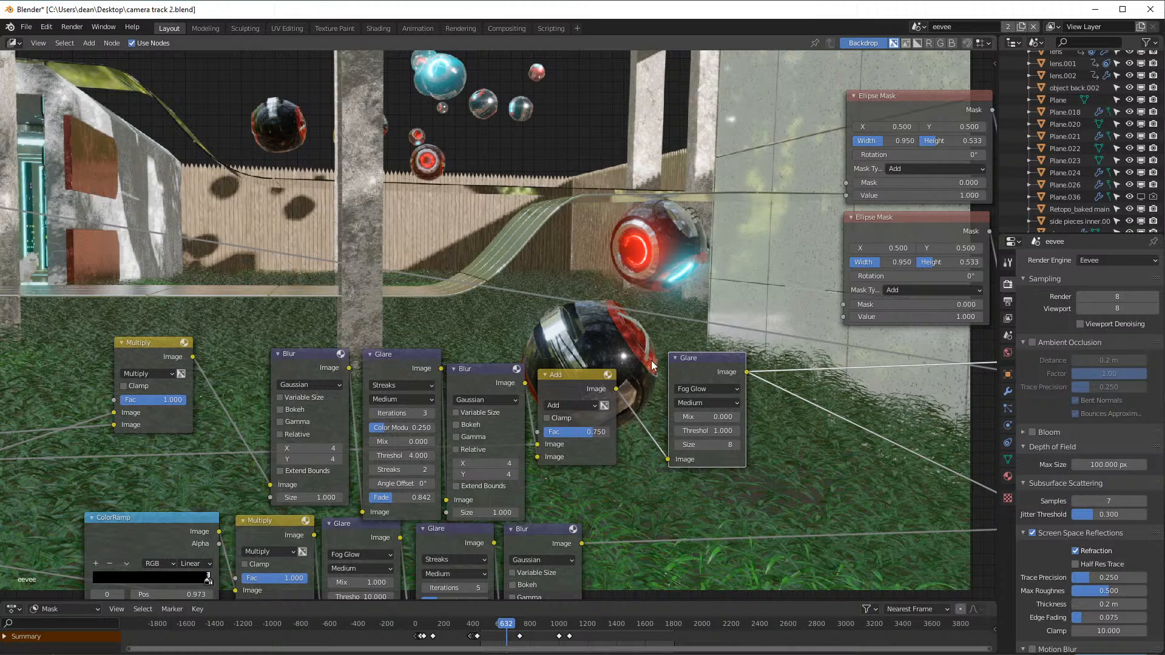
pyautogui.keyDown('ctrl'); pyautogui.keyDown('shift'); pyautogui.click(581, 385); pyautogui.keyUp('shift'); pyautogui.keyUp('ctrl')
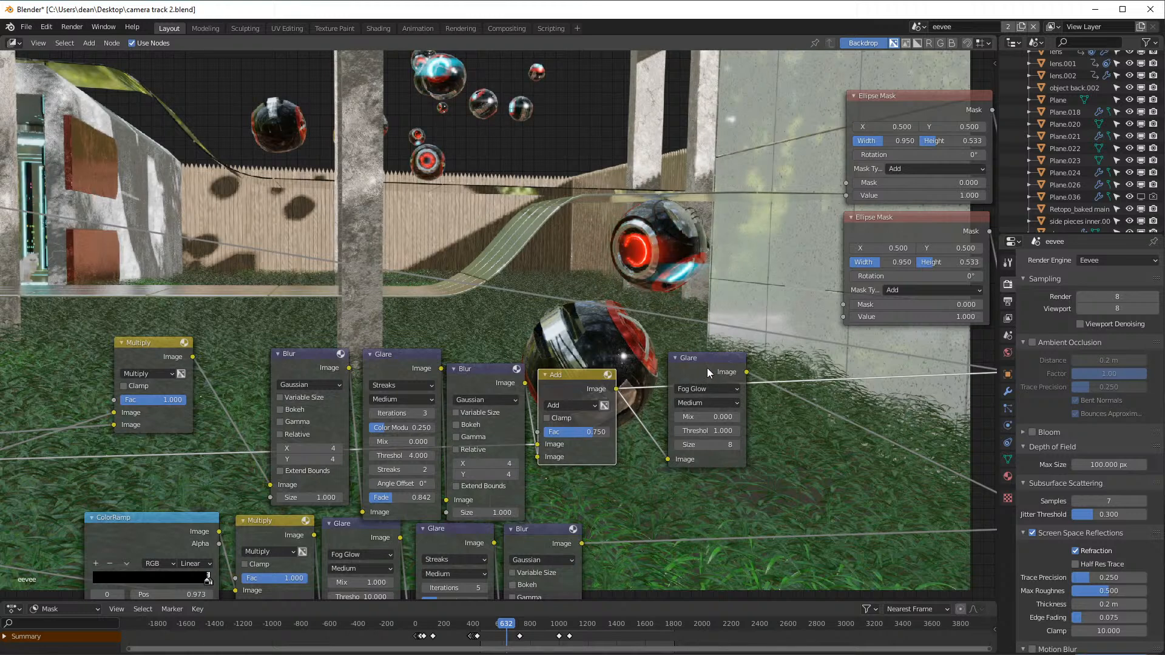
pyautogui.scroll(2, 700, 246)
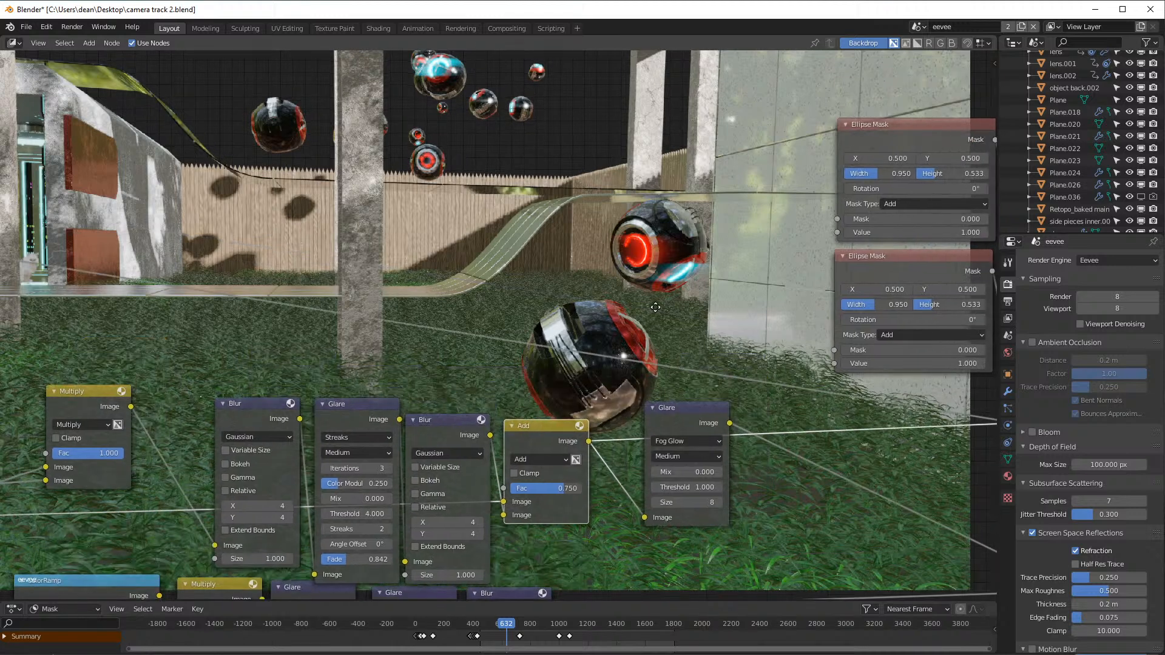
pyautogui.keyDown('ctrl'); pyautogui.keyDown('shift'); pyautogui.click(688, 420); pyautogui.keyUp('shift'); pyautogui.keyUp('ctrl')
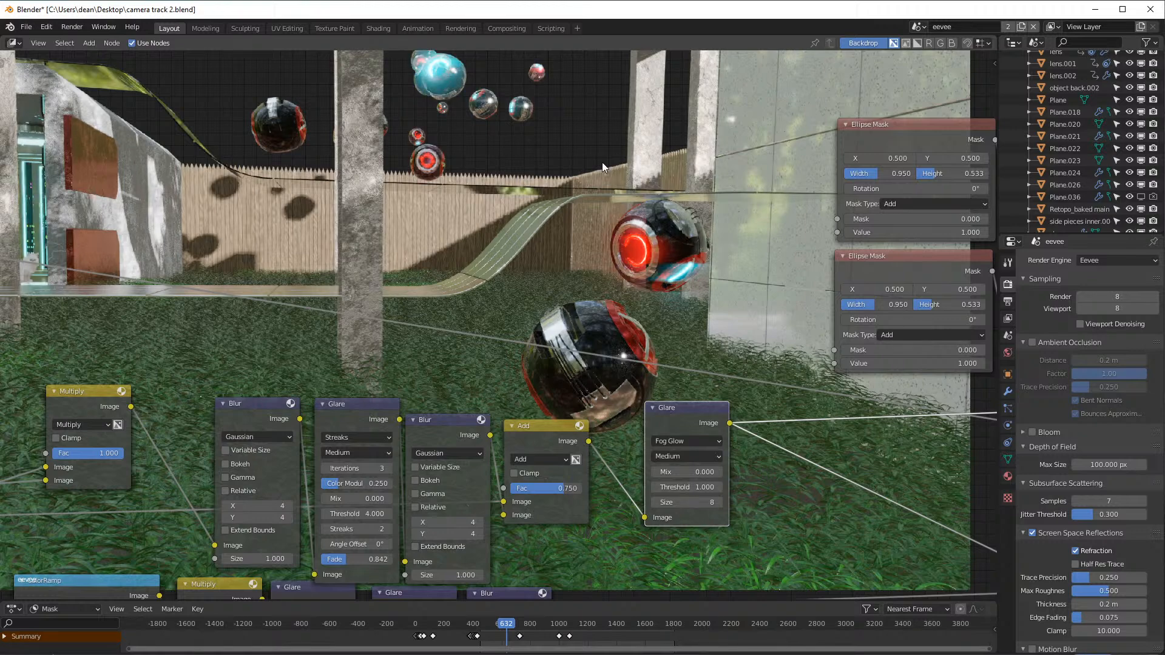
# - Preview the lower chain's ColorRamp mask and follow its Multiply, Glare and Blur nodes to the Add node
pyautogui.moveTo(625, 380); pyautogui.dragTo(494, 301, button='middle')
pyautogui.moveTo(586, 368); pyautogui.dragTo(505, 283, button='middle')
pyautogui.scroll(-1, 481, 359)
pyautogui.scroll(-1, 482, 360)
pyautogui.moveTo(482, 360); pyautogui.dragTo(938, 303, button='middle')
pyautogui.scroll(1, 937, 304)
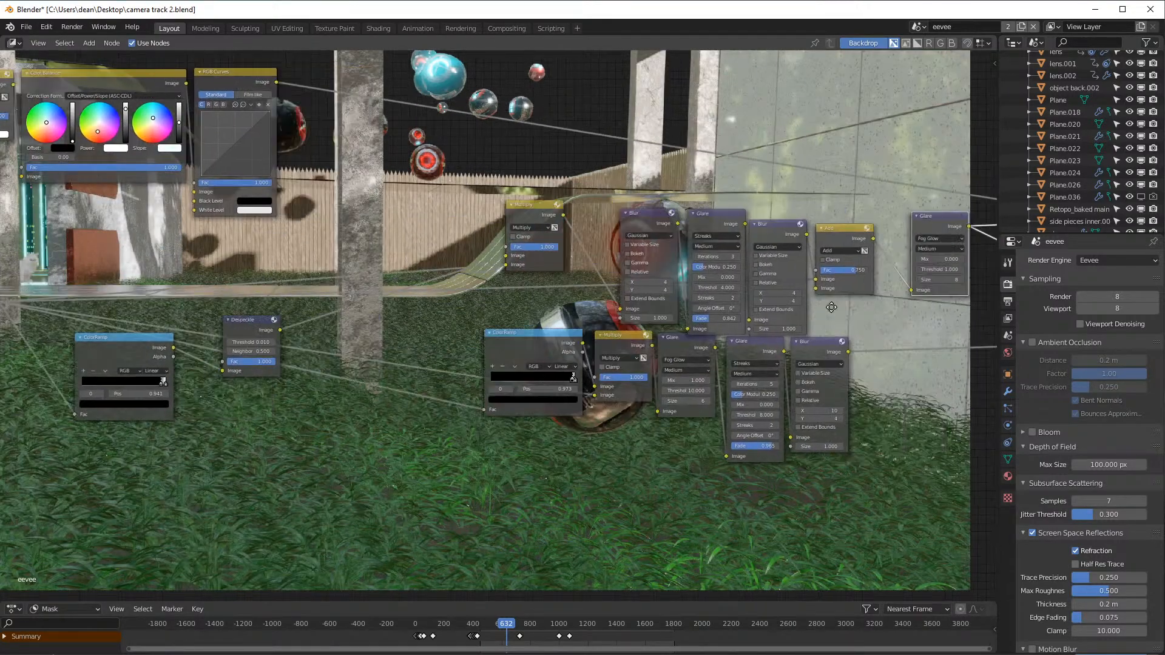
pyautogui.scroll(1, 525, 354)
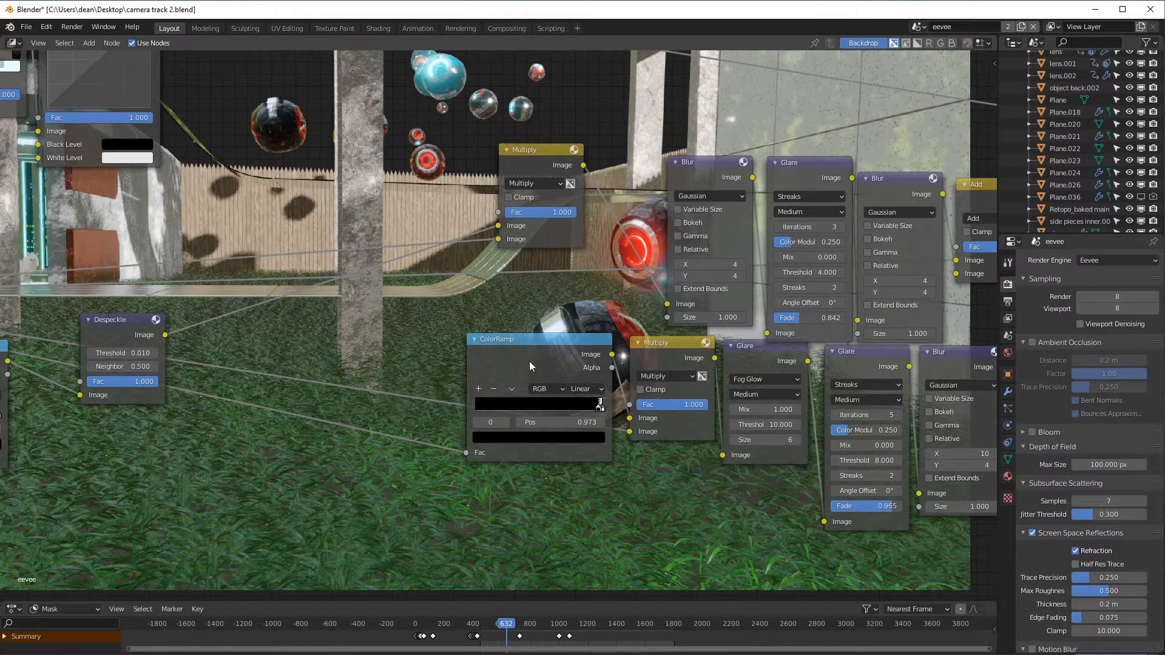
pyautogui.keyDown('ctrl'); pyautogui.keyDown('shift'); pyautogui.click(528, 362); pyautogui.keyUp('shift'); pyautogui.keyUp('ctrl')
pyautogui.moveTo(587, 342); pyautogui.dragTo(181, 368, button='middle')
pyautogui.scroll(-2, 582, 342)
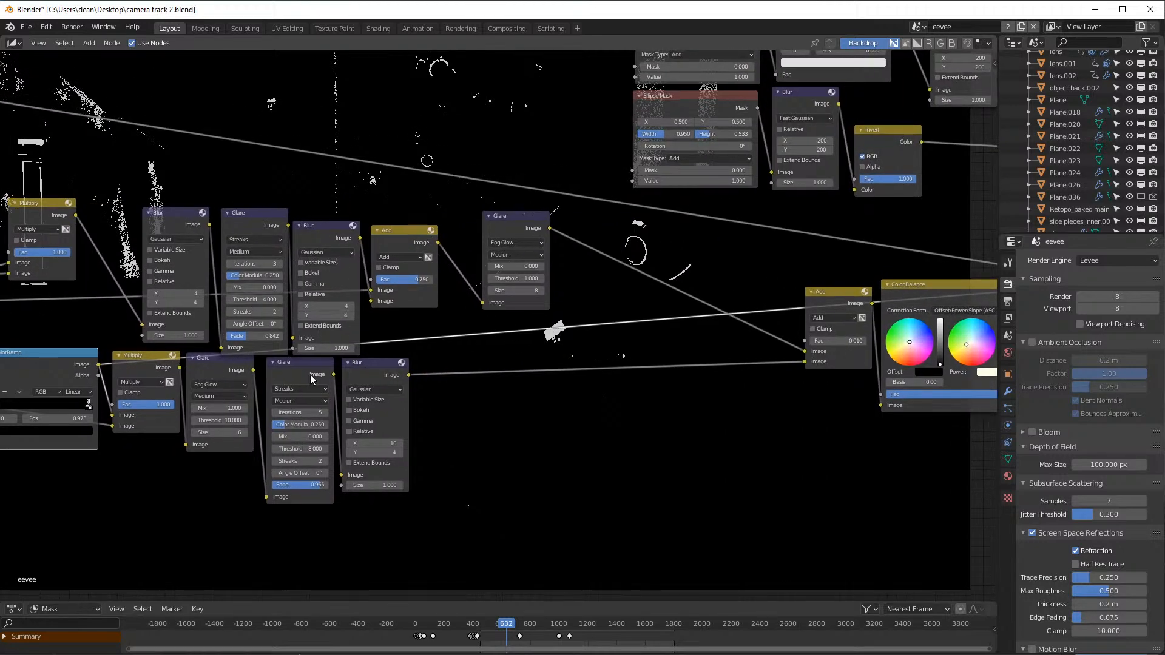
# - Preview the lower chain's final Blur output in the backdrop and follow its link to the Add node joining both chains
pyautogui.moveTo(408, 375); pyautogui.dragTo(805, 351)
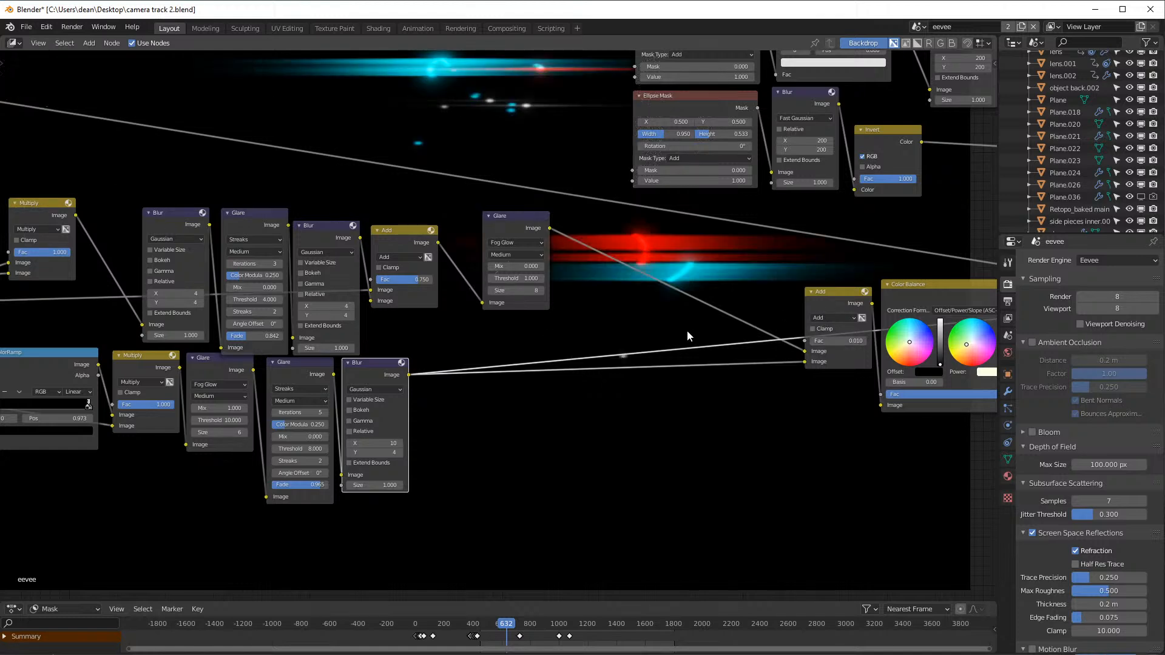
pyautogui.moveTo(674, 300); pyautogui.dragTo(667, 379, button='middle')
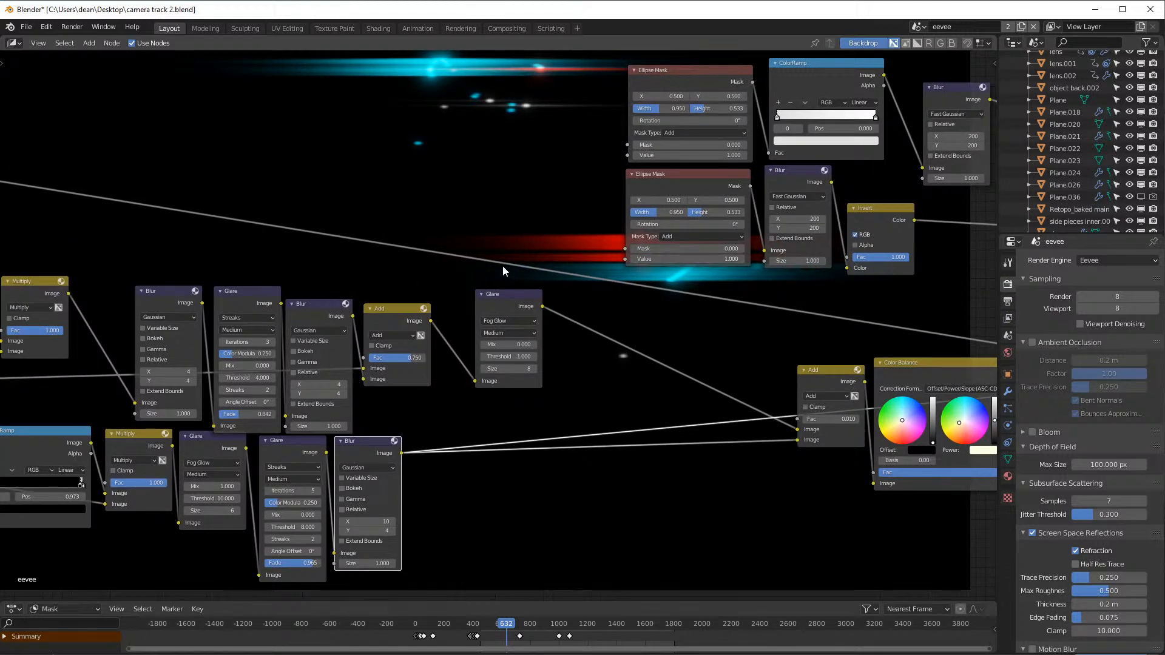
pyautogui.moveTo(698, 270); pyautogui.dragTo(787, 244, button='middle')
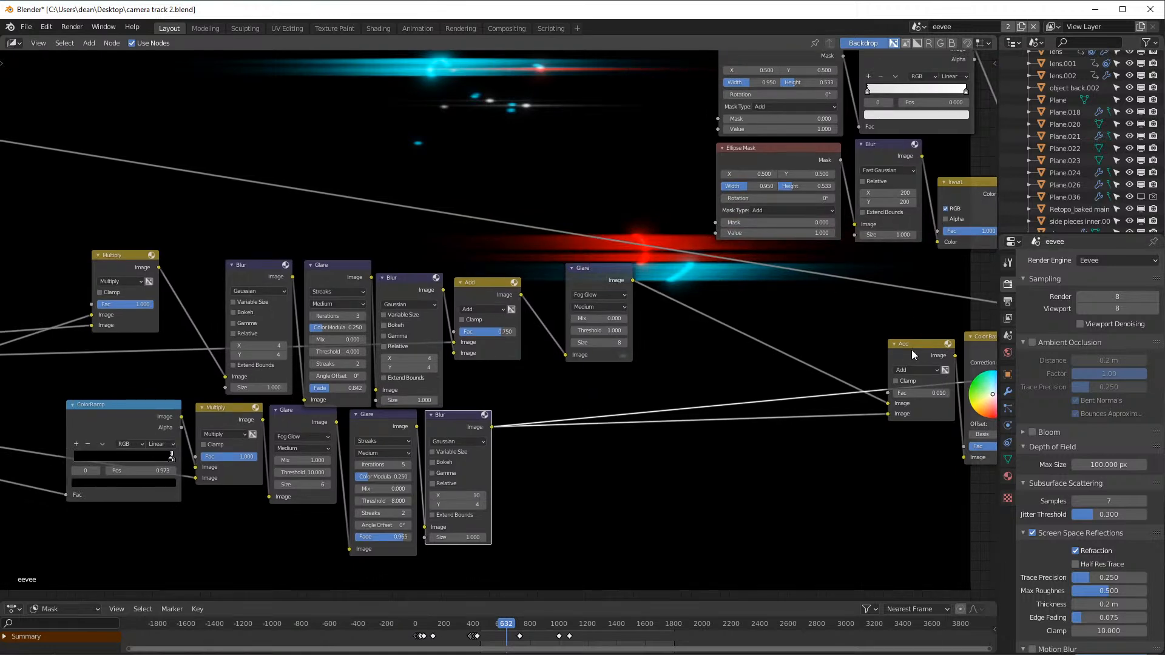
# - Preview the Add node that joins both glow chains and enlarge the backdrop around the red glowing sphere
pyautogui.moveTo(912, 348); pyautogui.dragTo(307, 339, button='middle')
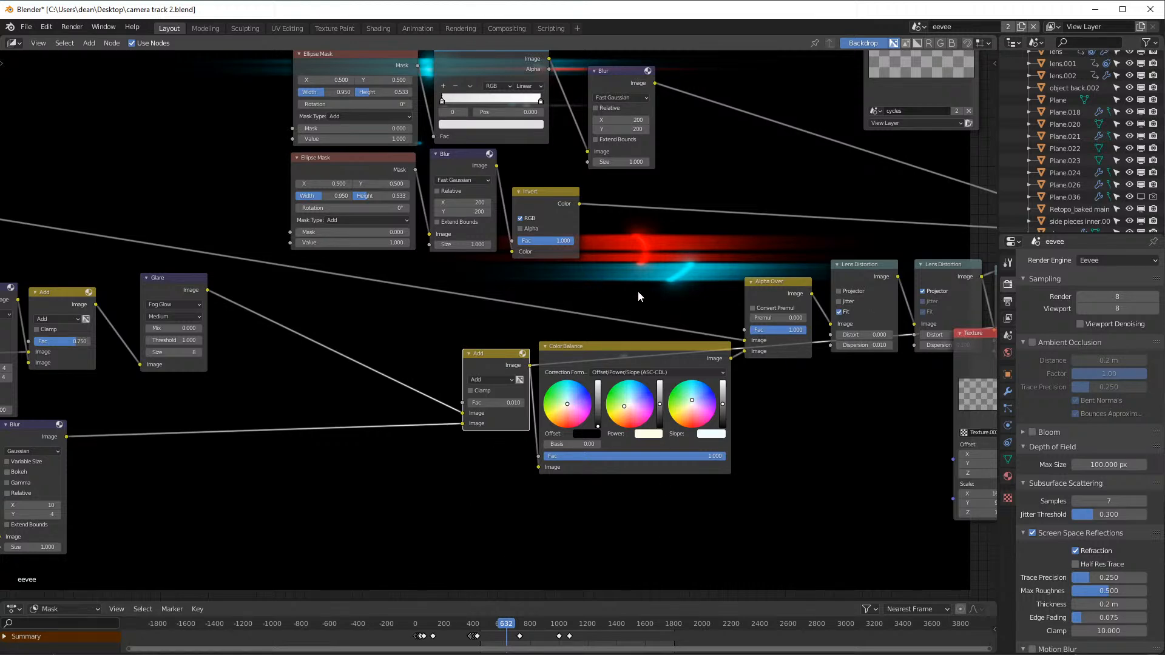
pyautogui.moveTo(679, 288); pyautogui.dragTo(745, 253, button='middle')
pyautogui.press('v')
pyautogui.hotkey('alt', 'v')
pyautogui.hotkey('alt', 'v')
pyautogui.hotkey('alt', 'v')
pyautogui.hotkey('alt', 'v')
pyautogui.hotkey('alt', 'v')
pyautogui.hotkey('alt', 'v')
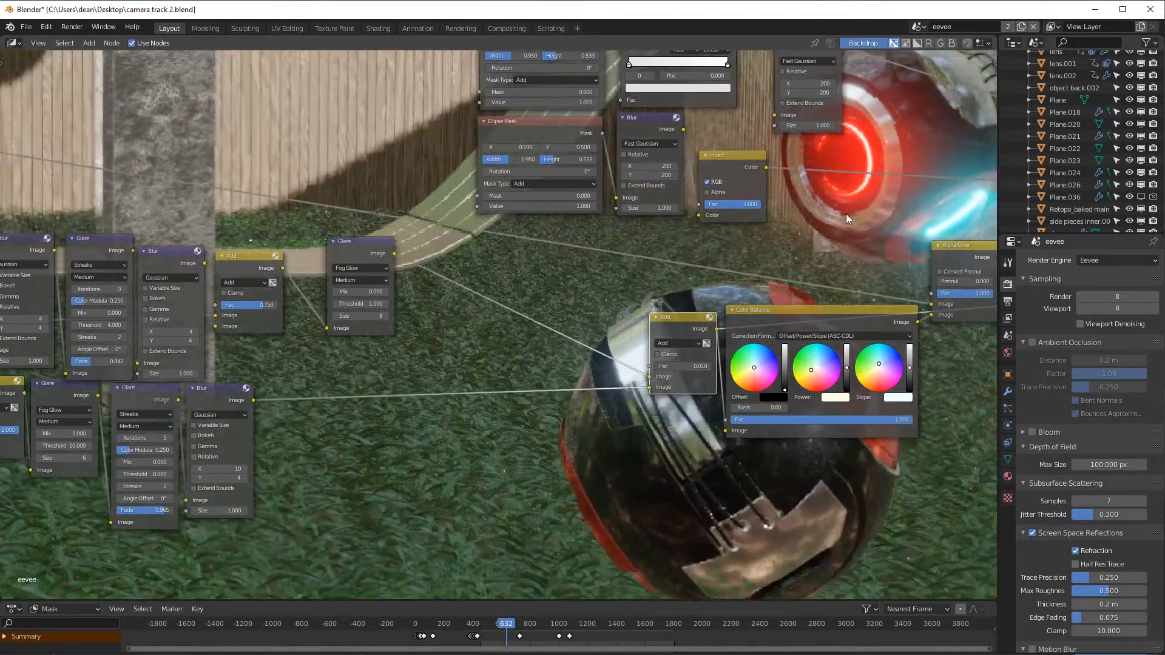
pyautogui.keyDown('alt'); pyautogui.moveTo(874, 203); pyautogui.dragTo(558, 337); pyautogui.keyUp('alt')
pyautogui.keyDown('alt'); pyautogui.moveTo(558, 336); pyautogui.dragTo(635, 290, button='middle'); pyautogui.keyUp('alt')
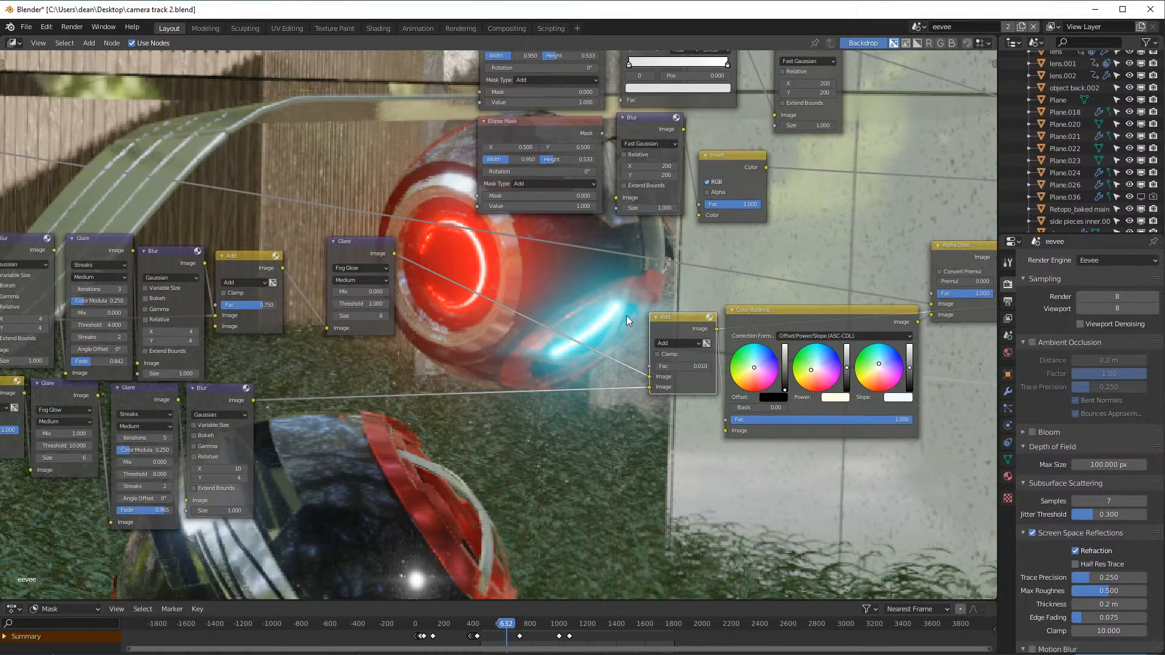
pyautogui.press('v')
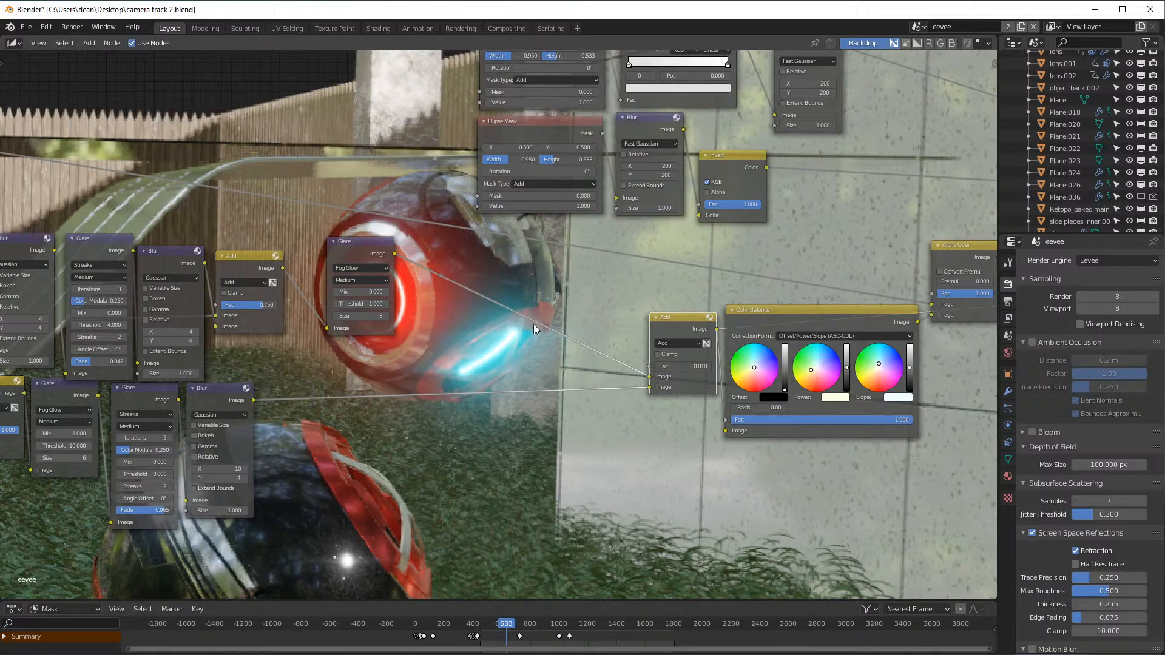
# - Examine the nodes around the joining Add node and preview the Color Balance node that follows it
pyautogui.keyDown('alt'); pyautogui.scroll(-2, 576, 287); pyautogui.keyUp('alt')
pyautogui.moveTo(582, 287); pyautogui.dragTo(655, 284, button='middle')
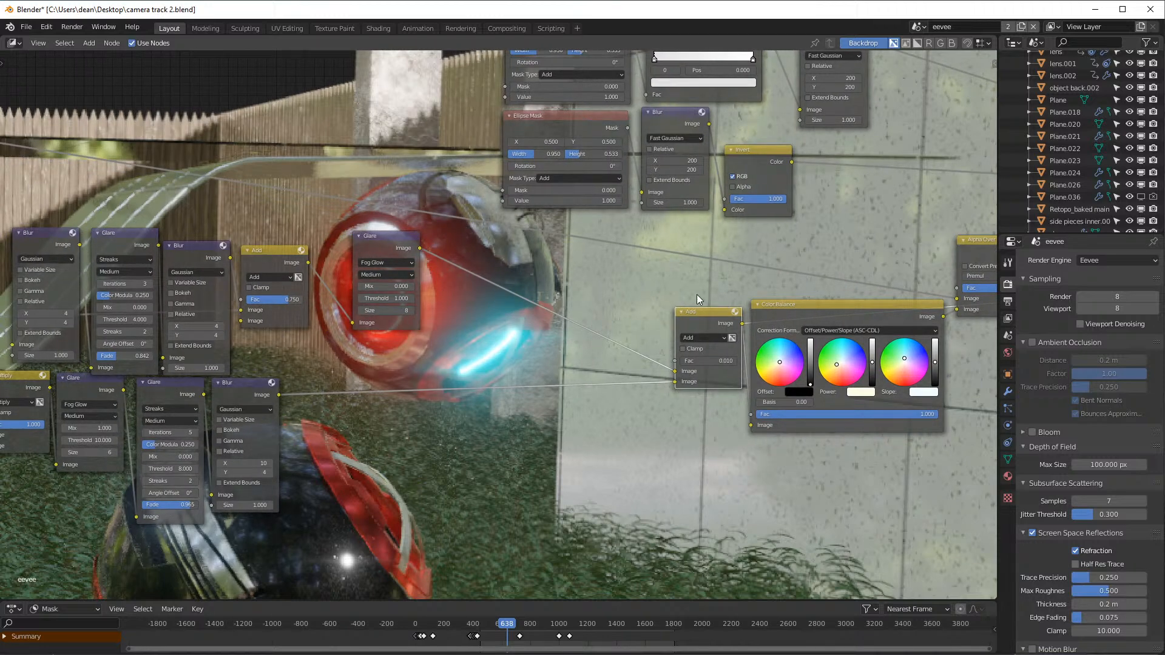
pyautogui.scroll(-2, 697, 294)
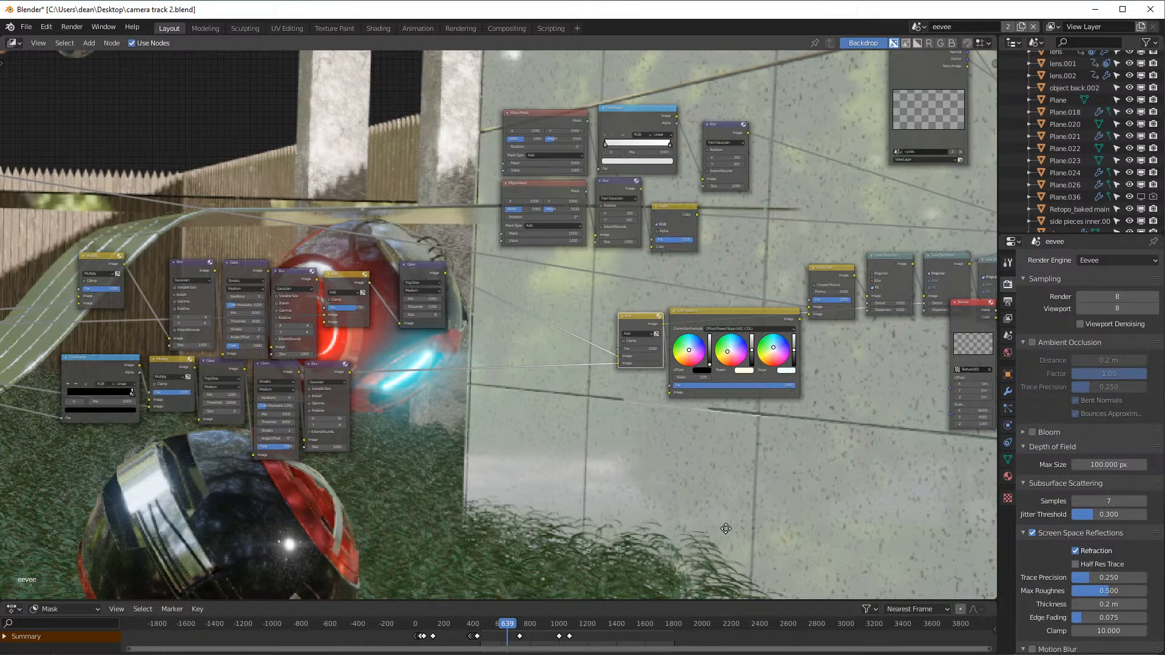
pyautogui.scroll(-1, 610, 411)
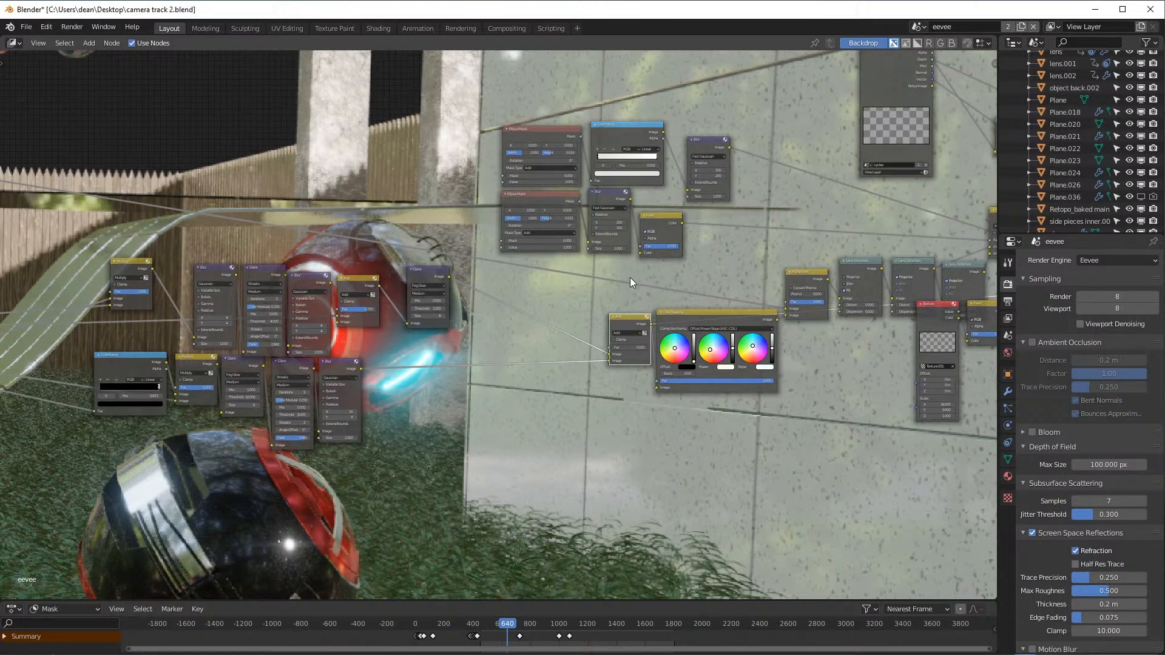
pyautogui.moveTo(711, 156); pyautogui.dragTo(630, 278, button='middle')
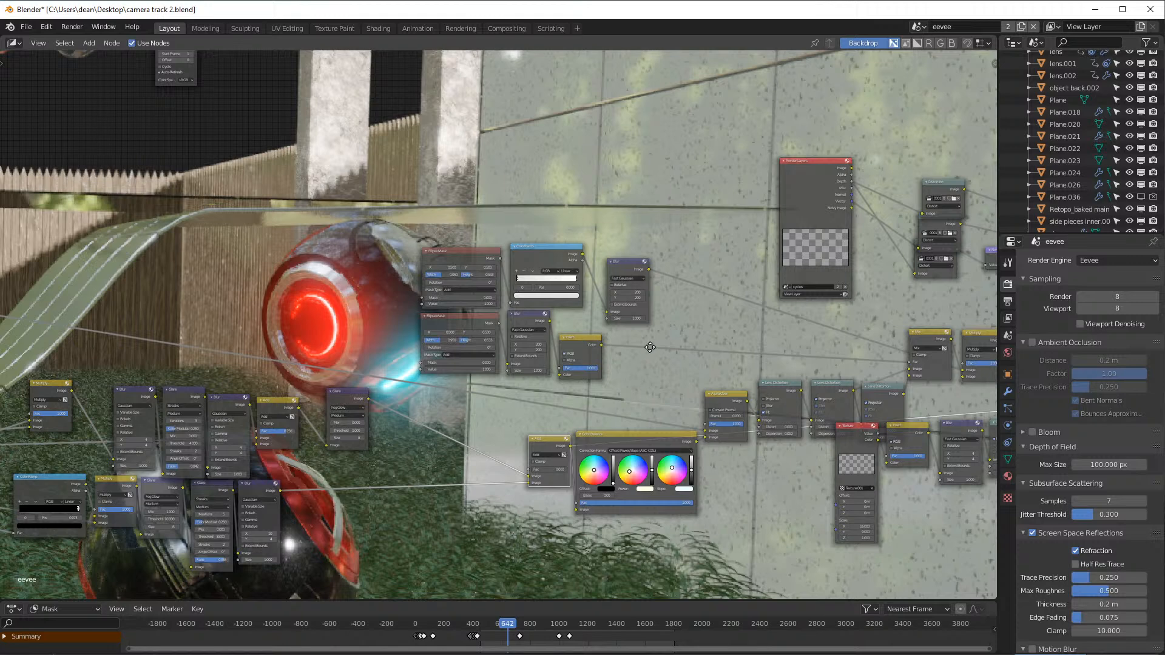
pyautogui.moveTo(650, 346); pyautogui.dragTo(663, 303, button='middle')
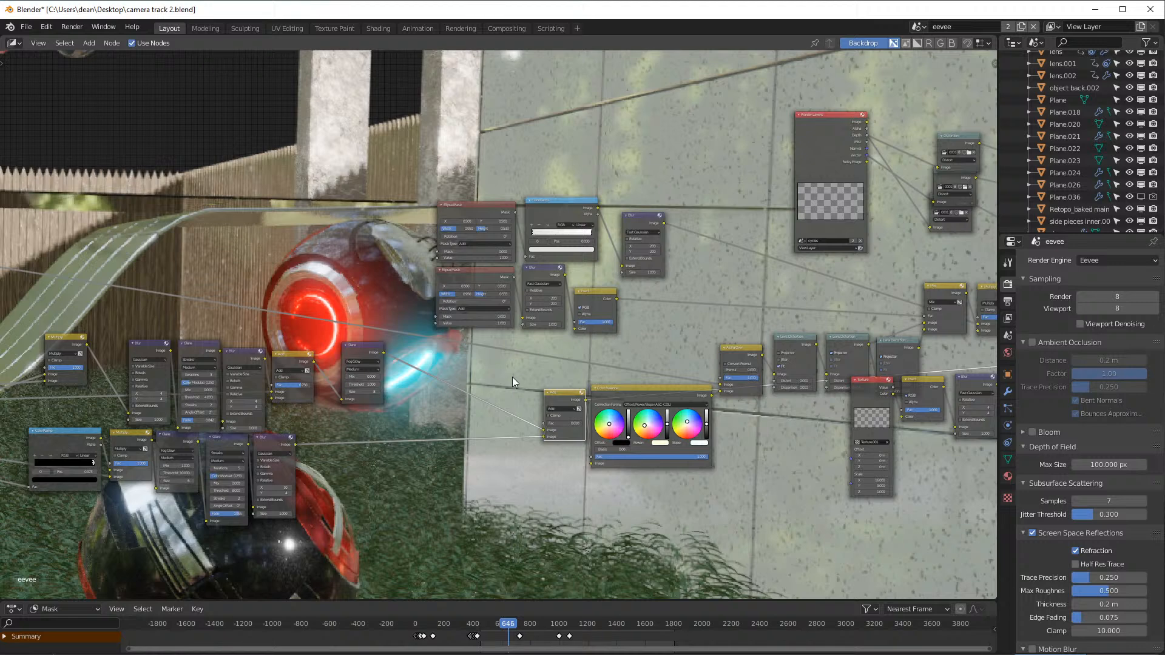
pyautogui.moveTo(512, 377); pyautogui.dragTo(571, 293, button='middle')
pyautogui.scroll(2, 574, 315)
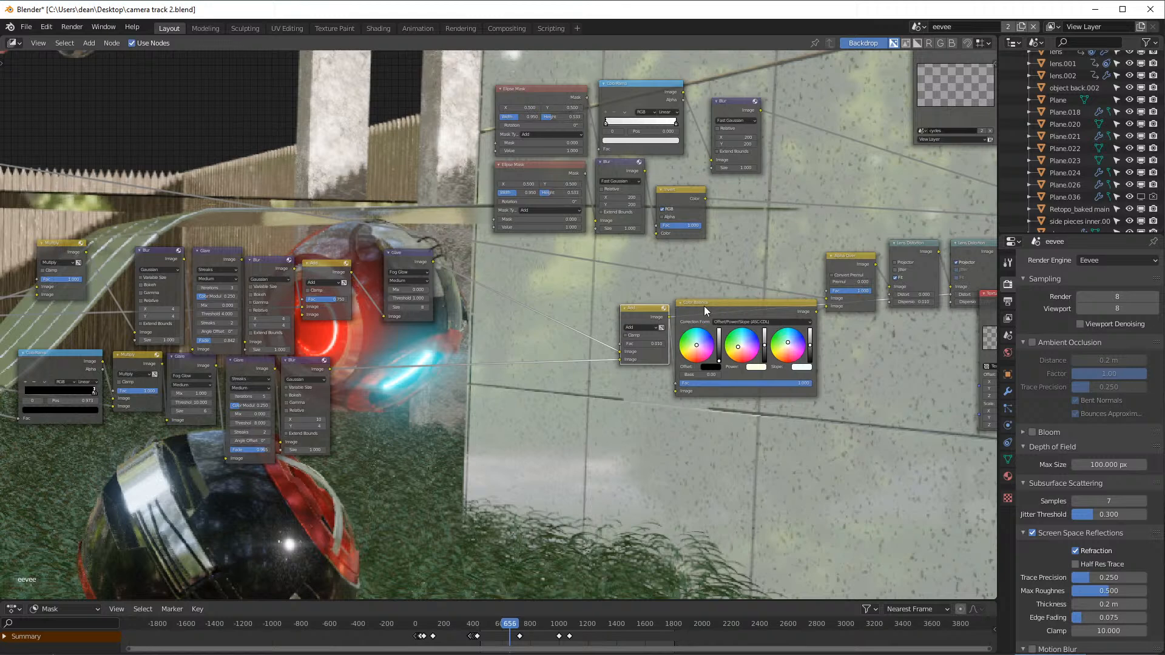
pyautogui.click(755, 313)
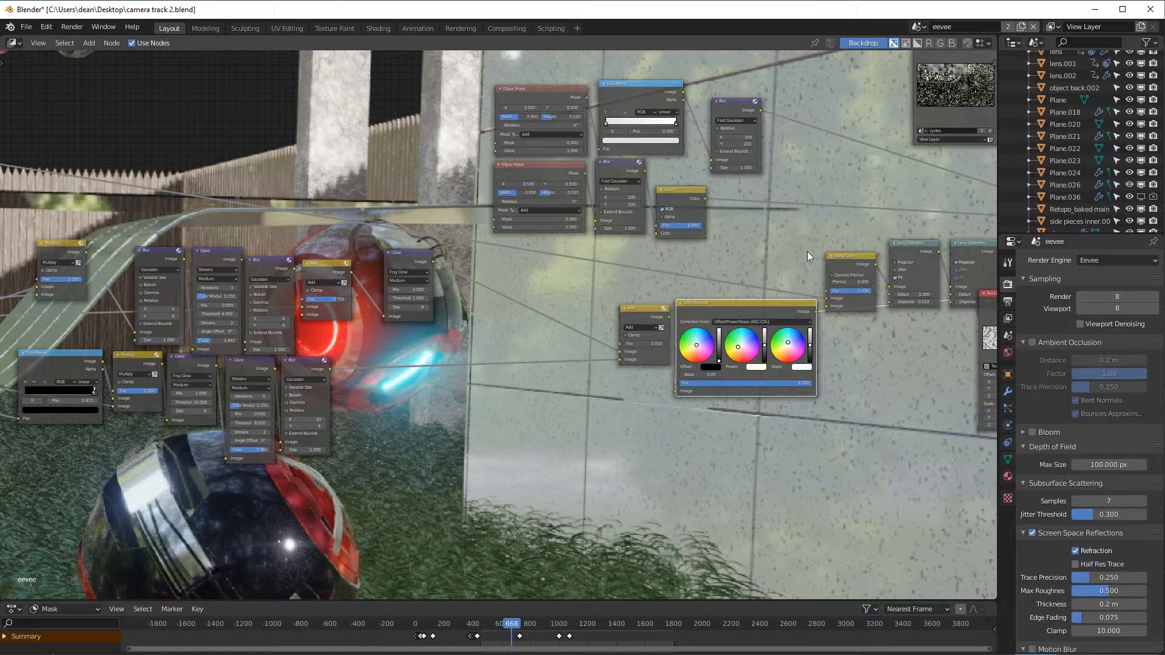
# - Survey the node tree around the Color Balance node and preview the Alpha Over node in the backdrop
pyautogui.scroll(-1, 807, 251)
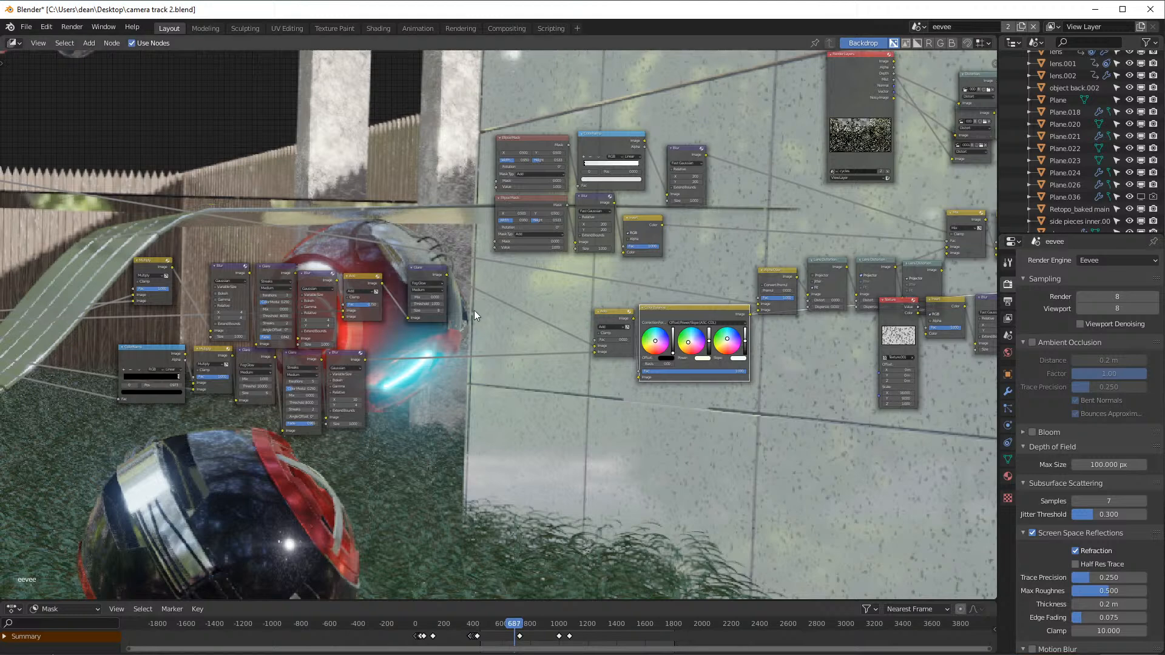
pyautogui.scroll(-3, 338, 278)
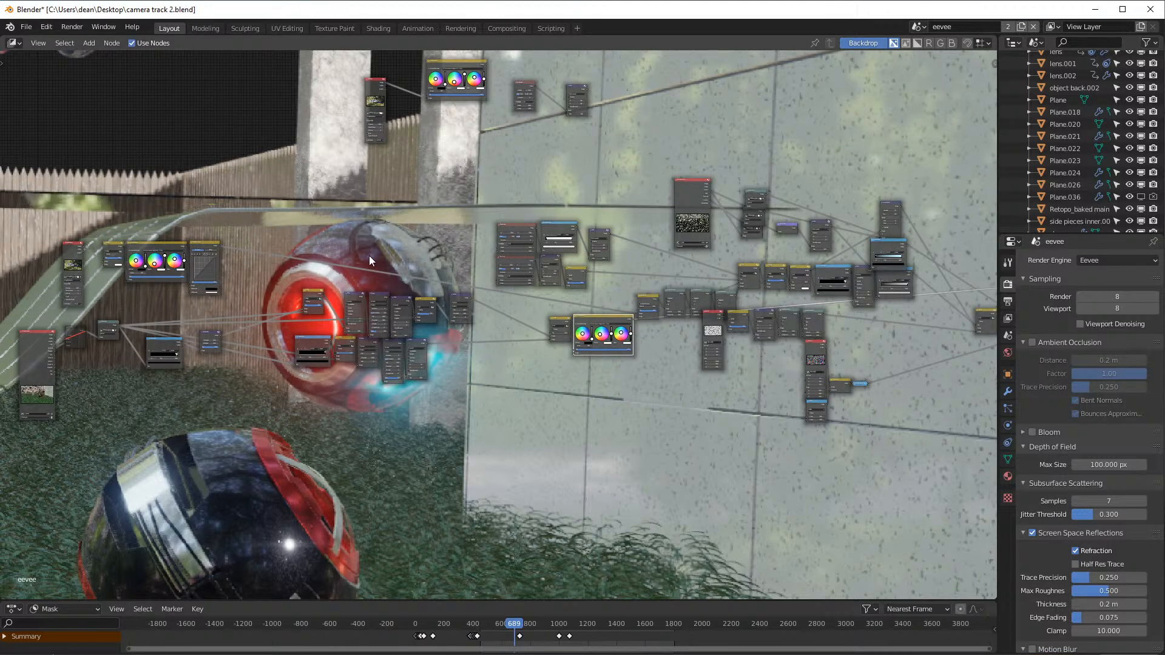
pyautogui.scroll(1, 344, 224)
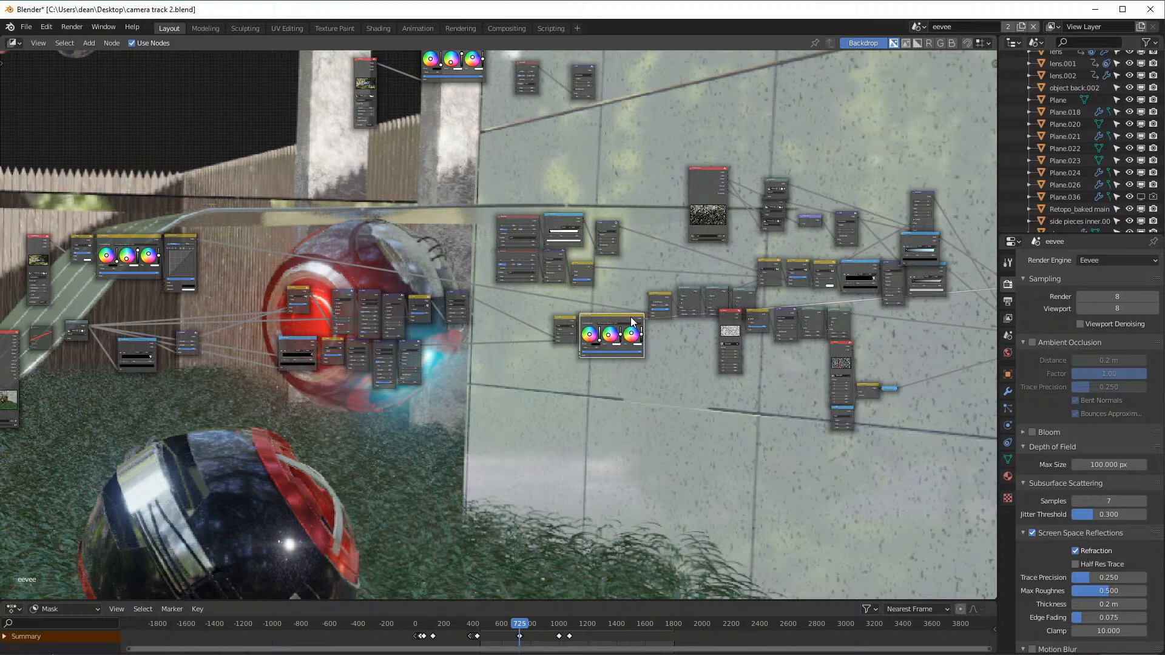
pyautogui.scroll(1, 640, 318)
pyautogui.scroll(2, 665, 322)
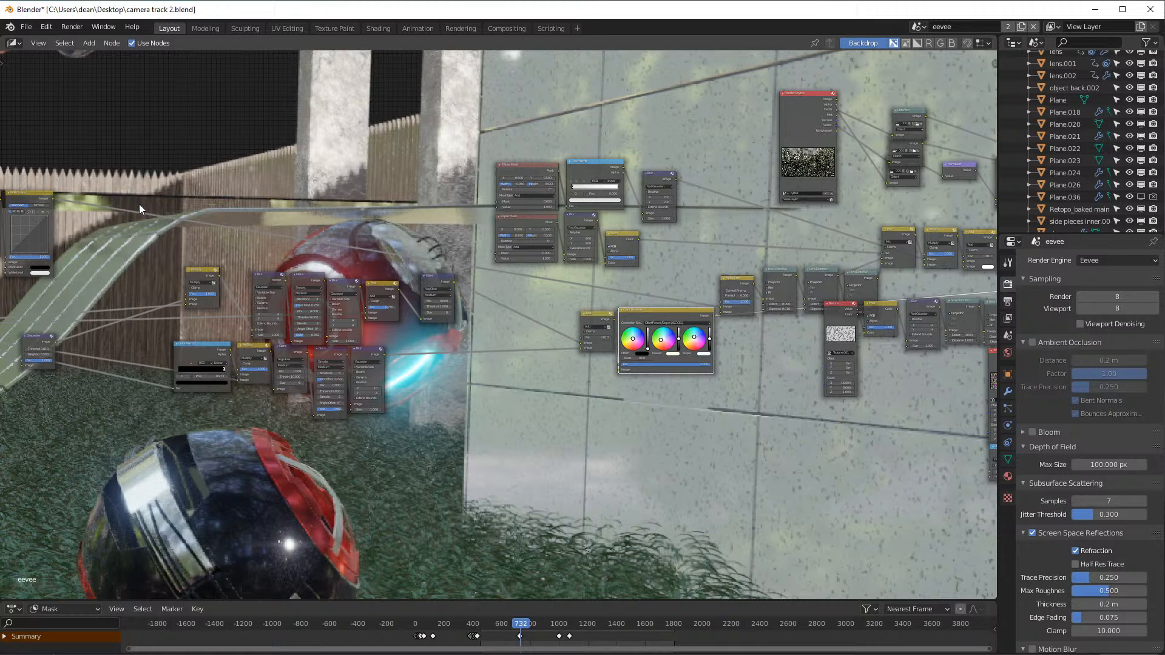
pyautogui.scroll(-2, 140, 205)
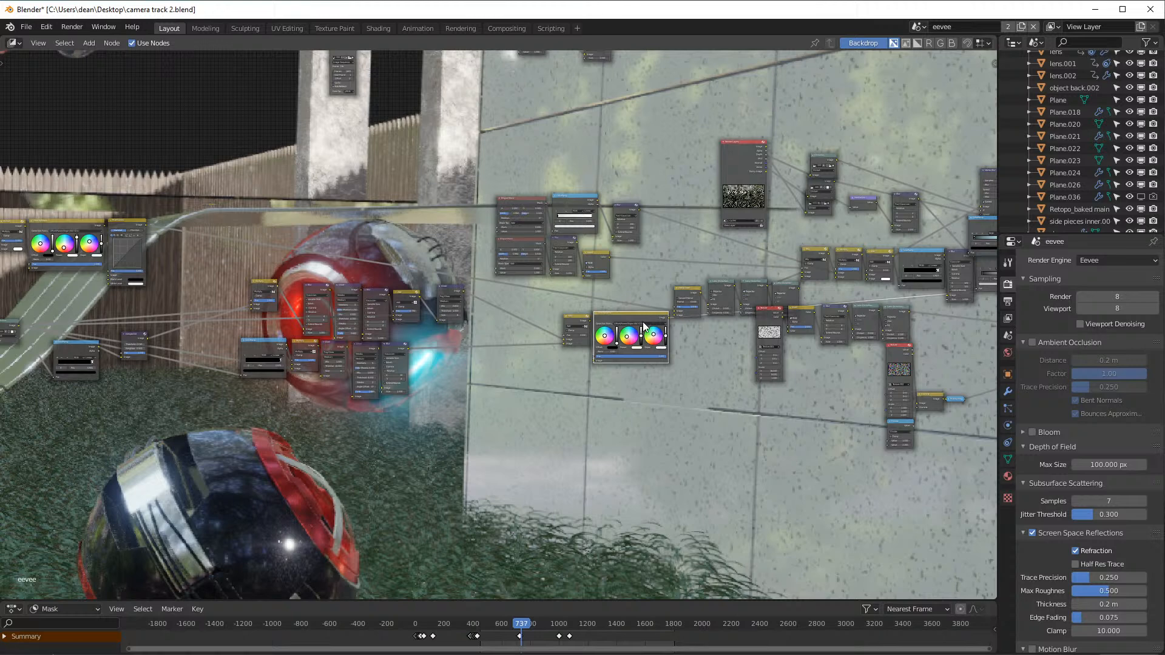
pyautogui.click(694, 296)
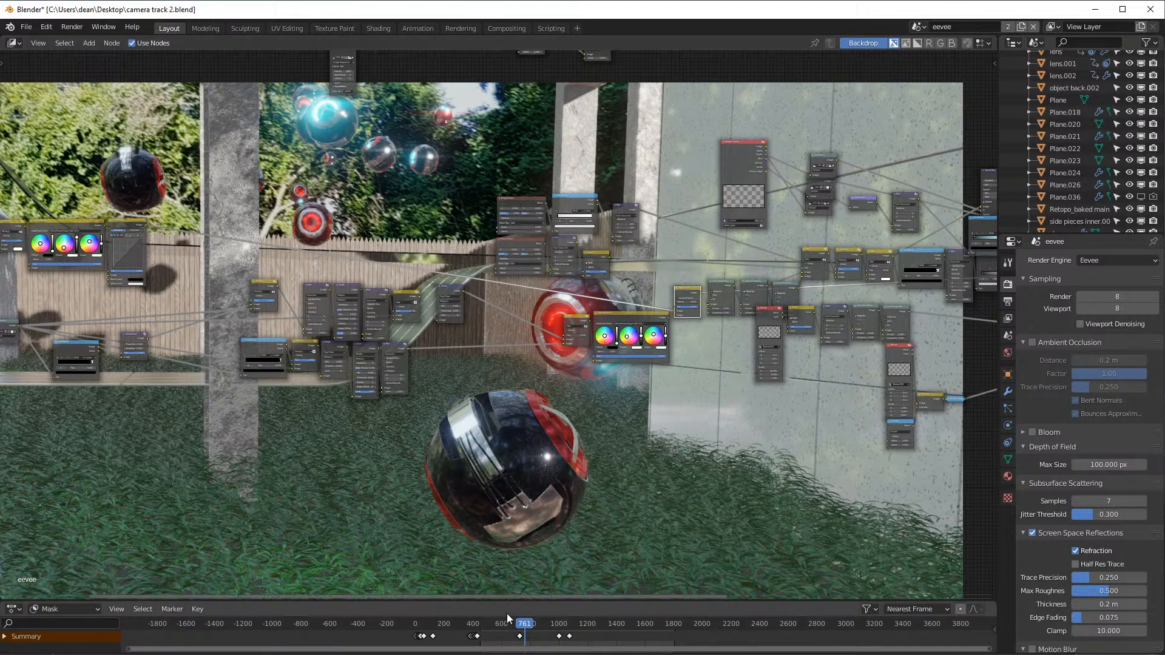
# - Show the scene's output properties to check the resolution, frame range and file format
pyautogui.click(1099, 260)
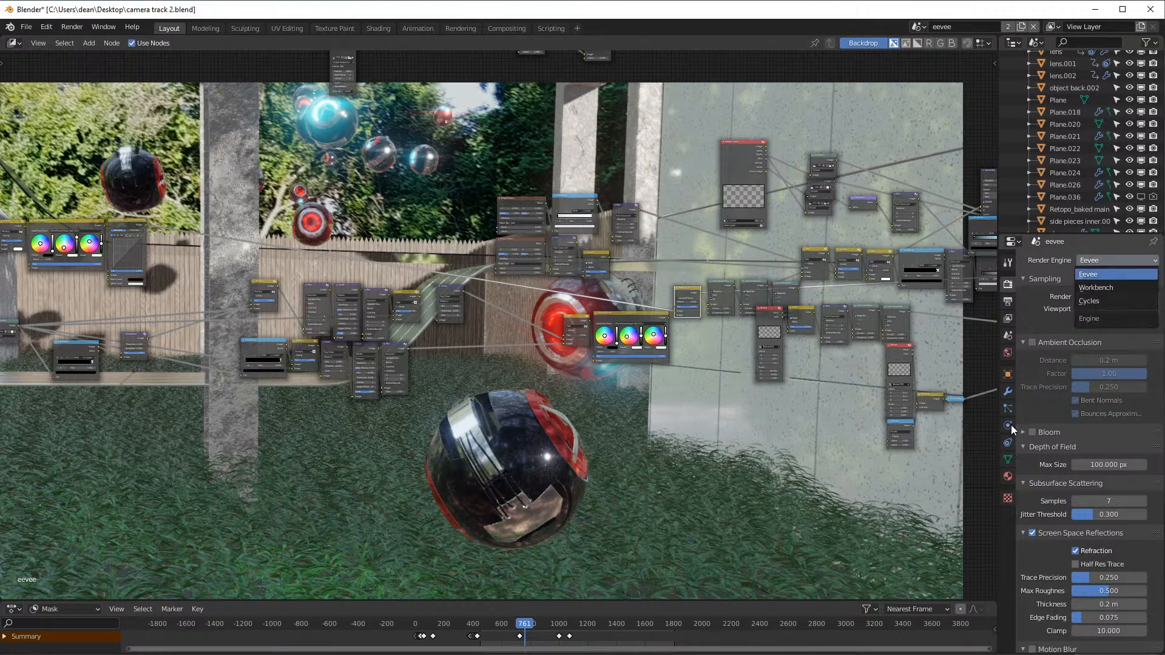
pyautogui.scroll(-3, 1061, 398)
pyautogui.click(1009, 302)
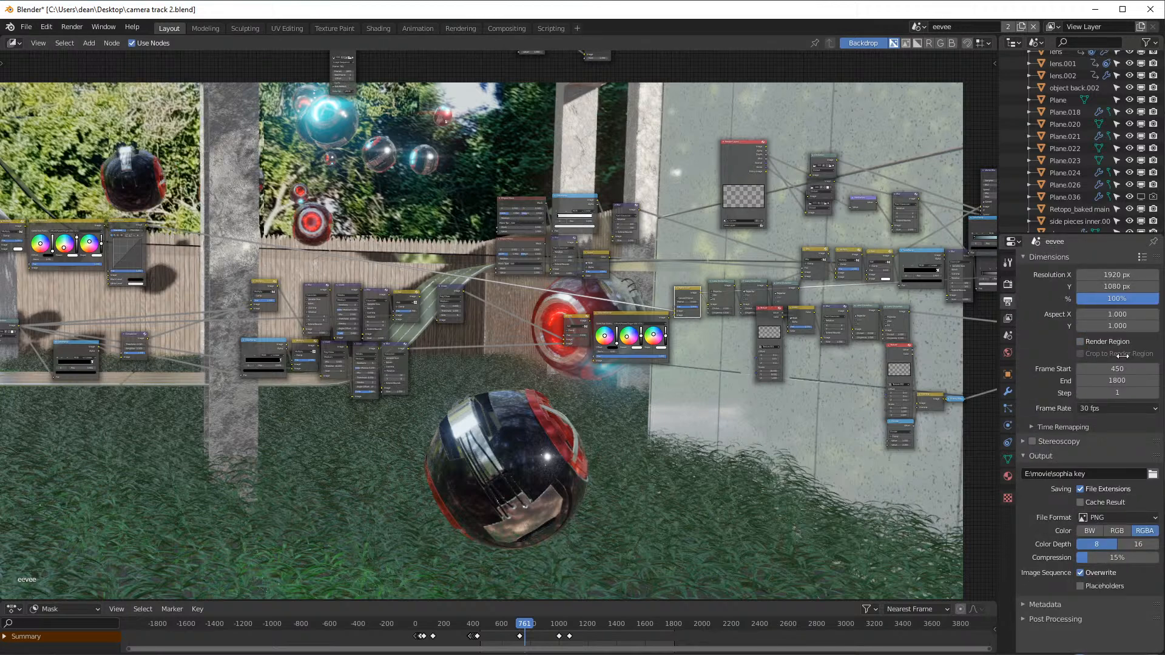
# - Set the current frame to 450 on the timeline, matching the scene's start frame
pyautogui.scroll(-3, 572, 615)
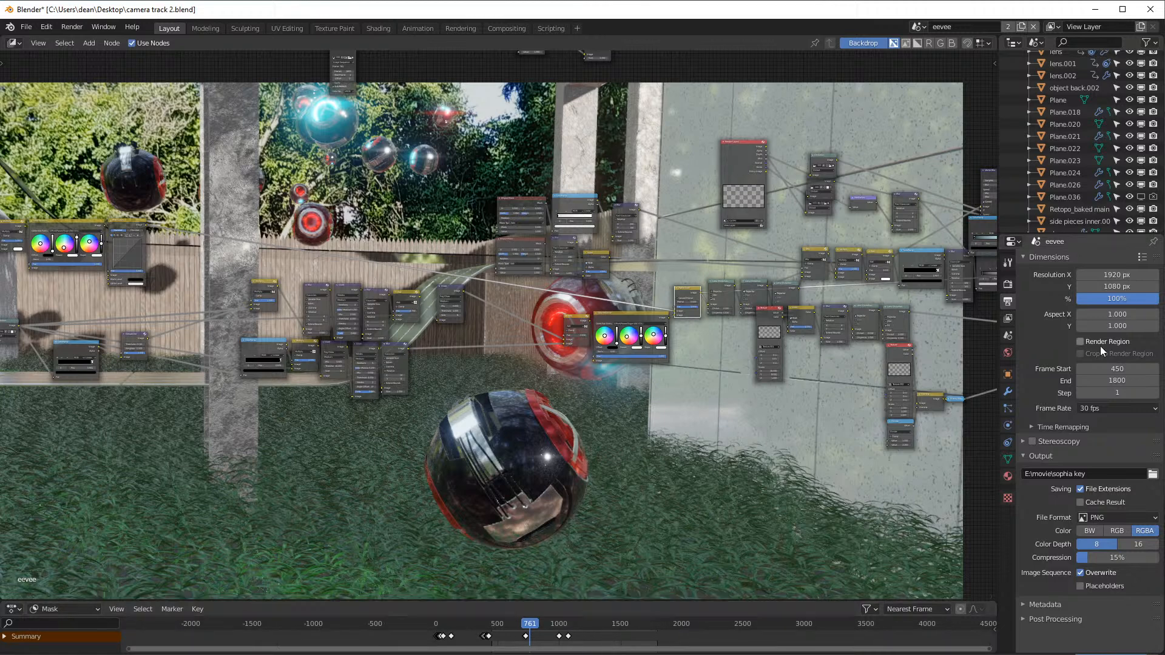
pyautogui.click(484, 626)
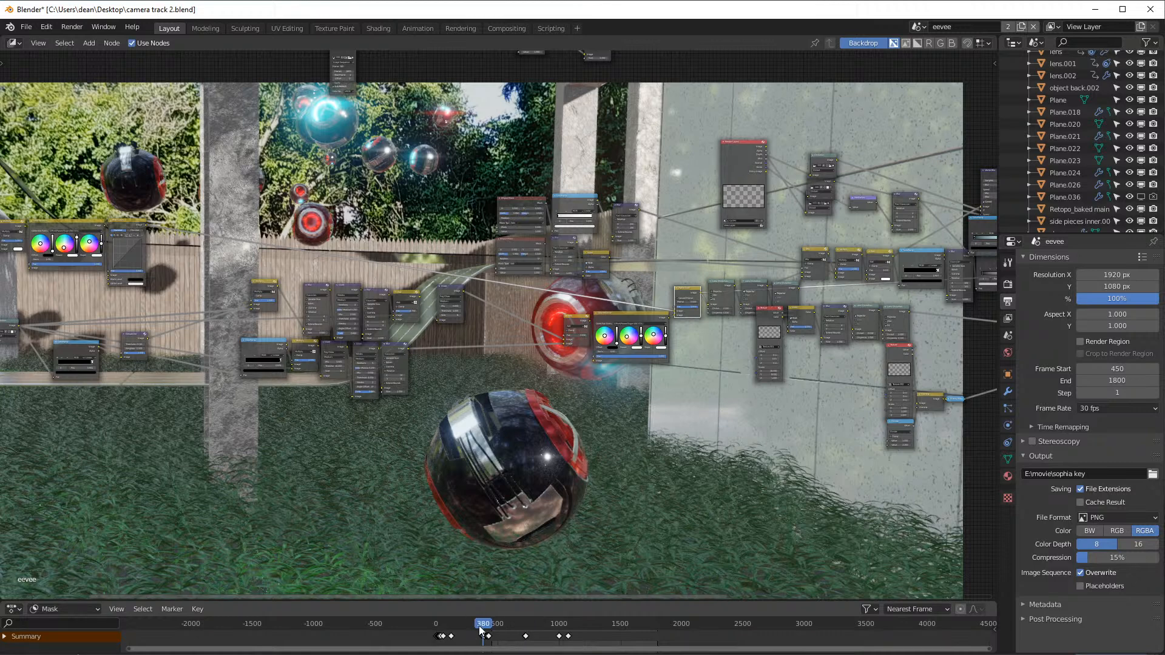
pyautogui.moveTo(487, 631); pyautogui.dragTo(492, 631)
pyautogui.press('Left')
pyautogui.press('Left')
pyautogui.press('Left')
pyautogui.press('Left')
pyautogui.press('Left')
pyautogui.press('Left')
pyautogui.press('Left')
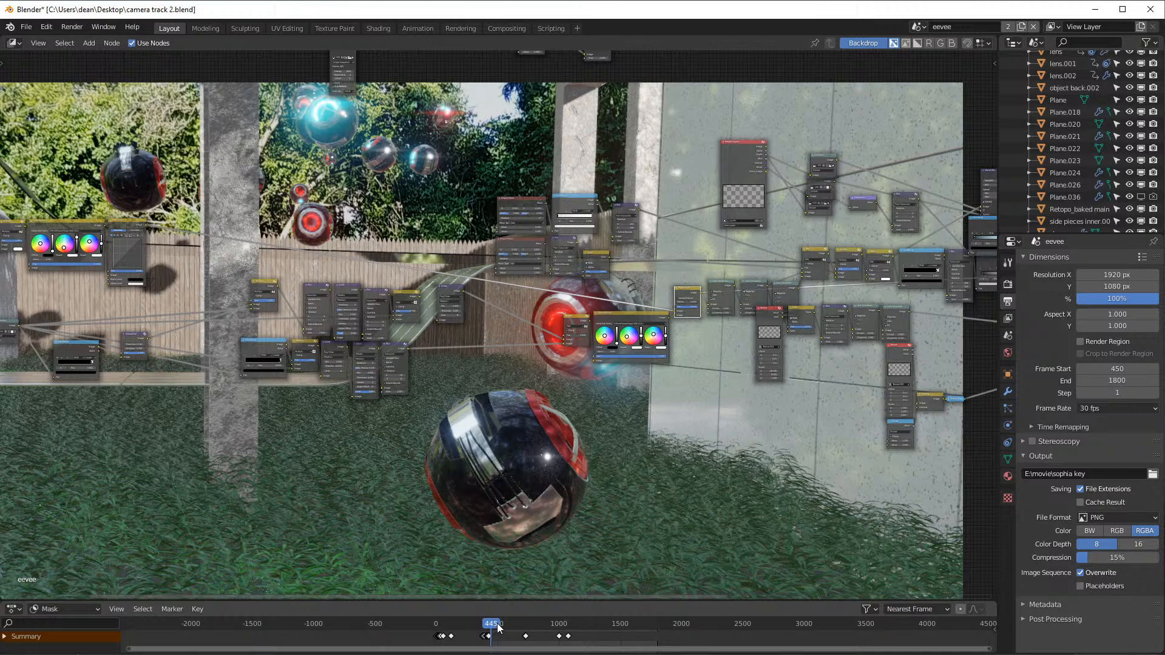
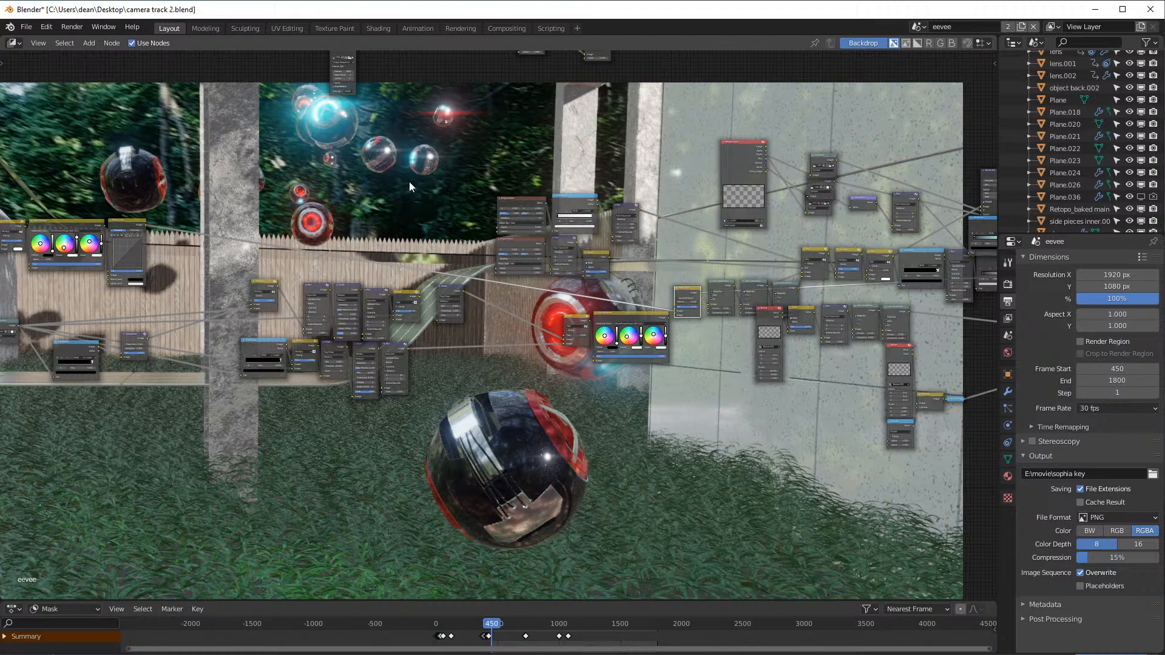
# - Resize and recentre the backdrop to examine the composite of frame 450 from the building to the wall
pyautogui.hotkey('alt', 'v')
pyautogui.hotkey('alt', 'v')
pyautogui.hotkey('alt', 'v')
pyautogui.press('v')
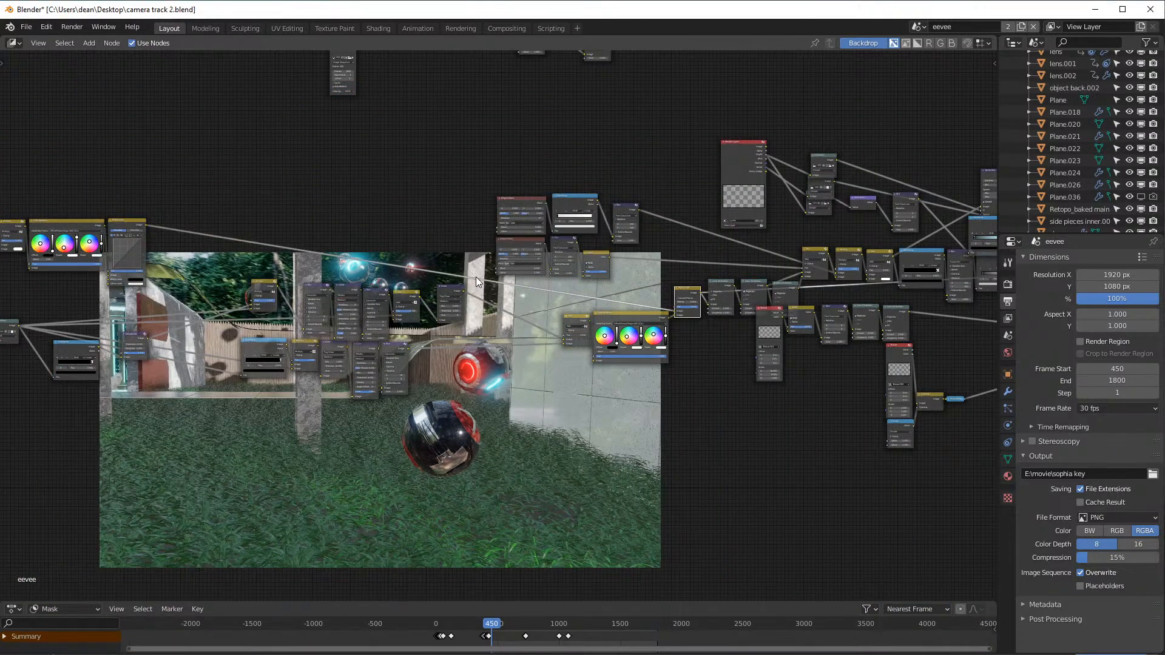
pyautogui.hotkey('alt', 'v')
pyautogui.hotkey('alt', 'v')
pyautogui.hotkey('alt', 'v')
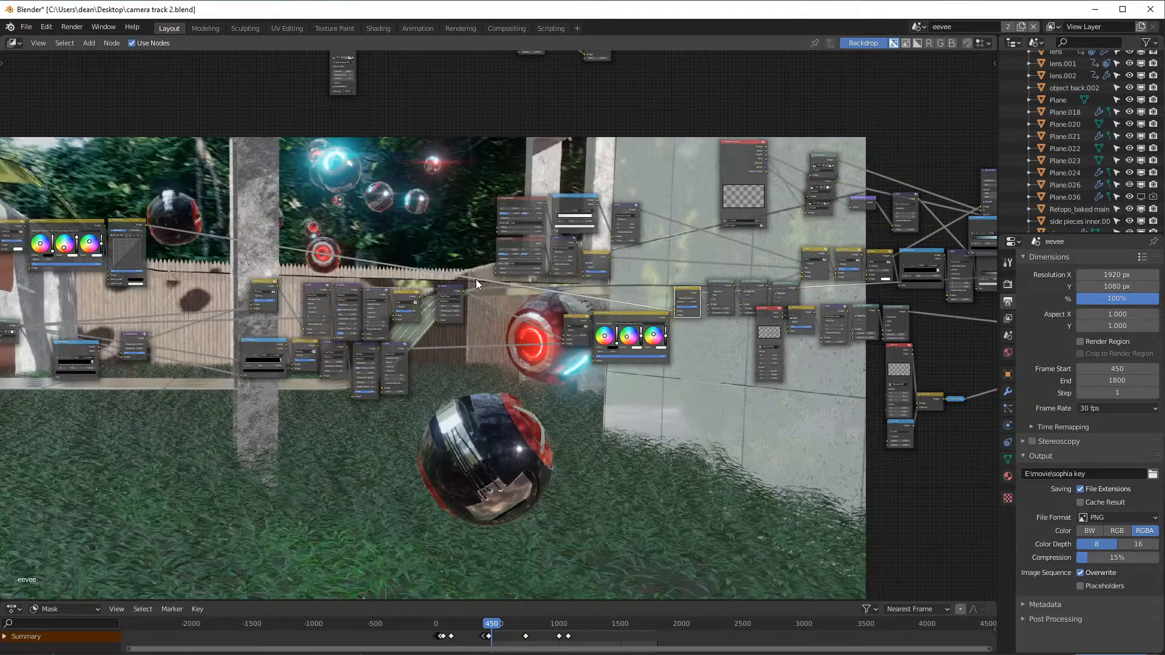
pyautogui.keyDown('alt'); pyautogui.moveTo(616, 447); pyautogui.dragTo(625, 420, button='middle'); pyautogui.keyUp('alt')
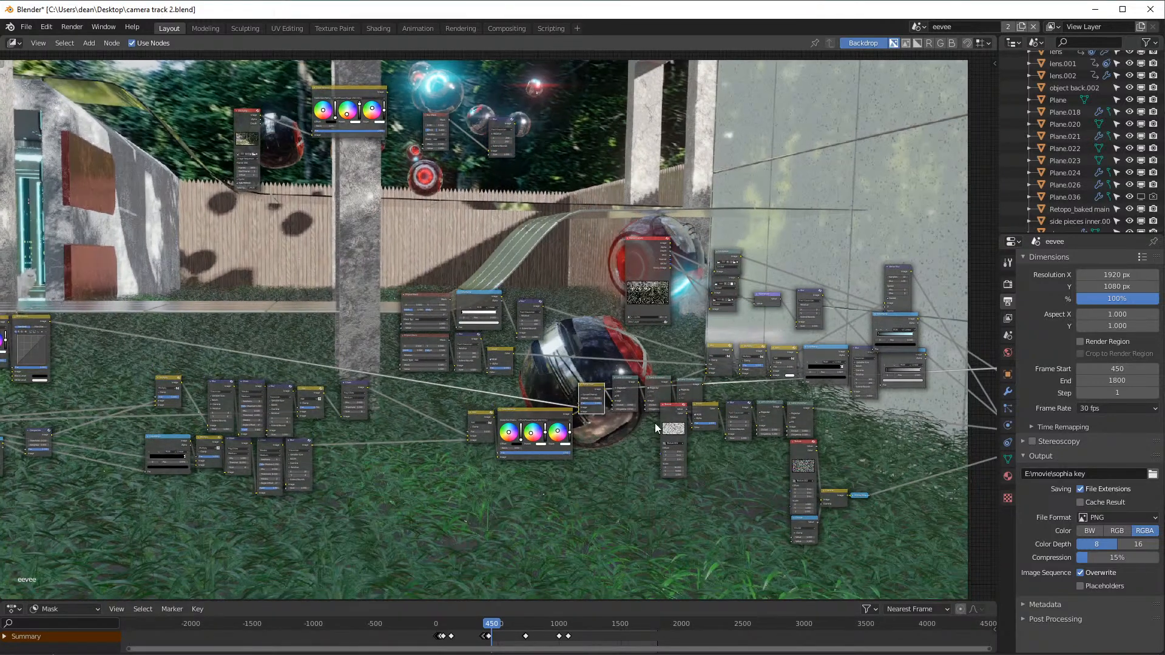
# - Follow the nodes after Alpha Over through the surrounding tree and preview the third Lens Distortion node
pyautogui.scroll(3, 585, 294)
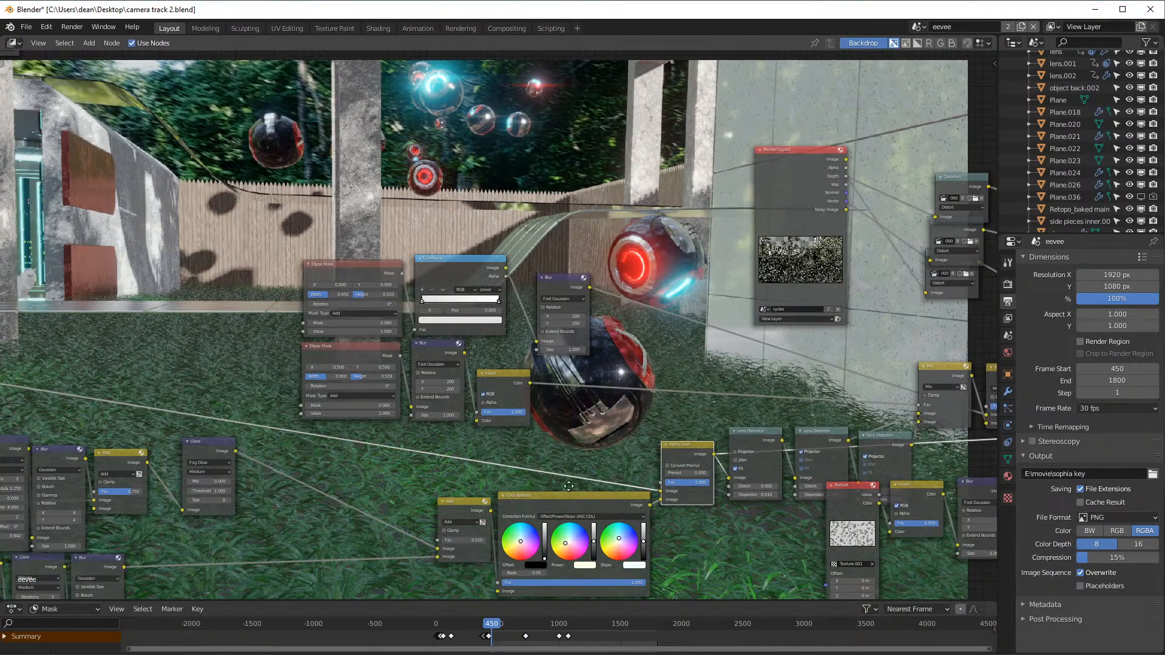
pyautogui.moveTo(549, 492); pyautogui.dragTo(739, 394, button='middle')
pyautogui.moveTo(803, 352); pyautogui.dragTo(926, 394, button='middle')
pyautogui.scroll(-5, 365, 358)
pyautogui.moveTo(323, 319); pyautogui.dragTo(546, 332, button='middle')
pyautogui.moveTo(479, 303); pyautogui.dragTo(442, 341, button='middle')
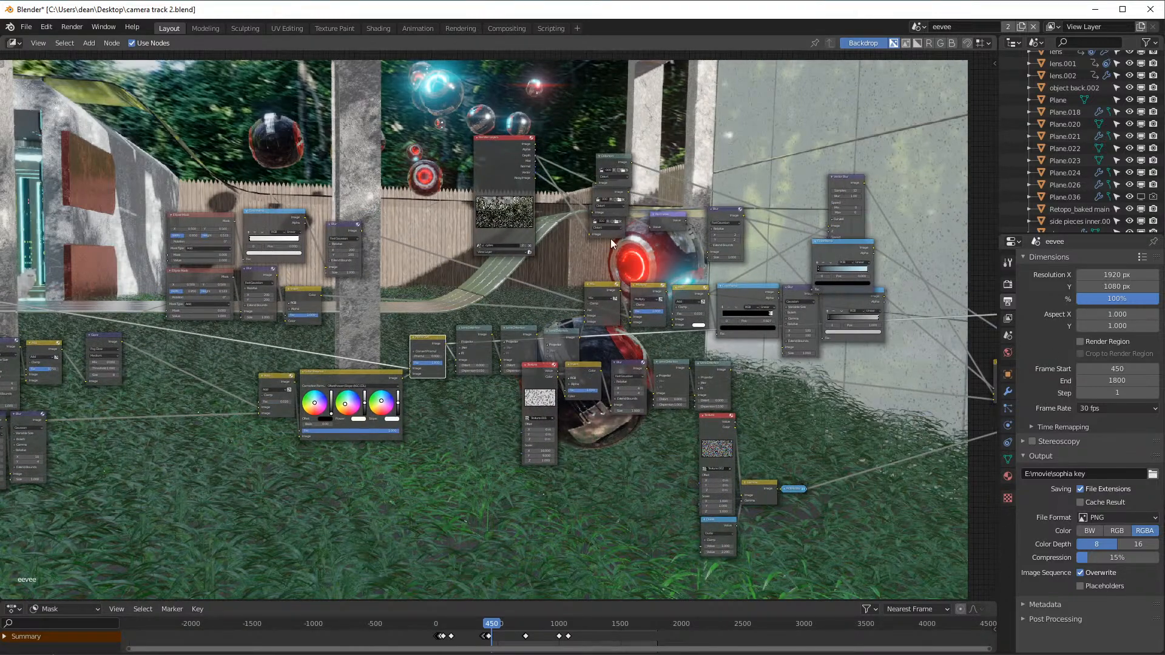
pyautogui.moveTo(840, 85); pyautogui.dragTo(732, 176, button='middle')
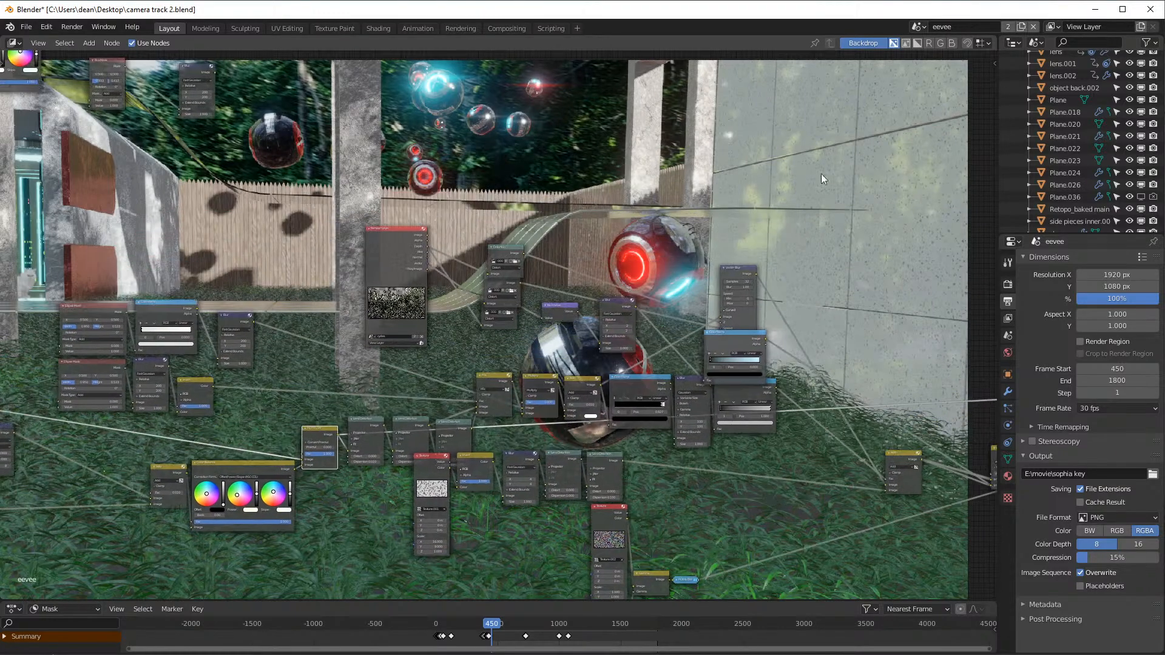
pyautogui.scroll(2, 464, 414)
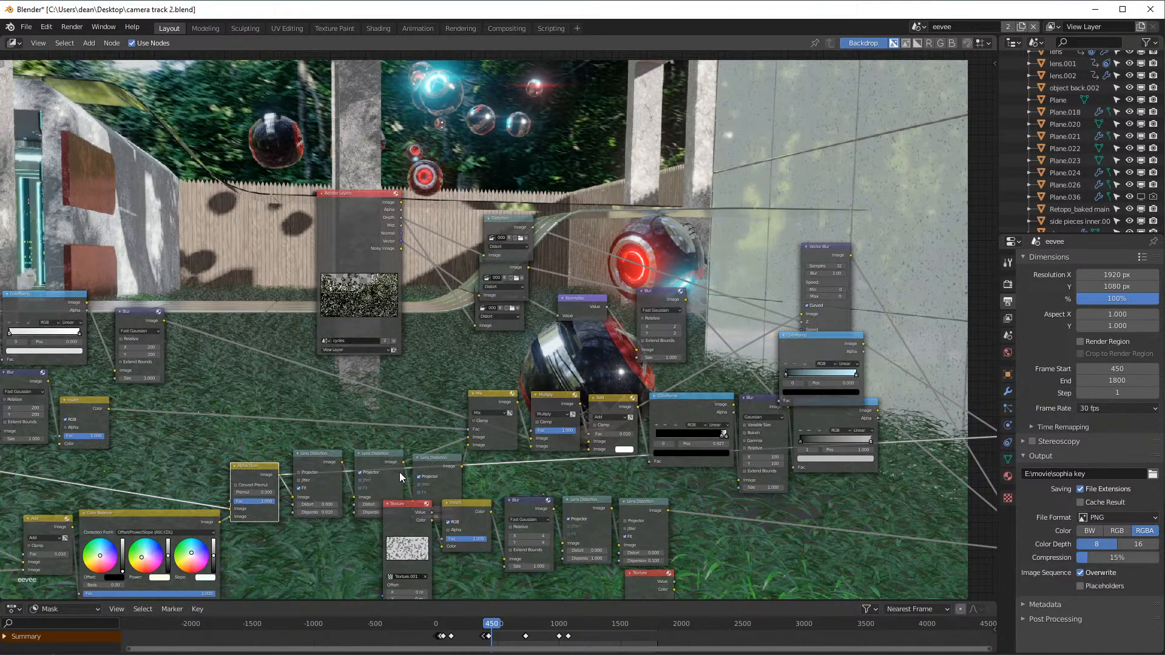
pyautogui.moveTo(436, 466); pyautogui.dragTo(465, 426, button='middle')
pyautogui.click(476, 429)
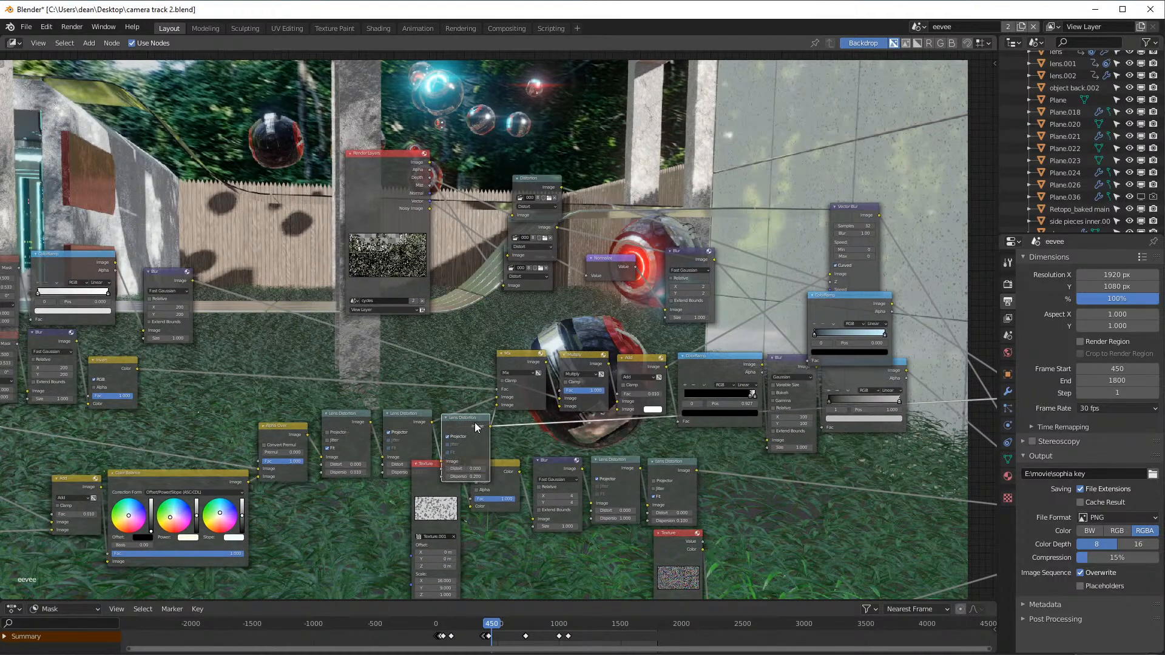
pyautogui.moveTo(487, 353); pyautogui.dragTo(754, 315, button='middle')
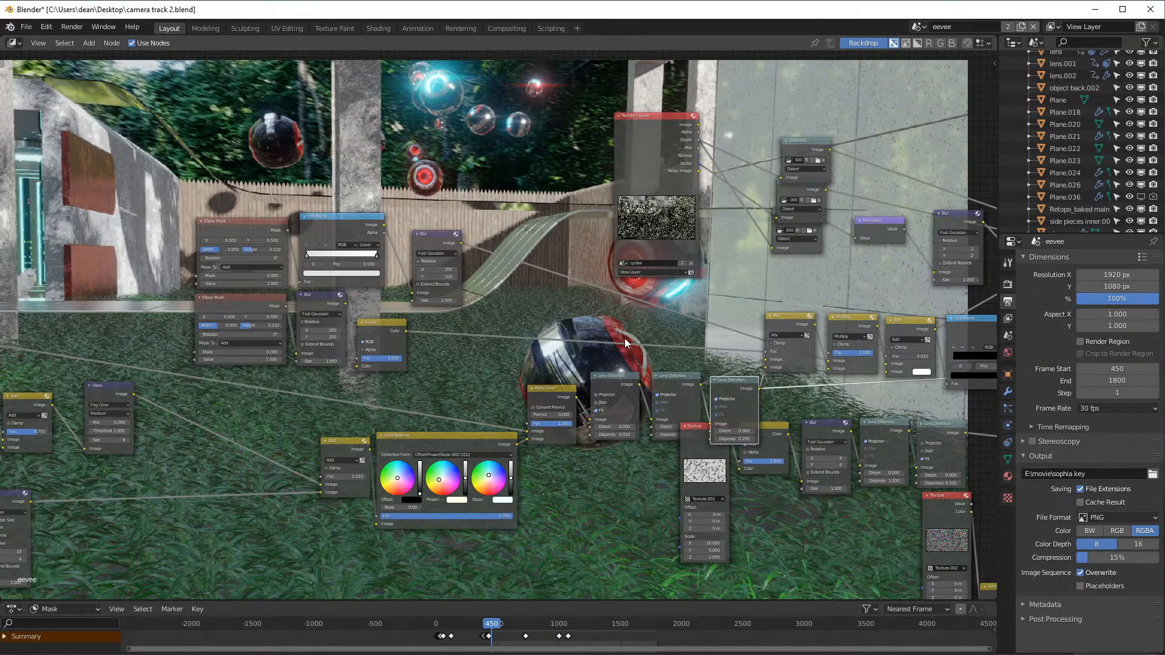
# - Preview the Mix node after the third Lens Distortion node and examine the composite around it
pyautogui.click(789, 319)
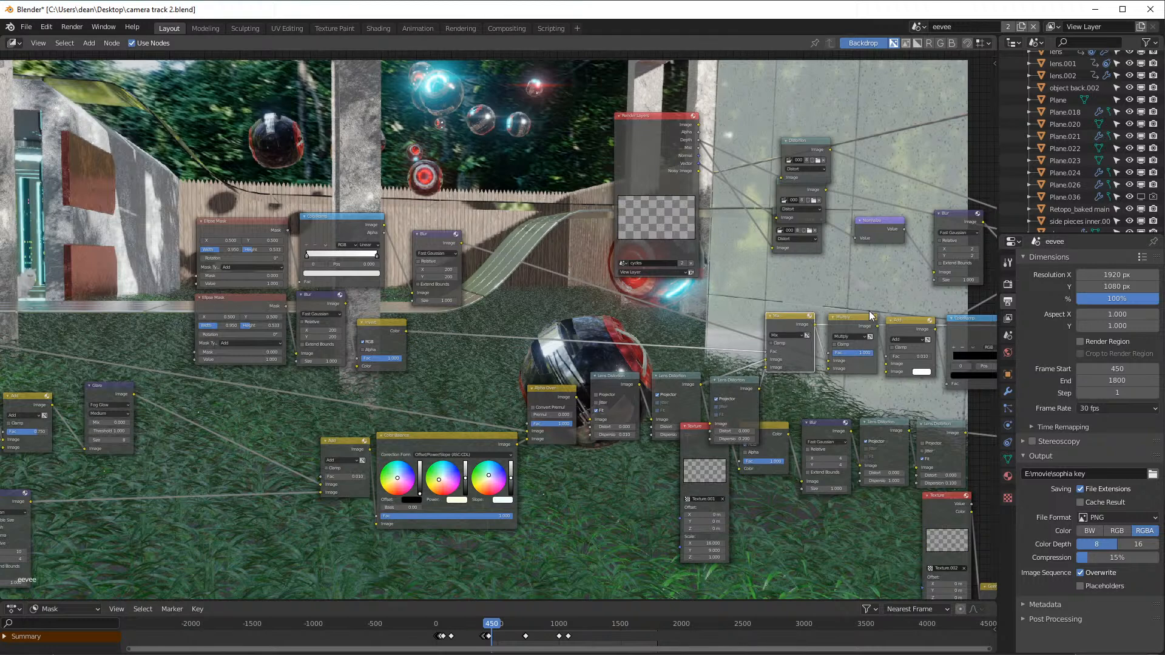
pyautogui.moveTo(857, 303); pyautogui.dragTo(781, 318, button='middle')
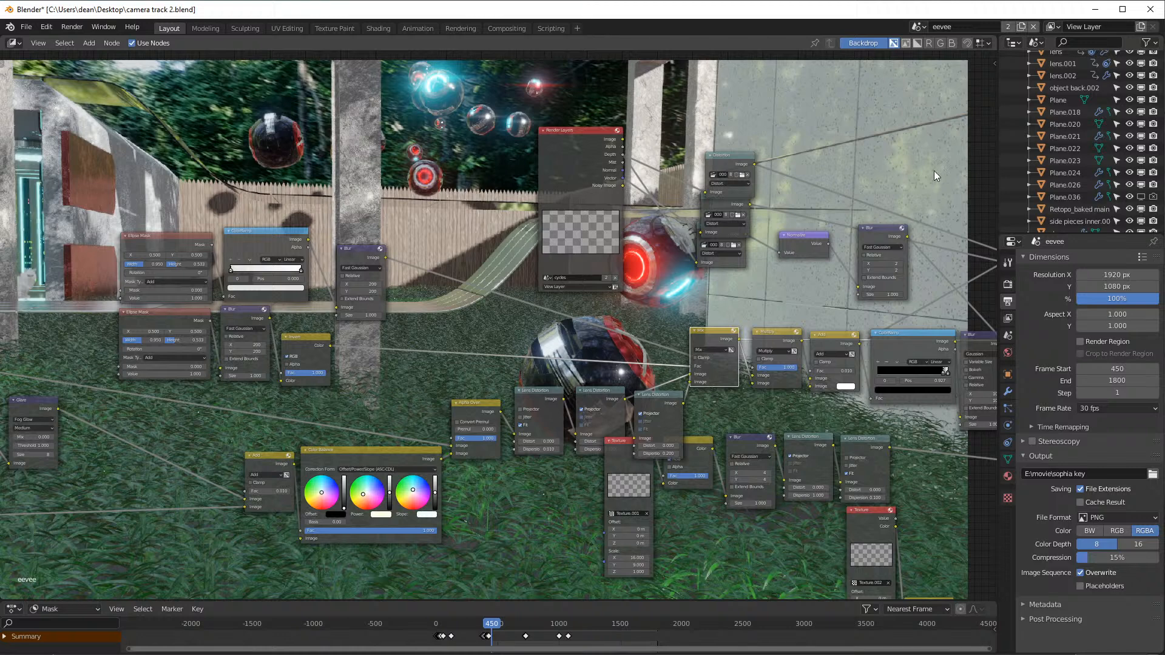
pyautogui.moveTo(926, 175); pyautogui.dragTo(841, 229, button='middle')
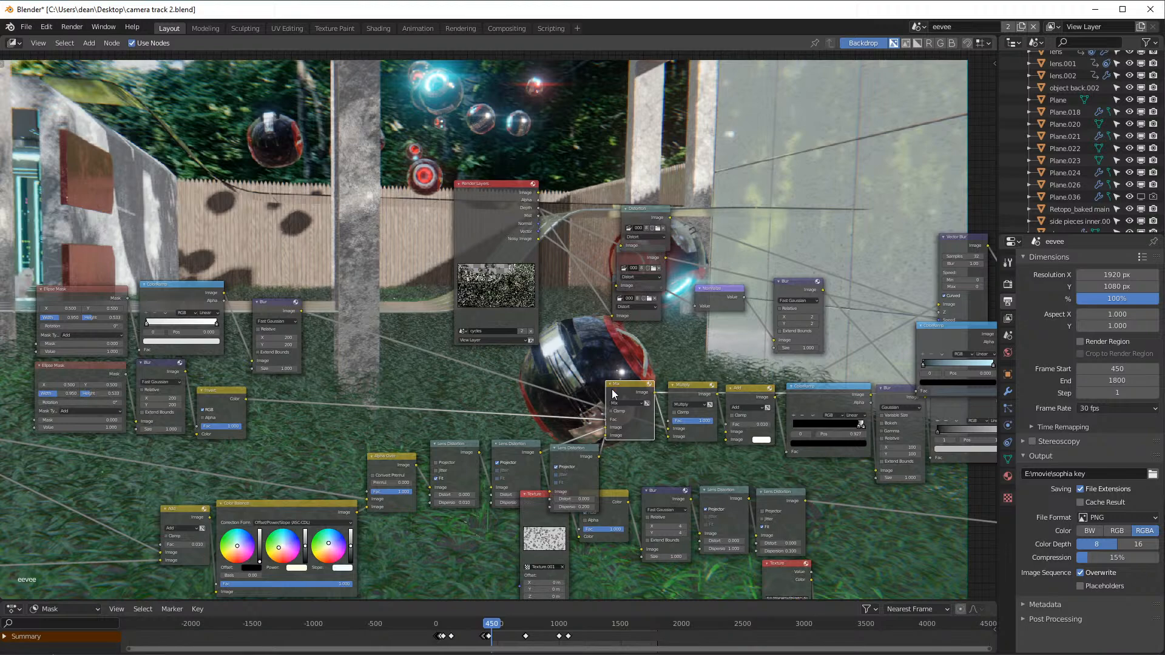
pyautogui.scroll(2, 210, 382)
pyautogui.moveTo(195, 377); pyautogui.dragTo(245, 304, button='middle')
pyautogui.scroll(1, 496, 328)
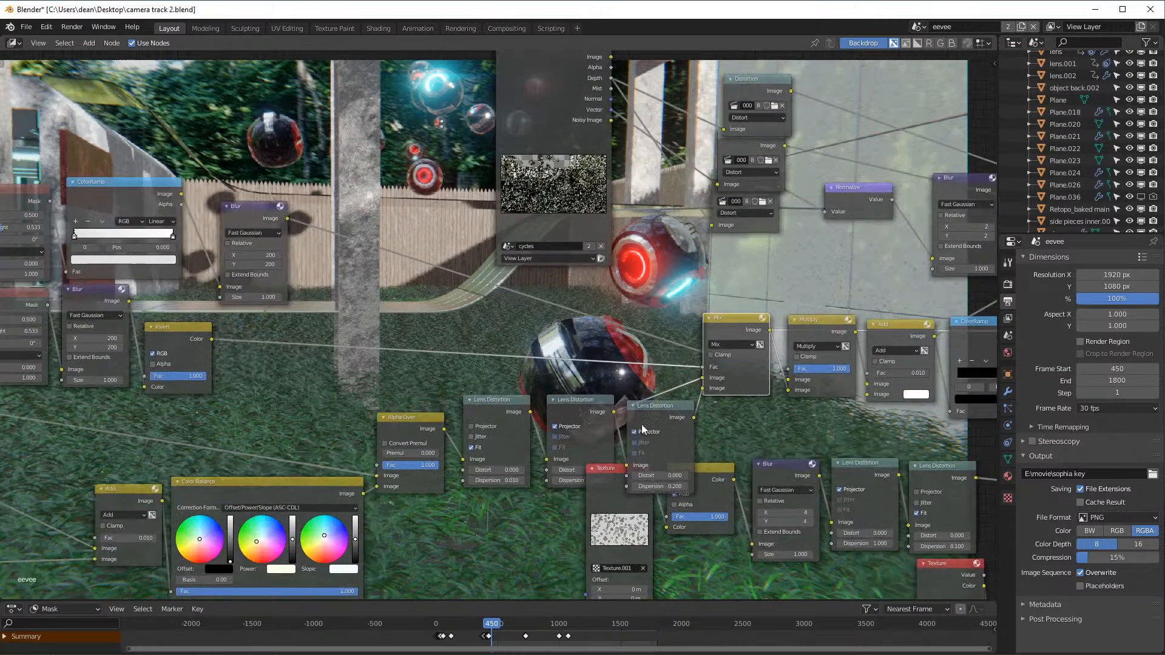
# - Set the third Lens Distortion node's Dispersion to 0.5 and examine the fringing in the composite
pyautogui.click(672, 424)
pyautogui.click(684, 488)
pyautogui.write('0.2')
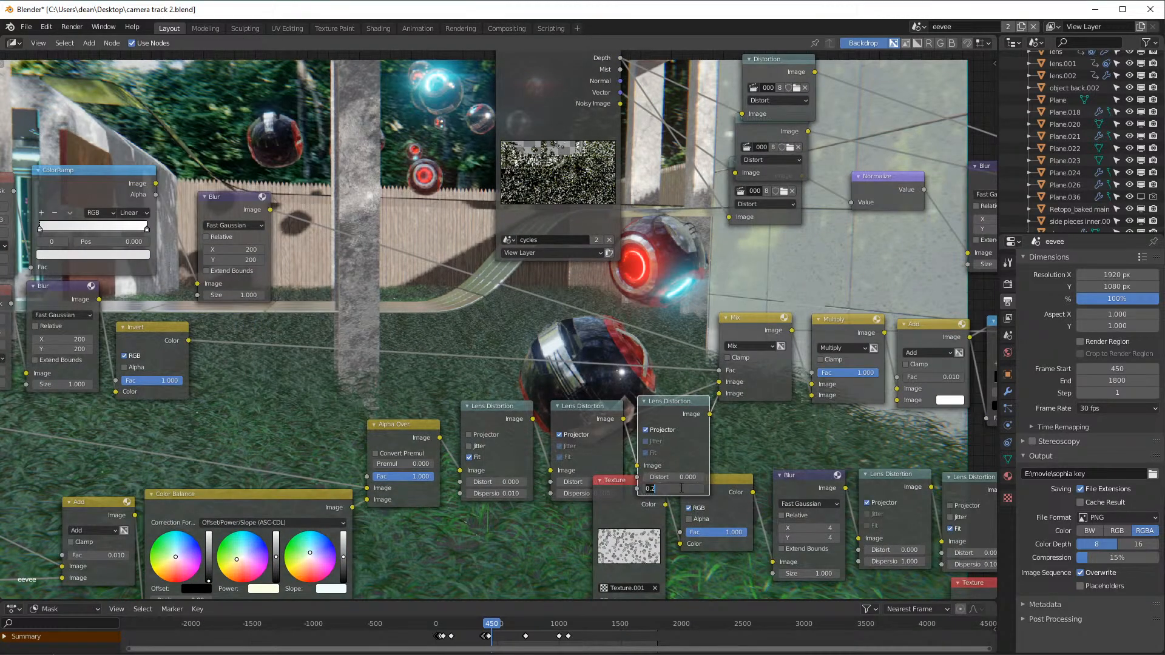
pyautogui.press('BackSpace')
pyautogui.press('BackSpace')
pyautogui.press('BackSpace')
pyautogui.write('0.5')
pyautogui.press('Return')
pyautogui.moveTo(811, 279); pyautogui.dragTo(721, 371, button='middle')
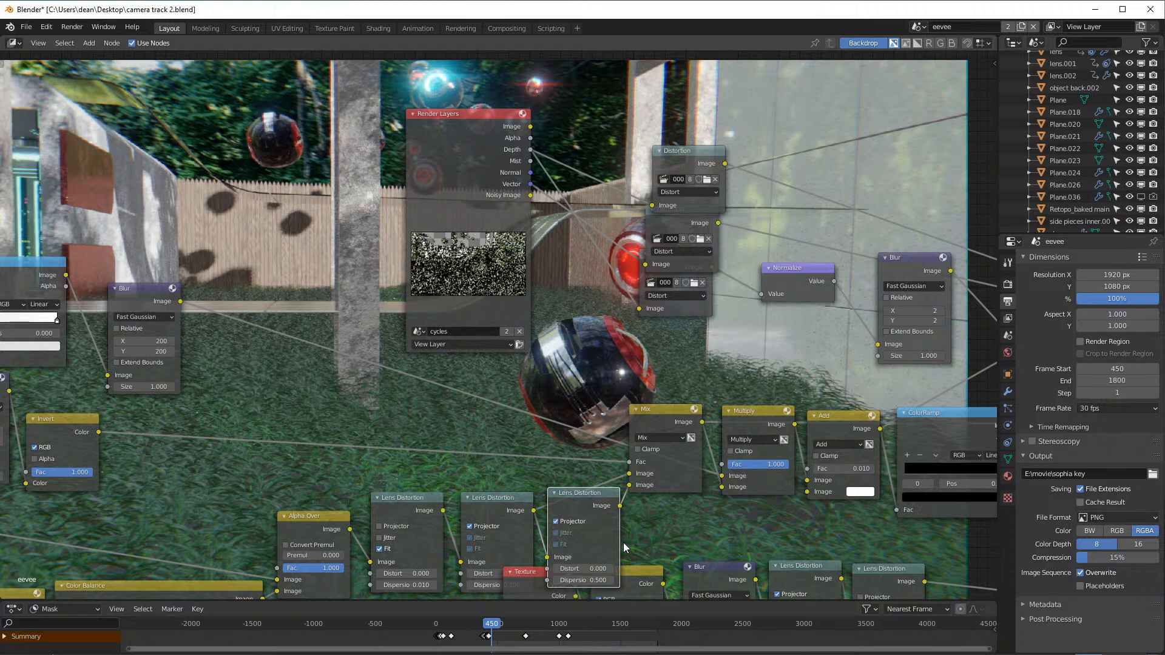
pyautogui.scroll(-1, 646, 497)
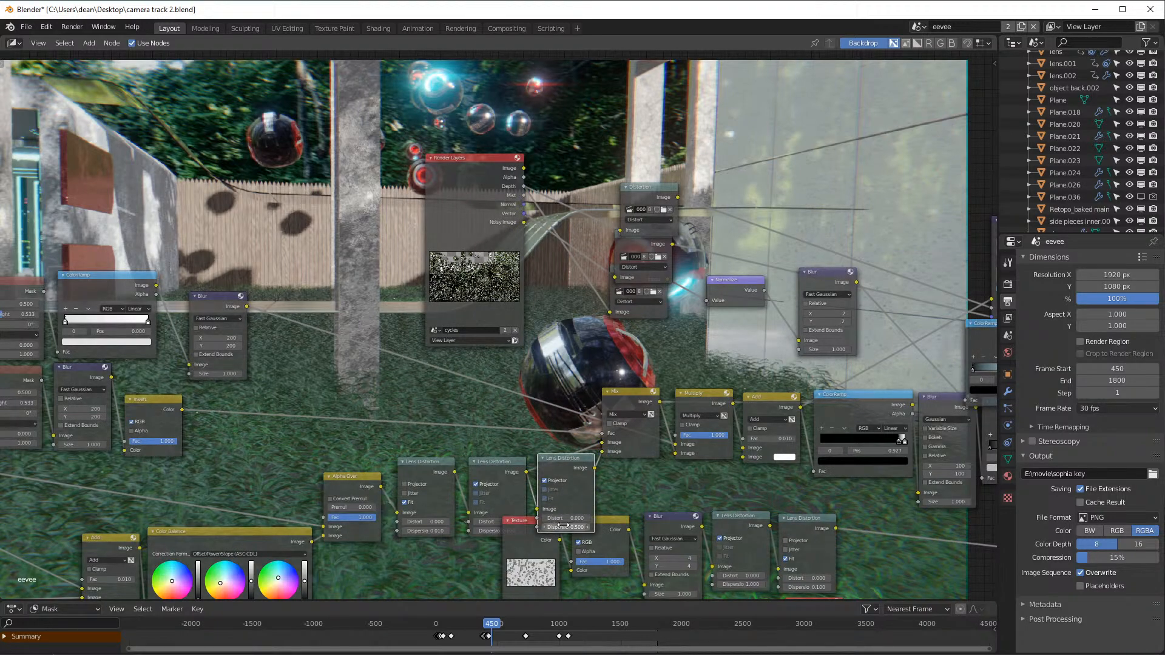
pyautogui.scroll(1, 614, 450)
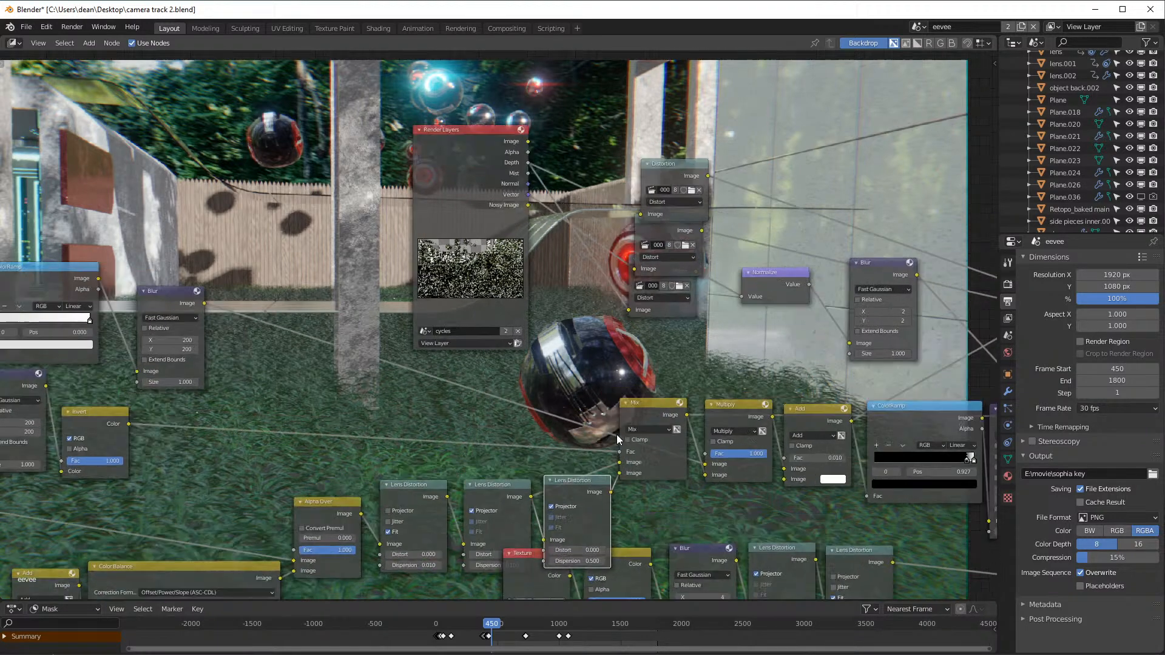
pyautogui.scroll(-1, 614, 450)
# - Preview the lower Ellipse Mask, its Blur and its Invert node in turn, with the backdrop shifted sideways
pyautogui.moveTo(366, 415); pyautogui.dragTo(474, 402, button='middle')
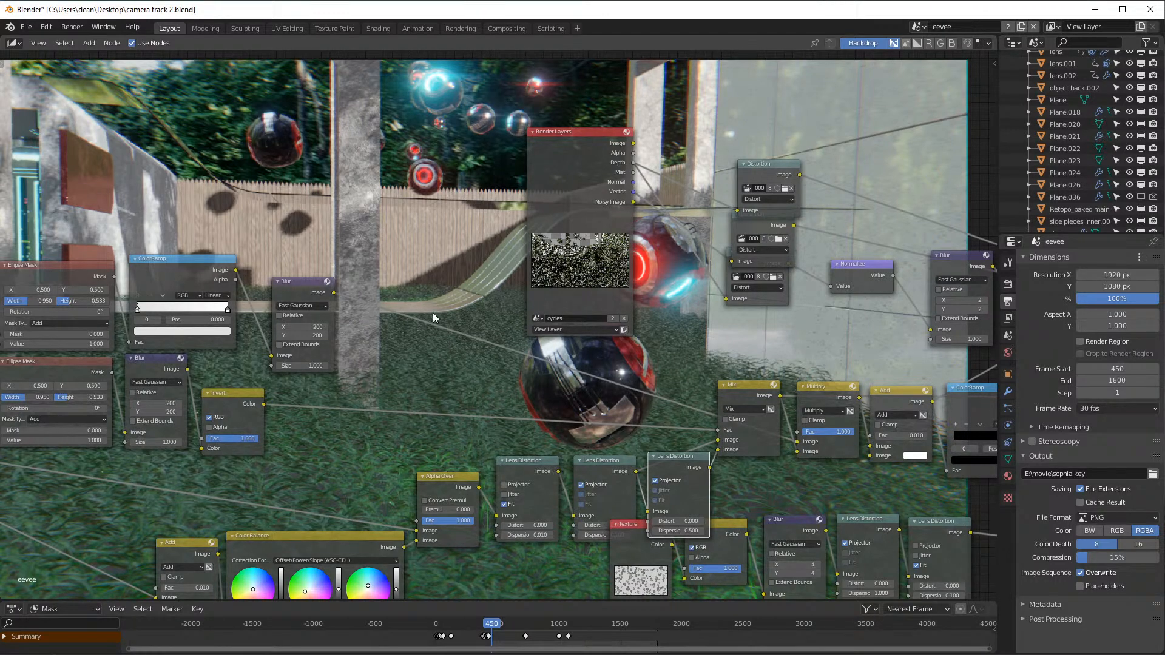
pyautogui.keyDown('alt'); pyautogui.moveTo(332, 205); pyautogui.dragTo(191, 208, button='middle'); pyautogui.keyUp('alt')
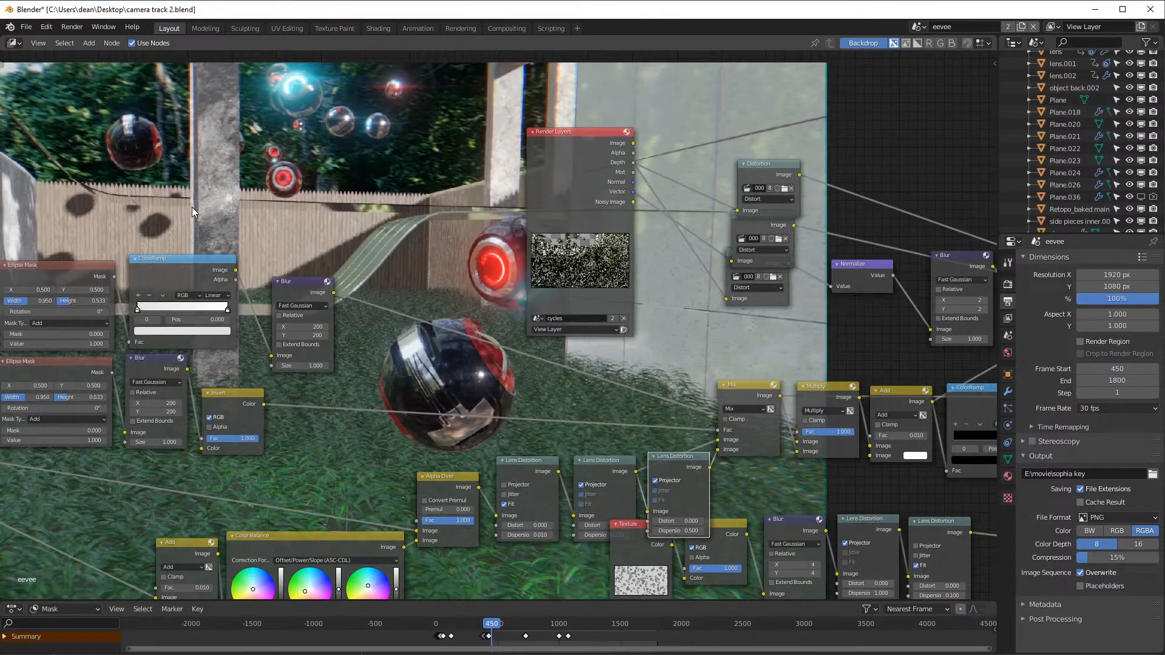
pyautogui.keyDown('ctrl'); pyautogui.keyDown('shift'); pyautogui.click(59, 369); pyautogui.keyUp('shift'); pyautogui.keyUp('ctrl')
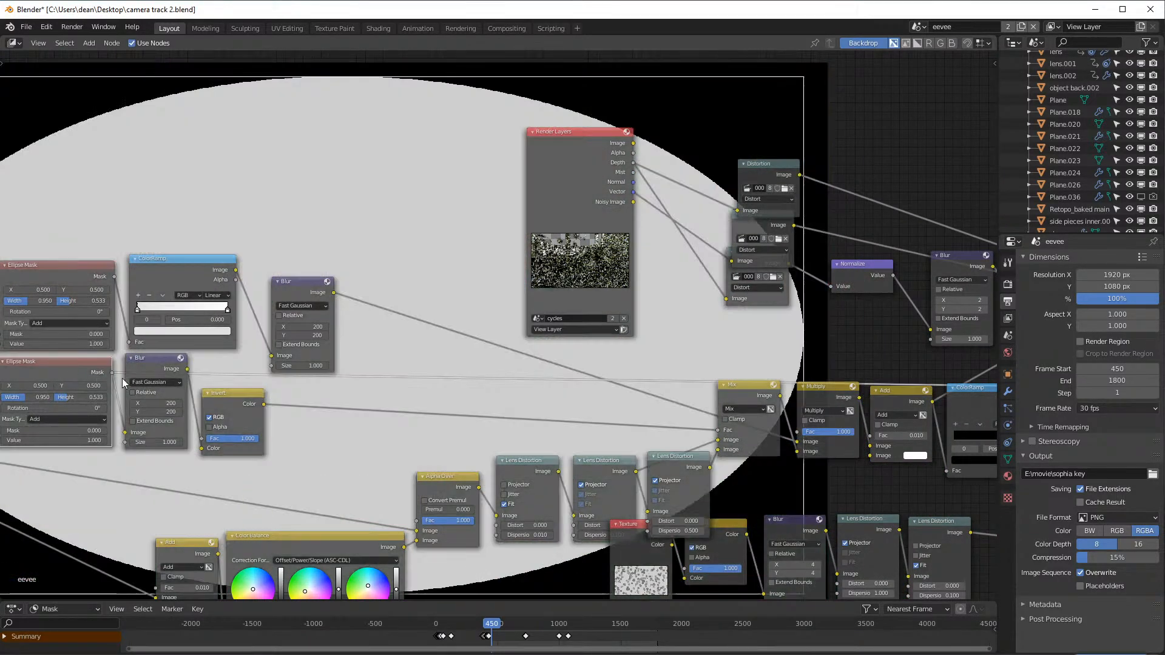
pyautogui.keyDown('ctrl'); pyautogui.keyDown('shift'); pyautogui.click(143, 366); pyautogui.keyUp('shift'); pyautogui.keyUp('ctrl')
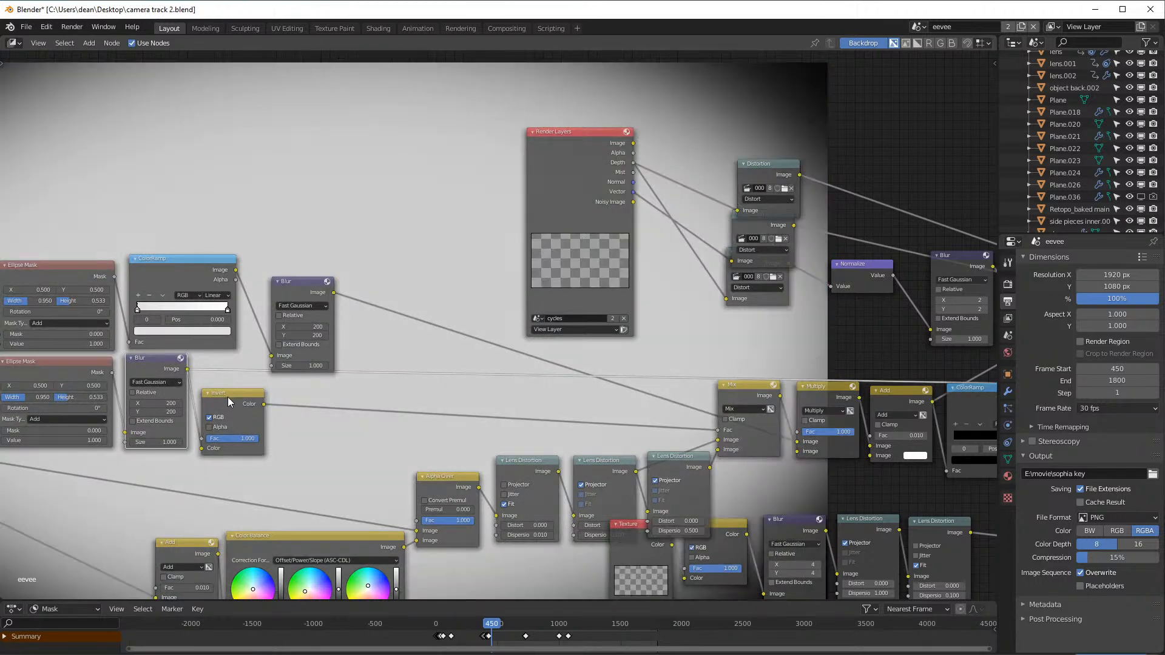
pyautogui.keyDown('ctrl'); pyautogui.keyDown('shift'); pyautogui.click(228, 395); pyautogui.keyUp('shift'); pyautogui.keyUp('ctrl')
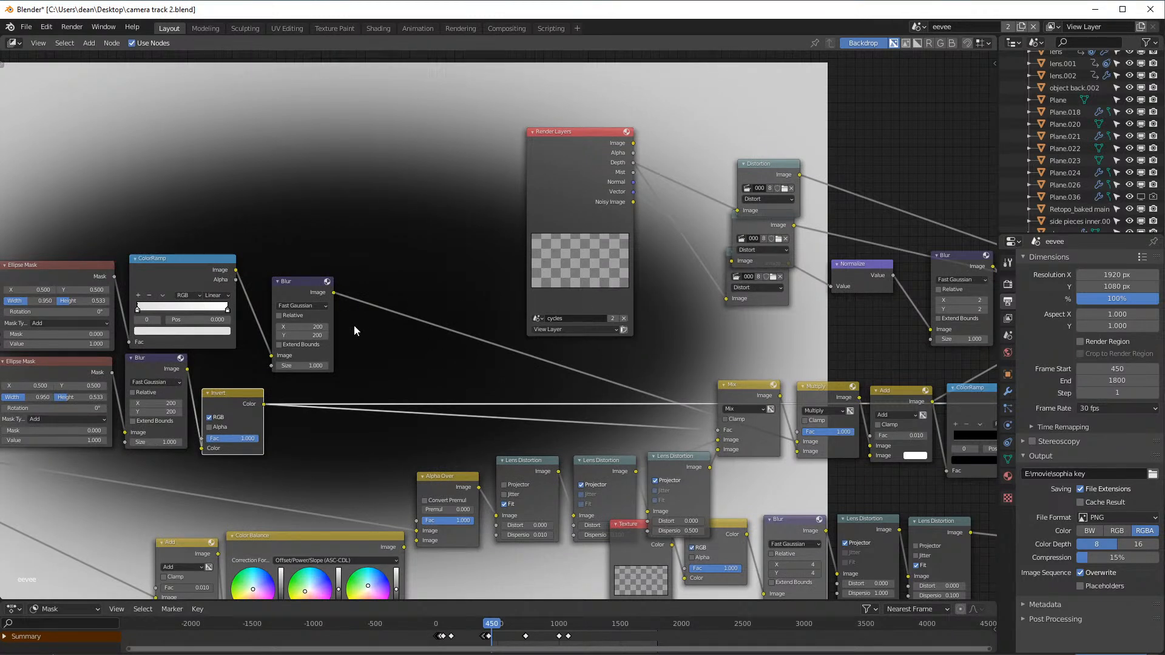
# - Preview the Mix node and set the third Lens Distortion node's Dispersion to 0.2
pyautogui.keyDown('ctrl'); pyautogui.keyDown('shift'); pyautogui.click(757, 391); pyautogui.keyUp('shift'); pyautogui.keyUp('ctrl')
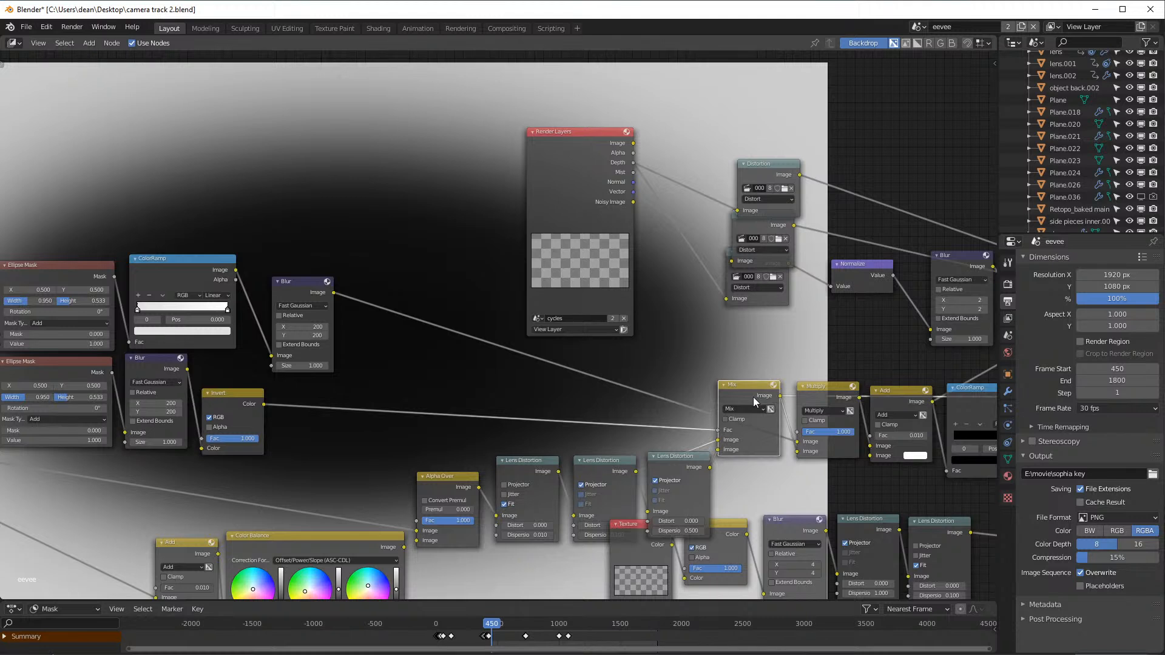
pyautogui.click(686, 530)
pyautogui.press('BackSpace')
pyautogui.write('2')
pyautogui.press('Return')
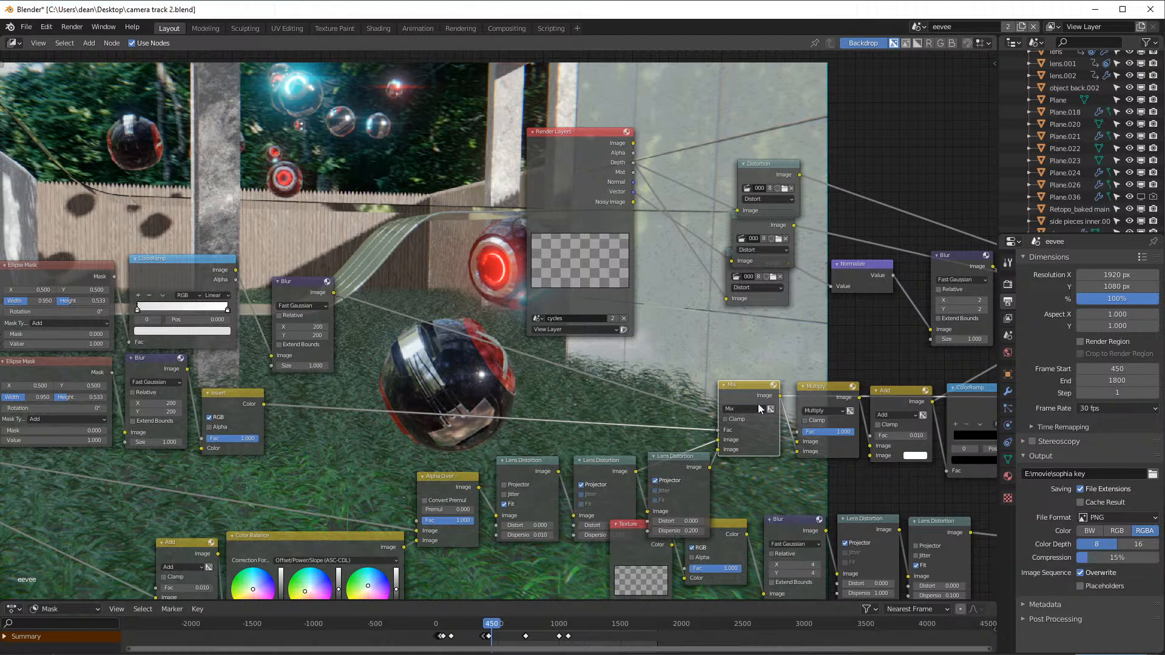
# - Preview the upper mask's ColorRamp and Blur nodes, followed by the Multiply node that applies the vignette
pyautogui.click(311, 283)
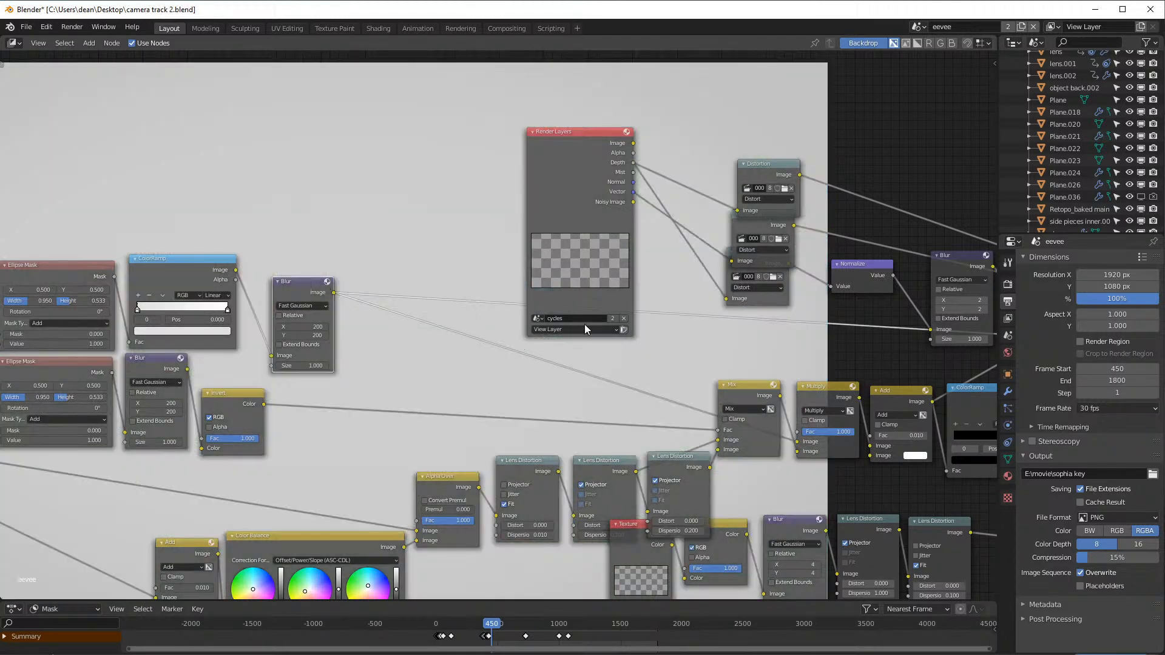
pyautogui.moveTo(435, 317); pyautogui.dragTo(454, 318, button='middle')
pyautogui.moveTo(759, 401); pyautogui.dragTo(711, 432)
pyautogui.keyDown('ctrl'); pyautogui.keyDown('shift'); pyautogui.click(193, 272); pyautogui.keyUp('shift'); pyautogui.keyUp('ctrl')
pyautogui.keyDown('ctrl'); pyautogui.keyDown('shift'); pyautogui.click(320, 286); pyautogui.keyUp('shift'); pyautogui.keyUp('ctrl')
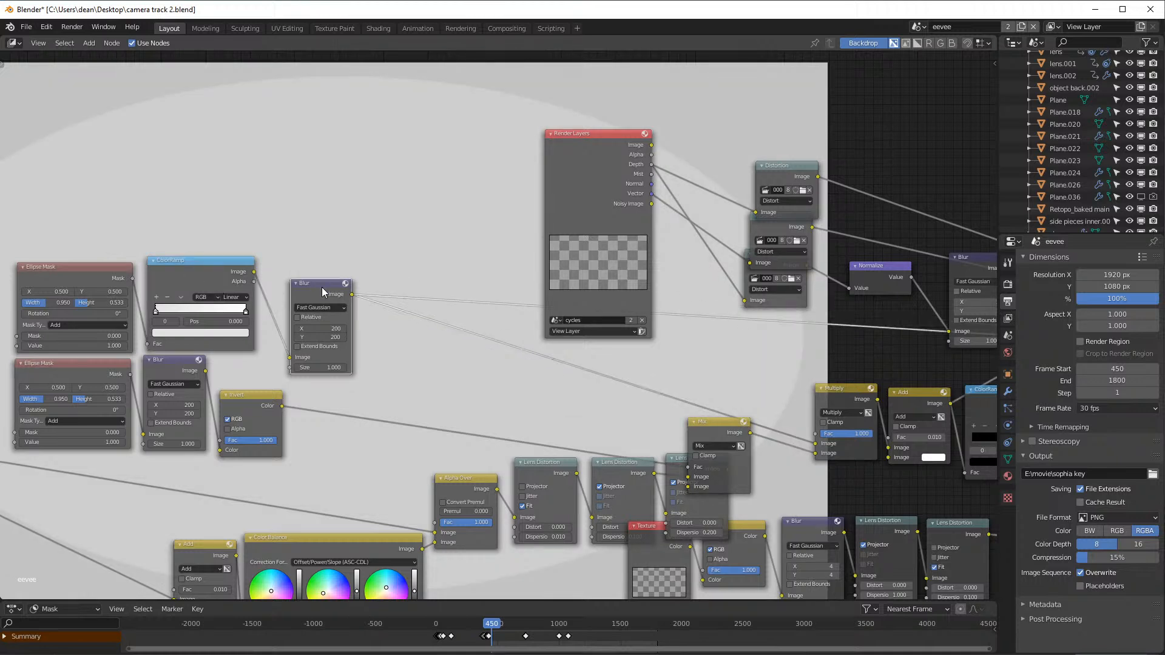
pyautogui.moveTo(419, 304); pyautogui.dragTo(389, 274, button='middle')
pyautogui.keyDown('ctrl'); pyautogui.keyDown('shift'); pyautogui.click(816, 376); pyautogui.keyUp('shift'); pyautogui.keyUp('ctrl')
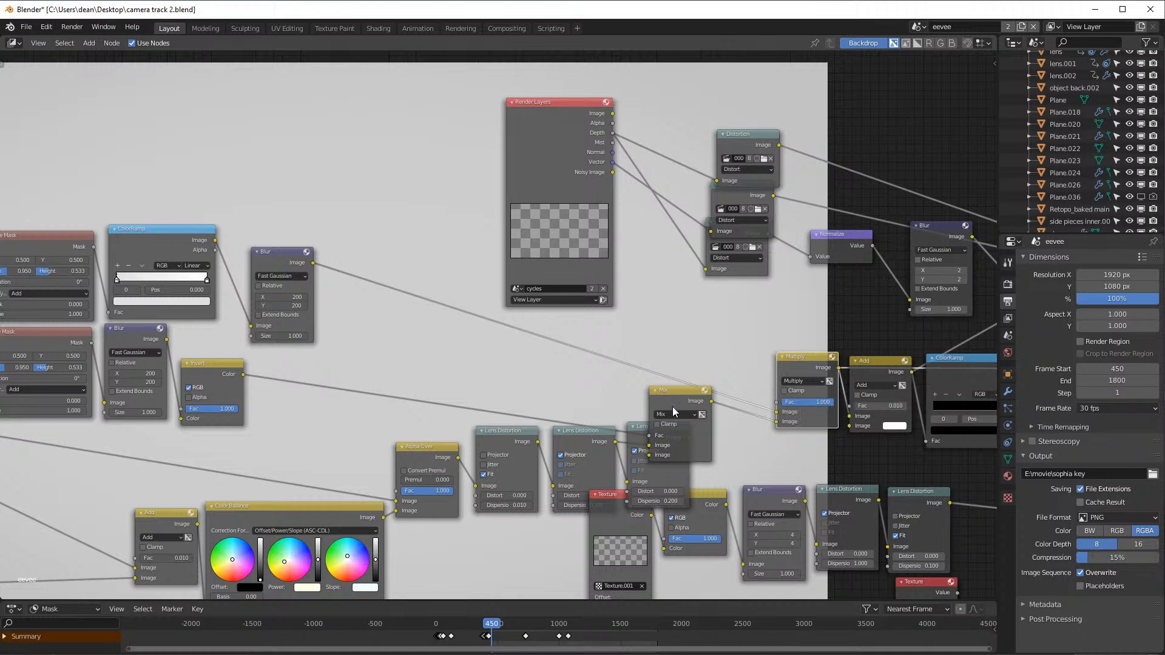
# - Space out the Mix, Multiply and Add nodes between the third Lens Distortion node and the first ColorRamp
pyautogui.moveTo(675, 395); pyautogui.dragTo(724, 413)
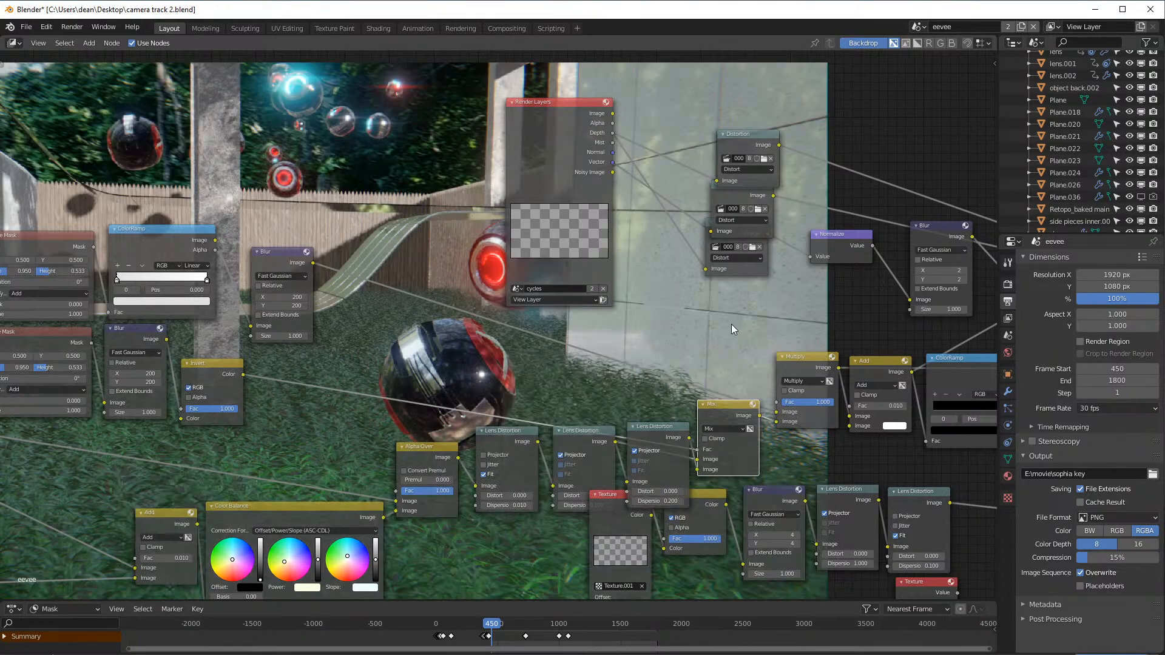
pyautogui.moveTo(793, 158); pyautogui.dragTo(640, 130, button='middle')
pyautogui.moveTo(653, 337); pyautogui.dragTo(629, 347)
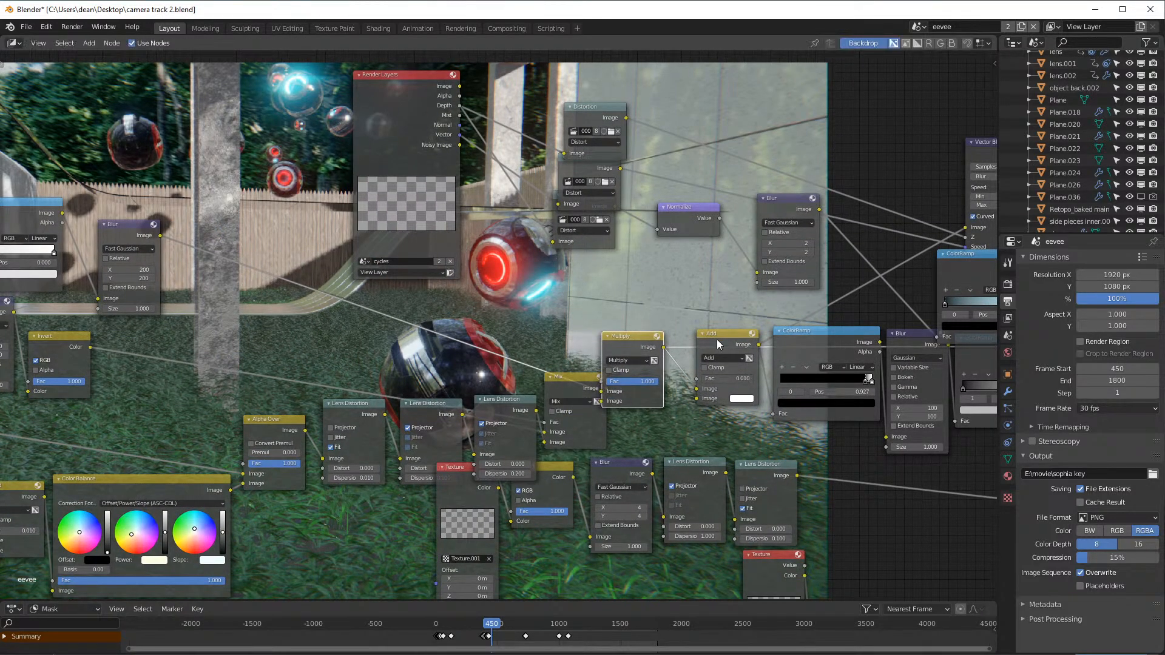
pyautogui.moveTo(723, 337); pyautogui.dragTo(724, 322)
pyautogui.moveTo(729, 310); pyautogui.dragTo(697, 315, button='middle')
pyautogui.scroll(2, 697, 315)
pyautogui.scroll(-1, 713, 337)
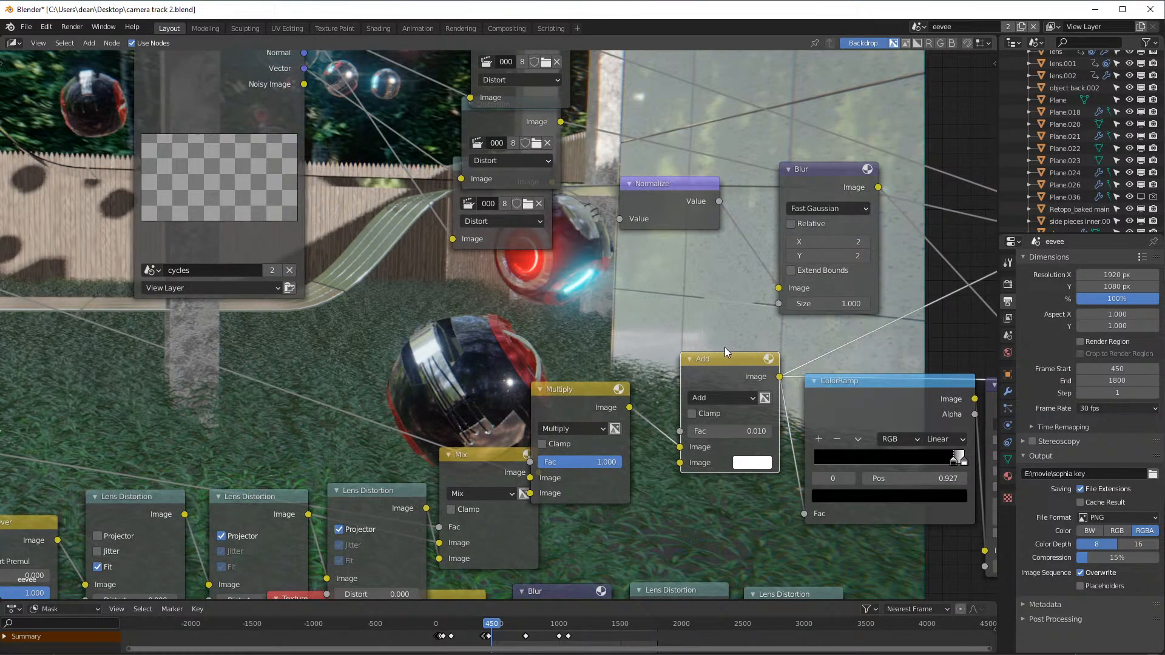
pyautogui.moveTo(728, 362); pyautogui.dragTo(698, 375)
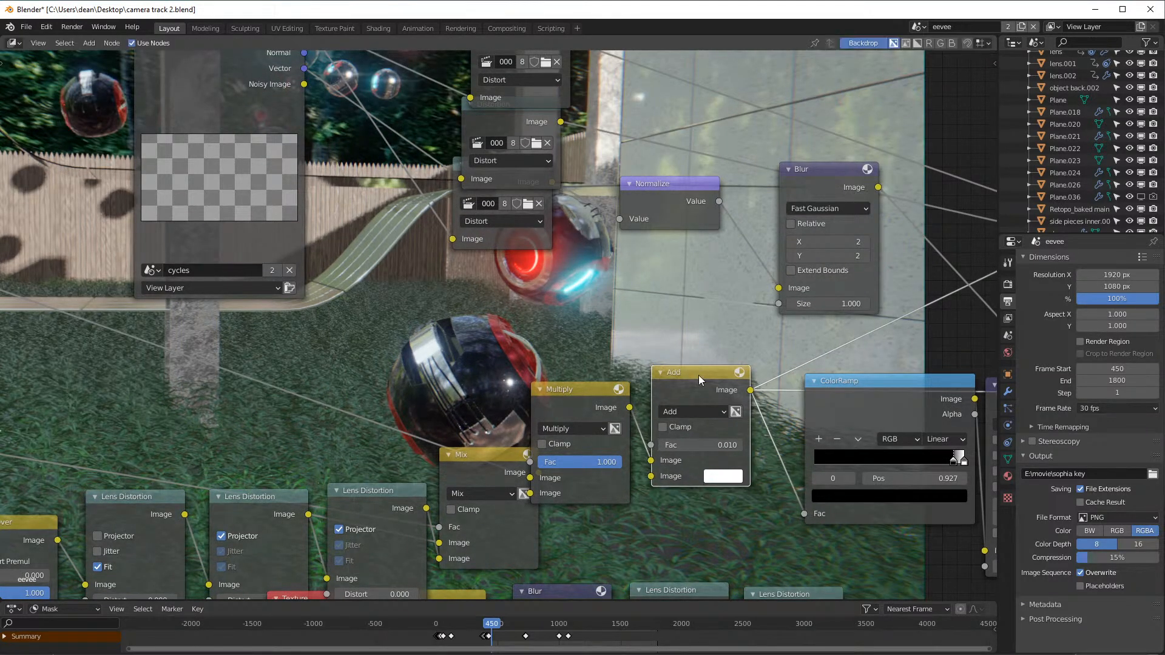
pyautogui.moveTo(792, 408); pyautogui.dragTo(663, 407, button='middle')
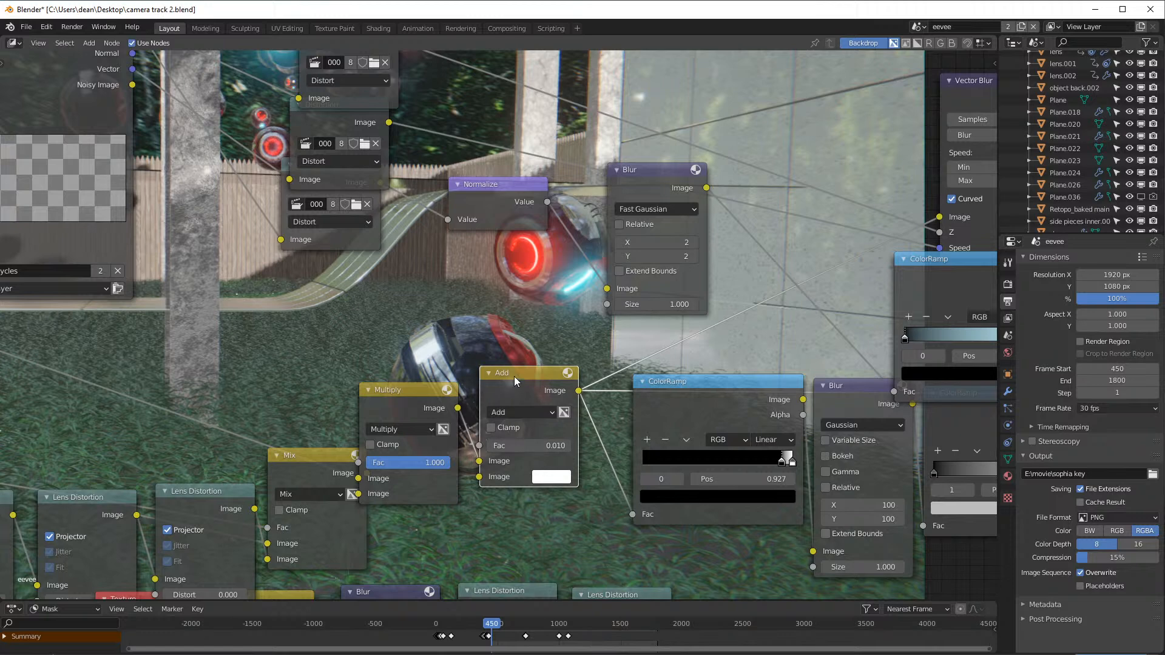
pyautogui.moveTo(509, 380); pyautogui.dragTo(538, 374)
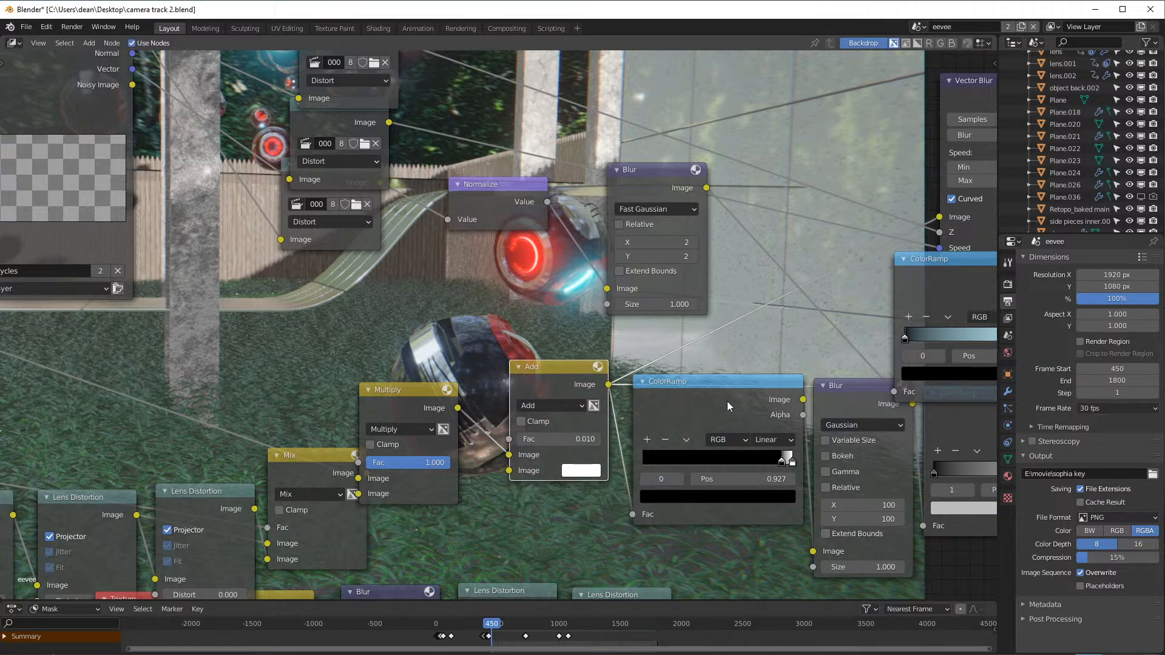
# - Preview the ColorRamp after the Add node to examine the mask of the image's bright areas
pyautogui.moveTo(740, 406); pyautogui.dragTo(615, 351, button='middle')
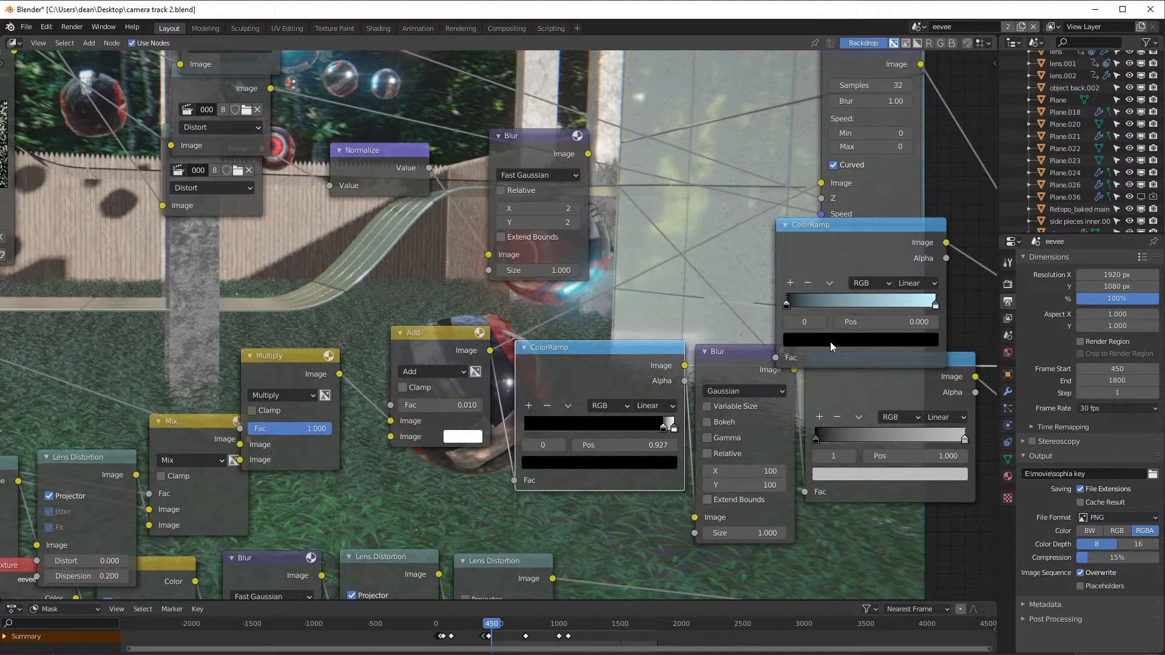
pyautogui.moveTo(824, 341); pyautogui.dragTo(754, 351, button='middle')
pyautogui.moveTo(763, 409); pyautogui.dragTo(758, 482, button='middle')
pyautogui.scroll(-1, 665, 346)
pyautogui.scroll(-2, 665, 346)
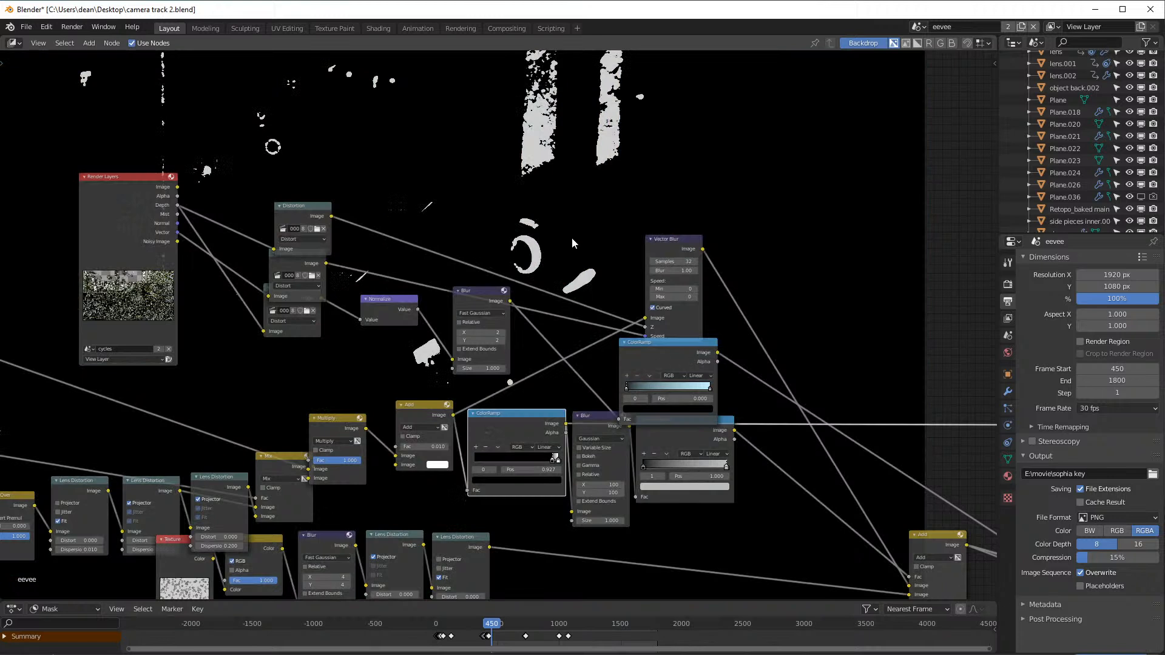
# - Move the light-blue ColorRamp clear of the grey one, and preview the 100-pixel Blur and grey ColorRamp
pyautogui.moveTo(649, 299); pyautogui.dragTo(662, 313, button='middle')
pyautogui.moveTo(704, 361); pyautogui.dragTo(692, 298)
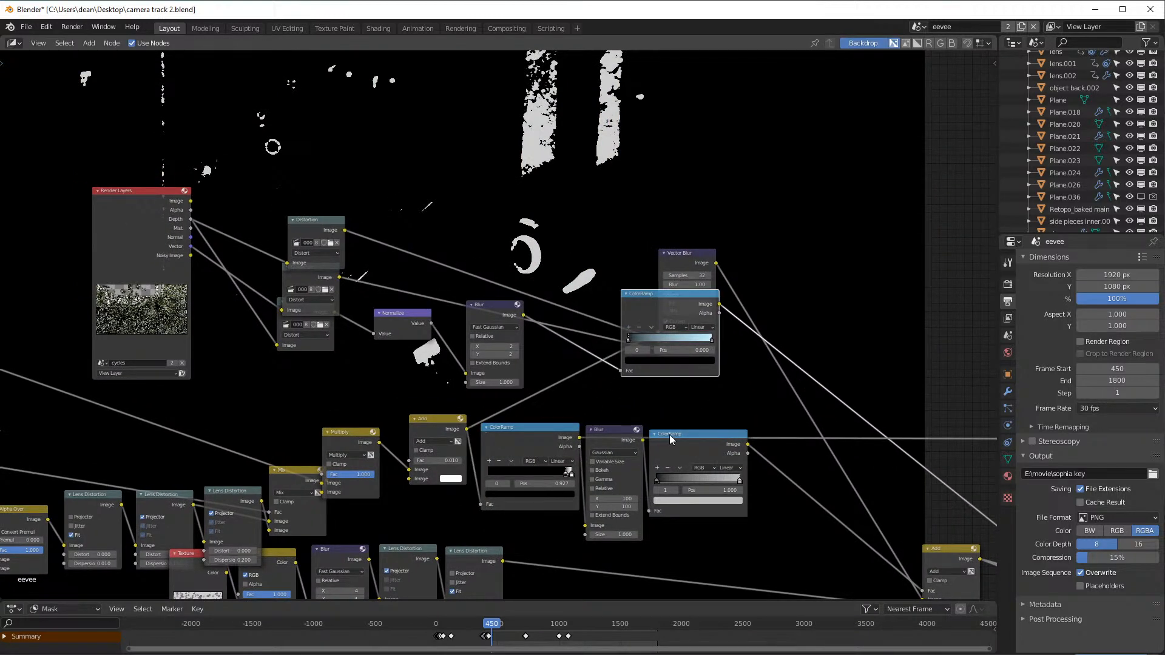
pyautogui.click(613, 435)
pyautogui.click(686, 452)
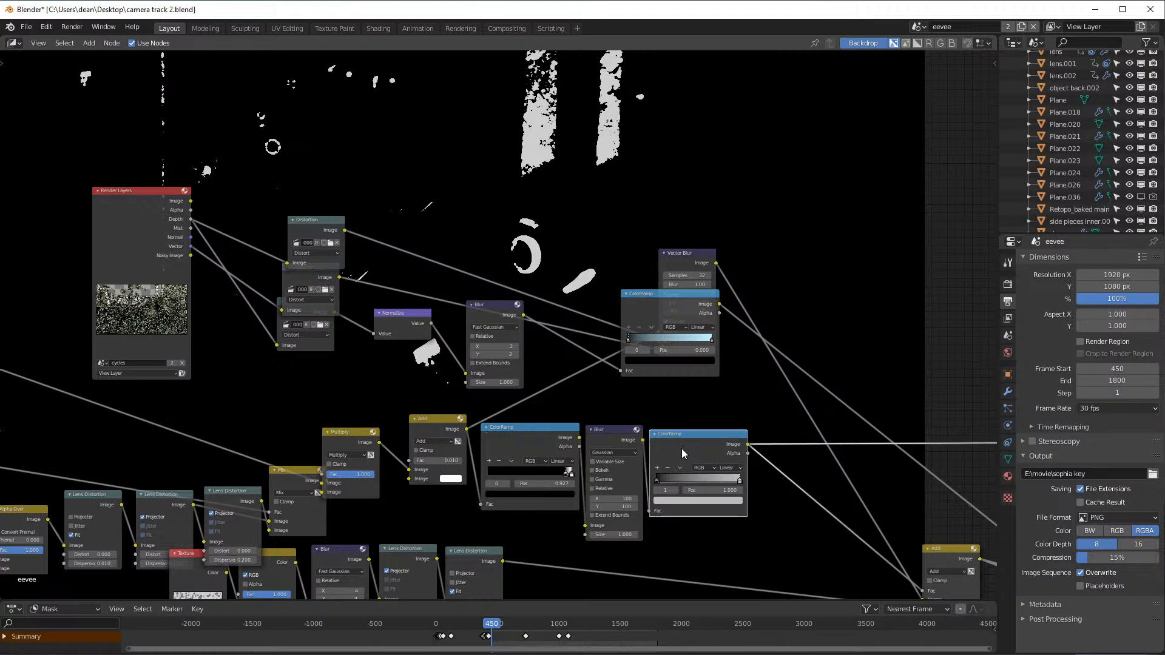
# - Follow the grey ColorRamp's output to the Add node it feeds and preview that node with the backdrop enlarged
pyautogui.moveTo(908, 482); pyautogui.dragTo(761, 375, button='middle')
pyautogui.moveTo(768, 428); pyautogui.dragTo(542, 452, button='middle')
pyautogui.scroll(2, 598, 485)
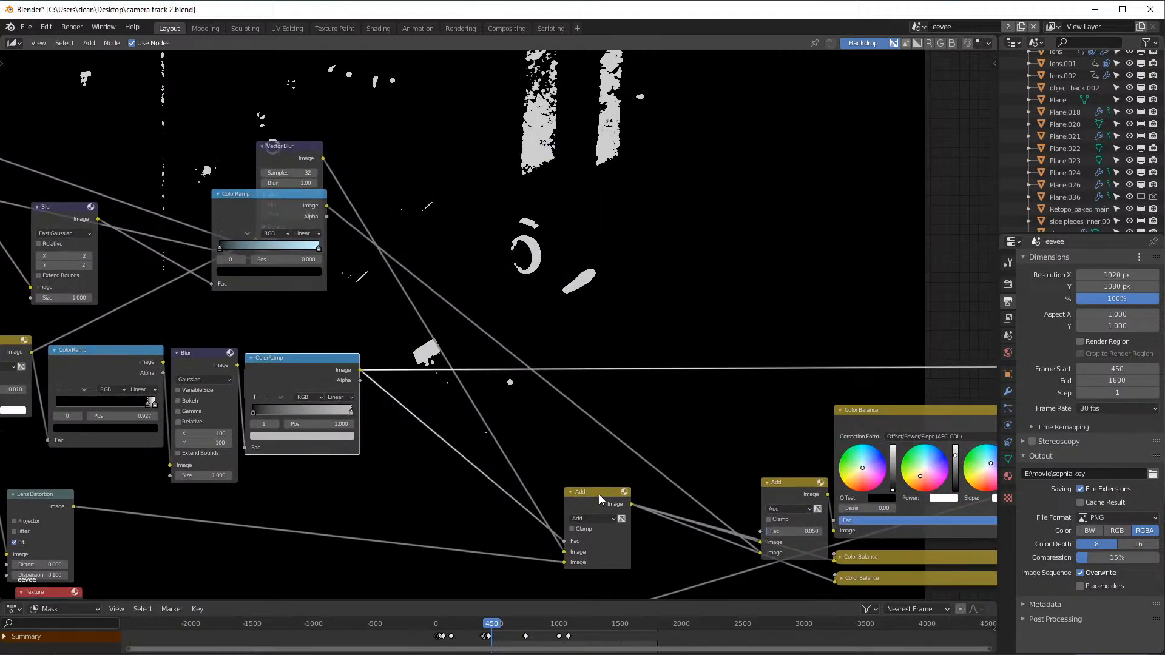
pyautogui.moveTo(522, 268); pyautogui.dragTo(567, 267, button='middle')
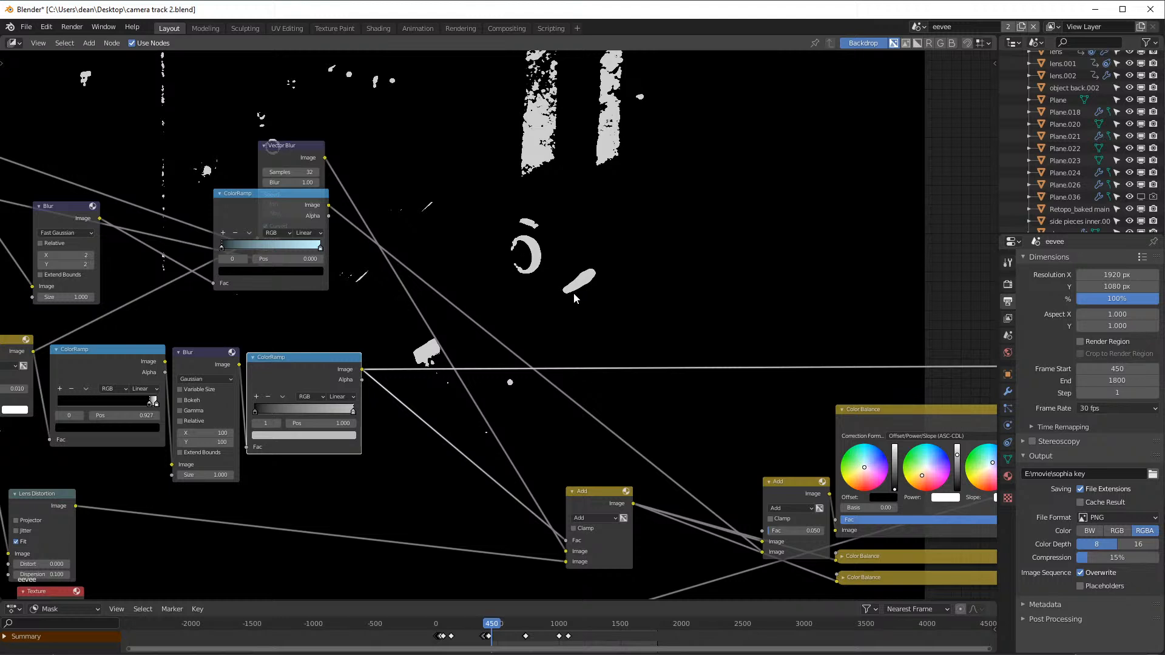
pyautogui.moveTo(611, 254); pyautogui.dragTo(612, 254, button='middle')
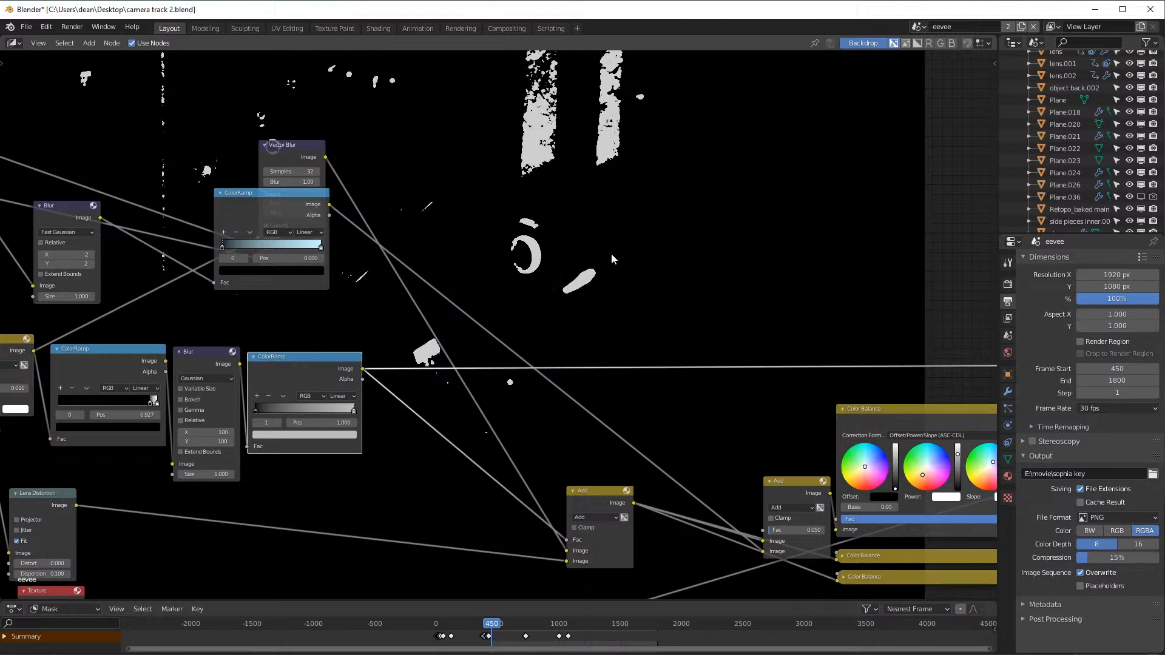
pyautogui.moveTo(737, 227); pyautogui.dragTo(805, 164, button='middle')
pyautogui.keyDown('ctrl'); pyautogui.keyDown('shift'); pyautogui.click(670, 439); pyautogui.keyUp('shift'); pyautogui.keyUp('ctrl')
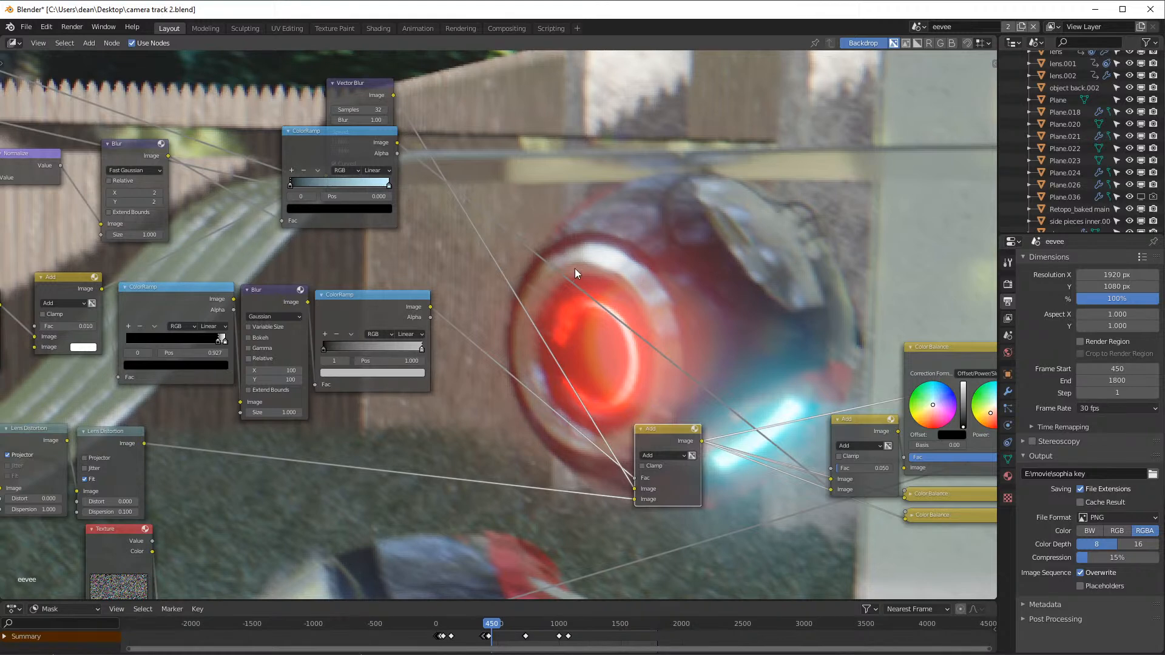
# - Go back along the lower node chain and preview the Texture.001 node
pyautogui.scroll(-3, 686, 326)
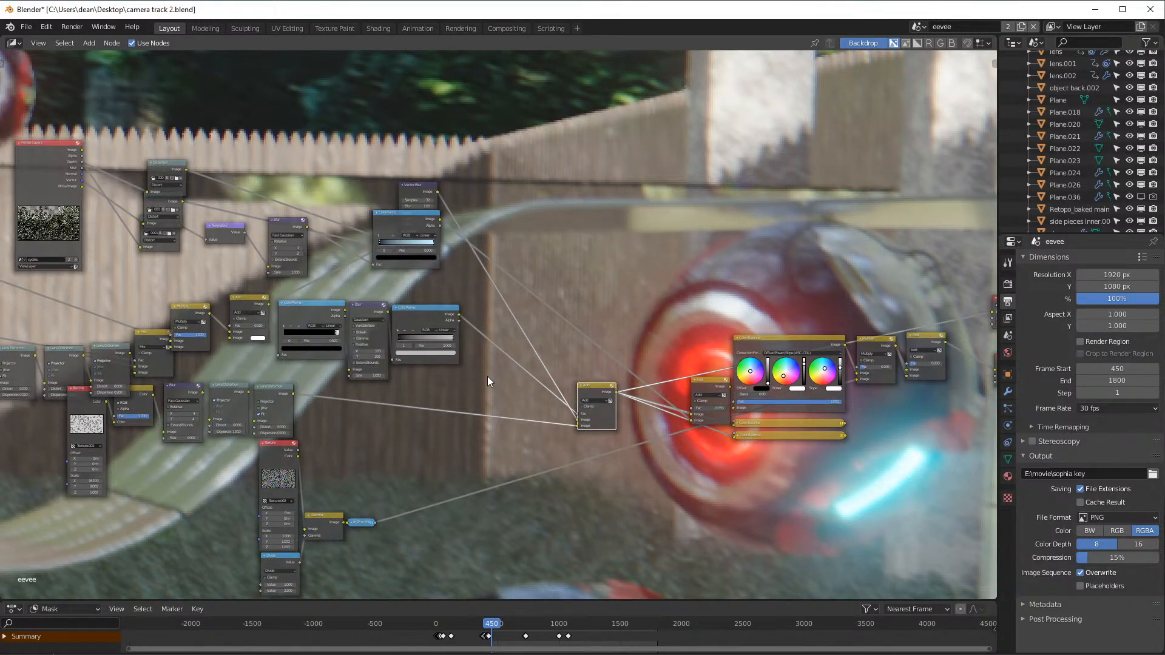
pyautogui.moveTo(183, 404); pyautogui.dragTo(328, 381, button='middle')
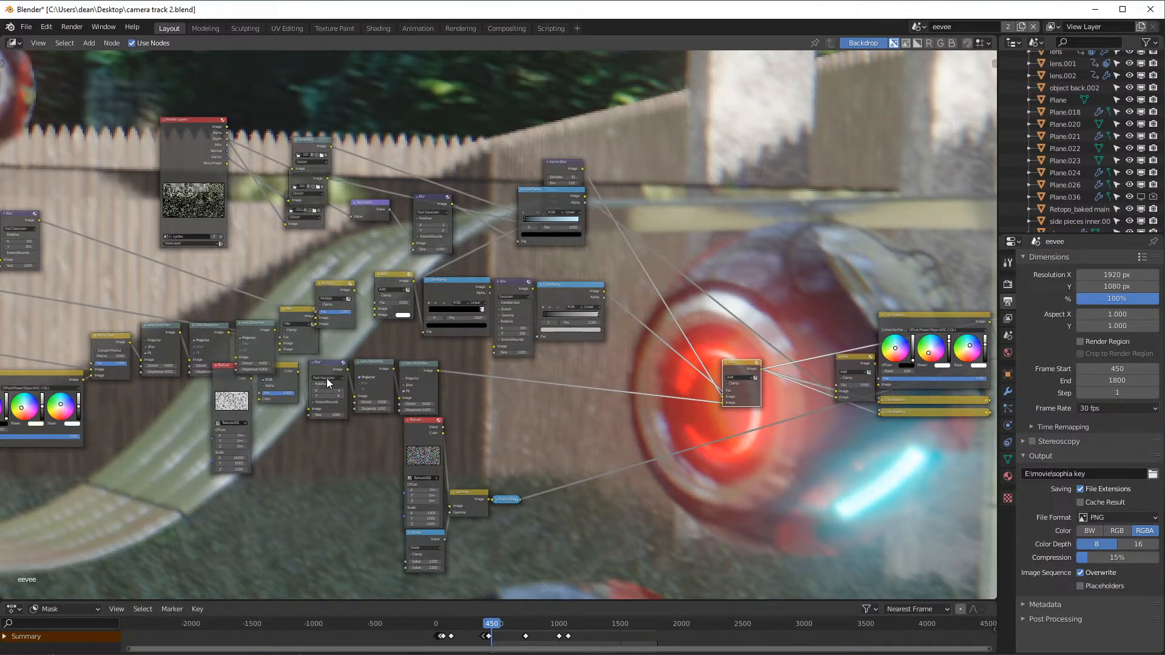
pyautogui.keyDown('ctrl'); pyautogui.keyDown('shift'); pyautogui.click(236, 381); pyautogui.keyUp('shift'); pyautogui.keyUp('ctrl')
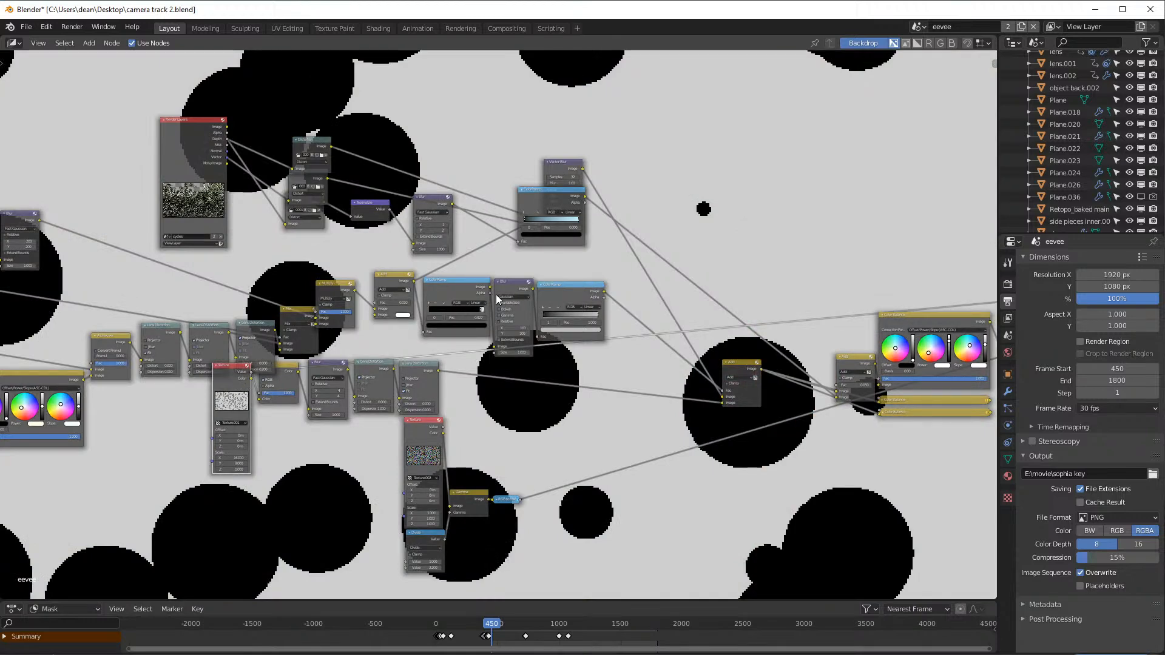
# - Reduce and shift the backdrop, and preview the Invert node connected to Texture.001
pyautogui.press('v')
pyautogui.press('v')
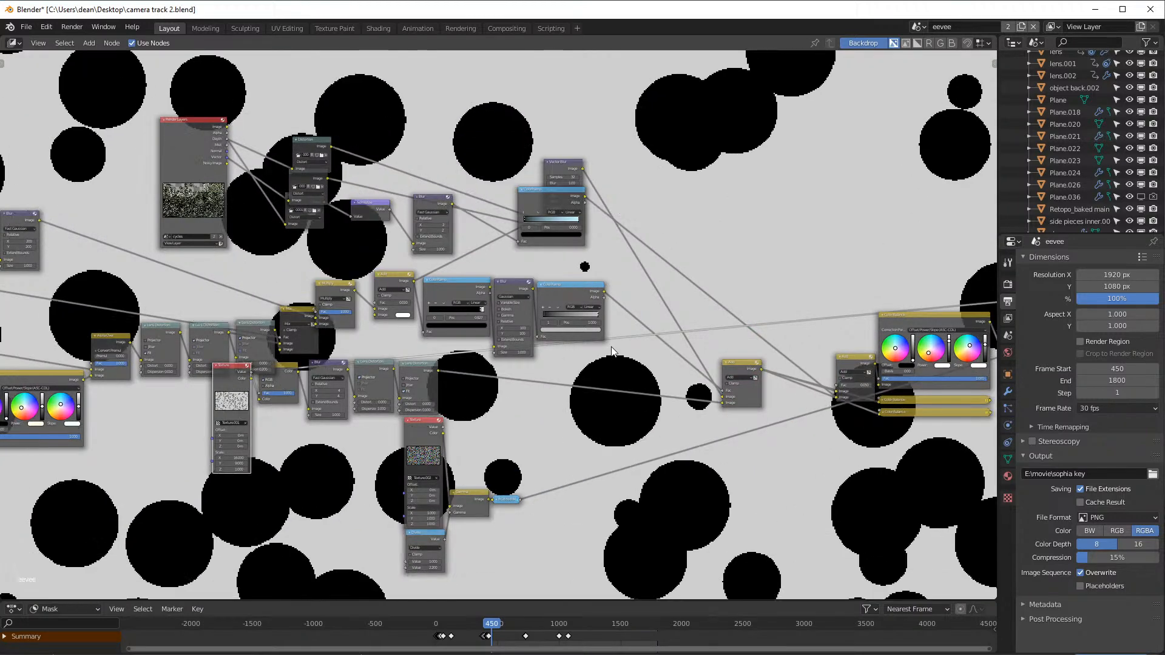
pyautogui.press('v')
pyautogui.keyDown('alt'); pyautogui.moveTo(780, 251); pyautogui.dragTo(863, 151, button='middle'); pyautogui.keyUp('alt')
pyautogui.scroll(4, 482, 401)
pyautogui.moveTo(404, 398); pyautogui.dragTo(659, 371, button='middle')
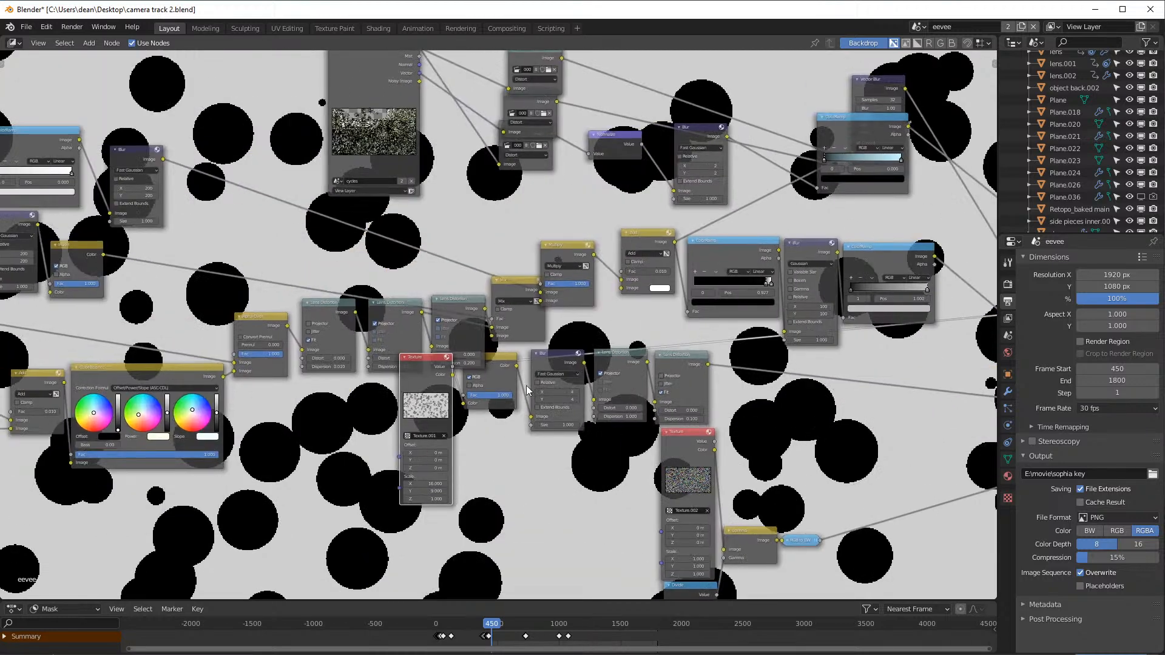
pyautogui.moveTo(499, 372); pyautogui.dragTo(508, 386)
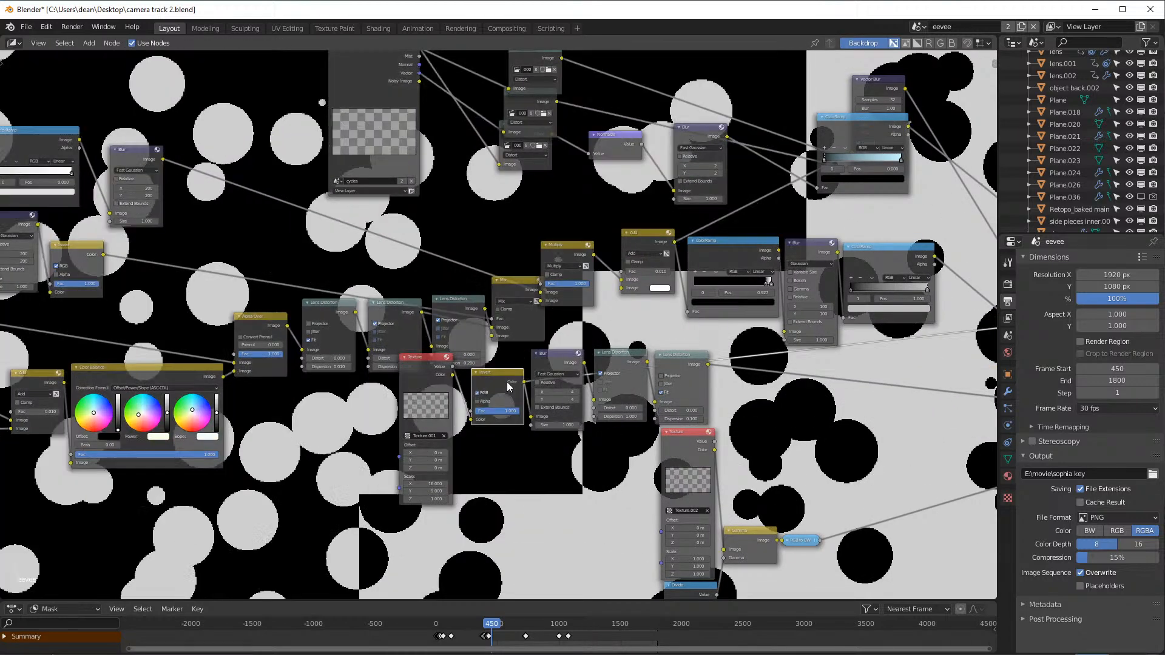
# - Preview the 4-pixel Blur and the Projector Lens Distortion node that follow the Invert node
pyautogui.moveTo(580, 329); pyautogui.dragTo(500, 355, button='middle')
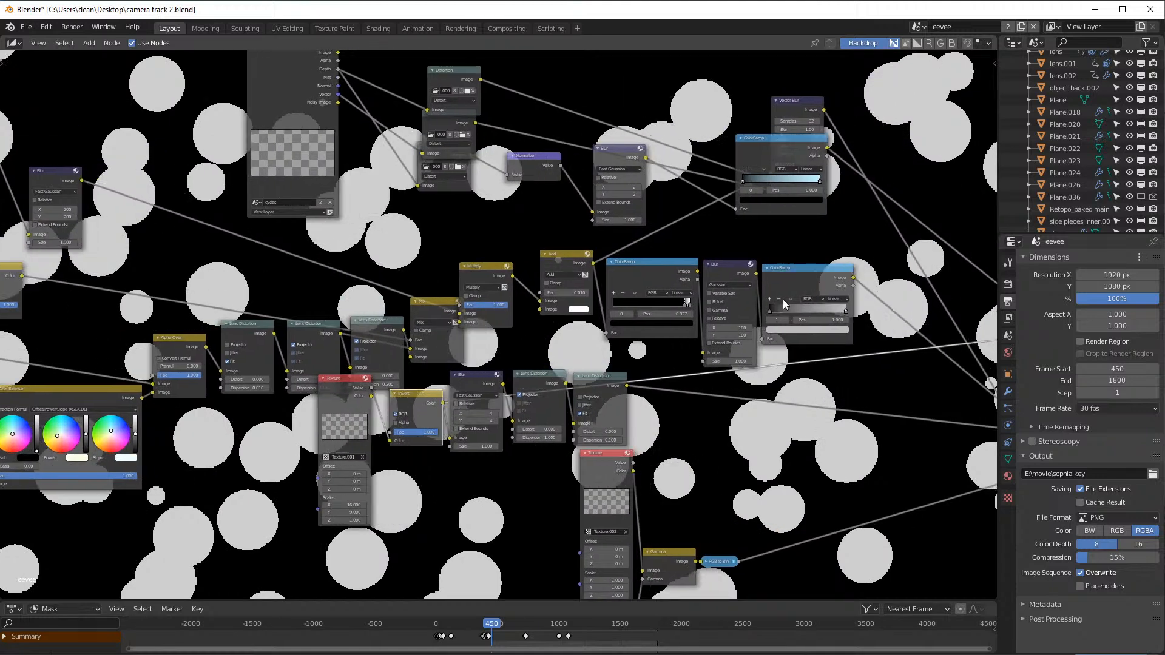
pyautogui.scroll(1, 514, 428)
pyautogui.scroll(3, 513, 428)
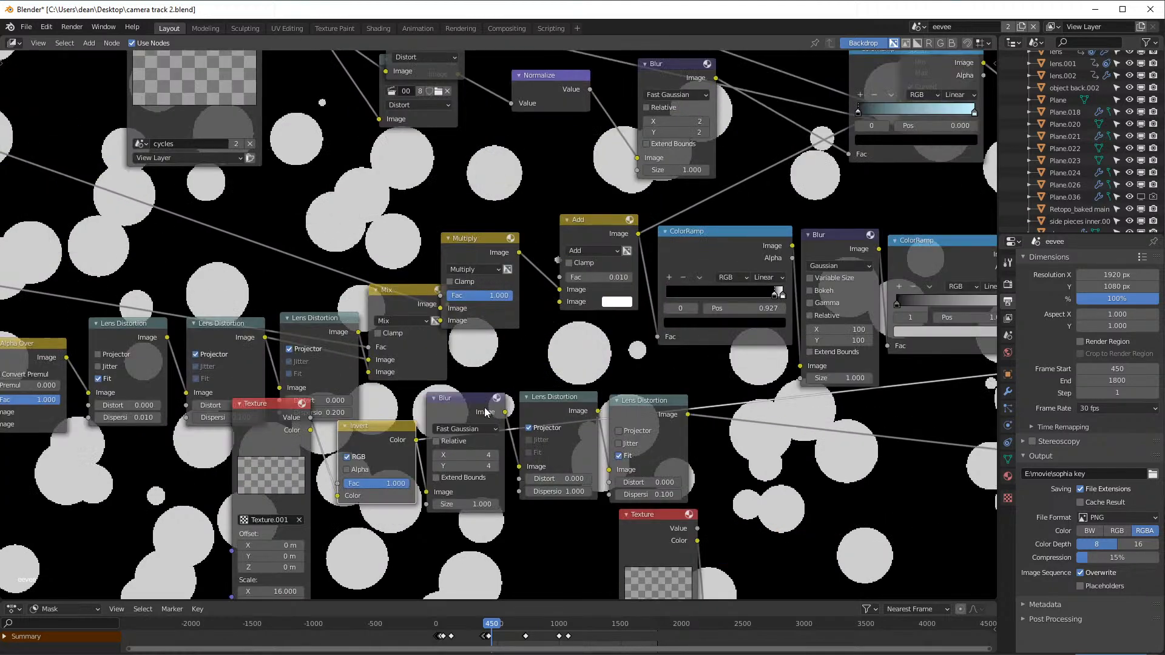
pyautogui.click(489, 389)
pyautogui.moveTo(701, 406); pyautogui.dragTo(605, 327, button='middle')
pyautogui.keyDown('ctrl'); pyautogui.keyDown('shift'); pyautogui.click(515, 320); pyautogui.keyUp('shift'); pyautogui.keyUp('ctrl')
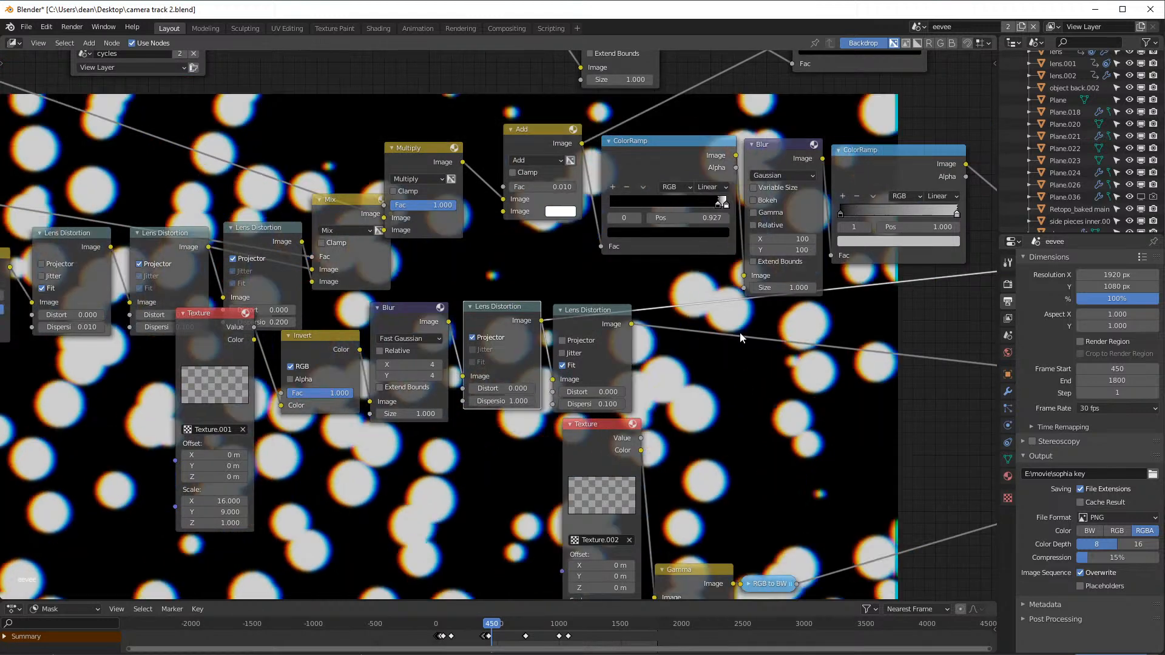
# - Preview the Fit Lens Distortion node with 0.100 dispersion, reposition the backdrop, and follow its output to the Add node
pyautogui.scroll(1, 620, 336)
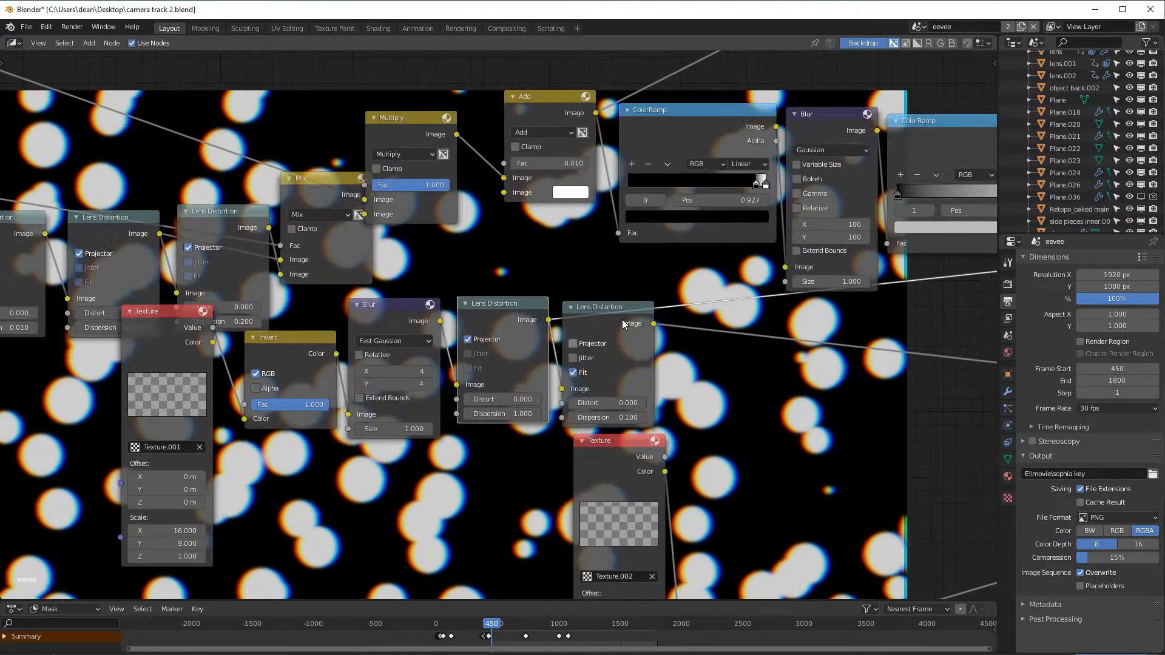
pyautogui.keyDown('ctrl'); pyautogui.keyDown('shift'); pyautogui.click(641, 313); pyautogui.keyUp('shift'); pyautogui.keyUp('ctrl')
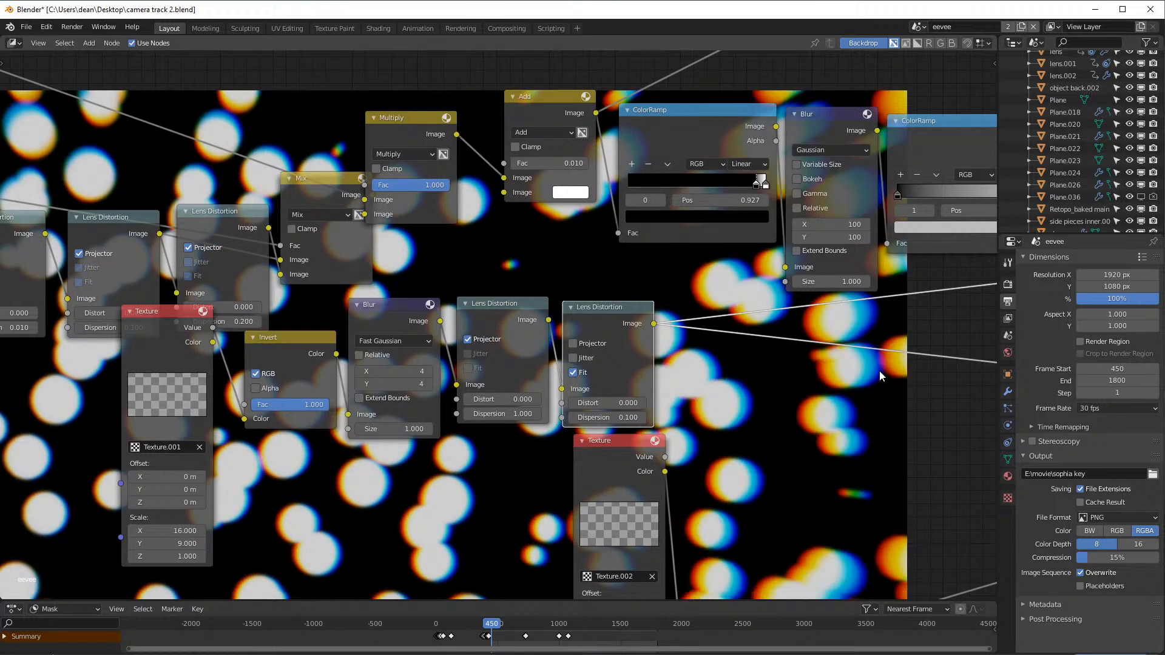
pyautogui.keyDown('alt'); pyautogui.moveTo(829, 450); pyautogui.dragTo(348, 420, button='middle'); pyautogui.keyUp('alt')
pyautogui.scroll(-4, 795, 334)
pyautogui.moveTo(795, 334); pyautogui.dragTo(745, 386, button='middle')
pyautogui.scroll(1, 720, 330)
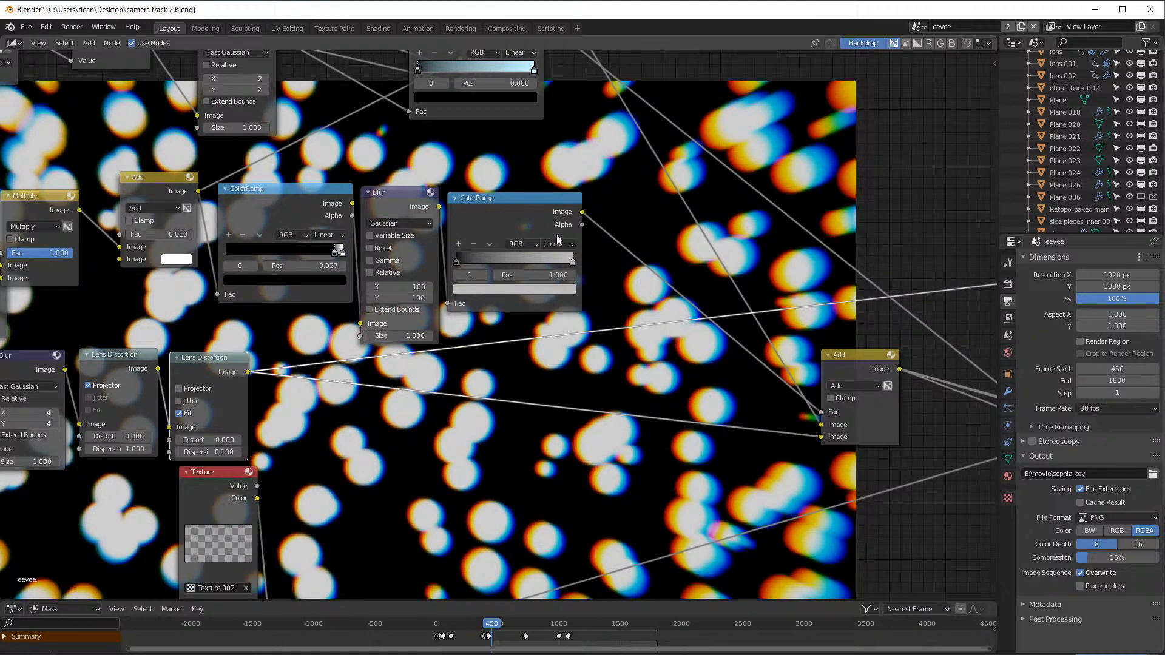
# - Preview the grey ColorRamp mask and the Add node whose factor it drives, with the backdrop shifted sideways
pyautogui.click(528, 216)
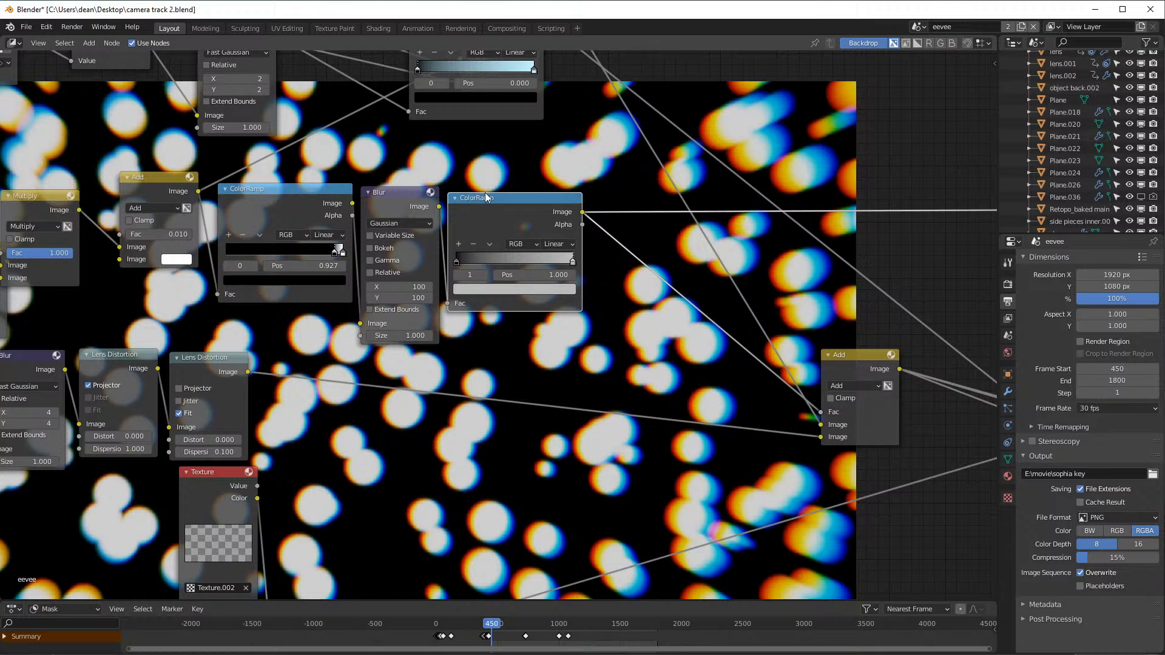
pyautogui.moveTo(574, 235); pyautogui.dragTo(373, 218, button='middle')
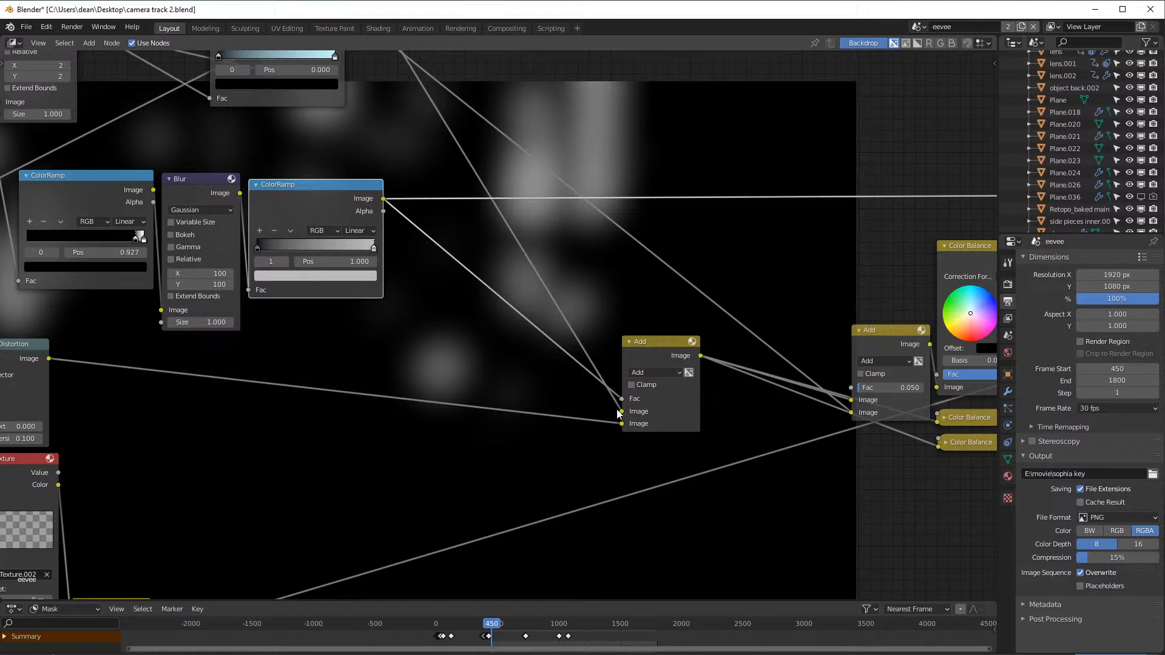
pyautogui.keyDown('ctrl'); pyautogui.keyDown('shift'); pyautogui.click(648, 360); pyautogui.keyUp('shift'); pyautogui.keyUp('ctrl')
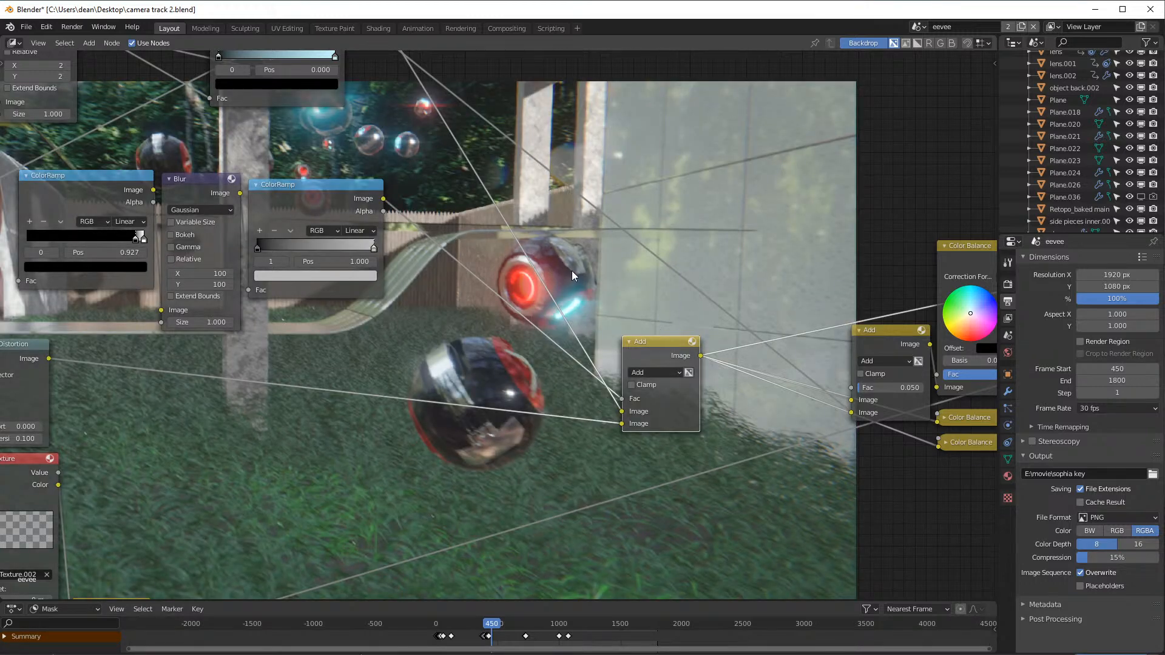
pyautogui.keyDown('alt'); pyautogui.moveTo(572, 271); pyautogui.dragTo(658, 281, button='middle'); pyautogui.keyUp('alt')
pyautogui.moveTo(383, 341); pyautogui.dragTo(467, 305, button='middle')
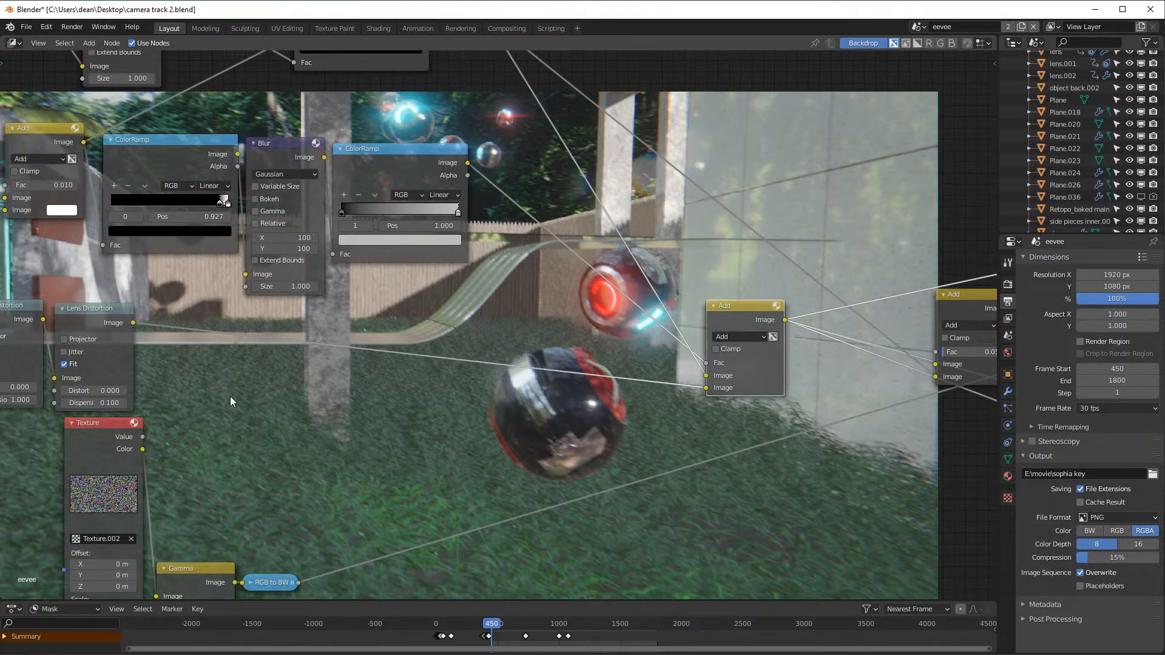
# - Reposition the Add node with the 0.050 factor between the mask-driven Add node and the Color Balance nodes
pyautogui.moveTo(668, 331); pyautogui.dragTo(357, 427, button='middle')
pyautogui.moveTo(681, 408); pyautogui.dragTo(641, 398)
pyautogui.moveTo(708, 376); pyautogui.dragTo(502, 358, button='middle')
pyautogui.press('g')
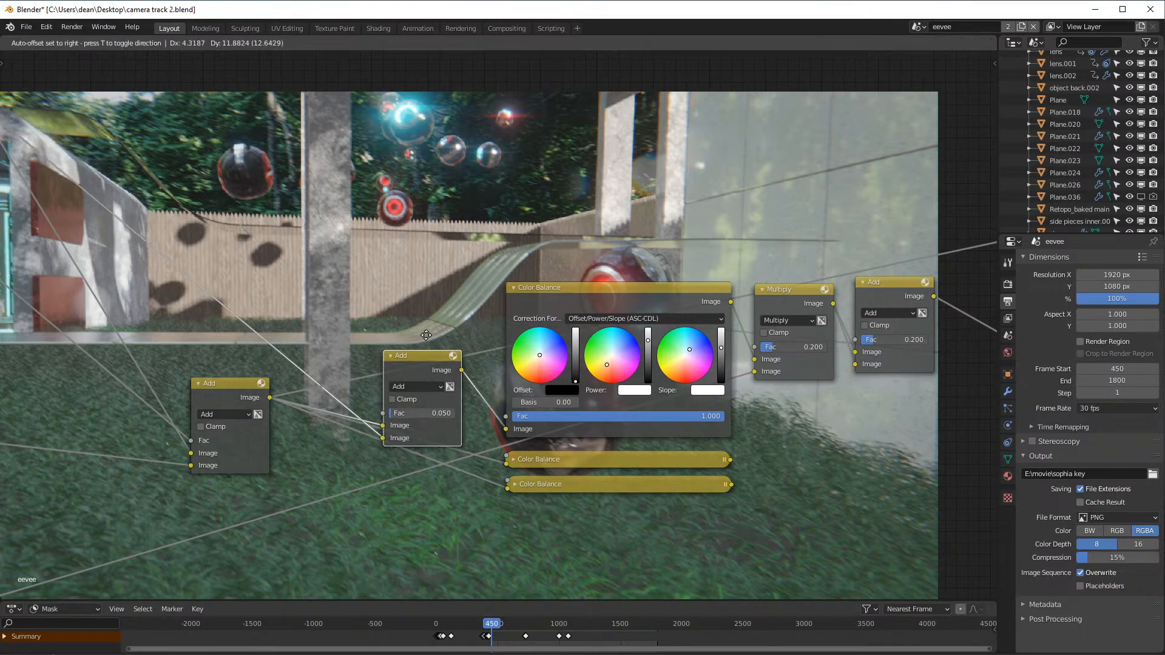
pyautogui.click(386, 319)
pyautogui.scroll(-1, 386, 320)
pyautogui.moveTo(386, 320); pyautogui.dragTo(702, 377, button='middle')
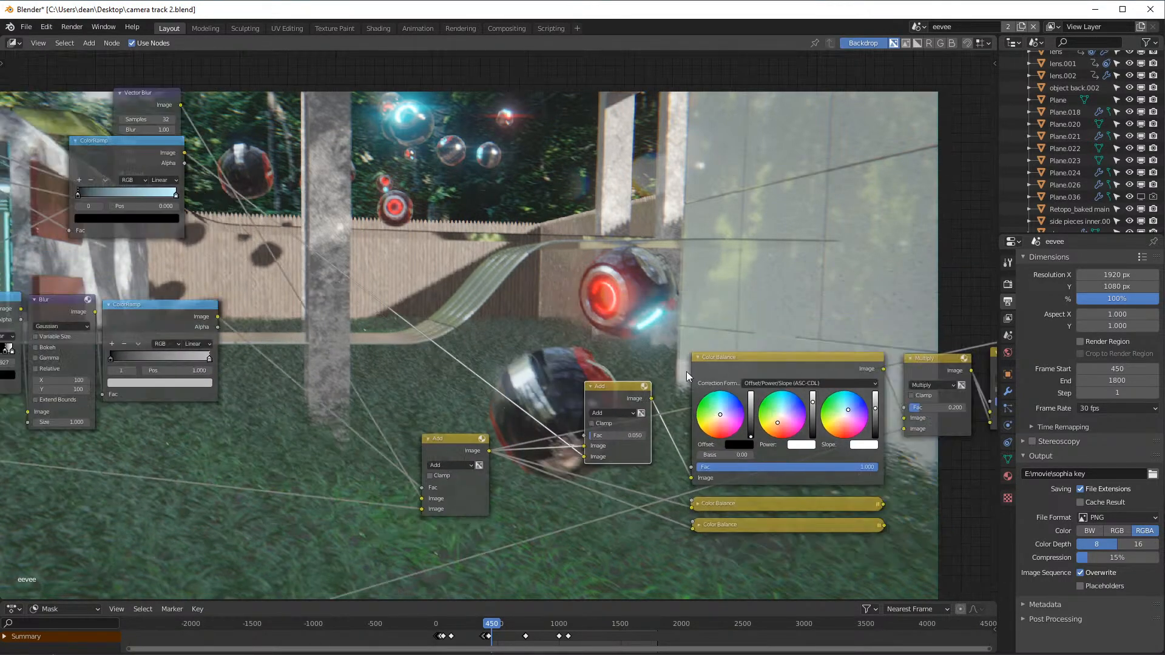
# - Move the blue ColorRamp node down below the Vector Blur settings and preview its output in the backdrop
pyautogui.scroll(-2, 703, 377)
pyautogui.moveTo(290, 300); pyautogui.dragTo(542, 308, button='middle')
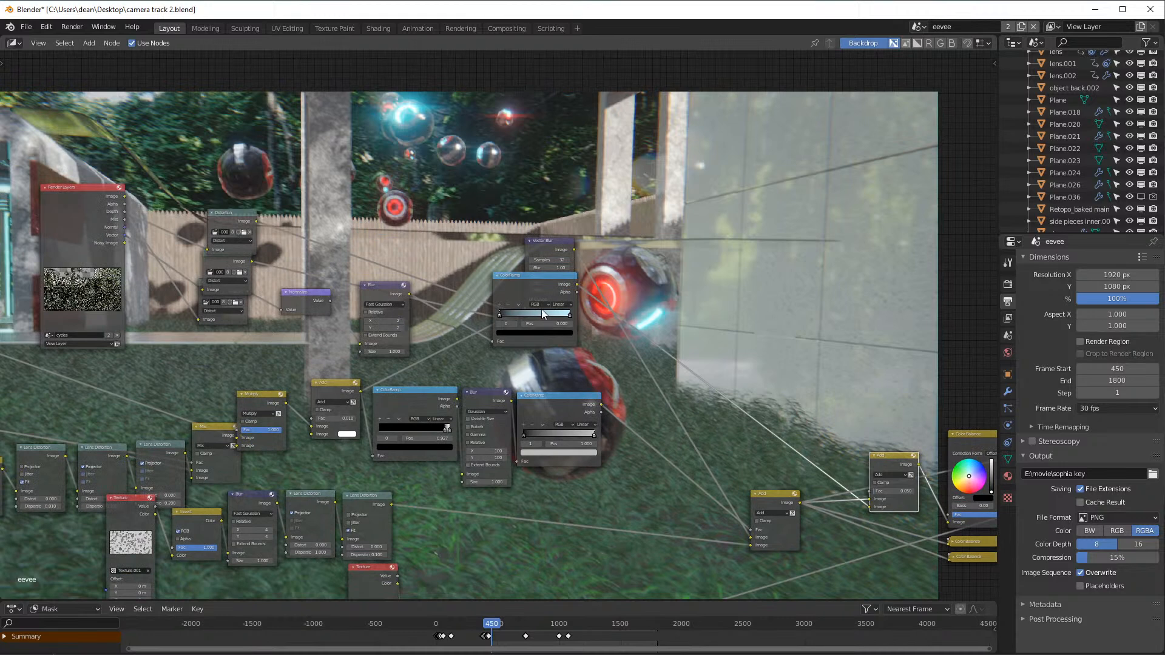
pyautogui.scroll(2, 541, 314)
pyautogui.press('g')
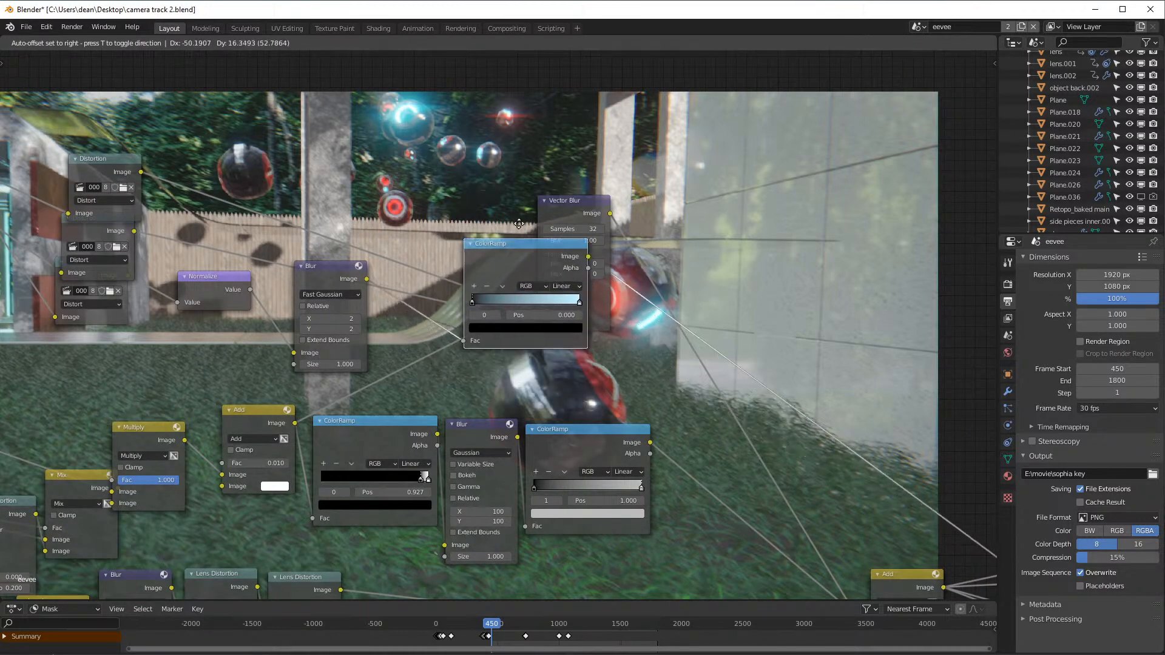
pyautogui.keyDown('ctrl'); pyautogui.keyDown('shift'); pyautogui.click(524, 337); pyautogui.keyUp('shift'); pyautogui.keyUp('ctrl')
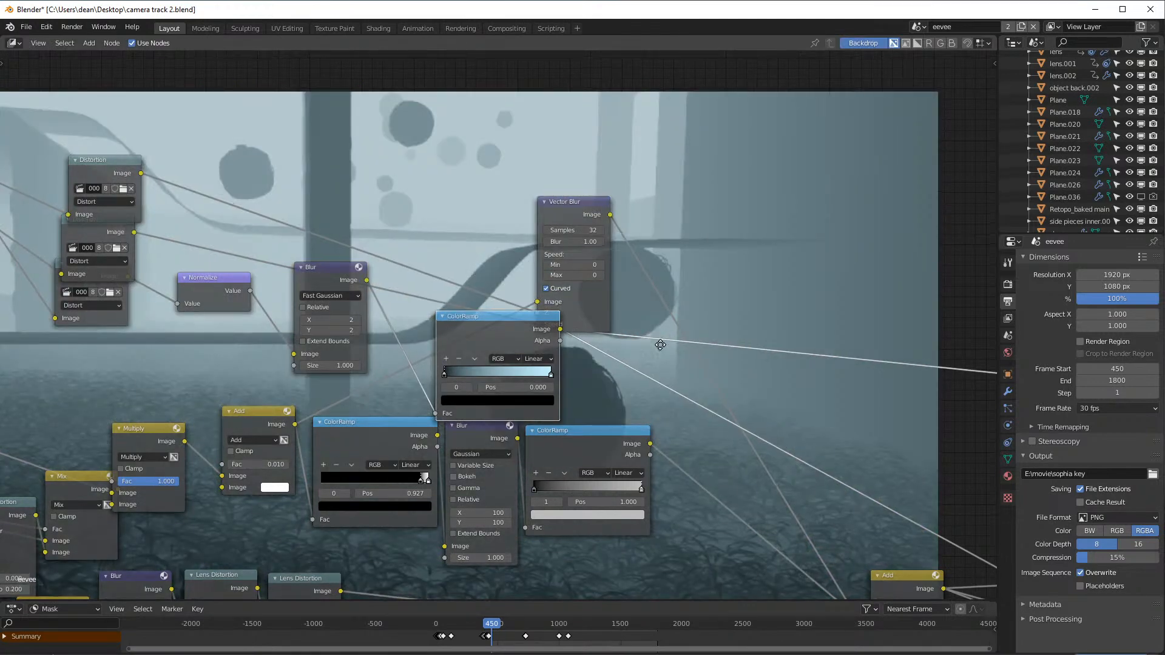
# - Trace the mist branch from the cycles Render Layers through Distortion, Normalize, Blur and ColorRamp to the Add node before Color Balance
pyautogui.moveTo(645, 332); pyautogui.dragTo(671, 354, button='middle')
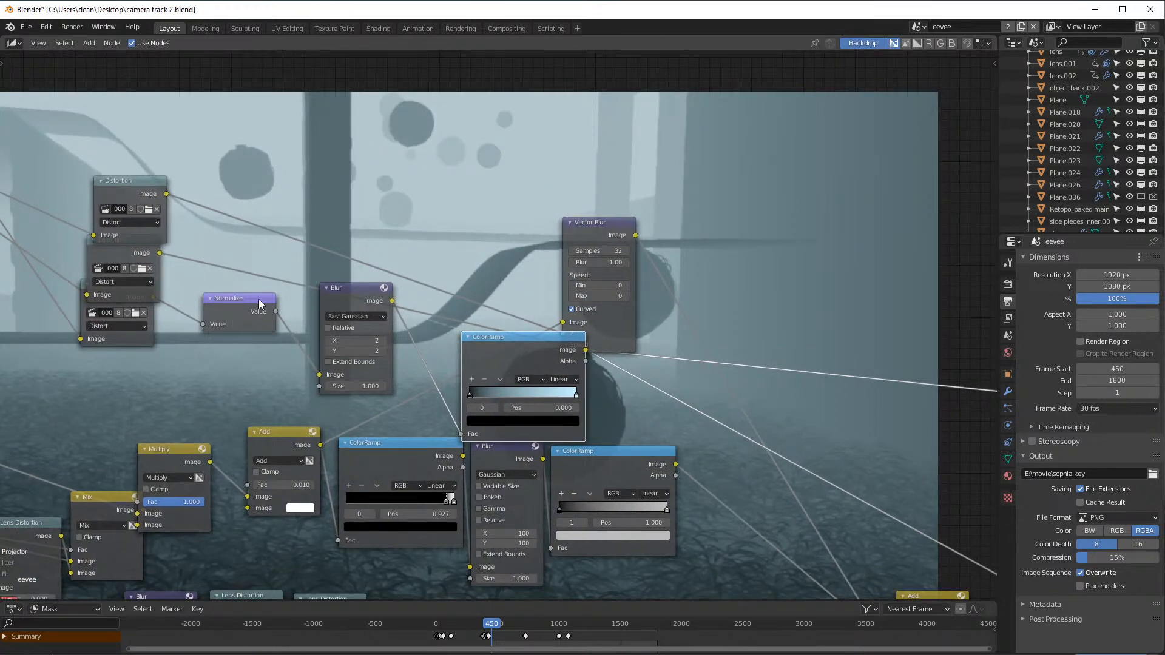
pyautogui.moveTo(290, 274); pyautogui.dragTo(547, 273, button='middle')
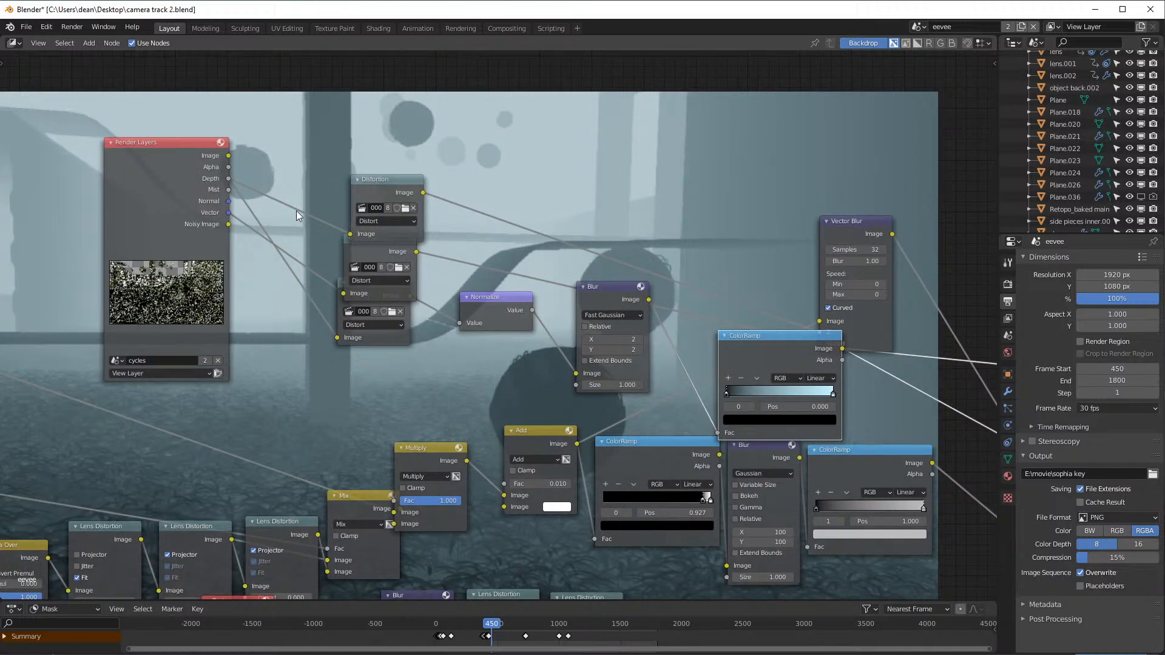
pyautogui.moveTo(815, 362); pyautogui.dragTo(737, 340, button='middle')
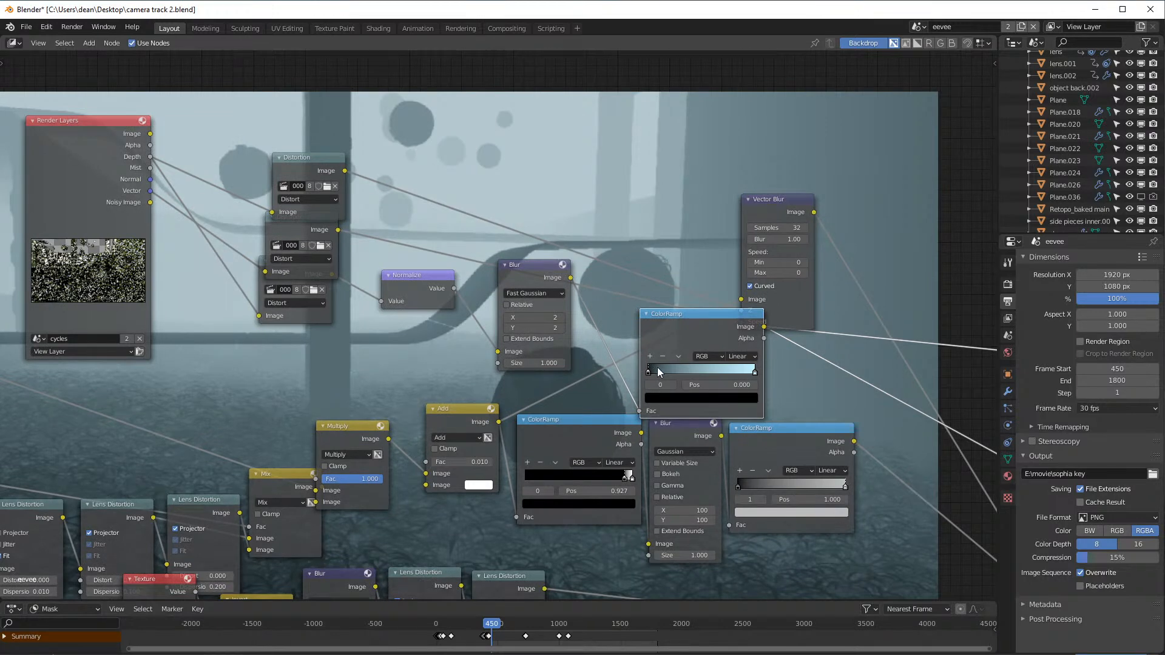
pyautogui.moveTo(841, 363); pyautogui.dragTo(683, 323, button='middle')
pyautogui.moveTo(866, 349); pyautogui.dragTo(548, 270, button='middle')
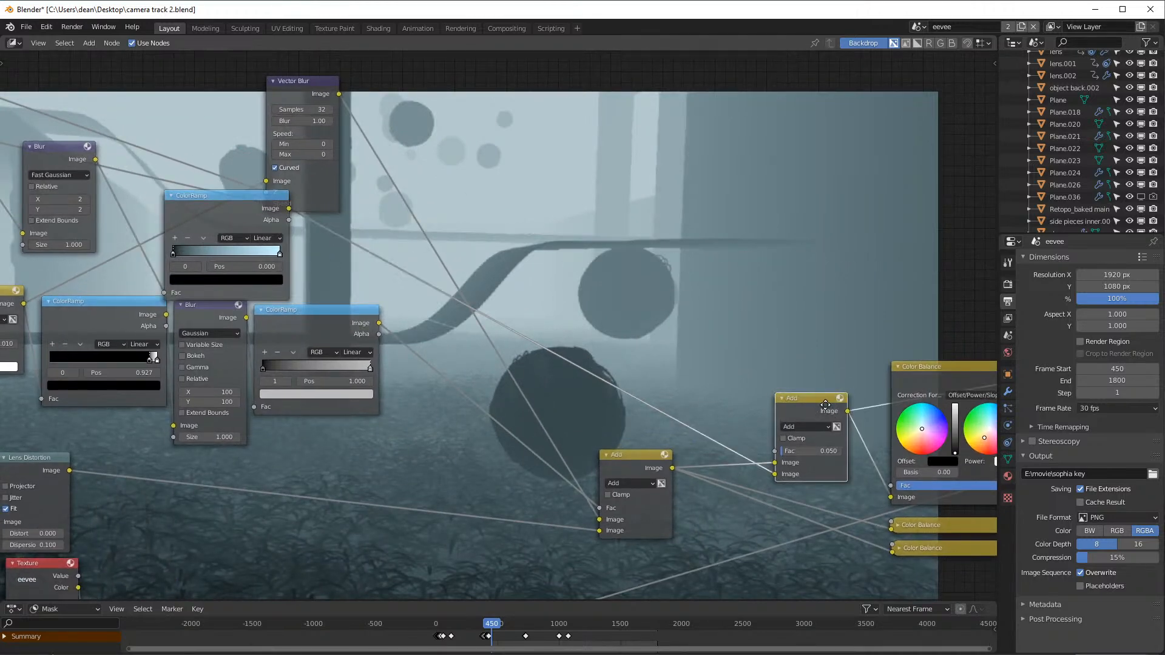
pyautogui.moveTo(802, 396); pyautogui.dragTo(666, 364, button='middle')
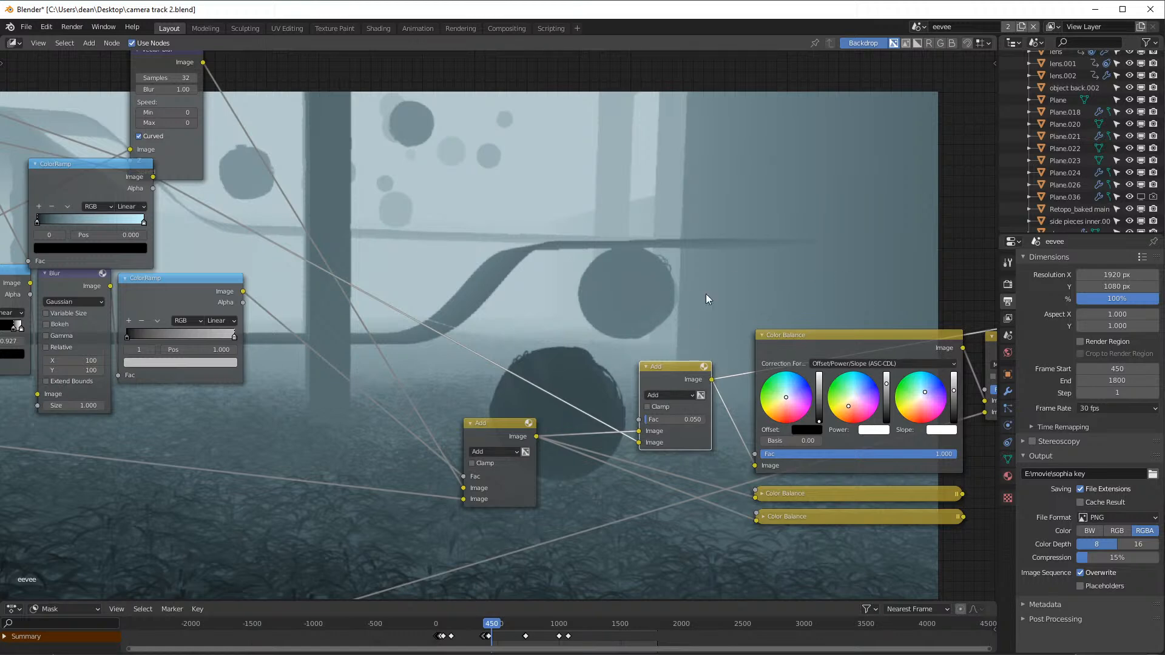
# - Set the factor of the Add node feeding the Color Balance to 0.5
pyautogui.scroll(-7, 628, 294)
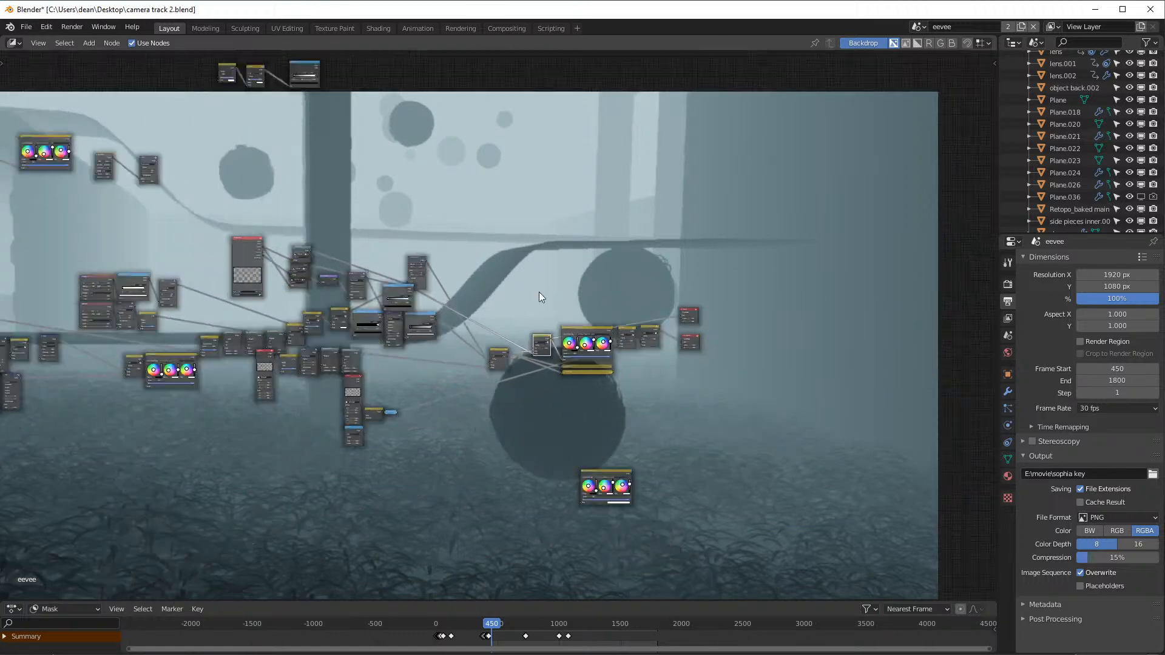
pyautogui.scroll(4, 494, 307)
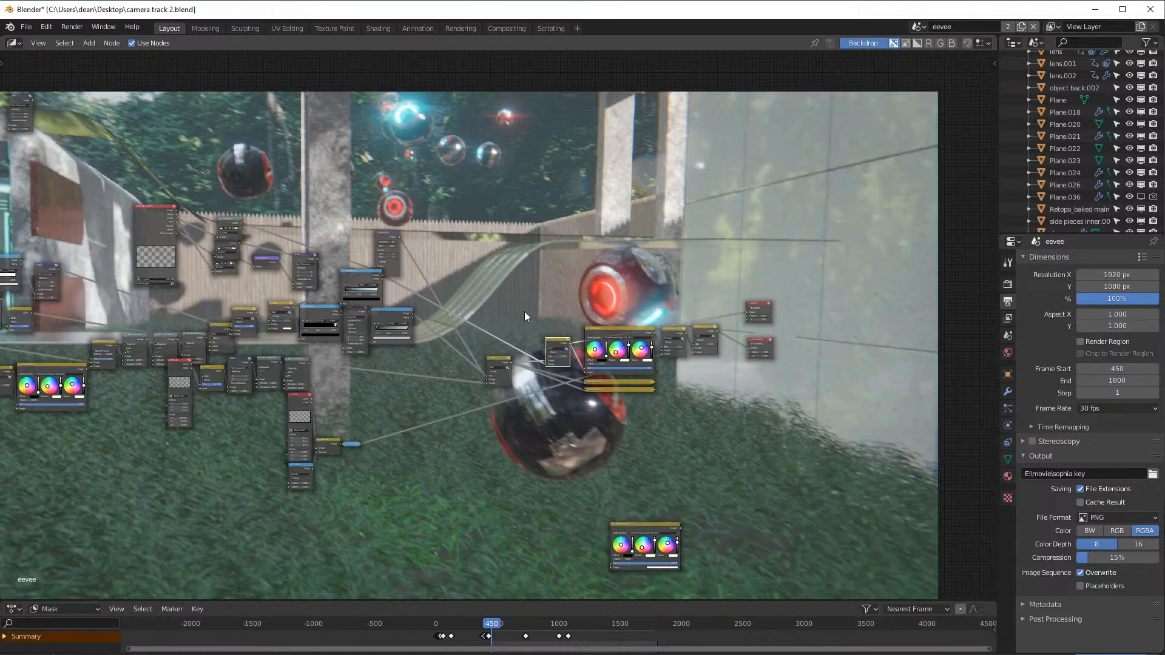
pyautogui.scroll(5, 577, 322)
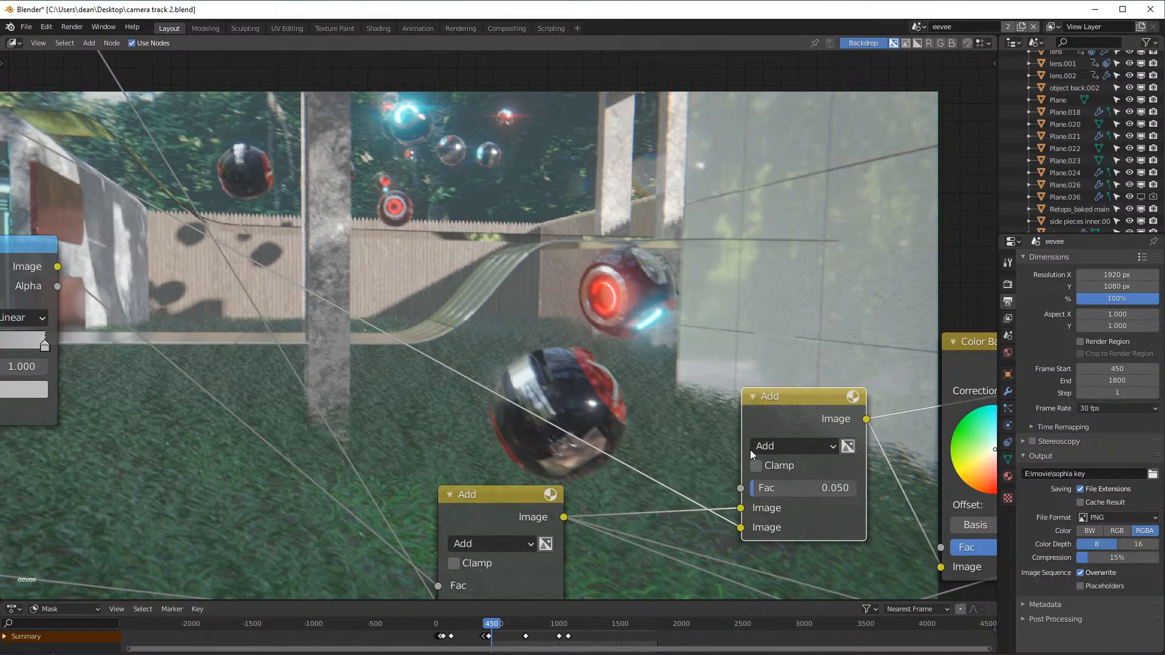
pyautogui.click(789, 488)
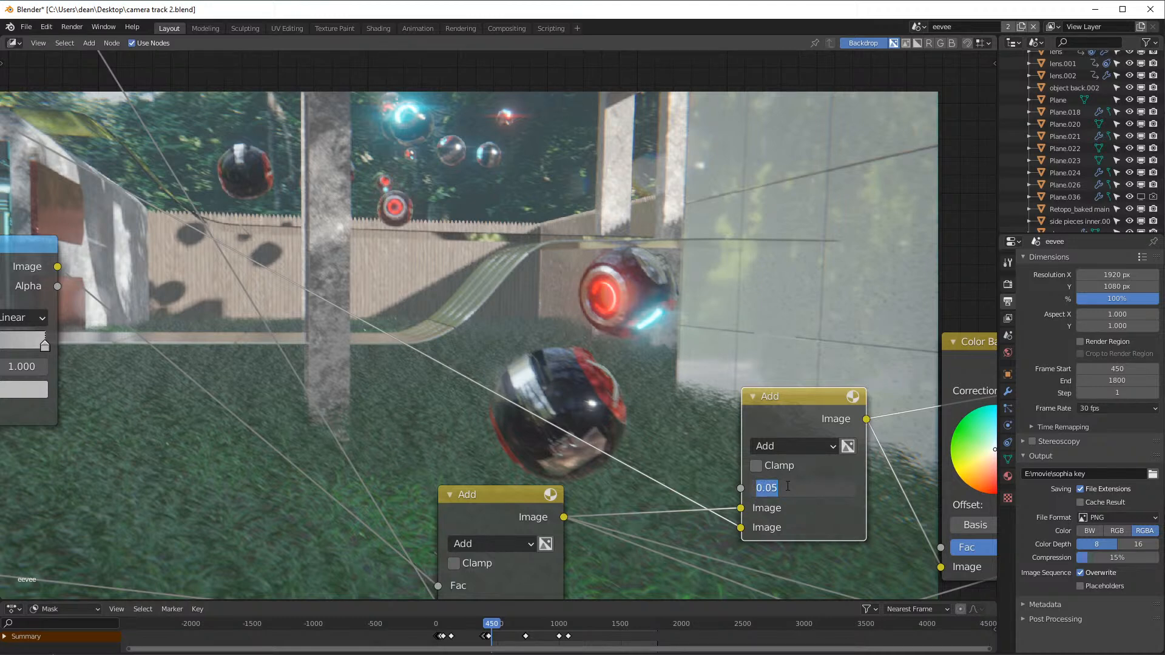
pyautogui.write('0.5')
pyautogui.press('Return')
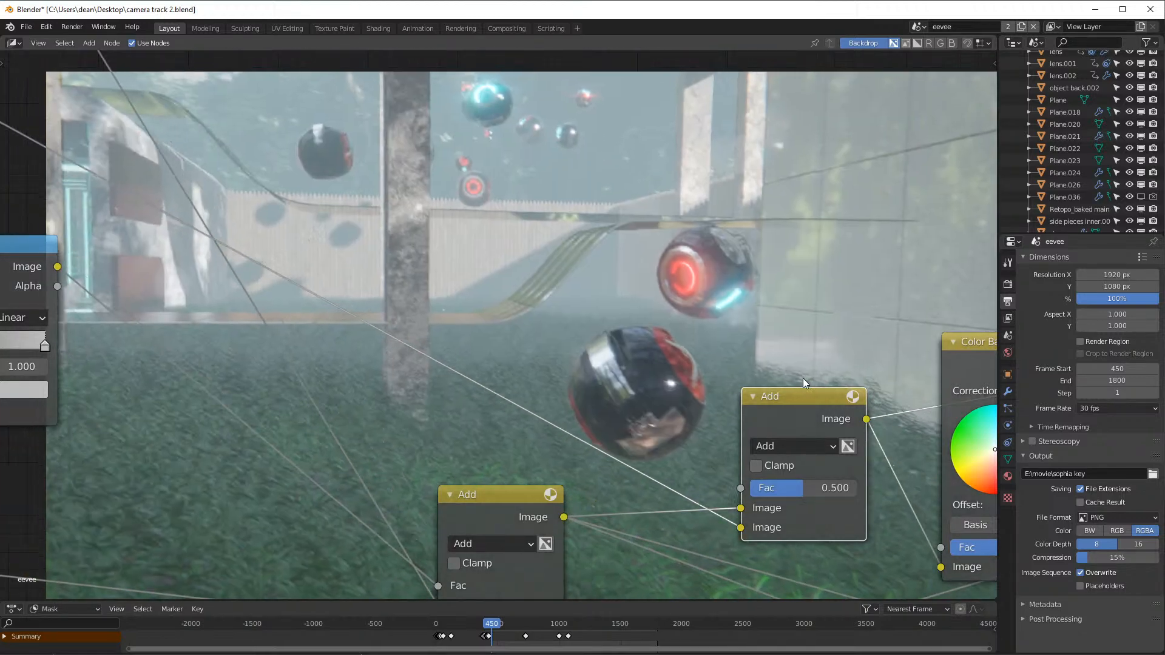
# - Move the Gamma node down so it sits clear of the RGB to BW node beside the noise Texture
pyautogui.moveTo(809, 355); pyautogui.dragTo(344, 363, button='middle')
pyautogui.scroll(-2, 520, 323)
pyautogui.moveTo(704, 378); pyautogui.dragTo(541, 352, button='middle')
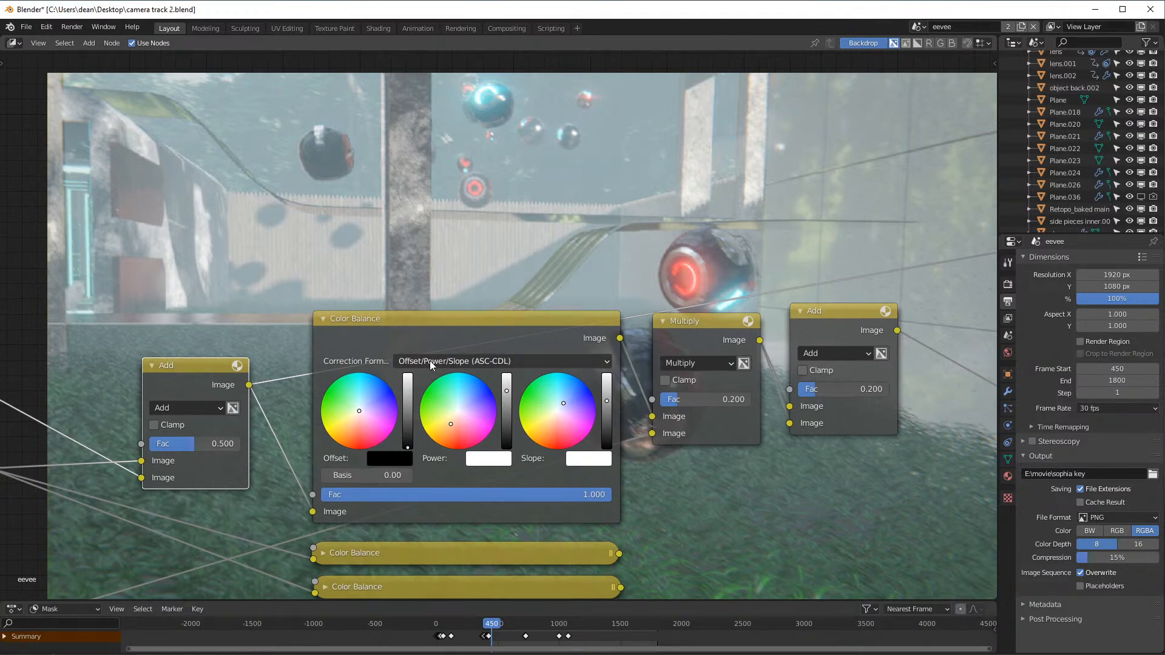
pyautogui.moveTo(720, 312); pyautogui.dragTo(714, 259, button='middle')
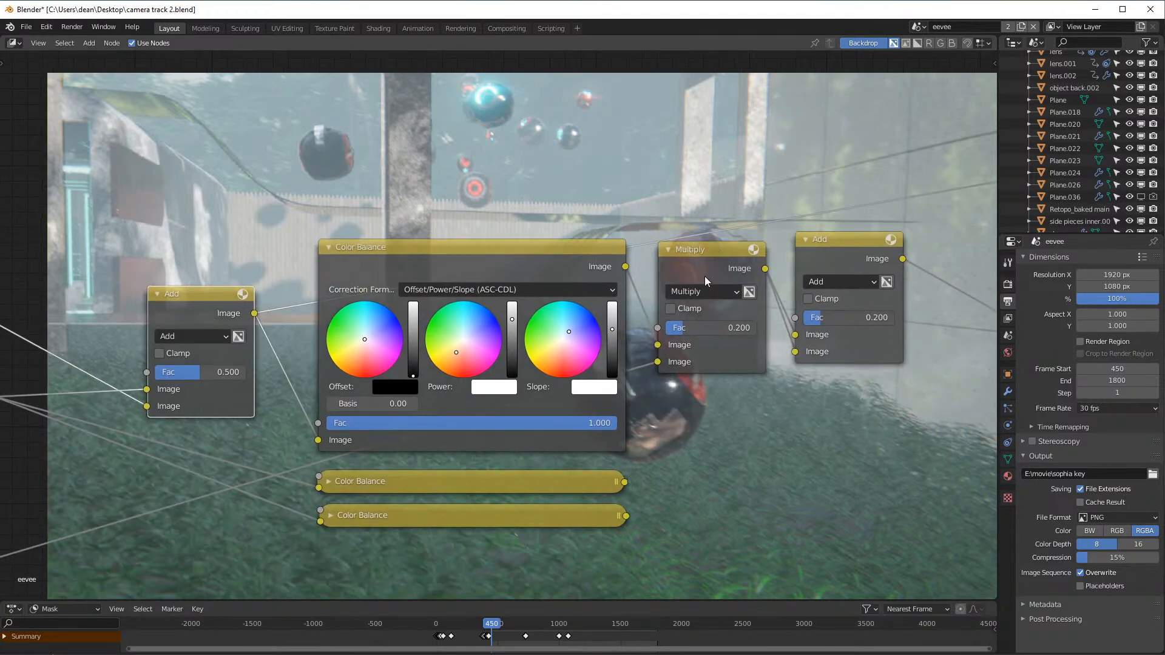
pyautogui.scroll(-3, 705, 275)
pyautogui.moveTo(315, 465); pyautogui.dragTo(590, 333, button='middle')
pyautogui.scroll(-4, 590, 330)
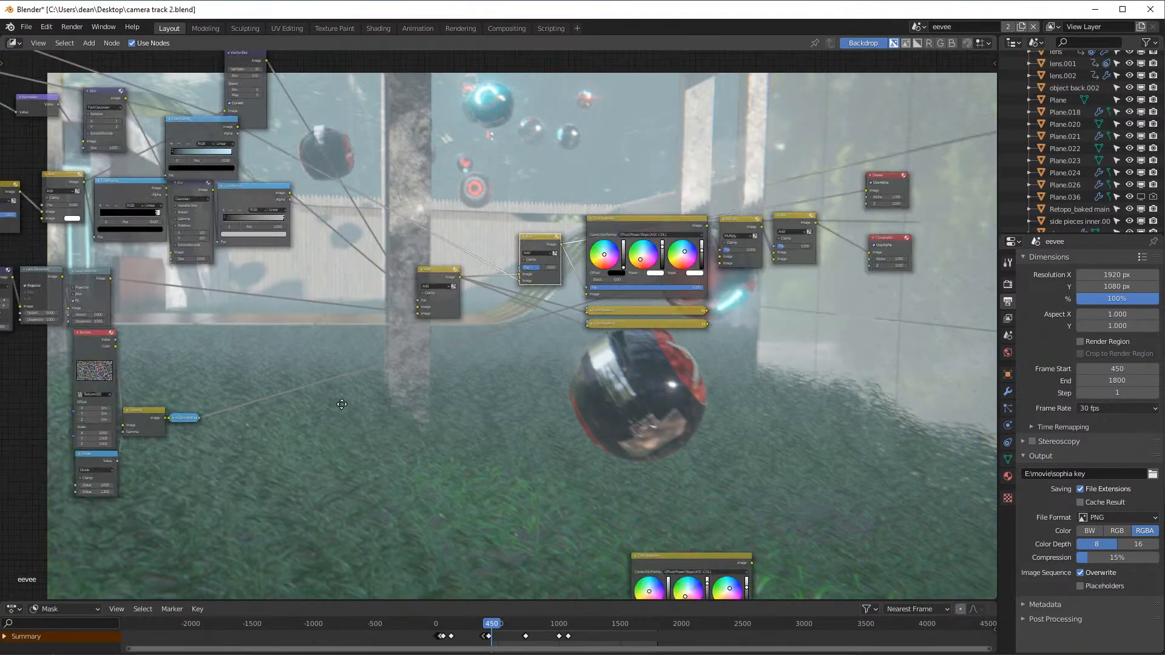
pyautogui.moveTo(322, 411); pyautogui.dragTo(574, 353, button='middle')
pyautogui.scroll(4, 425, 353)
pyautogui.moveTo(327, 382); pyautogui.dragTo(341, 410)
# - Examine the noise Texture, Divide, Gamma and RGB to BW nodes and where they feed into the final Multiply and Add nodes
pyautogui.moveTo(642, 277); pyautogui.dragTo(1, 507, button='middle')
pyautogui.moveTo(555, 370); pyautogui.dragTo(866, 255, button='middle')
pyautogui.moveTo(252, 447); pyautogui.dragTo(705, 310, button='middle')
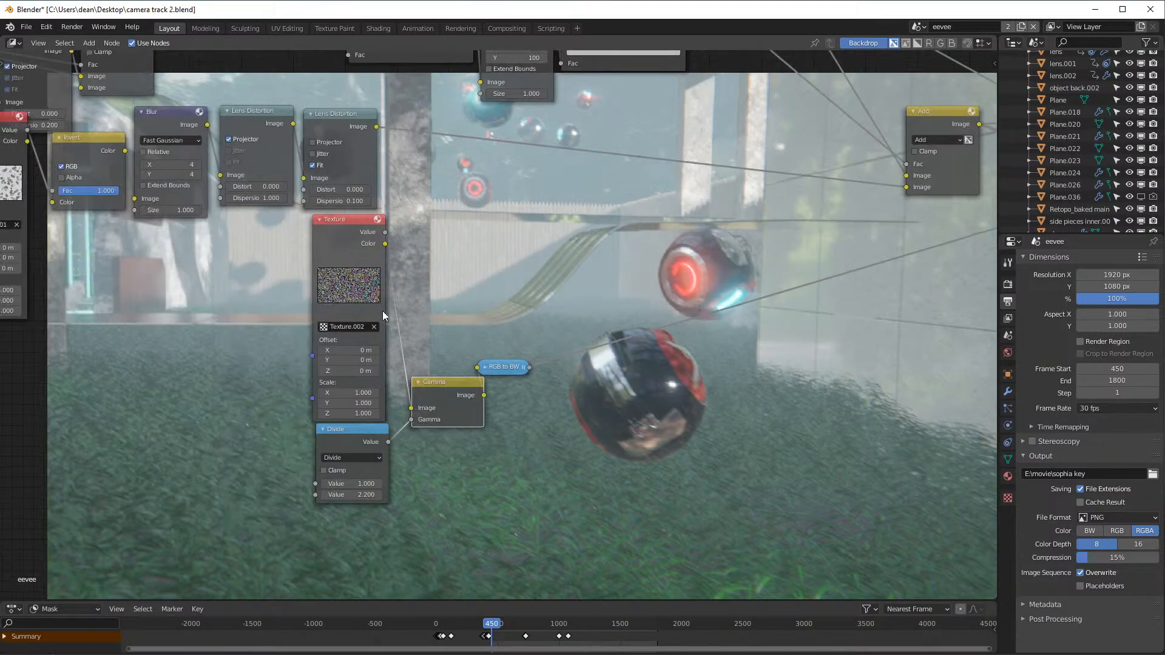
pyautogui.scroll(2, 385, 332)
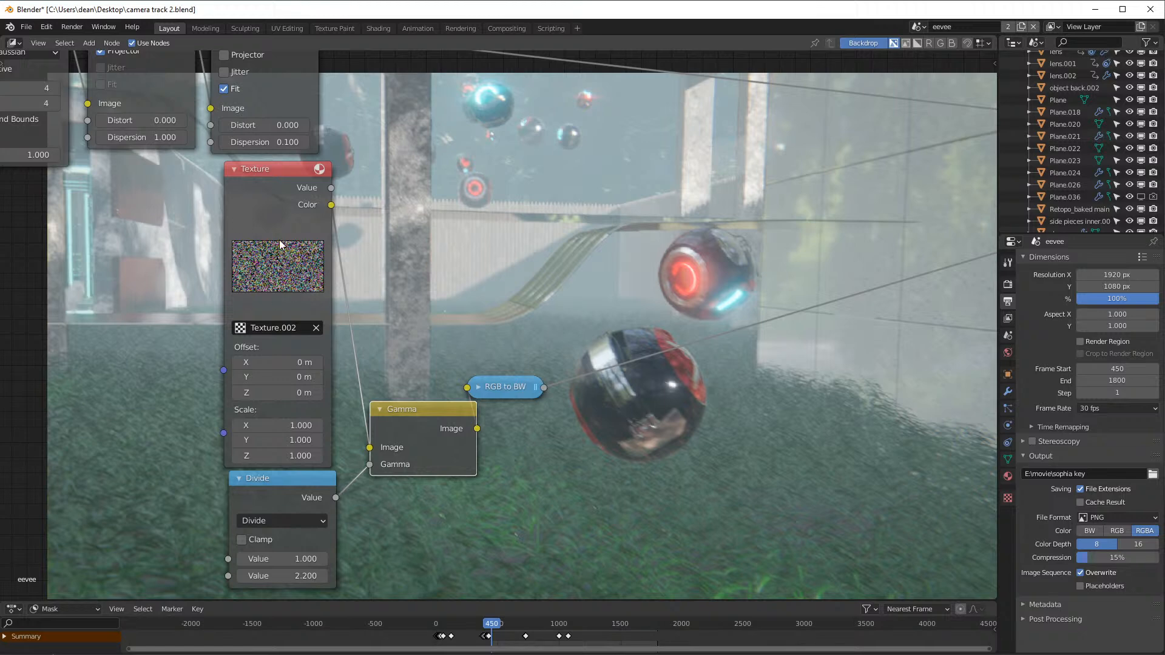
pyautogui.scroll(-3, 240, 248)
pyautogui.moveTo(706, 286); pyautogui.dragTo(13, 434, button='middle')
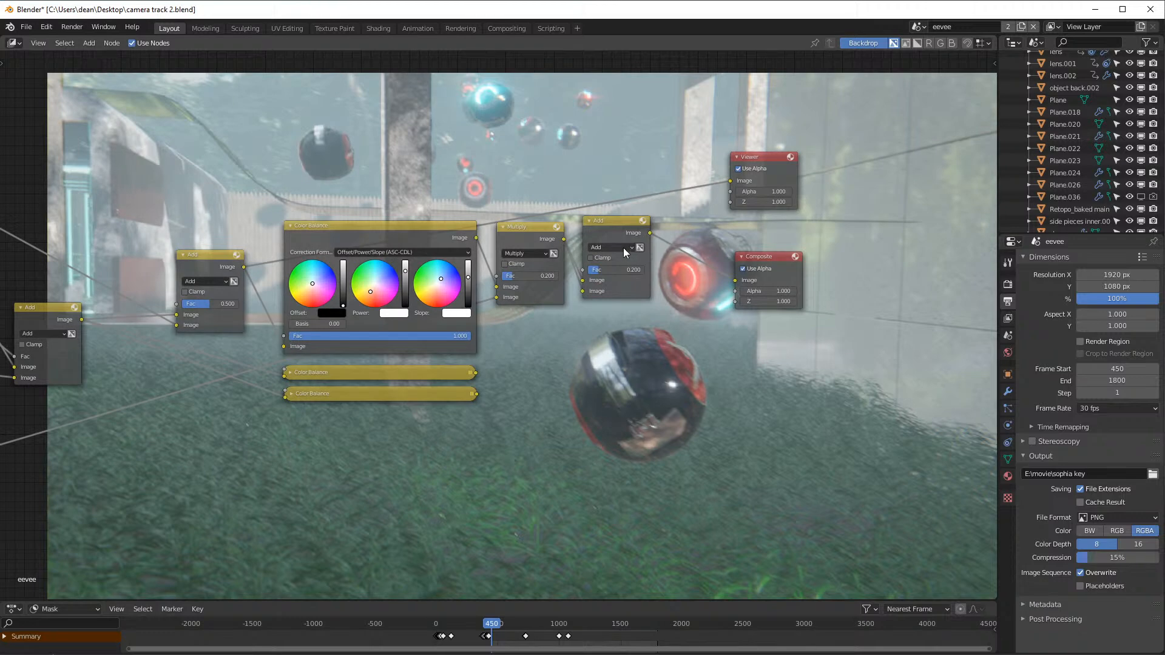
# - Connect the last Add node before the Composite output to the Viewer and inspect the full composite in the backdrop
pyautogui.scroll(3, 627, 237)
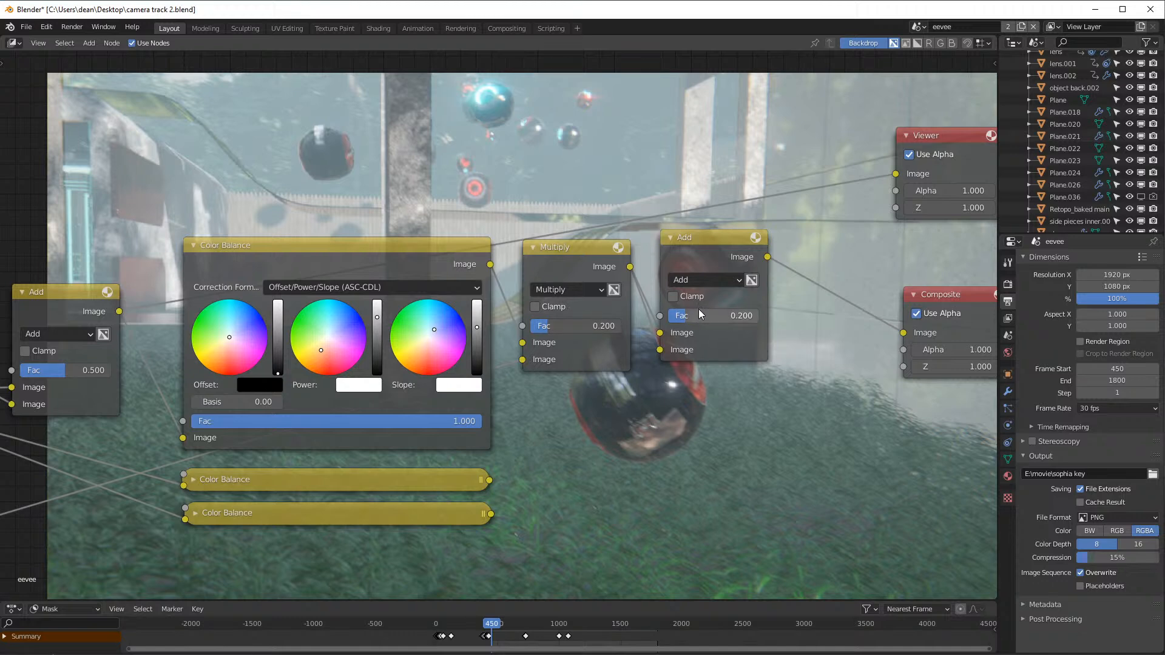
pyautogui.moveTo(710, 238); pyautogui.dragTo(677, 343, button='middle')
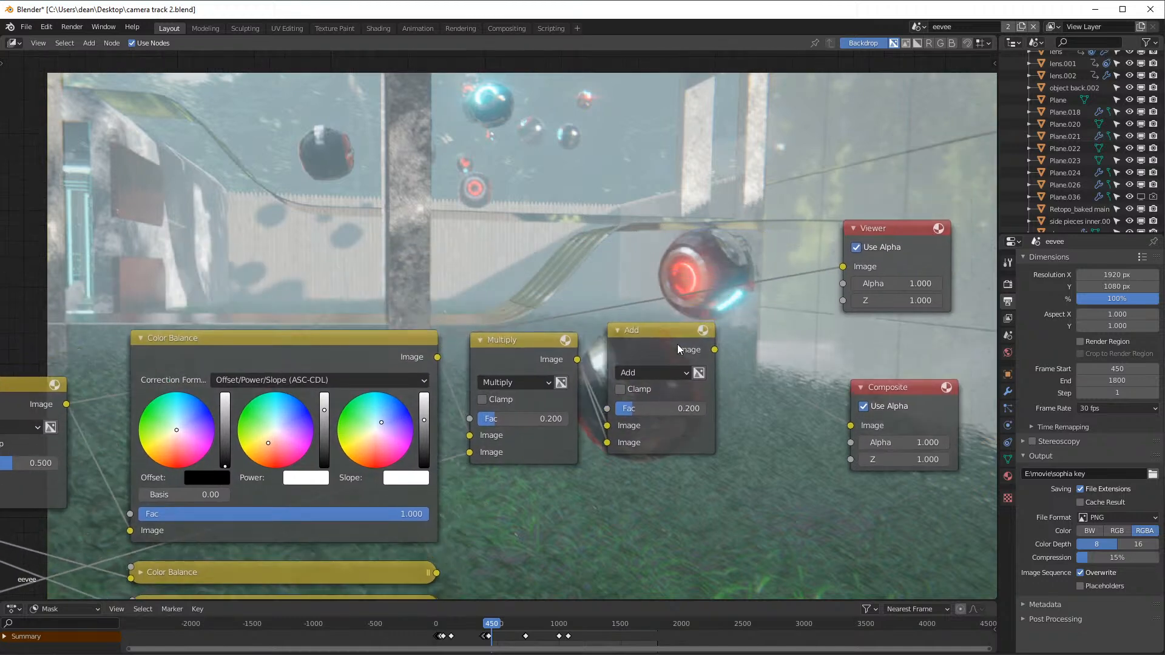
pyautogui.click(678, 343)
pyautogui.moveTo(537, 210); pyautogui.dragTo(548, 423, button='middle')
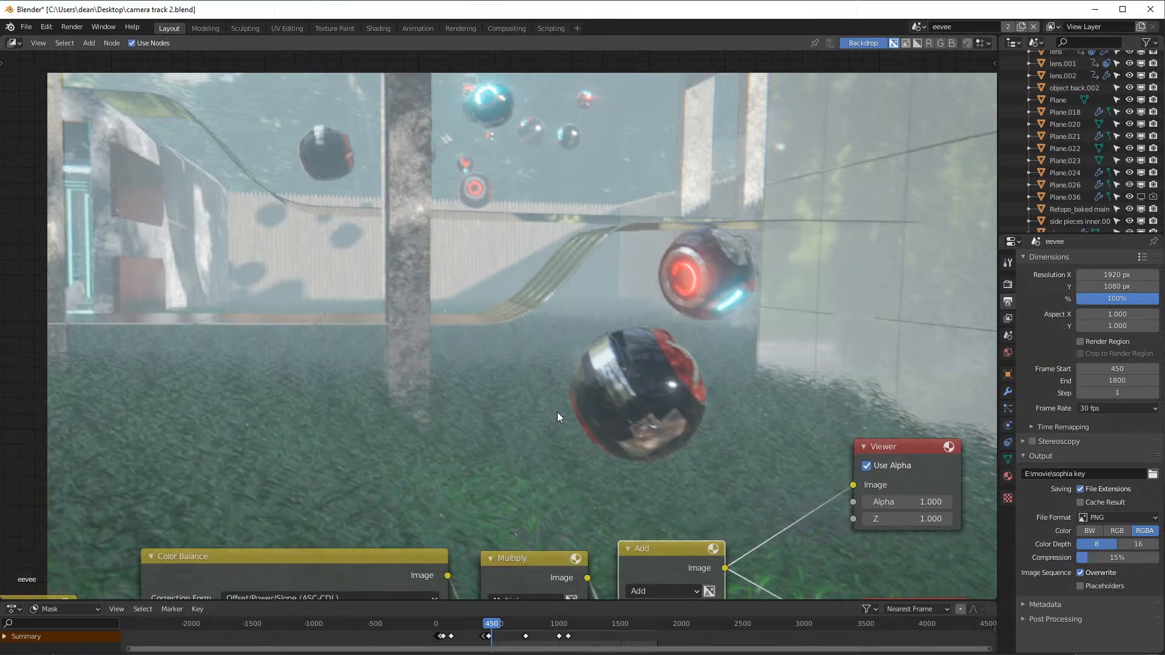
pyautogui.moveTo(557, 279); pyautogui.dragTo(551, 323, button='middle')
pyautogui.keyDown('alt'); pyautogui.moveTo(541, 377); pyautogui.dragTo(548, 346, button='middle'); pyautogui.keyUp('alt')
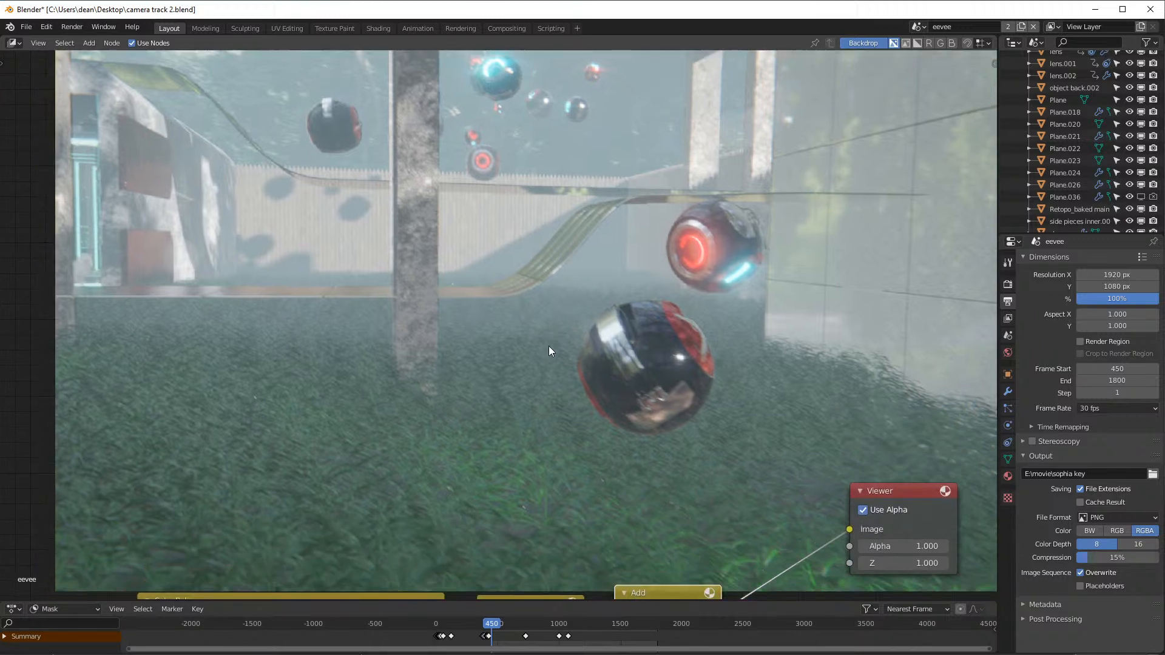
pyautogui.scroll(-1, 549, 349)
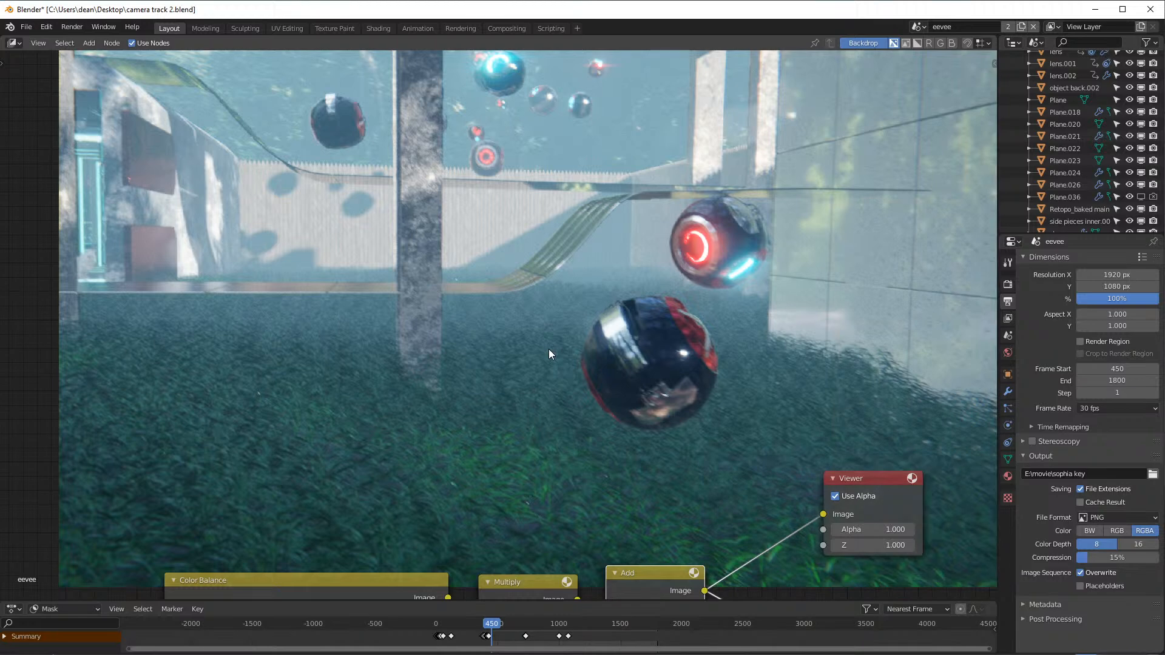
# - Set the factor of the Add node before the Color Balance to 0.05 and check the fog in the backdrop
pyautogui.moveTo(500, 394); pyautogui.dragTo(750, 276, button='middle')
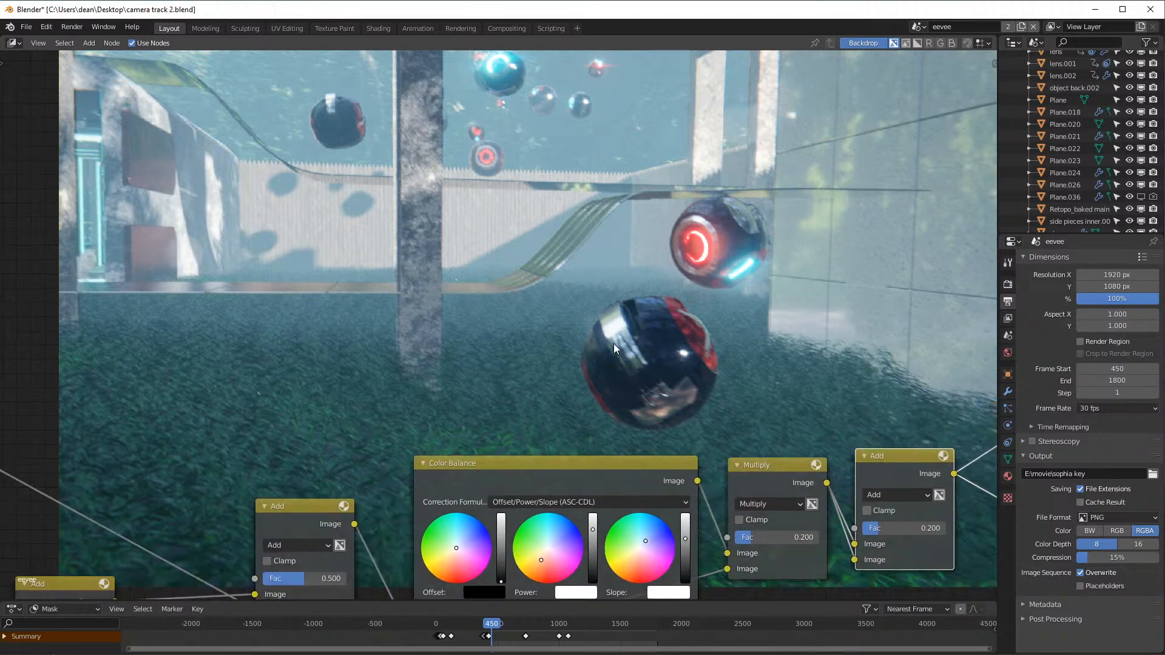
pyautogui.scroll(-5, 491, 340)
pyautogui.moveTo(498, 341); pyautogui.dragTo(607, 299, button='middle')
pyautogui.scroll(2, 504, 428)
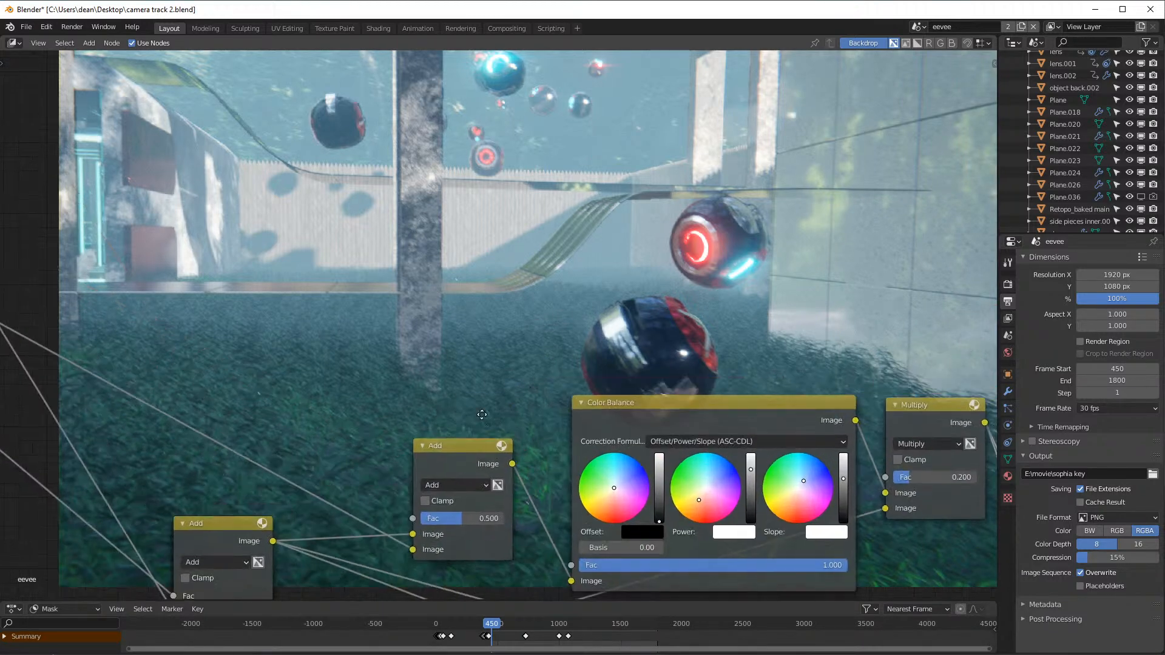
pyautogui.click(497, 454)
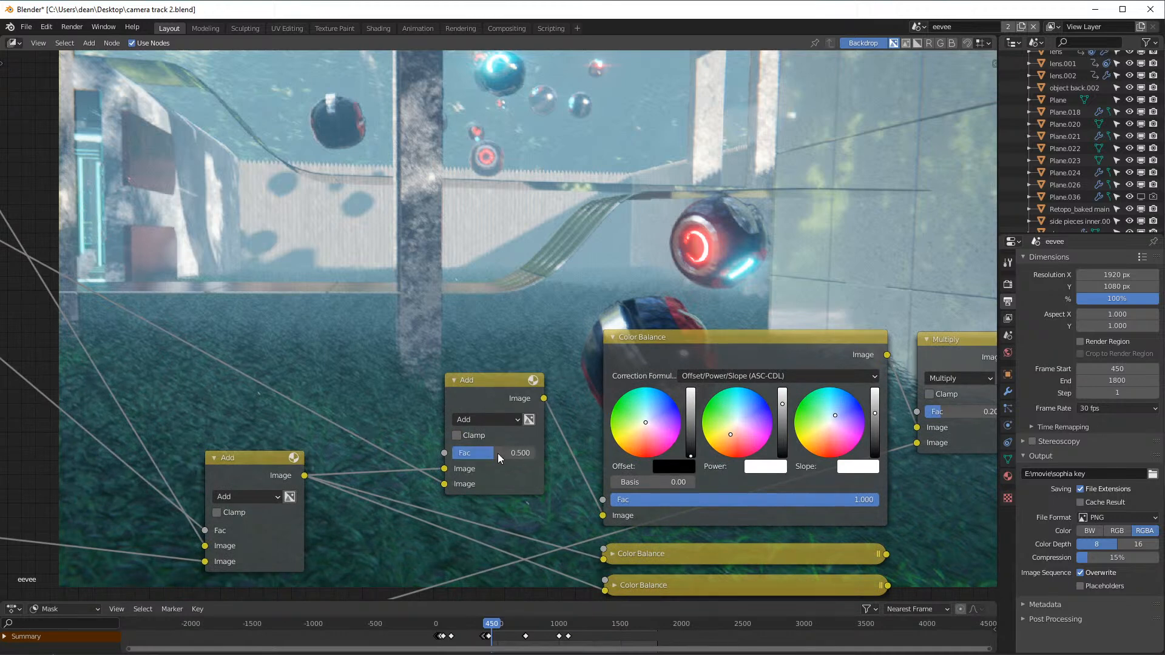
pyautogui.write('0.05')
pyautogui.press('Return')
pyautogui.moveTo(632, 227); pyautogui.dragTo(614, 427, button='middle')
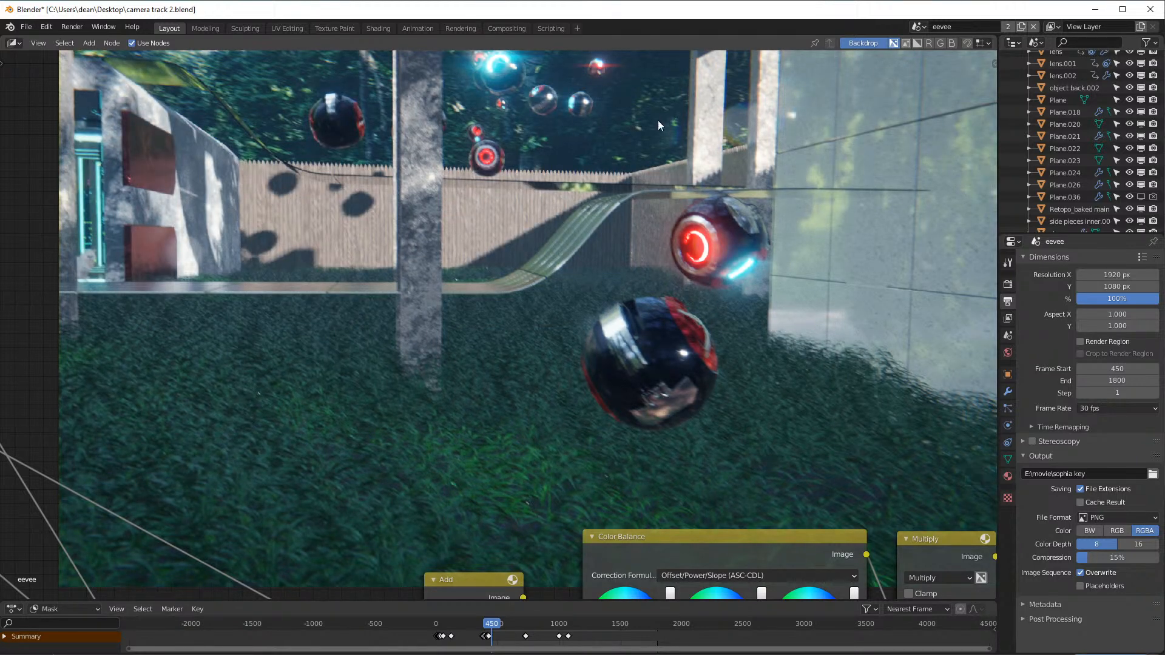
# - Separate the three overlapping Distortion nodes beside the cycles Render Layers node, stacking two together and placing the third lower
pyautogui.scroll(-3, 536, 220)
pyautogui.moveTo(521, 338); pyautogui.dragTo(812, 246, button='middle')
pyautogui.moveTo(443, 225); pyautogui.dragTo(860, 372, button='middle')
pyautogui.scroll(5, 500, 307)
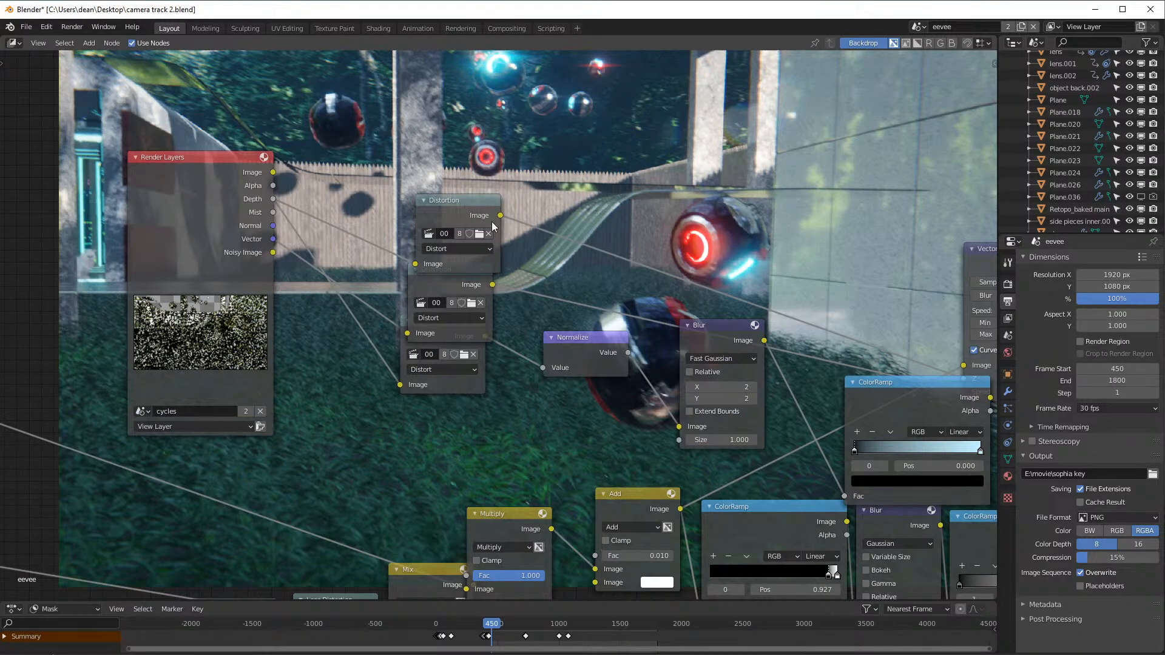
pyautogui.moveTo(480, 201); pyautogui.dragTo(446, 136)
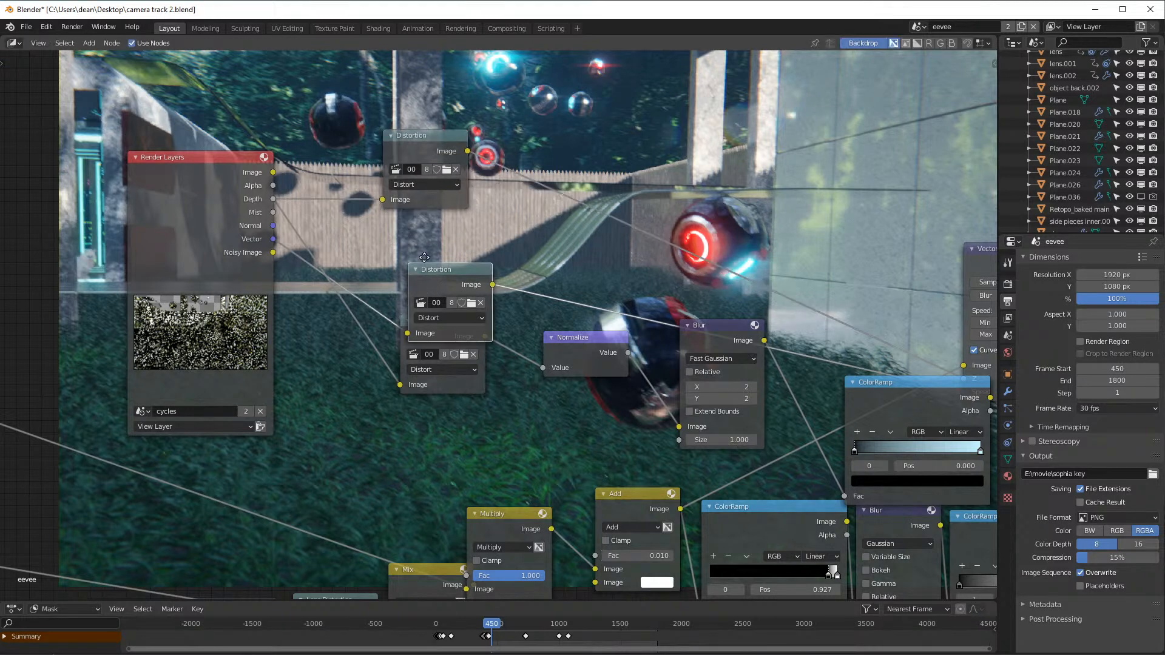
pyautogui.moveTo(429, 272); pyautogui.dragTo(406, 201)
pyautogui.moveTo(450, 324); pyautogui.dragTo(401, 349)
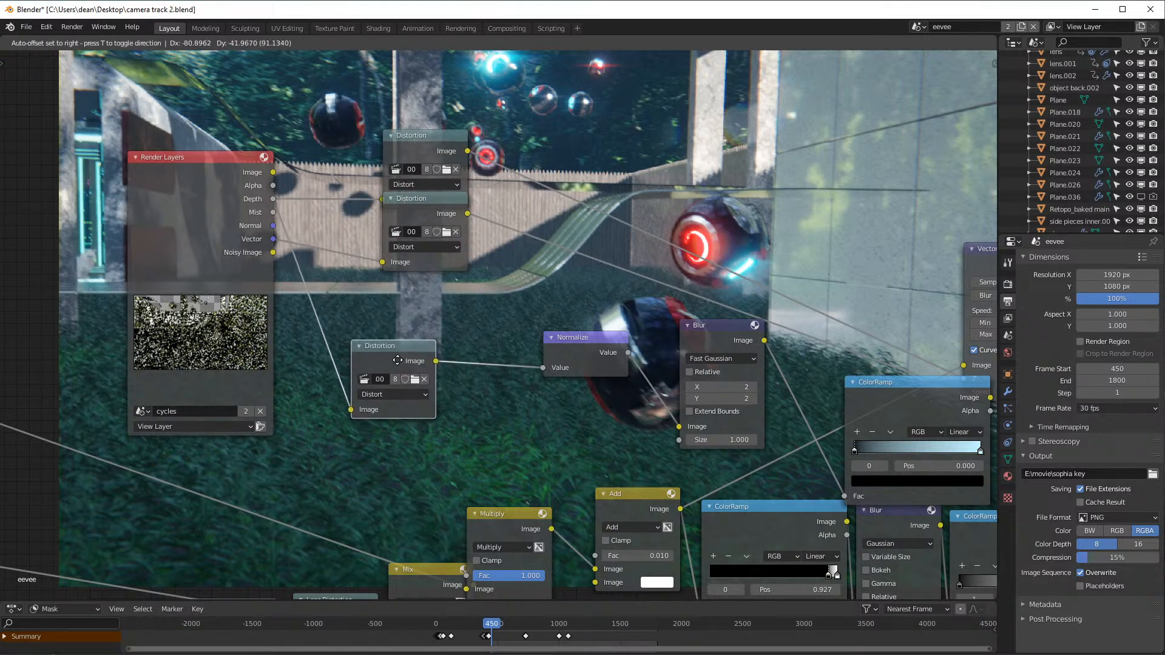
# - Tidy the mist branch by moving the ColorRamp off Vector Blur and raising the Normalize and third Distortion nodes toward the upper Distortion pair
pyautogui.moveTo(569, 326); pyautogui.dragTo(329, 419, button='middle')
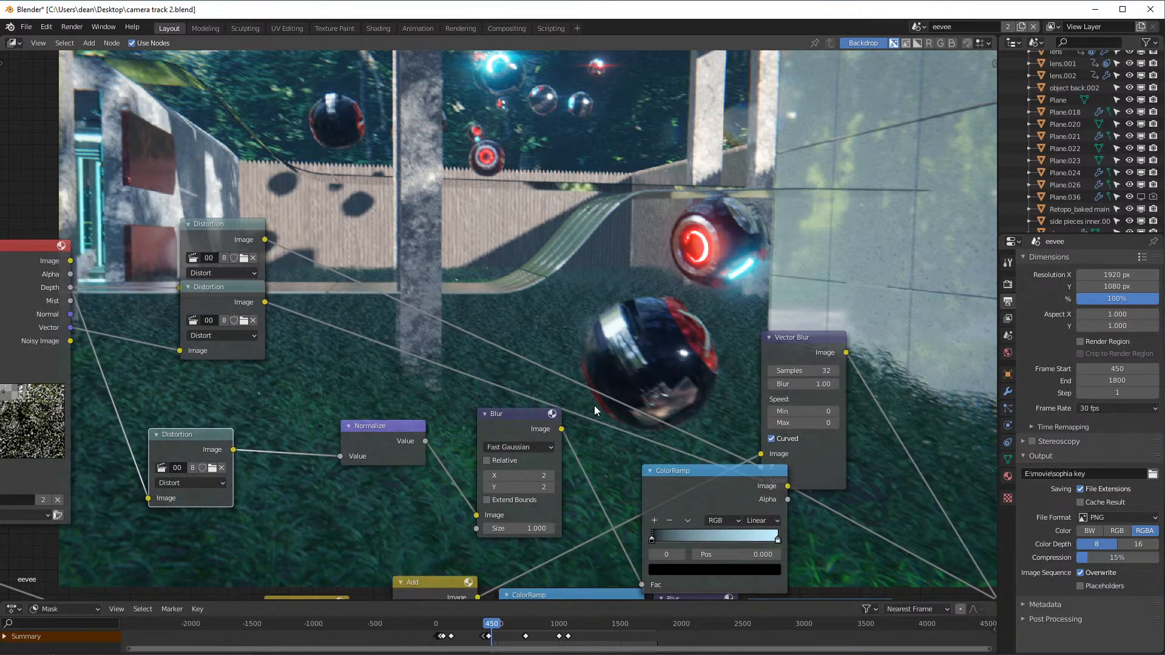
pyautogui.scroll(-1, 816, 468)
pyautogui.moveTo(817, 468); pyautogui.dragTo(829, 363, button='middle')
pyautogui.moveTo(817, 380); pyautogui.dragTo(794, 423)
pyautogui.moveTo(478, 338); pyautogui.dragTo(476, 295)
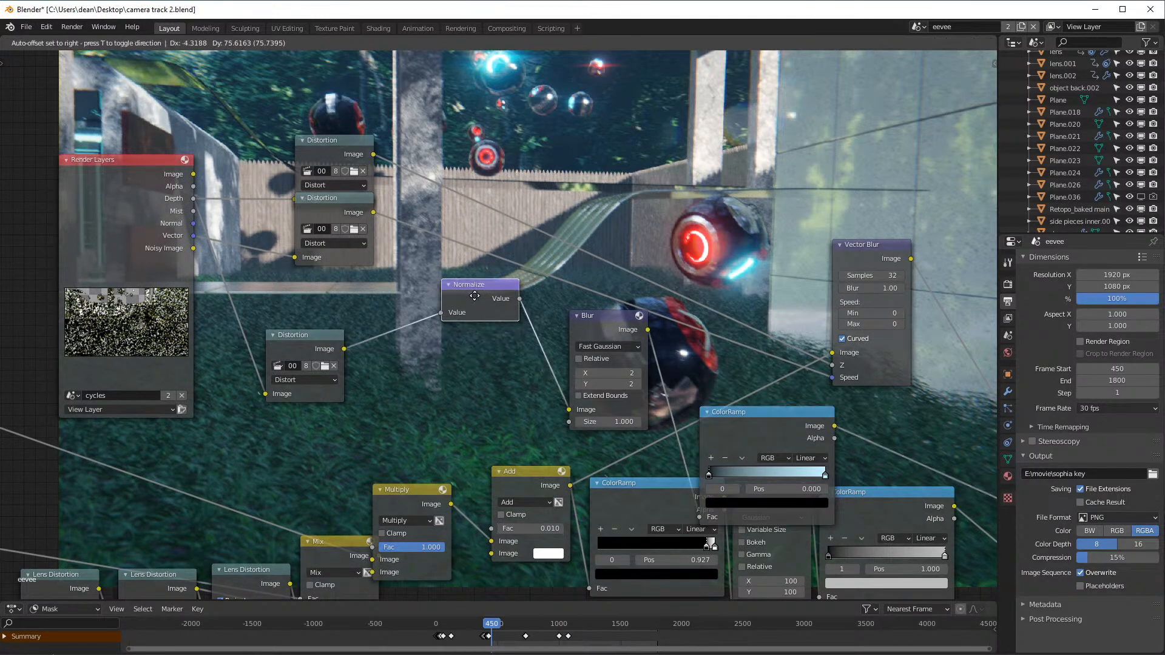
pyautogui.moveTo(308, 336); pyautogui.dragTo(333, 267)
# - Cycle through the cycles Render Layers node's output passes in the Viewer to preview each one
pyautogui.moveTo(729, 337); pyautogui.dragTo(700, 282, button='middle')
pyautogui.scroll(-2, 461, 311)
pyautogui.moveTo(460, 312); pyautogui.dragTo(604, 310, button='middle')
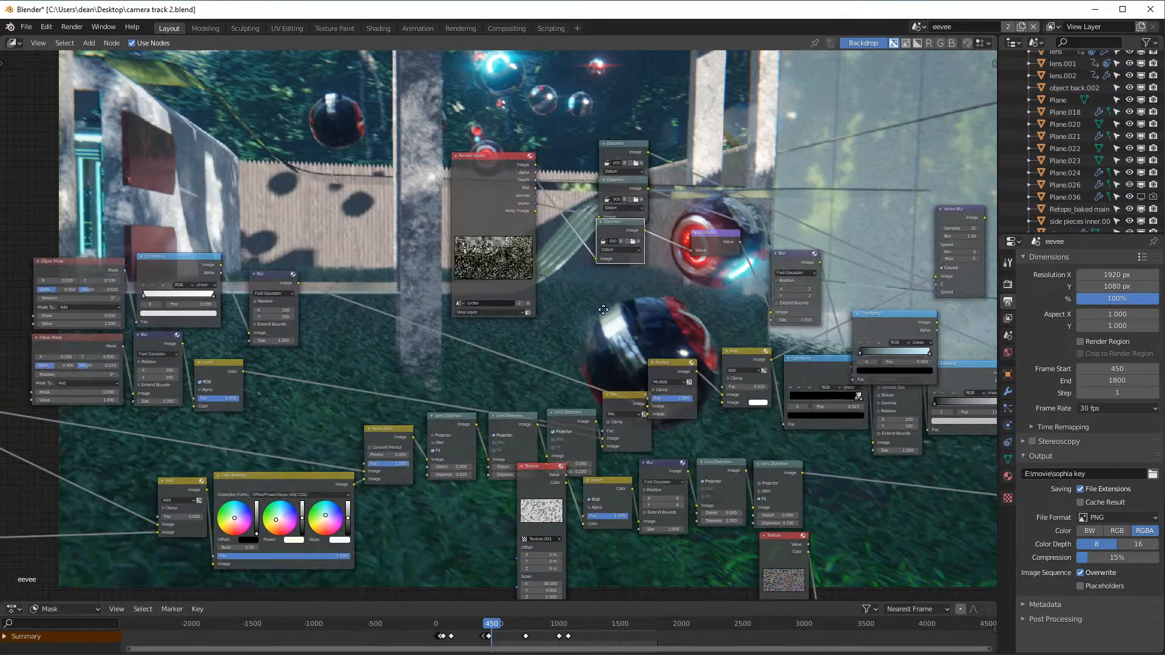
pyautogui.scroll(2, 540, 176)
pyautogui.keyDown('ctrl'); pyautogui.keyDown('shift'); pyautogui.click(500, 137); pyautogui.keyUp('shift'); pyautogui.keyUp('ctrl')
pyautogui.keyDown('ctrl'); pyautogui.keyDown('shift'); pyautogui.click(483, 136); pyautogui.keyUp('shift'); pyautogui.keyUp('ctrl')
pyautogui.keyDown('ctrl'); pyautogui.keyDown('shift'); pyautogui.click(480, 132); pyautogui.keyUp('shift'); pyautogui.keyUp('ctrl')
pyautogui.keyDown('ctrl'); pyautogui.keyDown('shift'); pyautogui.click(481, 132); pyautogui.keyUp('shift'); pyautogui.keyUp('ctrl')
pyautogui.keyDown('ctrl'); pyautogui.keyDown('shift'); pyautogui.click(482, 132); pyautogui.keyUp('shift'); pyautogui.keyUp('ctrl')
pyautogui.keyDown('ctrl'); pyautogui.keyDown('shift'); pyautogui.click(480, 131); pyautogui.keyUp('shift'); pyautogui.keyUp('ctrl')
pyautogui.keyDown('ctrl'); pyautogui.keyDown('shift'); pyautogui.click(480, 130); pyautogui.keyUp('shift'); pyautogui.keyUp('ctrl')
pyautogui.moveTo(480, 130); pyautogui.dragTo(492, 233, button='middle')
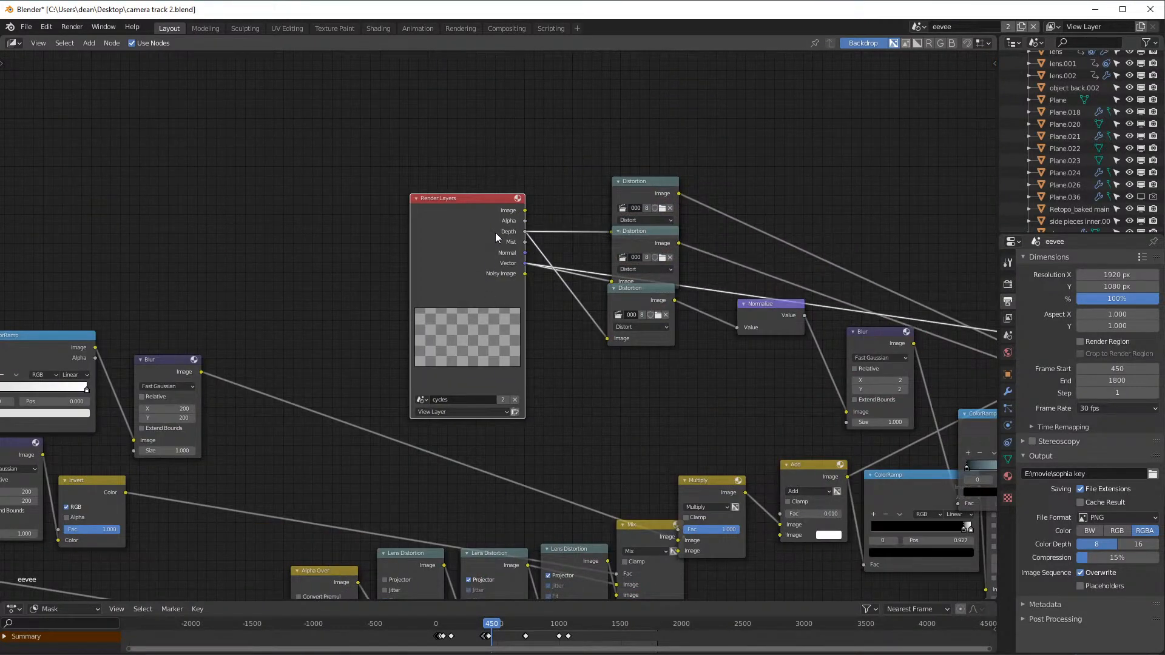
# - Preview the cycles Render Layers node's Vector pass in the Viewer and trace its link to the Vector Blur node
pyautogui.keyDown('ctrl'); pyautogui.keyDown('shift'); pyautogui.click(495, 232); pyautogui.keyUp('shift'); pyautogui.keyUp('ctrl')
pyautogui.moveTo(555, 330); pyautogui.dragTo(276, 354, button='middle')
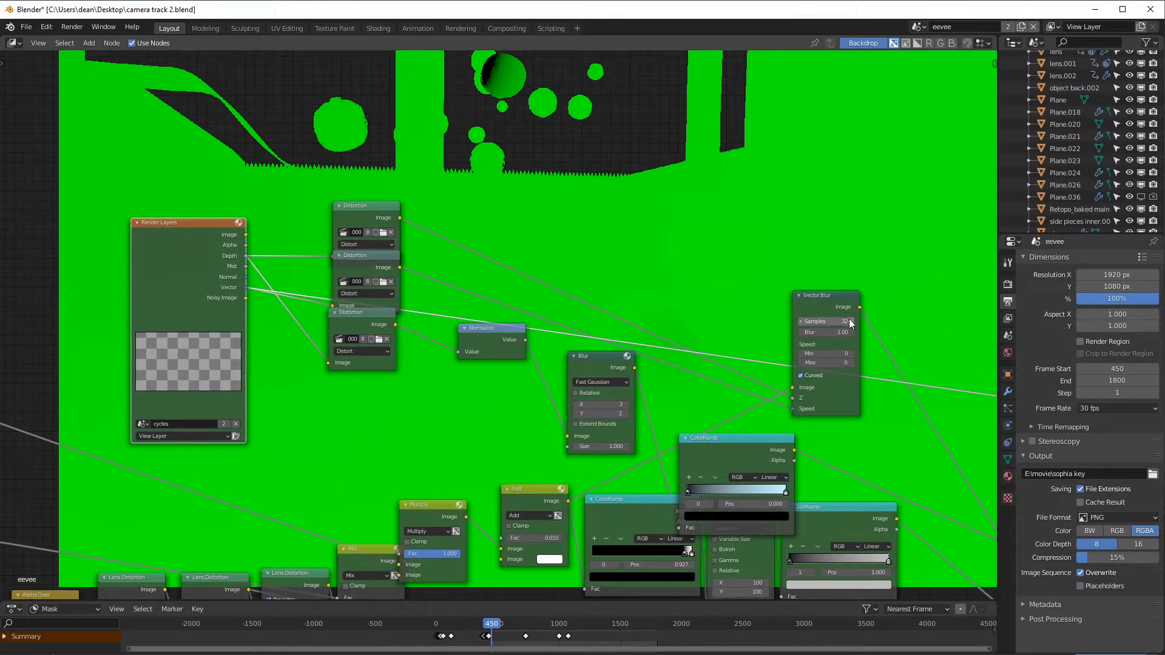
pyautogui.scroll(3, 865, 414)
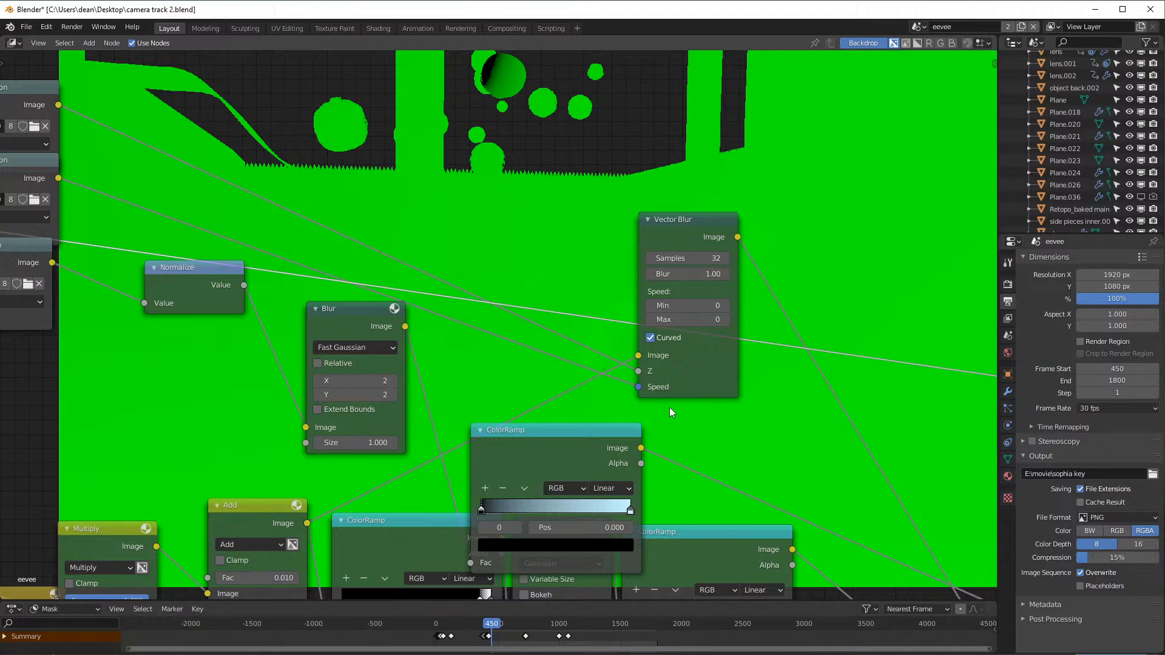
pyautogui.scroll(-4, 598, 348)
pyautogui.moveTo(577, 248); pyautogui.dragTo(793, 266, button='middle')
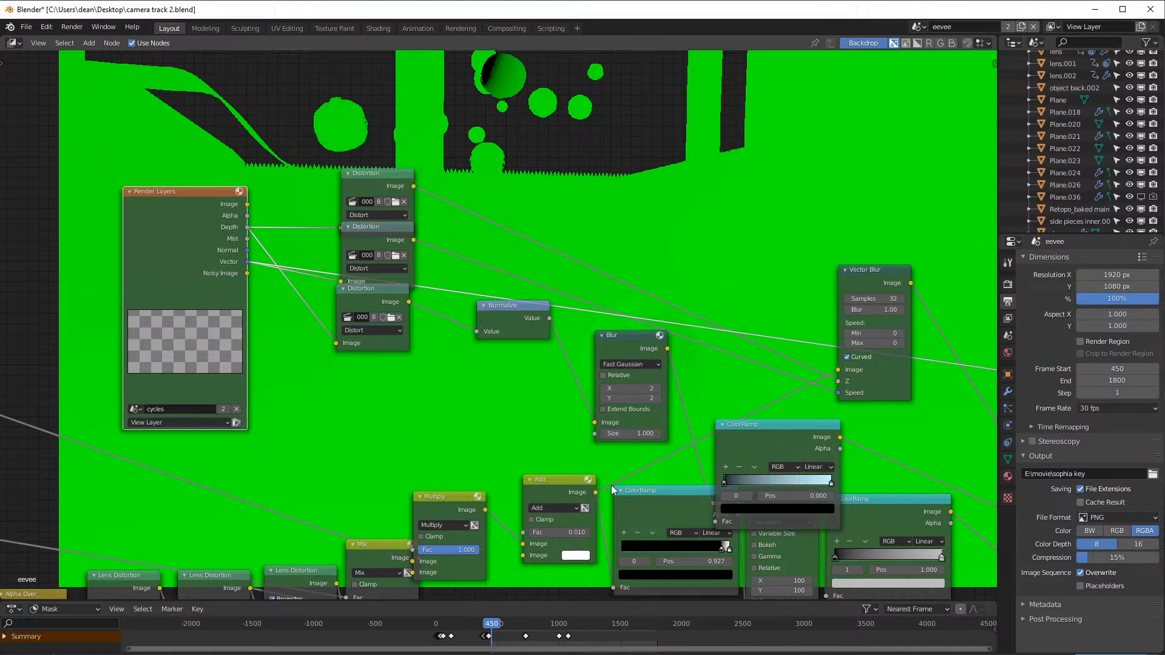
pyautogui.moveTo(853, 338); pyautogui.dragTo(538, 198, button='middle')
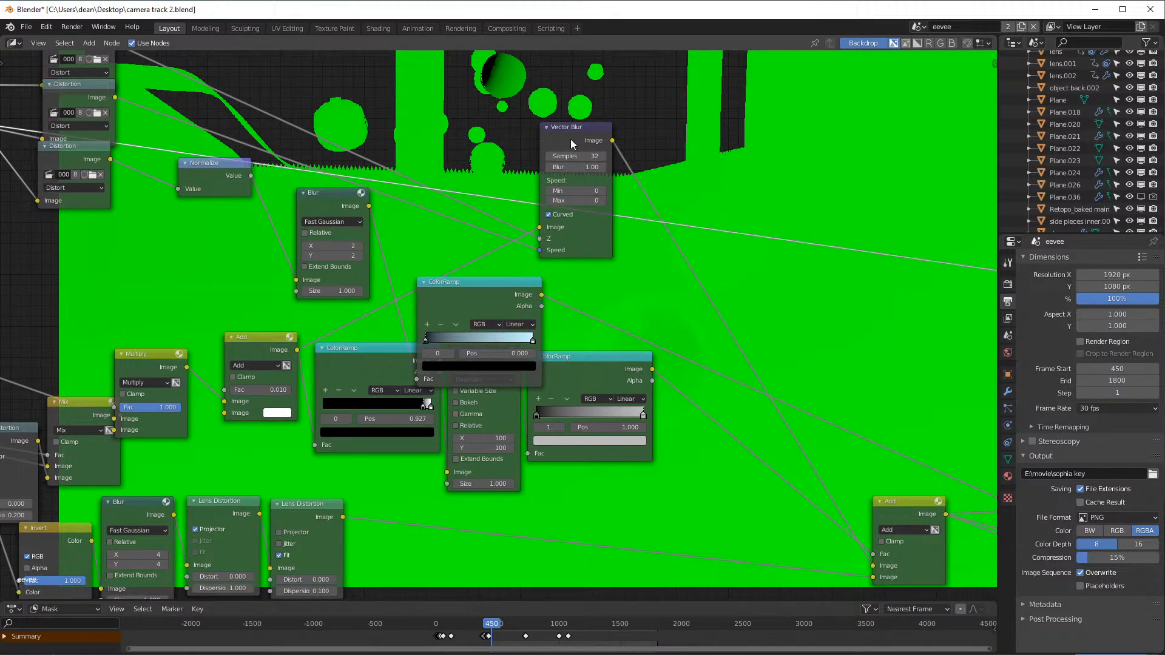
pyautogui.moveTo(584, 161); pyautogui.dragTo(524, 73, button='middle')
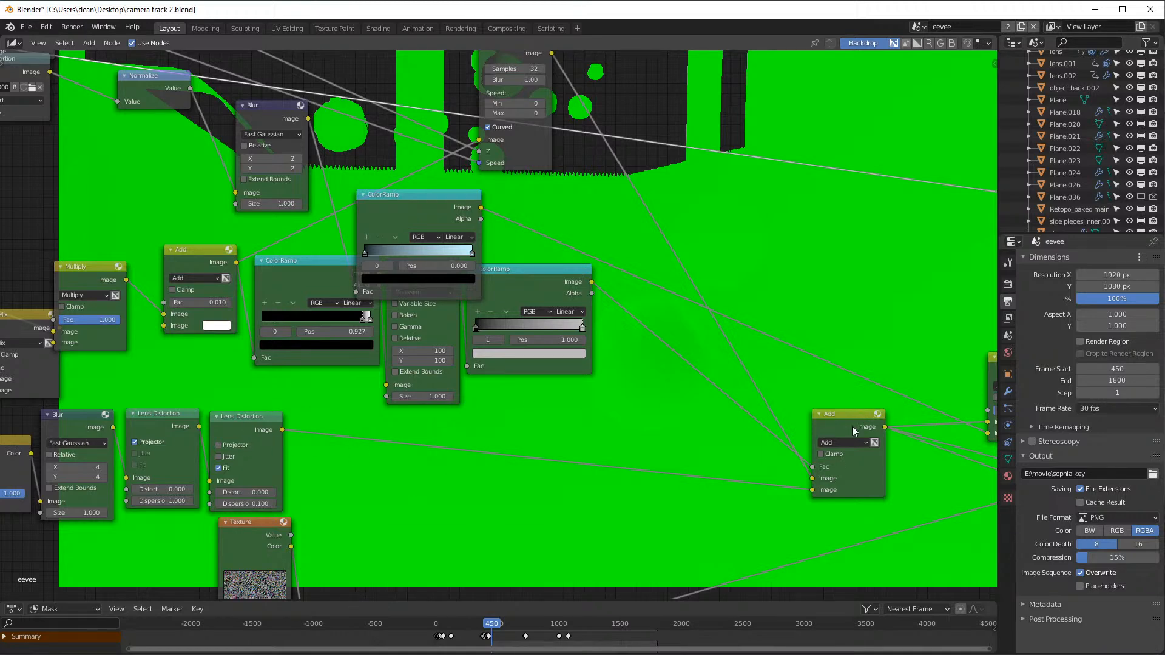
# - Route the Add nodes downstream of Vector Blur to the Viewer in turn, ending with the last Add before Composite
pyautogui.scroll(-6, 800, 479)
pyautogui.moveTo(473, 425); pyautogui.dragTo(782, 384, button='middle')
pyautogui.keyDown('ctrl'); pyautogui.scroll(-8, 717, 371); pyautogui.keyUp('ctrl')
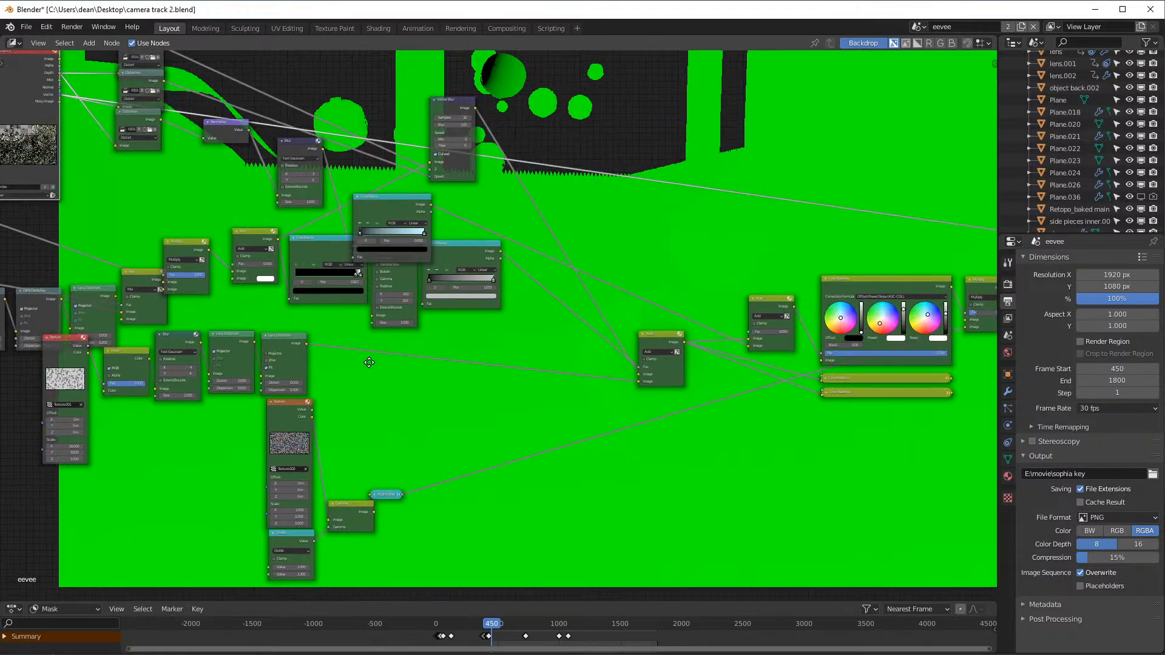
pyautogui.scroll(2, 585, 382)
pyautogui.moveTo(585, 382); pyautogui.dragTo(643, 431, button='middle')
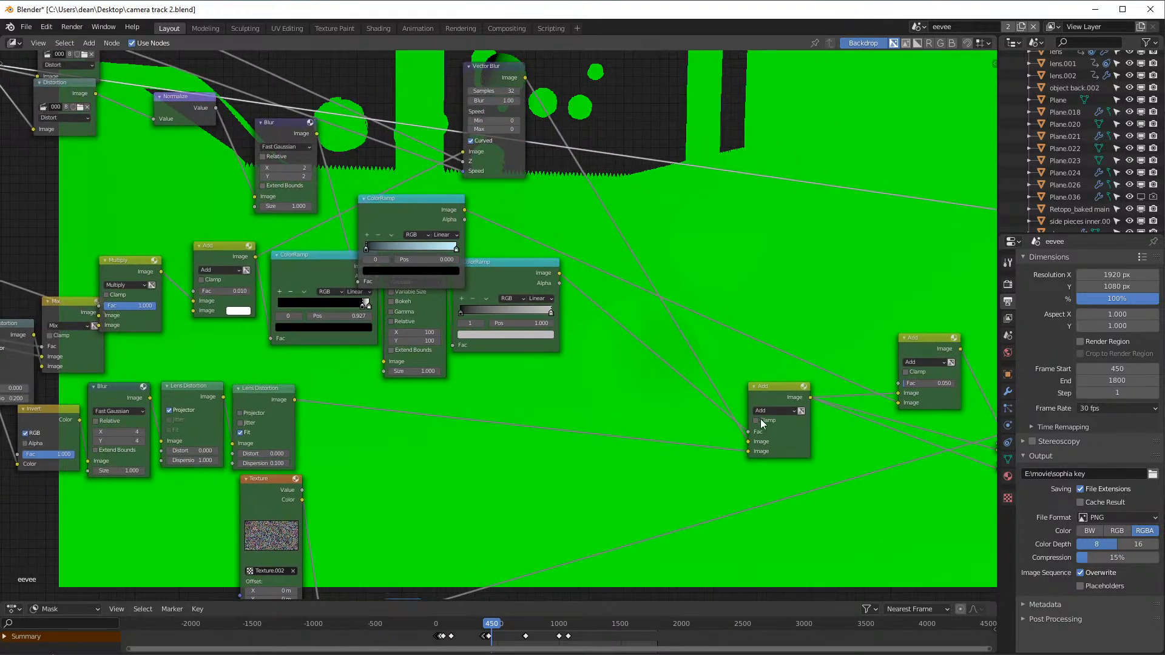
pyautogui.click(789, 394)
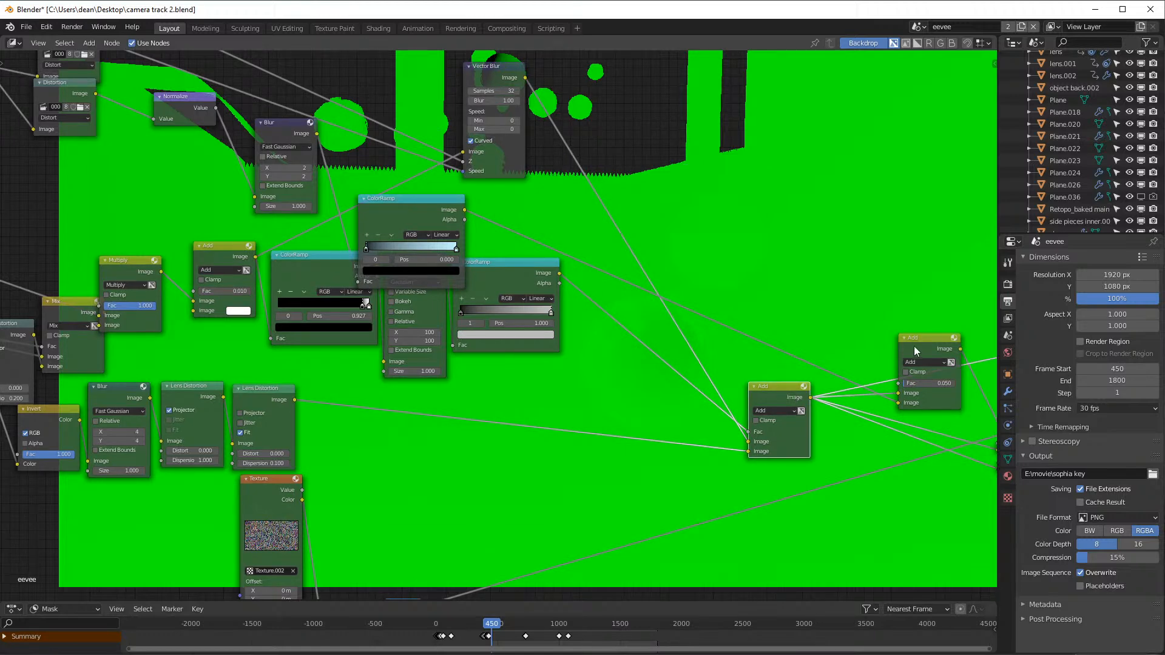
pyautogui.keyDown('ctrl'); pyautogui.scroll(-10, 919, 347); pyautogui.keyUp('ctrl')
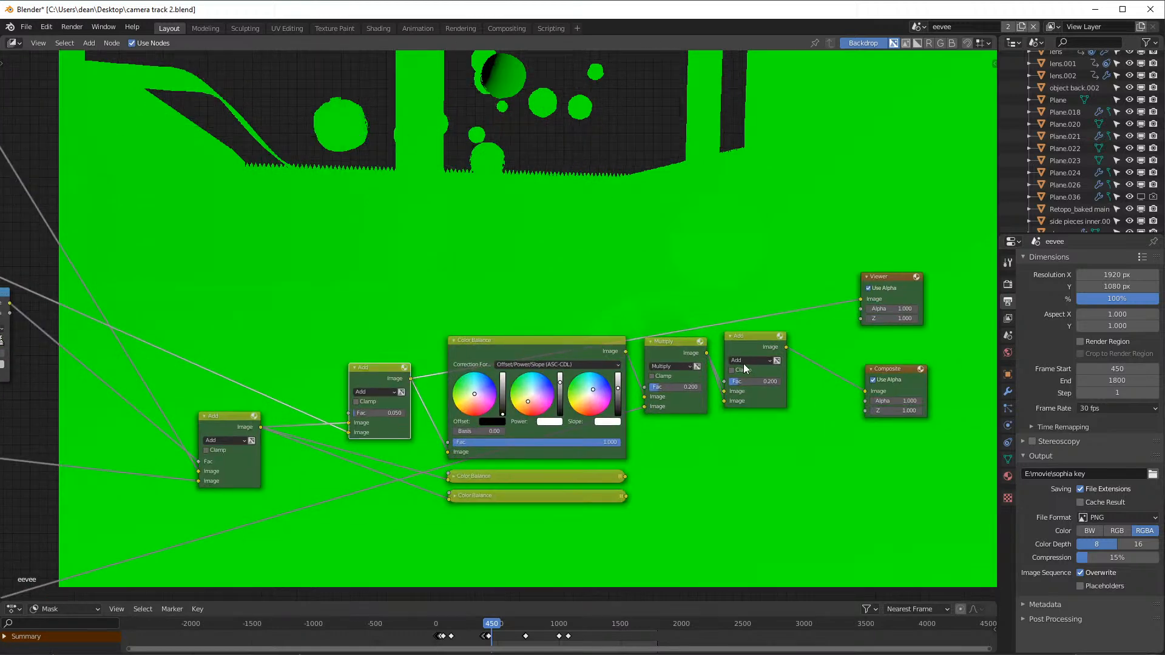
pyautogui.scroll(-6, 749, 349)
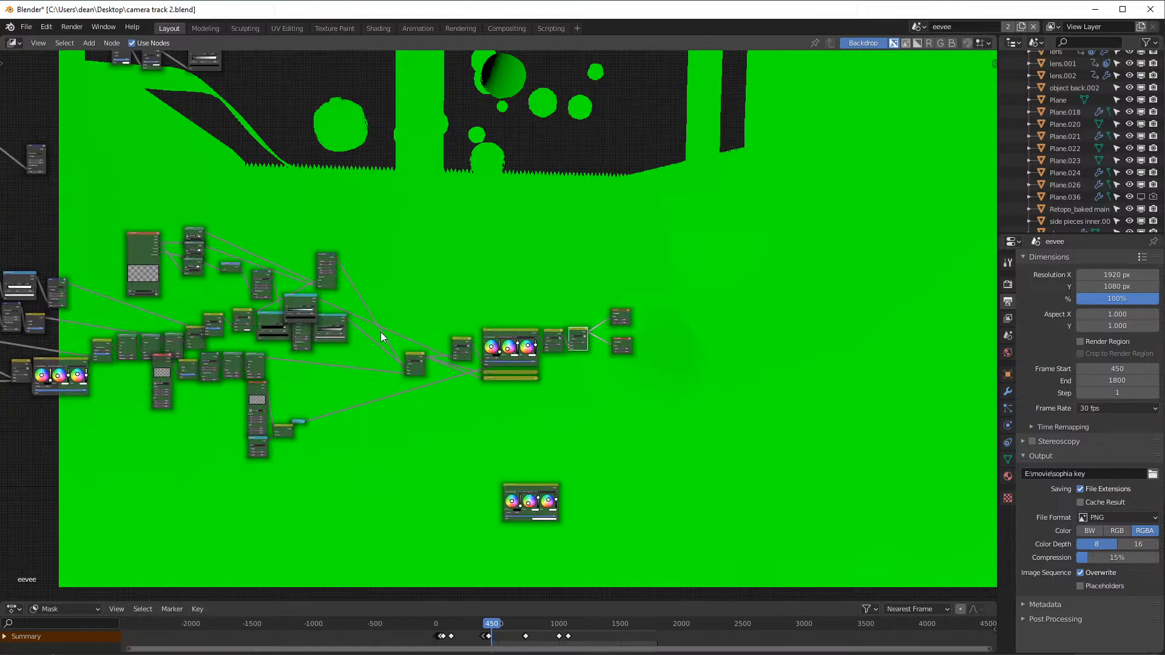
# - Preview the background footage's image sequence node in the Viewer
pyautogui.moveTo(541, 331); pyautogui.dragTo(819, 340, button='middle')
pyautogui.scroll(4, 447, 377)
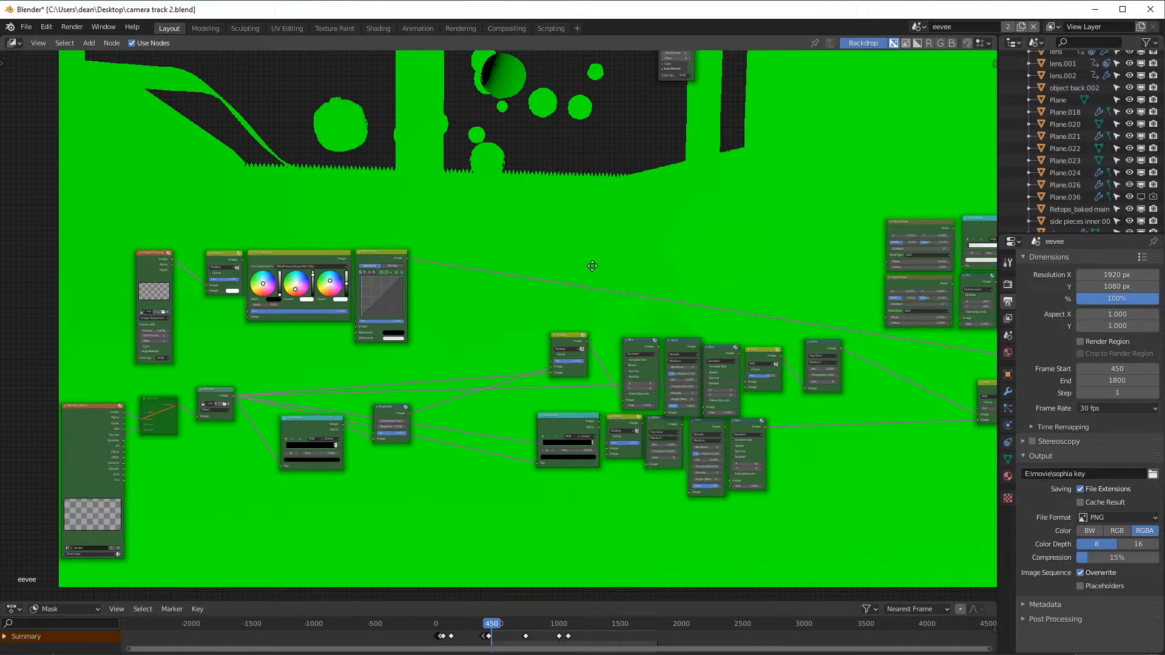
pyautogui.moveTo(592, 266); pyautogui.dragTo(596, 265, button='middle')
pyautogui.keyDown('ctrl'); pyautogui.keyDown('shift'); pyautogui.click(158, 261); pyautogui.keyUp('shift'); pyautogui.keyUp('ctrl')
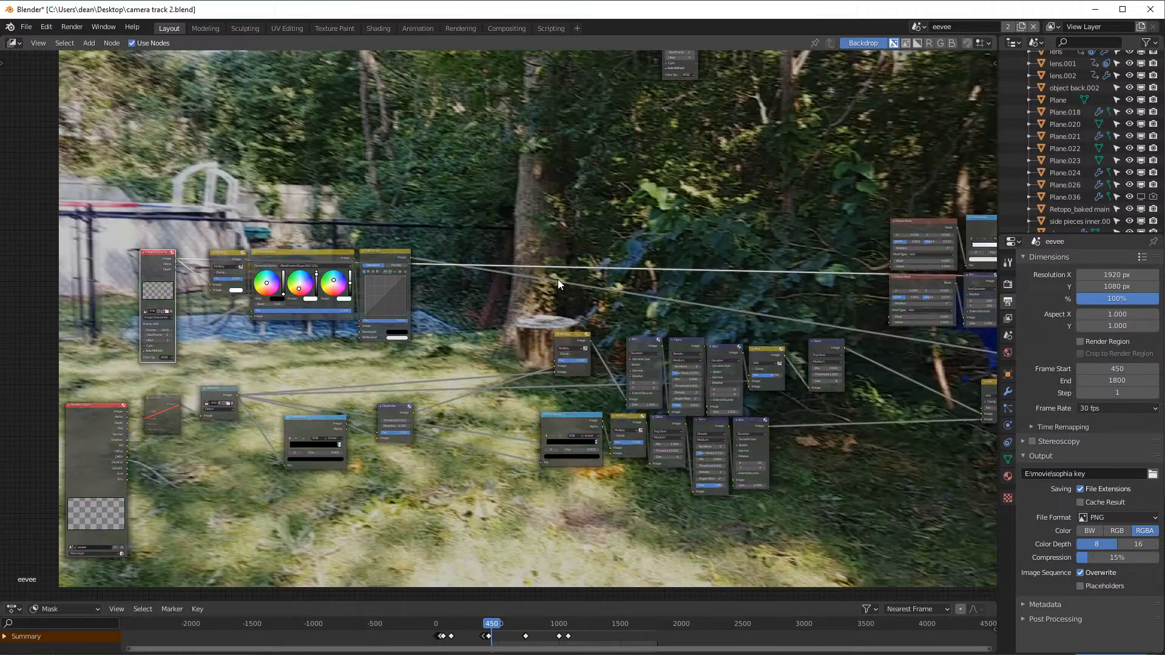
pyautogui.moveTo(650, 250); pyautogui.dragTo(647, 234, button='middle')
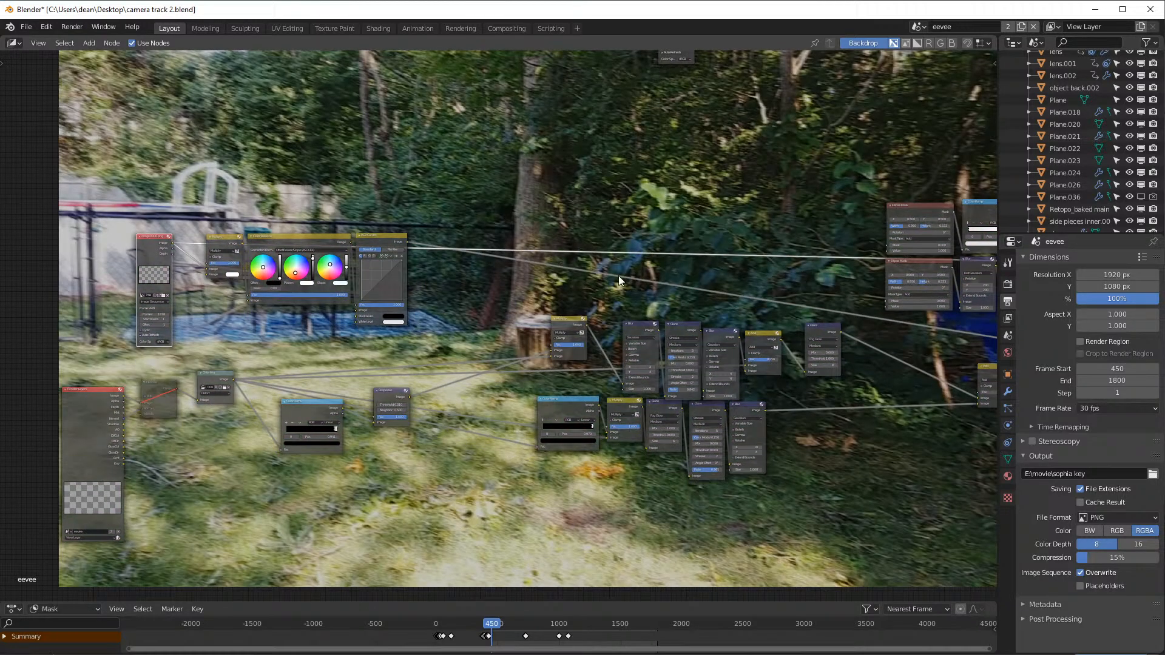
# - Preview the eevee Render Layers node's Image pass in the Viewer
pyautogui.scroll(1, 362, 411)
pyautogui.moveTo(443, 383); pyautogui.dragTo(720, 349, button='middle')
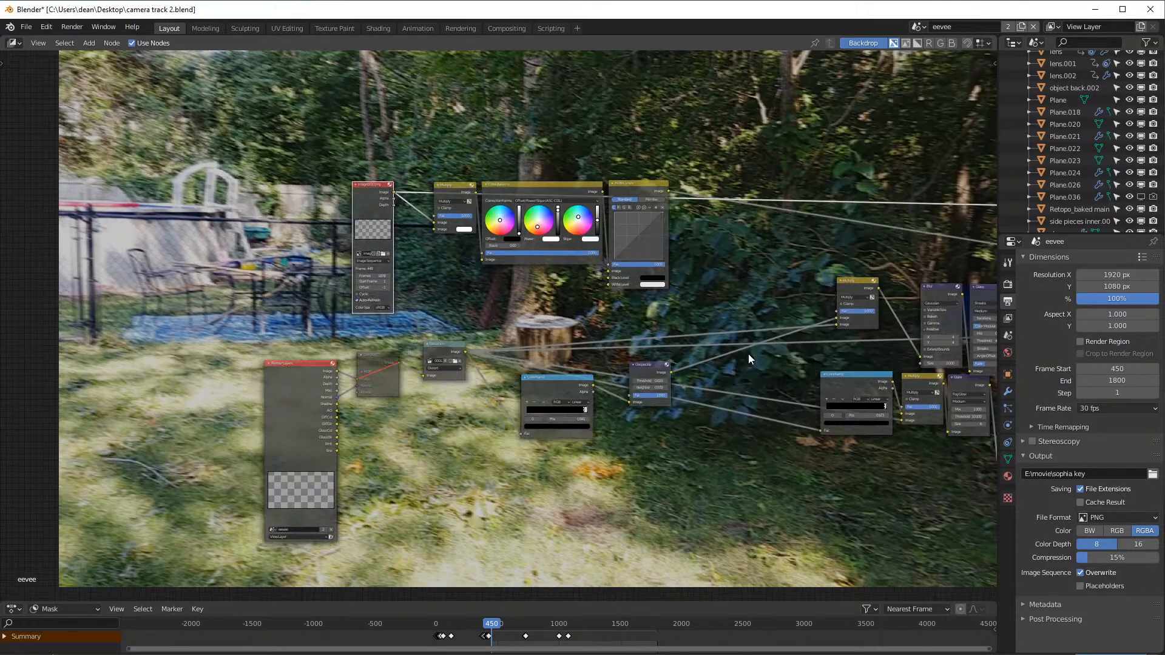
pyautogui.keyDown('ctrl'); pyautogui.keyDown('shift'); pyautogui.click(301, 381); pyautogui.keyUp('shift'); pyautogui.keyUp('ctrl')
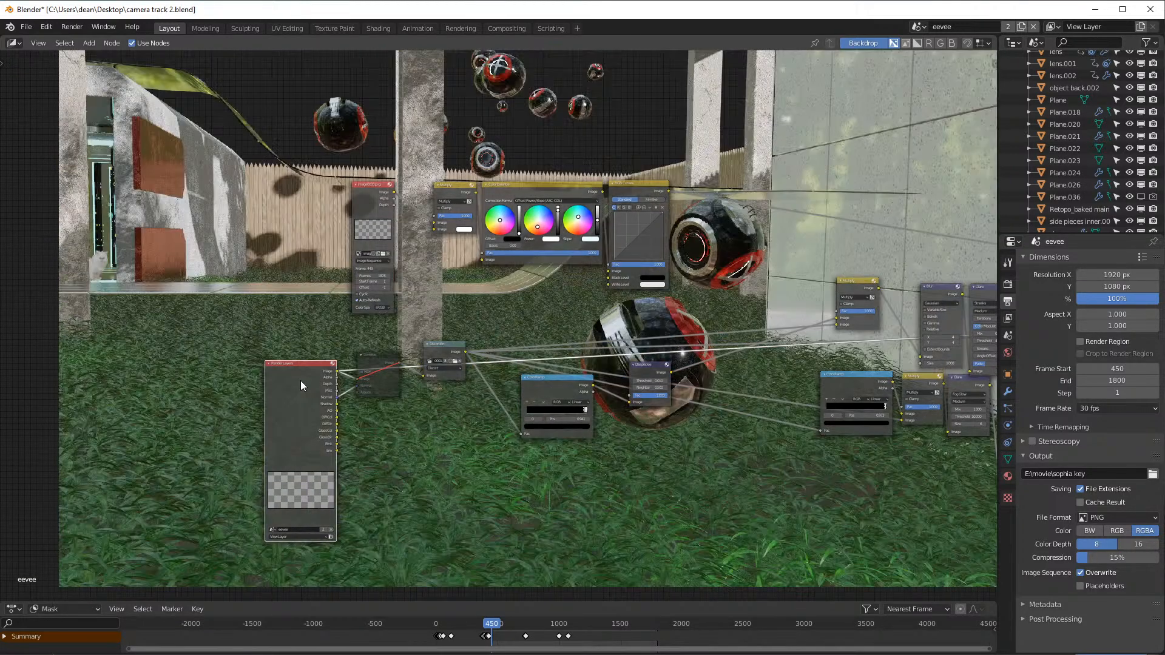
# - Route the final Add node before Composite back to the Viewer and examine the finished composite in the backdrop
pyautogui.moveTo(780, 332); pyautogui.dragTo(478, 373, button='middle')
pyautogui.scroll(-7, 656, 372)
pyautogui.scroll(-2, 771, 373)
pyautogui.moveTo(770, 373); pyautogui.dragTo(39, 436, button='middle')
pyautogui.scroll(4, 798, 411)
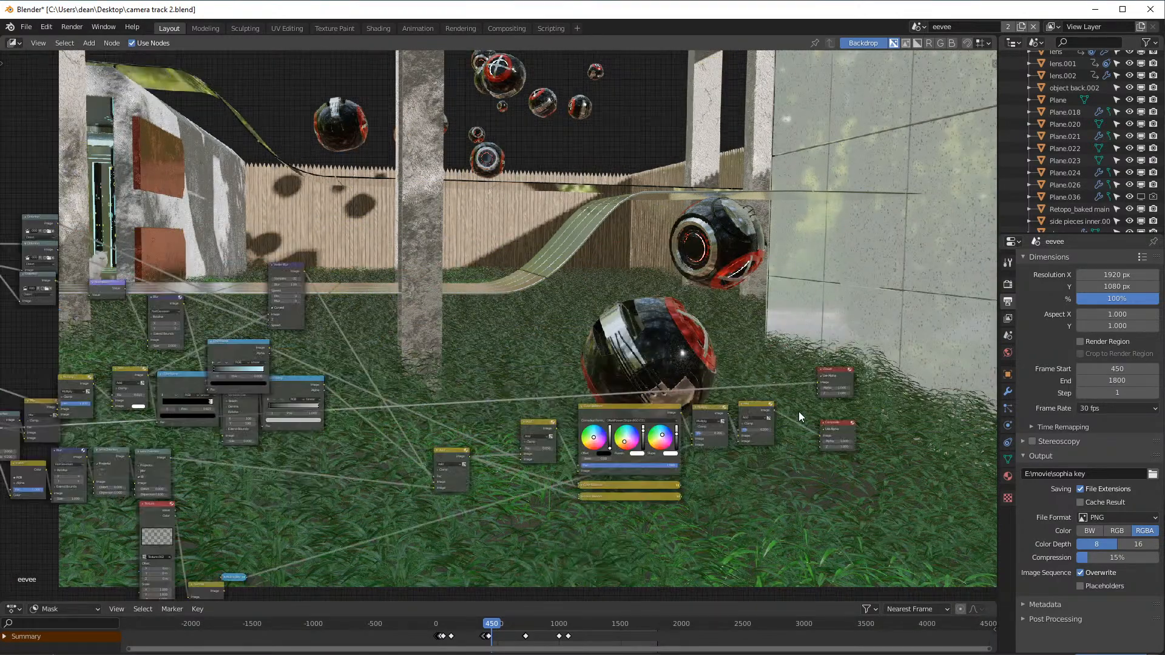
pyautogui.scroll(3, 609, 357)
pyautogui.moveTo(720, 373); pyautogui.dragTo(464, 341, button='middle')
pyautogui.click(631, 398)
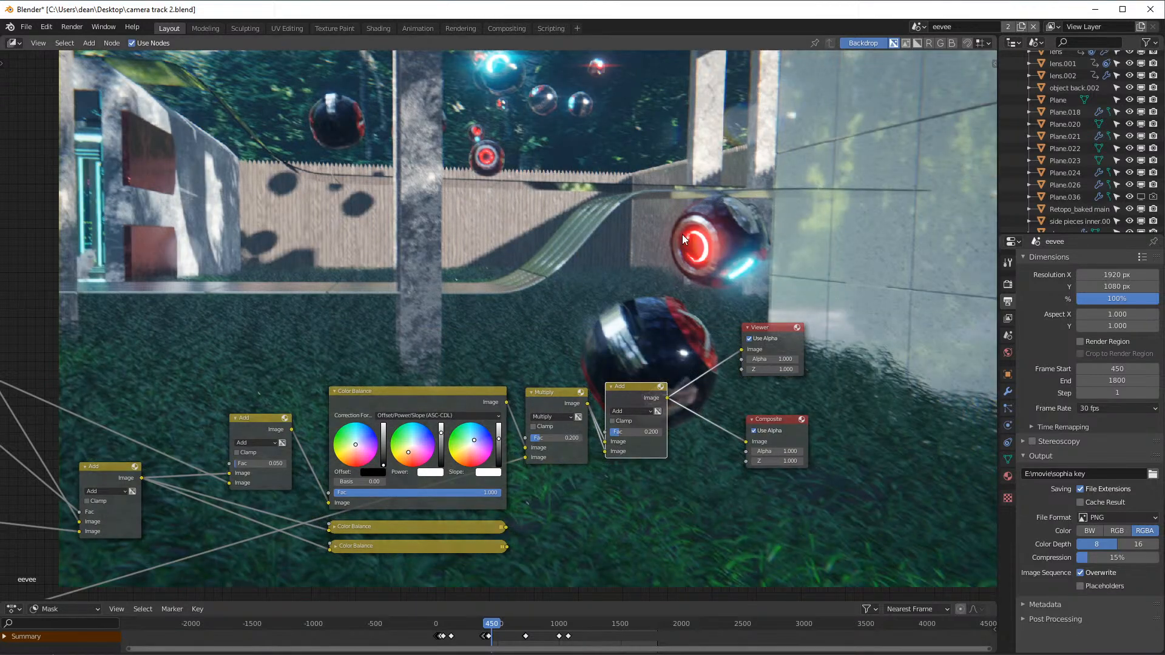
pyautogui.moveTo(609, 215); pyautogui.dragTo(632, 355, button='middle')
pyautogui.scroll(4, 643, 368)
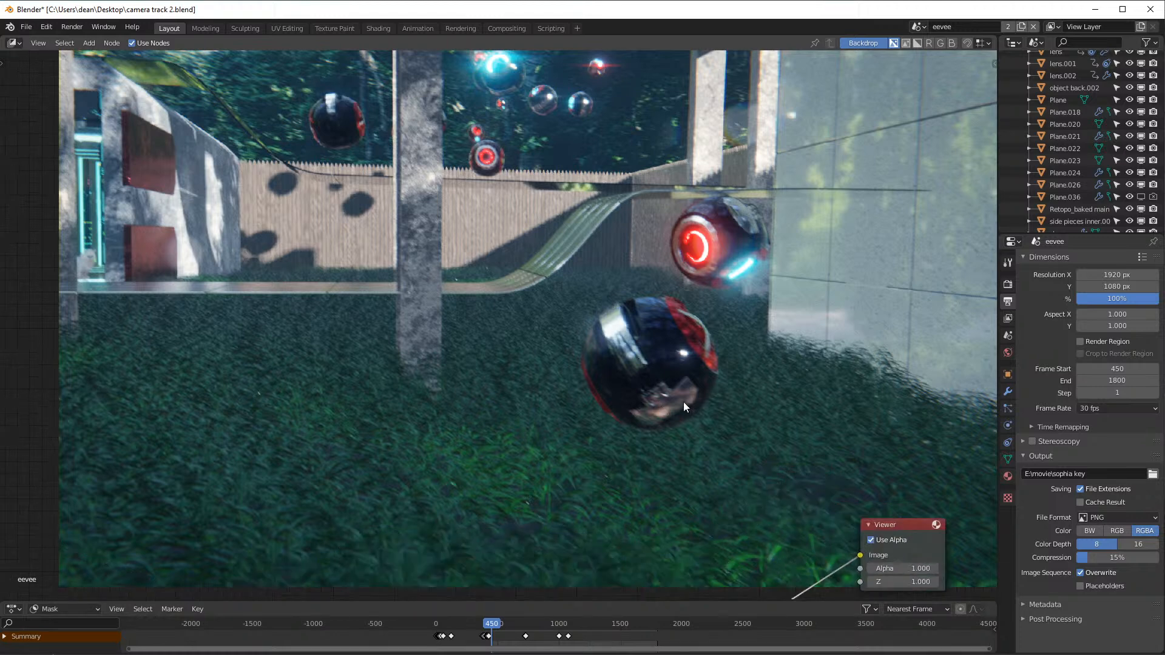
pyautogui.scroll(-2, 607, 290)
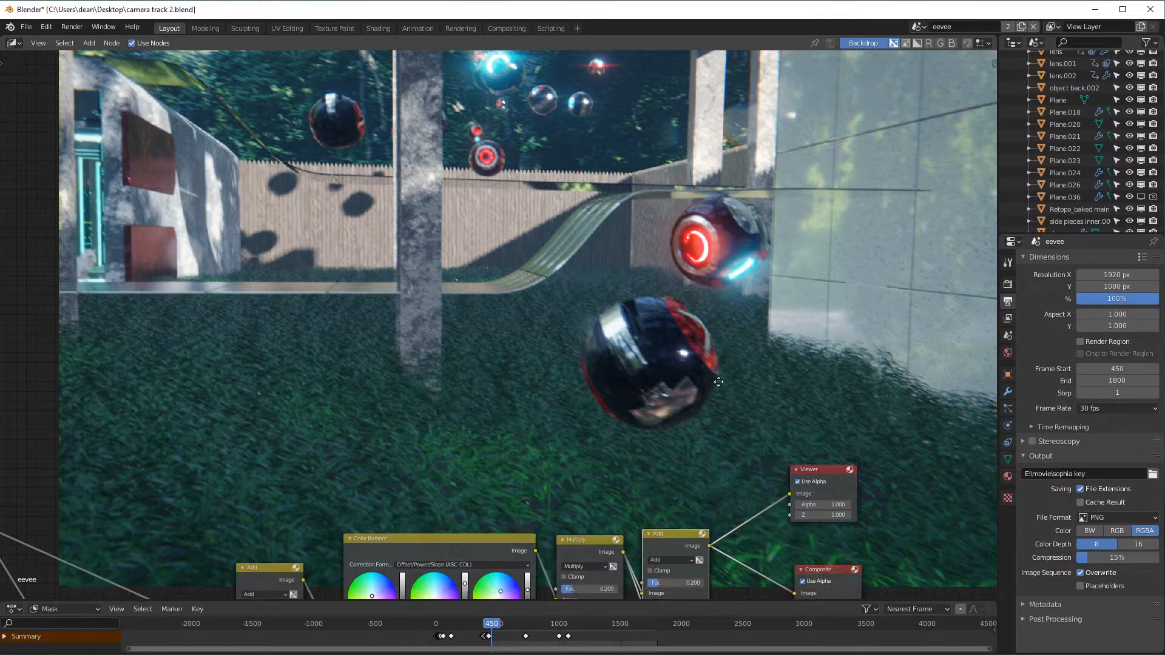
pyautogui.moveTo(679, 465); pyautogui.dragTo(762, 329, button='middle')
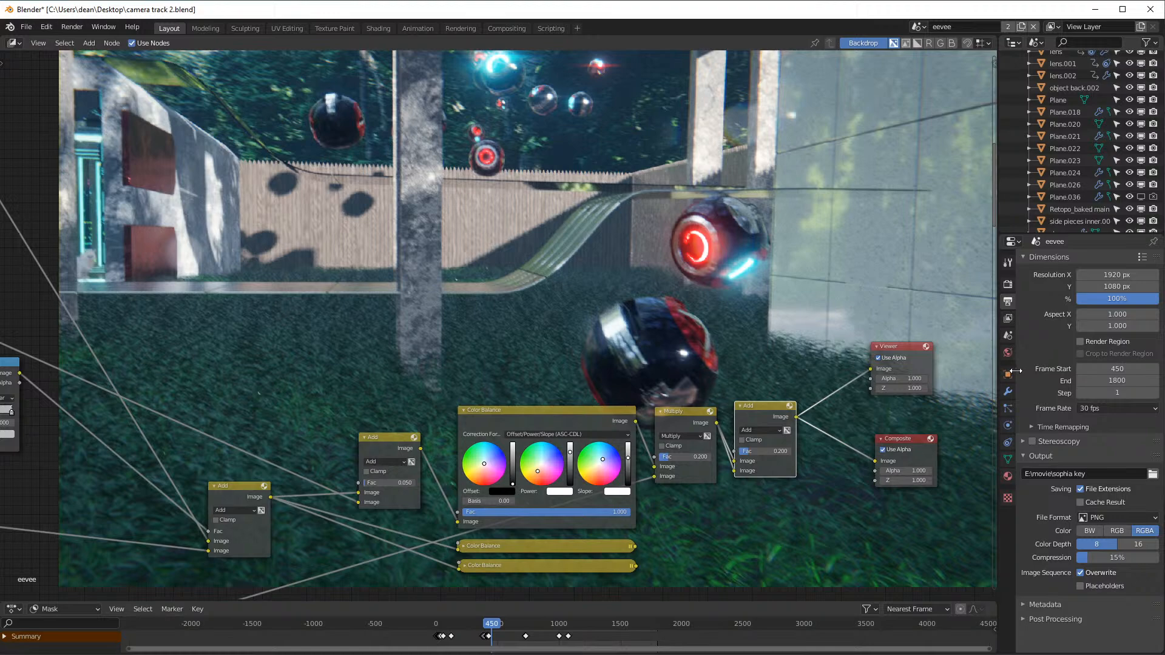
# - Review the node tree from the output nodes back through the mask, color balance and cycles branches
pyautogui.moveTo(995, 368); pyautogui.dragTo(924, 362)
pyautogui.scroll(-5, 770, 305)
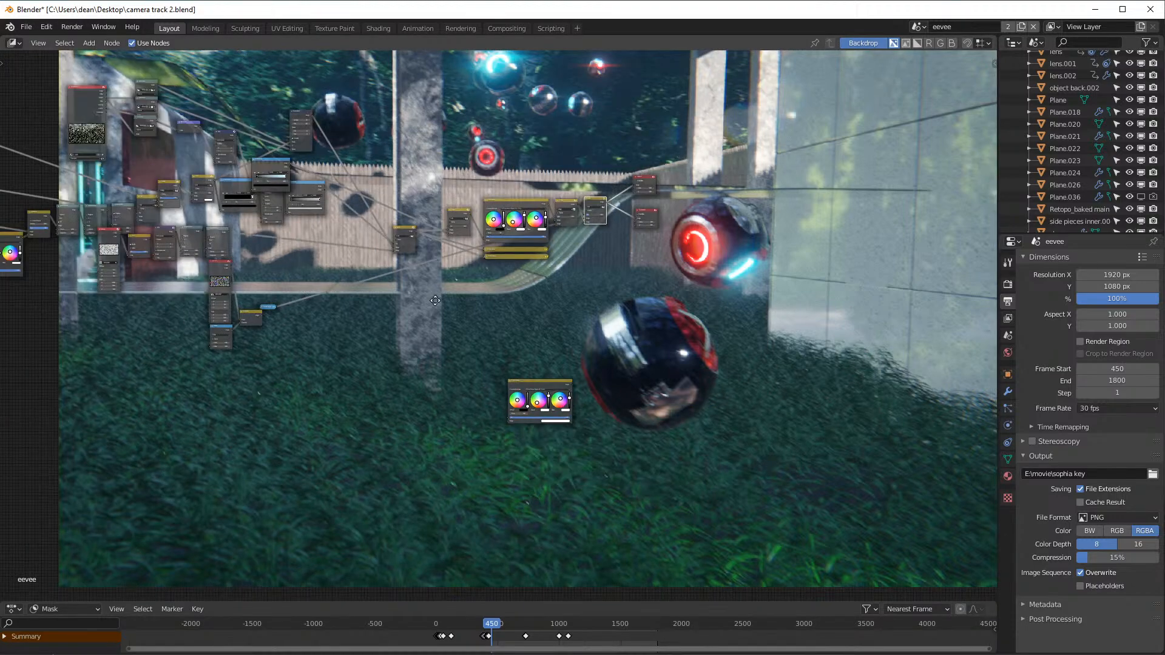
pyautogui.moveTo(321, 286); pyautogui.dragTo(870, 294, button='middle')
pyautogui.scroll(4, 458, 302)
pyautogui.moveTo(681, 289); pyautogui.dragTo(395, 283, button='middle')
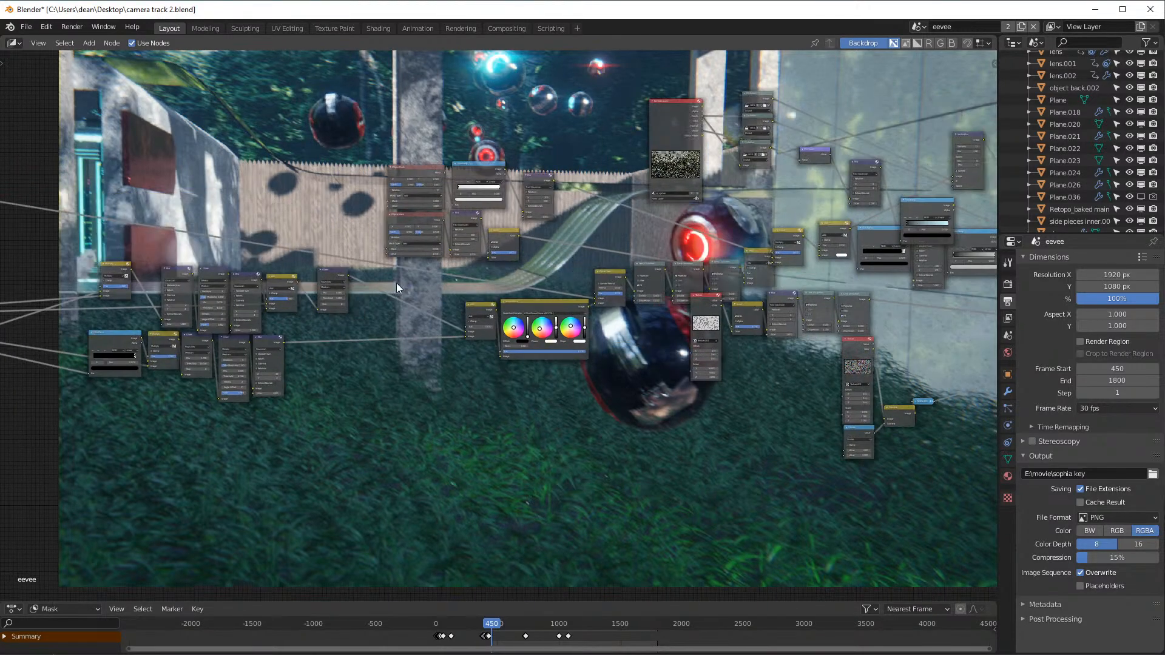
pyautogui.moveTo(850, 273); pyautogui.dragTo(466, 300, button='middle')
pyautogui.scroll(3, 635, 318)
pyautogui.moveTo(704, 311); pyautogui.dragTo(320, 307, button='middle')
# - Lower the Multiply and Add nodes after the Mix node so the three sit in one row
pyautogui.moveTo(947, 233); pyautogui.dragTo(819, 313, button='middle')
pyautogui.scroll(-6, 551, 278)
pyautogui.scroll(7, 399, 318)
pyautogui.moveTo(320, 323); pyautogui.dragTo(880, 326, button='middle')
pyautogui.moveTo(456, 286); pyautogui.dragTo(461, 318)
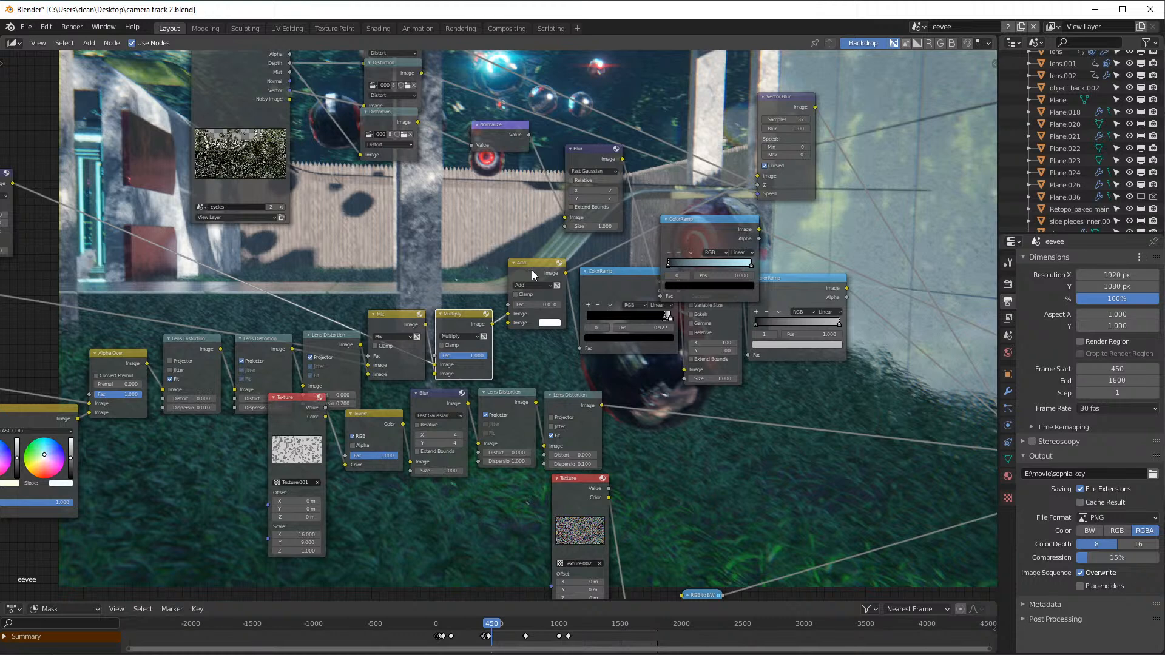
pyautogui.moveTo(530, 270); pyautogui.dragTo(526, 322)
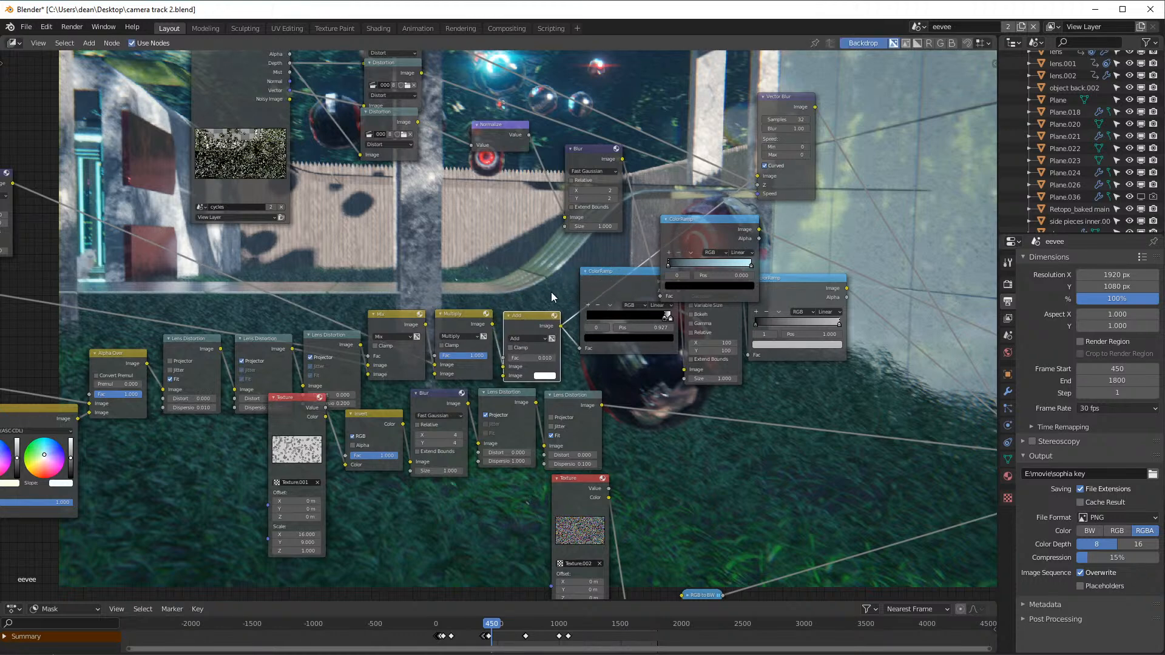
# - Review the footage, glare and ellipse mask branches leading into the central Color Balance node
pyautogui.moveTo(372, 289); pyautogui.dragTo(805, 289, button='middle')
pyautogui.scroll(-1, 805, 289)
pyautogui.scroll(-2, 754, 300)
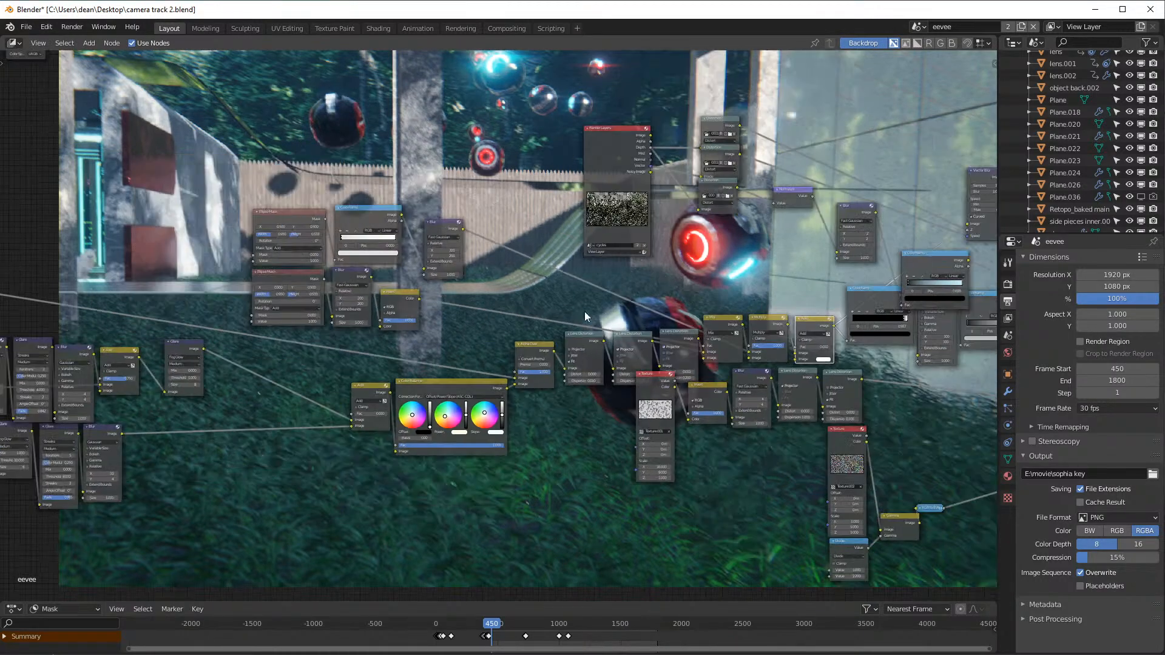
pyautogui.moveTo(628, 307); pyautogui.dragTo(629, 310, button='middle')
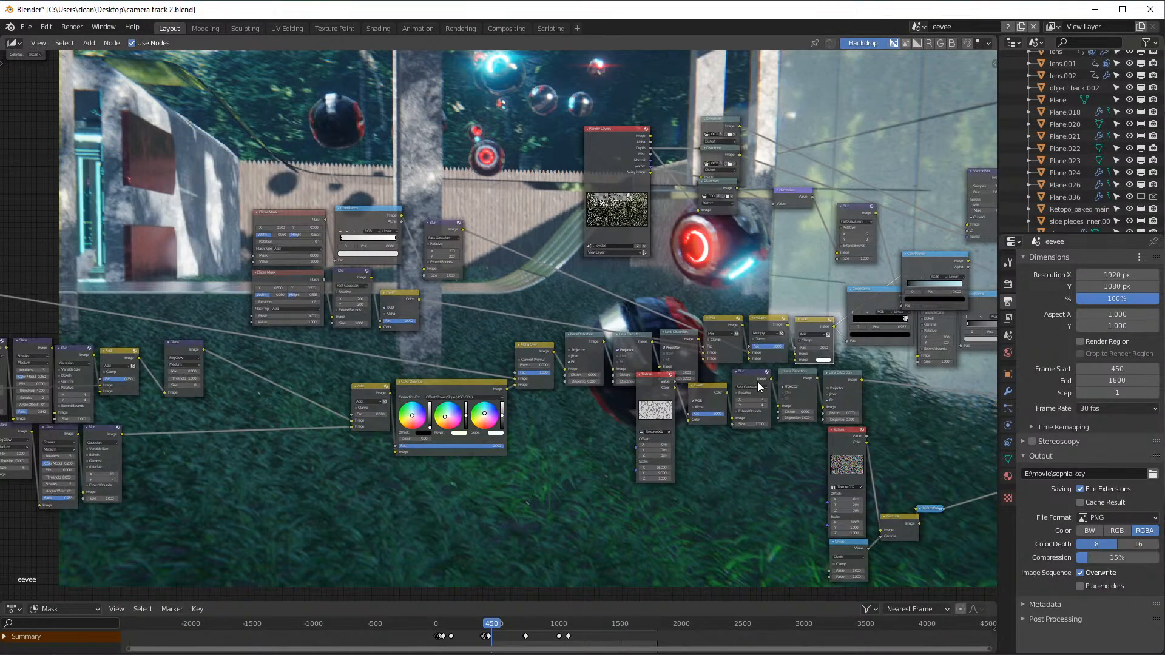
pyautogui.moveTo(757, 382); pyautogui.dragTo(758, 383, button='middle')
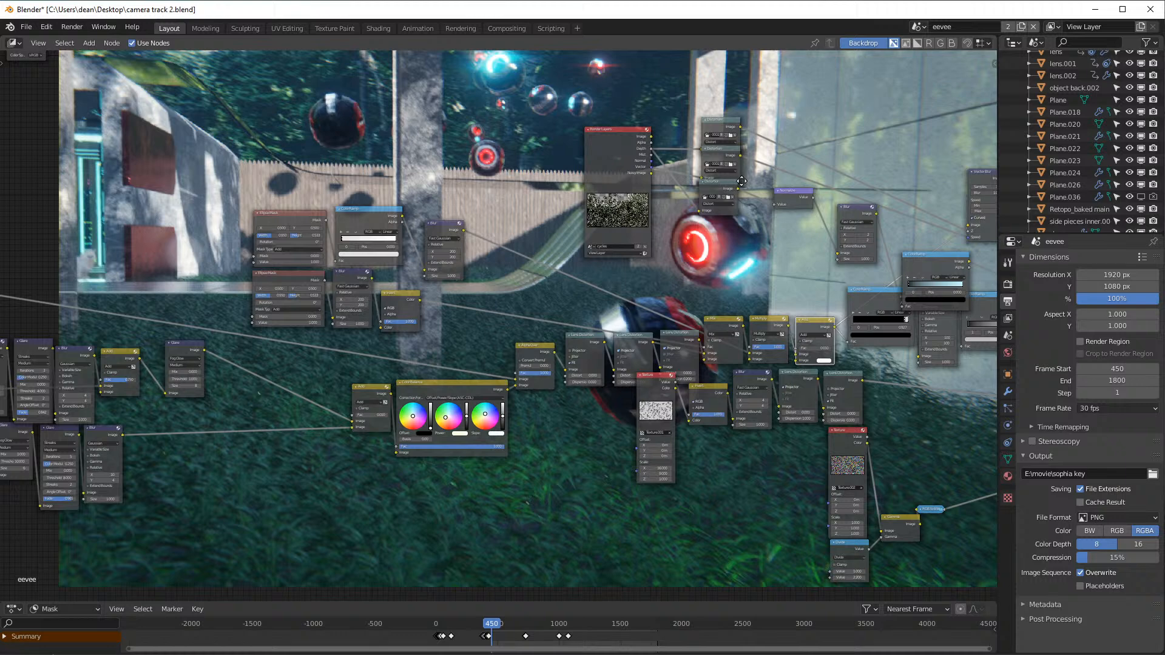
pyautogui.moveTo(742, 181); pyautogui.dragTo(761, 192, button='middle')
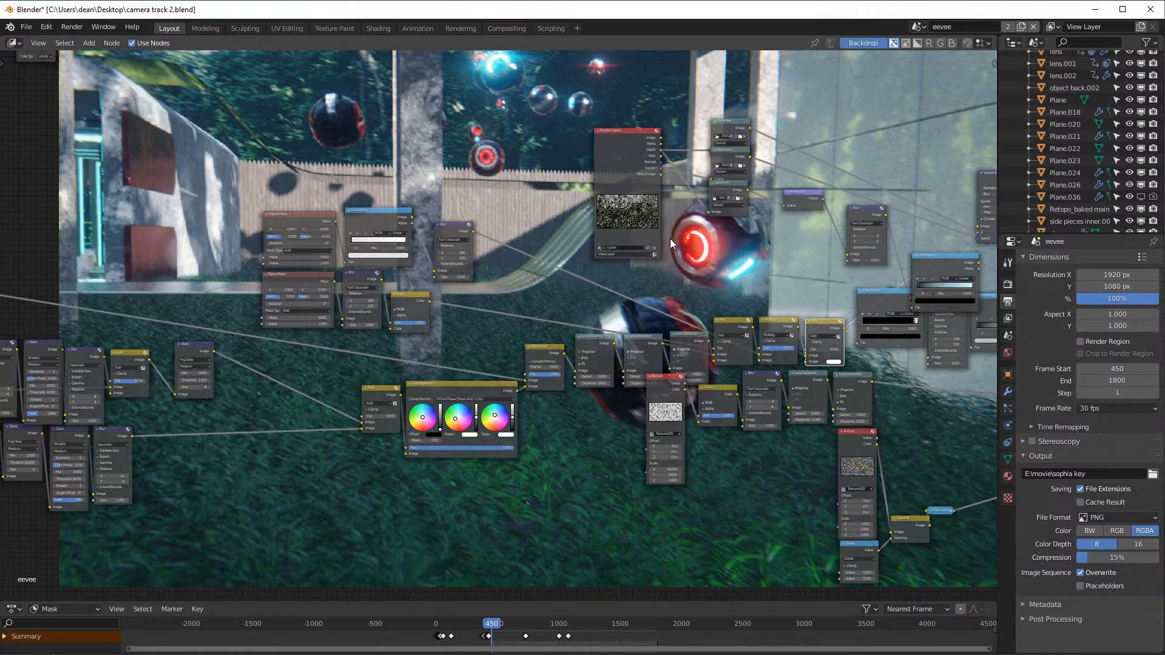
pyautogui.moveTo(269, 120); pyautogui.dragTo(599, 172, button='middle')
pyautogui.scroll(-2, 599, 171)
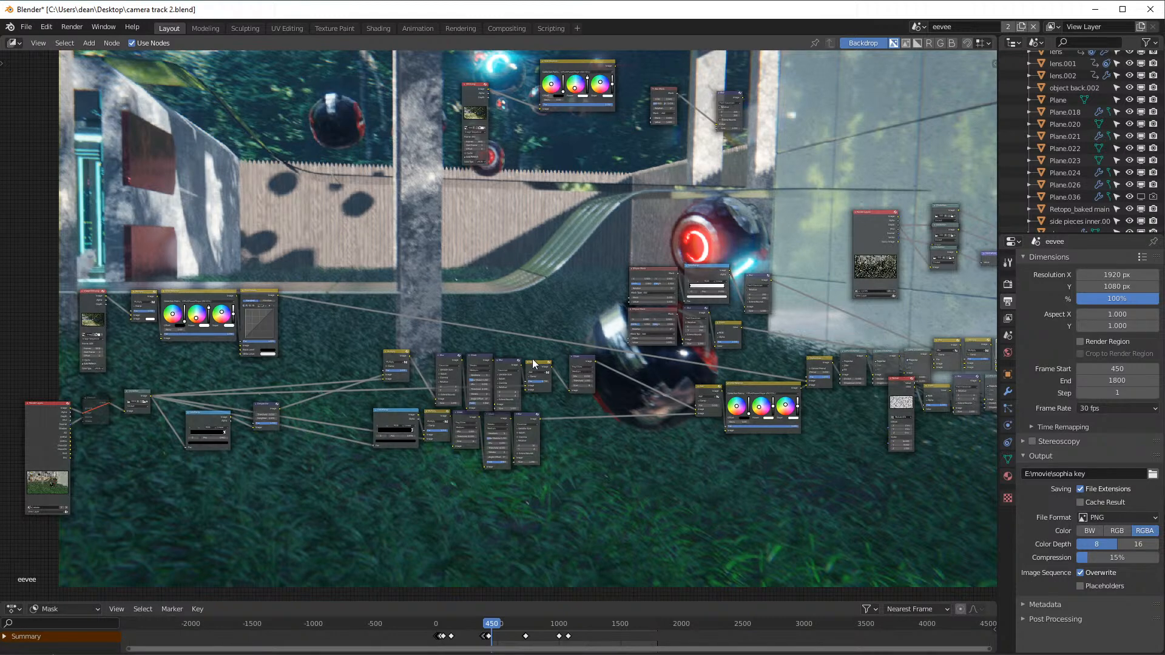
pyautogui.scroll(3, 533, 360)
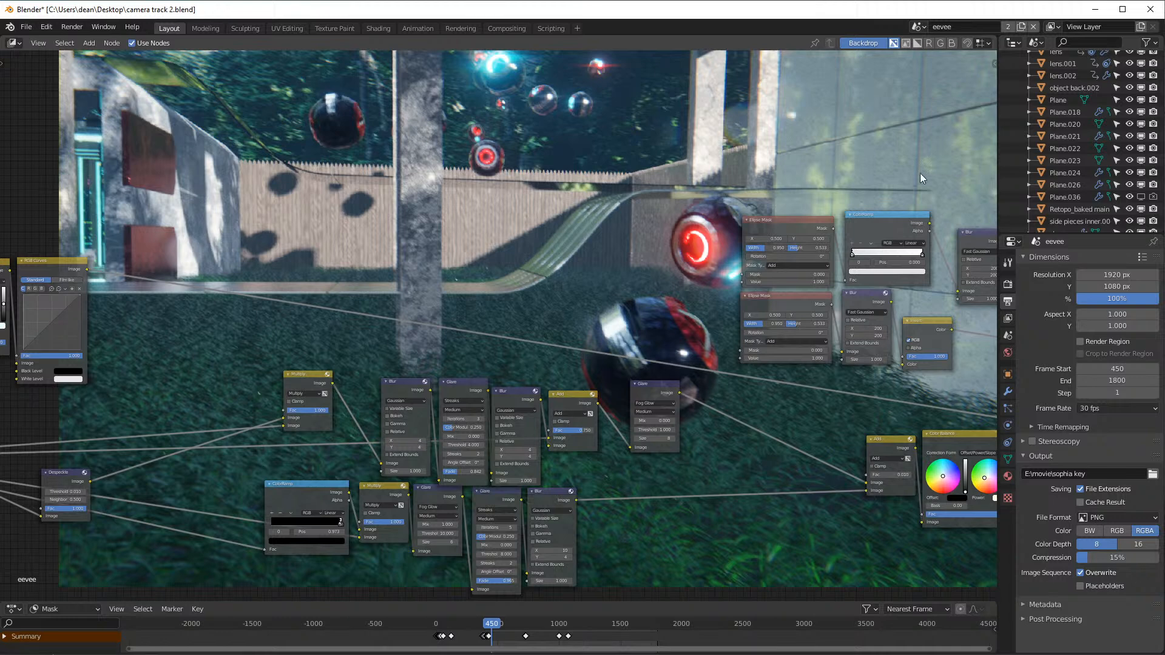
# - Switch the compositor area to the 3D Viewport and examine the scene up close
pyautogui.click(18, 42)
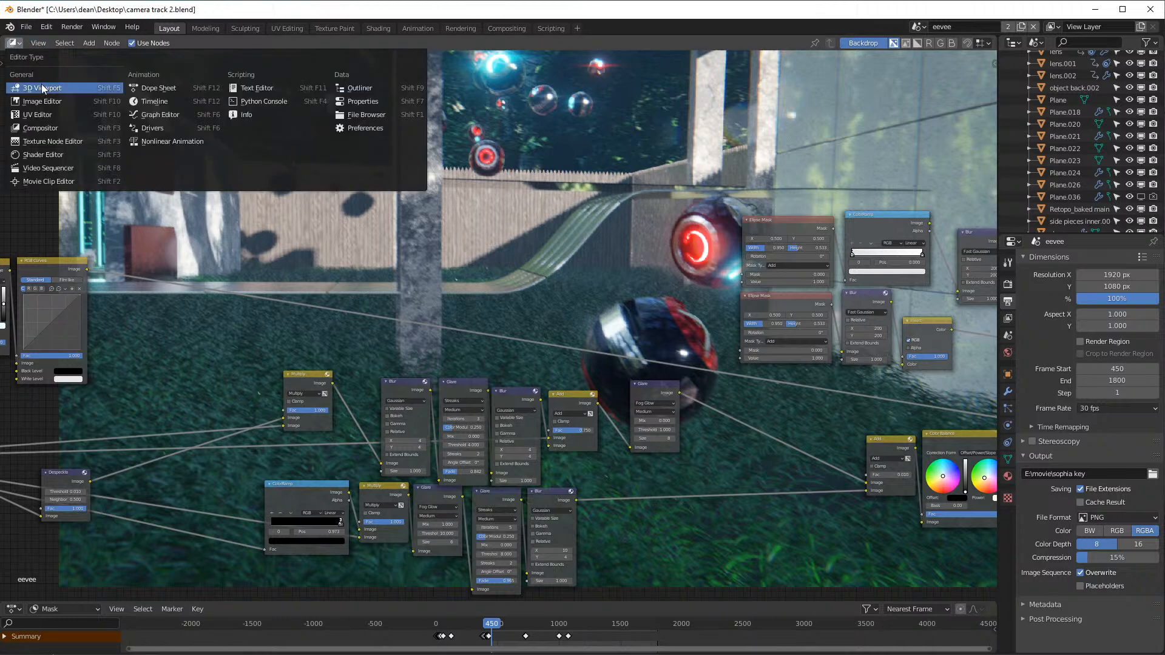
pyautogui.click(41, 85)
pyautogui.moveTo(612, 342); pyautogui.dragTo(545, 285, button='middle')
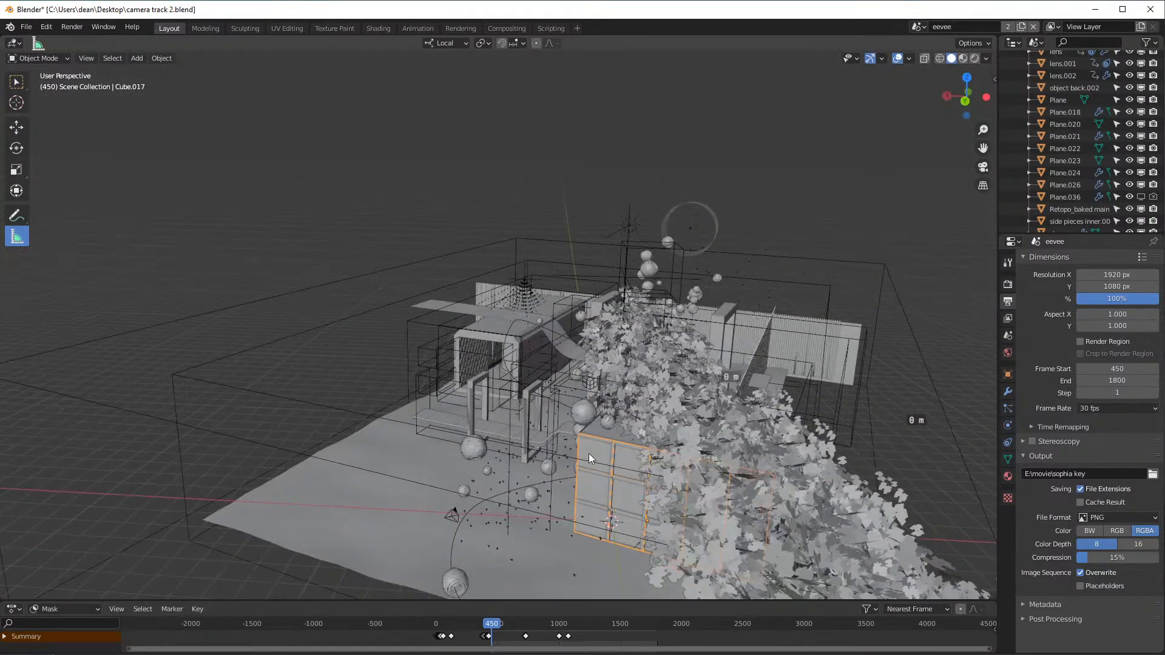
pyautogui.scroll(5, 593, 461)
pyautogui.moveTo(593, 462); pyautogui.dragTo(685, 389, button='middle')
pyautogui.scroll(5, 706, 297)
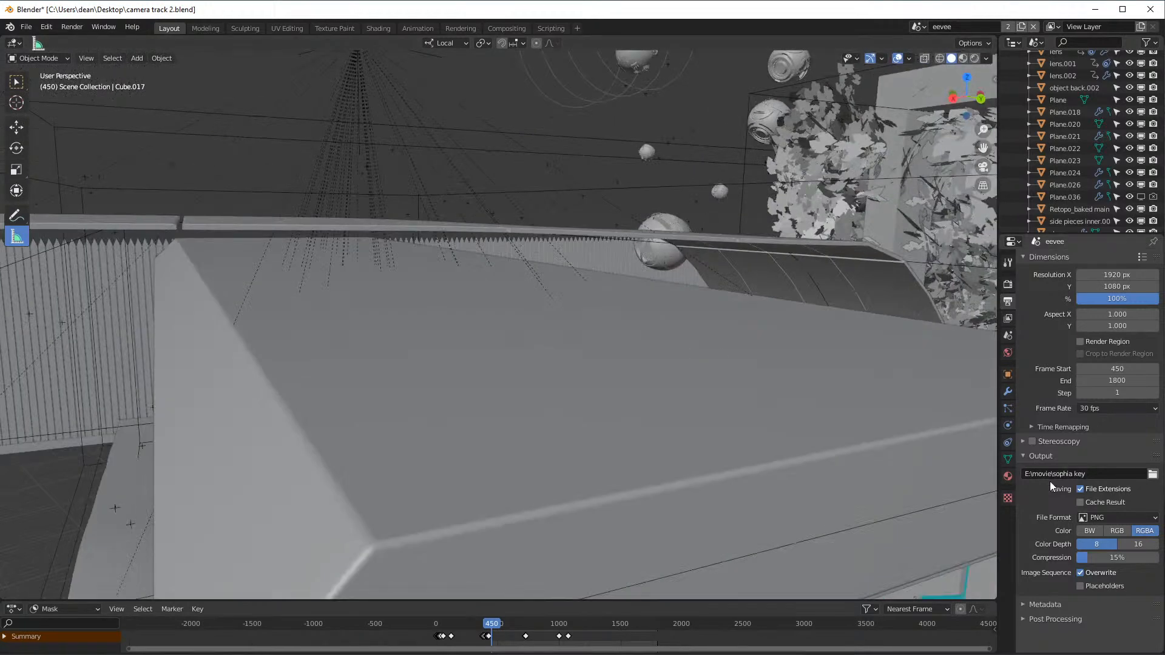
# - Open the material settings of Cube.017 and look through the glass texture material's Principled BSDF values
pyautogui.click(1008, 477)
pyautogui.scroll(-15, 1083, 428)
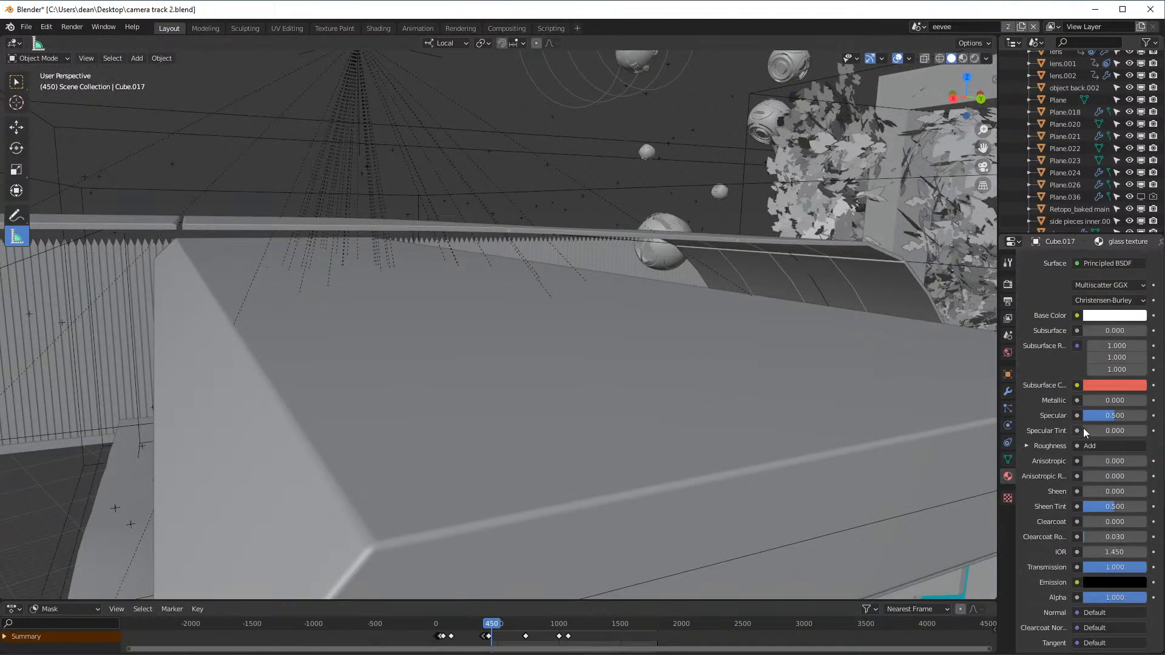
pyautogui.scroll(10, 1104, 448)
pyautogui.scroll(-6, 1108, 442)
pyautogui.scroll(10, 1108, 443)
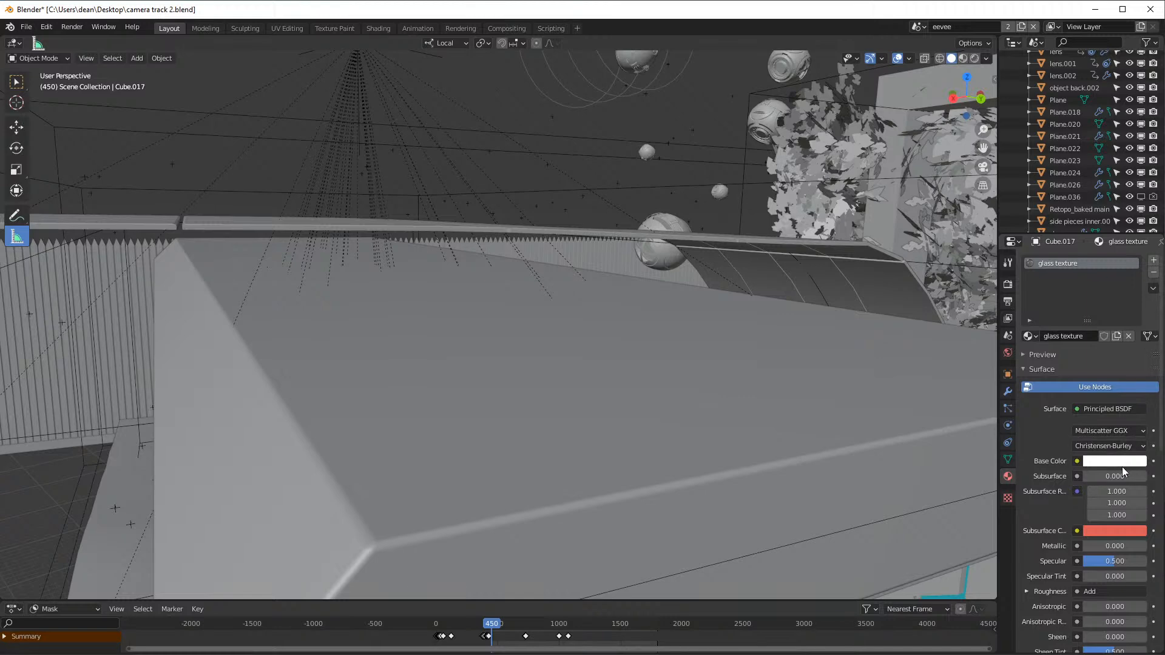
# - Look through the remaining glass texture material settings and preview the material on a flat plane
pyautogui.scroll(-10, 1102, 394)
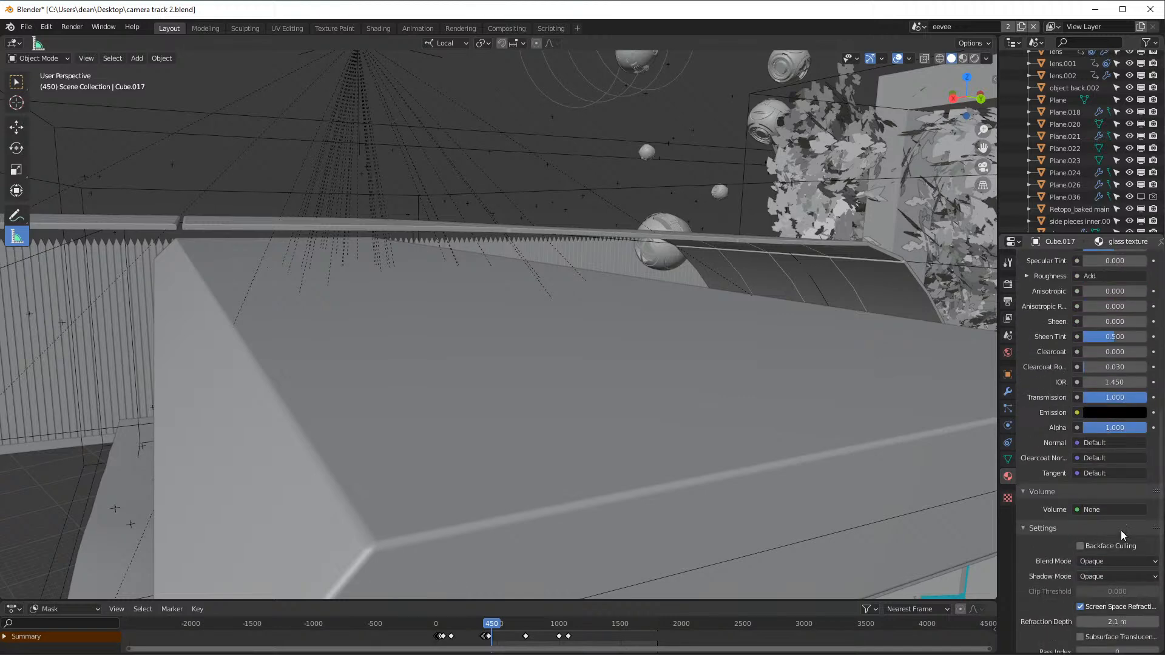
pyautogui.scroll(-3, 1111, 540)
pyautogui.scroll(6, 1111, 540)
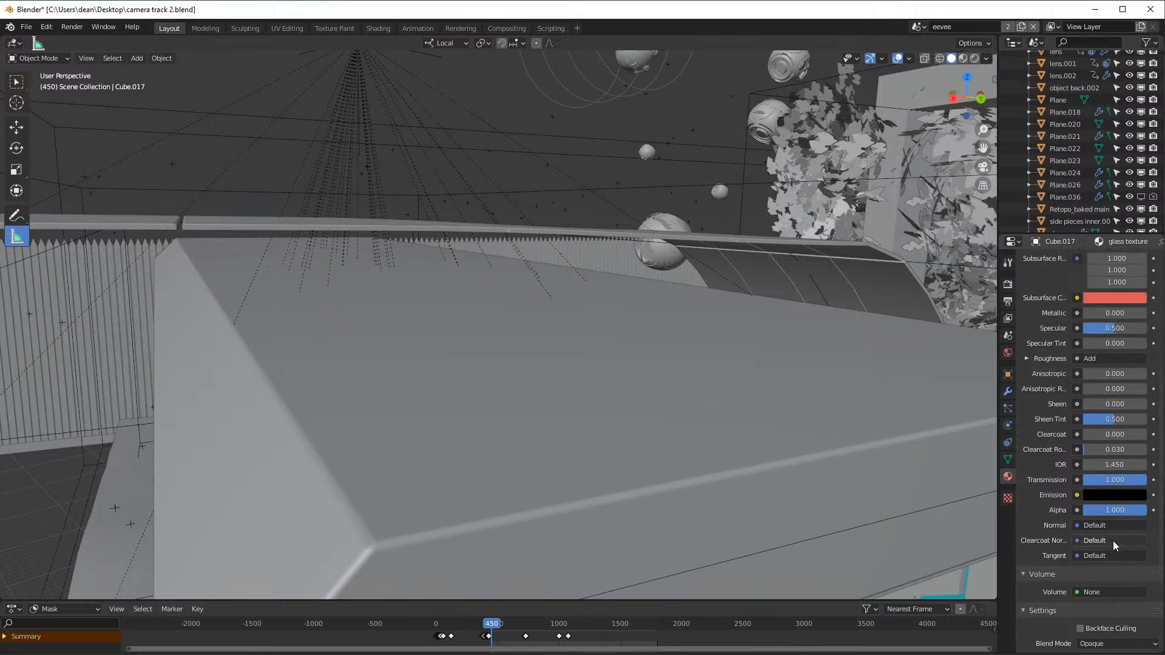
pyautogui.scroll(8, 1105, 528)
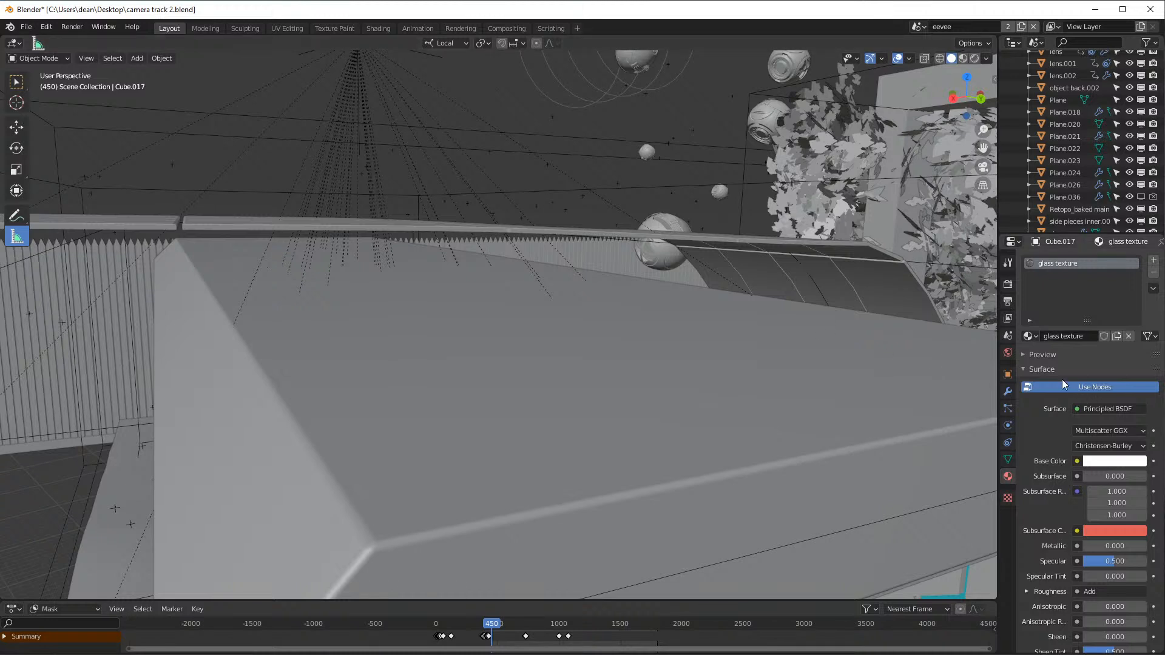
pyautogui.click(1043, 355)
pyautogui.click(1150, 373)
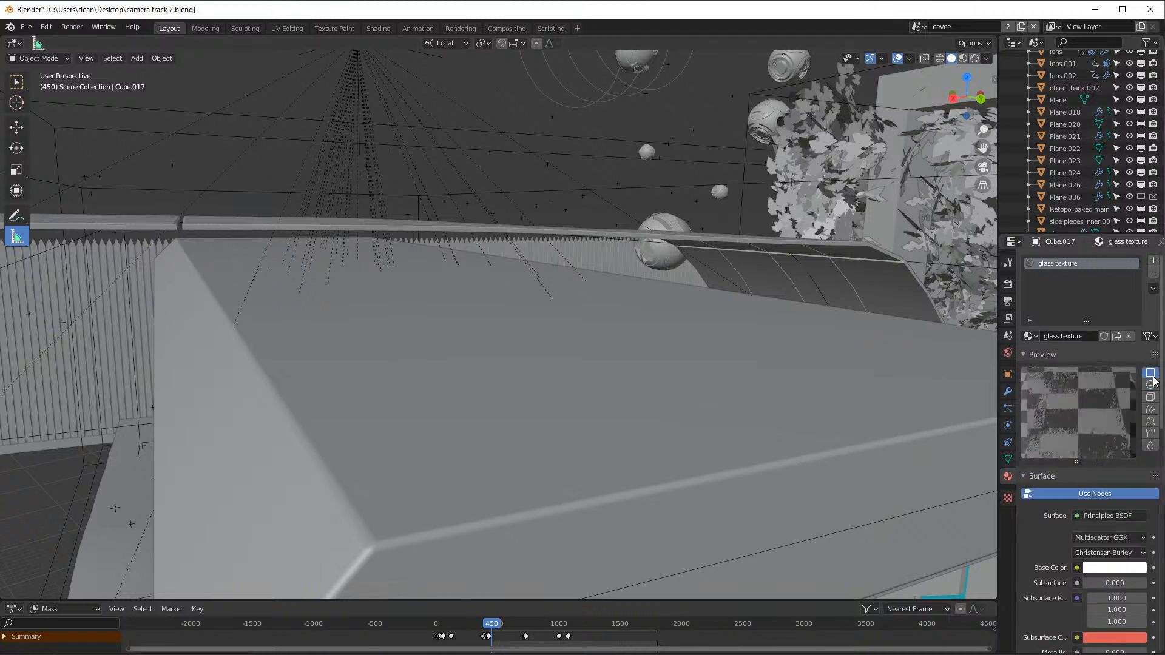
# - Switch the 3D Viewport area to the Shader Editor, frame the glass texture nodes and lower the Principled BSDF beside the Add node
pyautogui.click(14, 43)
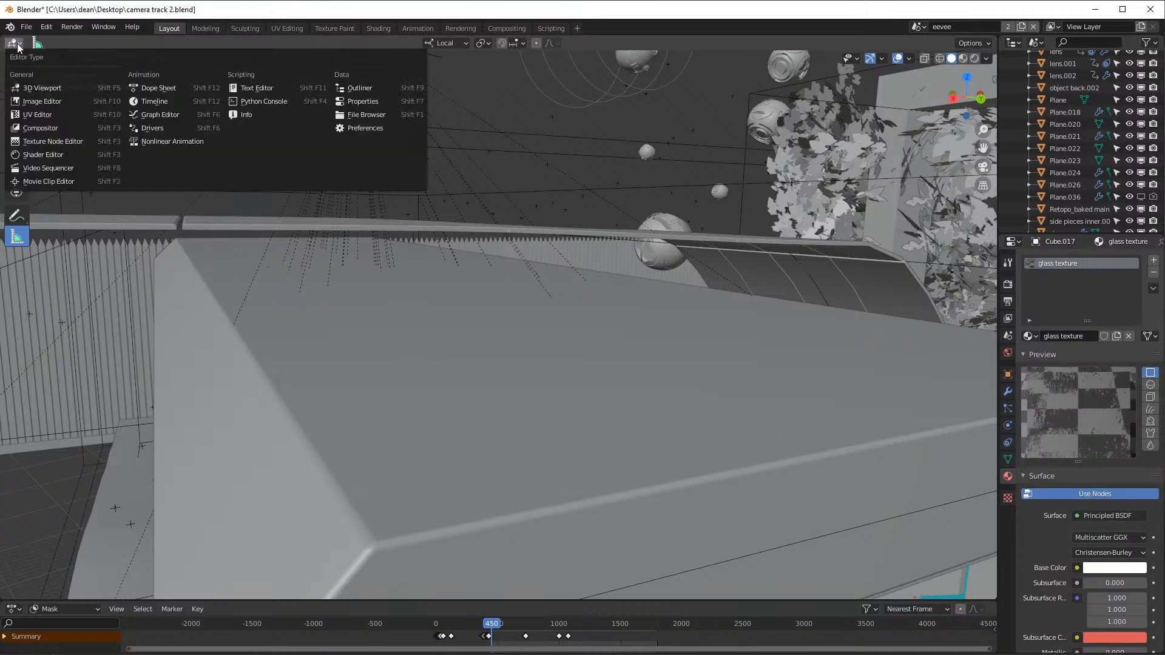
pyautogui.click(62, 156)
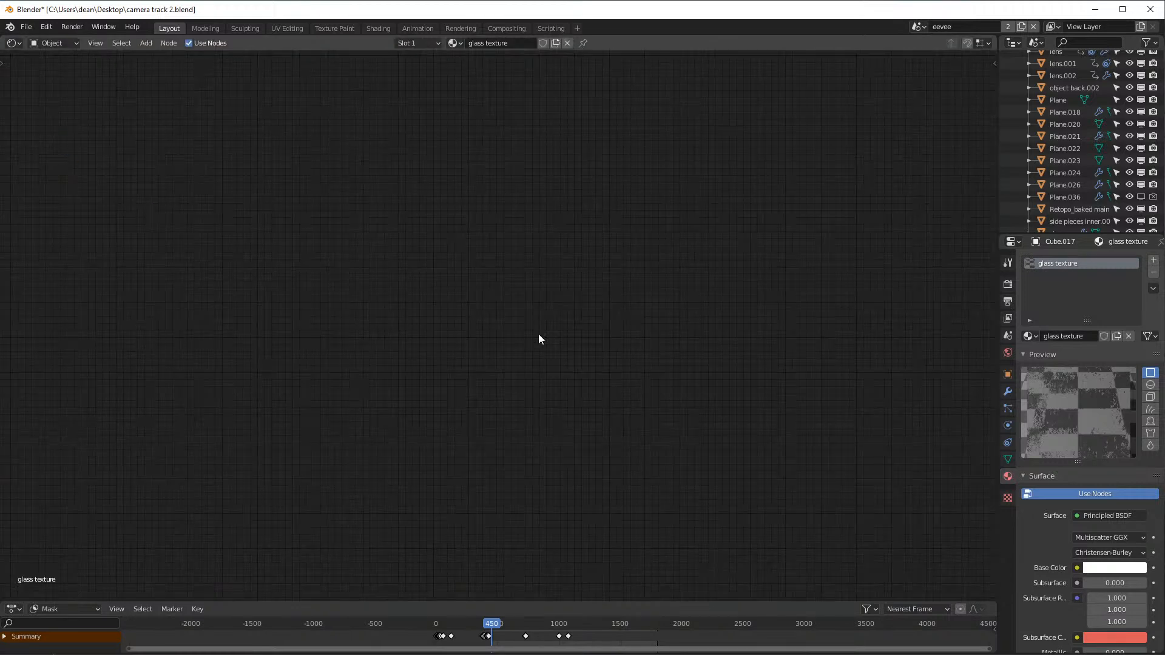
pyautogui.press('Home')
pyautogui.scroll(5, 621, 346)
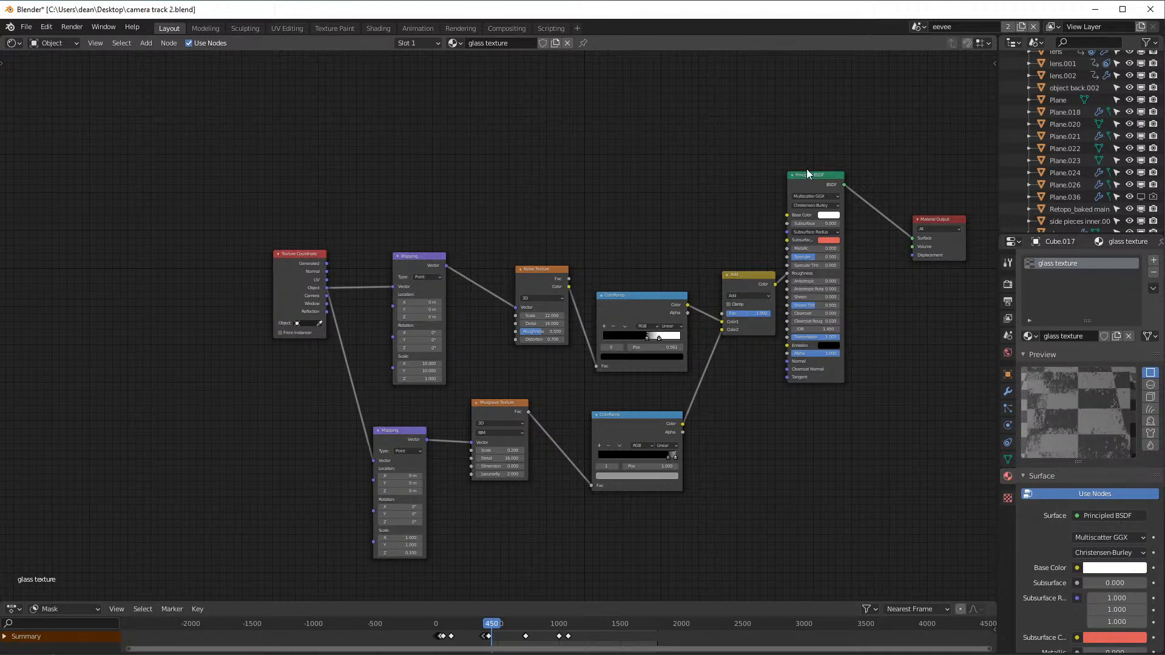
pyautogui.moveTo(825, 180); pyautogui.dragTo(839, 256)
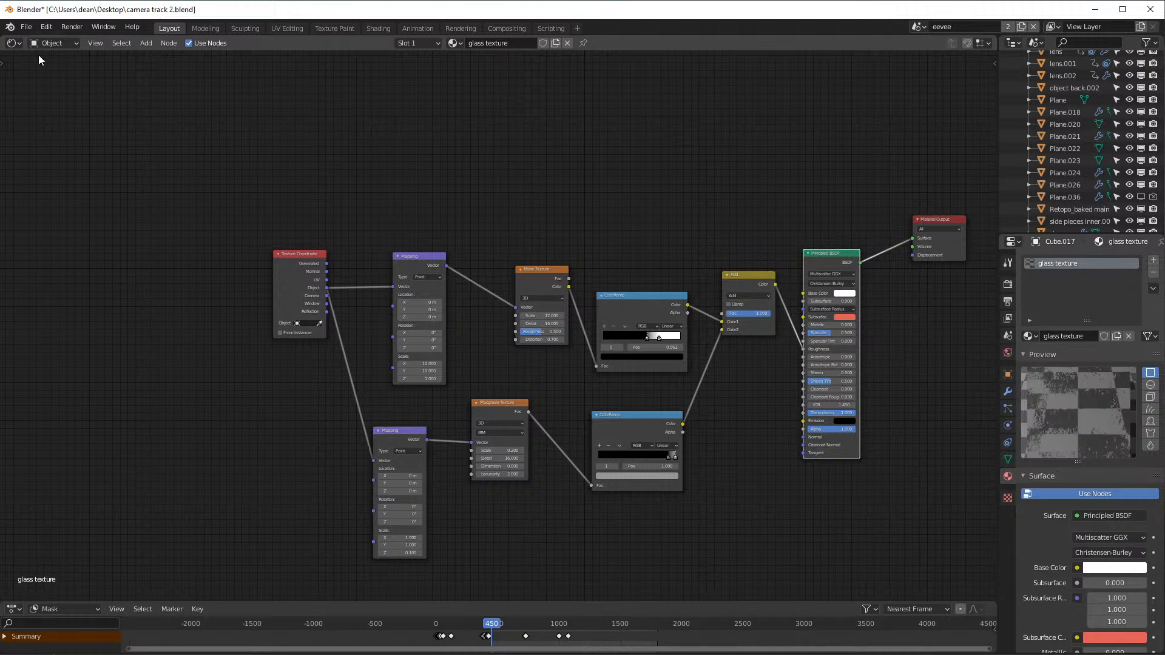
# - Switch the Shader Editor area back to the Compositor and review the render layer and texture branches
pyautogui.click(14, 42)
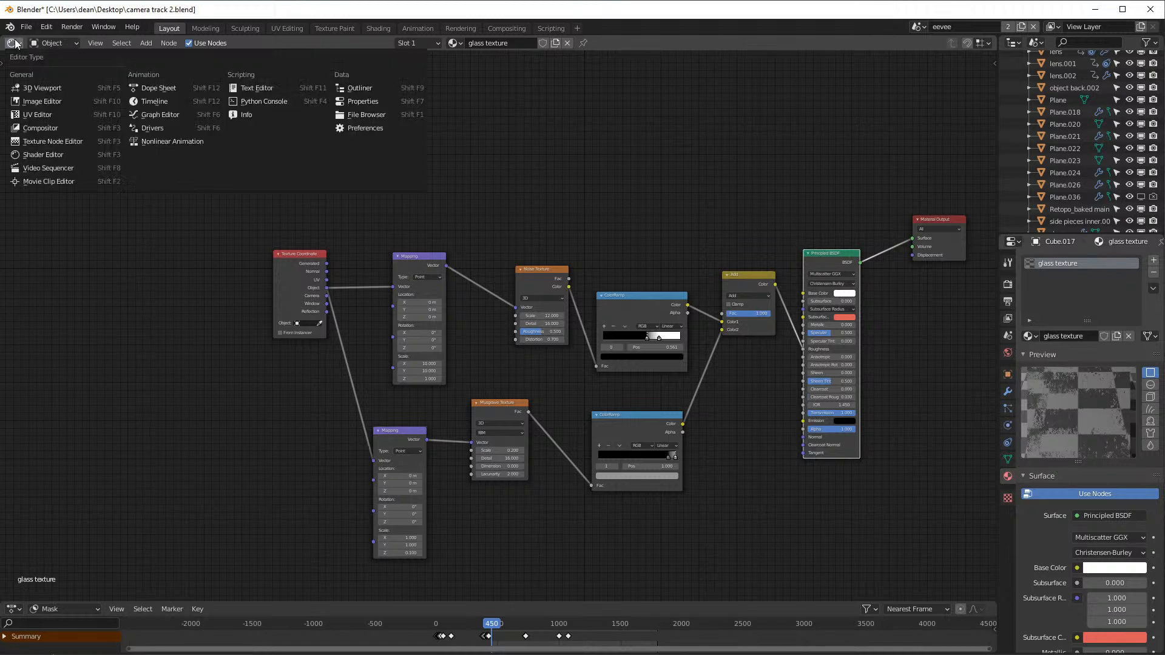
pyautogui.click(54, 130)
pyautogui.moveTo(669, 245); pyautogui.dragTo(105, 486, button='middle')
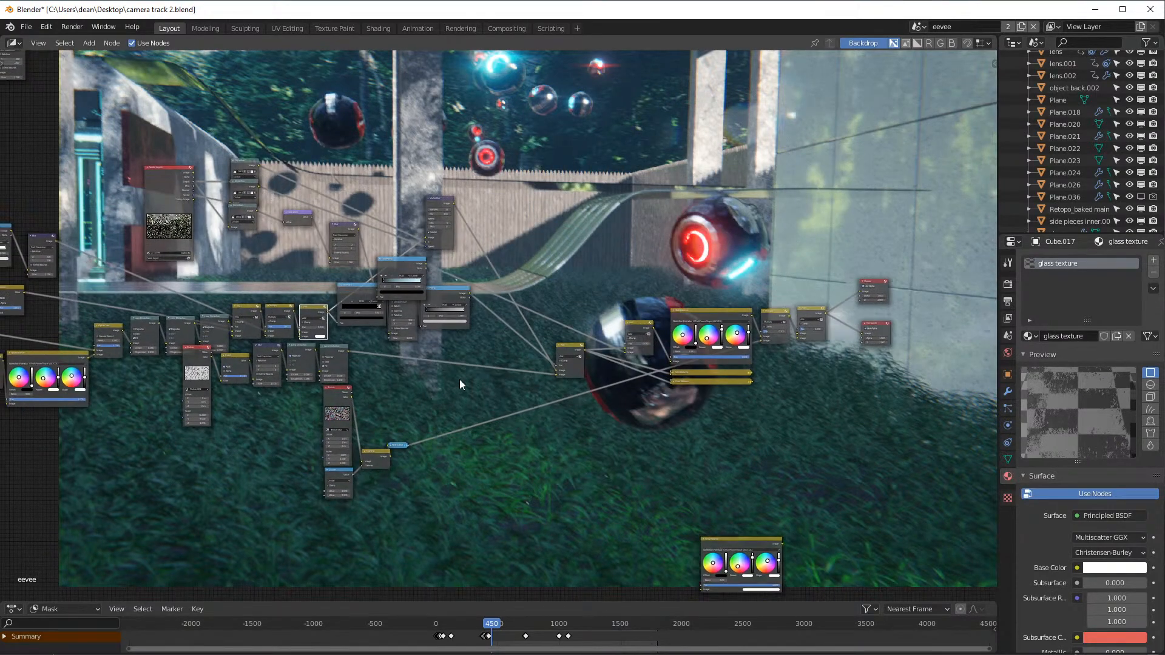
pyautogui.scroll(9, 461, 380)
pyautogui.moveTo(392, 414); pyautogui.dragTo(703, 419, button='middle')
pyautogui.scroll(-3, 450, 254)
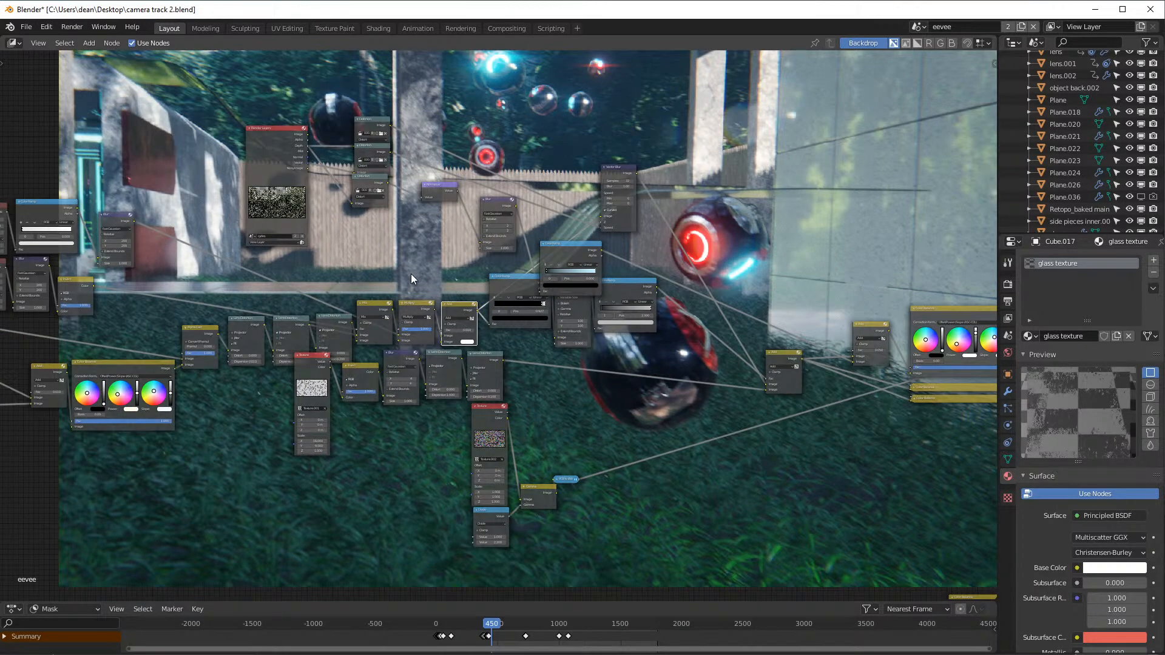
# - Line up the upper ColorRamp beside the Fast Gaussian Blur node and place the Vector Blur node directly after it
pyautogui.moveTo(577, 252); pyautogui.dragTo(564, 229)
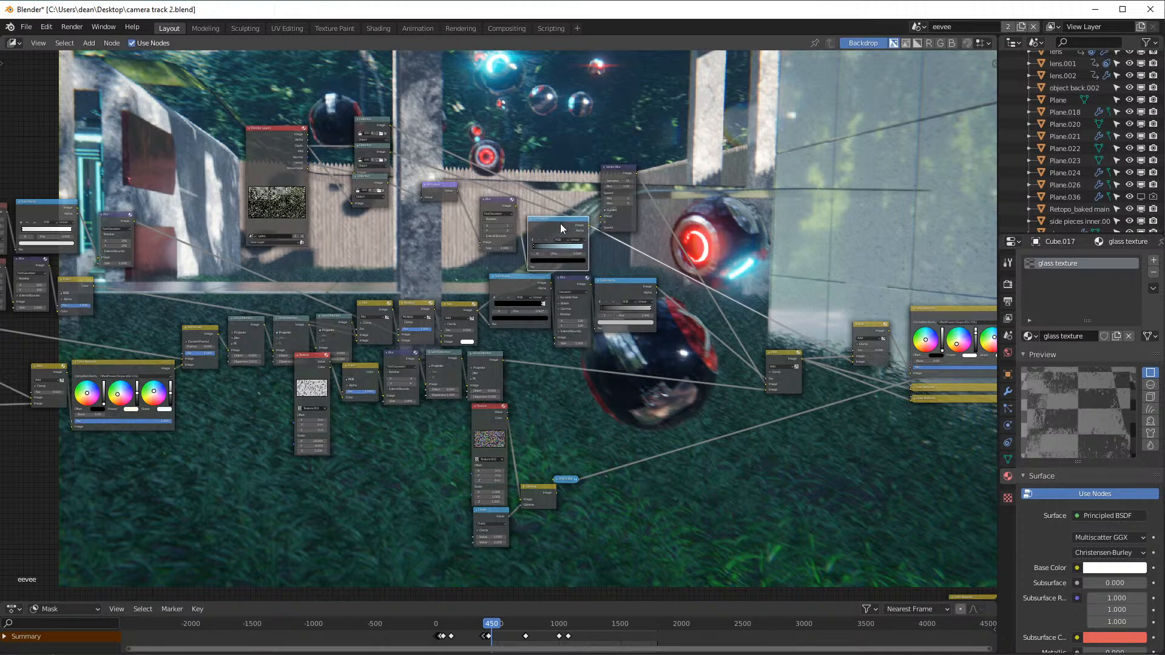
pyautogui.moveTo(583, 187); pyautogui.dragTo(584, 305, button='middle')
pyautogui.scroll(3, 584, 305)
pyautogui.scroll(-2, 583, 313)
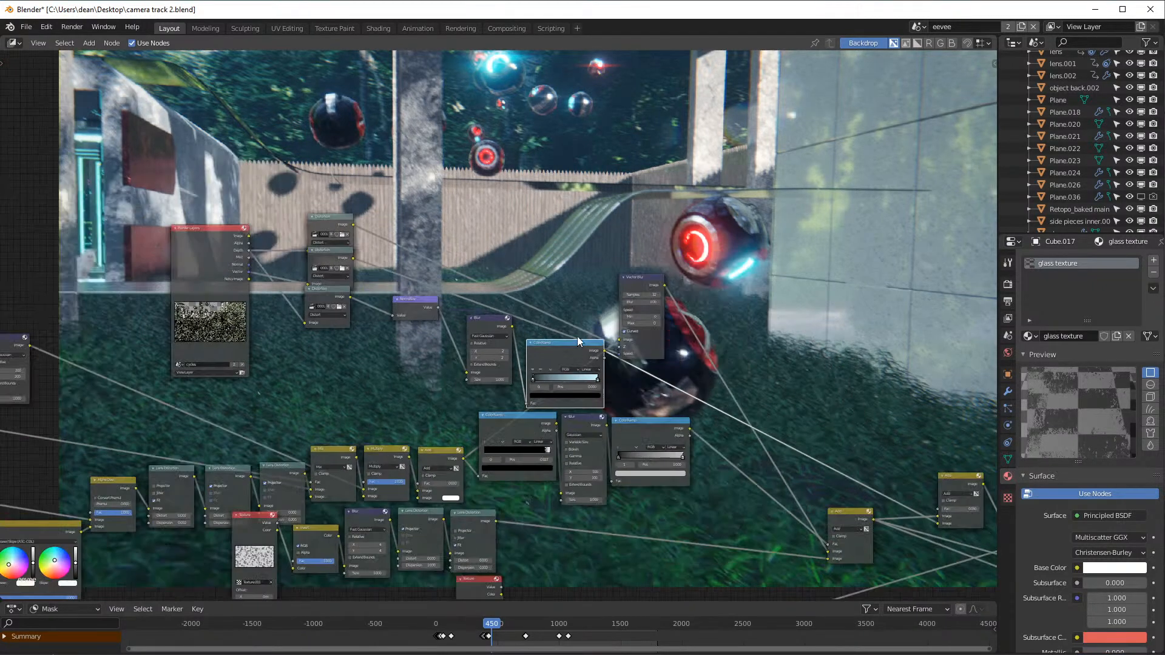
pyautogui.moveTo(570, 352); pyautogui.dragTo(562, 326)
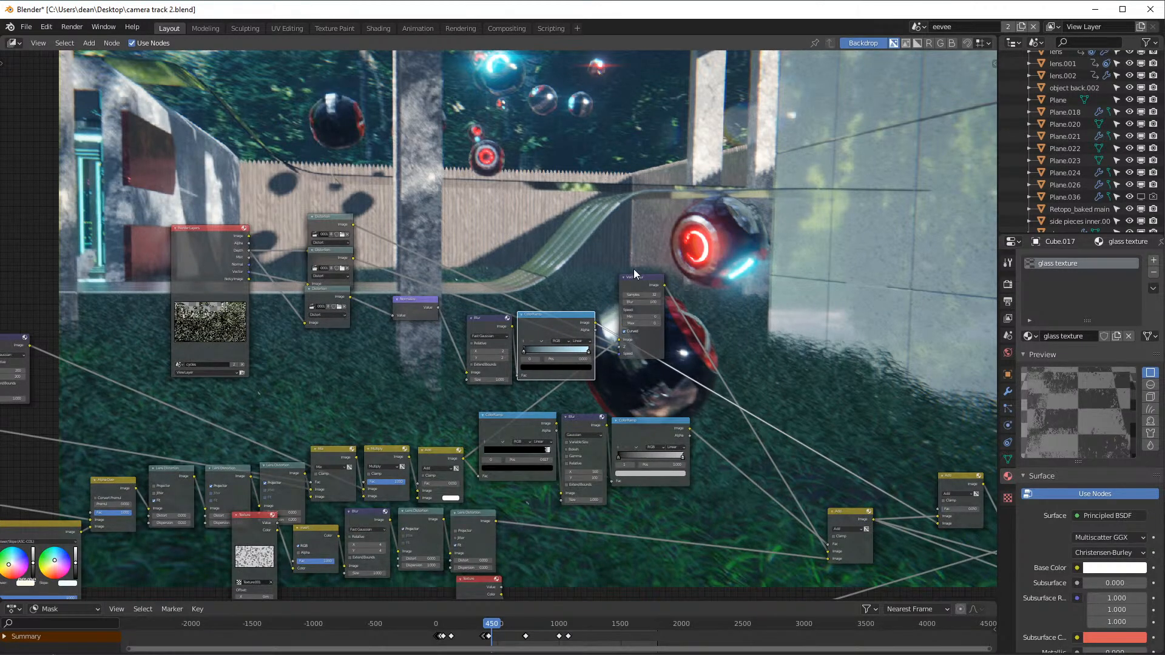
pyautogui.moveTo(638, 276); pyautogui.dragTo(631, 327)
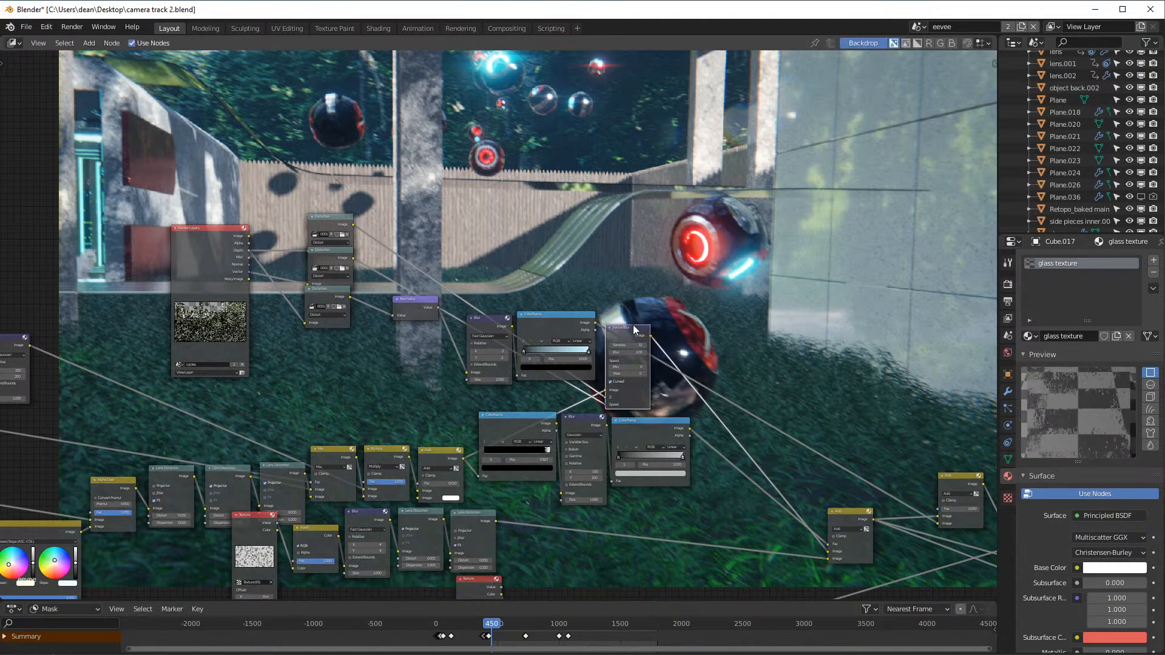
pyautogui.scroll(2, 618, 334)
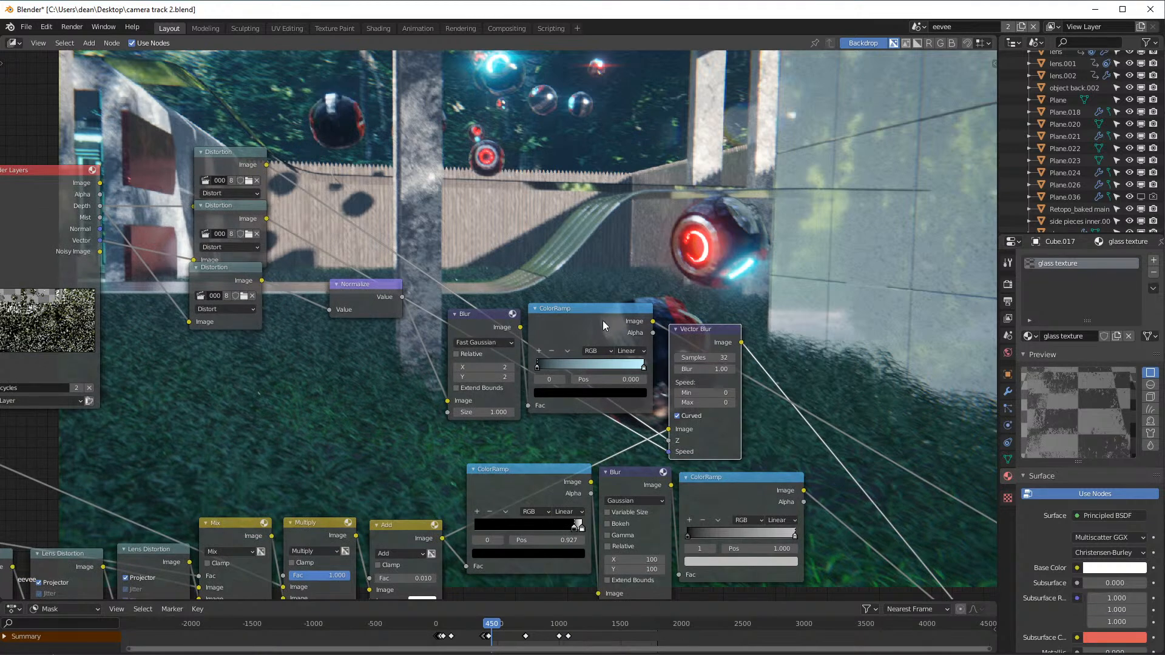
# - Show the particle properties of Cube.017 and view more of the compositing node tree
pyautogui.click(1008, 409)
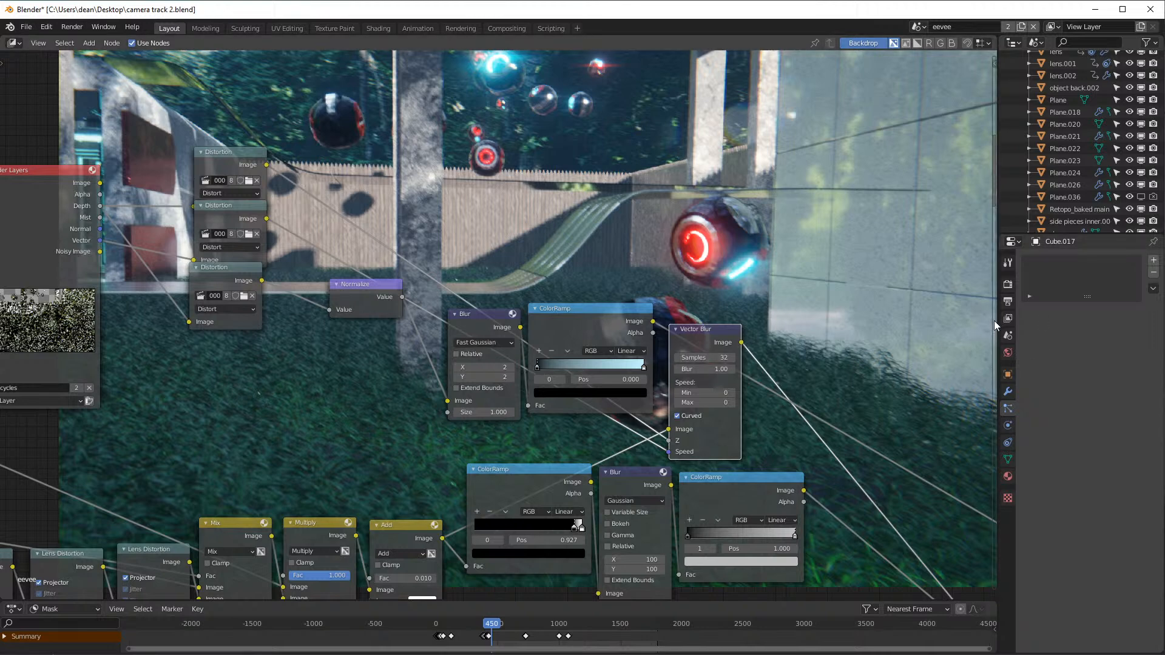
pyautogui.click(22, 45)
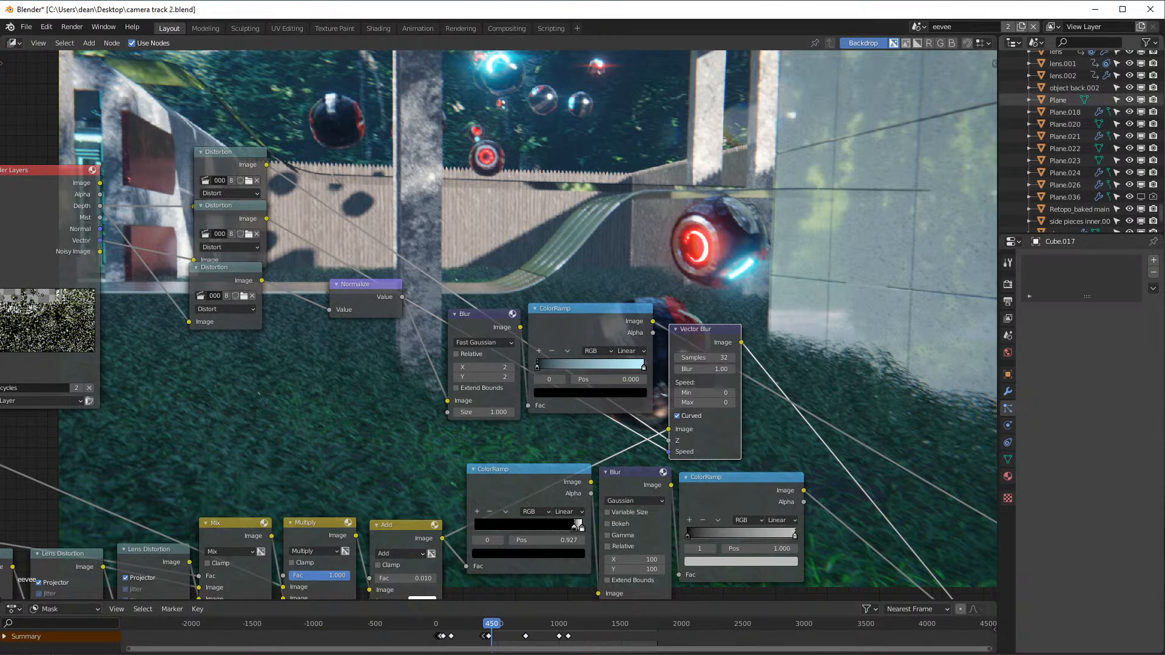
pyautogui.scroll(-3, 787, 189)
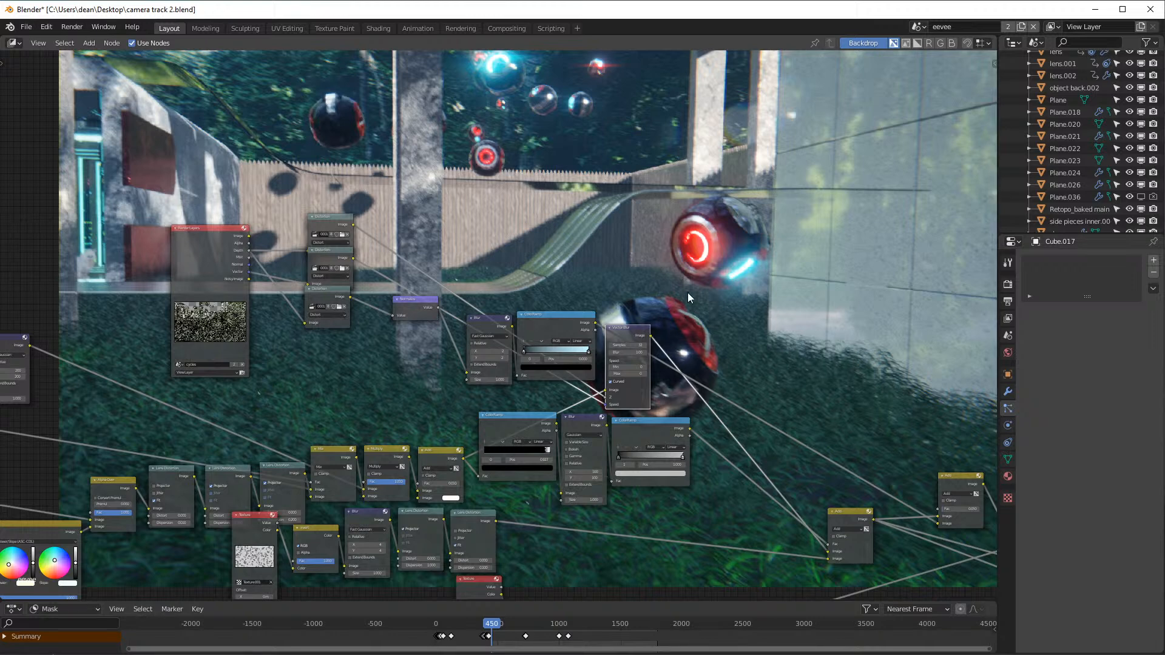
pyautogui.scroll(-2, 732, 372)
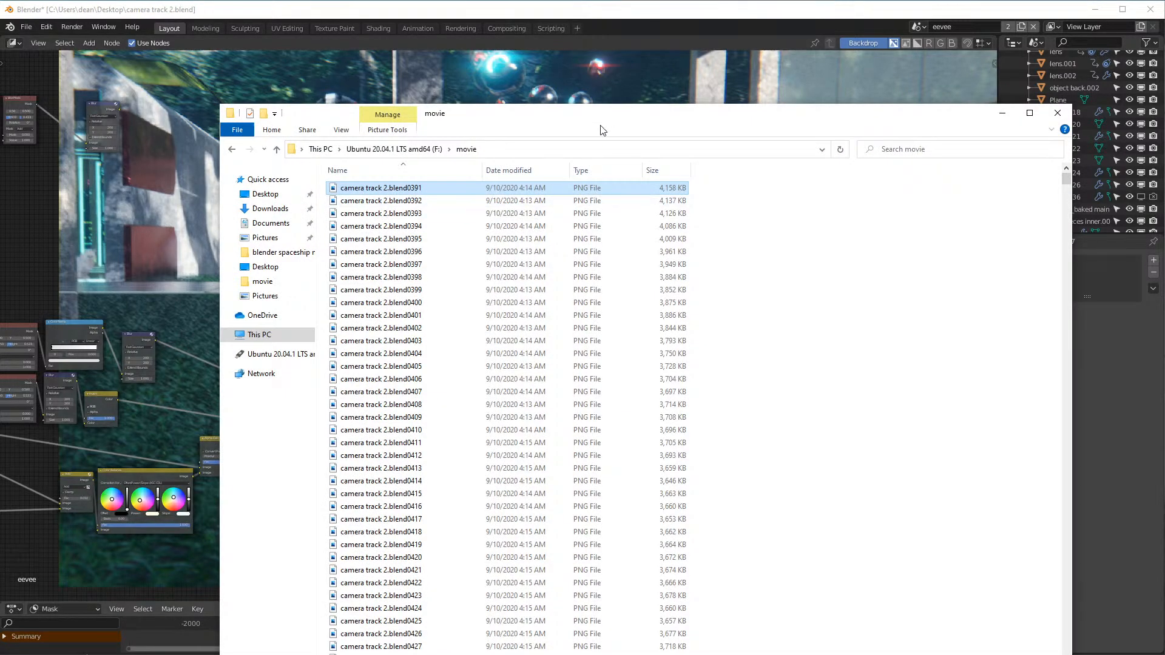
# - Slide the movie folder window and the LMMS window with sci fi song 2 aside, clear of the Blender node tree
pyautogui.moveTo(601, 118); pyautogui.dragTo(1164, 137)
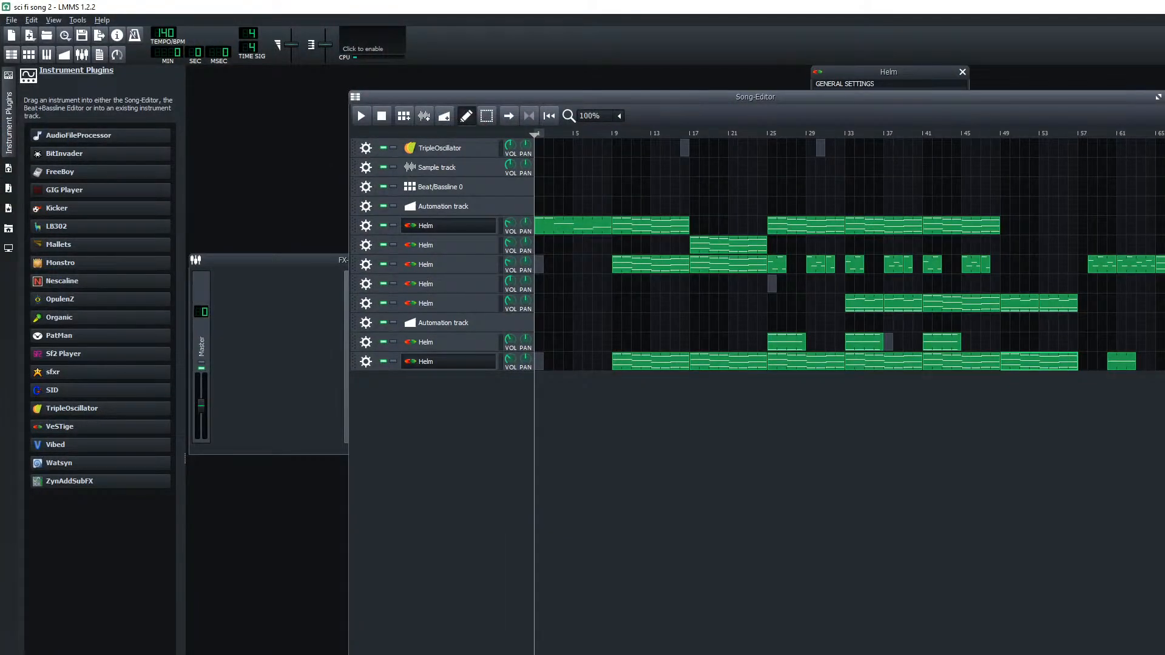
pyautogui.moveTo(97, 8); pyautogui.dragTo(890, 151)
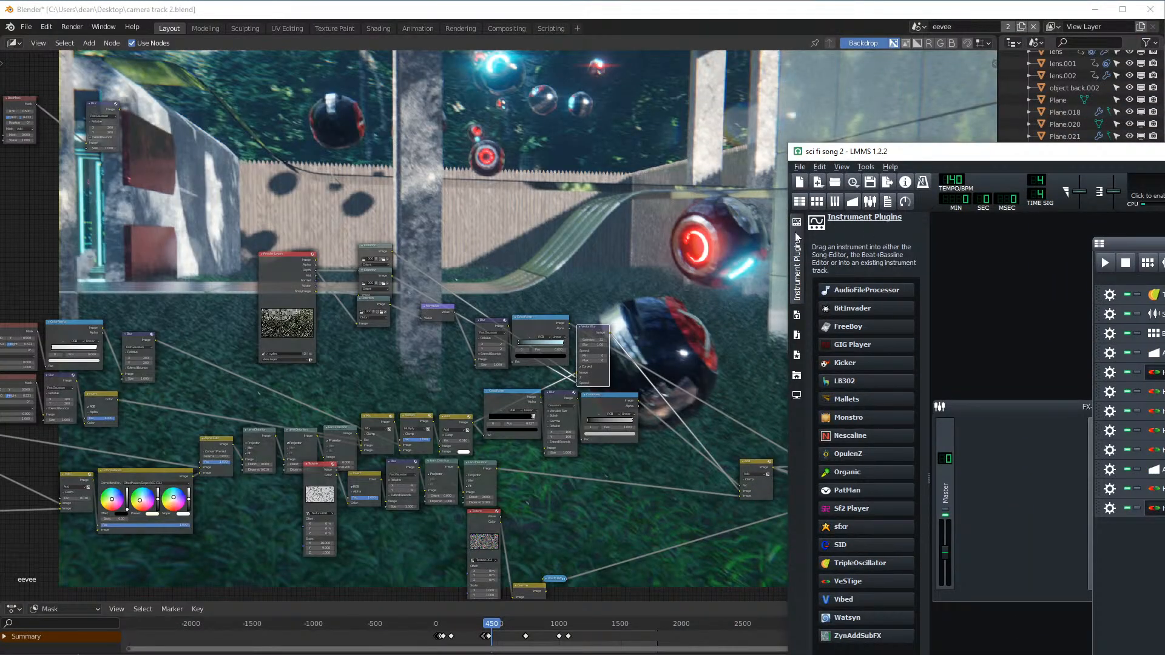
pyautogui.moveTo(784, 234); pyautogui.dragTo(1164, 234)
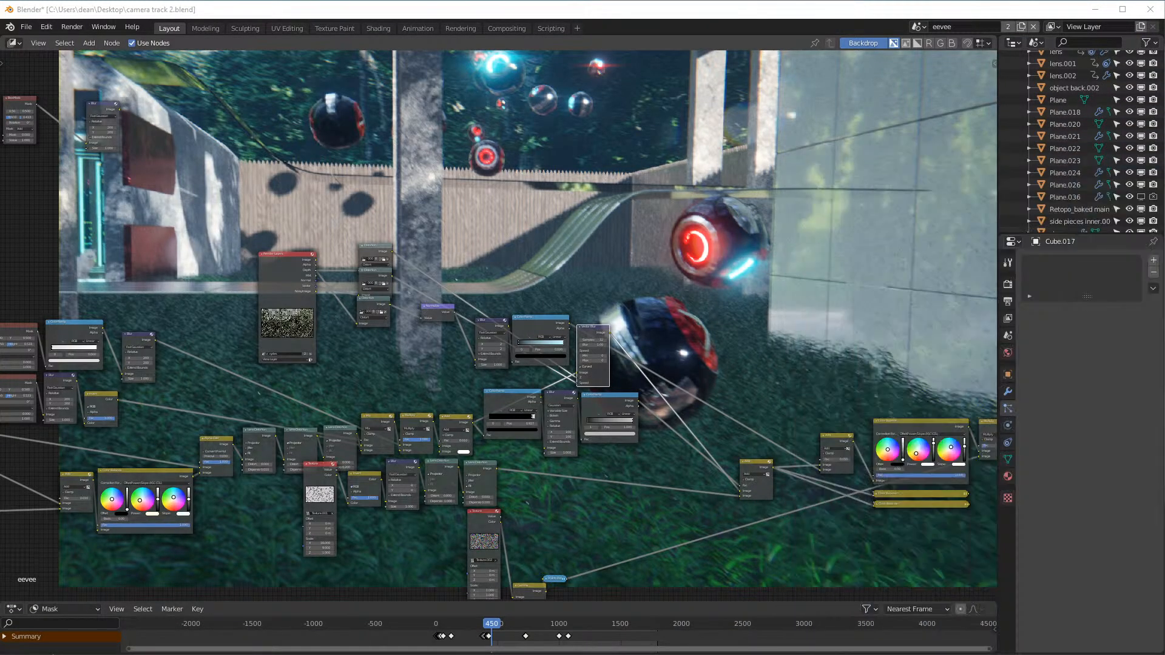
pyautogui.moveTo(1164, 113); pyautogui.dragTo(1164, 112)
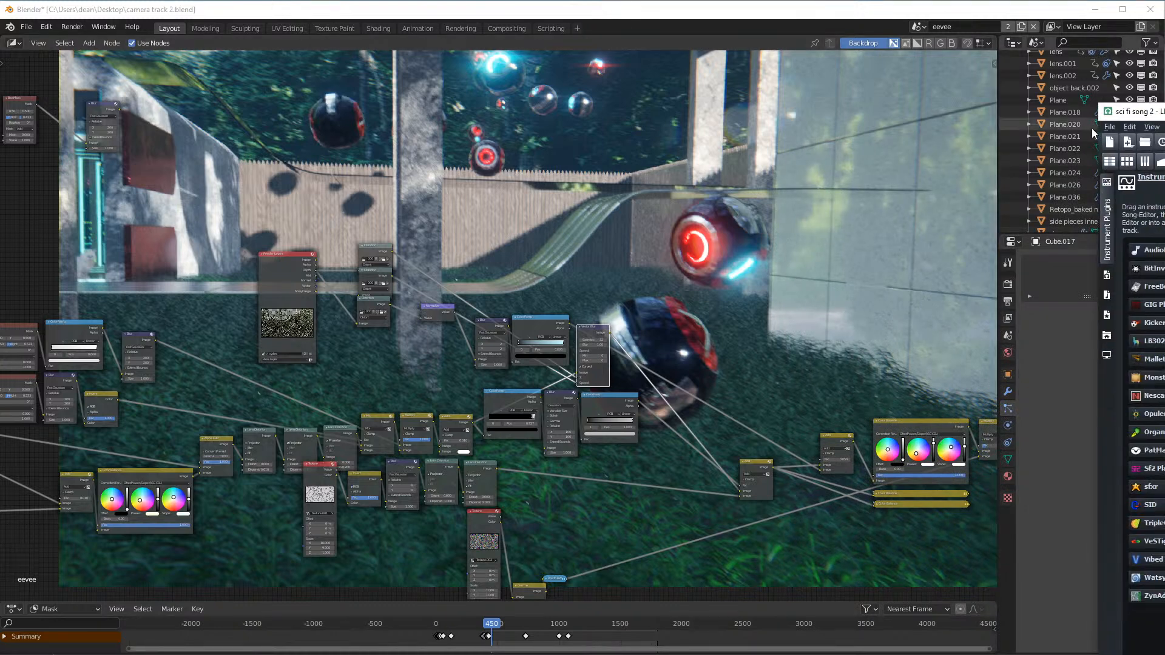
# - Open the song project in LMMS, then bring the LMMS window over Blender and enlarge it
pyautogui.click(1110, 127)
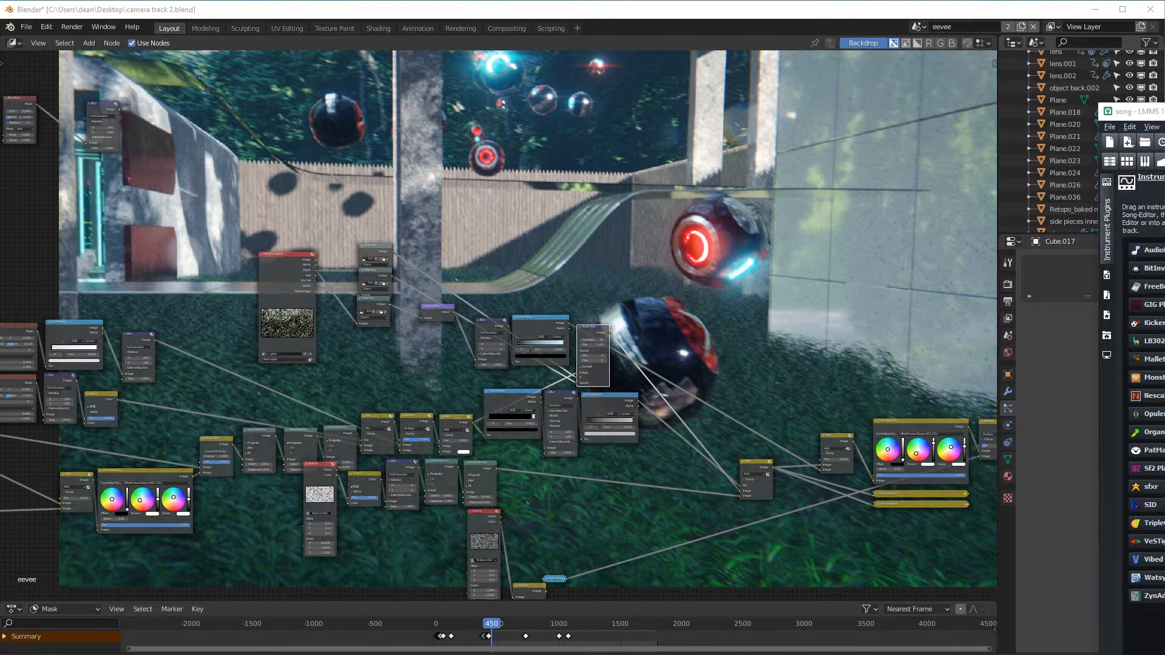
pyautogui.moveTo(1164, 114); pyautogui.dragTo(609, 34)
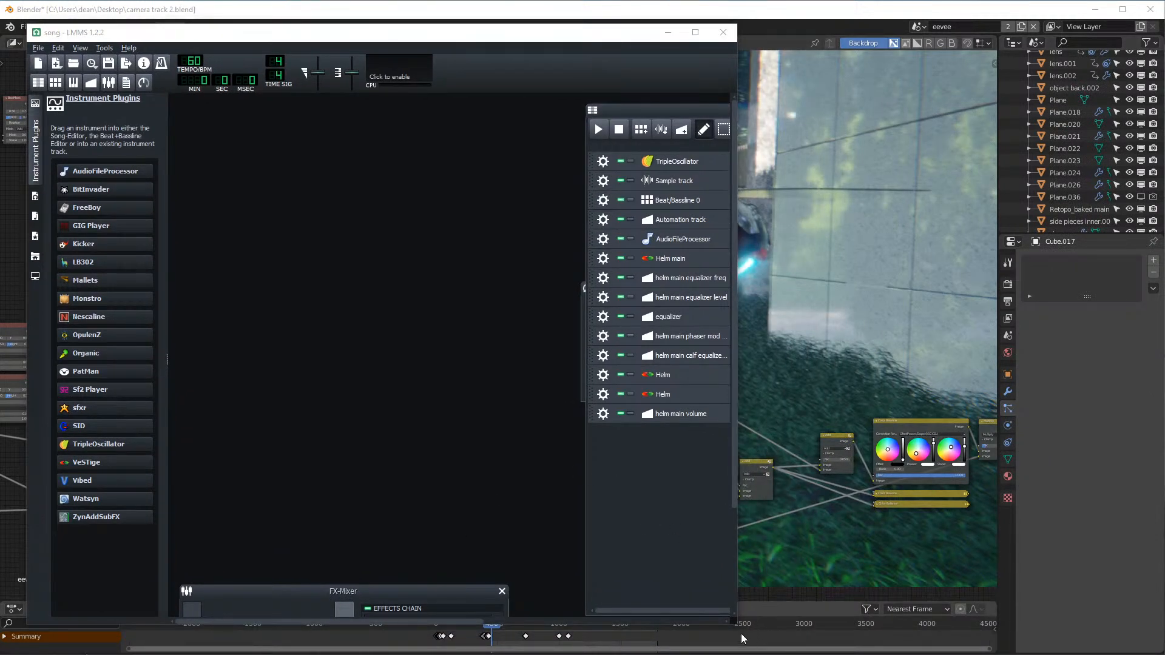
pyautogui.moveTo(736, 623); pyautogui.dragTo(1010, 651)
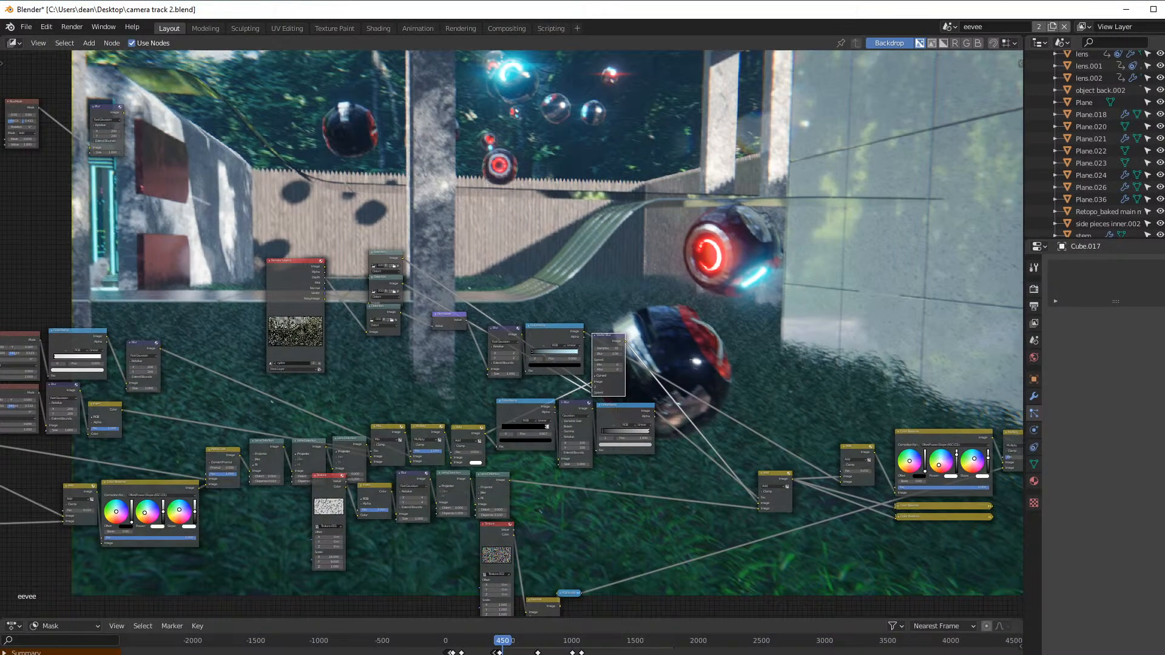
# - Bring LMMS to the front, widen its window across the screen and move the Song-Editor so the whole arrangement shows
pyautogui.hotkey('alt', 'Tab')
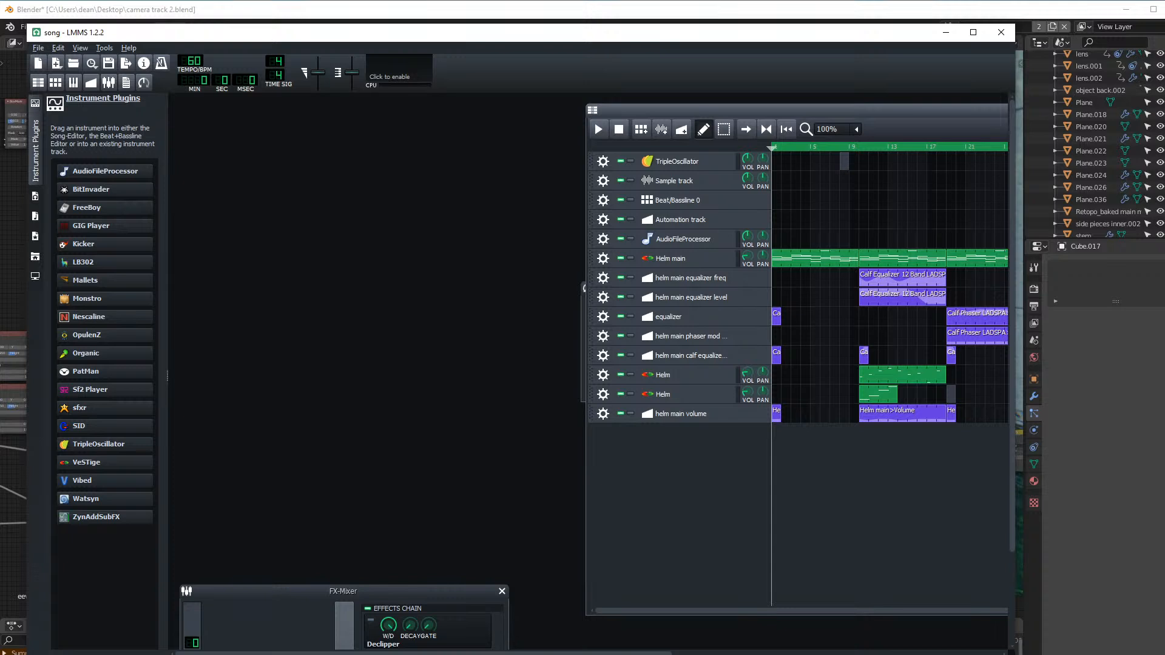
pyautogui.moveTo(1011, 654); pyautogui.dragTo(1162, 653)
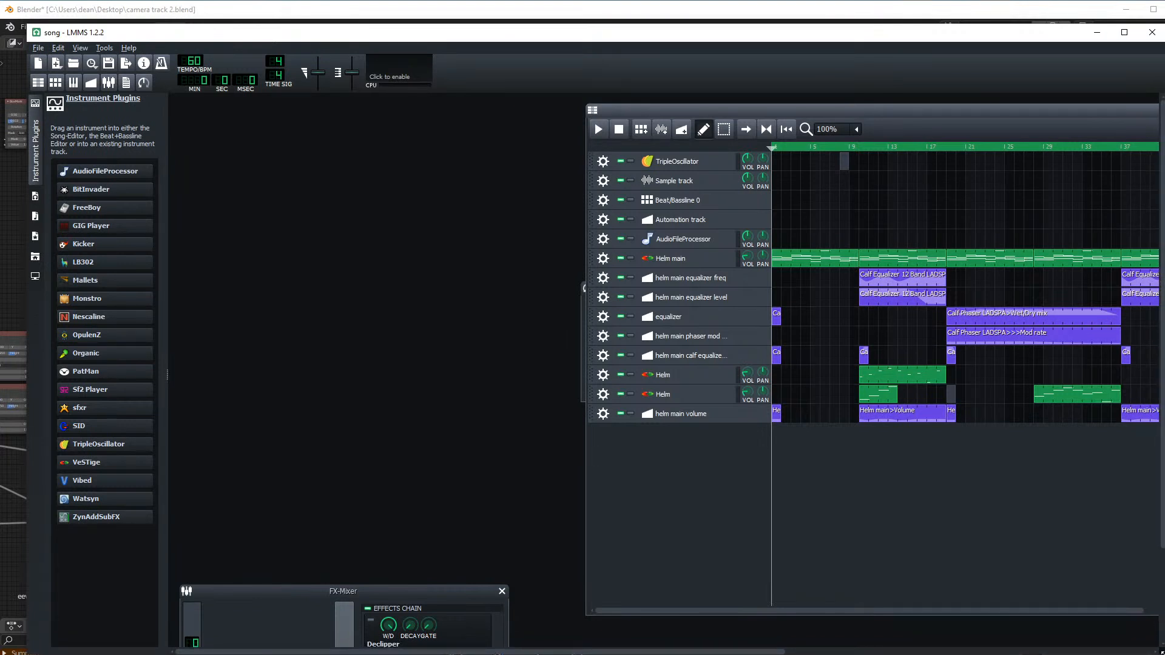
pyautogui.moveTo(1072, 23); pyautogui.dragTo(1072, 1)
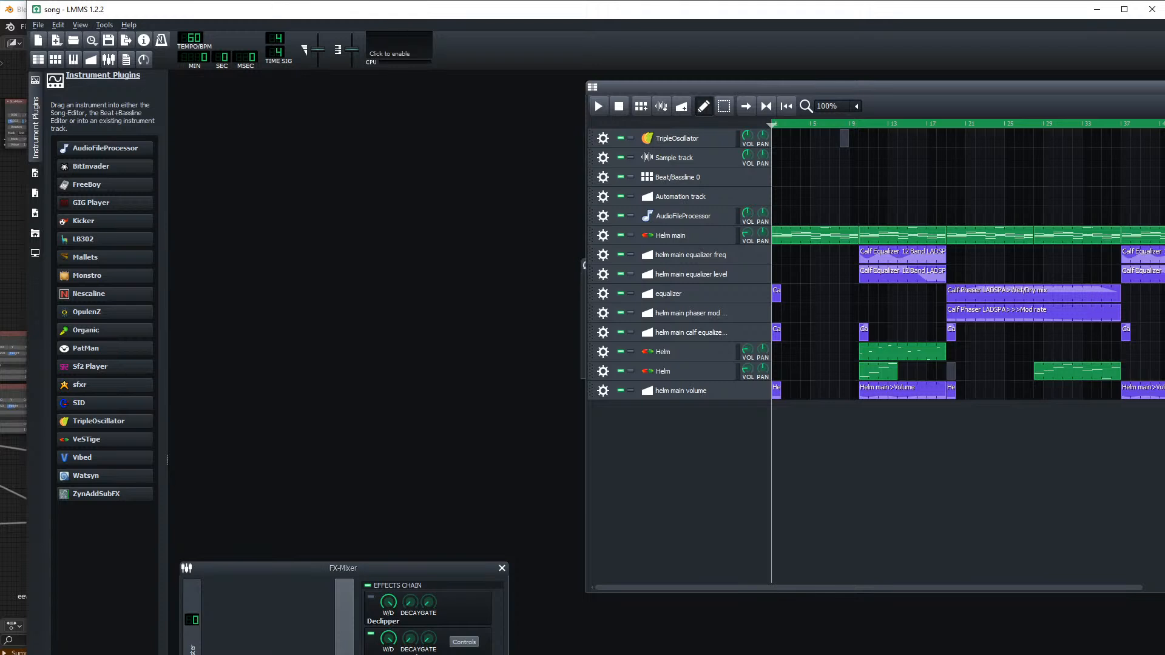
pyautogui.moveTo(1162, 654)
pyautogui.mouseDown()
pyautogui.moveTo(1162, 604)
pyautogui.moveTo(1162, 654)
pyautogui.mouseUp()
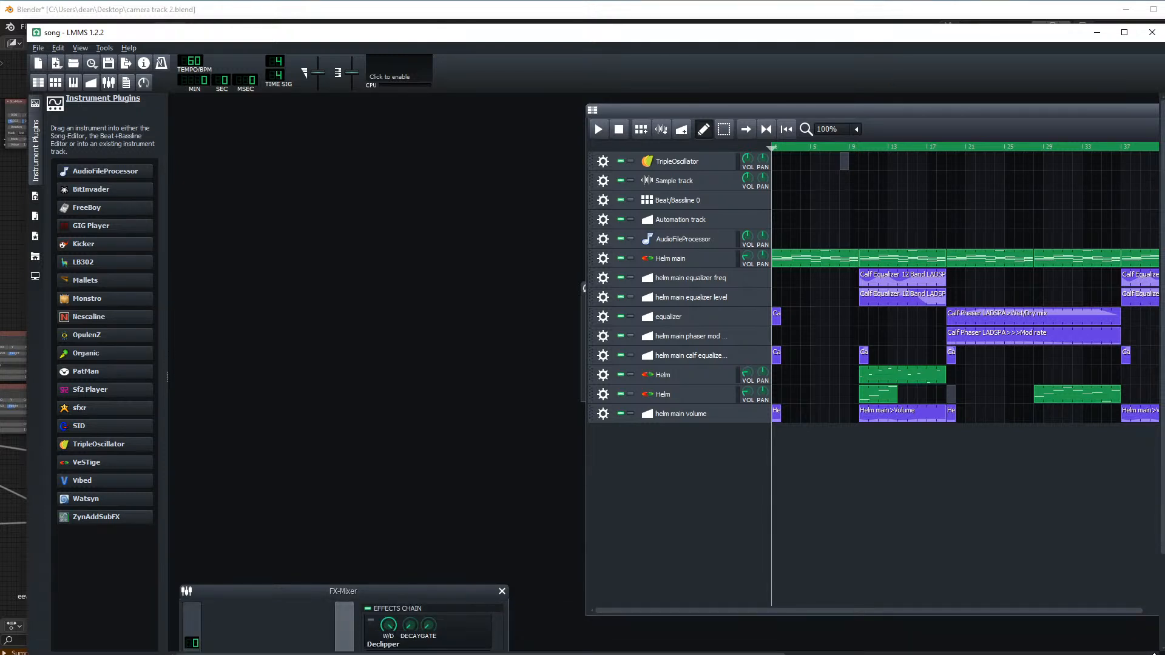
pyautogui.moveTo(25, 441); pyautogui.dragTo(3, 443)
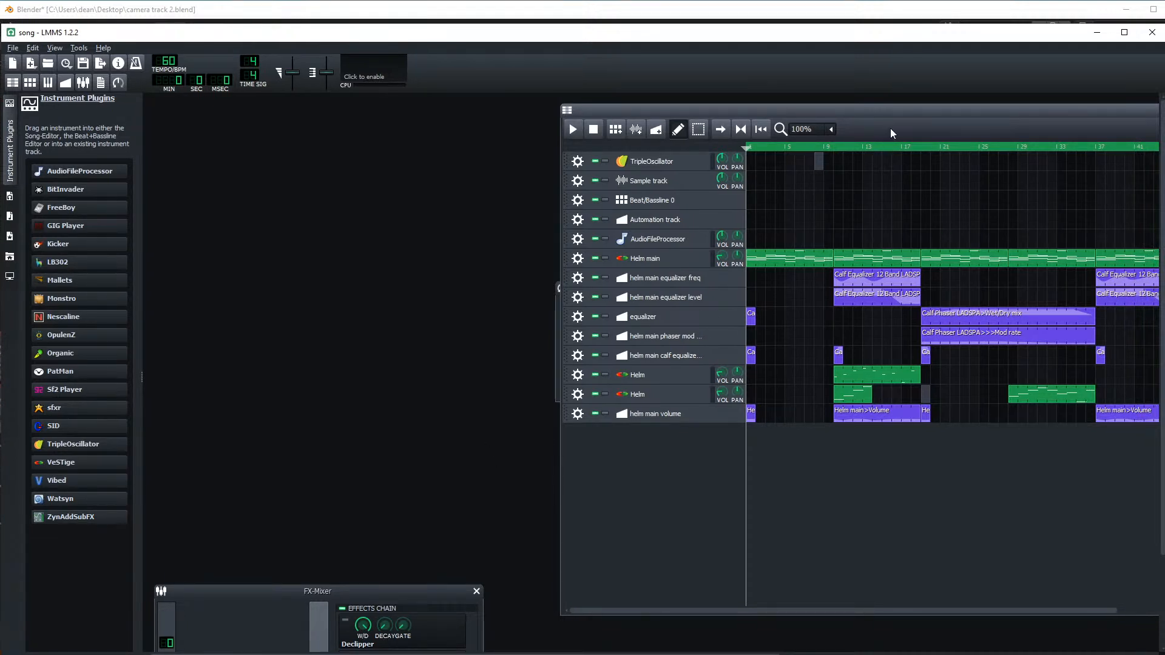
pyautogui.moveTo(897, 111); pyautogui.dragTo(501, 130)
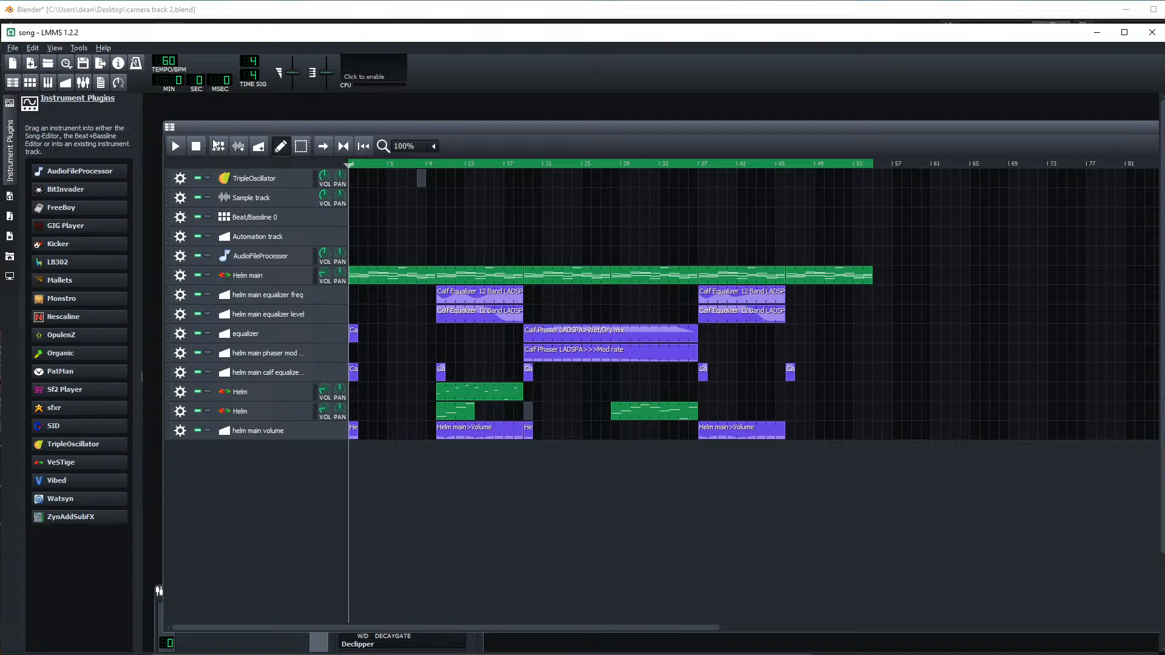
# - Play the song from its start and zoom the Song-Editor timeline to 200%
pyautogui.click(182, 147)
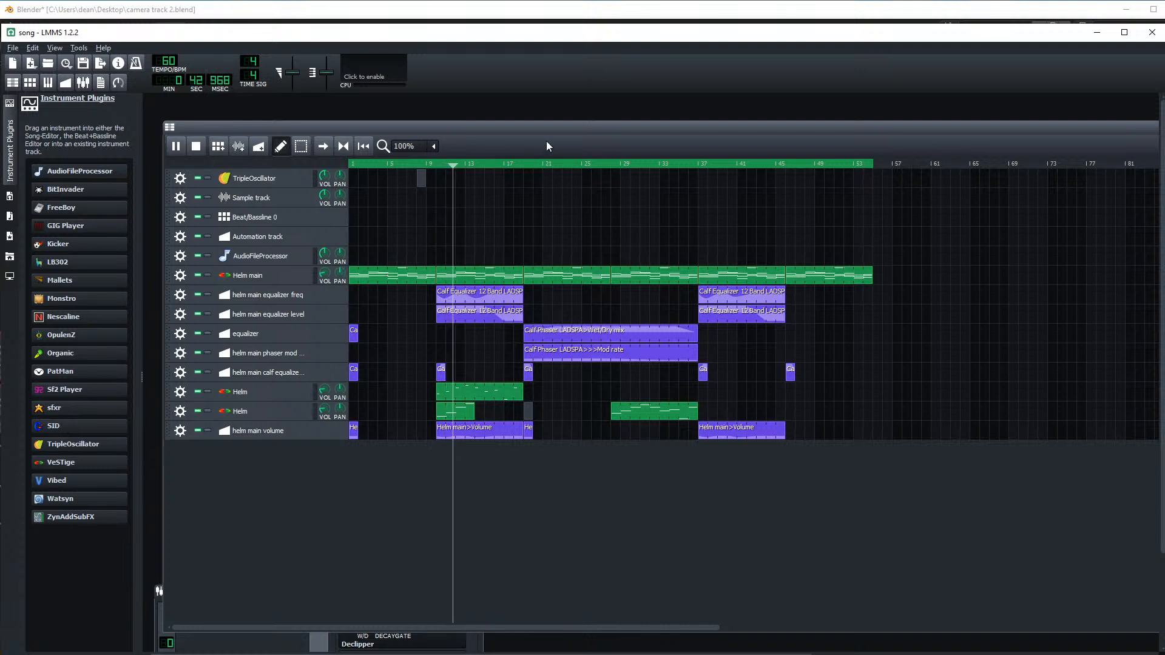
pyautogui.moveTo(548, 131); pyautogui.dragTo(549, 131)
pyautogui.keyDown('ctrl'); pyautogui.scroll(1, 465, 304); pyautogui.keyUp('ctrl')
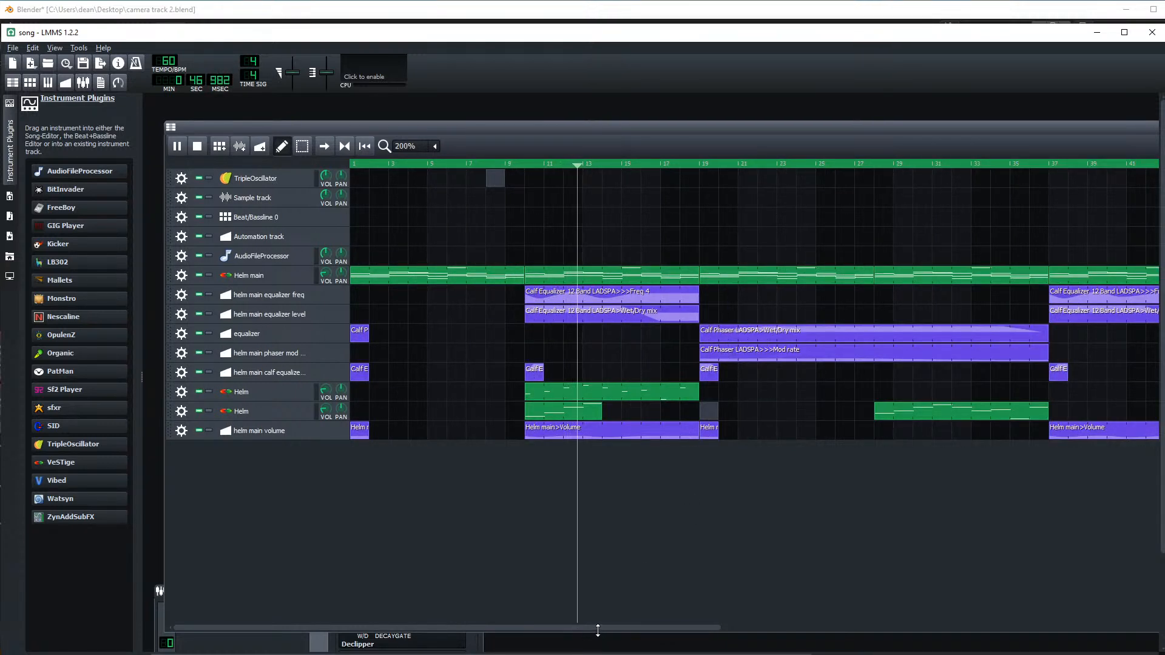
# - Examine the Calf Equalizer Freq 4 automation curve in the Automation Editor, then close the editor
pyautogui.moveTo(594, 628); pyautogui.dragTo(613, 628)
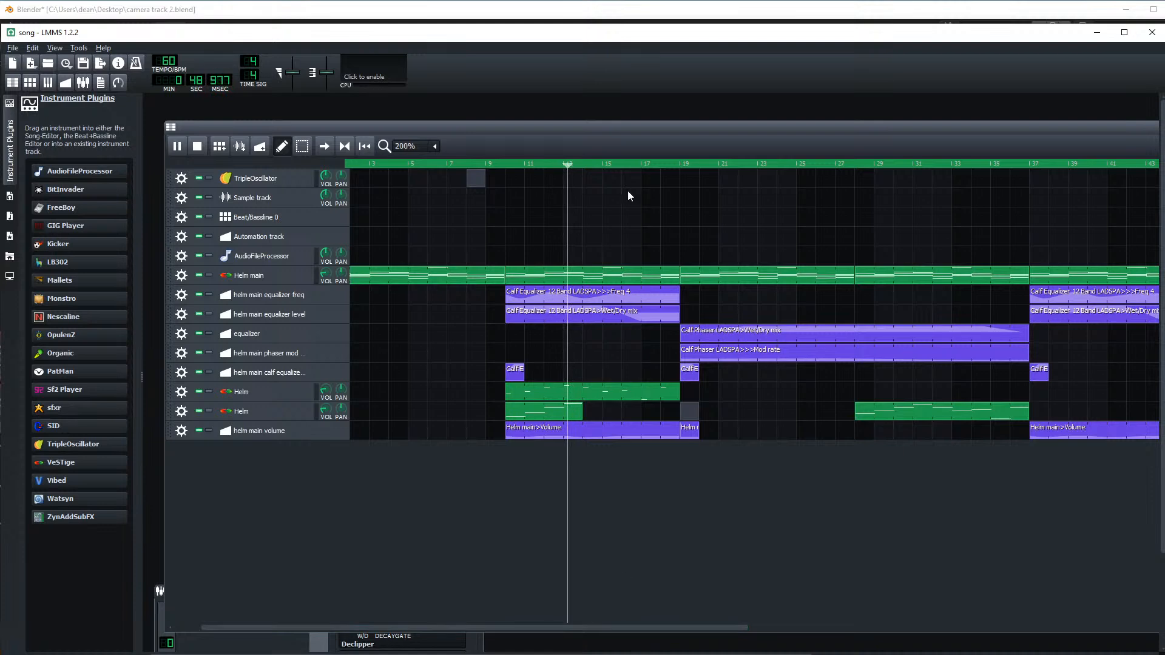
pyautogui.doubleClick(593, 297)
pyautogui.moveTo(1090, 316); pyautogui.dragTo(326, 137)
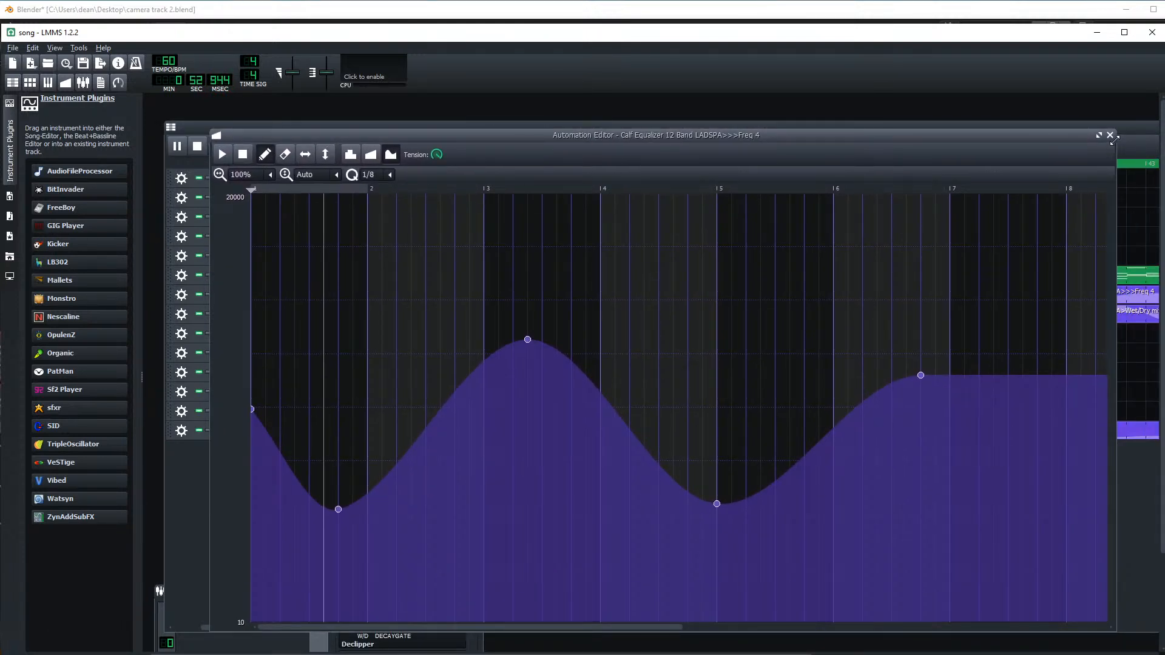
pyautogui.click(1110, 134)
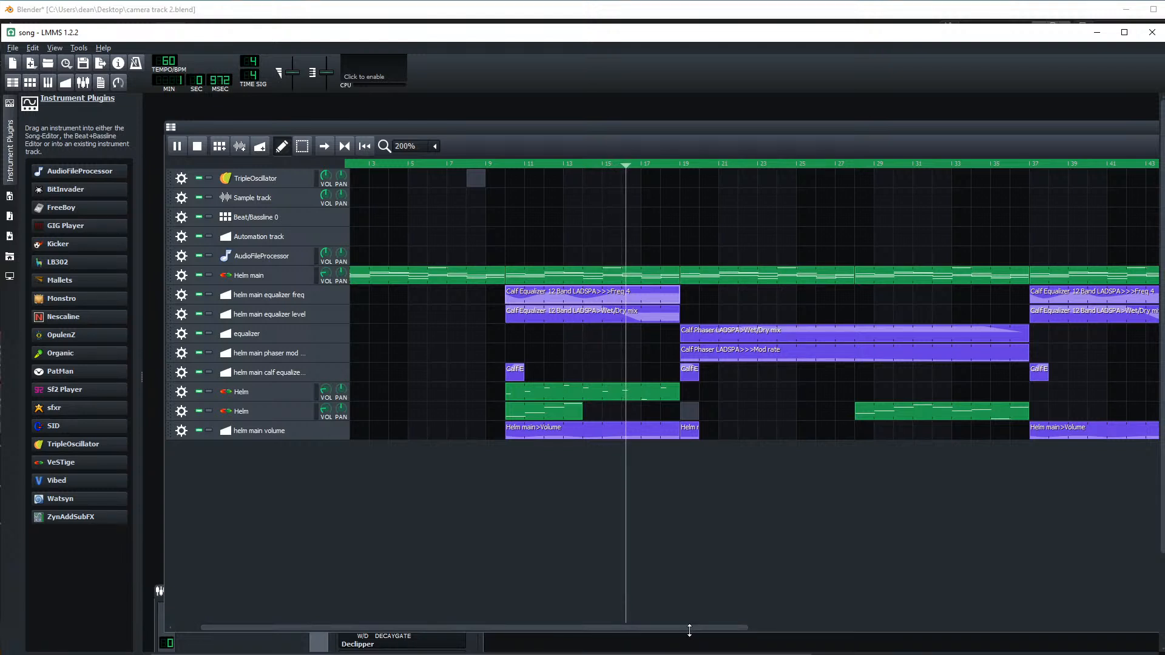
# - Follow the song's playback through the later bars of the arrangement, then stop it
pyautogui.moveTo(702, 628); pyautogui.dragTo(934, 628)
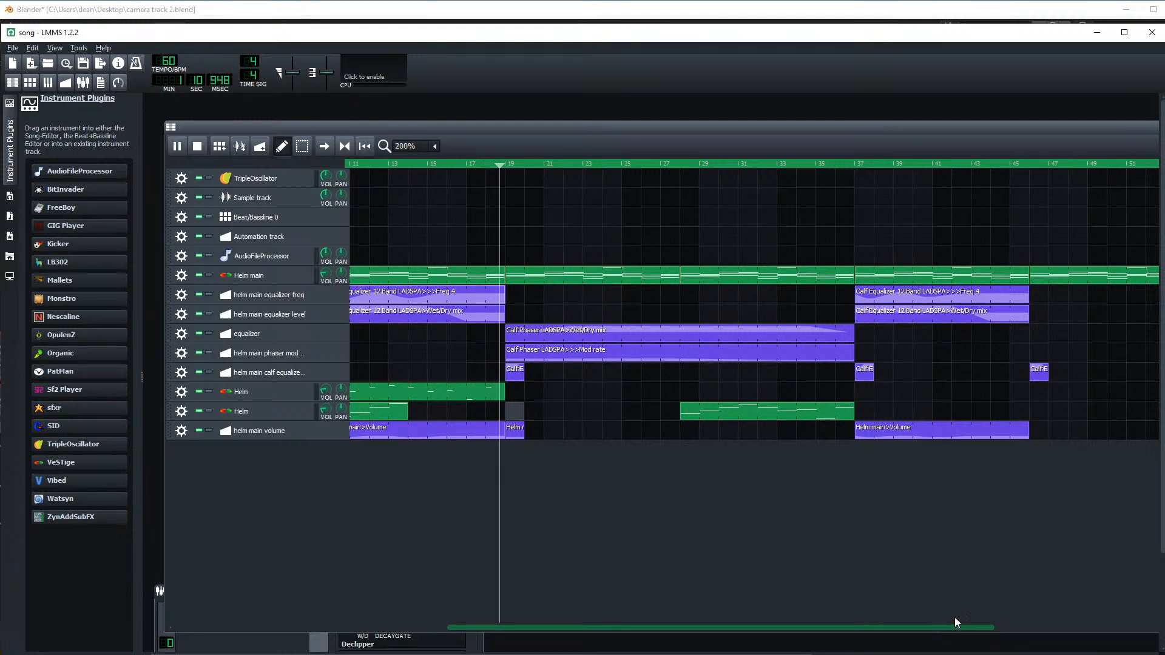
pyautogui.hscroll(1, 951, 618)
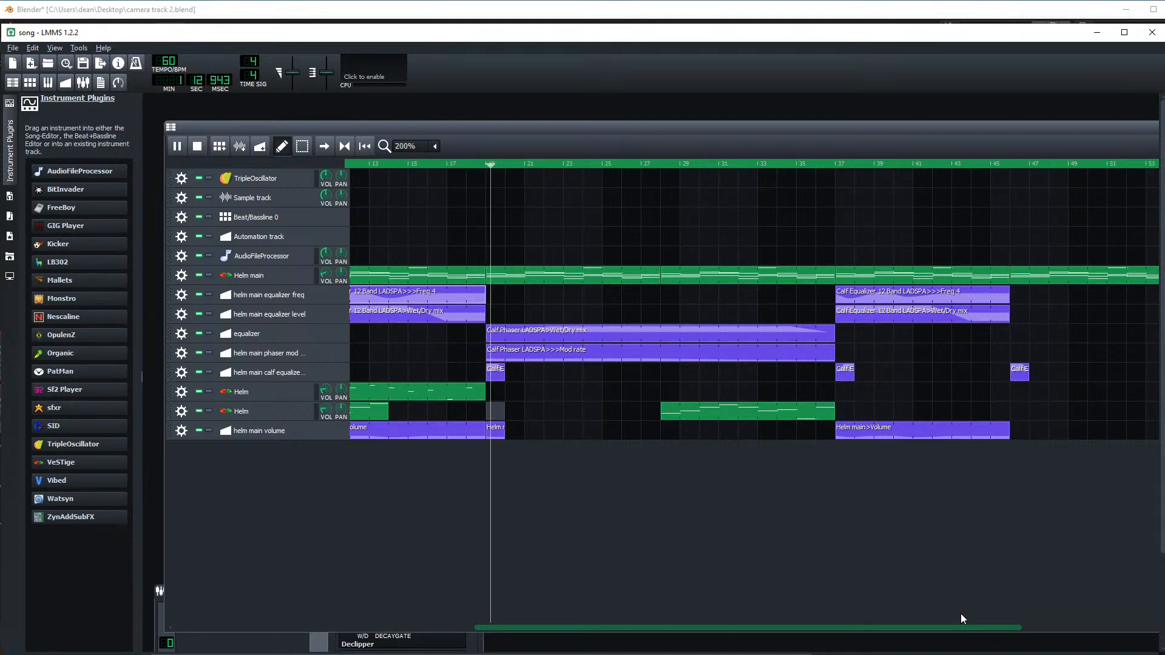
pyautogui.hscroll(3, 974, 613)
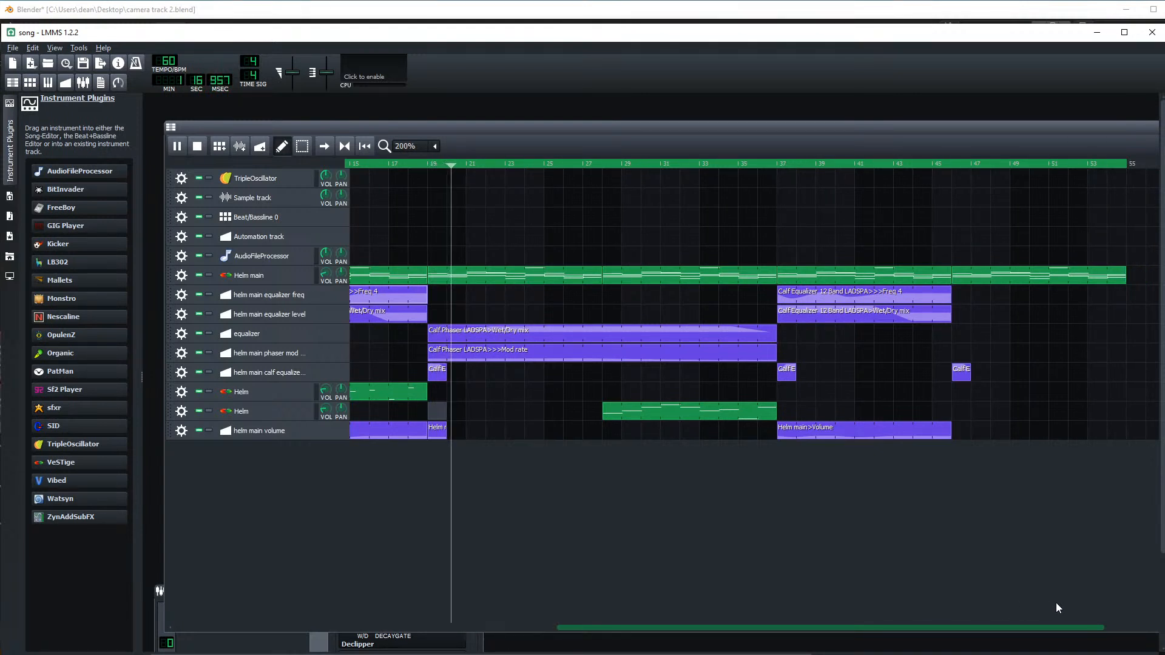
pyautogui.hscroll(1, 1065, 605)
pyautogui.hscroll(1, 1099, 608)
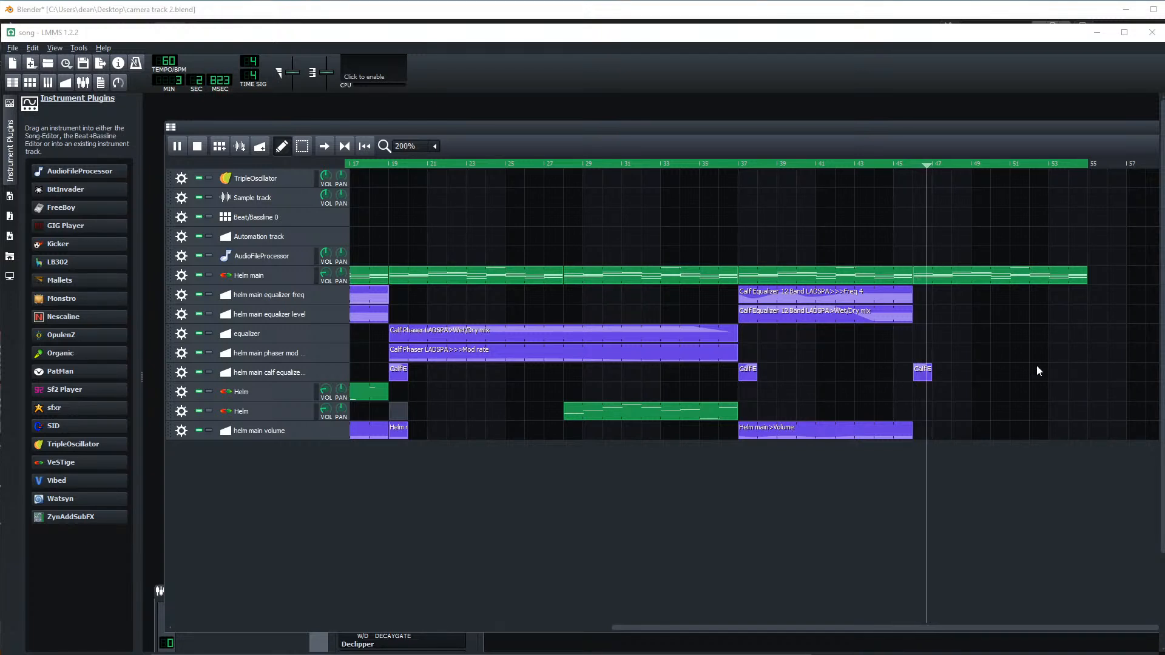
pyautogui.click(202, 147)
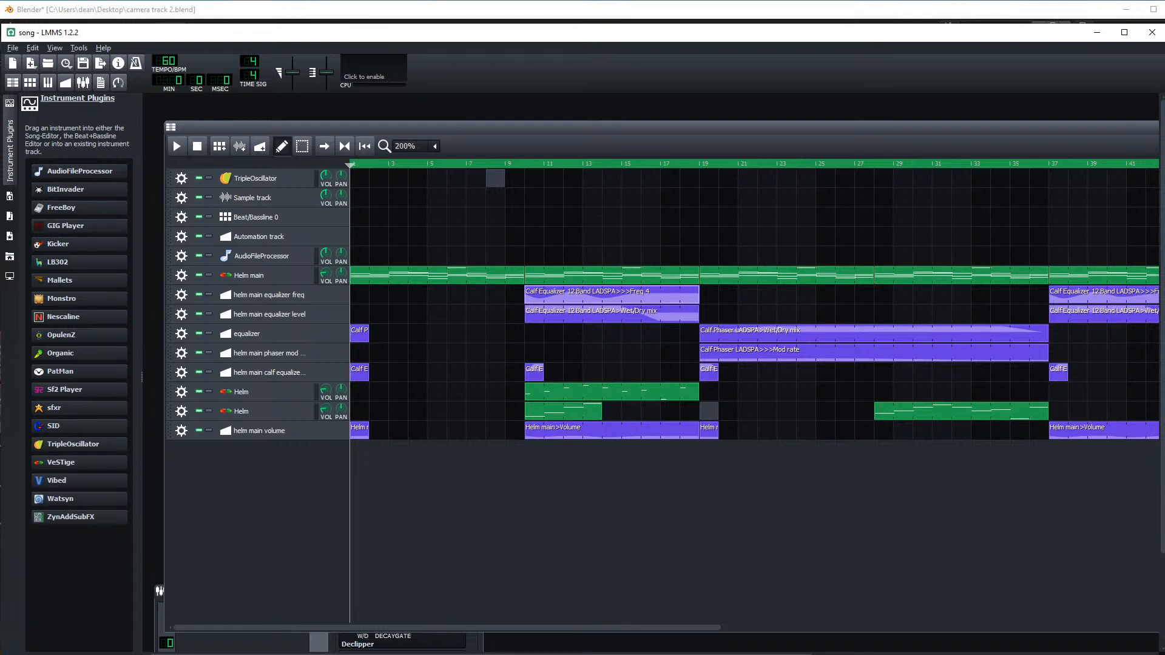
# - Place the separate Helm synth window over the Song-Editor and play a few test notes on its keyboard
pyautogui.moveTo(1130, 192); pyautogui.dragTo(802, 146)
pyautogui.moveTo(716, 577); pyautogui.dragTo(730, 580)
pyautogui.click(730, 581)
pyautogui.click(732, 584)
pyautogui.click(744, 581)
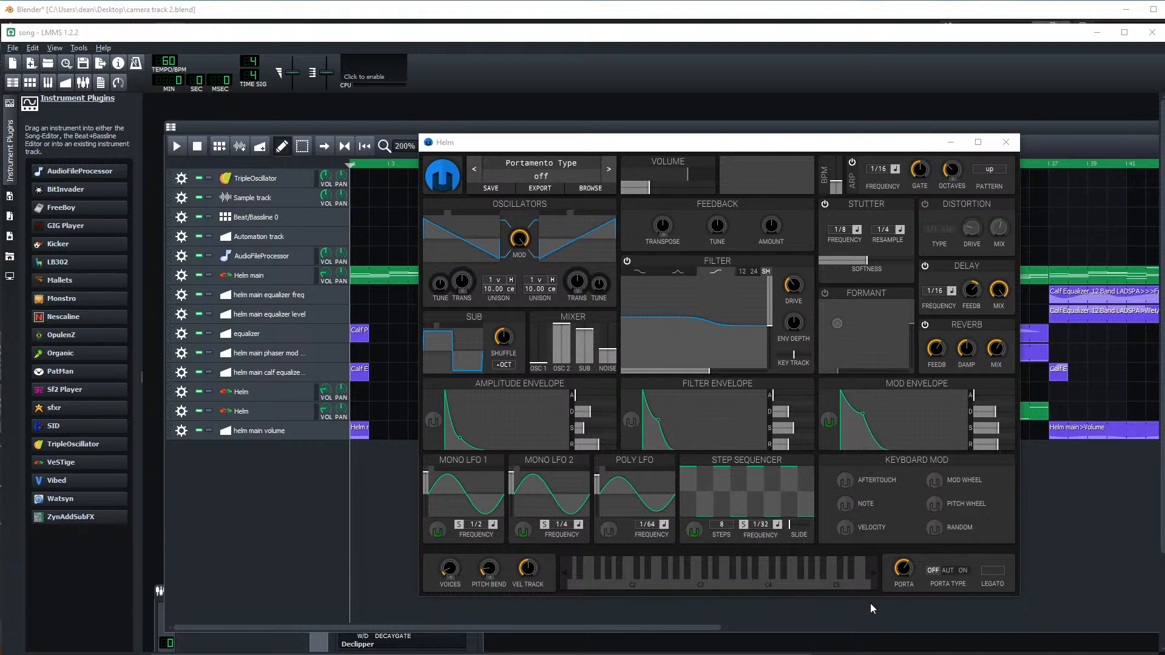
# - Audition more notes on the separate Helm synth, then close its window
pyautogui.click(950, 143)
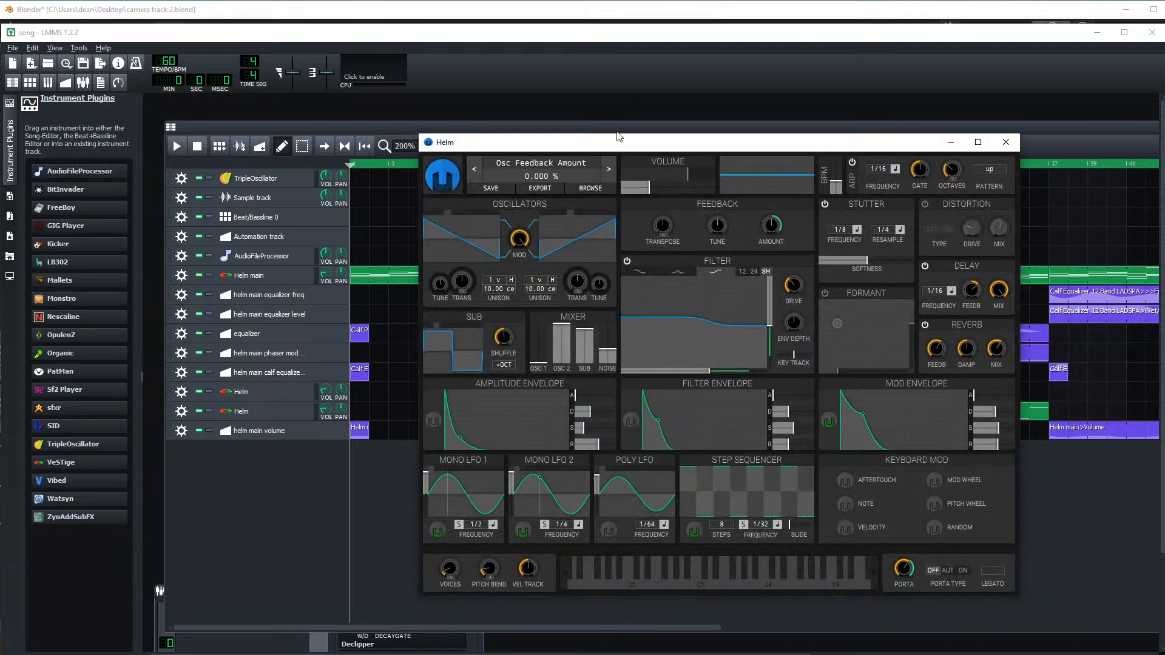
pyautogui.click(654, 568)
pyautogui.click(662, 571)
pyautogui.click(666, 572)
pyautogui.click(717, 566)
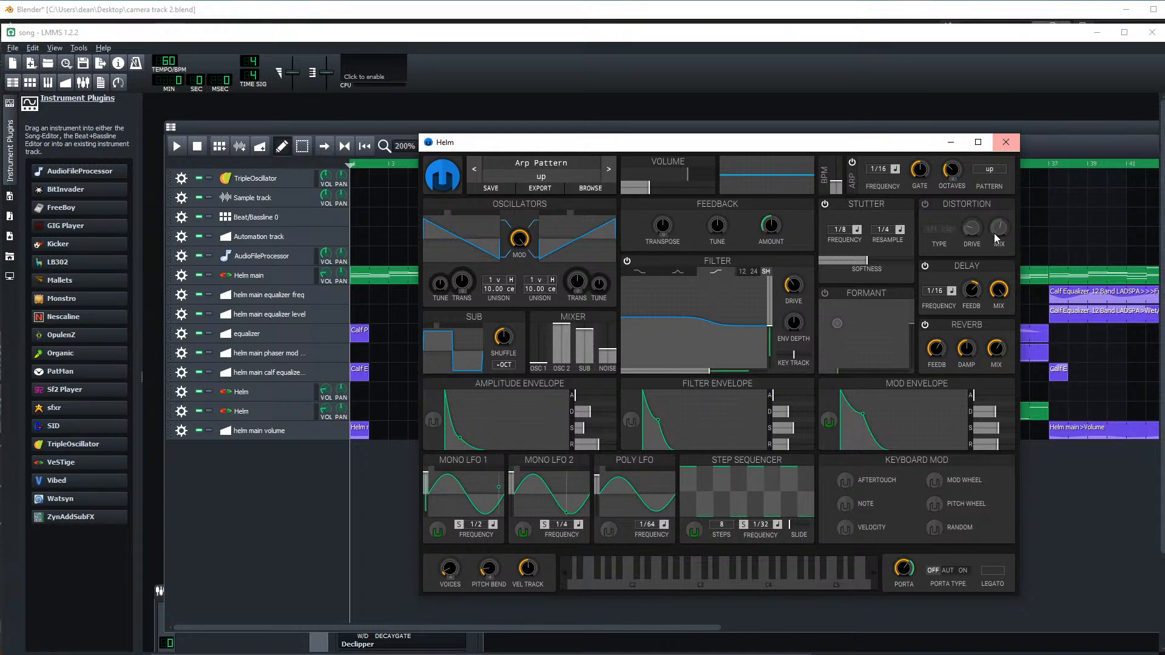
pyautogui.click(1007, 142)
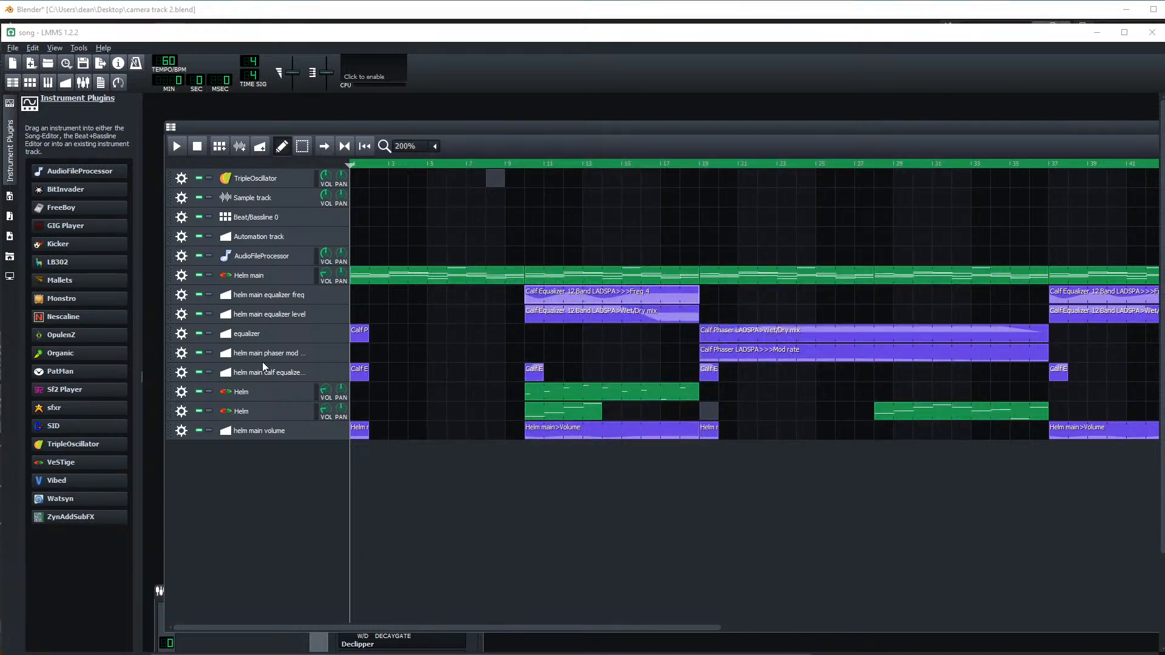
# - Show the Helm synth interface of the lower Helm track, move it fully into view, play test notes and close it
pyautogui.click(259, 414)
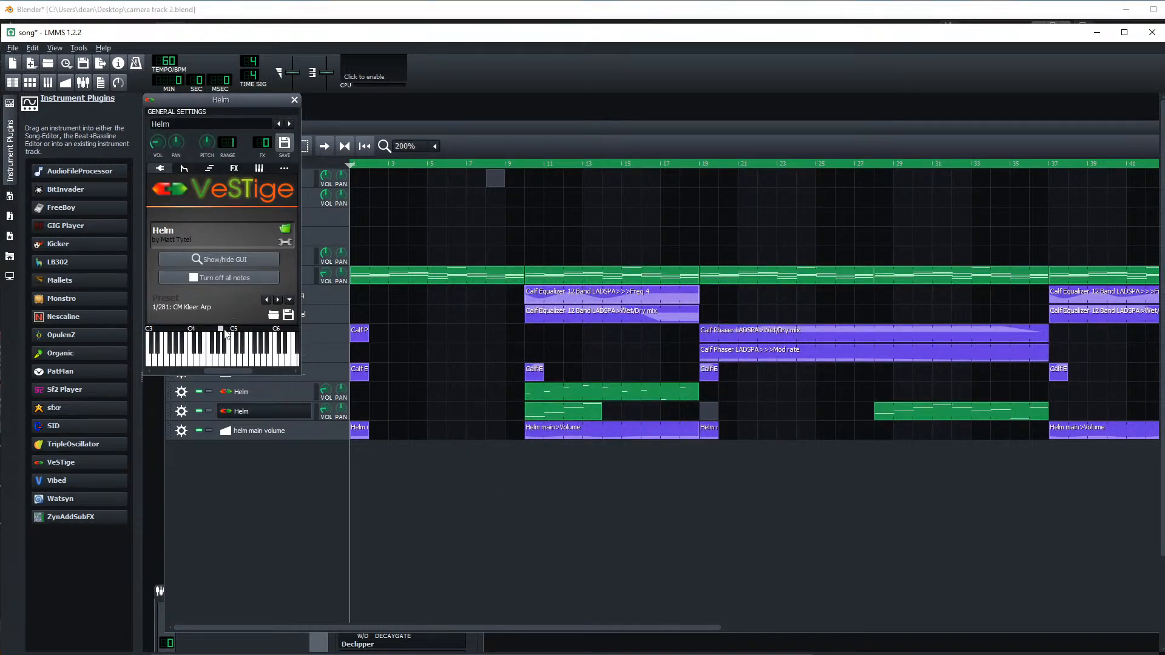
pyautogui.click(212, 259)
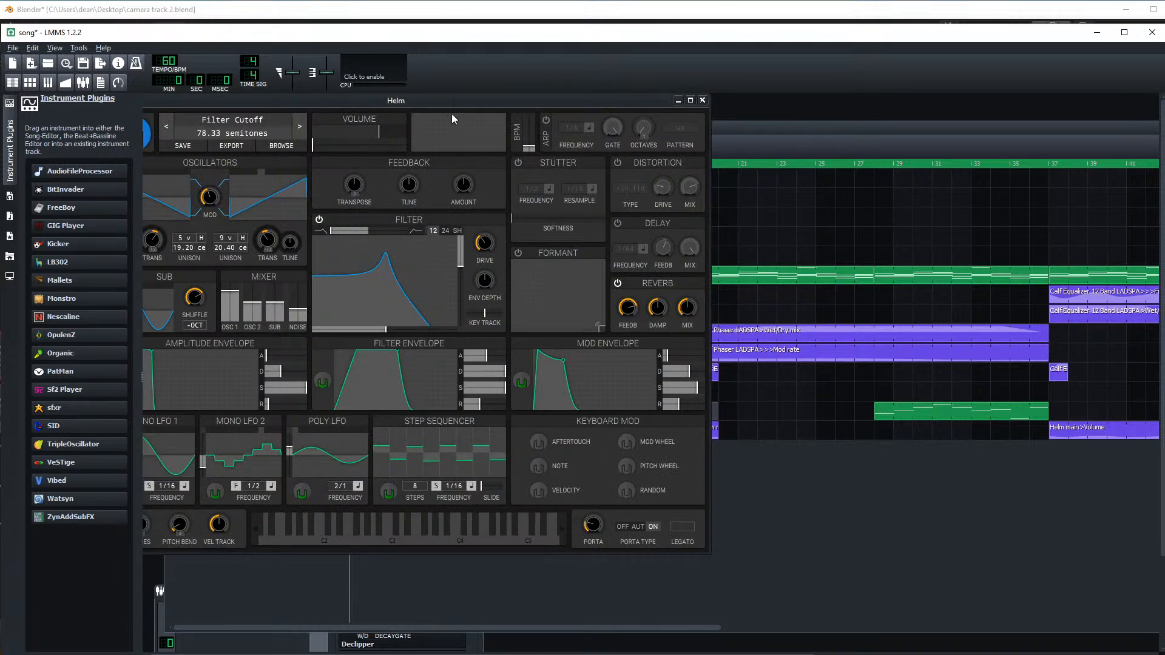
pyautogui.moveTo(447, 99); pyautogui.dragTo(726, 108)
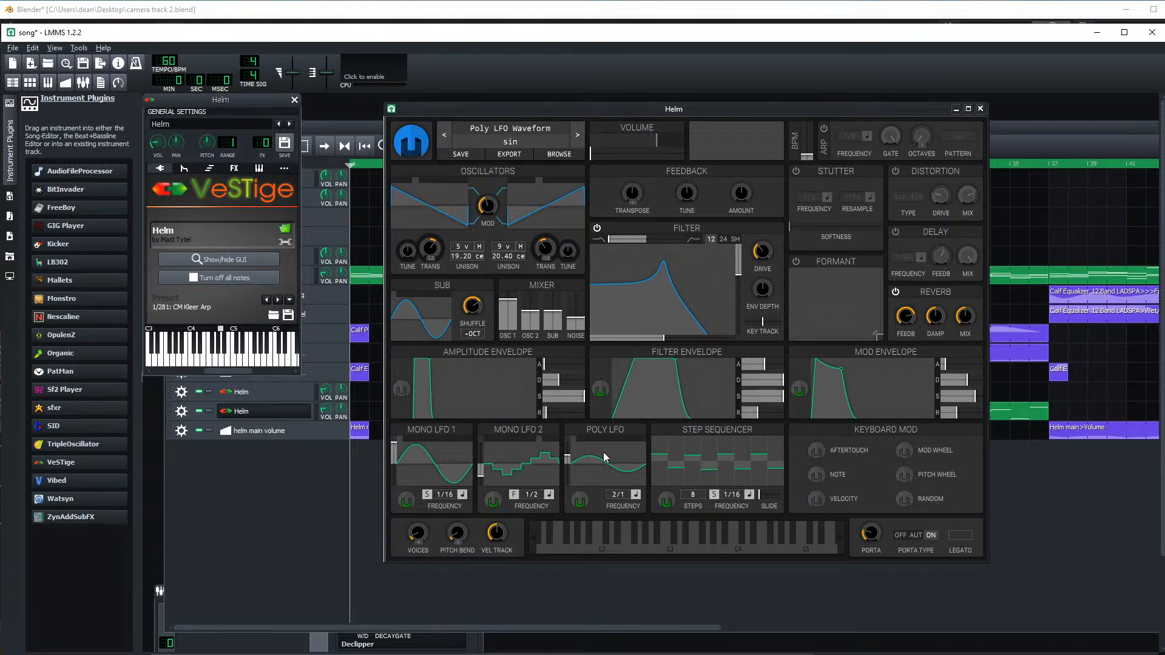
pyautogui.click(598, 540)
pyautogui.click(659, 546)
pyautogui.click(980, 110)
# - Shift the Song-Editor aside, then audition the upper Helm track's sound in its synth interface and close the interface
pyautogui.moveTo(349, 126); pyautogui.dragTo(423, 118)
pyautogui.doubleClick(351, 387)
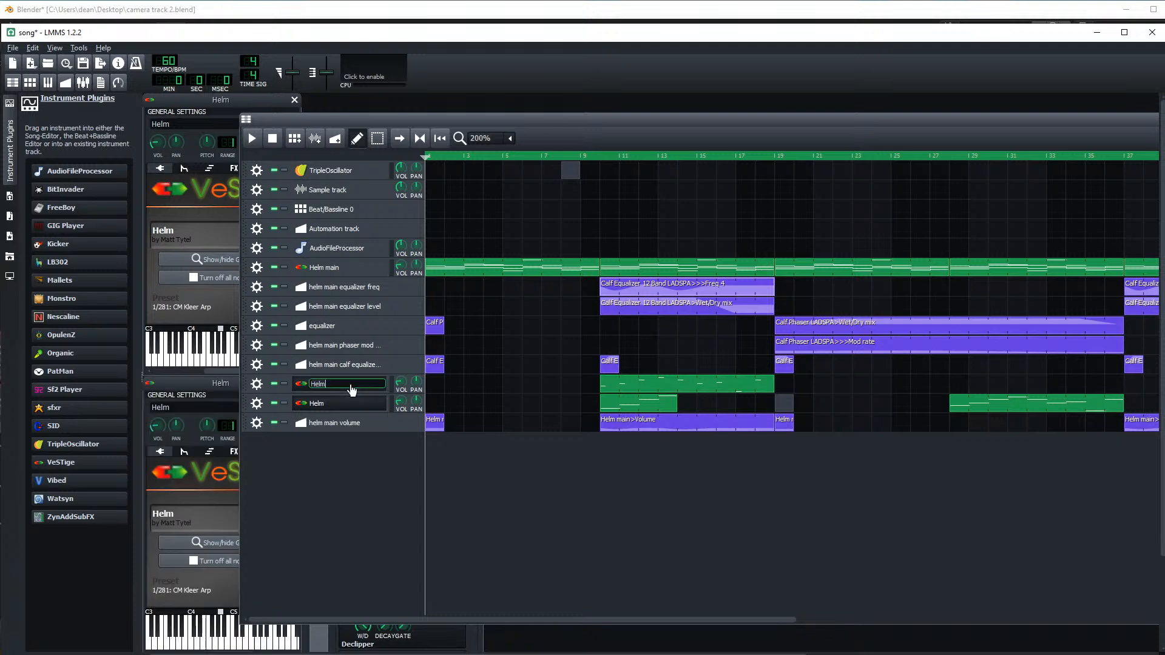
pyautogui.click(206, 388)
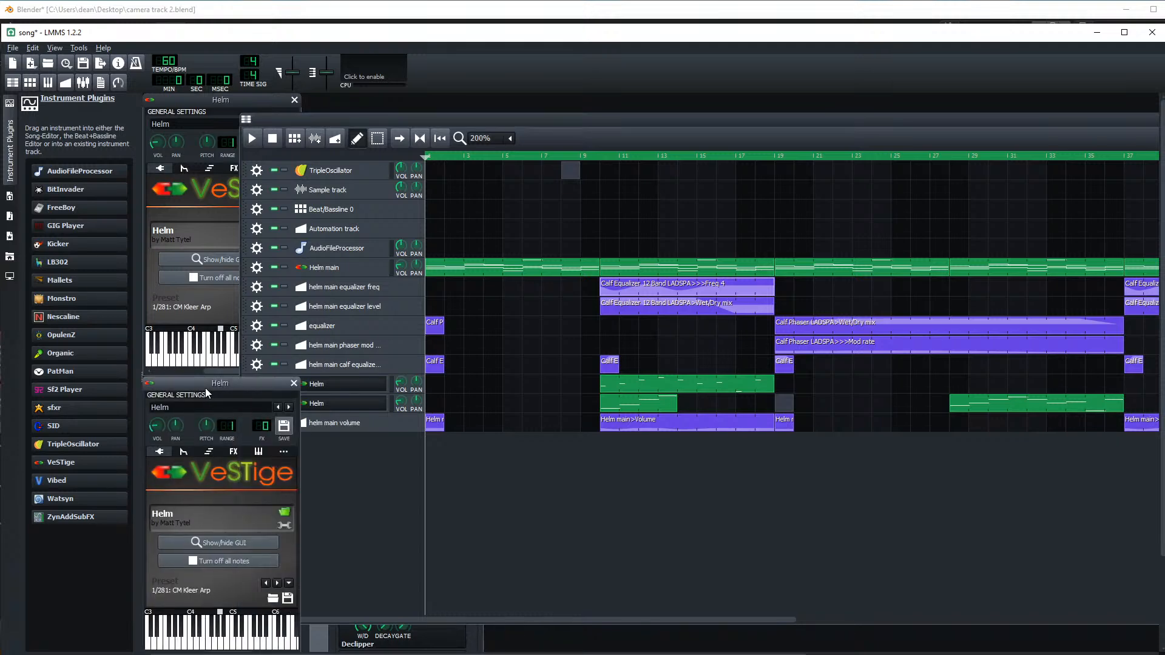
pyautogui.click(226, 544)
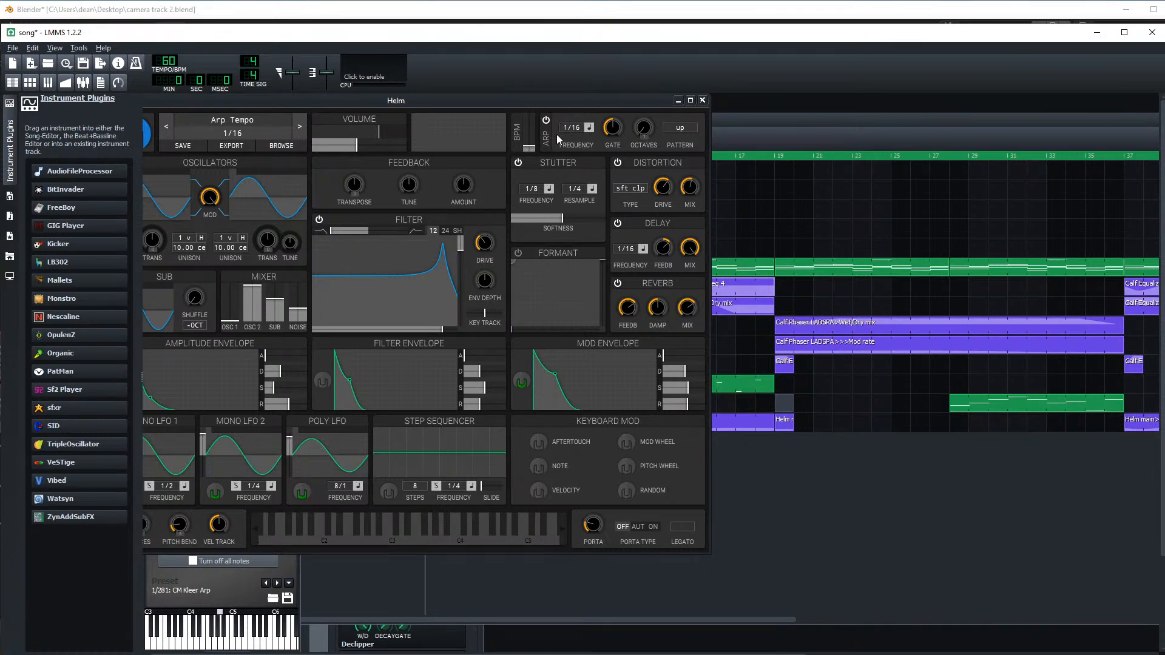
pyautogui.click(445, 541)
pyautogui.click(703, 101)
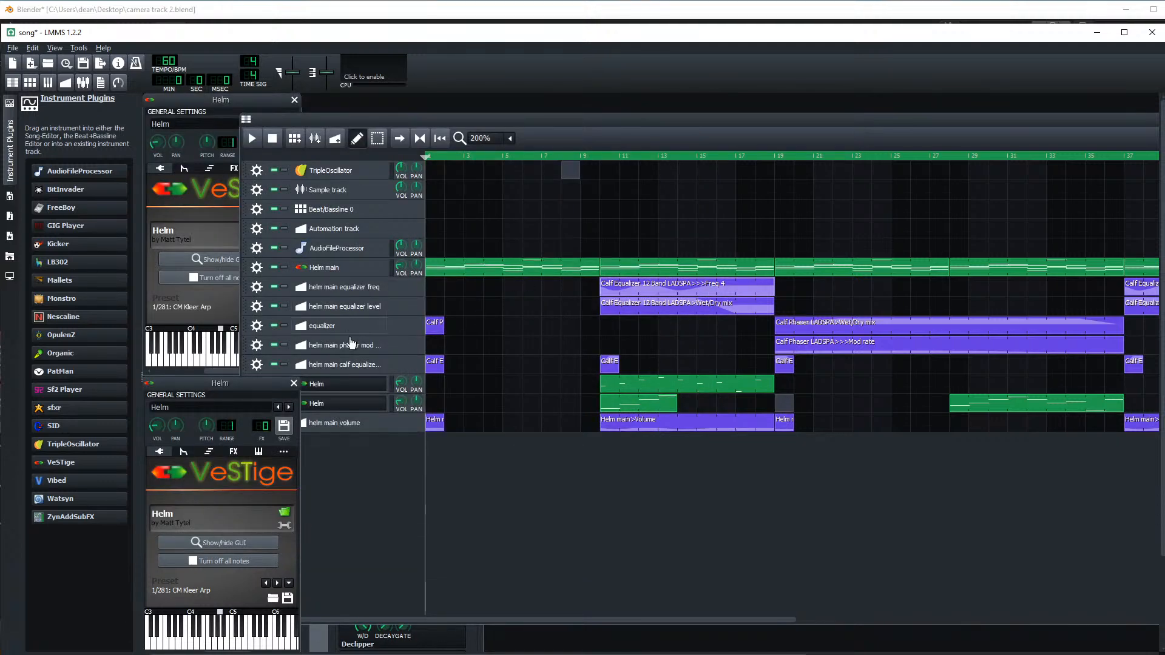
# - Open the Helm main track's instrument, audition its sound in the Helm synth interface and close the interface
pyautogui.doubleClick(338, 267)
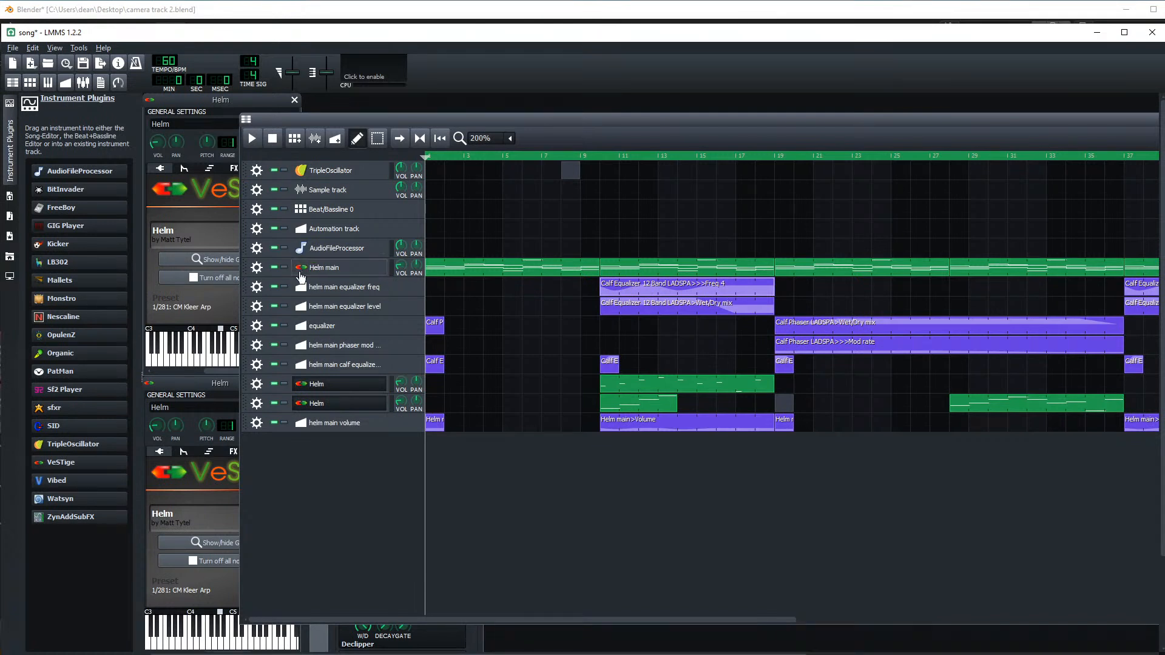
pyautogui.click(303, 274)
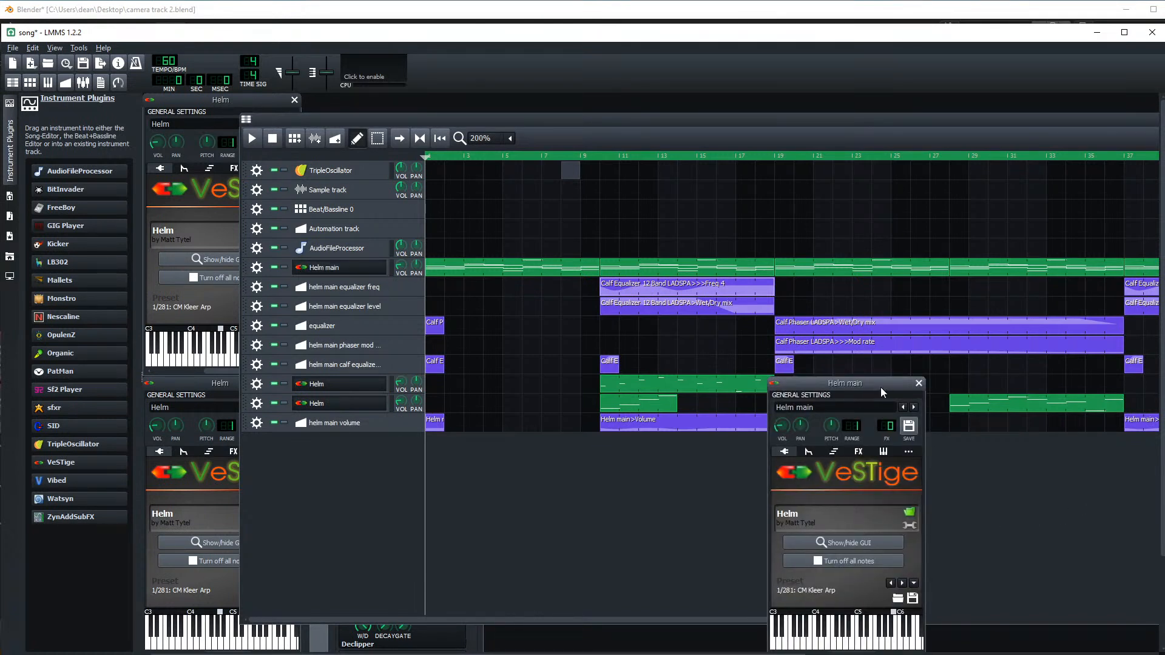
pyautogui.moveTo(881, 387); pyautogui.dragTo(835, 205)
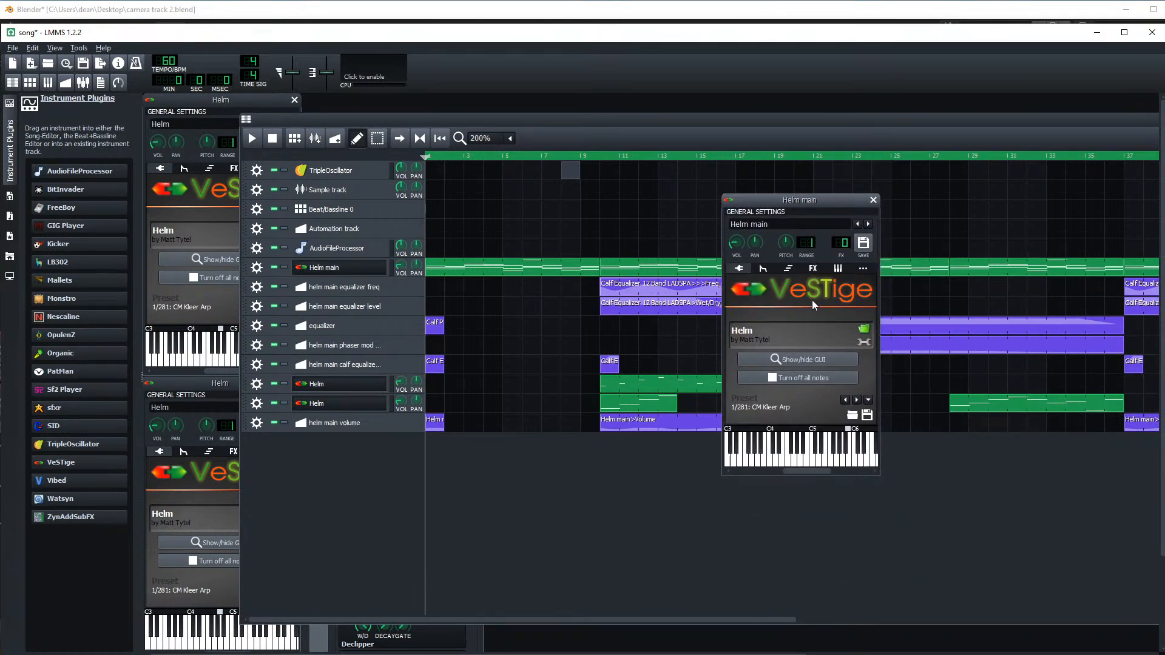
pyautogui.click(805, 361)
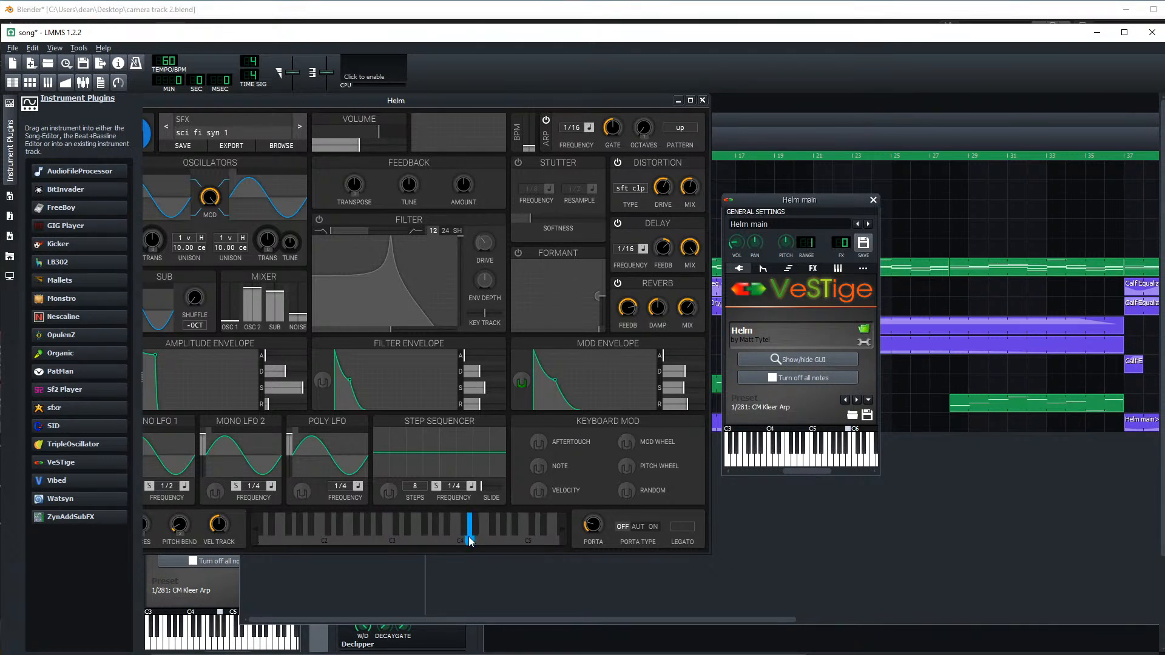
pyautogui.click(703, 100)
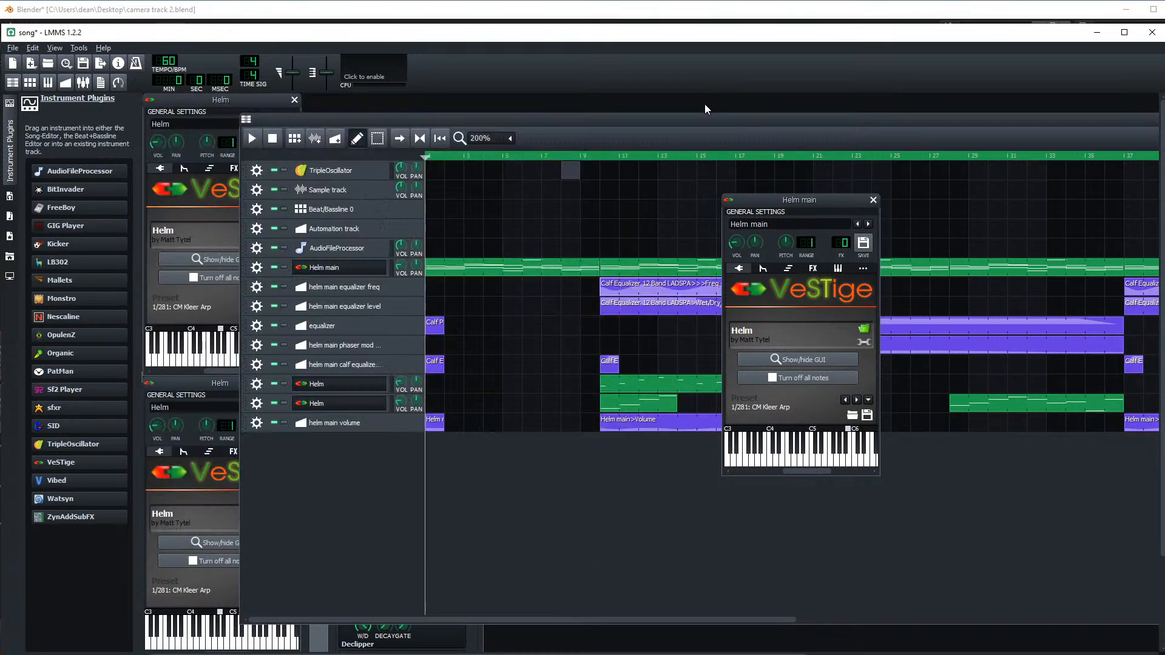
# - Play the first Helm main pattern in the Piano-Roll, stop it and close the Piano-Roll
pyautogui.doubleClick(495, 268)
pyautogui.moveTo(995, 389); pyautogui.dragTo(492, 160)
pyautogui.click(282, 181)
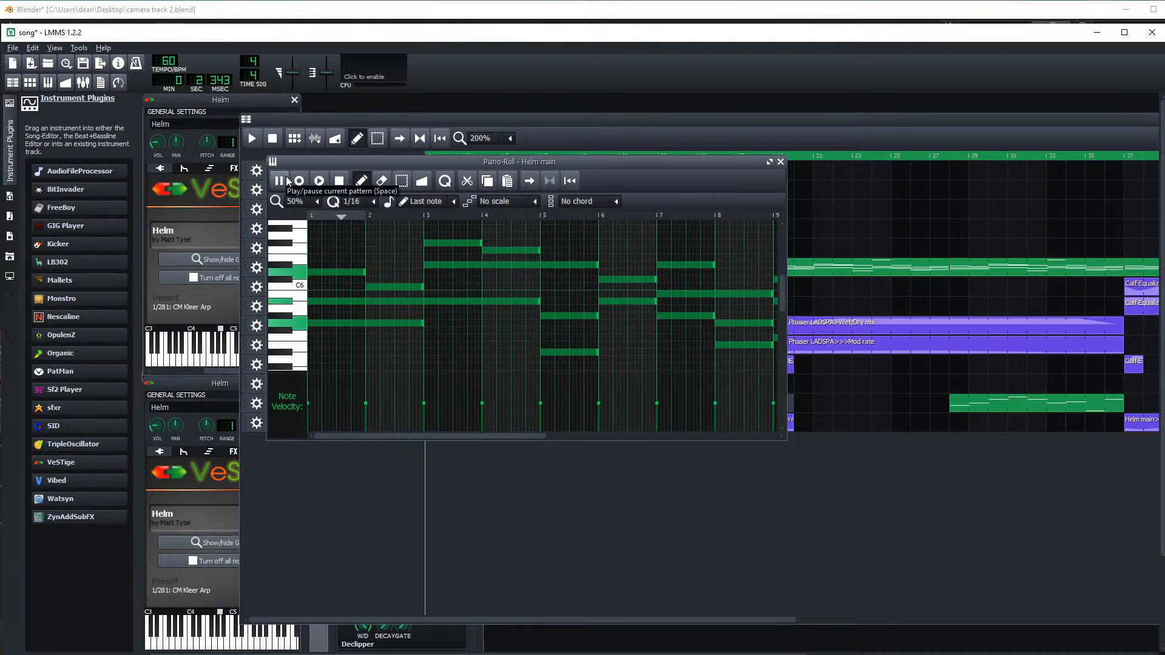
pyautogui.click(338, 181)
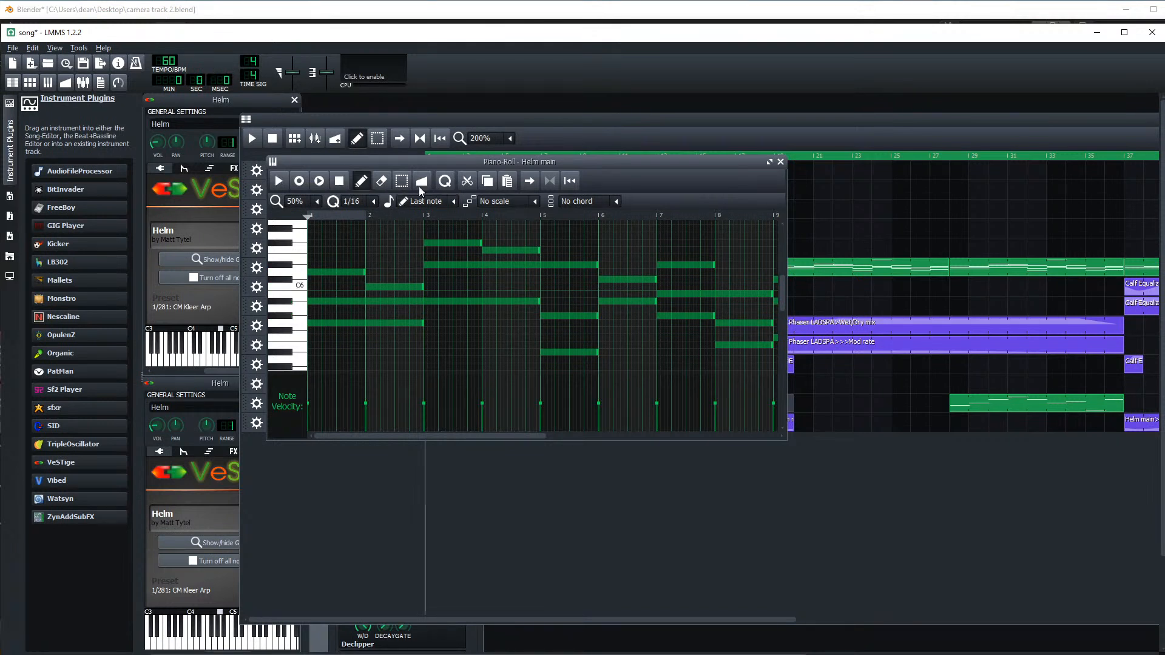
pyautogui.click(781, 162)
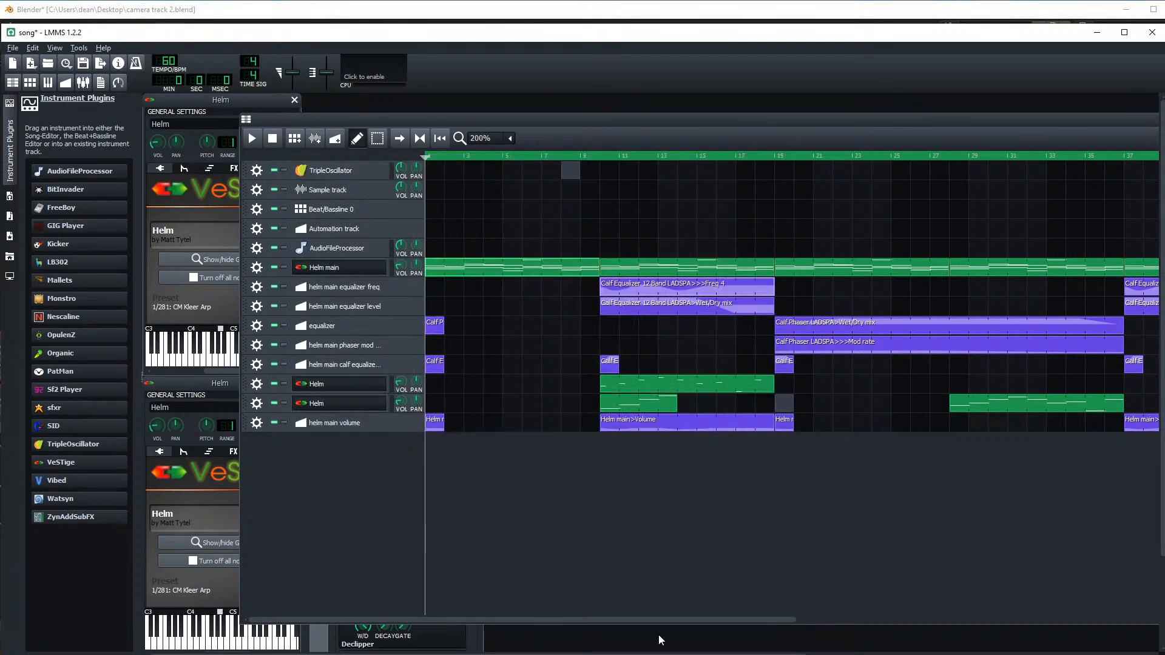
# - Review the repeating sections of the arrangement, play the song from just before bar 10, where the equalizer automation starts, and stop it
pyautogui.moveTo(663, 622); pyautogui.dragTo(1072, 602)
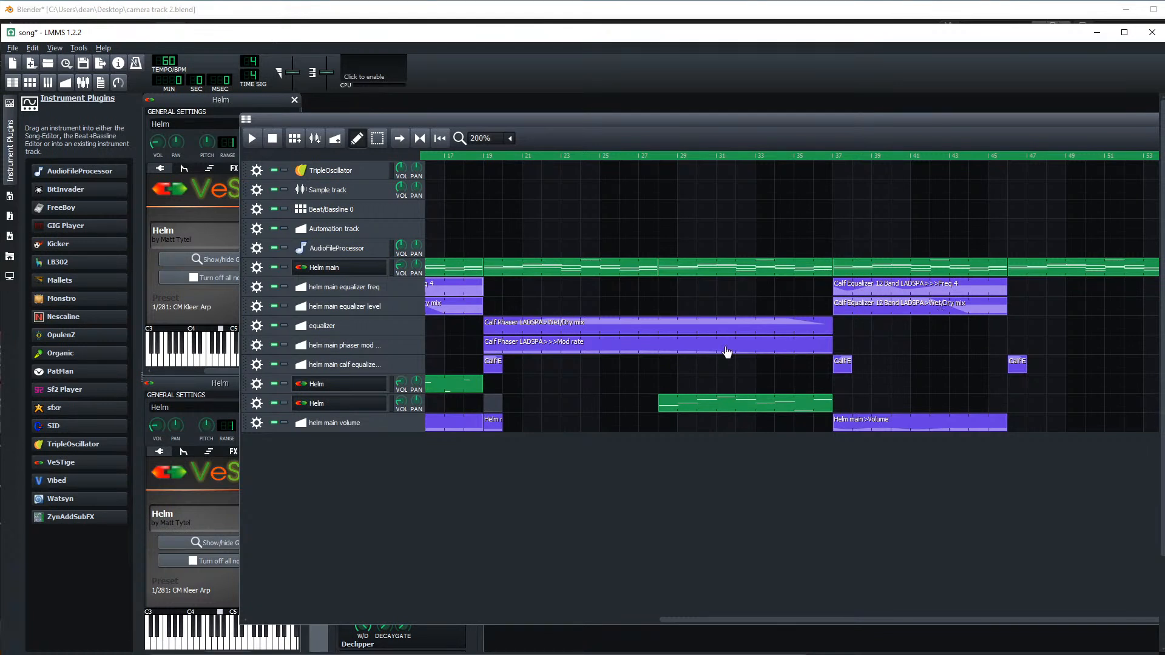
pyautogui.moveTo(802, 620); pyautogui.dragTo(475, 621)
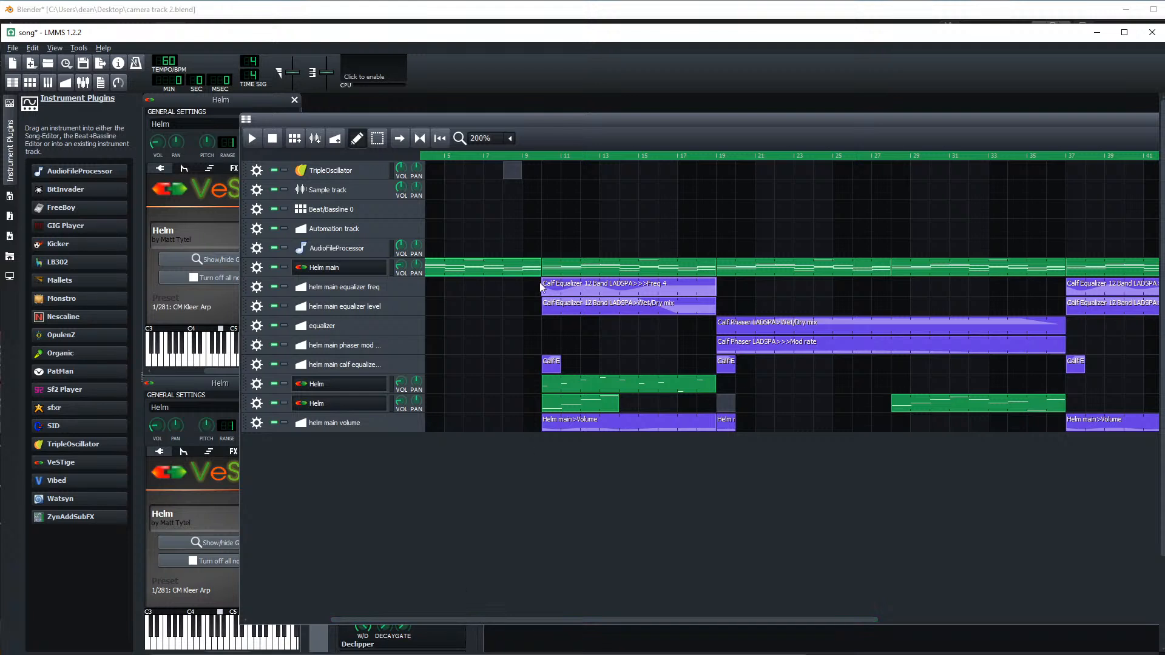
pyautogui.moveTo(778, 620); pyautogui.dragTo(1053, 556)
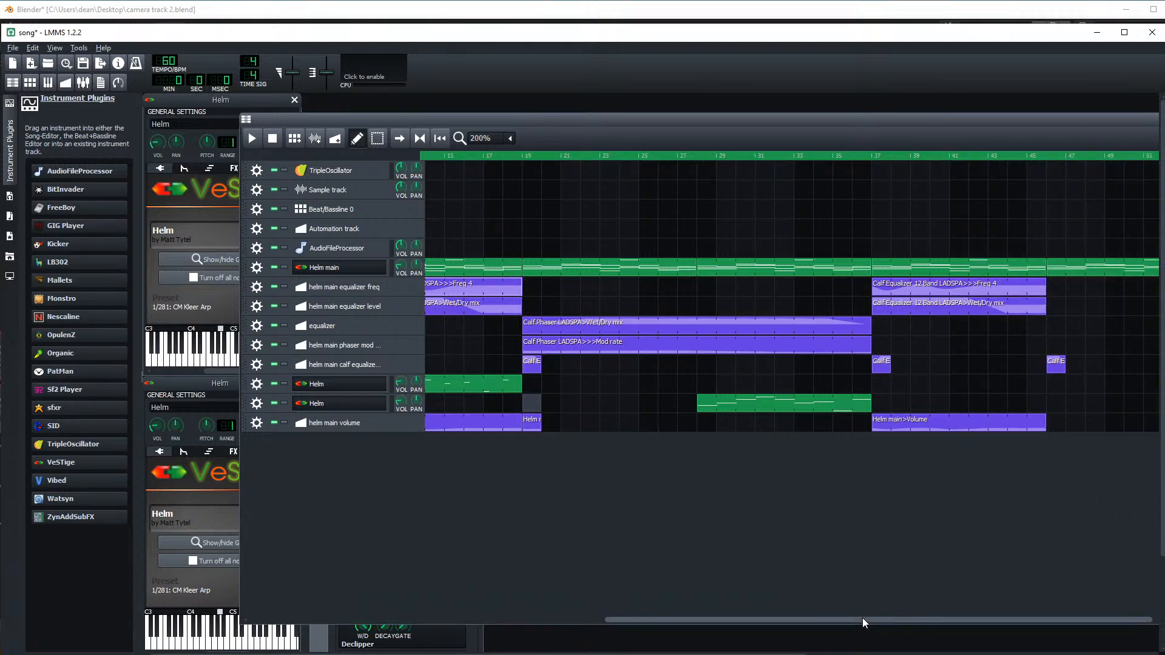
pyautogui.moveTo(864, 619); pyautogui.dragTo(516, 609)
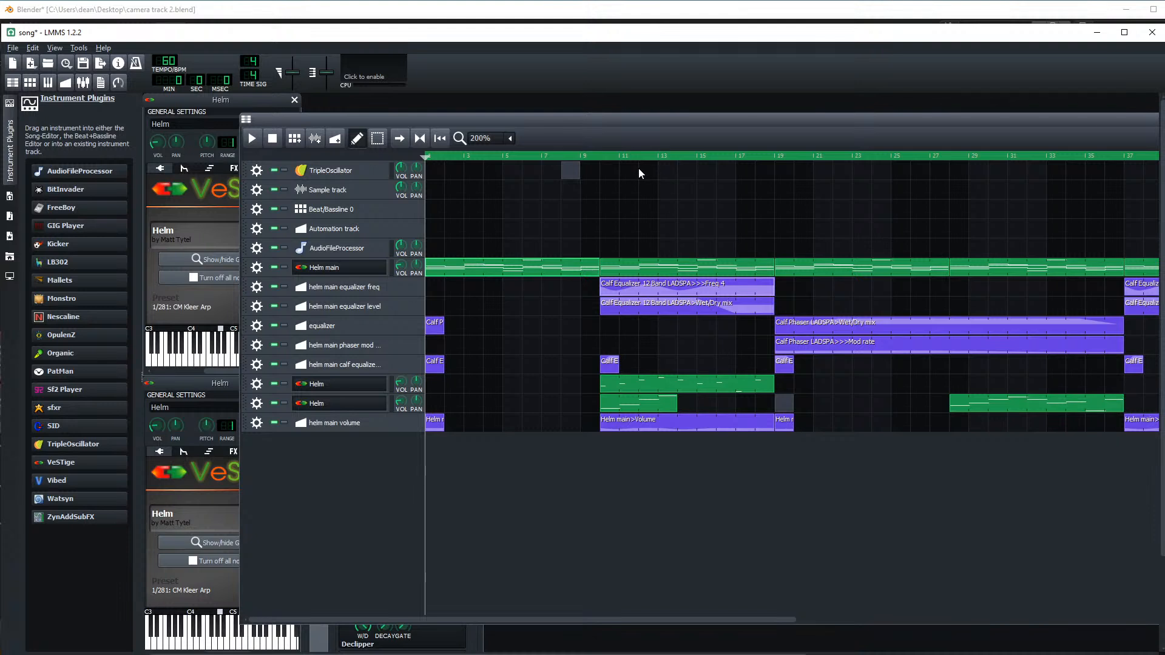
pyautogui.moveTo(635, 154); pyautogui.dragTo(597, 153)
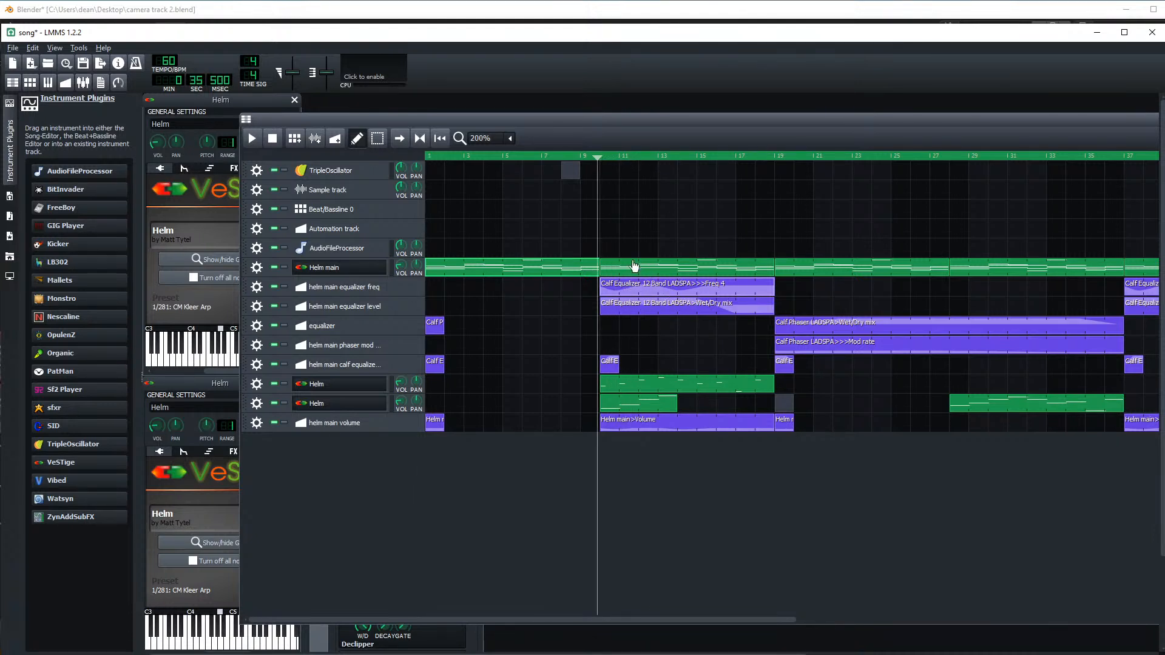
pyautogui.click(255, 146)
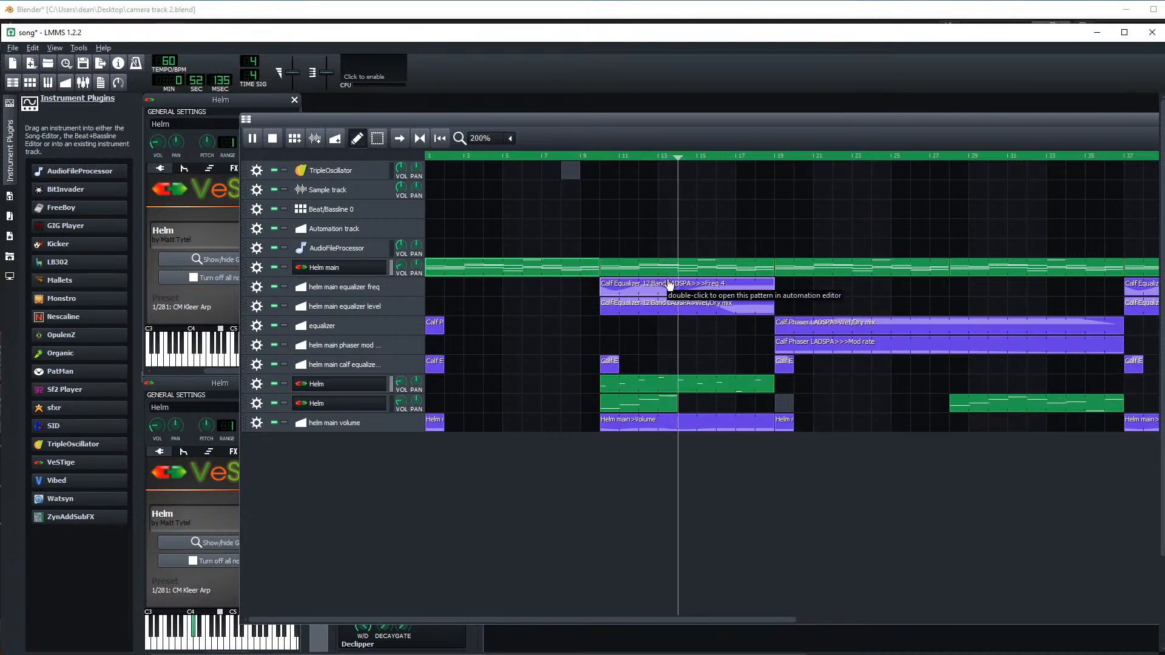
pyautogui.click(273, 138)
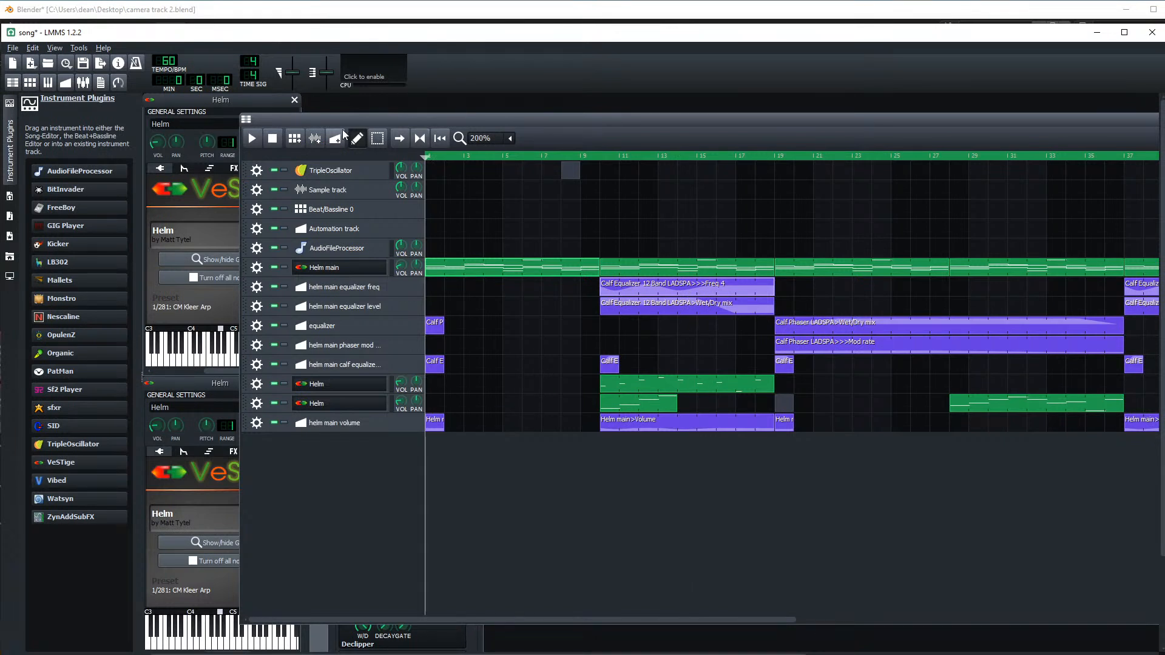
# - Open the project sci fi song 2.mmpz, discarding the unsaved changes to the current song
pyautogui.click(14, 52)
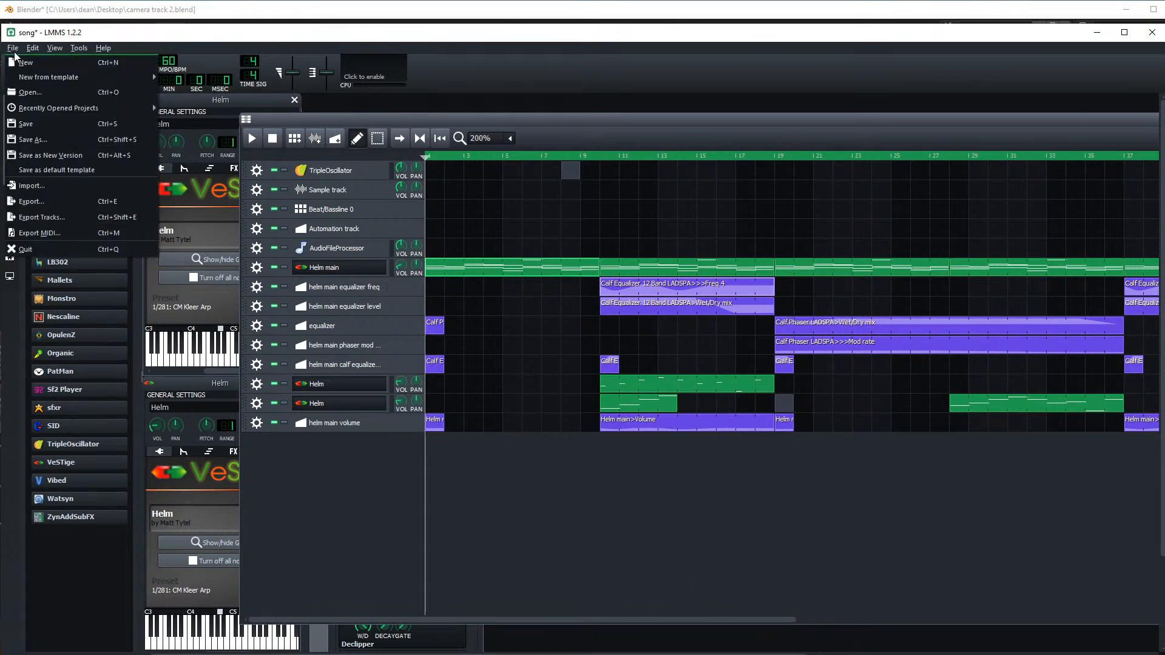
pyautogui.click(34, 92)
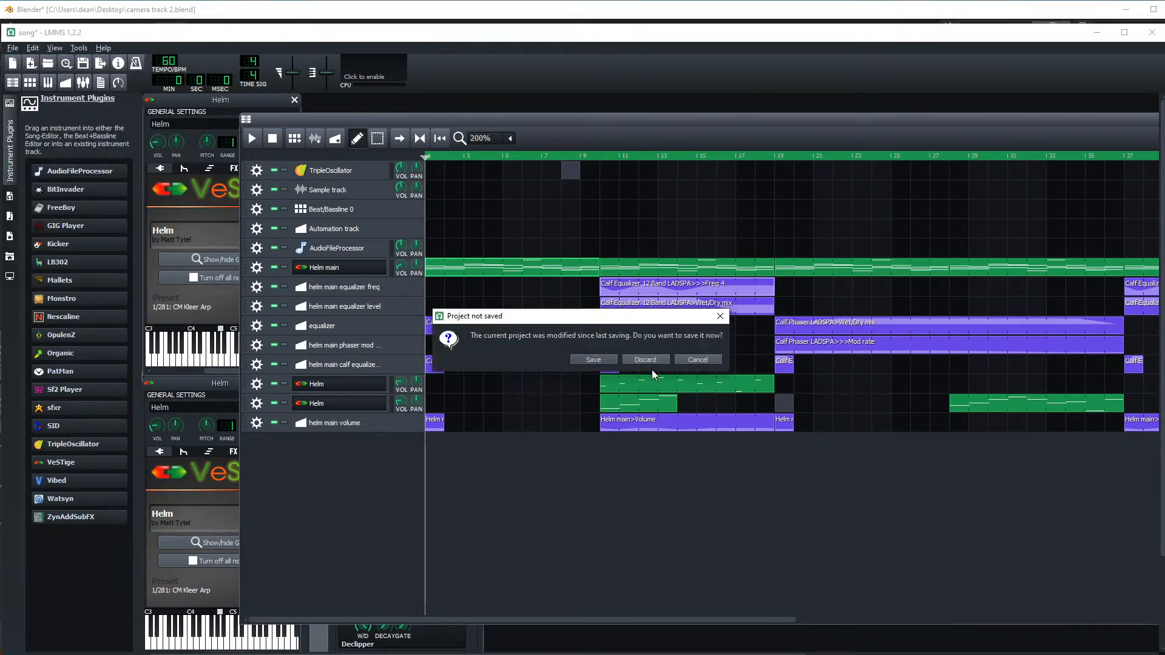
pyautogui.click(653, 362)
pyautogui.doubleClick(522, 310)
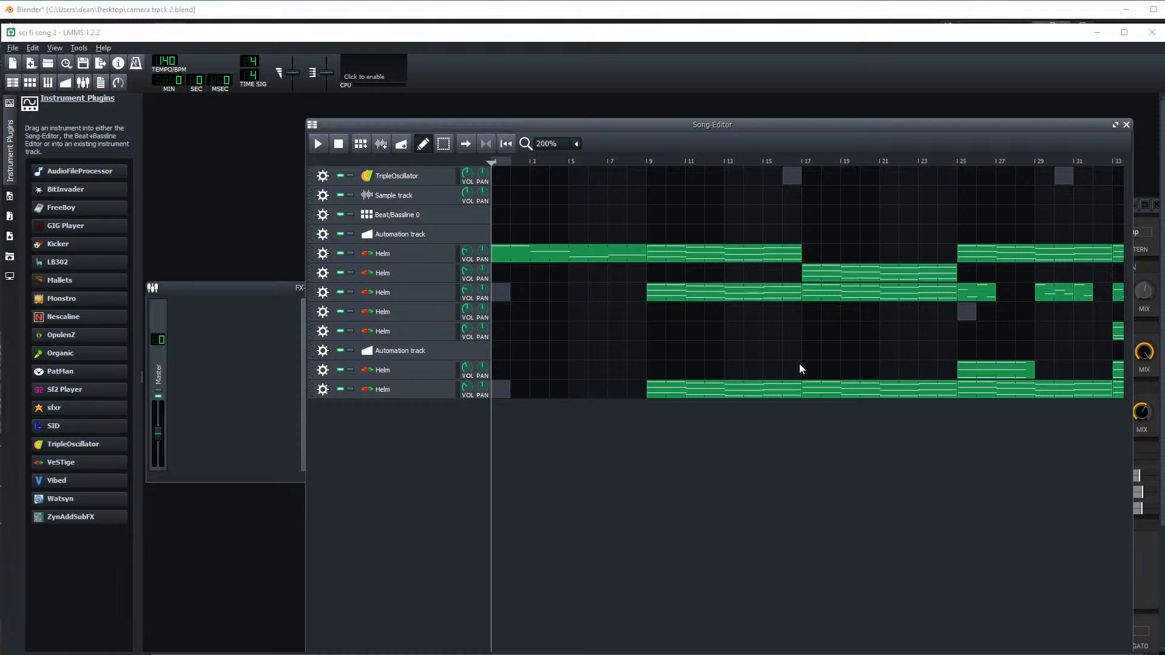
# - Reposition the Song-Editor, play the song from the start while following the arrangement past bar 55, and stop it
pyautogui.moveTo(790, 133); pyautogui.dragTo(652, 115)
pyautogui.moveTo(886, 111); pyautogui.dragTo(880, 137)
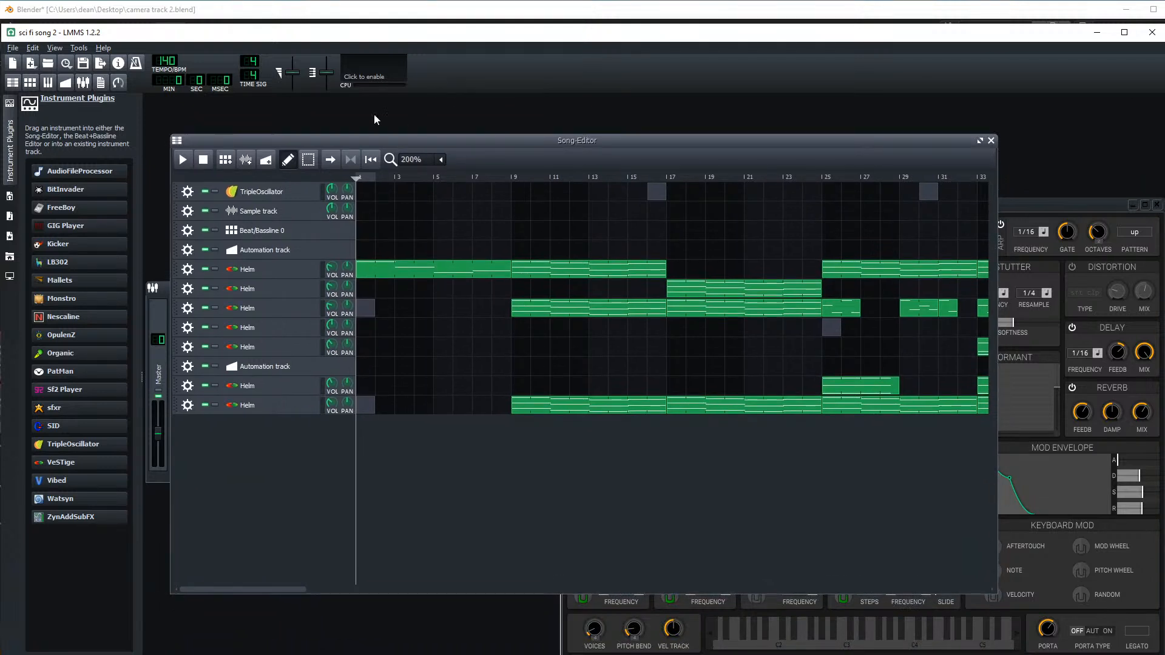
pyautogui.click(177, 159)
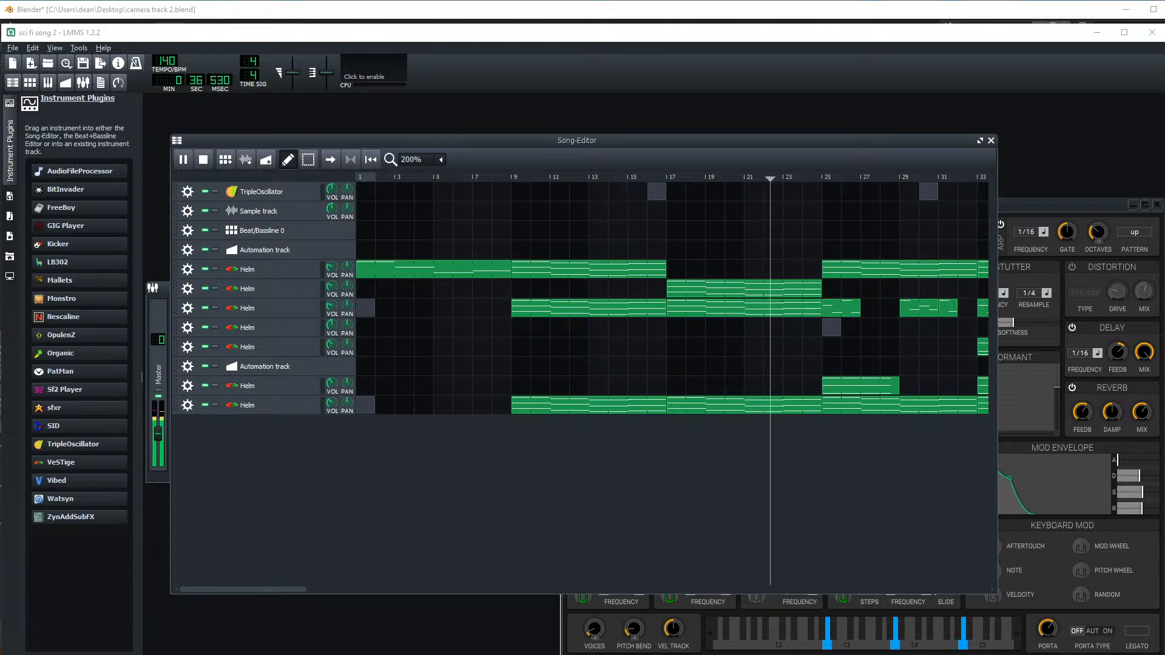
pyautogui.moveTo(289, 592); pyautogui.dragTo(434, 584)
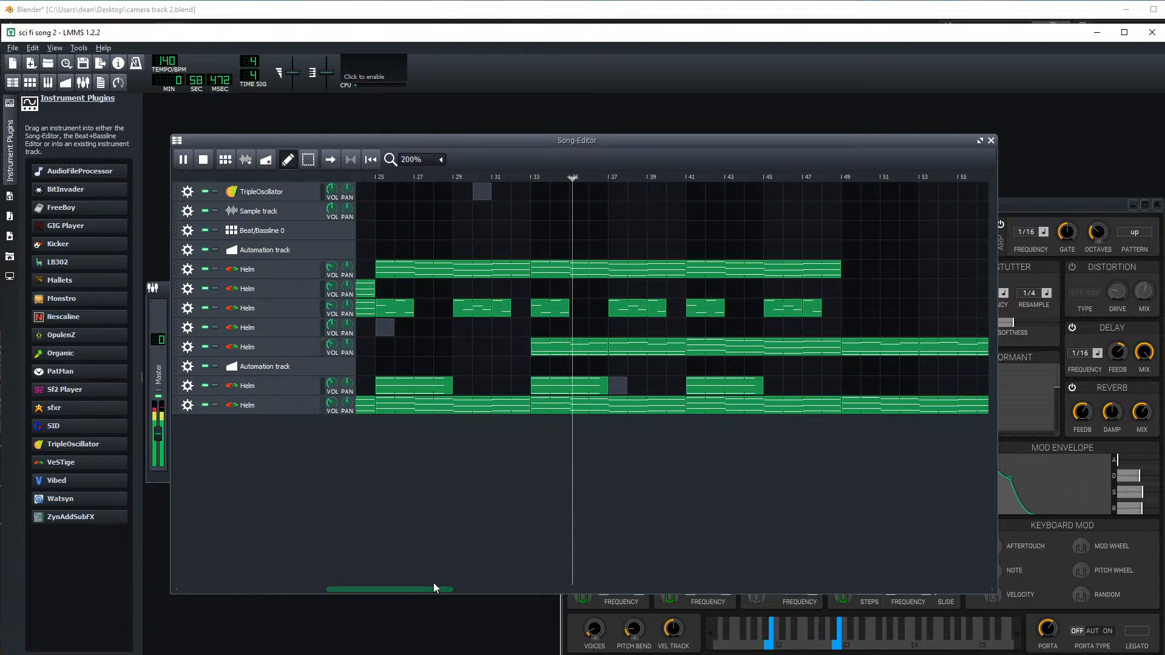
pyautogui.moveTo(434, 586); pyautogui.dragTo(484, 576)
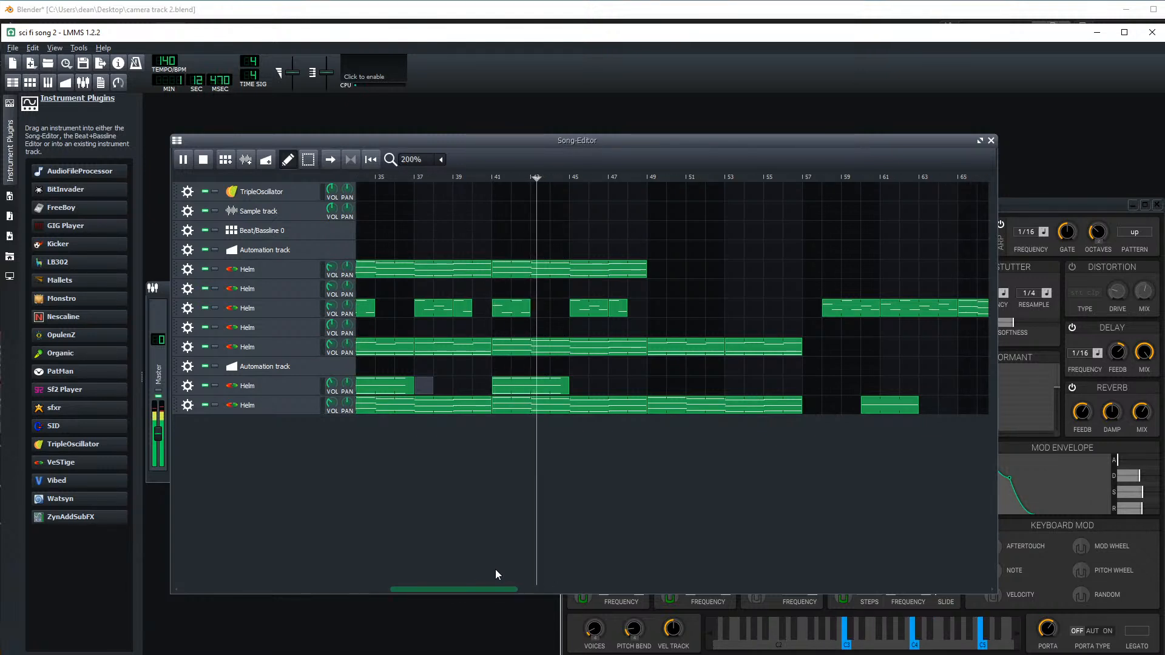
pyautogui.moveTo(497, 569); pyautogui.dragTo(530, 560)
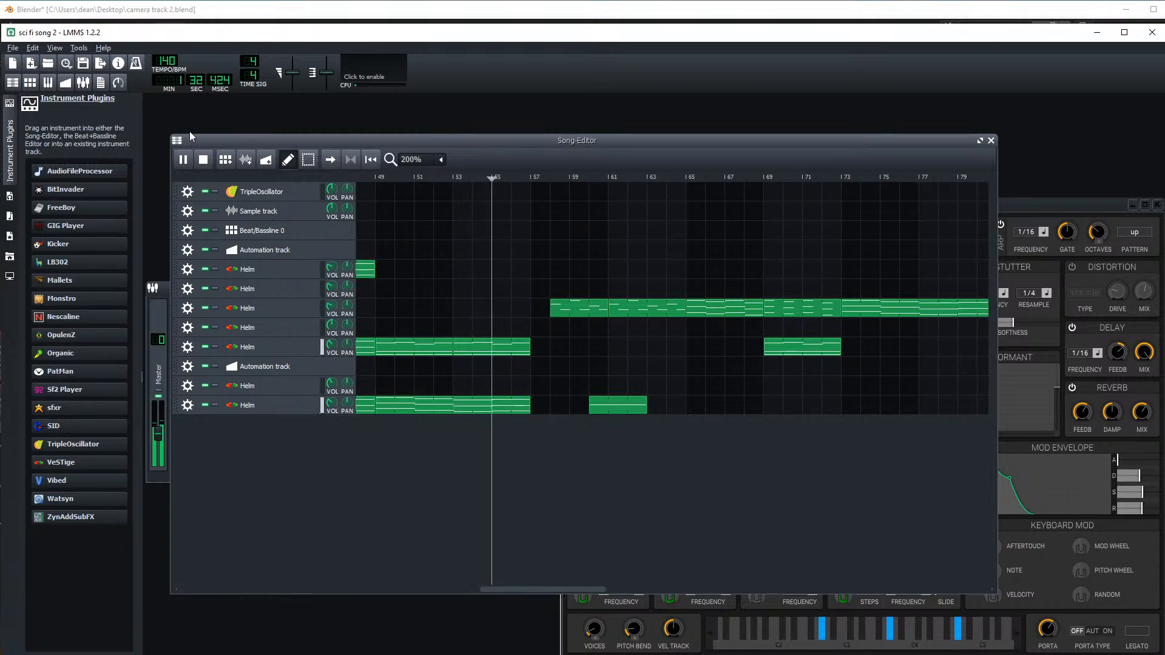
pyautogui.click(204, 161)
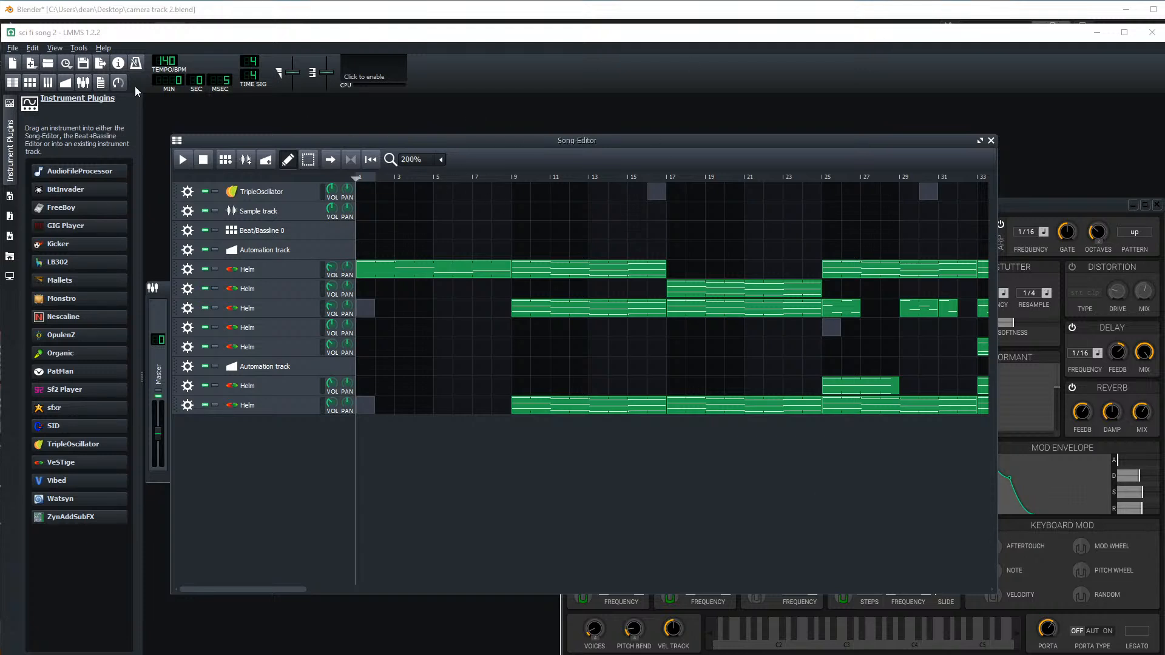
# - Switch to Blender and open the recent file sound effects.blend without saving the changes to camera track 2
pyautogui.click(14, 48)
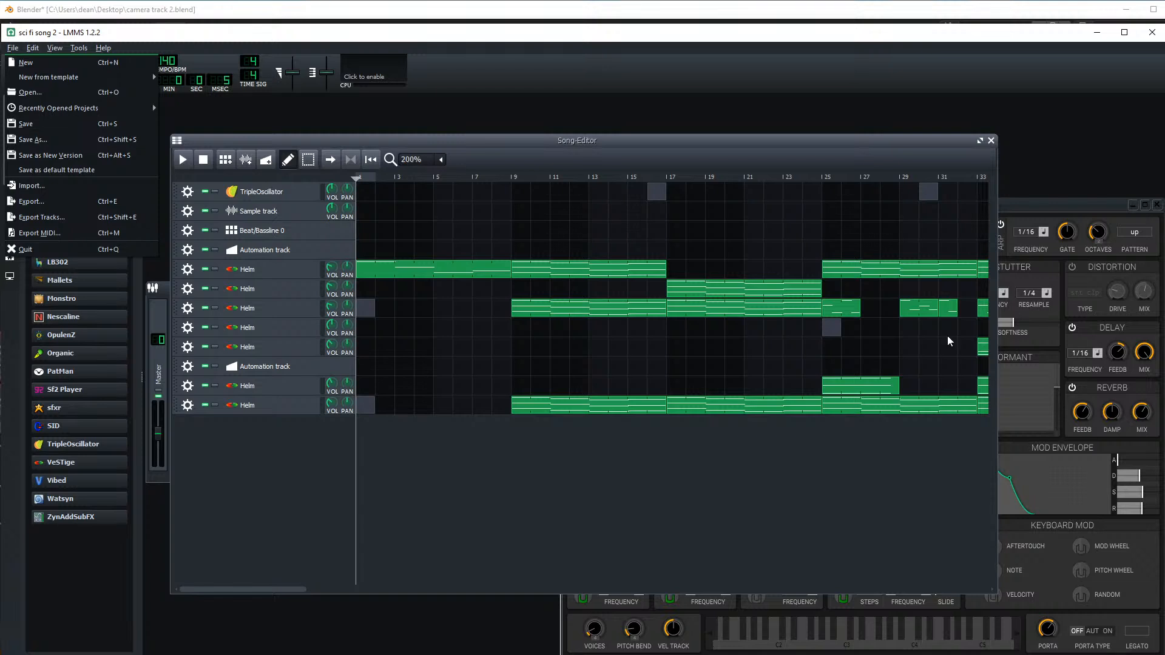
pyautogui.press('Escape')
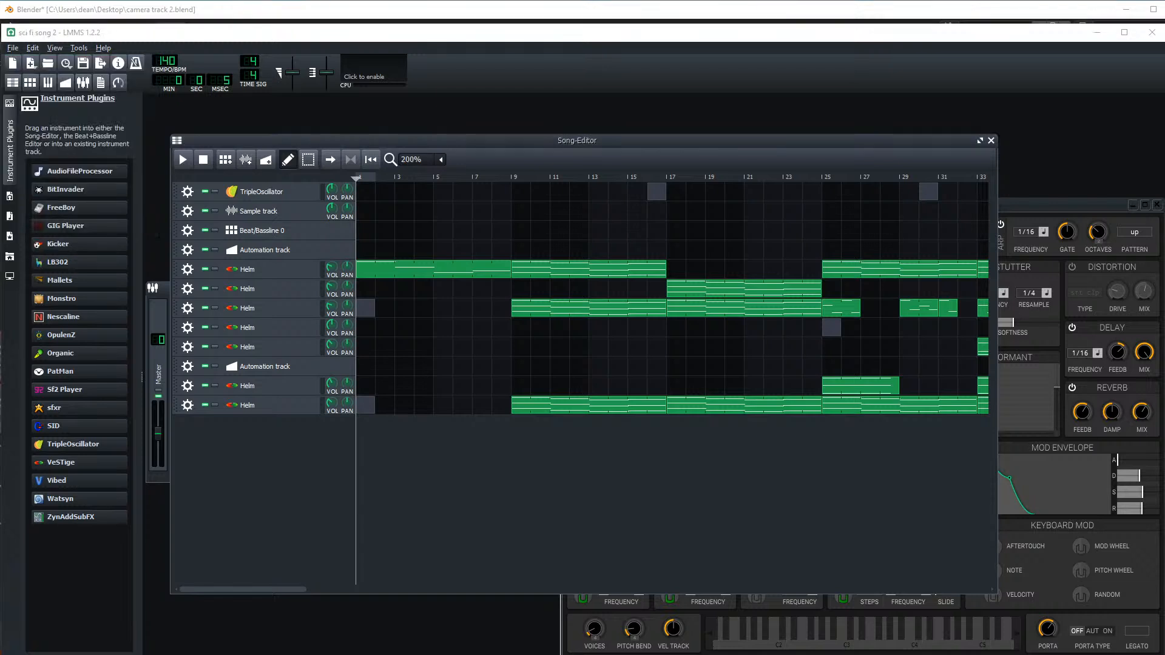
pyautogui.hotkey('alt', 'Tab')
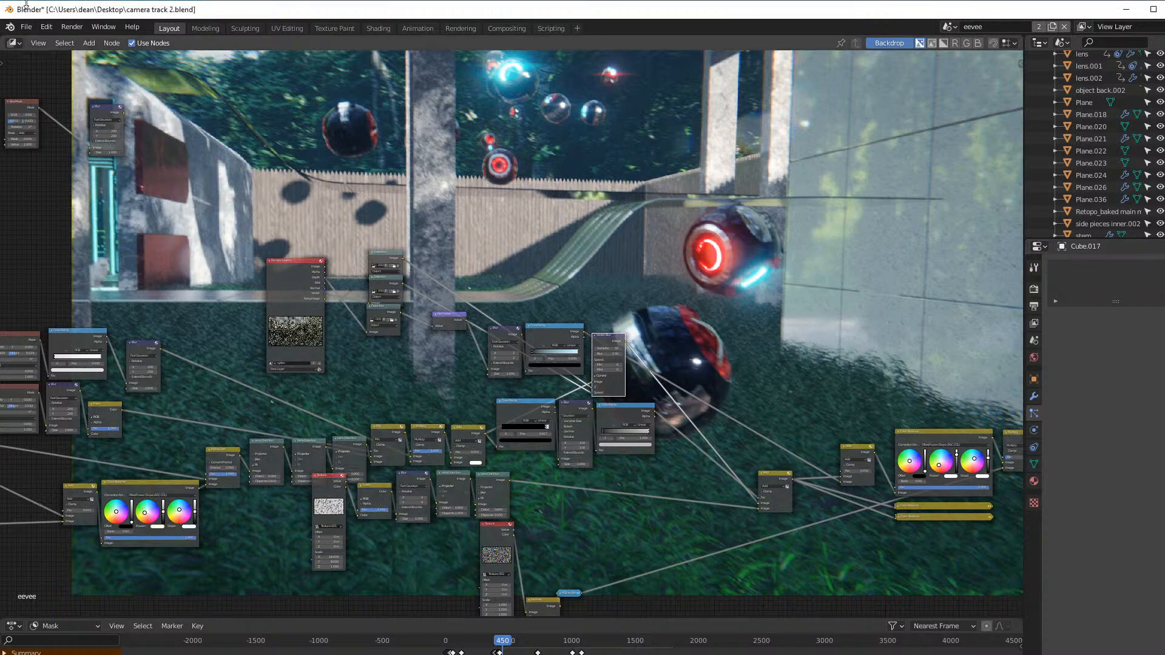
pyautogui.click(26, 26)
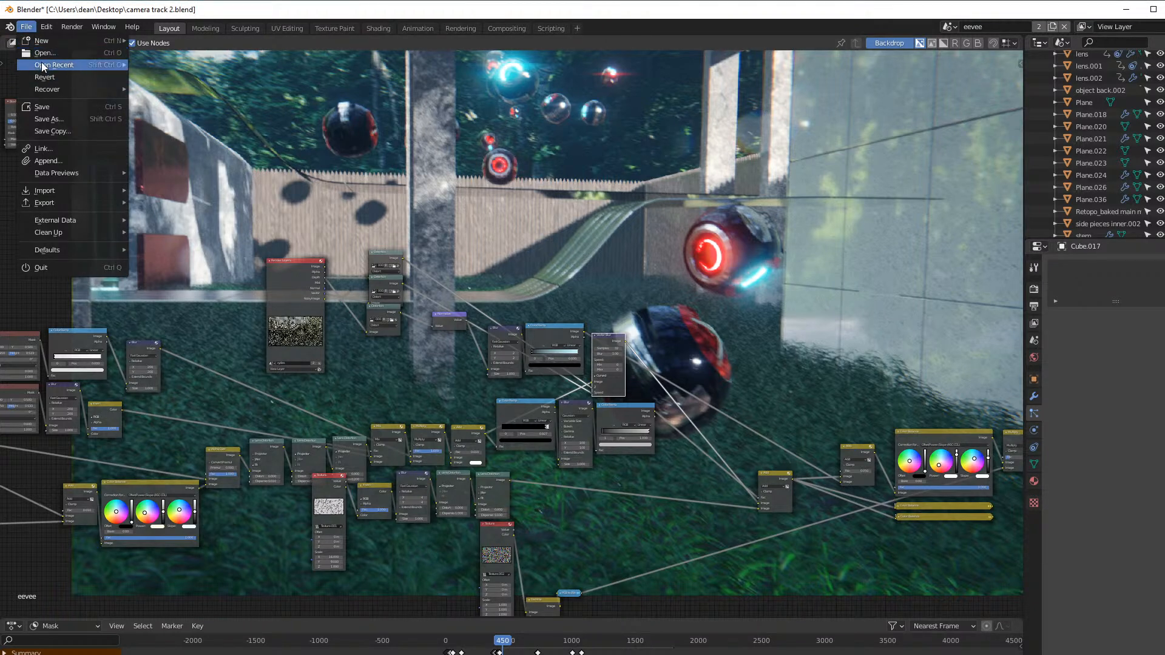
pyautogui.moveTo(45, 67)
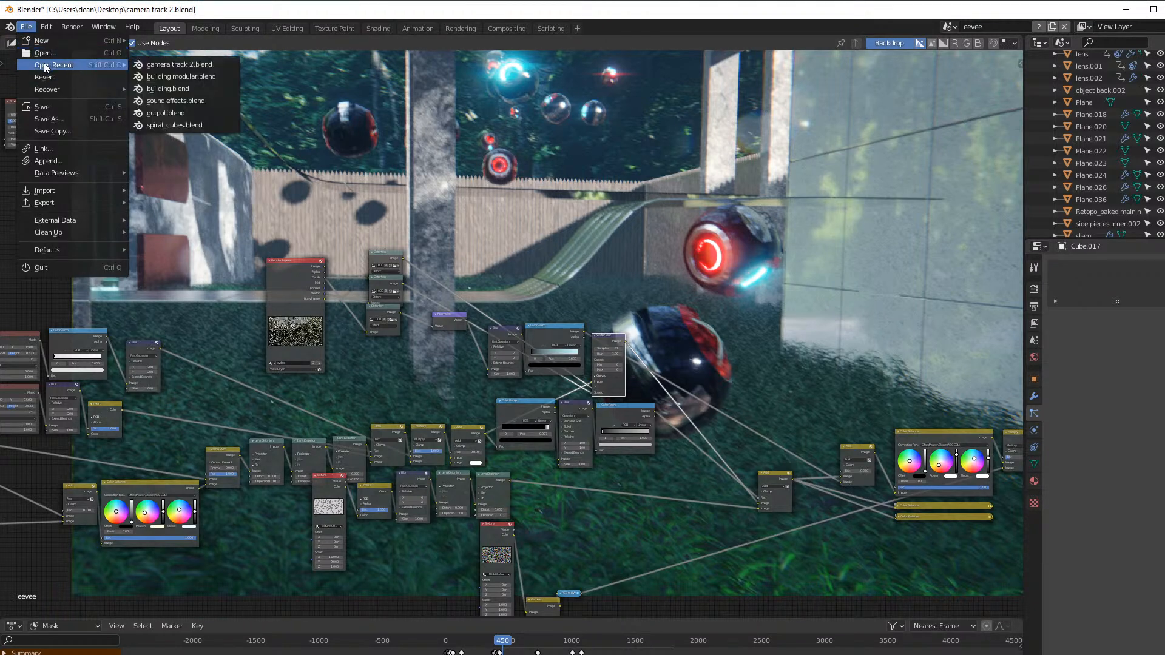
pyautogui.click(152, 102)
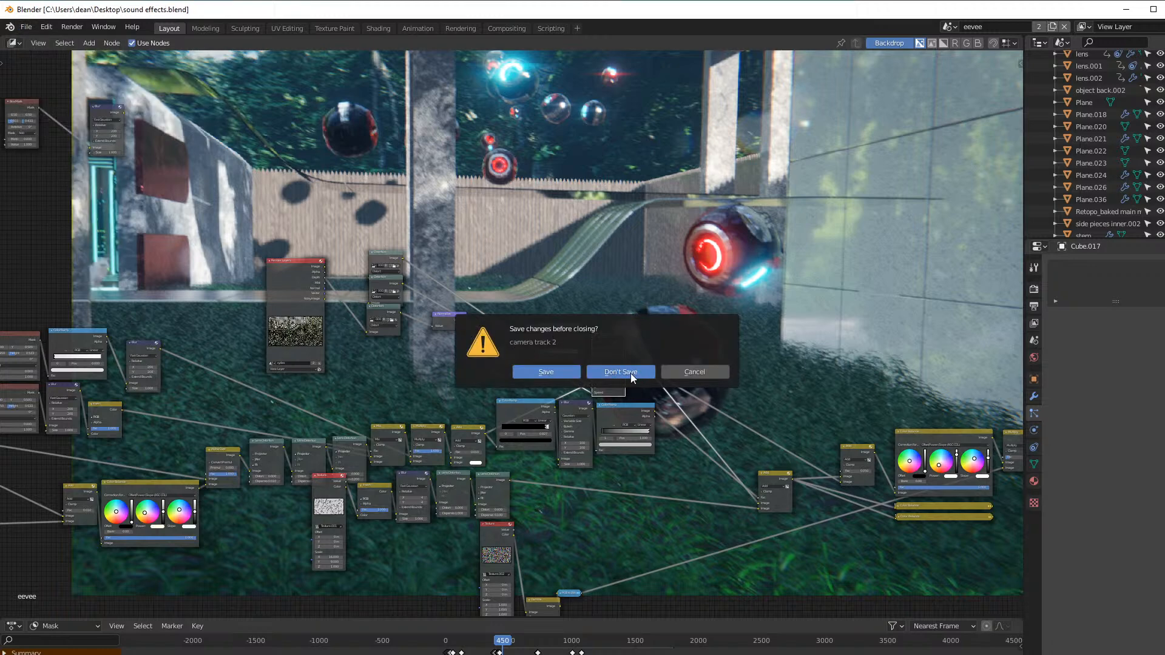
pyautogui.click(631, 373)
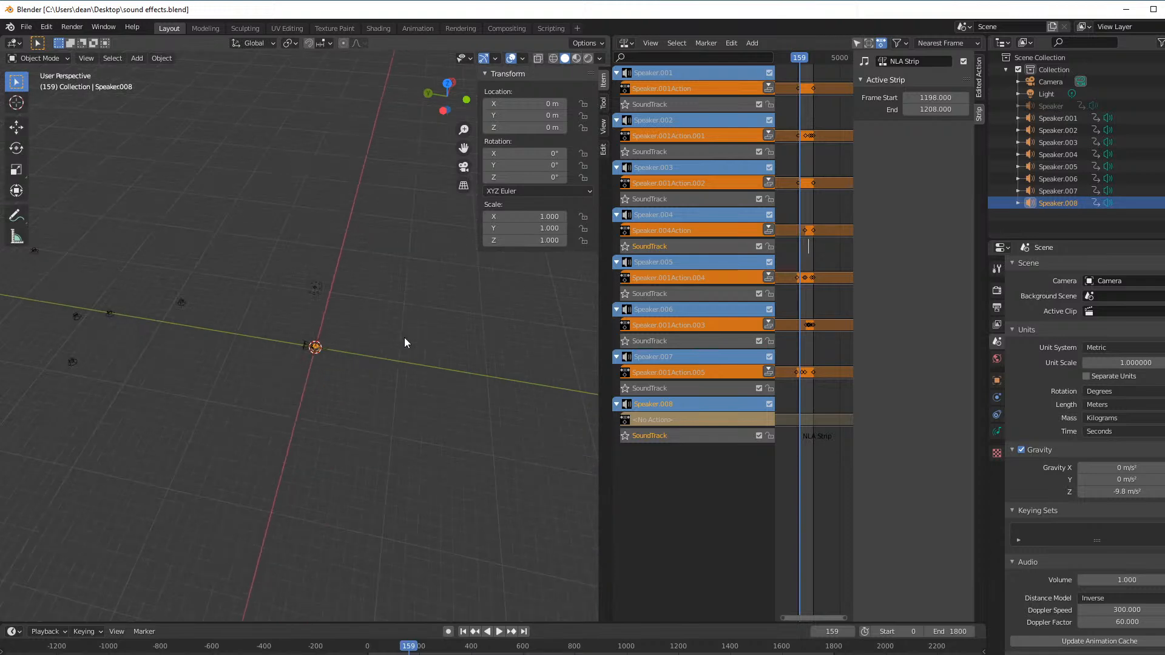
pyautogui.moveTo(363, 373); pyautogui.dragTo(390, 354, button='middle')
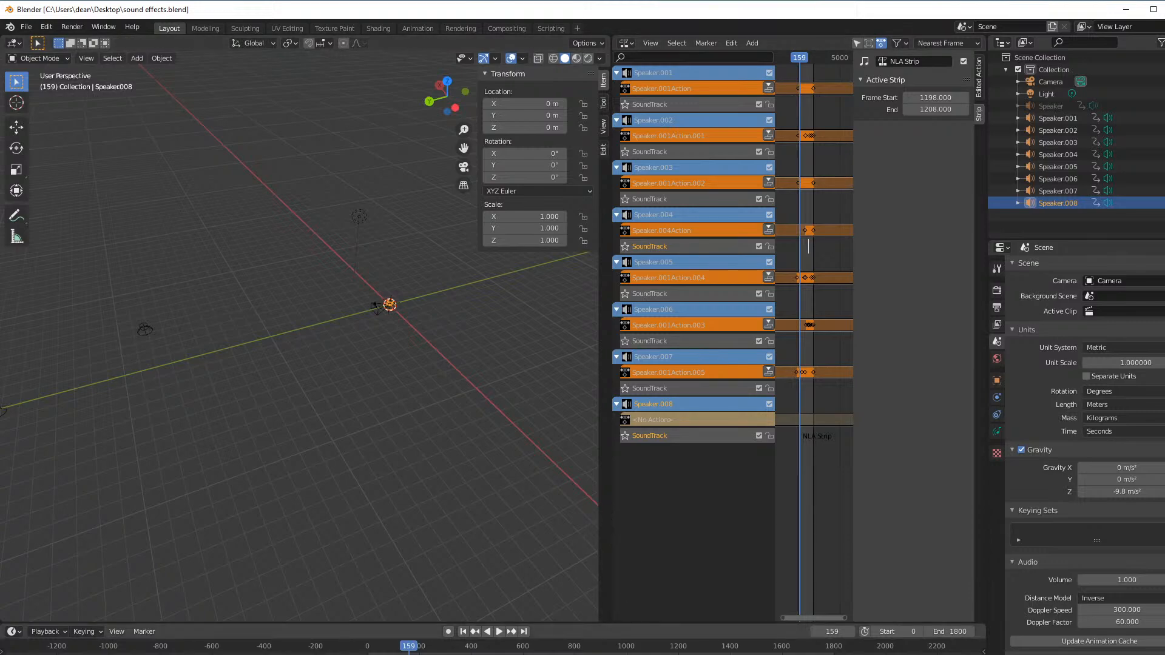
# - Switch to LMMS and browse for a project to open in the Desktop folder of the C: drive's personal user profile
pyautogui.hotkey('alt', 'Tab')
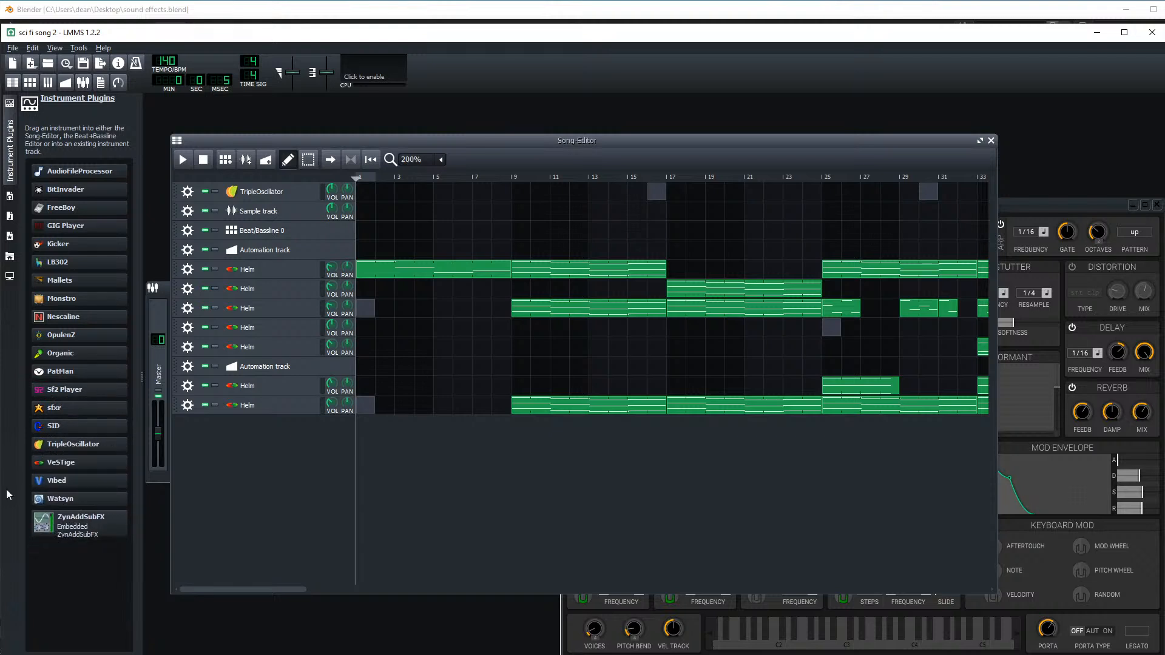
pyautogui.click(21, 48)
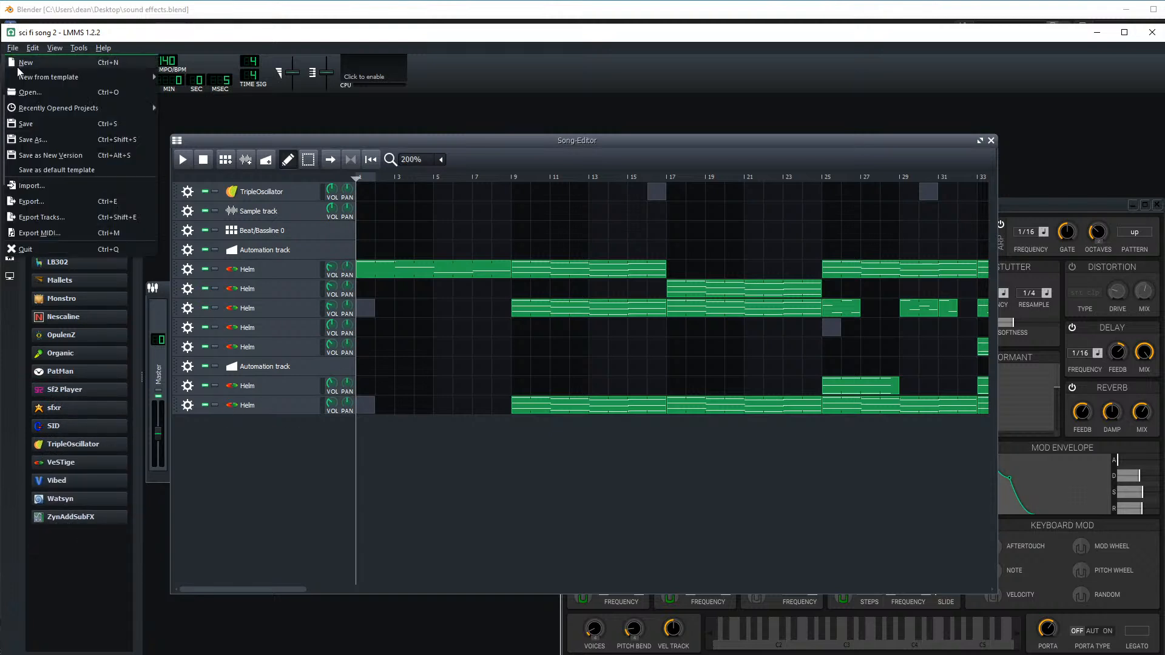
pyautogui.click(29, 94)
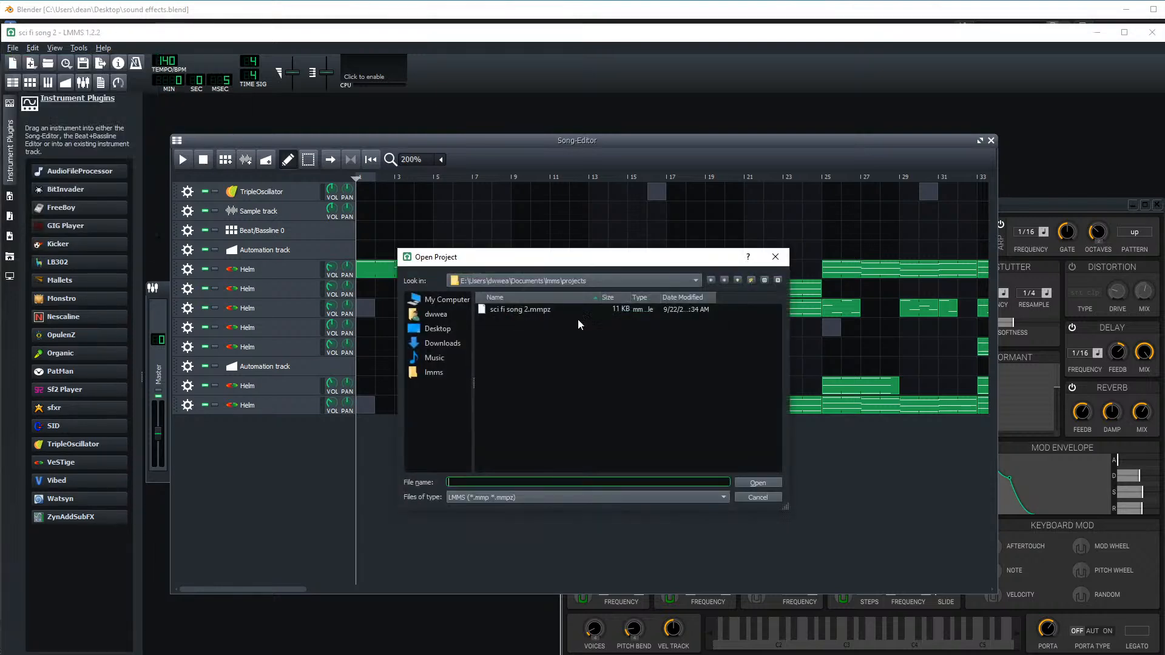
pyautogui.click(438, 331)
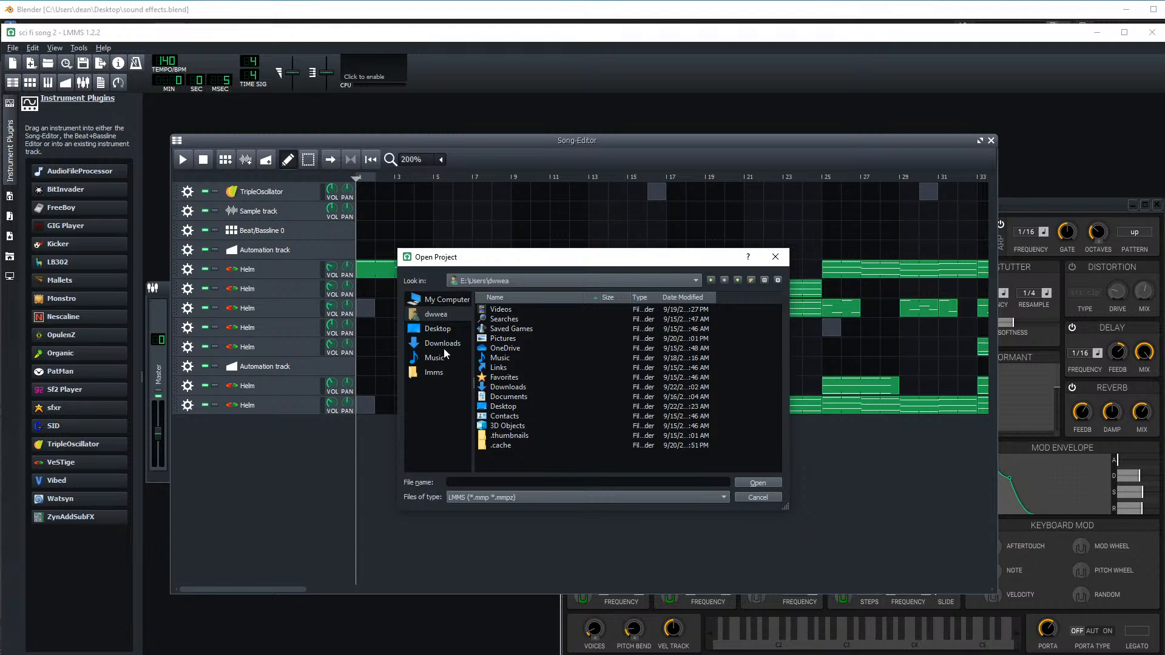
pyautogui.click(436, 374)
pyautogui.click(527, 282)
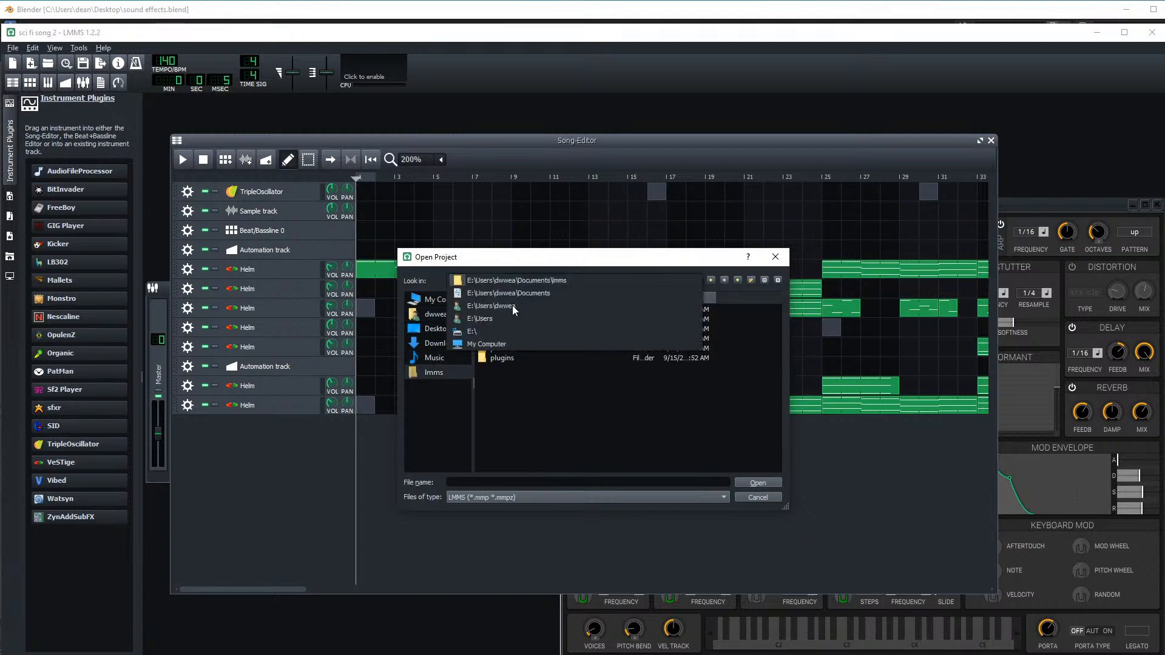
pyautogui.click(489, 341)
pyautogui.doubleClick(513, 325)
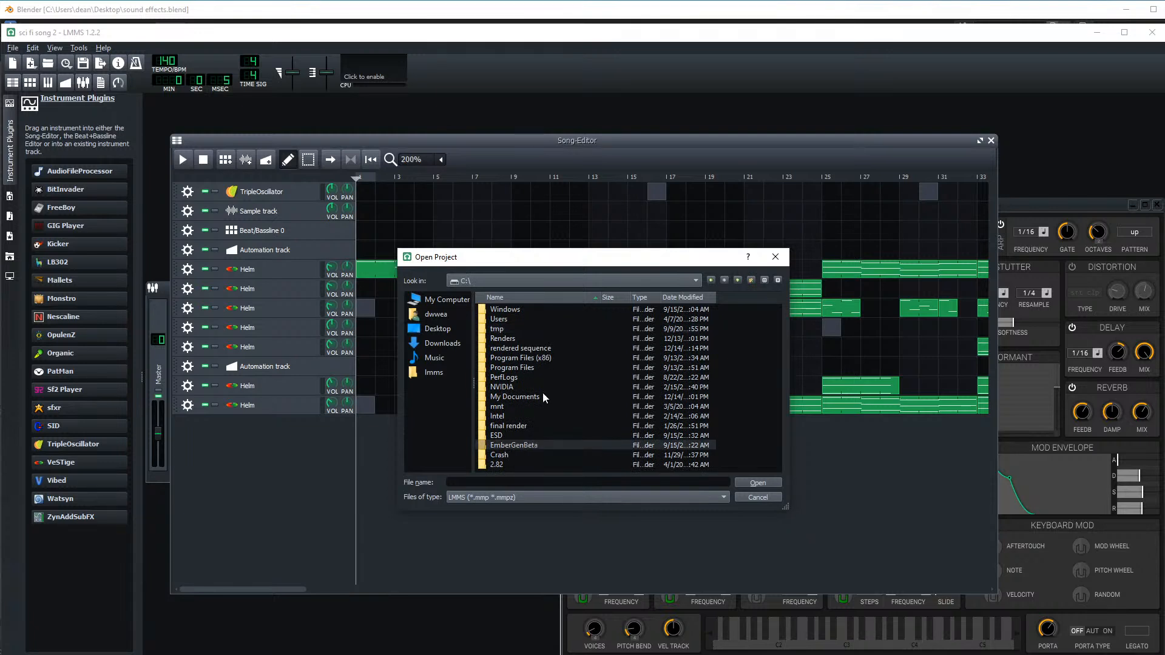
pyautogui.doubleClick(515, 320)
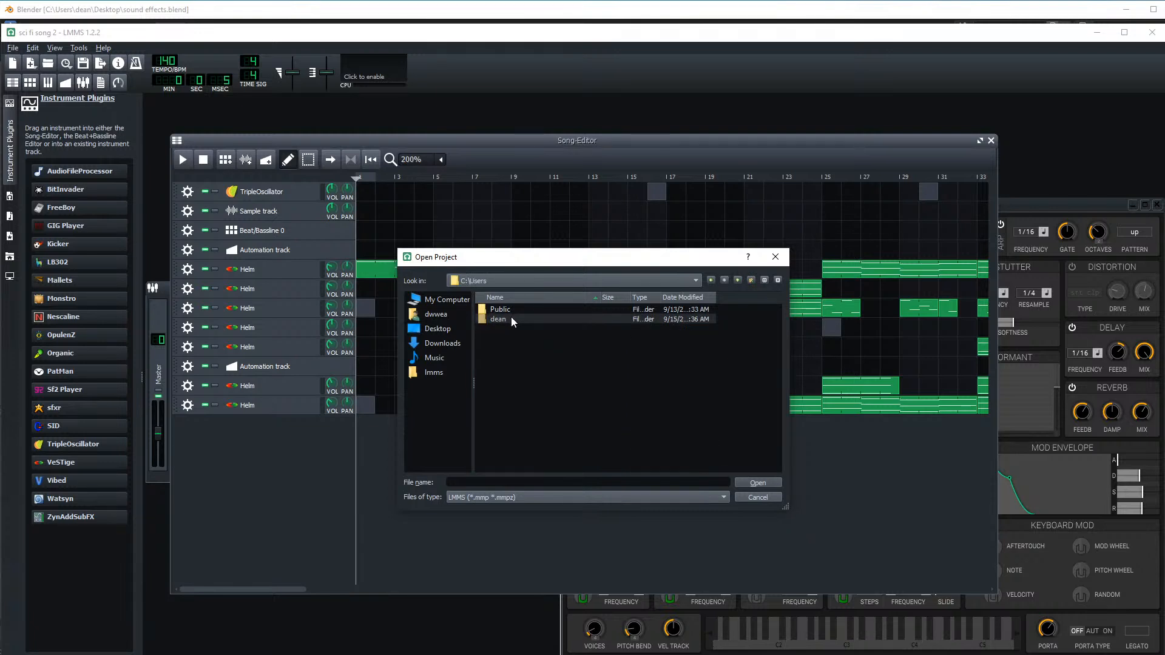
pyautogui.doubleClick(511, 318)
pyautogui.scroll(-3, 508, 343)
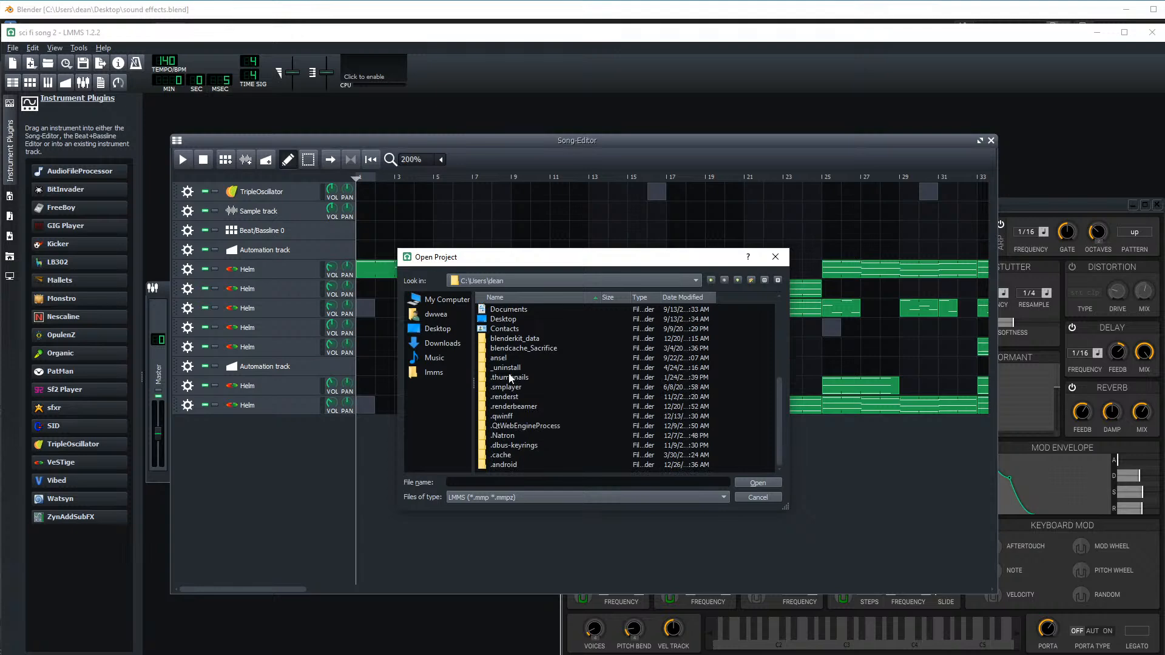
pyautogui.doubleClick(516, 319)
# - Open the project space ship sound.mmpz from the Desktop folder
pyautogui.click(531, 320)
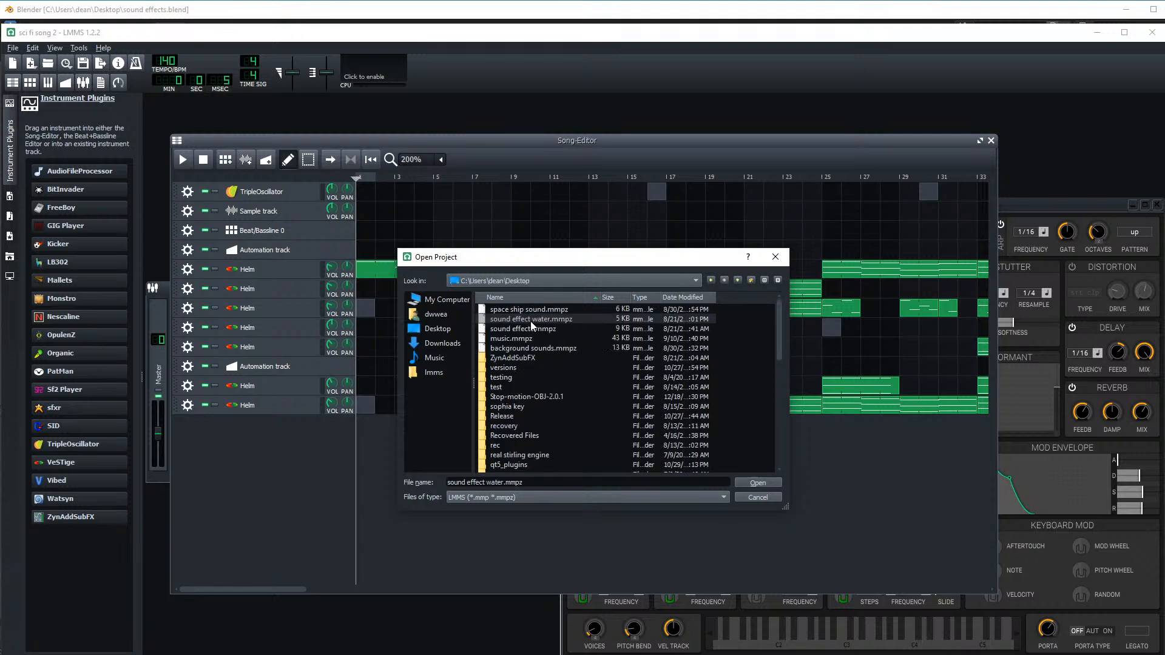
pyautogui.click(553, 310)
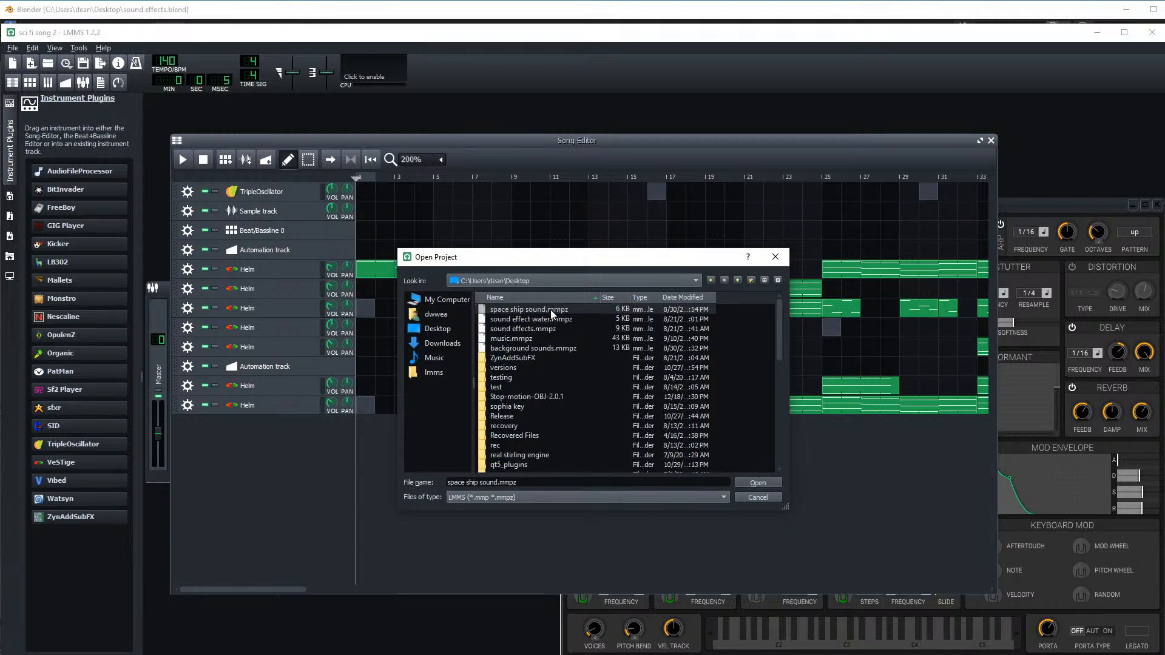
pyautogui.doubleClick(552, 310)
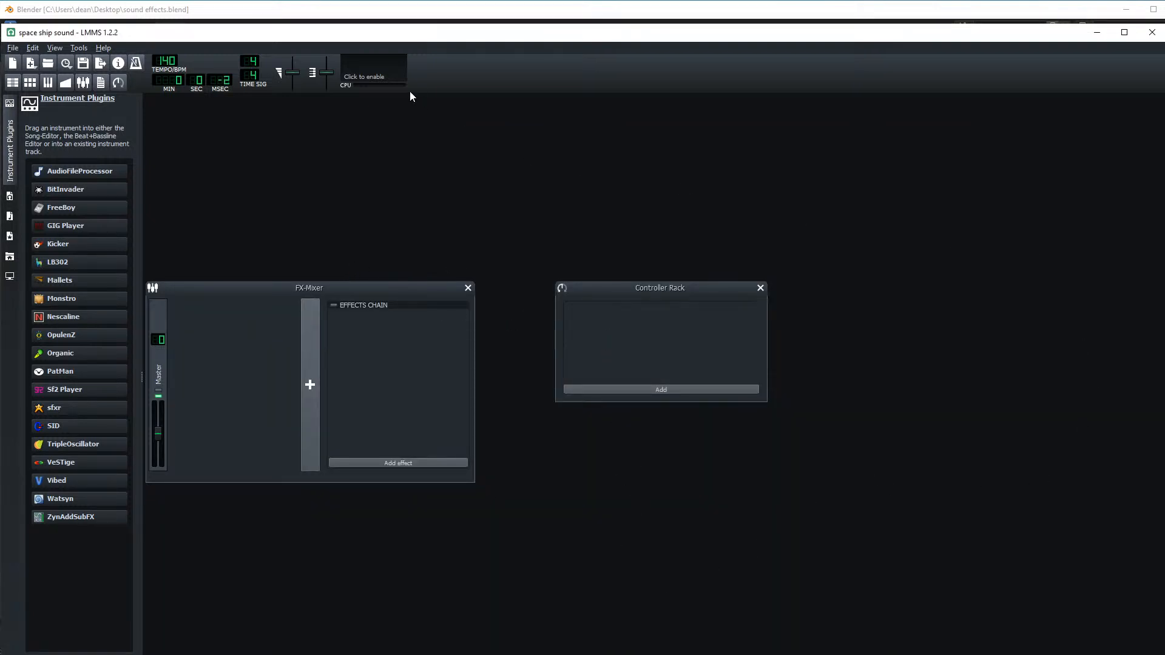
# - Shift the LMMS window slightly upward, then check the Piano-Roll and close it
pyautogui.moveTo(293, 32); pyautogui.dragTo(289, 20)
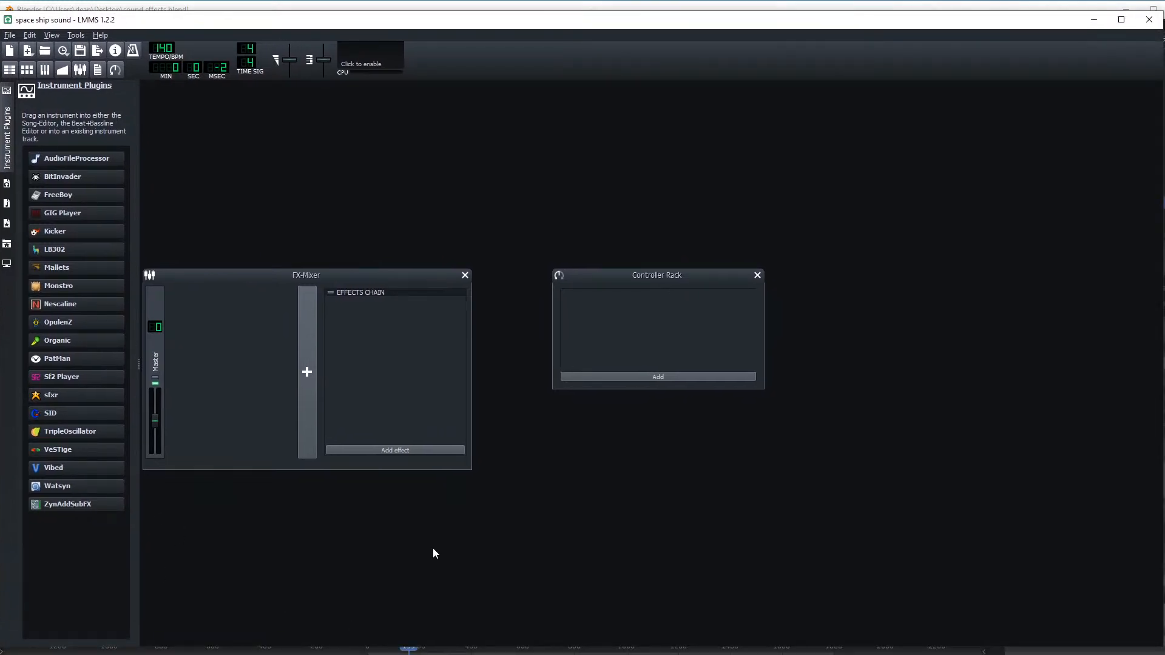
pyautogui.click(47, 70)
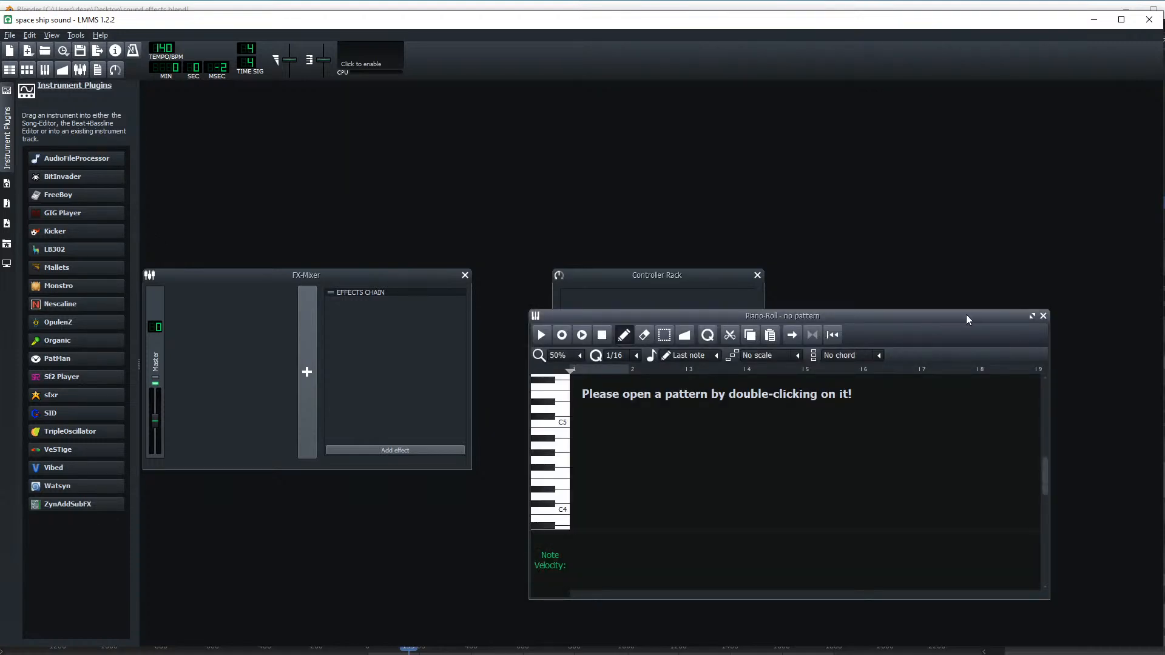
pyautogui.click(1043, 316)
# - Browse for another project to open in the Desktop folder of the C: drive's personal user profile
pyautogui.click(10, 35)
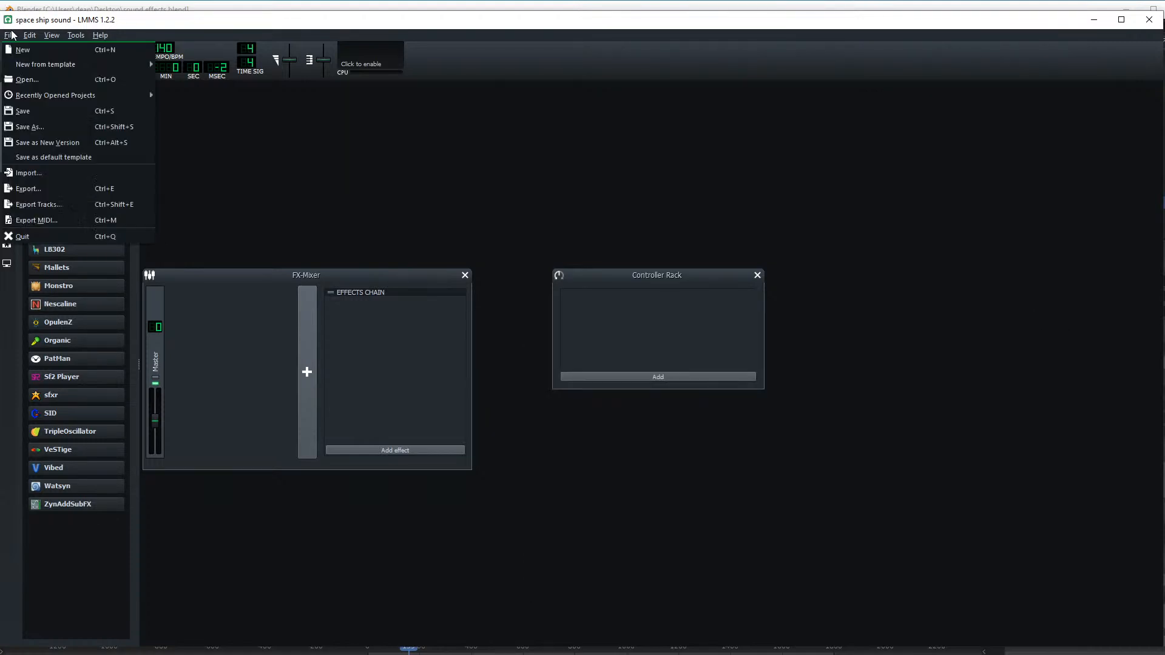
pyautogui.click(19, 80)
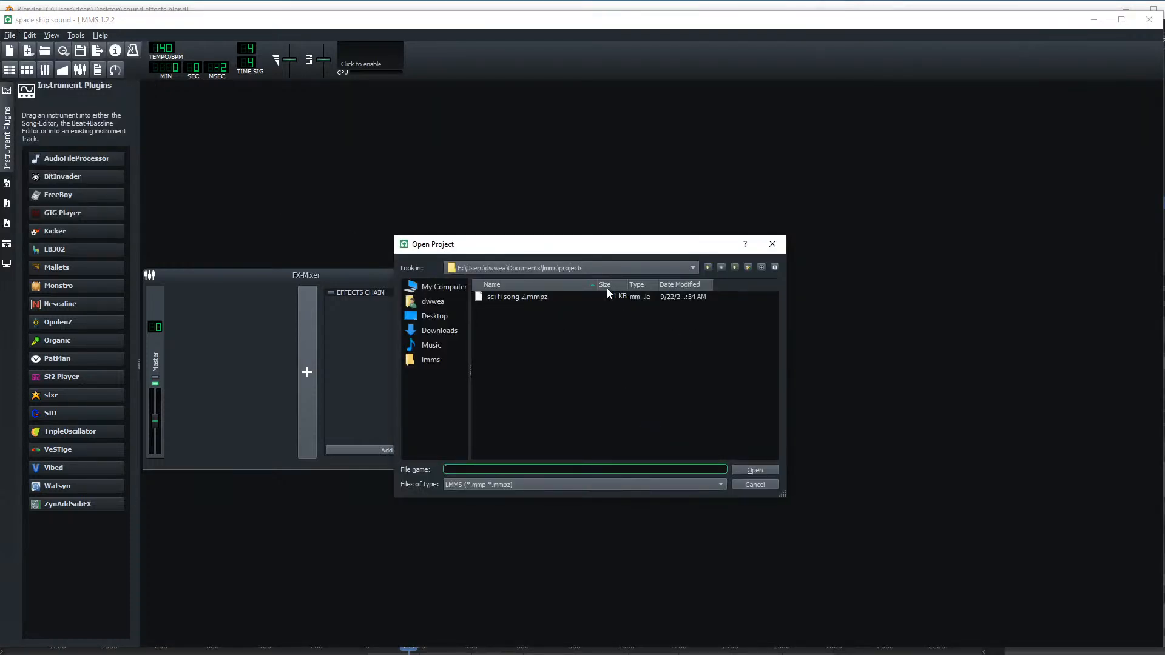
pyautogui.click(444, 287)
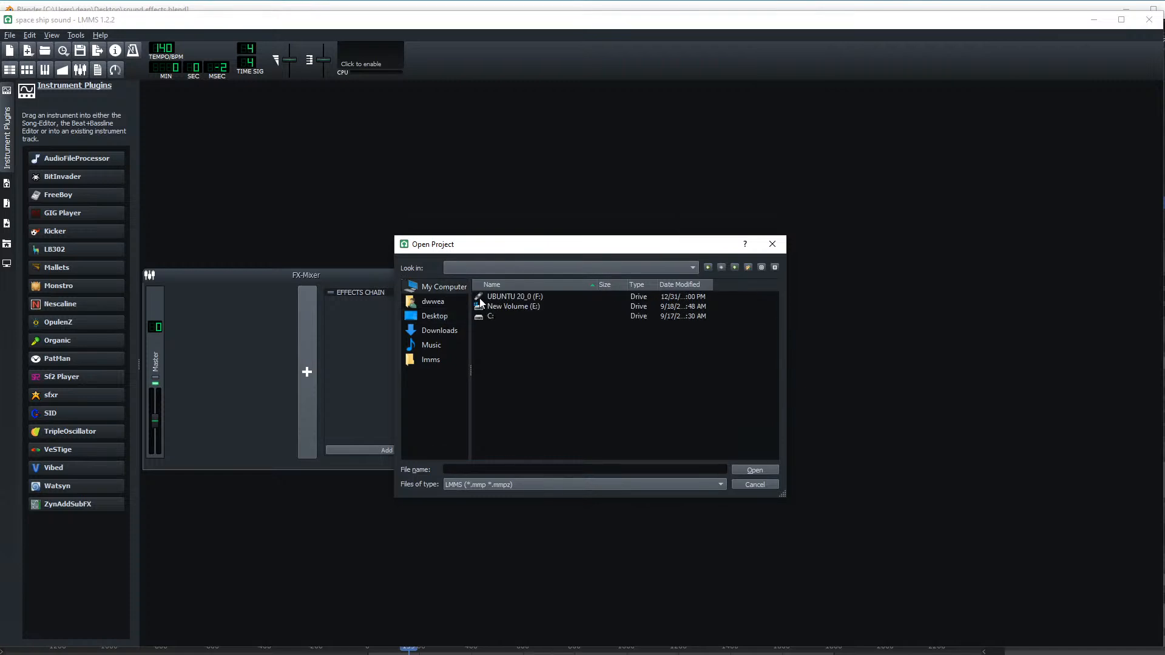
pyautogui.doubleClick(518, 316)
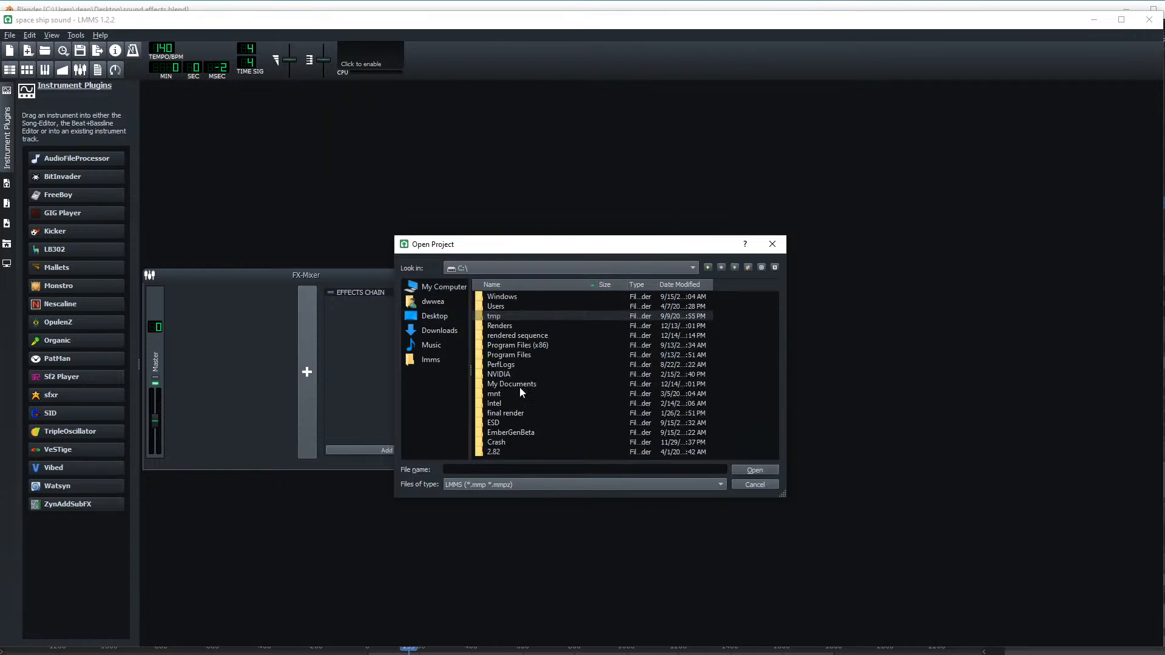
pyautogui.doubleClick(508, 307)
pyautogui.doubleClick(509, 306)
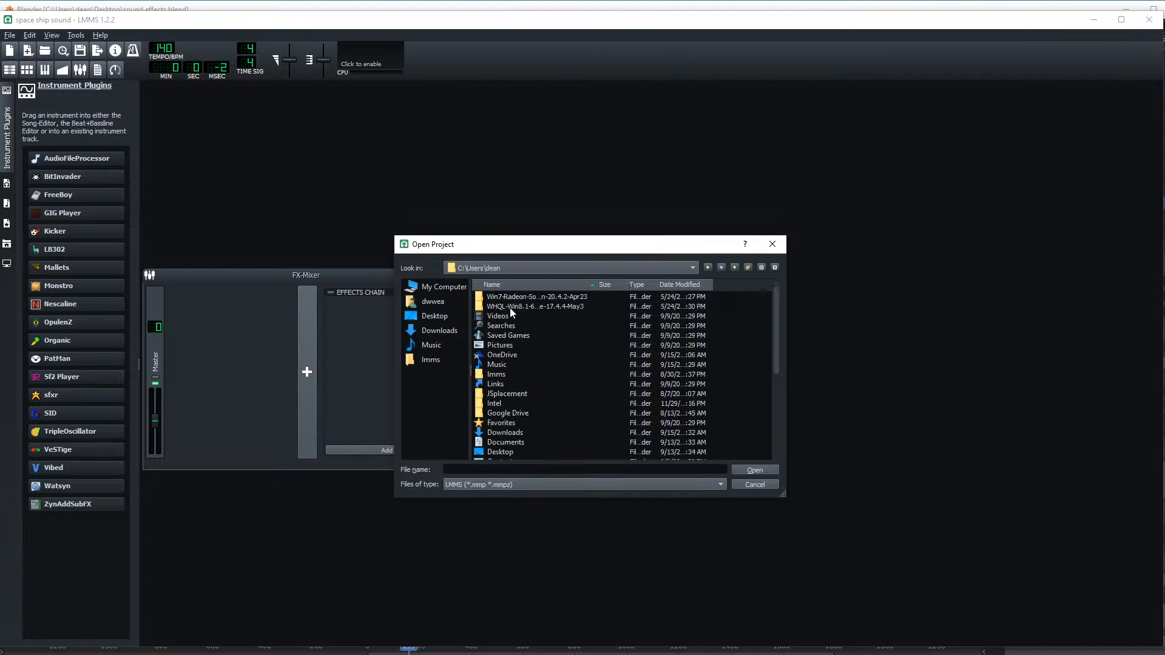
pyautogui.scroll(-3, 518, 346)
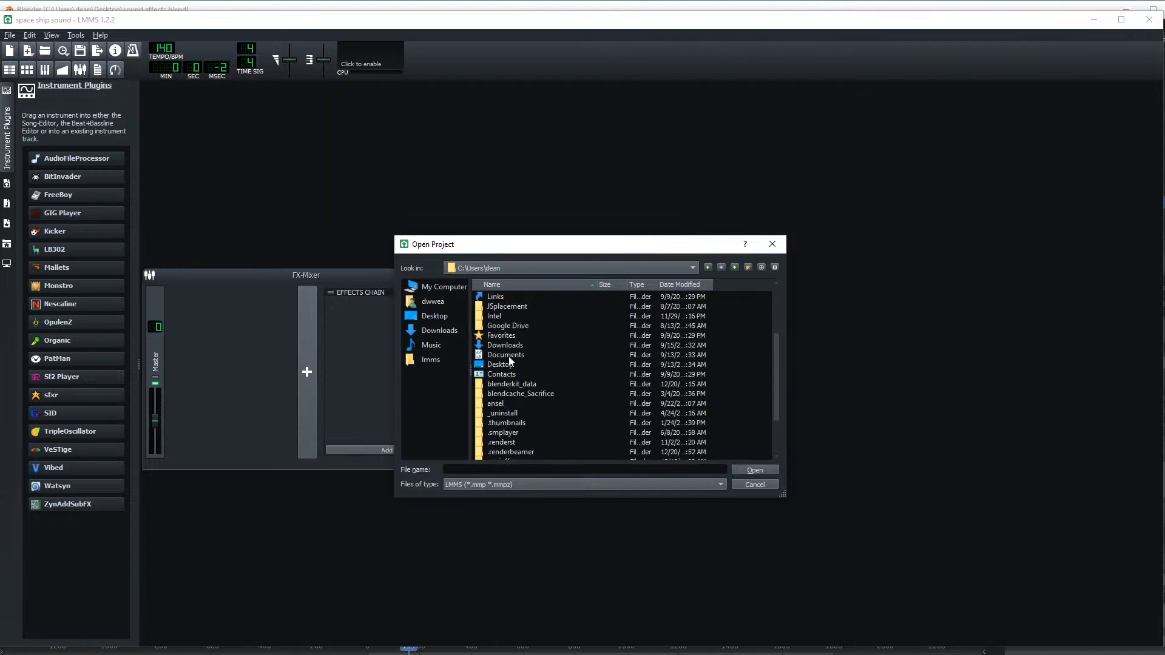
pyautogui.doubleClick(505, 366)
pyautogui.scroll(-3, 523, 313)
pyautogui.scroll(7, 527, 328)
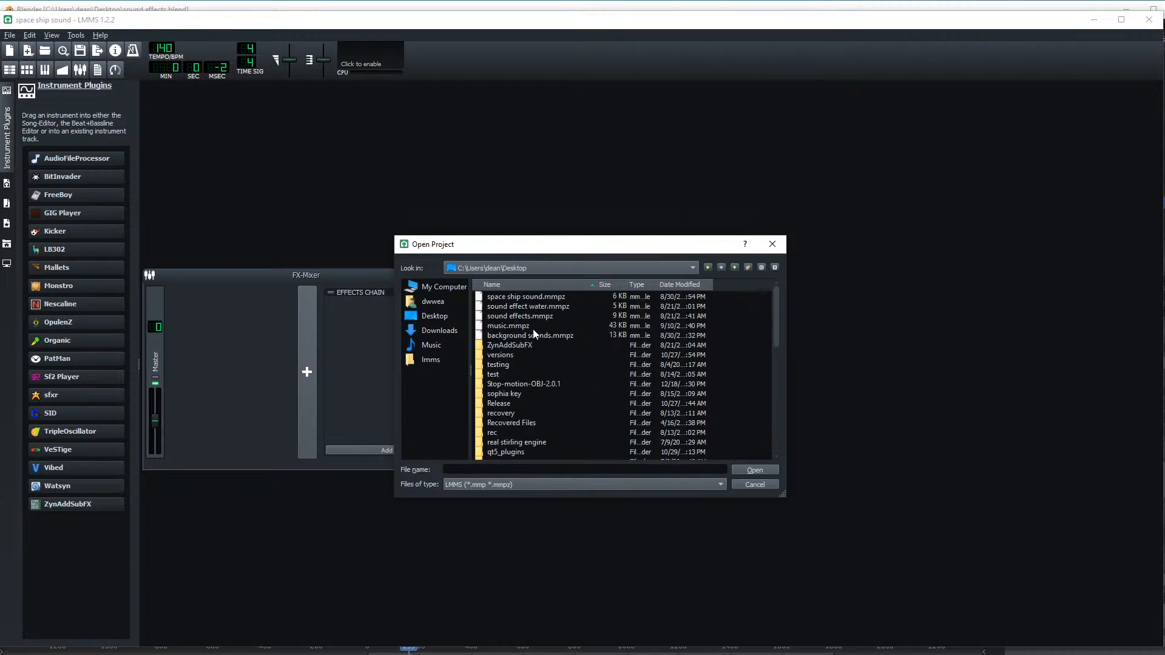
# - Open the project sound effects.mmpz and move its Song-Editor window toward the middle of the workspace
pyautogui.click(532, 327)
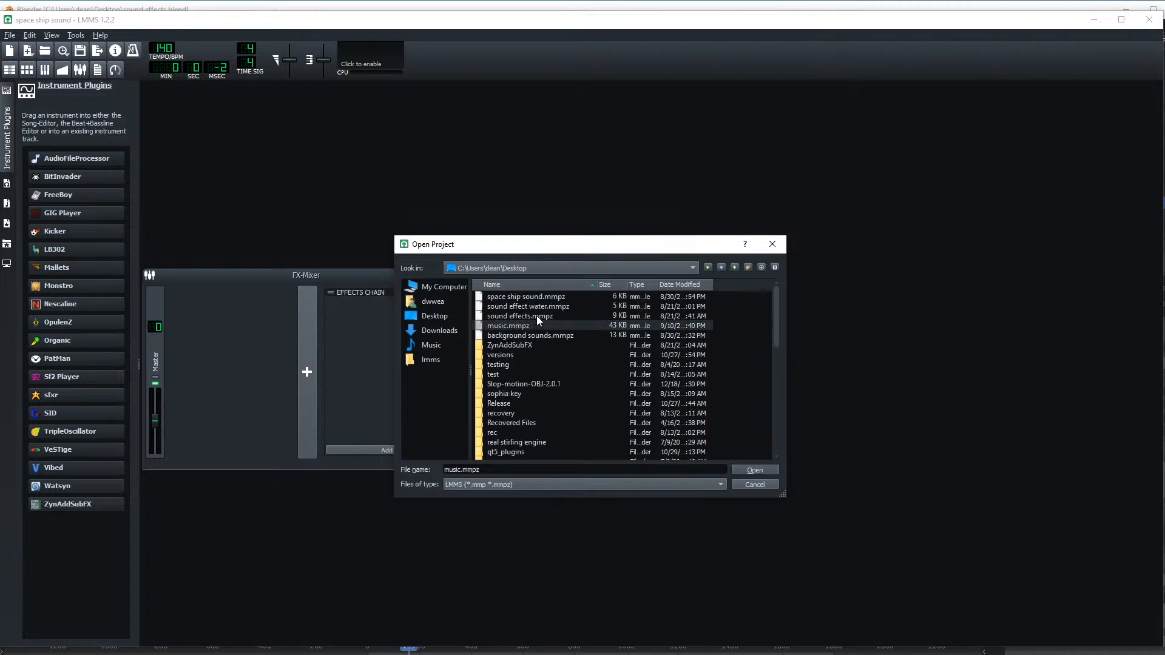
pyautogui.click(537, 316)
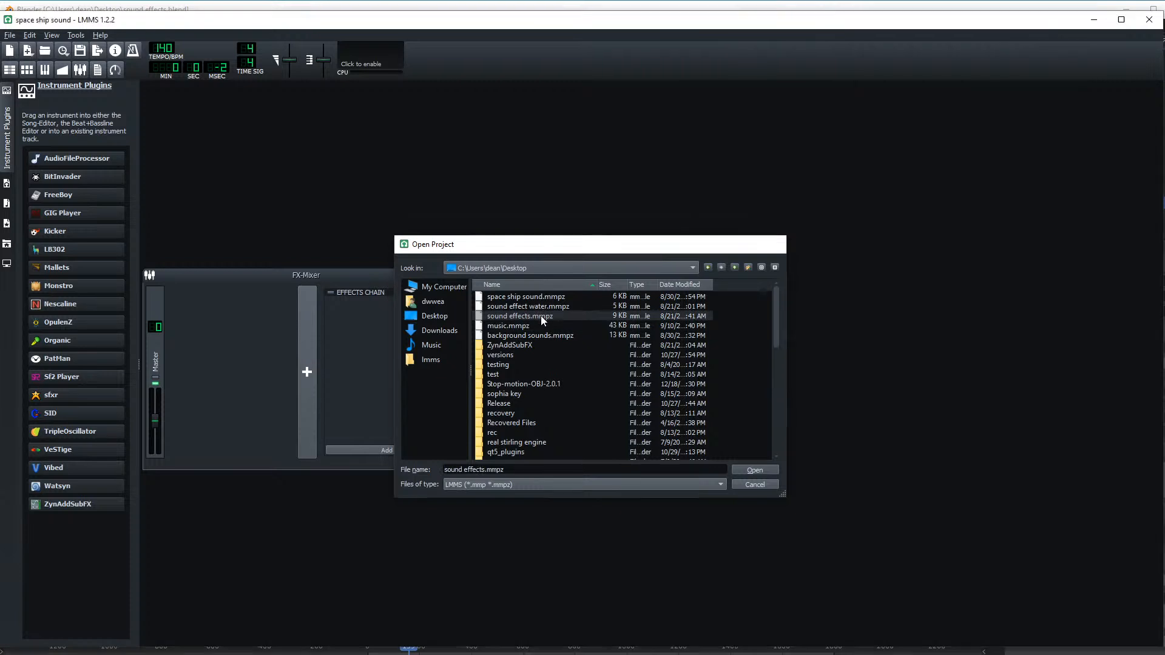
pyautogui.doubleClick(540, 316)
pyautogui.moveTo(978, 171); pyautogui.dragTo(555, 218)
# - Return to the project-opening dialog and browse through My Computer and the C: drive to the personal profile's Desktop folder
pyautogui.click(10, 35)
pyautogui.click(37, 75)
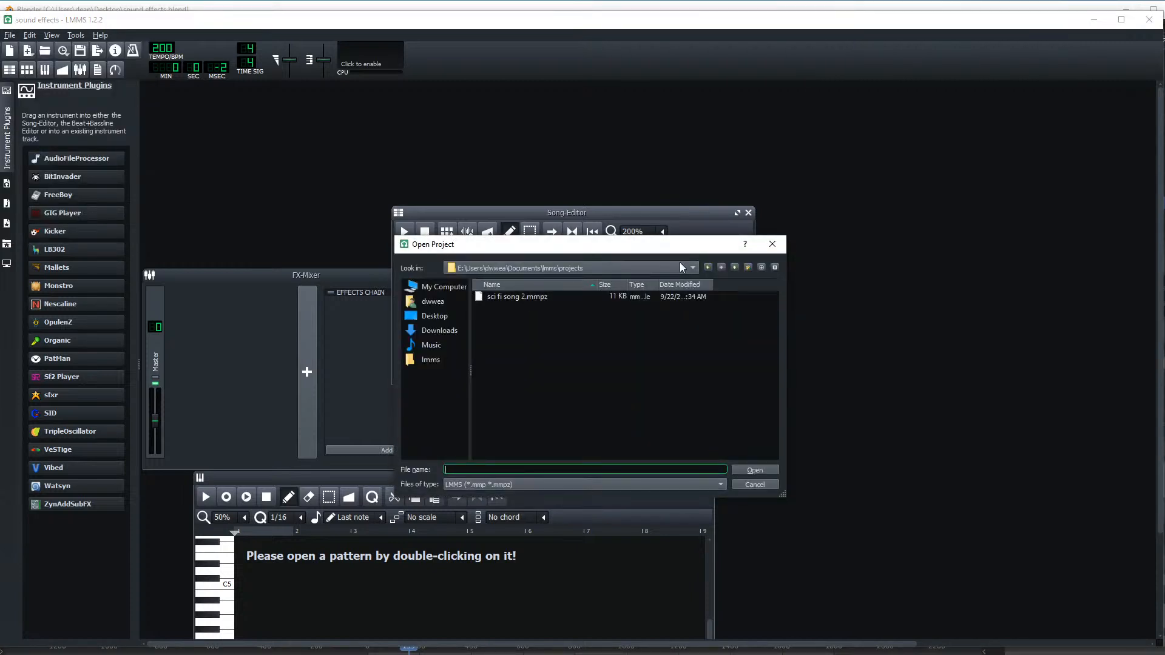
pyautogui.click(538, 267)
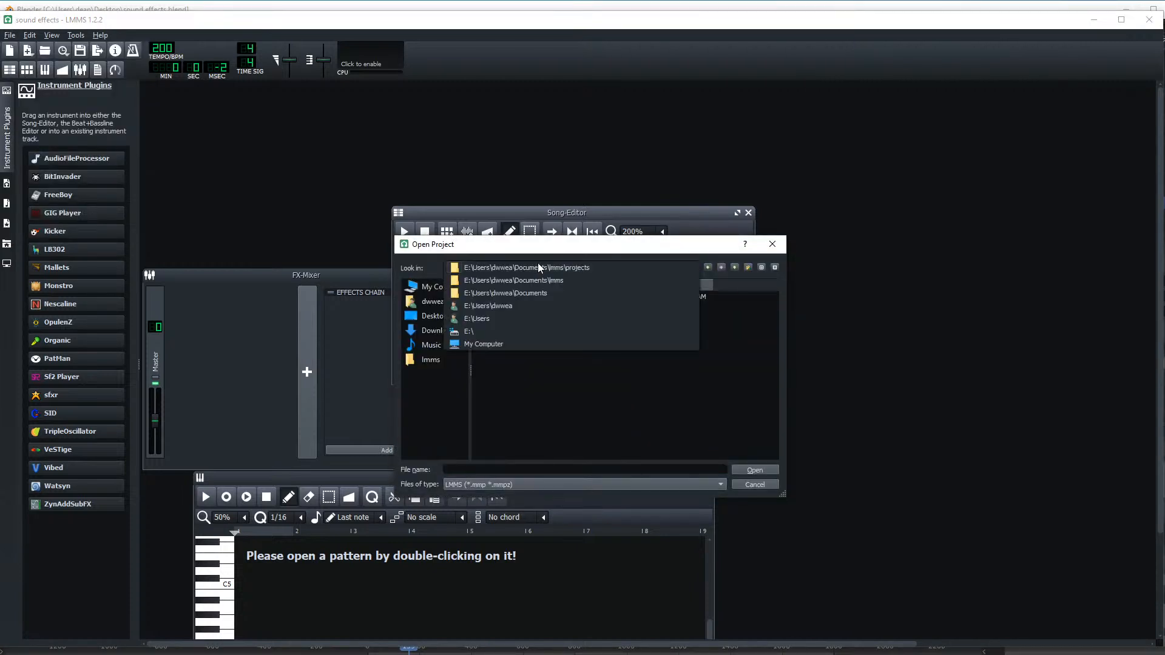
pyautogui.click(496, 345)
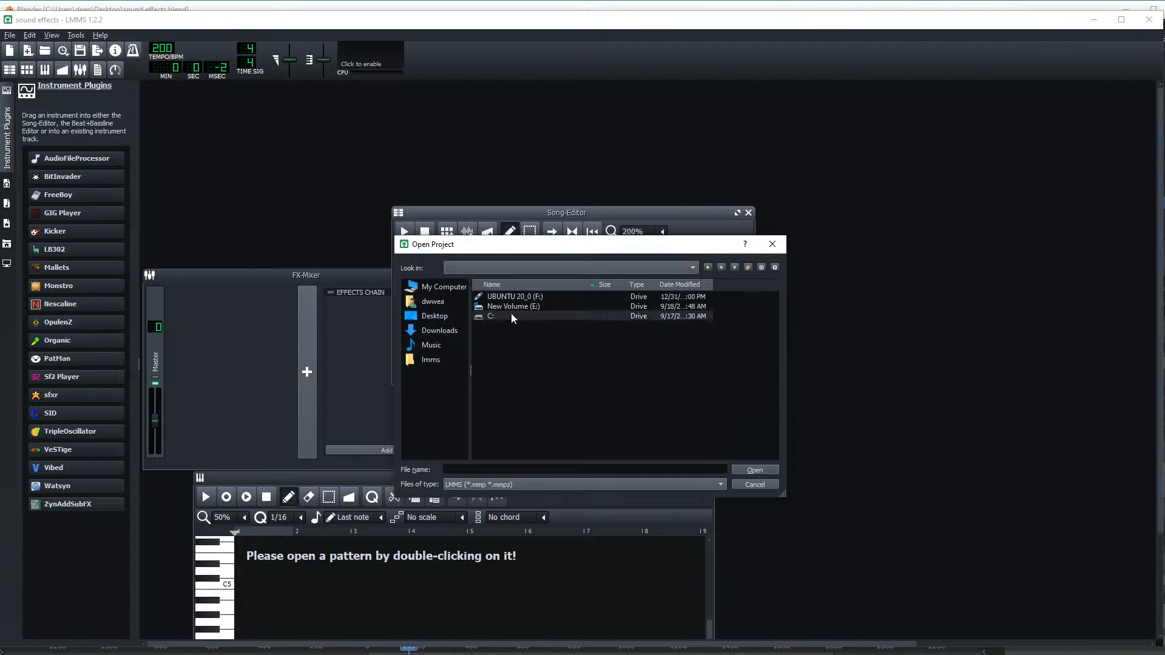
pyautogui.doubleClick(511, 314)
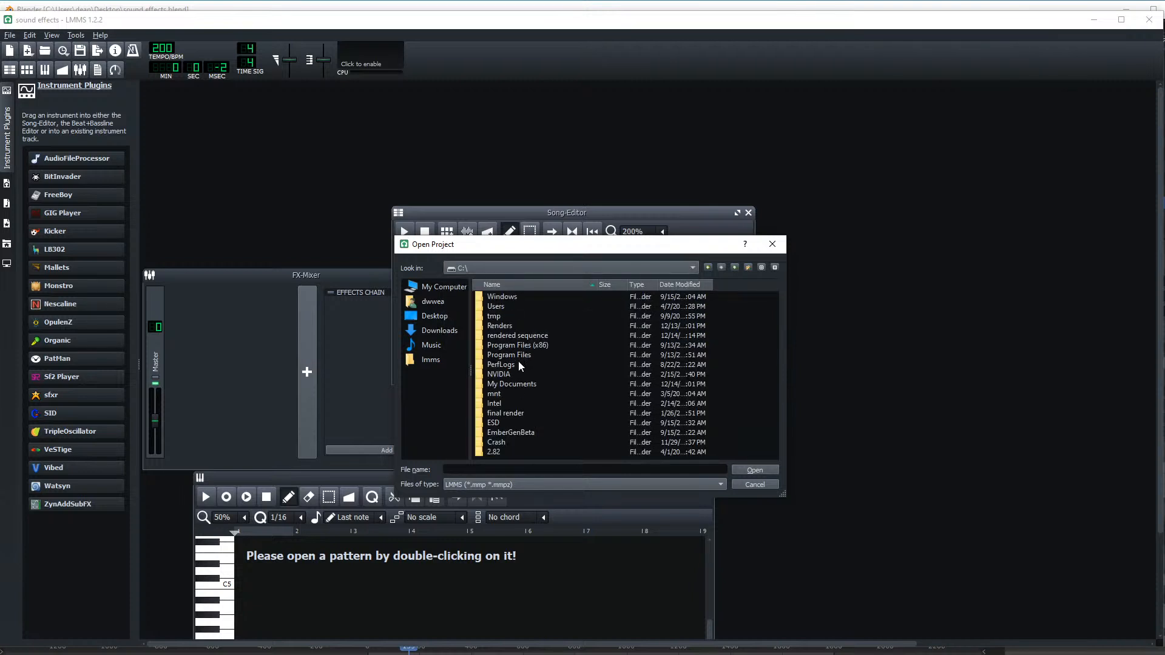
pyautogui.doubleClick(503, 307)
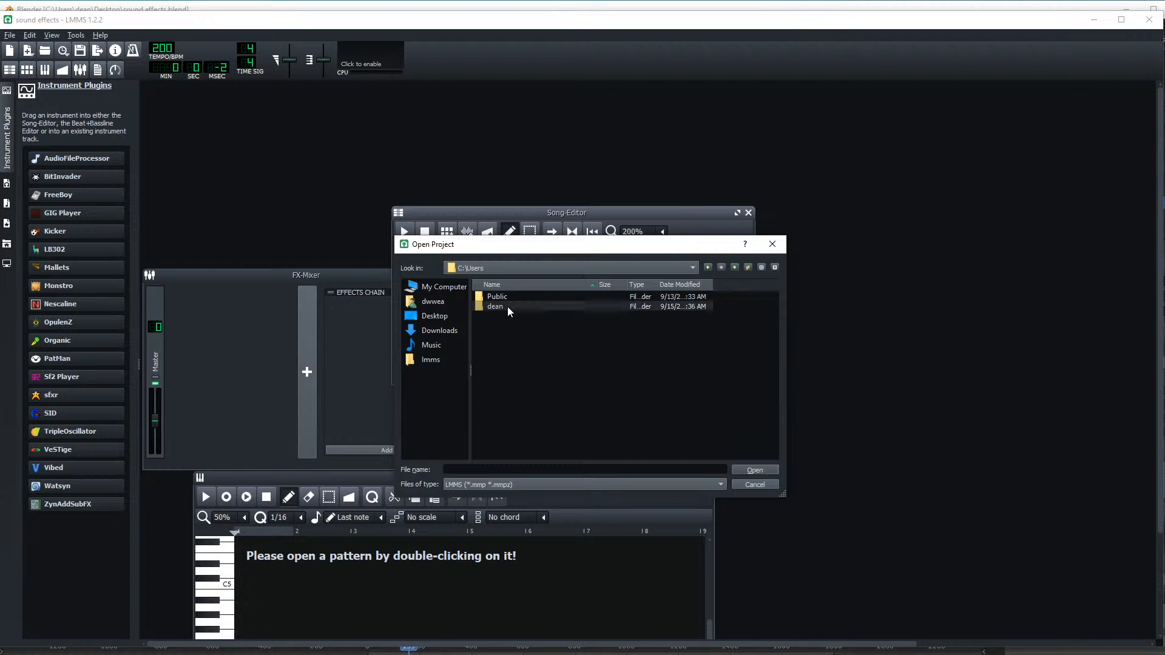
pyautogui.doubleClick(507, 306)
pyautogui.scroll(-5, 519, 316)
pyautogui.doubleClick(508, 307)
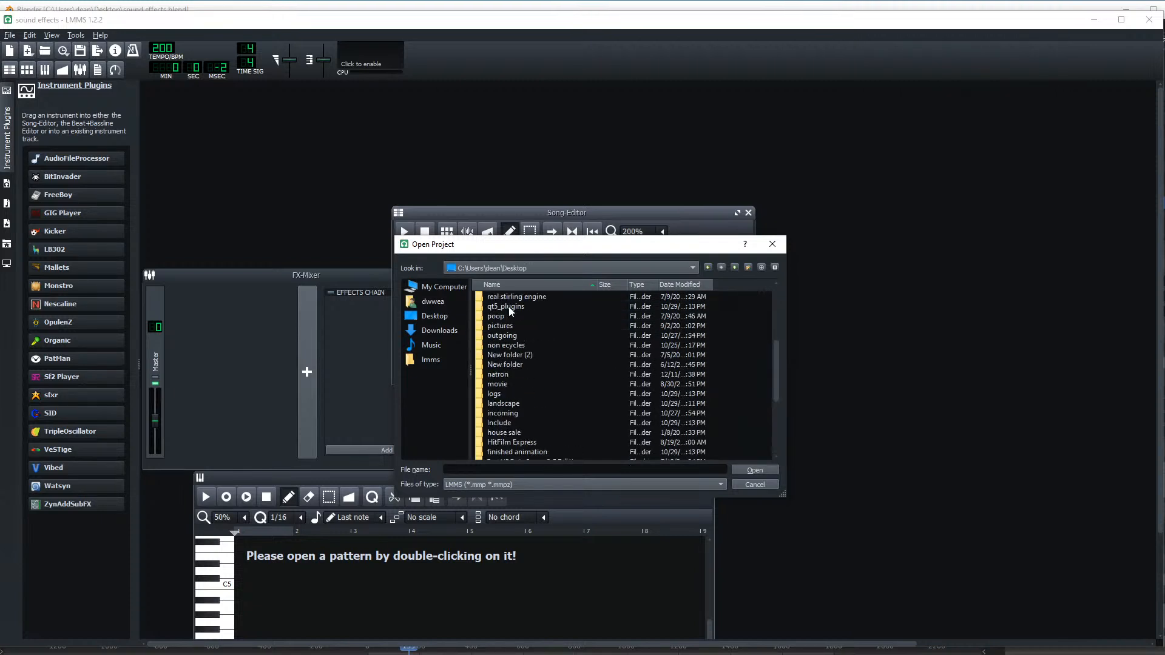
pyautogui.scroll(-5, 531, 306)
pyautogui.scroll(10, 530, 340)
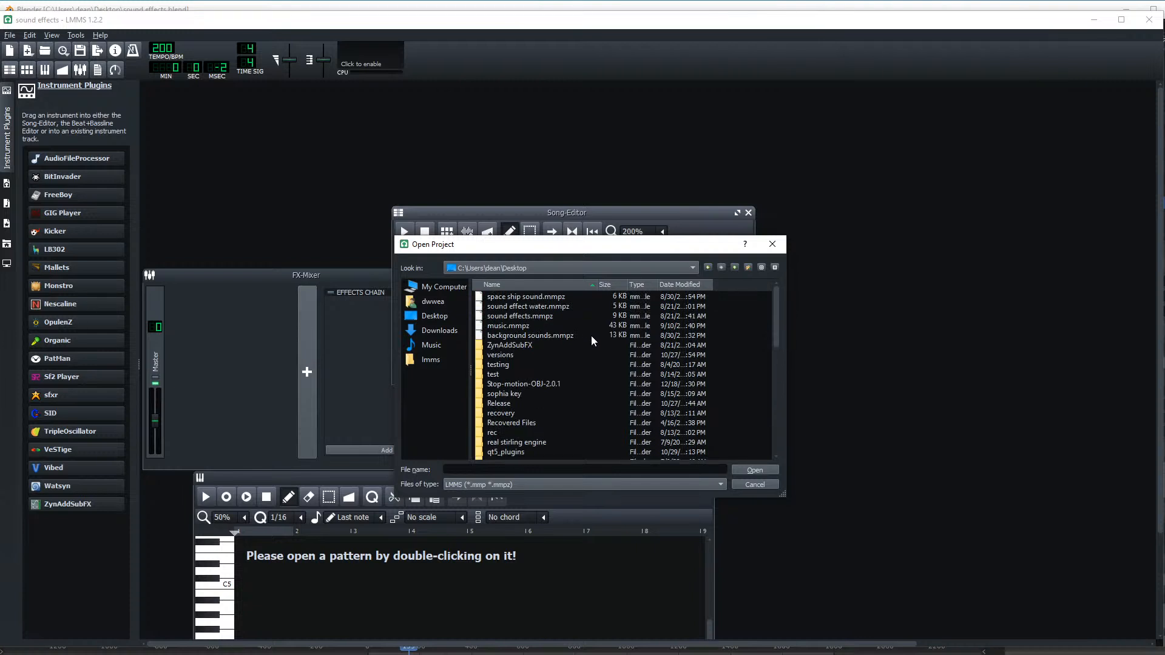
# - Open the project background sounds.mmpz and move its Song-Editor window so the tracks and patterns can be seen
pyautogui.click(569, 338)
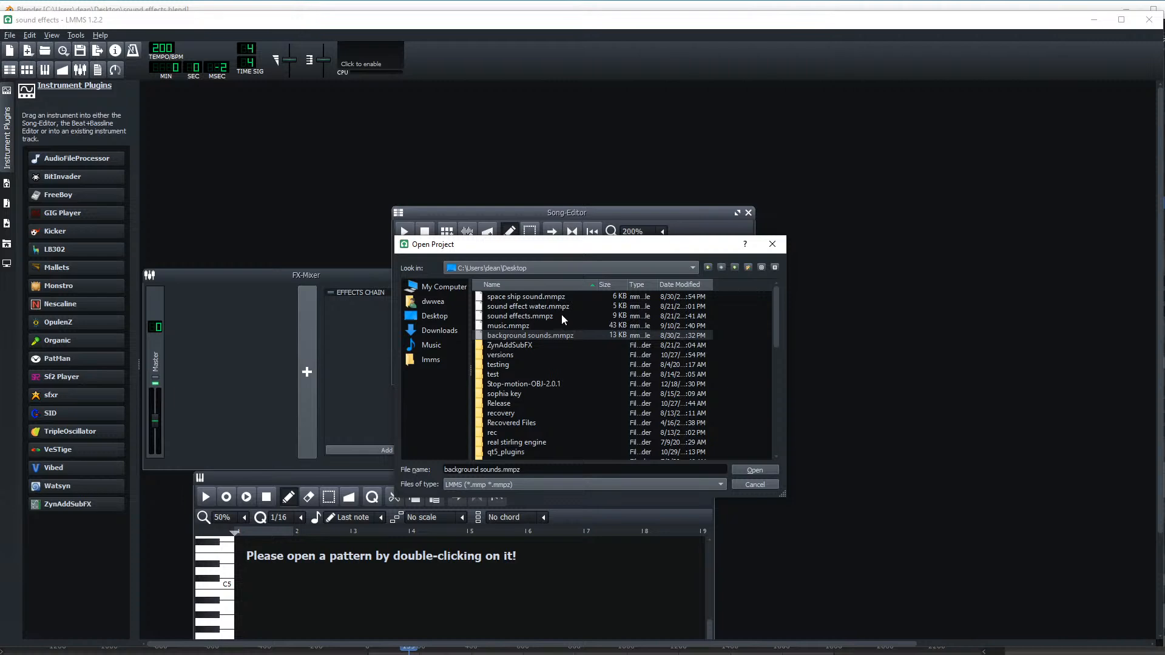
pyautogui.doubleClick(556, 335)
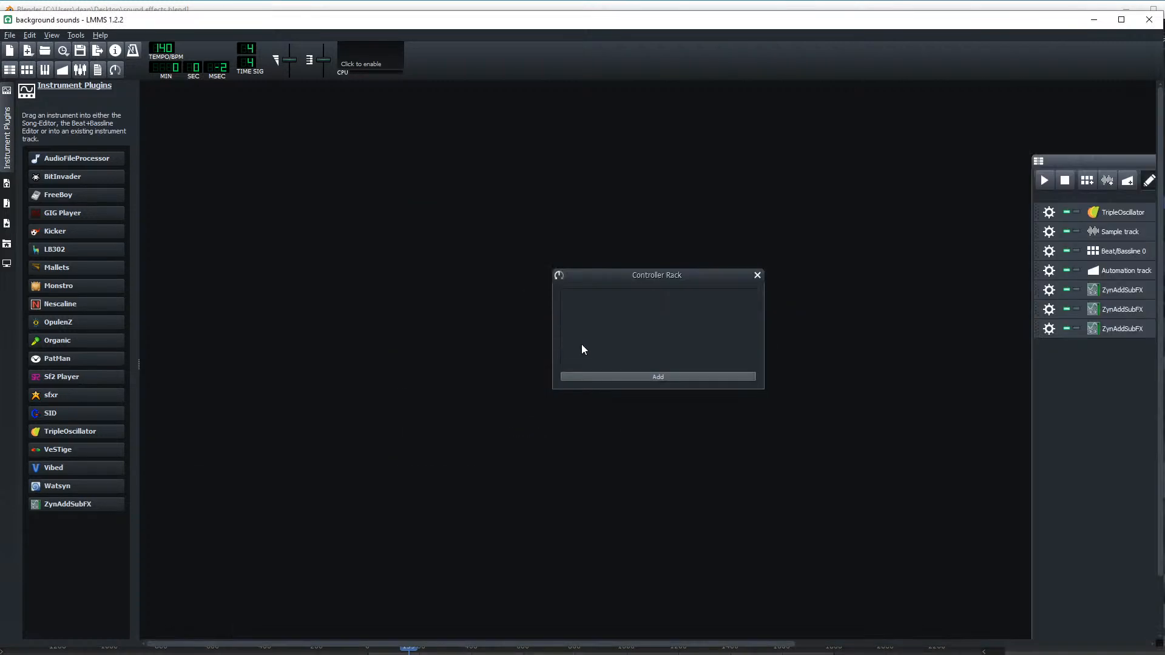
pyautogui.moveTo(1099, 160); pyautogui.dragTo(454, 155)
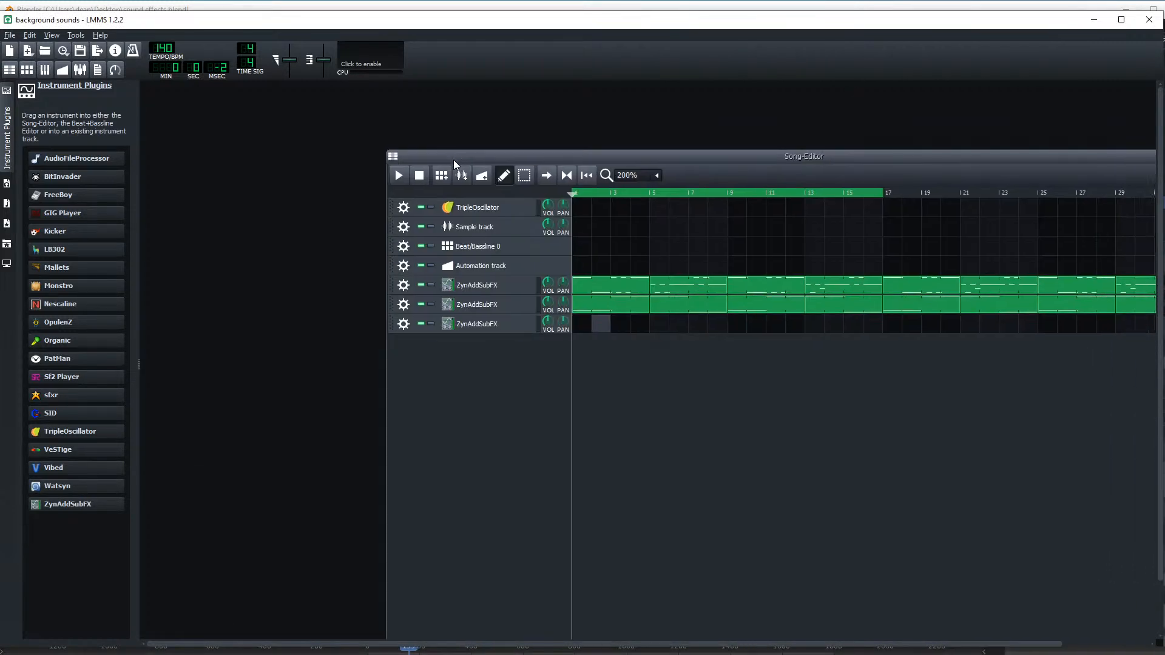
# - Play the background sounds song, stop it, and restart playback
pyautogui.click(400, 176)
pyautogui.click(420, 176)
pyautogui.click(406, 177)
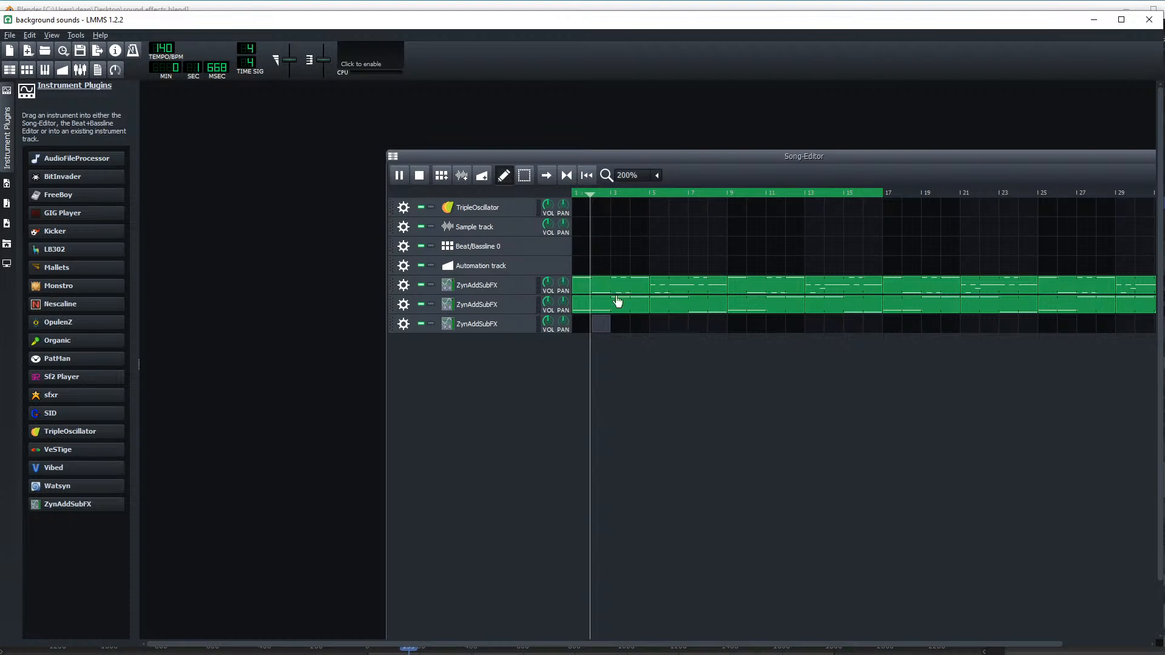
# - Open the first ZynAddSubFX track's instrument, stop the song, and show the synth's interface in Advanced mode
pyautogui.click(499, 287)
pyautogui.click(225, 217)
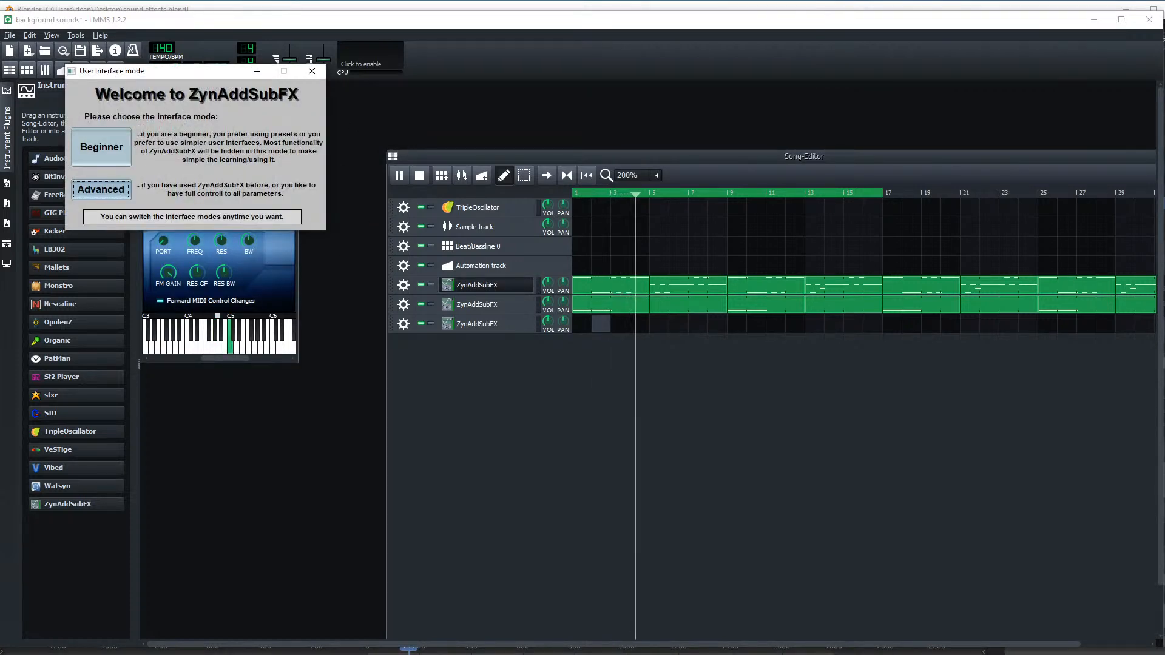
pyautogui.click(420, 175)
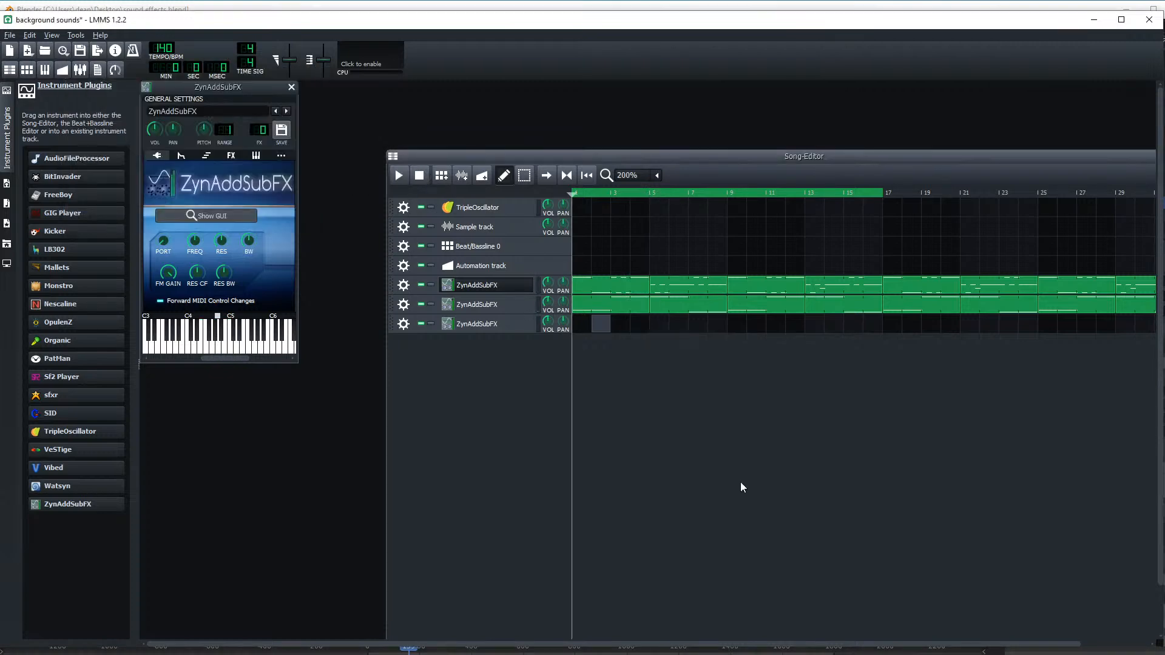
pyautogui.click(205, 217)
pyautogui.click(121, 202)
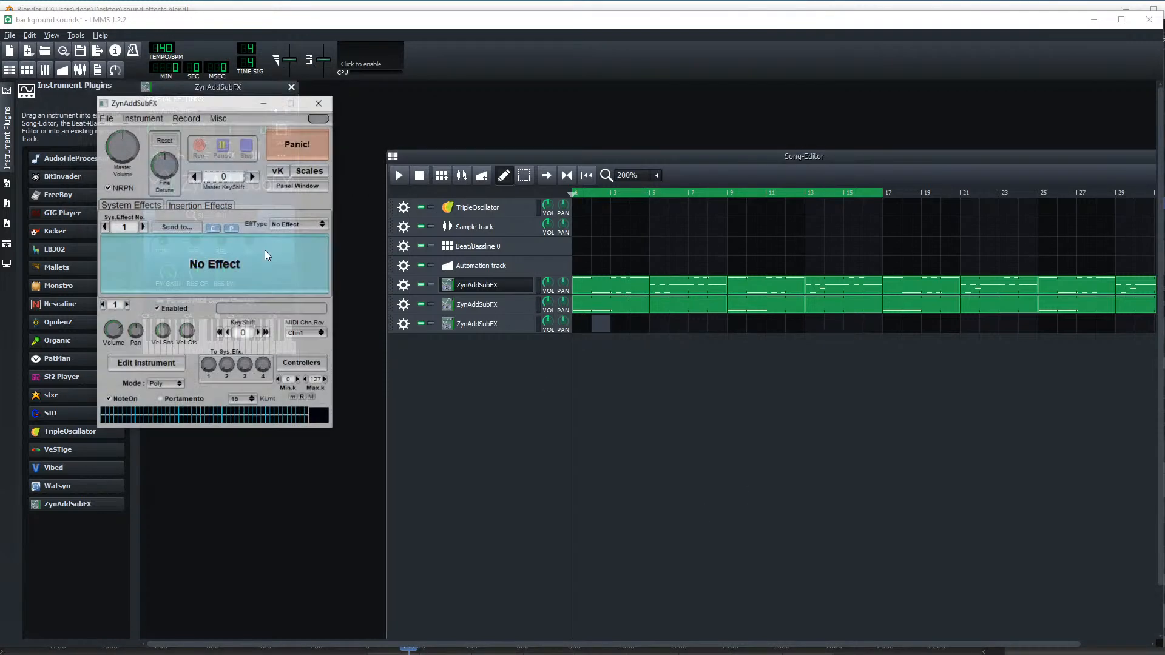
# - Open the instrument editor and check the ADsynth global parameters, closing them again
pyautogui.click(168, 366)
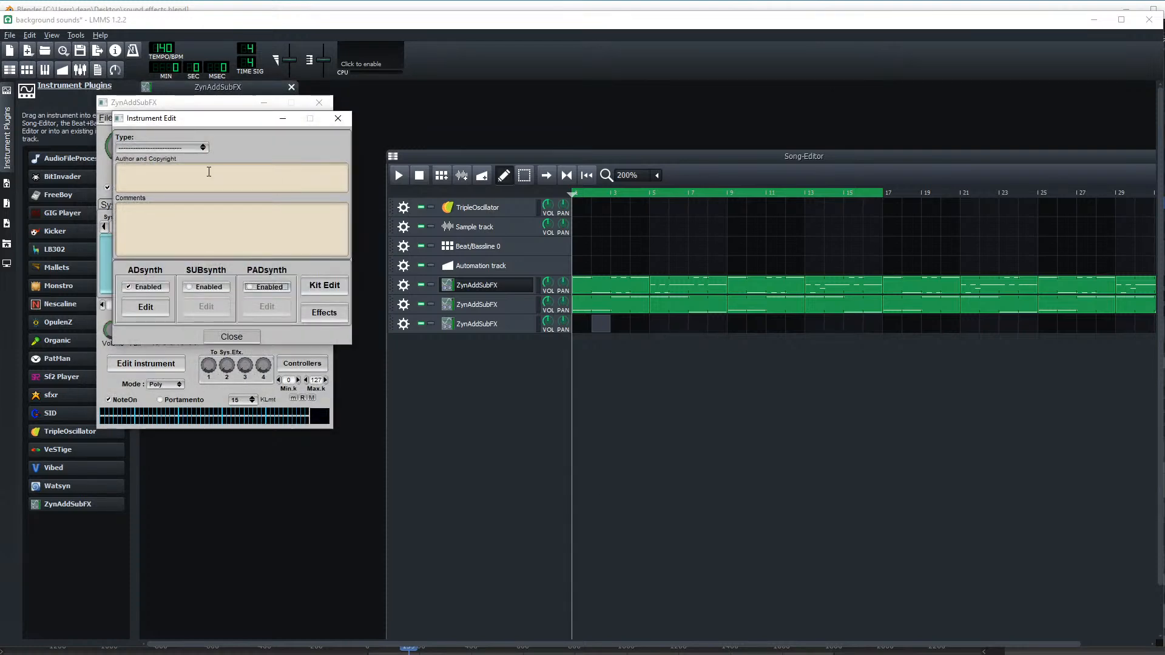
pyautogui.click(152, 299)
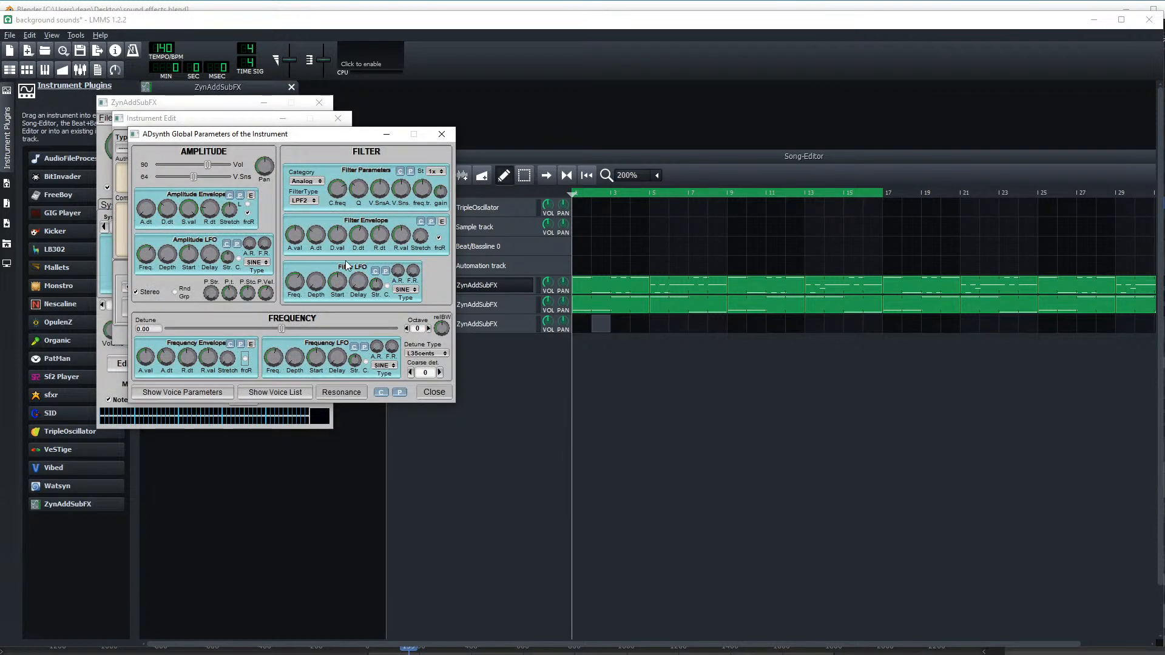
pyautogui.click(441, 134)
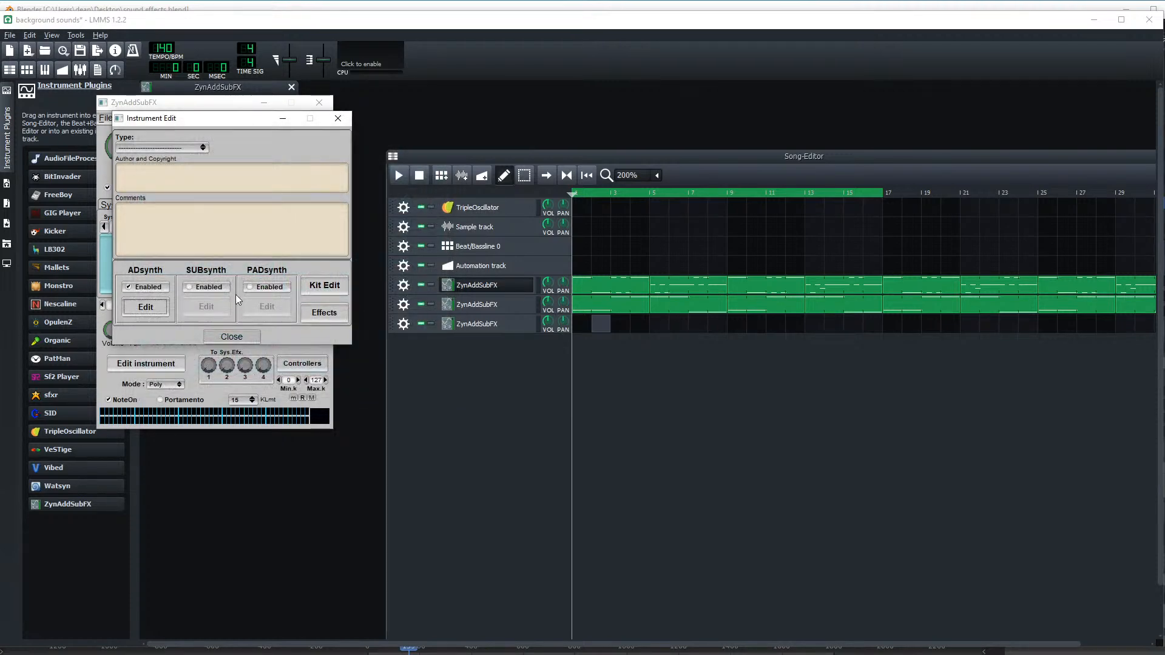
pyautogui.click(150, 307)
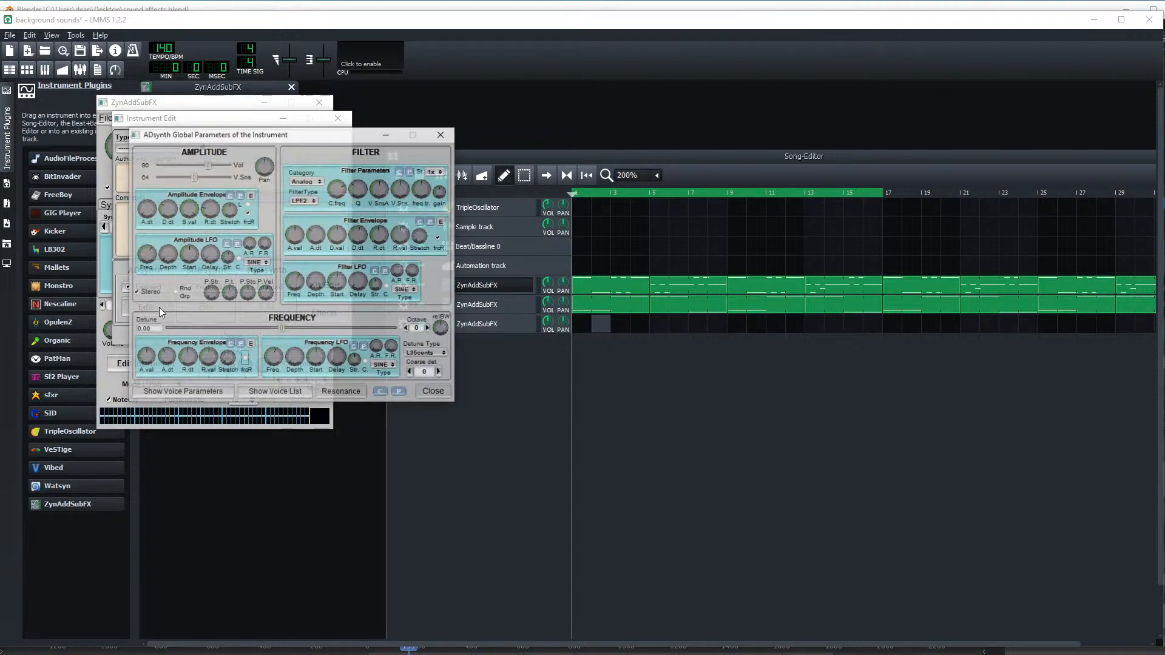
pyautogui.click(439, 138)
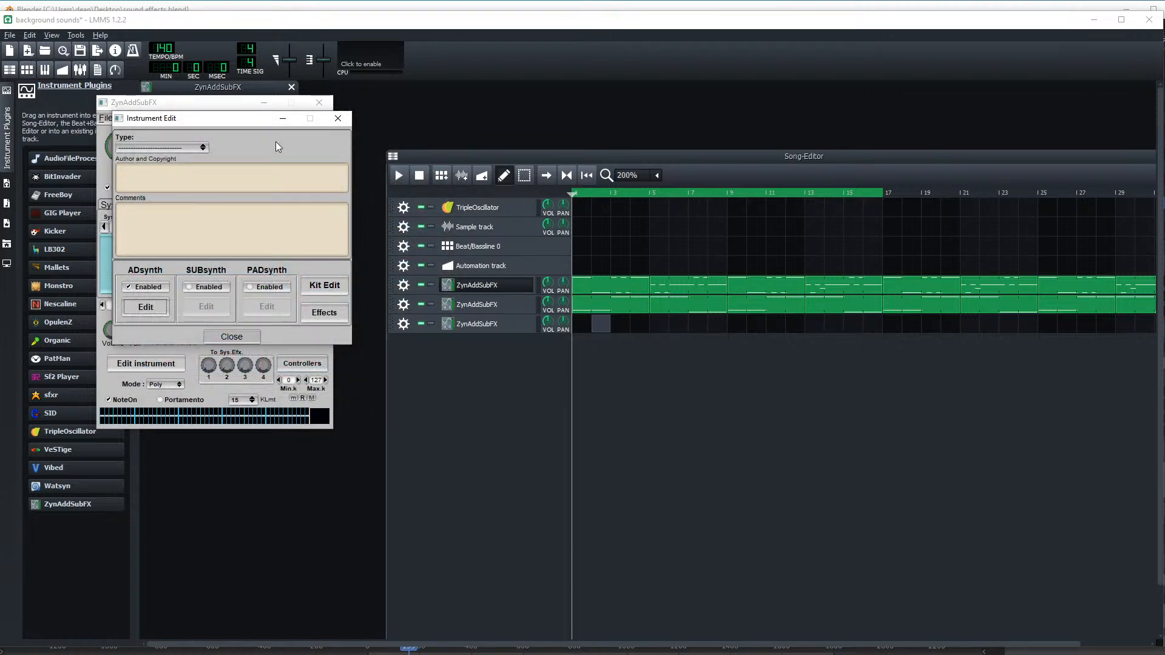
# - Move the Instrument Edit window clear of the synth window, then examine the ADsynth global parameters again and close them
pyautogui.moveTo(257, 119); pyautogui.dragTo(685, 215)
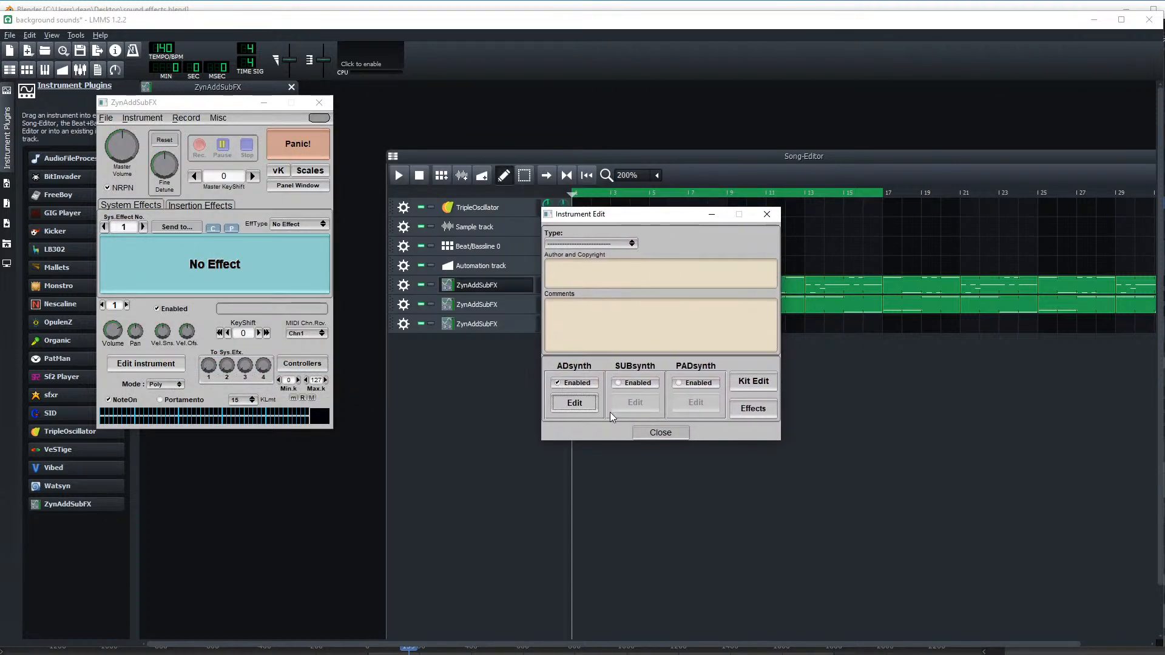
pyautogui.click(587, 409)
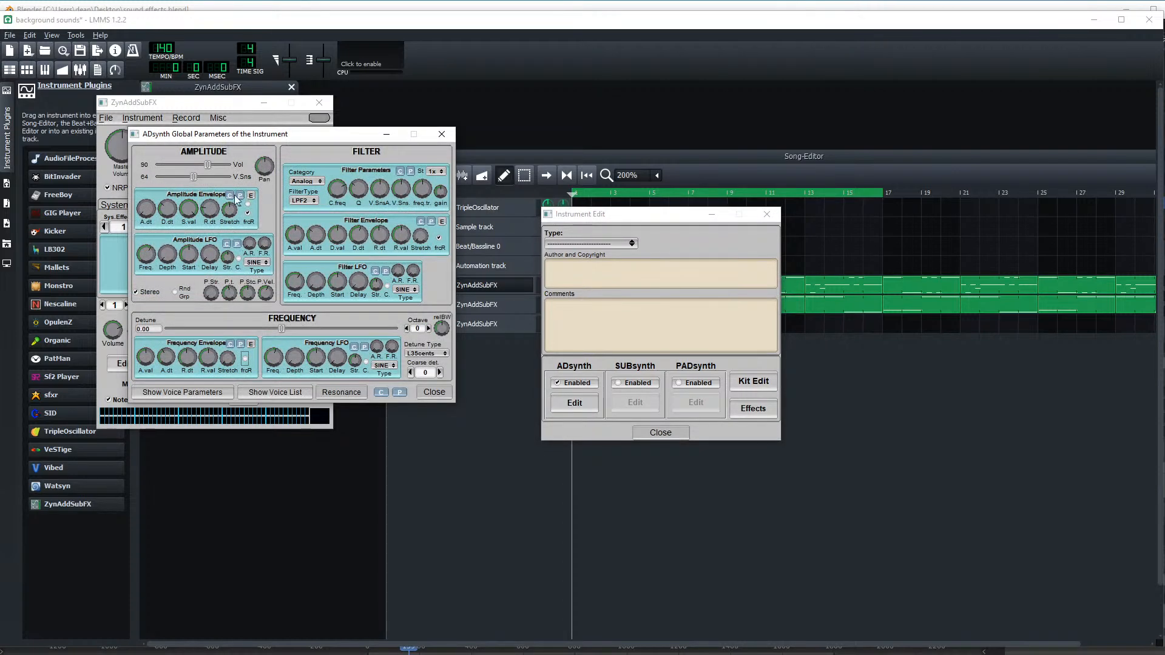
pyautogui.moveTo(245, 134); pyautogui.dragTo(458, 202)
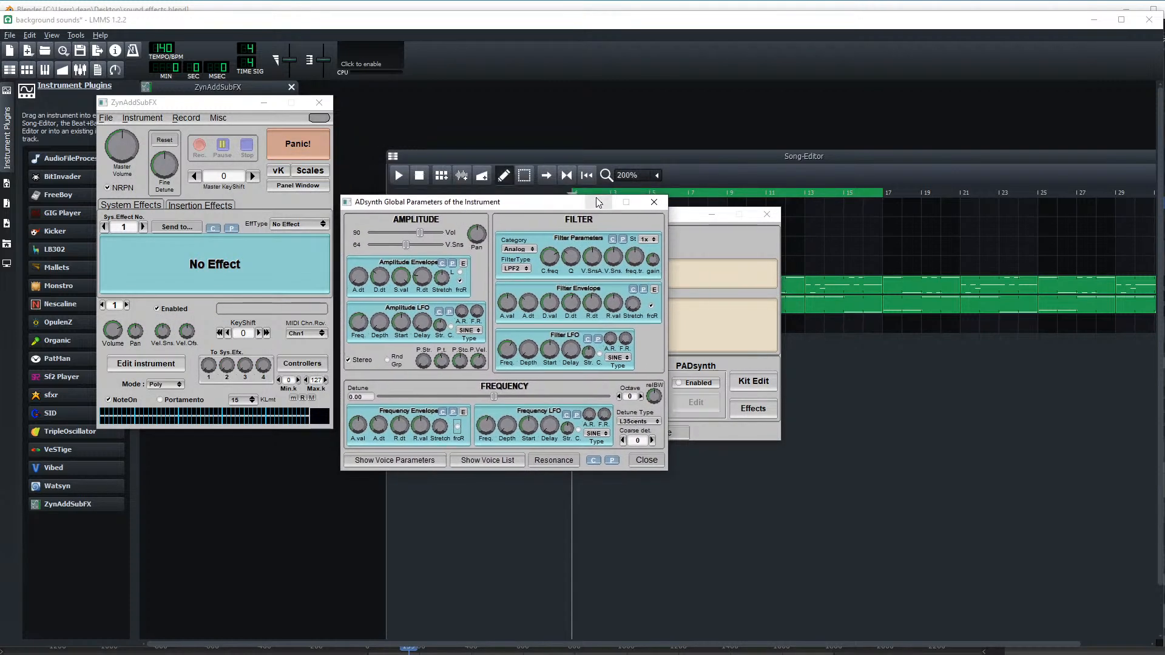
pyautogui.click(654, 202)
# - Switch between the synth's system and insertion effects, ending on the insertion effects to show the EQ
pyautogui.click(199, 202)
pyautogui.click(159, 203)
pyautogui.click(194, 206)
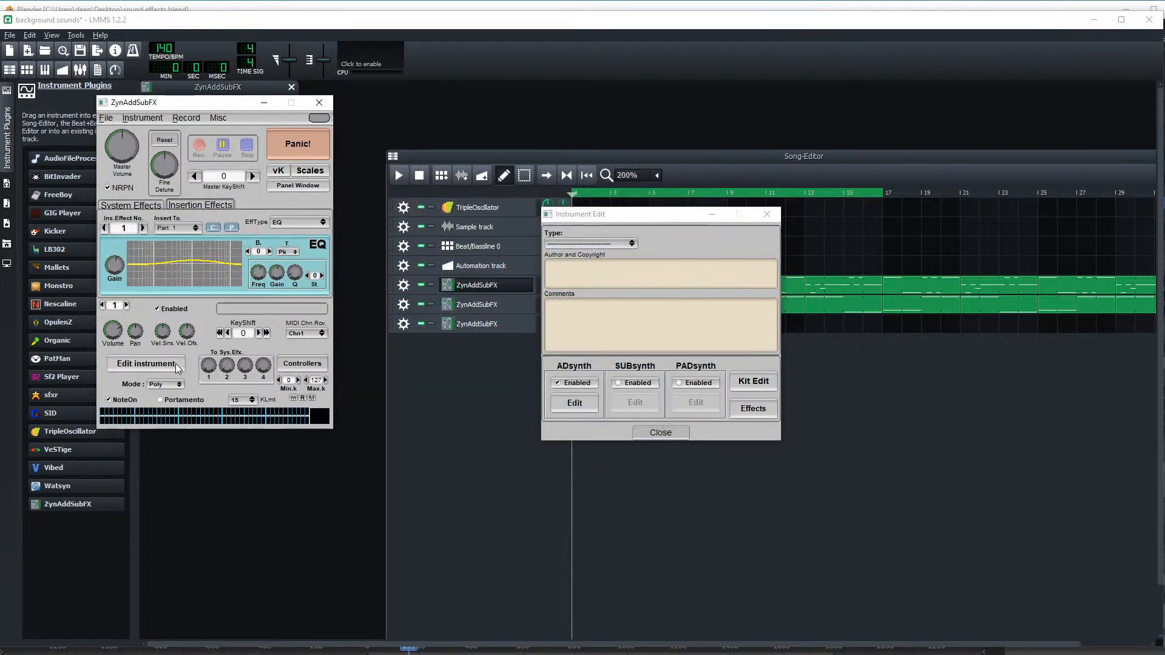
# - Show the ADsynth voice parameters from the global parameters and step forward to voice 3
pyautogui.click(575, 403)
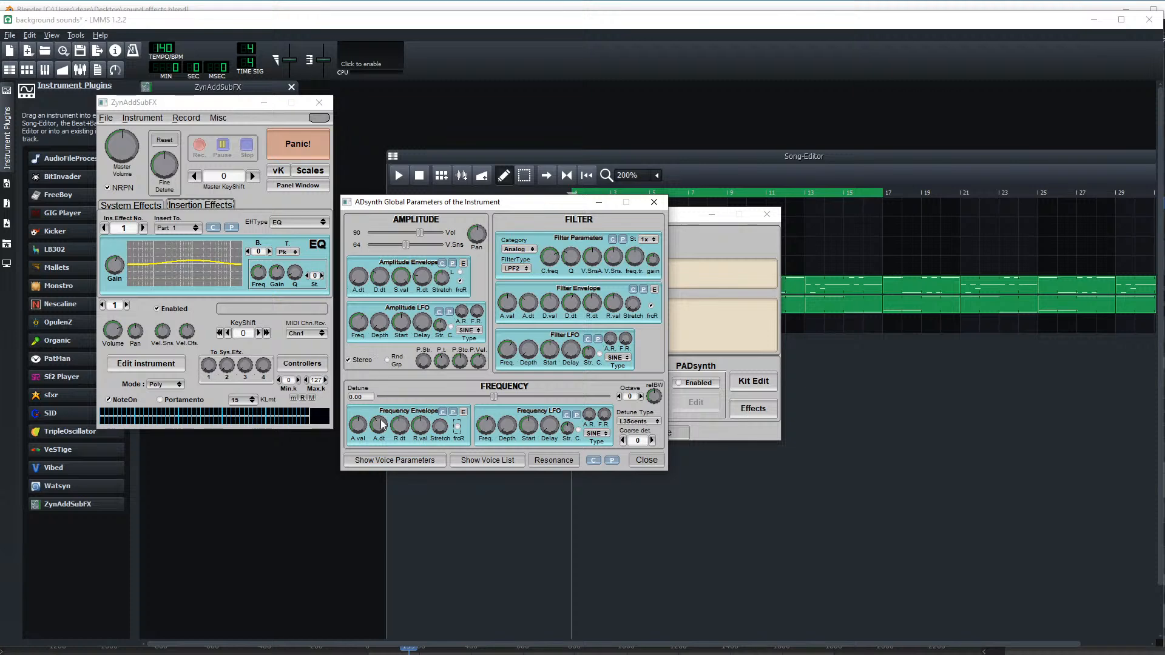
pyautogui.click(408, 461)
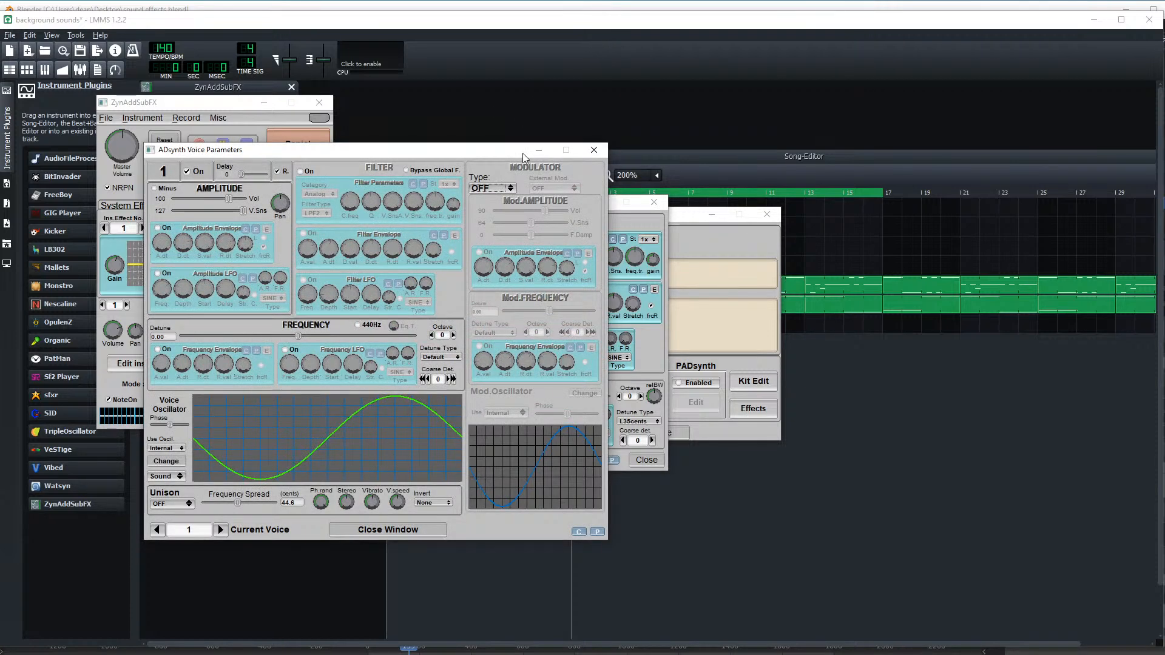
pyautogui.click(221, 530)
pyautogui.click(221, 530)
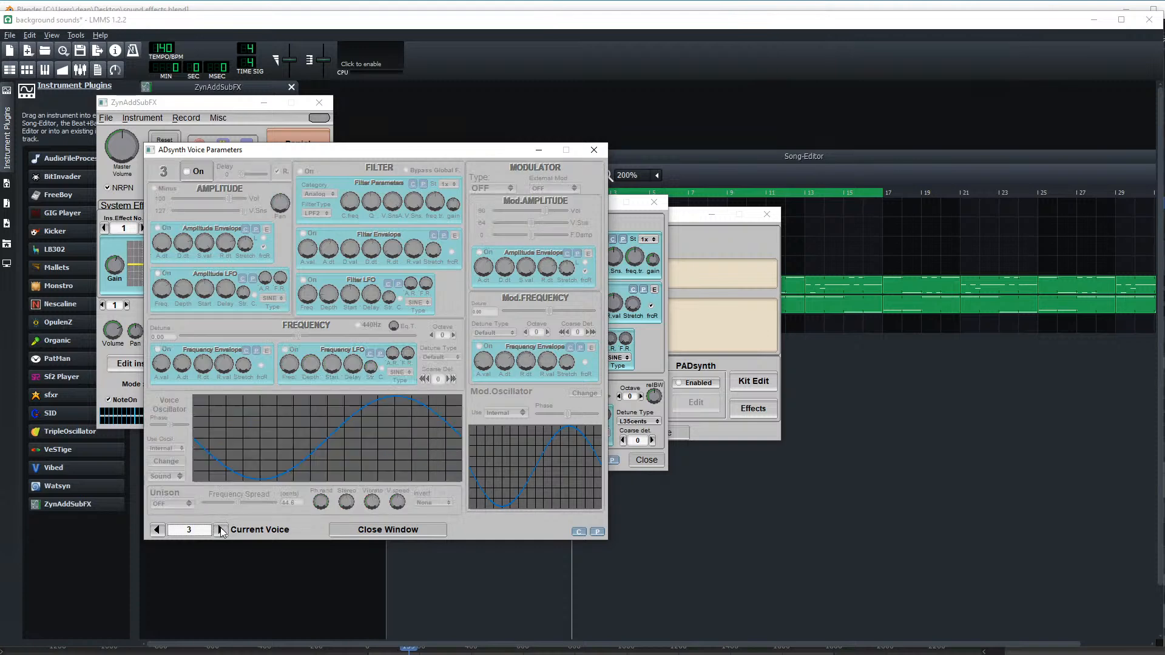
# - Step the ADsynth voice parameters back to voice 1 and close all the open ZynAddSubFX synth windows
pyautogui.click(158, 531)
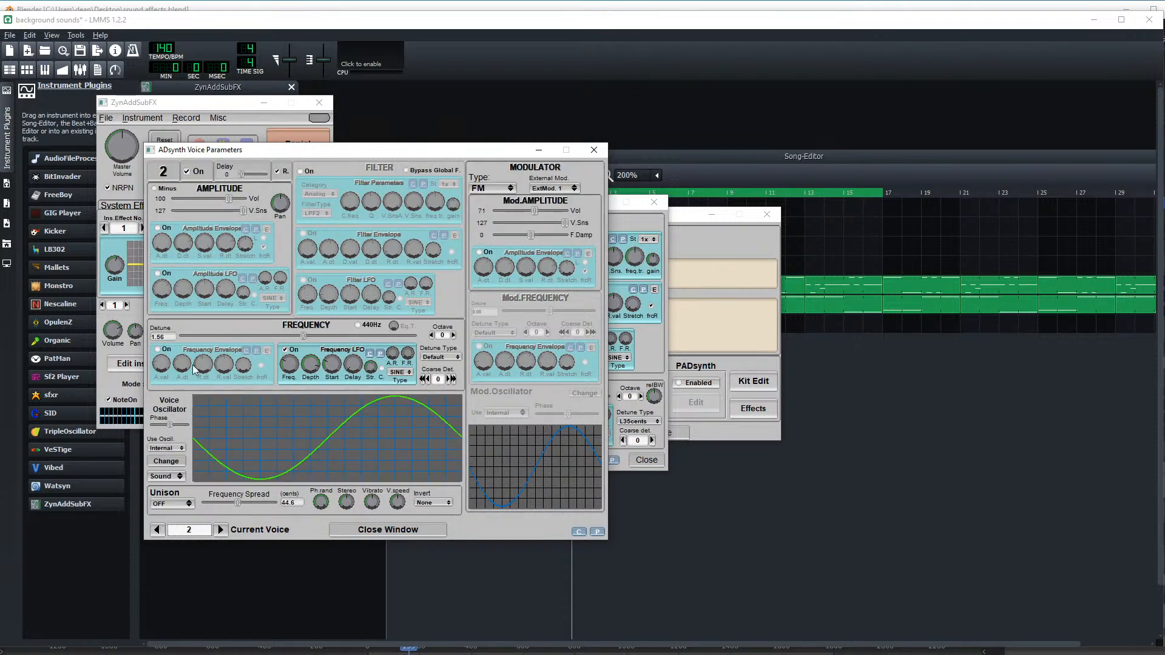
pyautogui.click(157, 531)
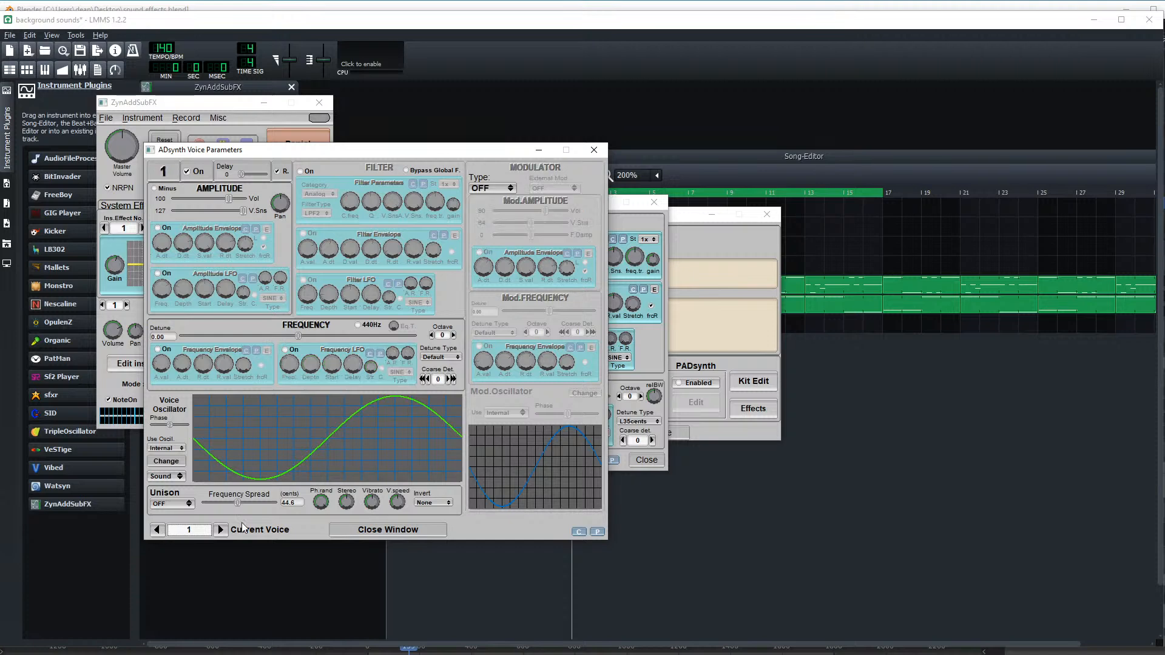
pyautogui.click(604, 149)
pyautogui.click(658, 202)
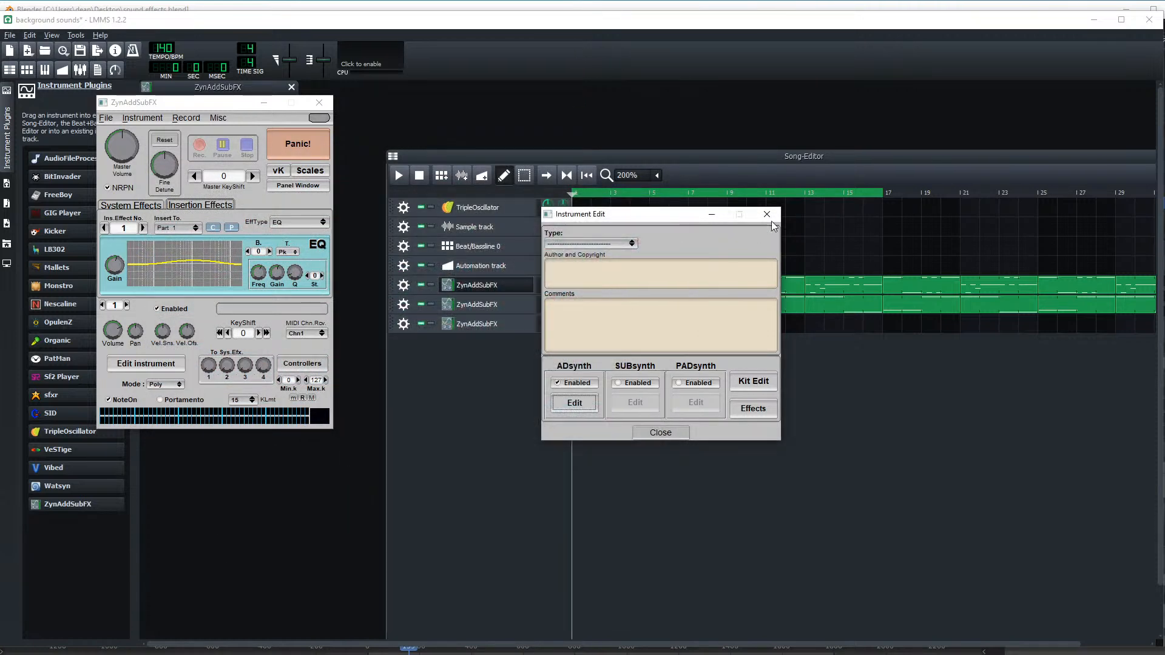
pyautogui.click(767, 214)
pyautogui.click(319, 103)
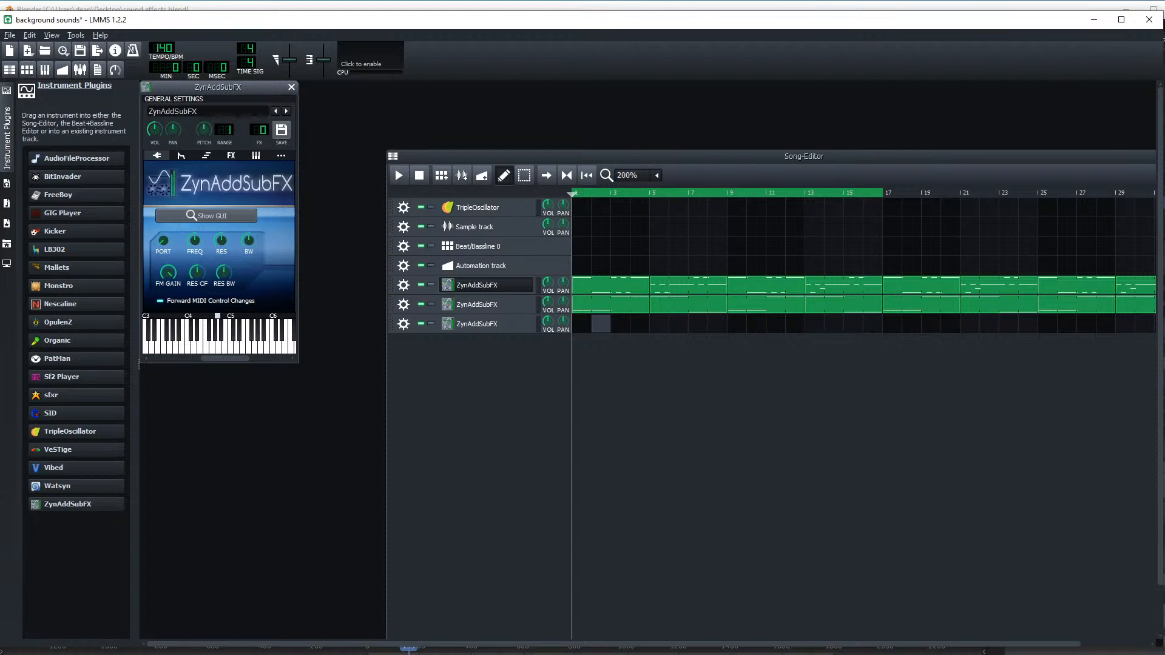
# - Switch to the sound effects.blend file in Blender and examine the speaker layout in the 3D viewport
pyautogui.hotkey('alt', 'Tab')
pyautogui.moveTo(408, 401); pyautogui.dragTo(345, 413, button='middle')
pyautogui.scroll(6, 352, 417)
pyautogui.scroll(-10, 354, 421)
pyautogui.keyDown('shift'); pyautogui.moveTo(350, 368); pyautogui.dragTo(417, 460, button='middle'); pyautogui.keyUp('shift')
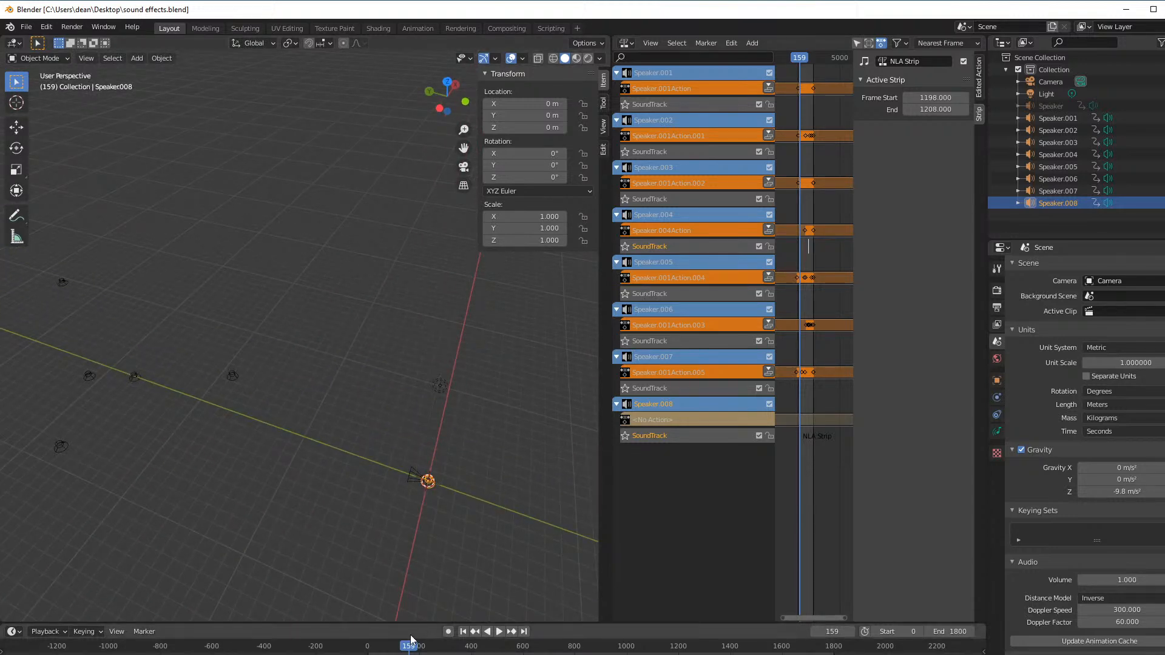
# - Change the Nonlinear Animation area to the Graph Editor and collapse its channel list and sidebar
pyautogui.click(626, 43)
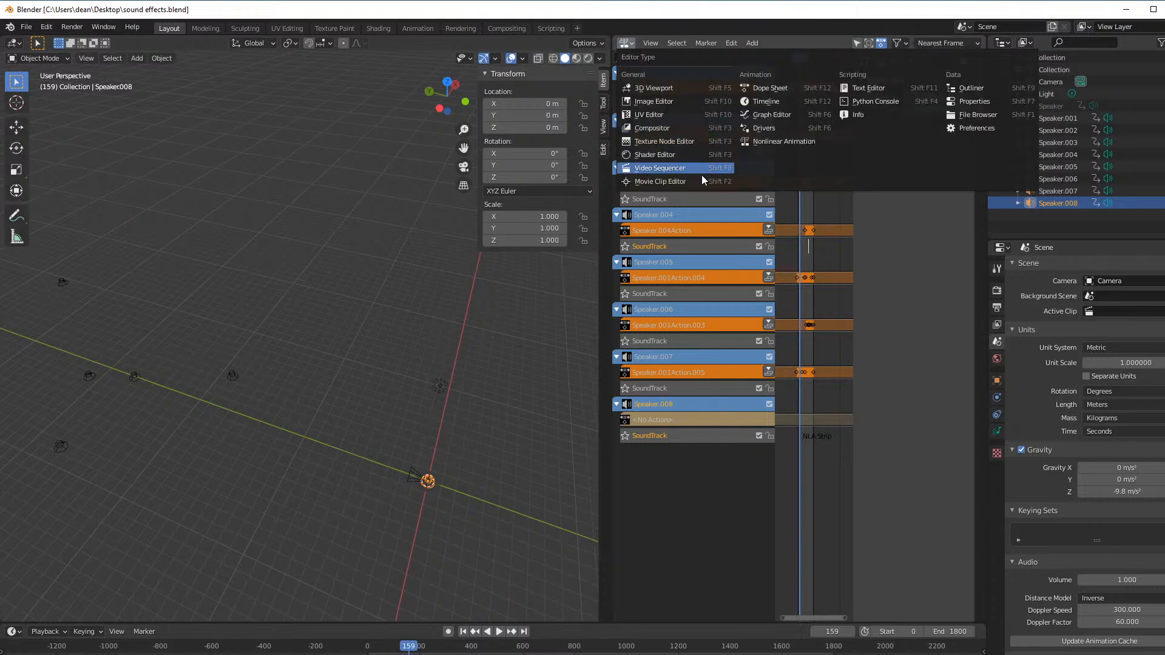
pyautogui.click(774, 116)
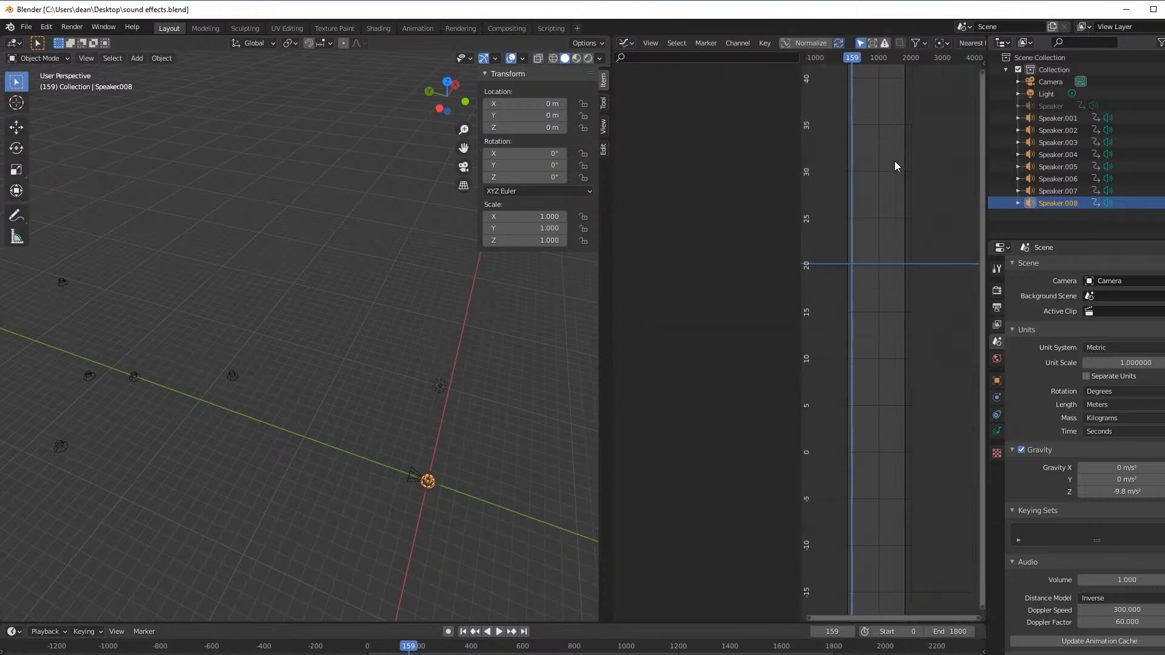
pyautogui.moveTo(800, 105); pyautogui.dragTo(637, 103)
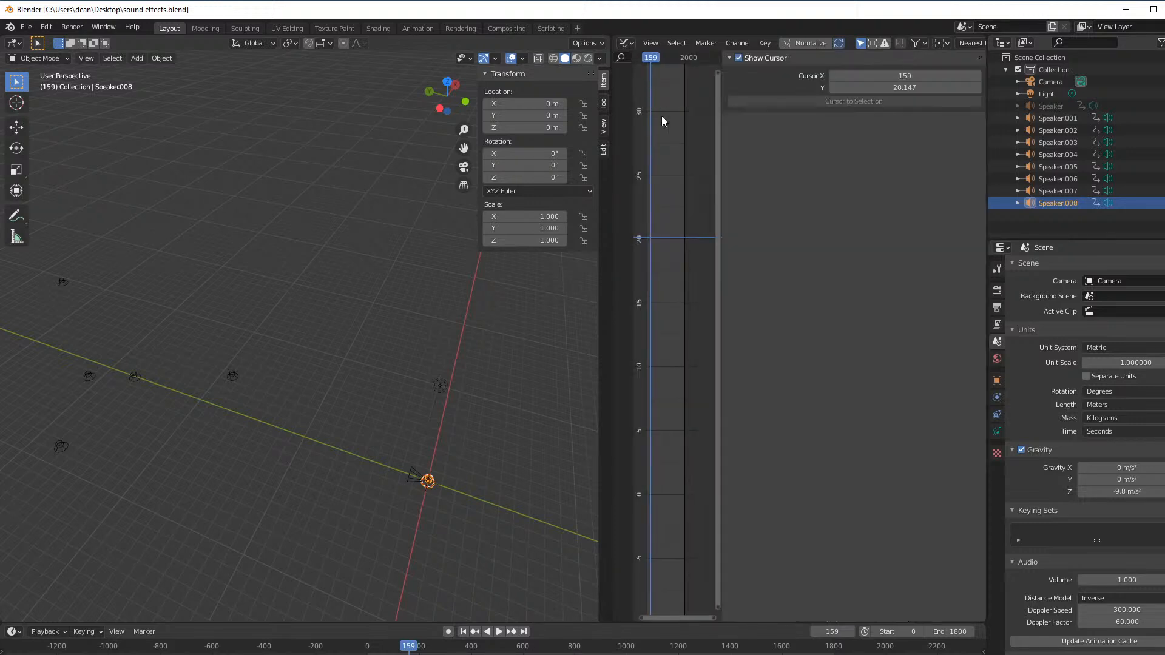
pyautogui.moveTo(721, 120); pyautogui.dragTo(977, 122)
pyautogui.scroll(-6, 835, 100)
pyautogui.scroll(1, 835, 130)
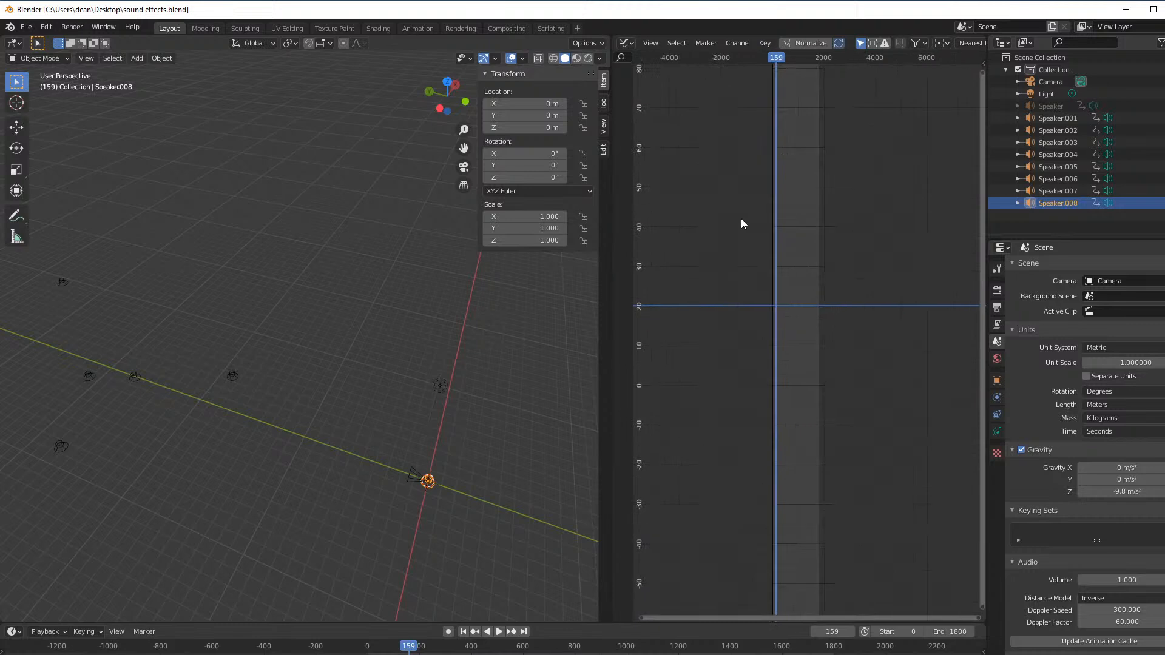
# - Change the Graph Editor area to the Dope Sheet and set its mode to Action Editor
pyautogui.click(627, 43)
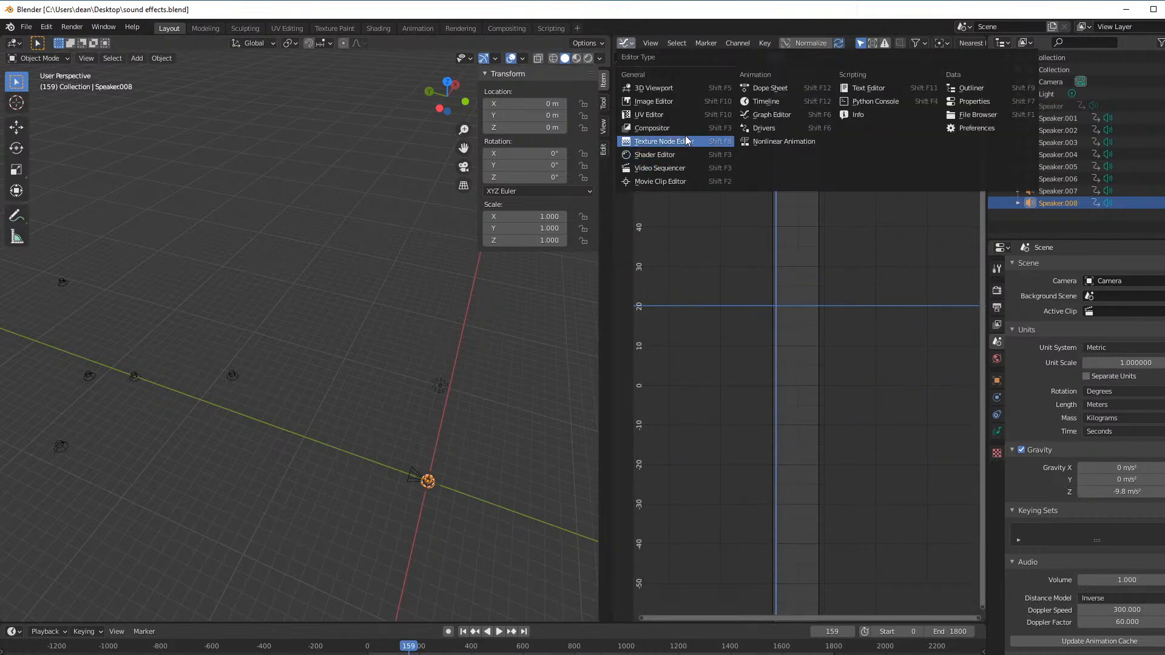
pyautogui.click(770, 88)
pyautogui.click(647, 43)
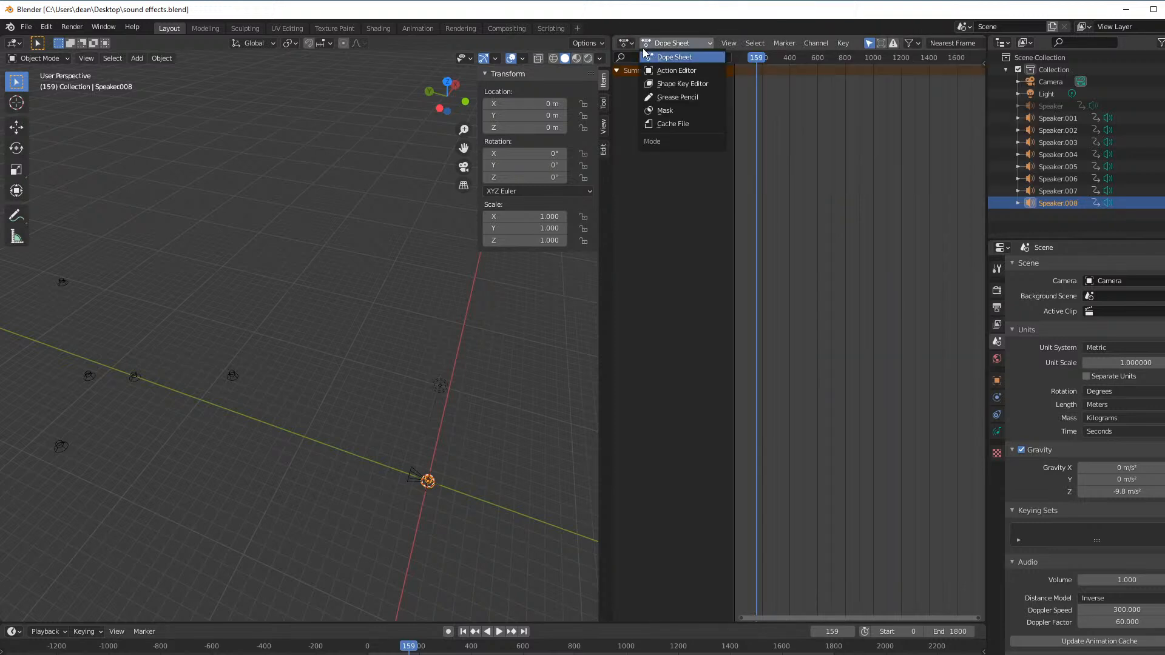
pyautogui.click(672, 70)
pyautogui.click(682, 44)
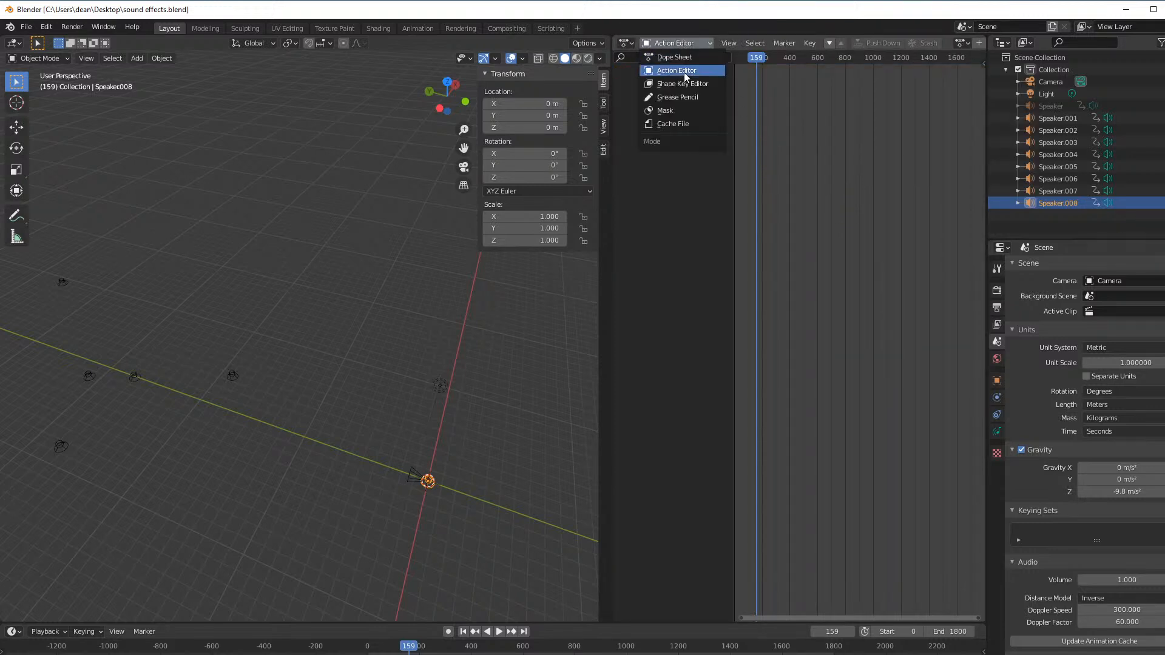
# - Return the area to the Nonlinear Animation editor, frame all speaker strips and hide the sidebar
pyautogui.click(623, 42)
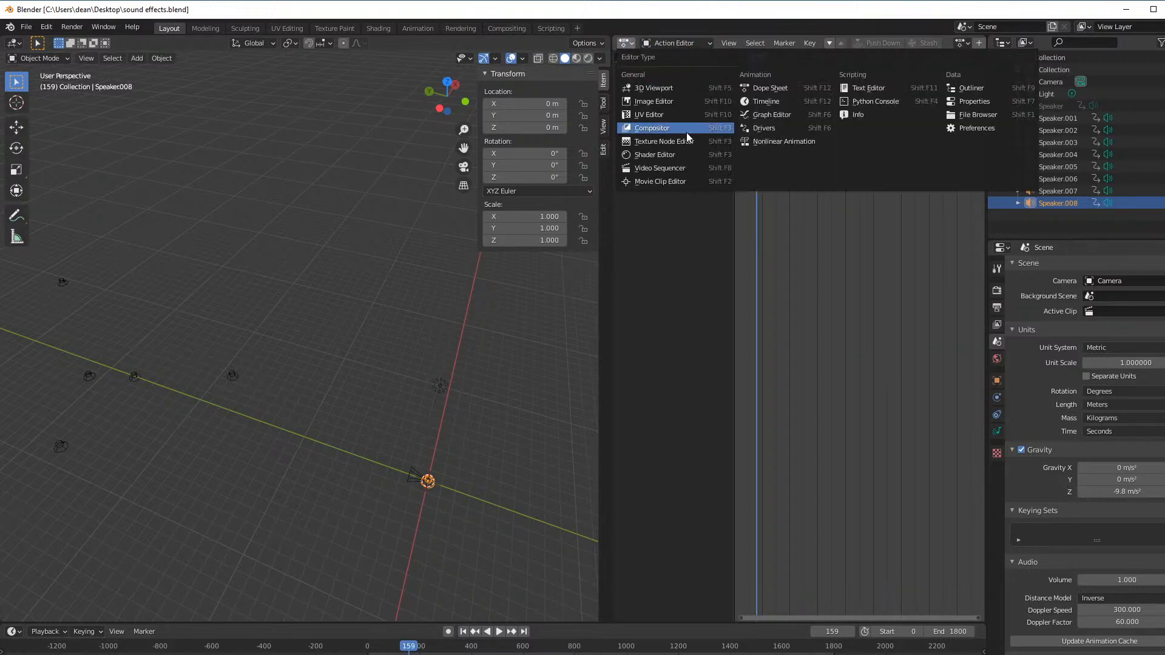
pyautogui.click(799, 117)
pyautogui.click(627, 43)
pyautogui.click(772, 135)
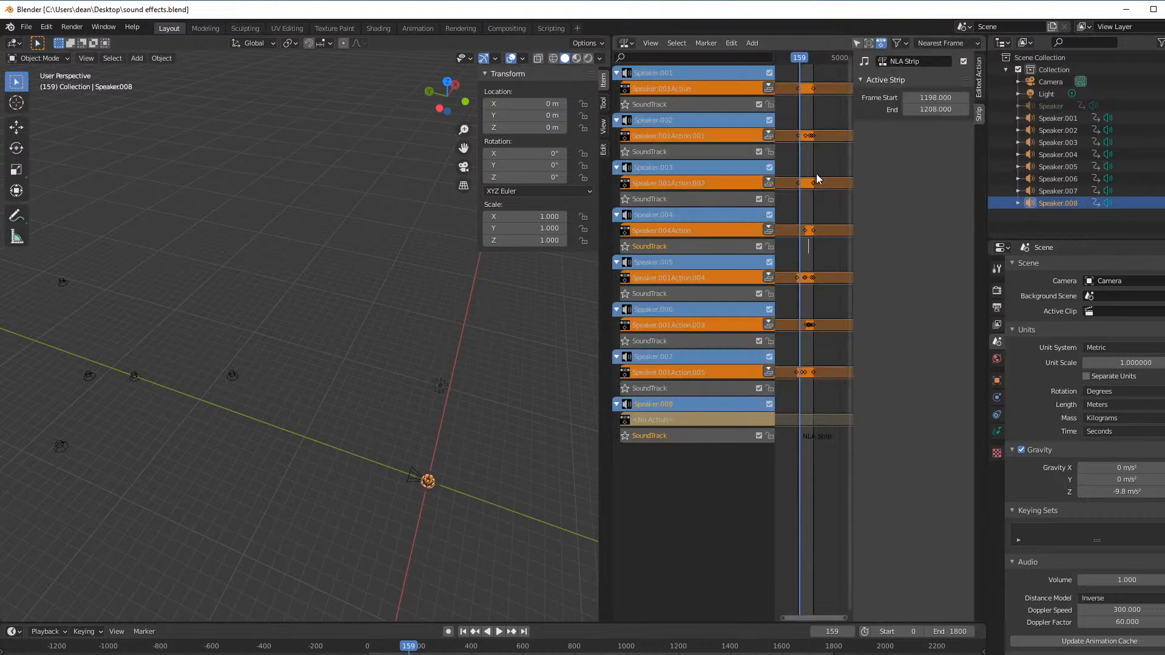
pyautogui.press('Home')
pyautogui.moveTo(854, 185); pyautogui.dragTo(958, 198)
pyautogui.moveTo(910, 188); pyautogui.dragTo(913, 188, button='middle')
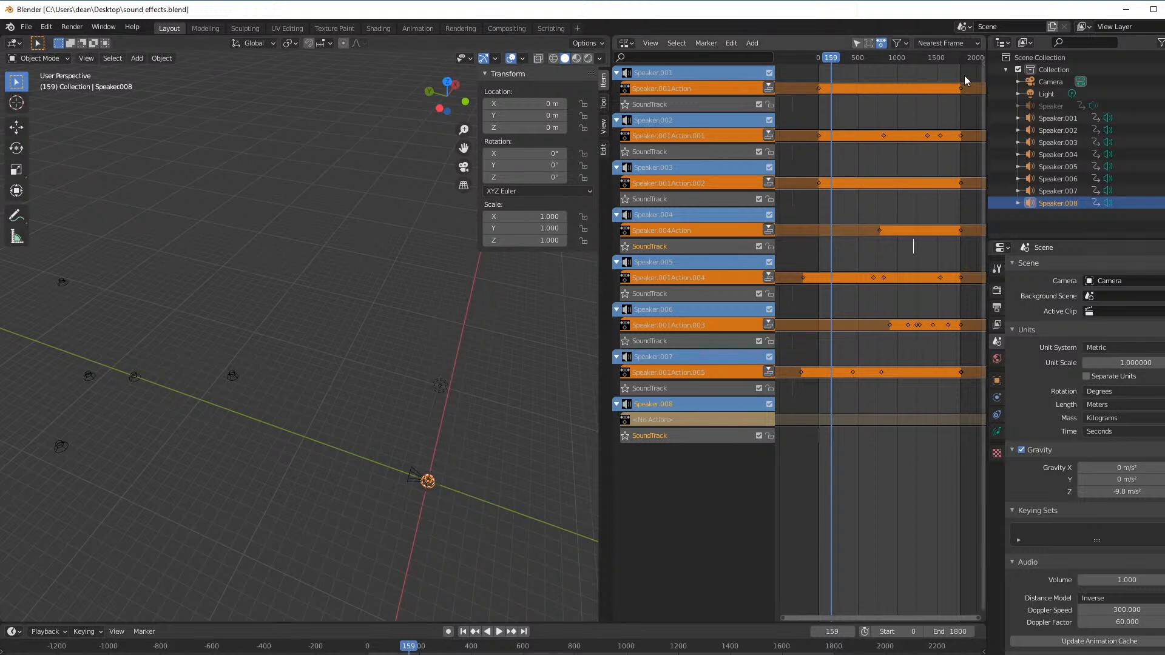
# - Show the Nonlinear Animation sidebar, and compare that editor with the Graph Editor, ending in the Graph Editor
pyautogui.click(981, 63)
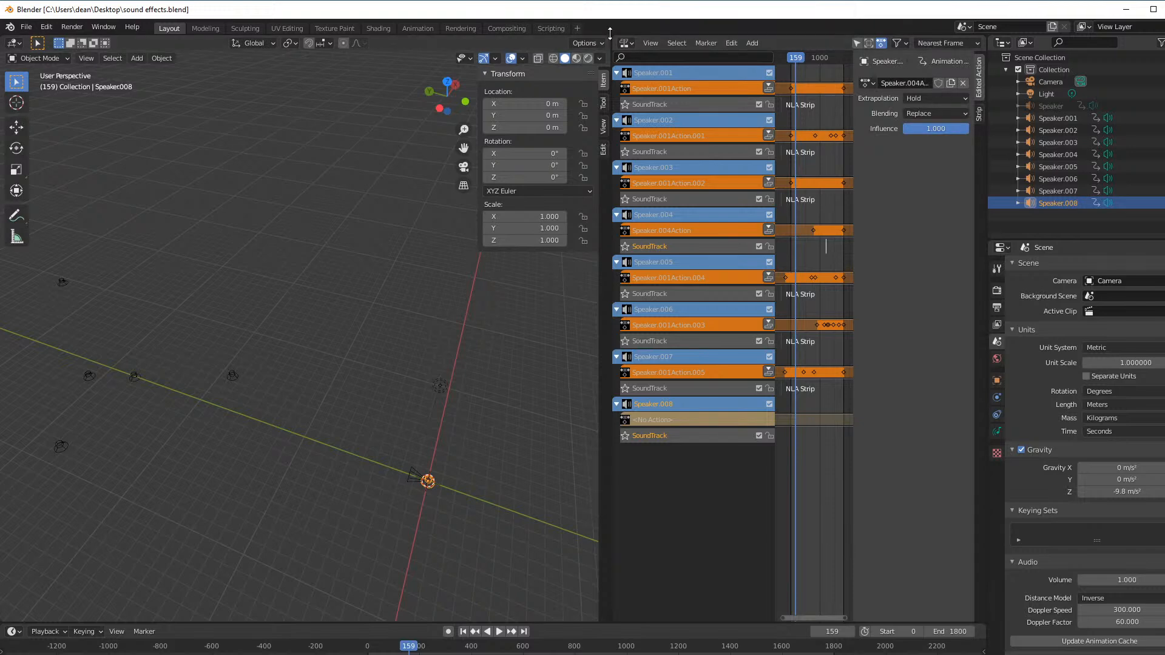
pyautogui.click(625, 43)
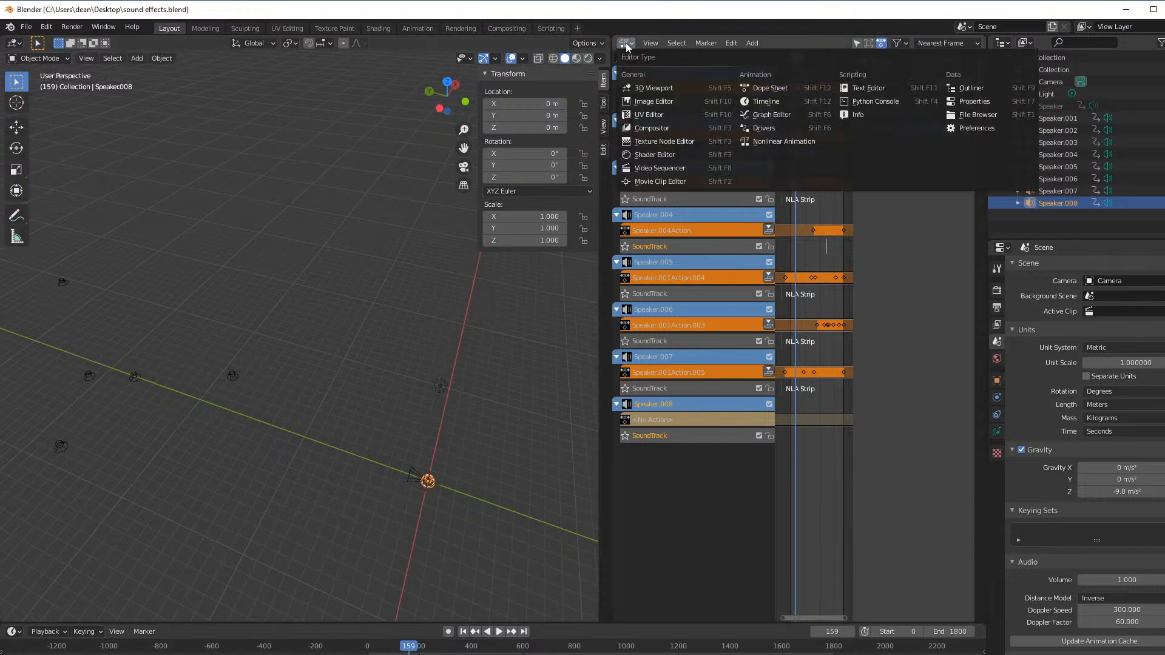
pyautogui.click(807, 116)
pyautogui.scroll(-3, 831, 205)
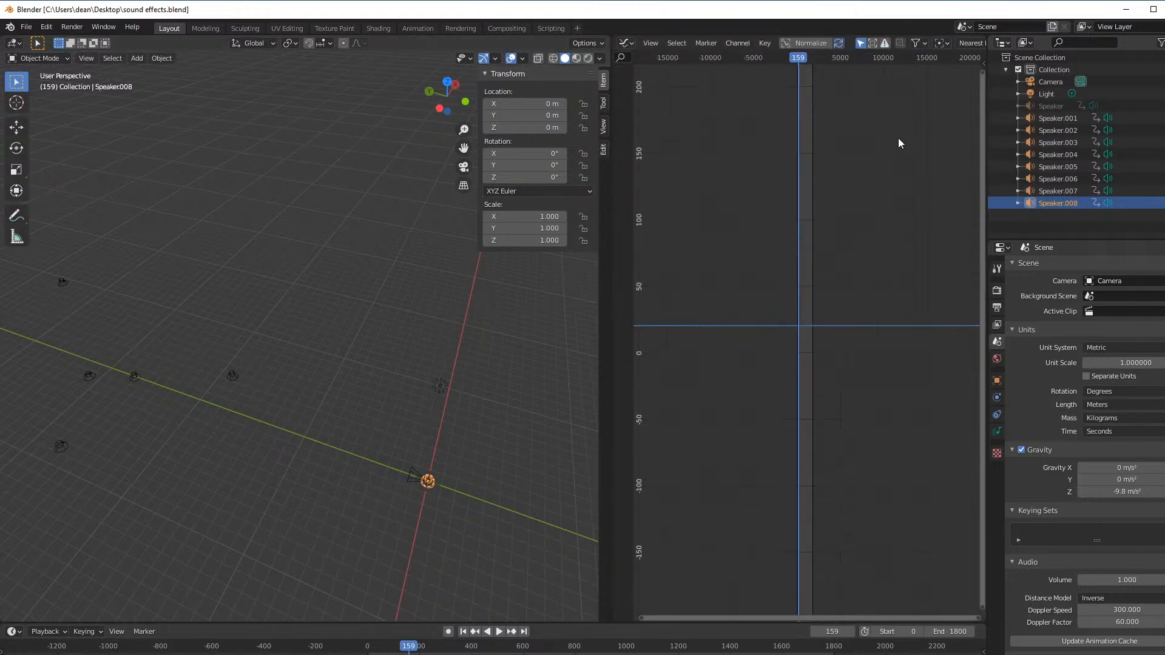
pyautogui.click(622, 43)
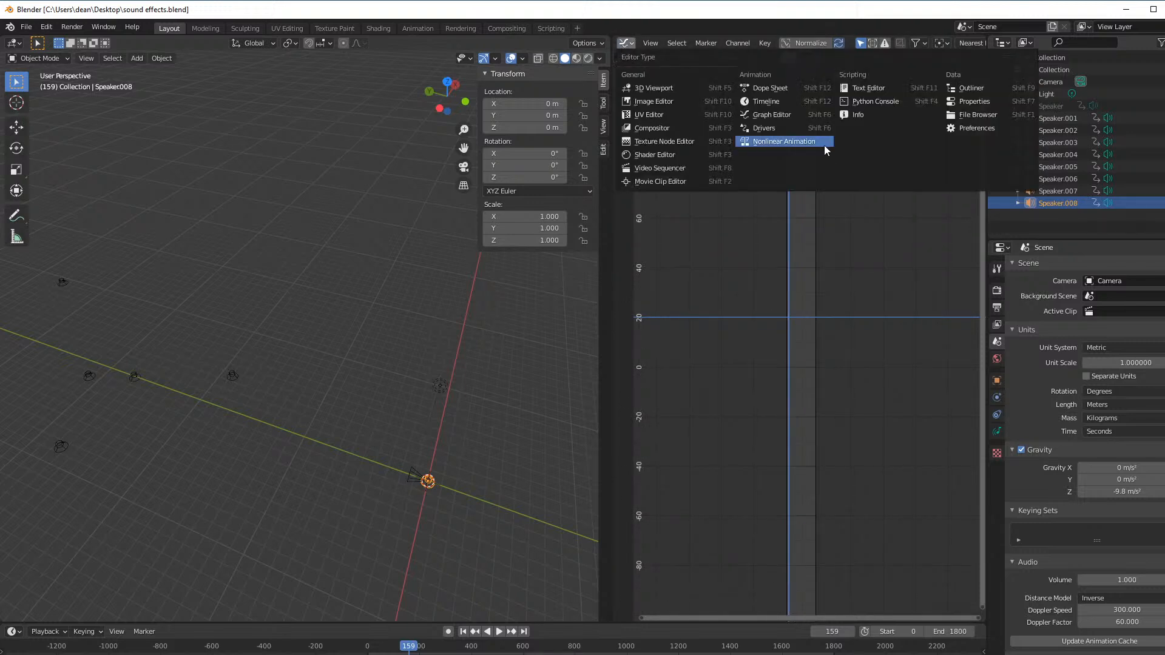
pyautogui.click(822, 142)
pyautogui.click(622, 43)
pyautogui.click(798, 116)
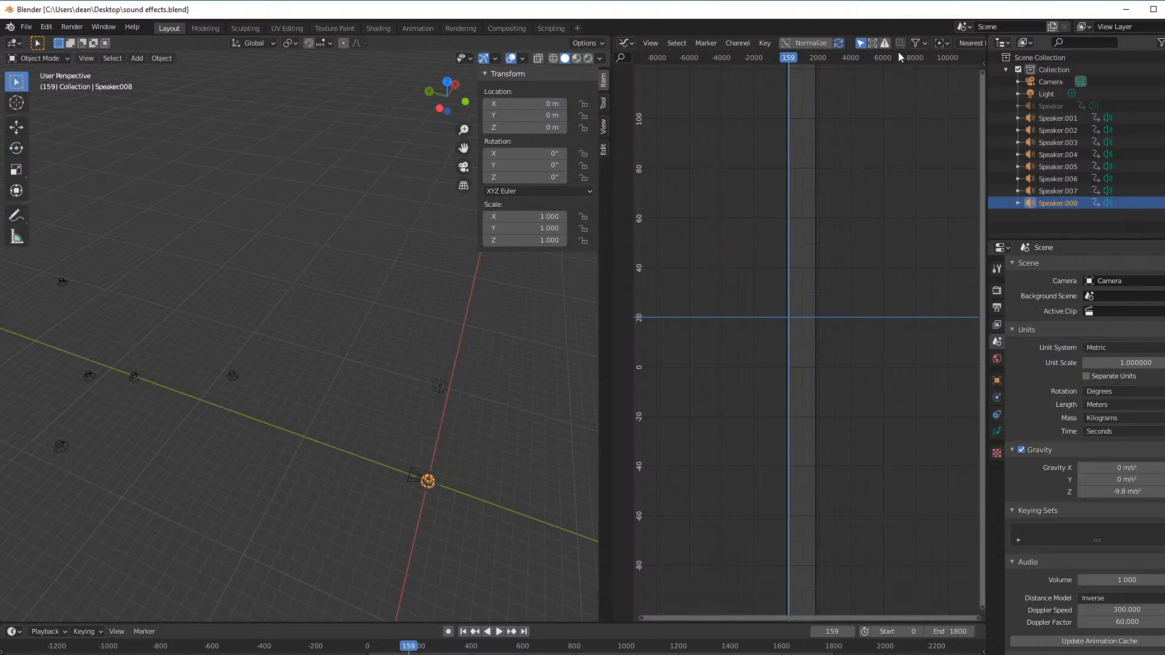
# - Reveal the Graph Editor's sidebar, shrink it to a narrow strip and check the editor's view options
pyautogui.click(982, 63)
pyautogui.scroll(-2, 699, 119)
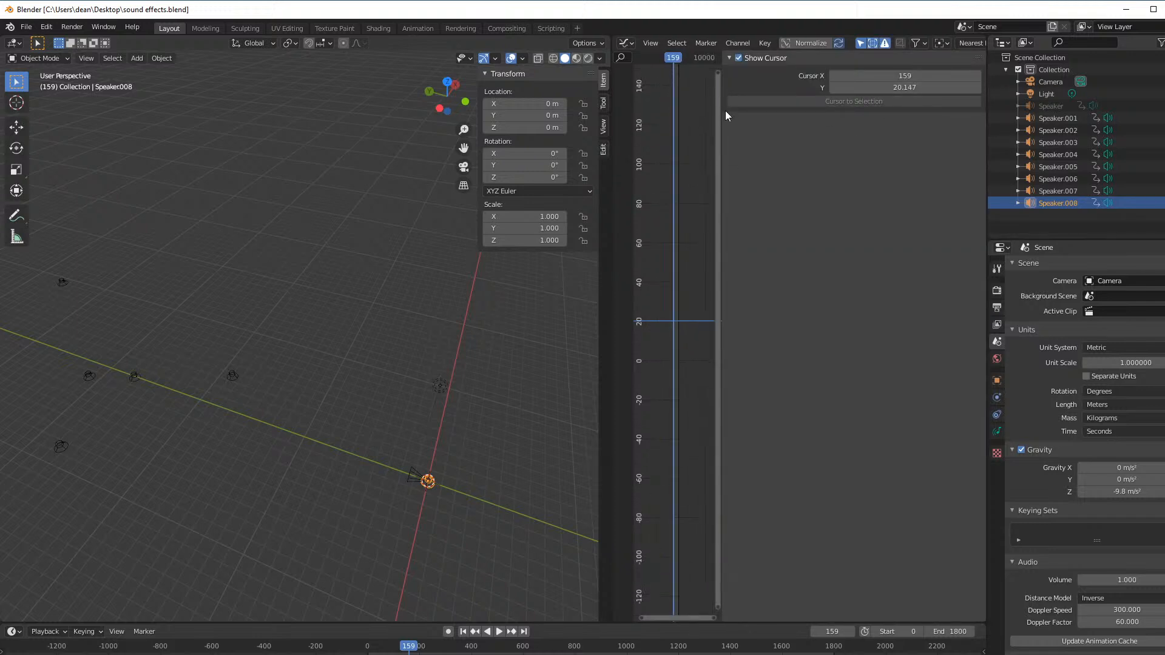
pyautogui.moveTo(724, 112); pyautogui.dragTo(962, 113)
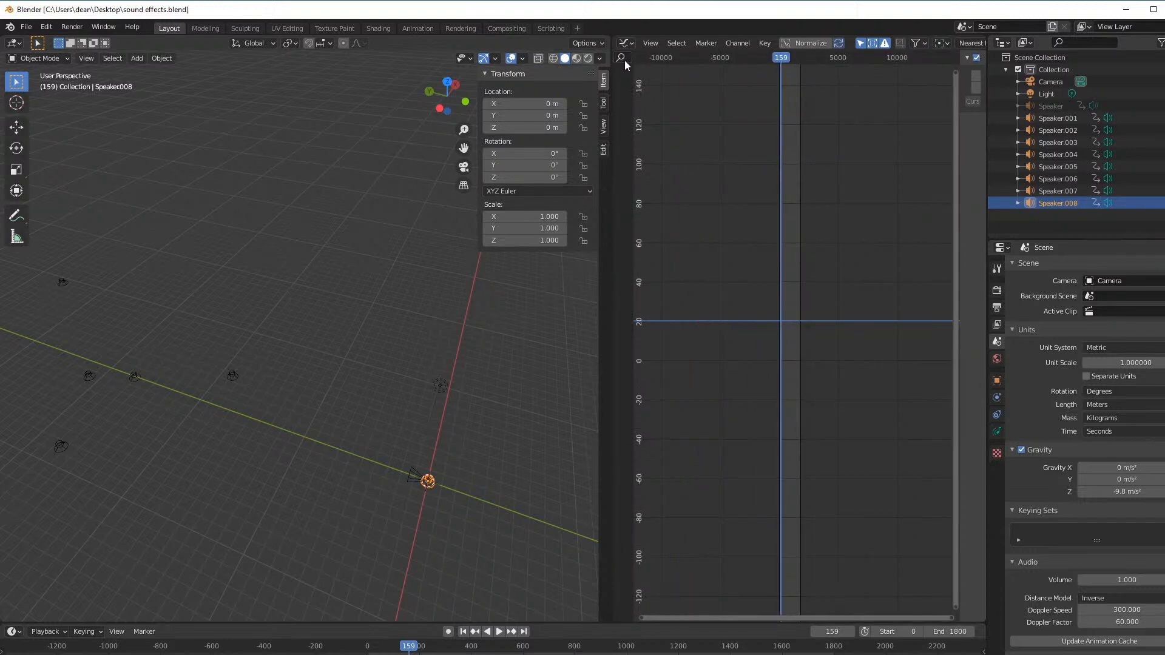
pyautogui.click(651, 44)
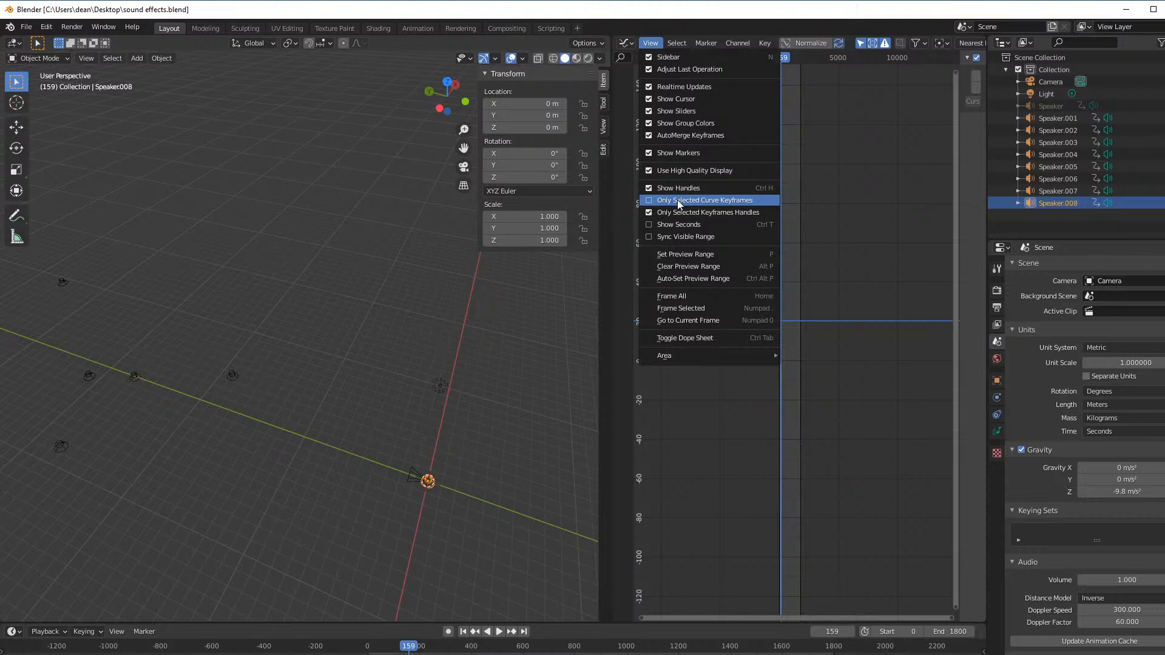
# - Select Speaker.007 in the 3D viewport and check the Graph Editor for its animation curves
pyautogui.click(233, 376)
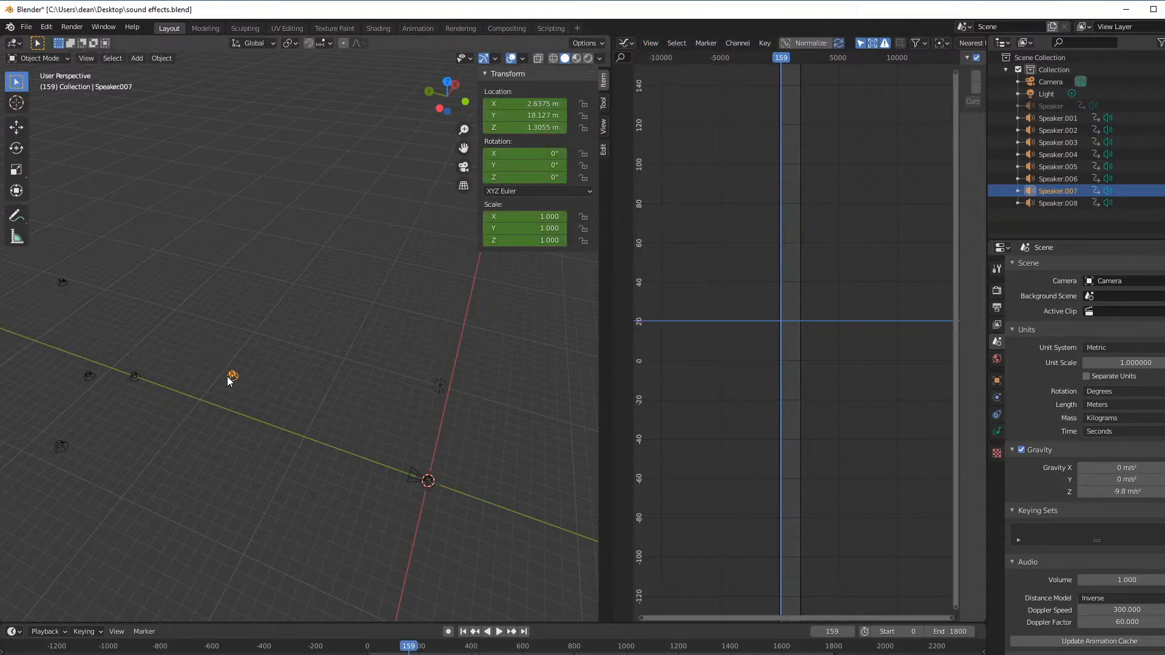
pyautogui.scroll(-2, 731, 231)
pyautogui.scroll(-4, 228, 387)
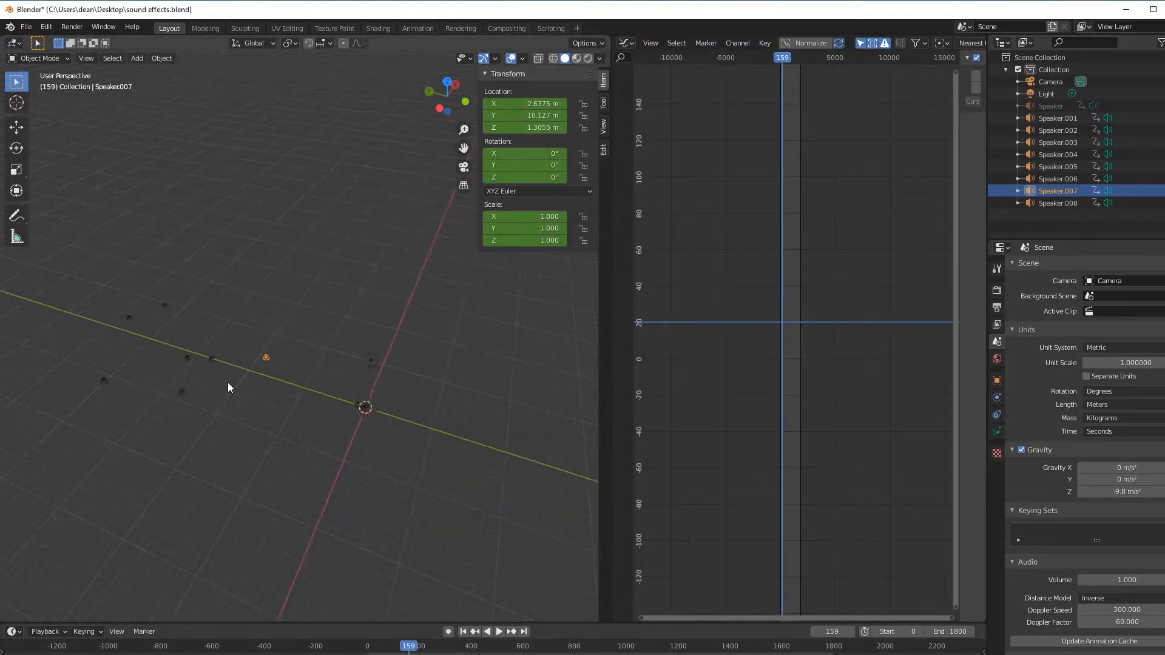
pyautogui.scroll(5, 253, 393)
# - Select Speaker.006 in the 3D viewport, check for its curves and hide the Graph Editor's sidebar
pyautogui.click(45, 399)
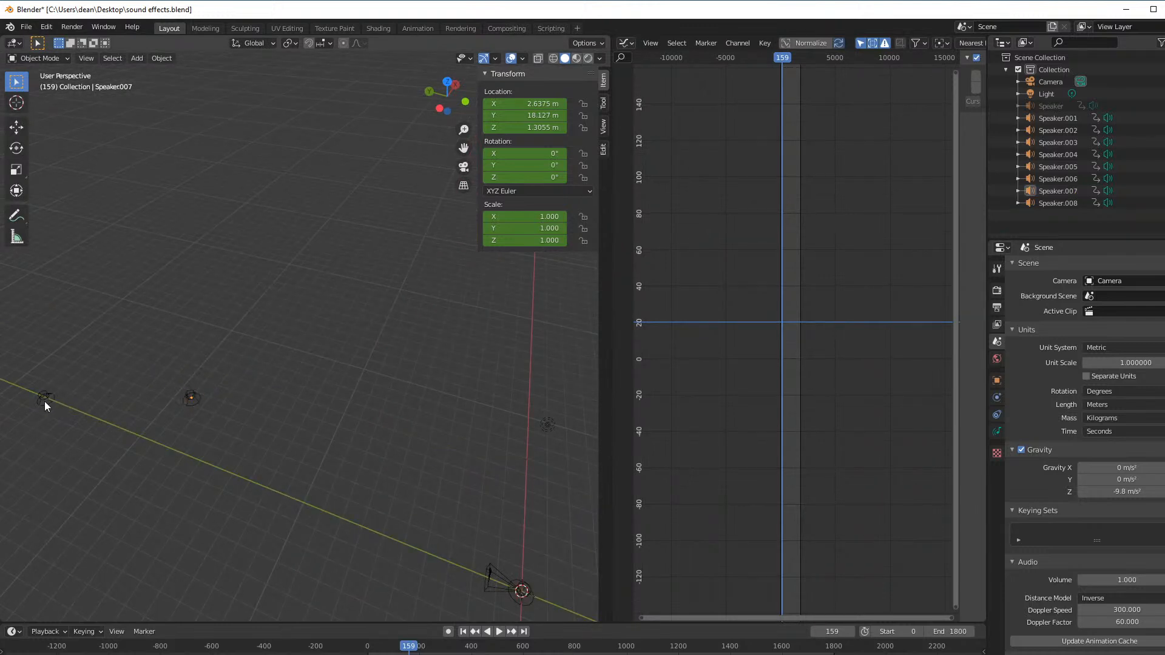
pyautogui.scroll(-3, 807, 247)
pyautogui.scroll(-2, 920, 127)
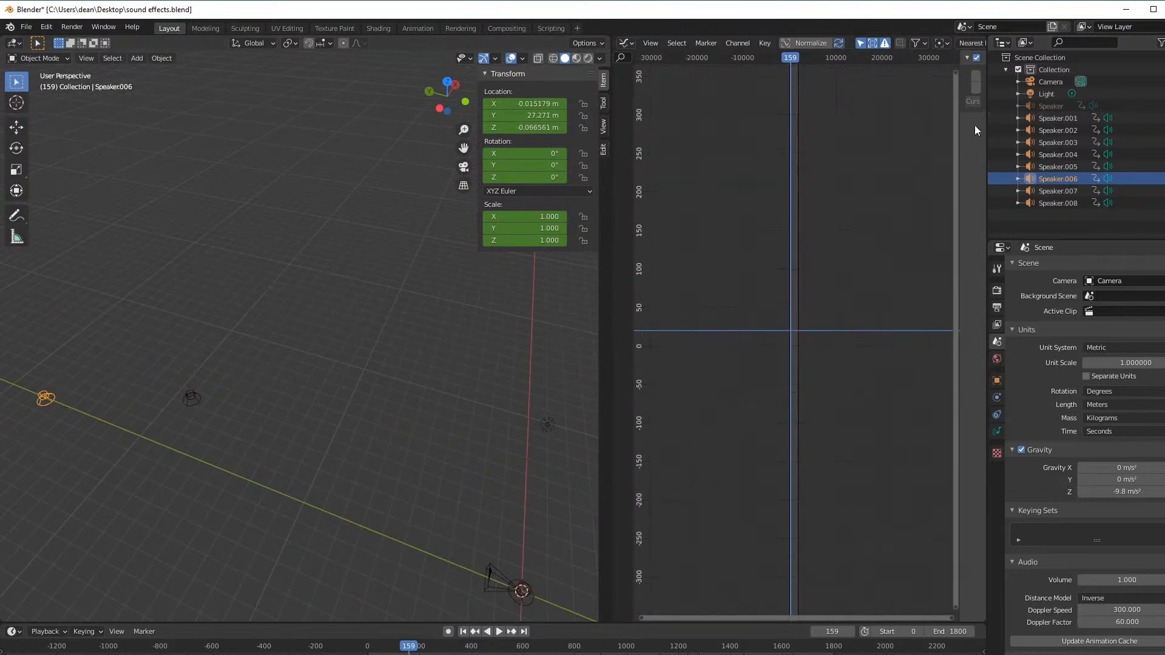
pyautogui.press('n')
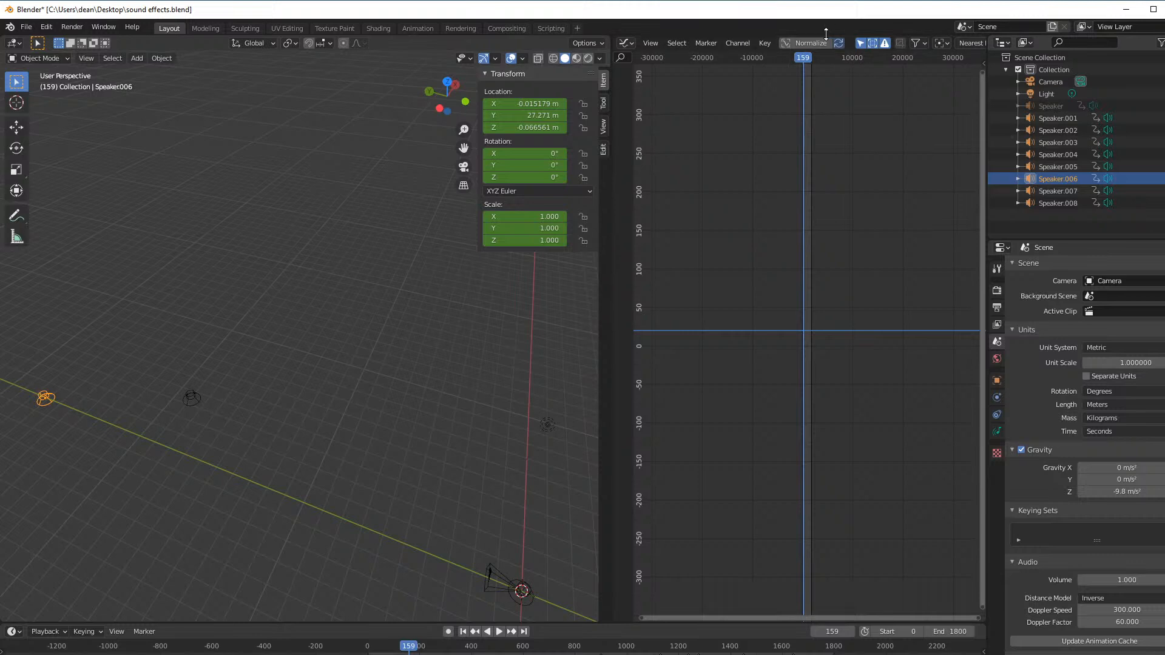
# - Change the area to the Action Editor and expand the Object Transforms channels of Speaker.006 to show its keyframes
pyautogui.click(625, 43)
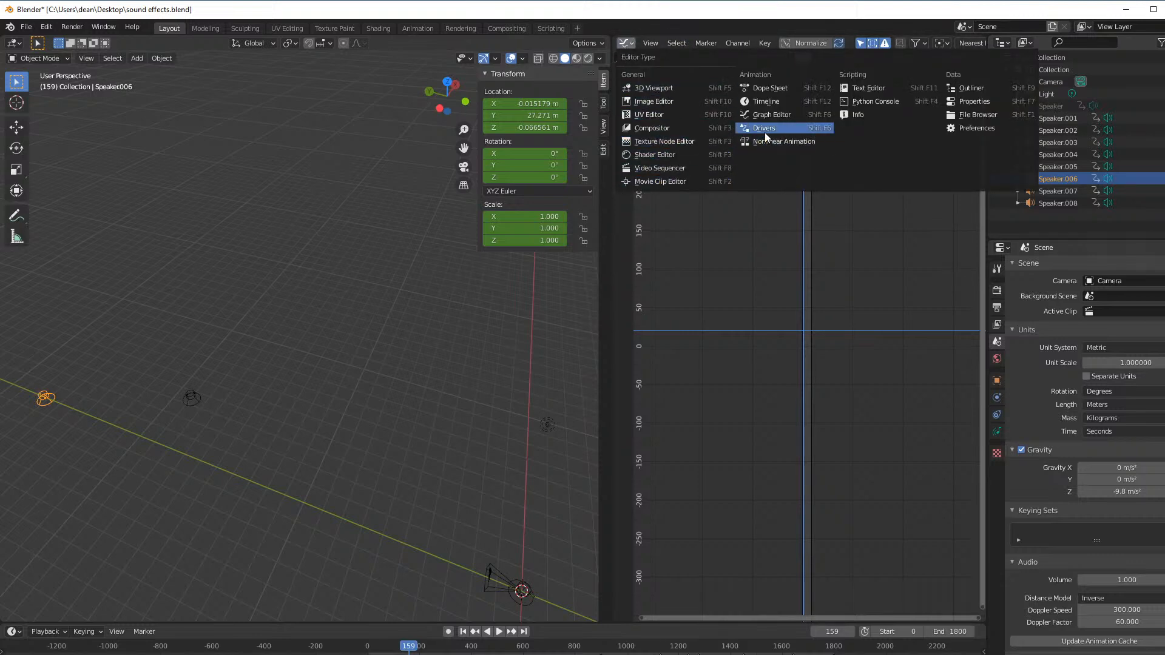
pyautogui.click(789, 89)
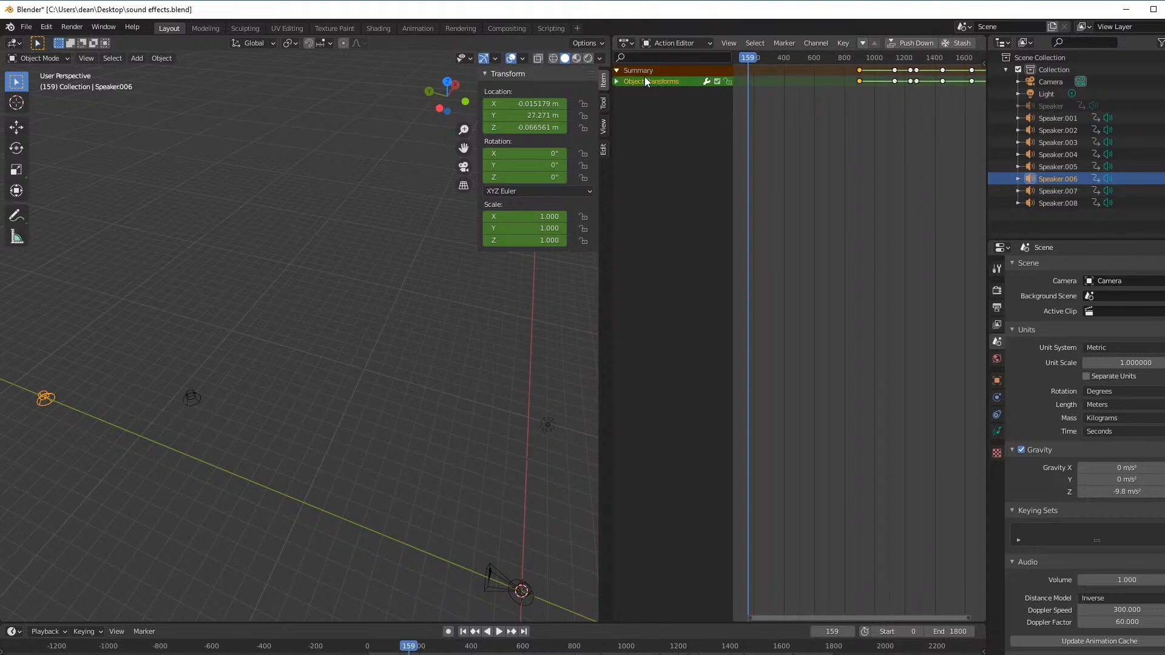
pyautogui.click(618, 81)
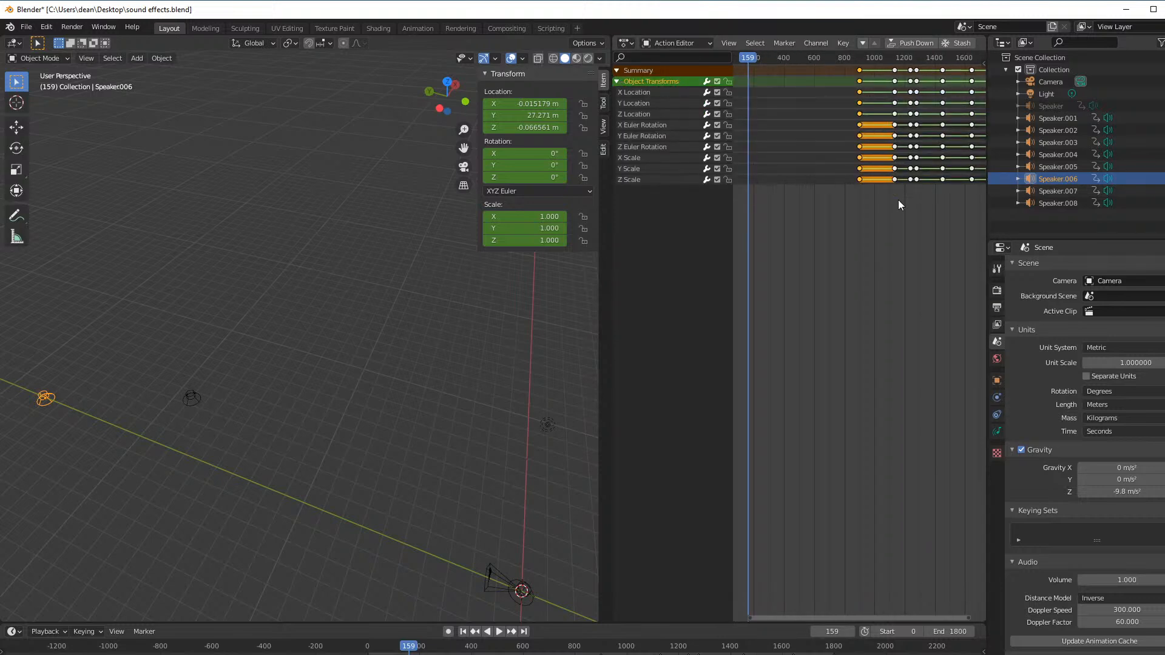
pyautogui.moveTo(886, 274); pyautogui.dragTo(821, 281, button='middle')
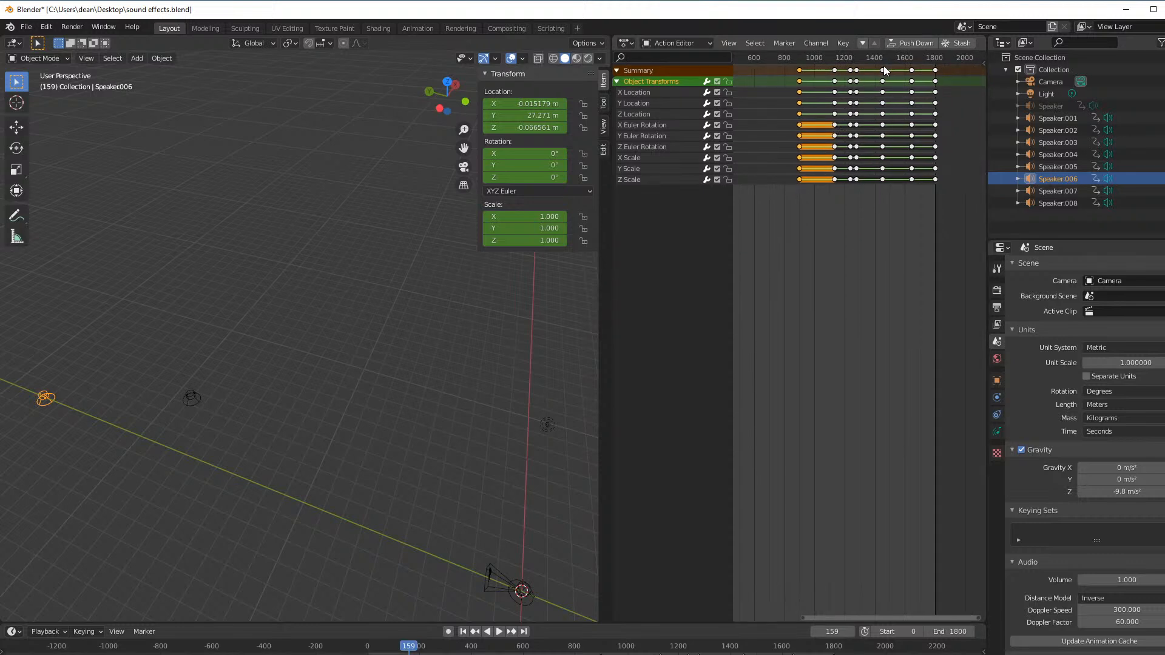
# - Change the Action Editor area back to the Graph Editor and widen that area
pyautogui.click(983, 64)
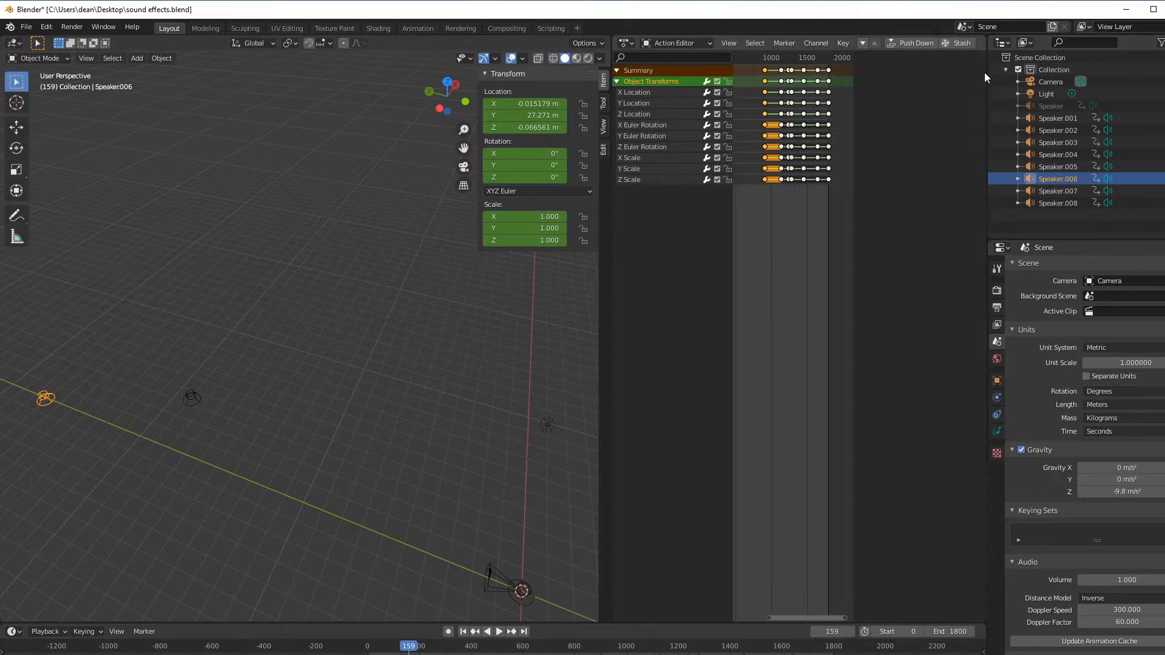
pyautogui.moveTo(850, 118); pyautogui.dragTo(918, 142)
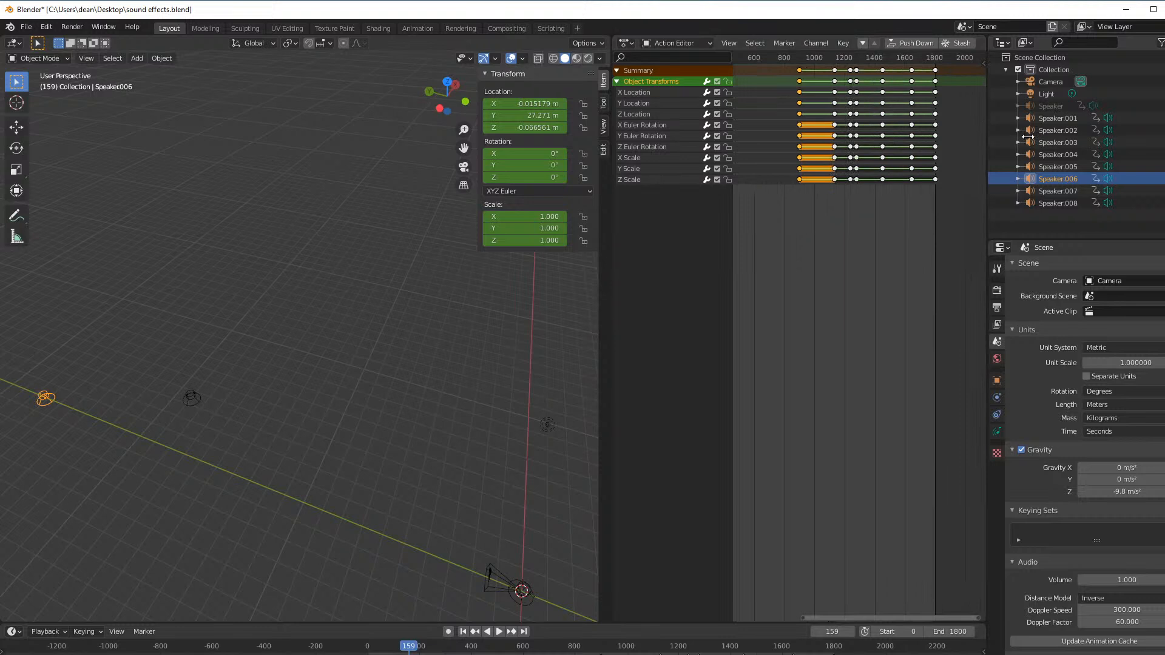
pyautogui.click(655, 44)
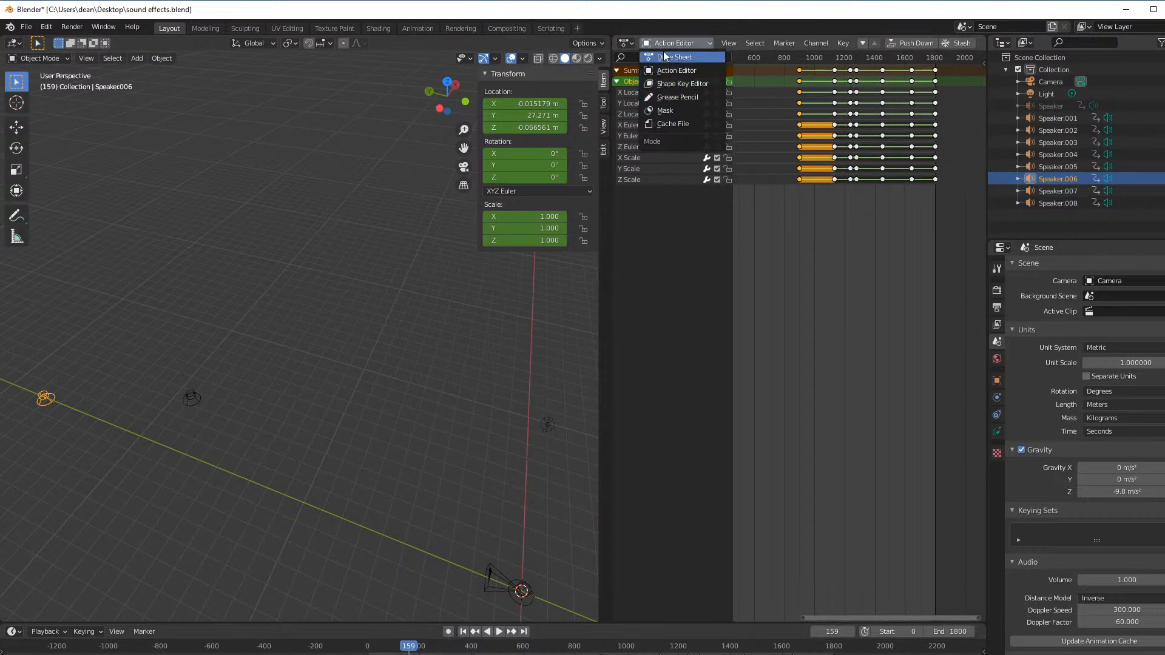
pyautogui.click(624, 44)
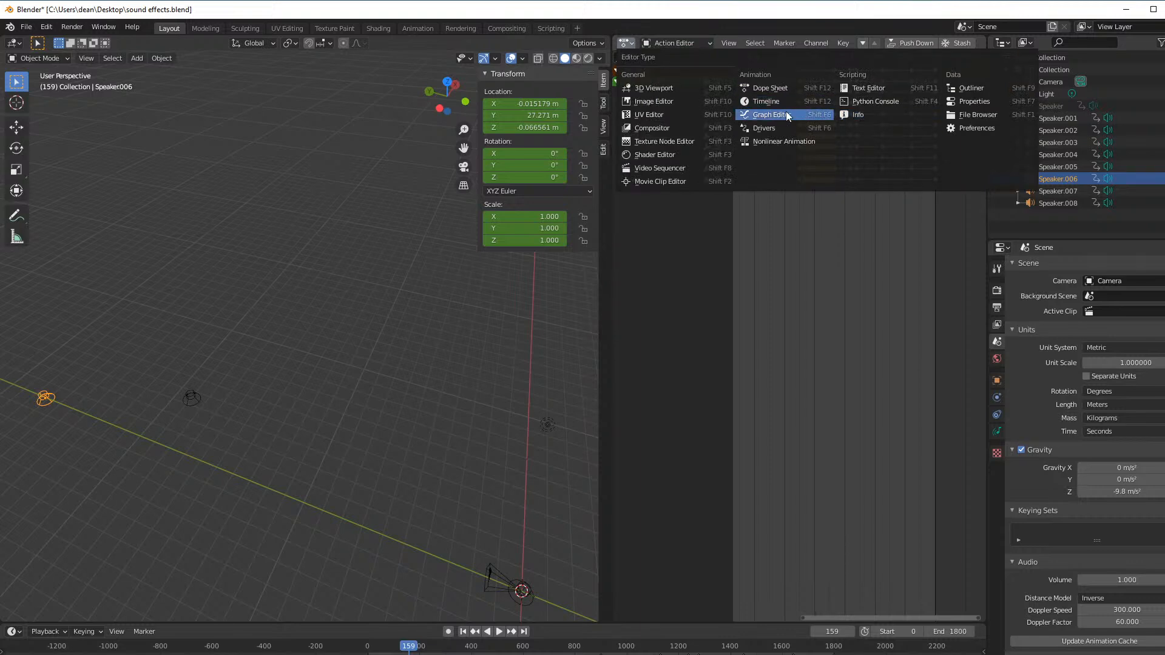
pyautogui.click(769, 114)
pyautogui.moveTo(987, 55); pyautogui.dragTo(1106, 55)
pyautogui.click(1048, 44)
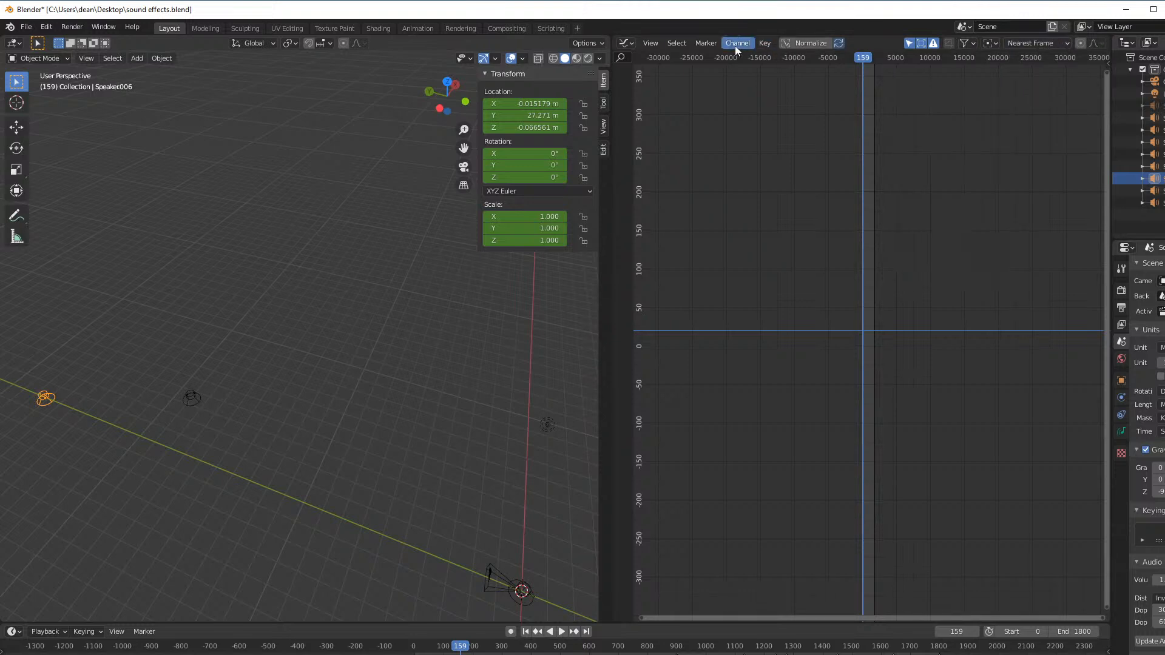
# - Reveal the Graph Editor's sidebar to check its cursor settings, collapse it and examine the graph for Speaker.006's curves
pyautogui.click(714, 46)
pyautogui.moveTo(657, 42)
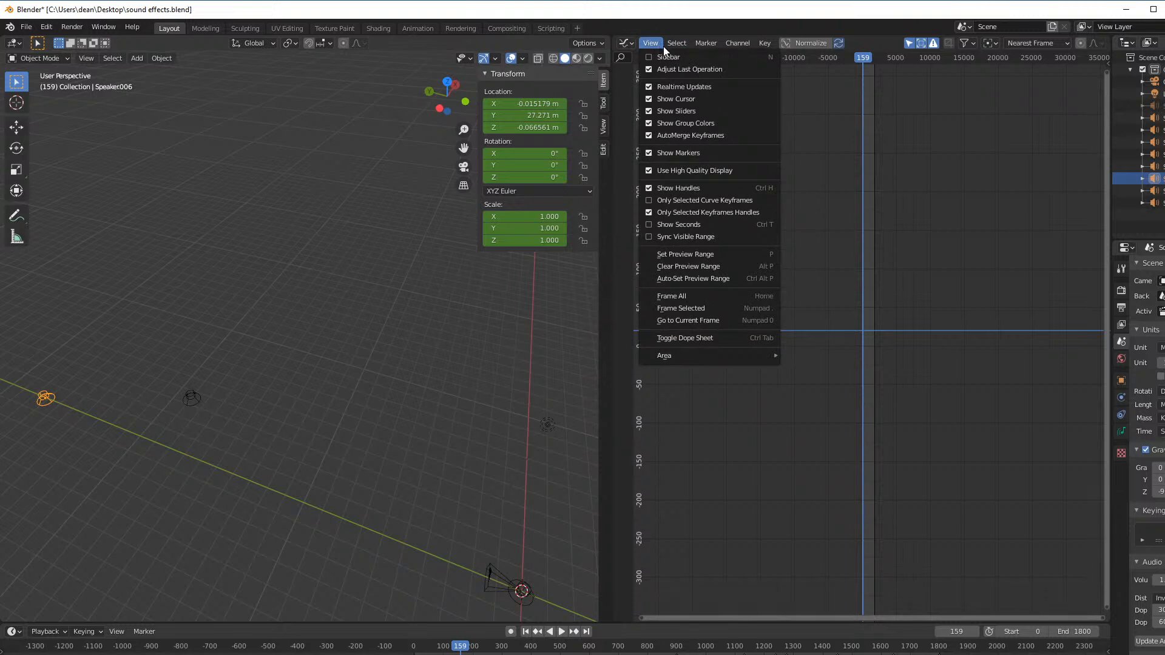
pyautogui.click(650, 45)
pyautogui.click(650, 44)
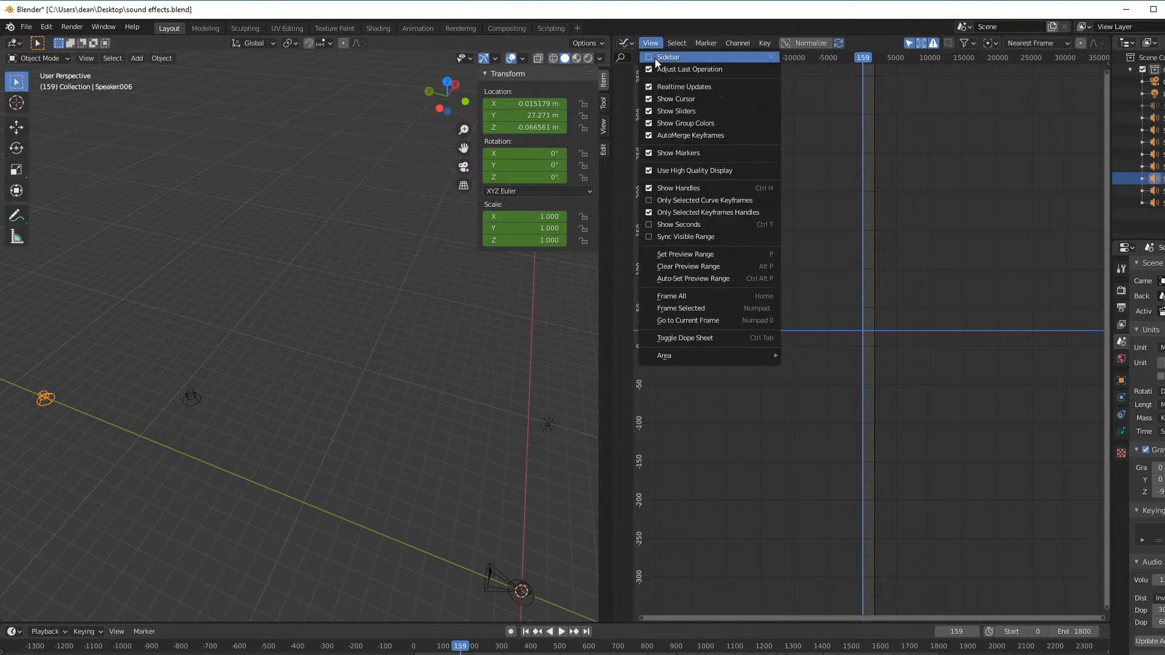
pyautogui.click(655, 59)
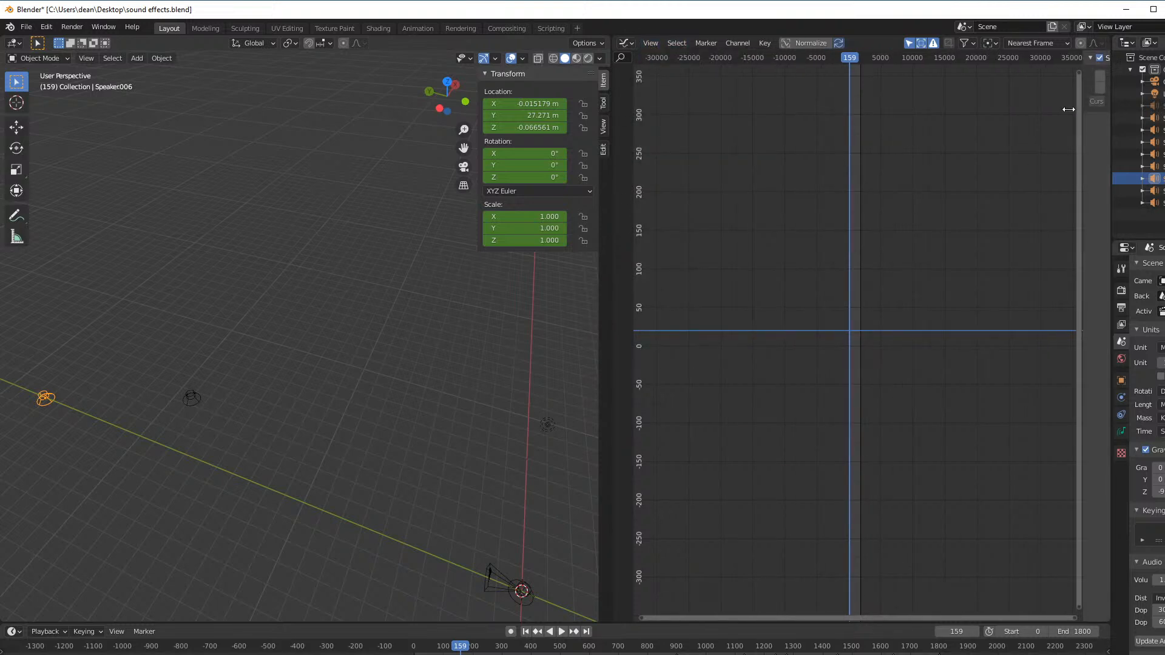
pyautogui.moveTo(1085, 114); pyautogui.dragTo(915, 113)
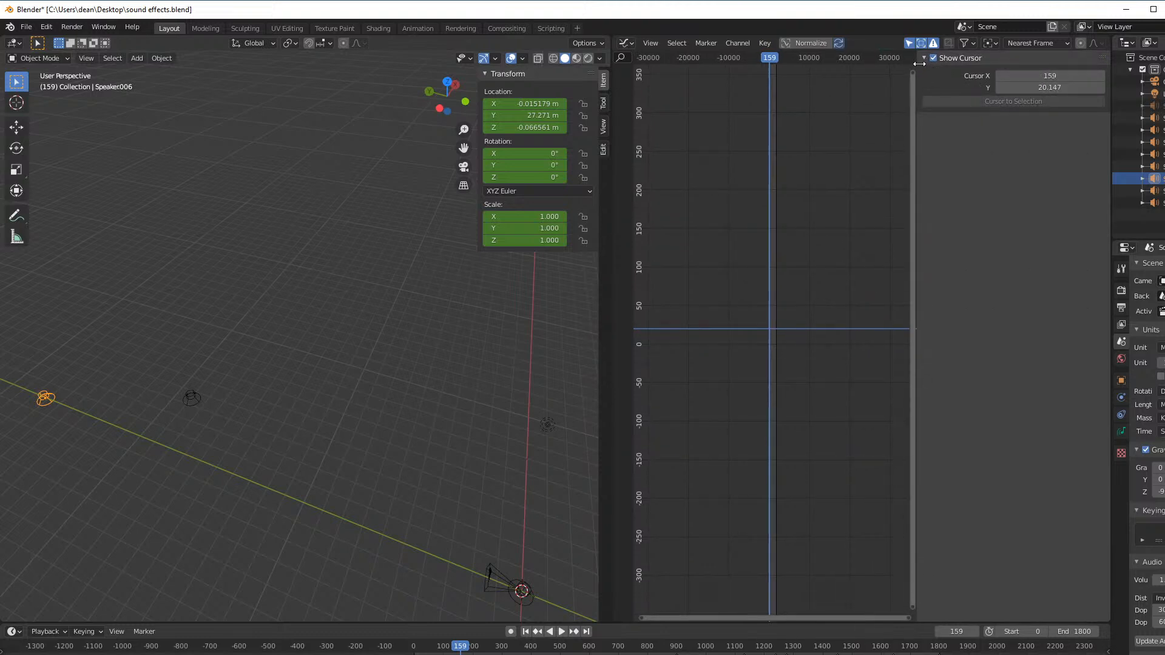
pyautogui.moveTo(916, 71); pyautogui.dragTo(1100, 93)
pyautogui.scroll(6, 880, 291)
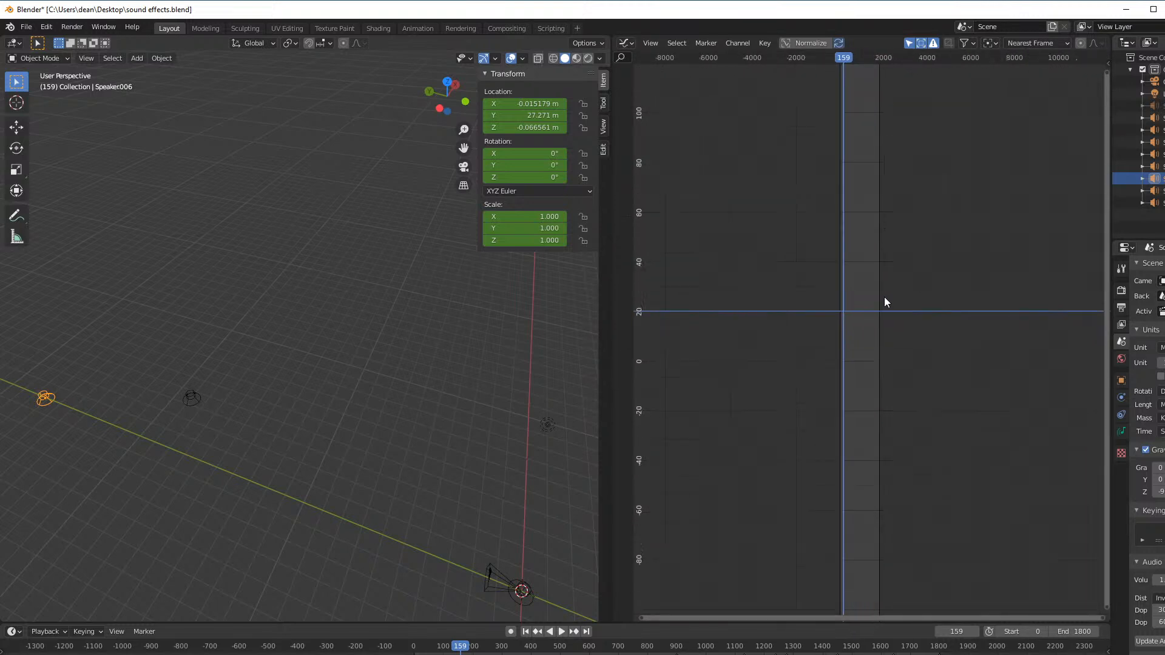
pyautogui.keyDown('ctrl'); pyautogui.scroll(-4, 925, 283); pyautogui.keyUp('ctrl')
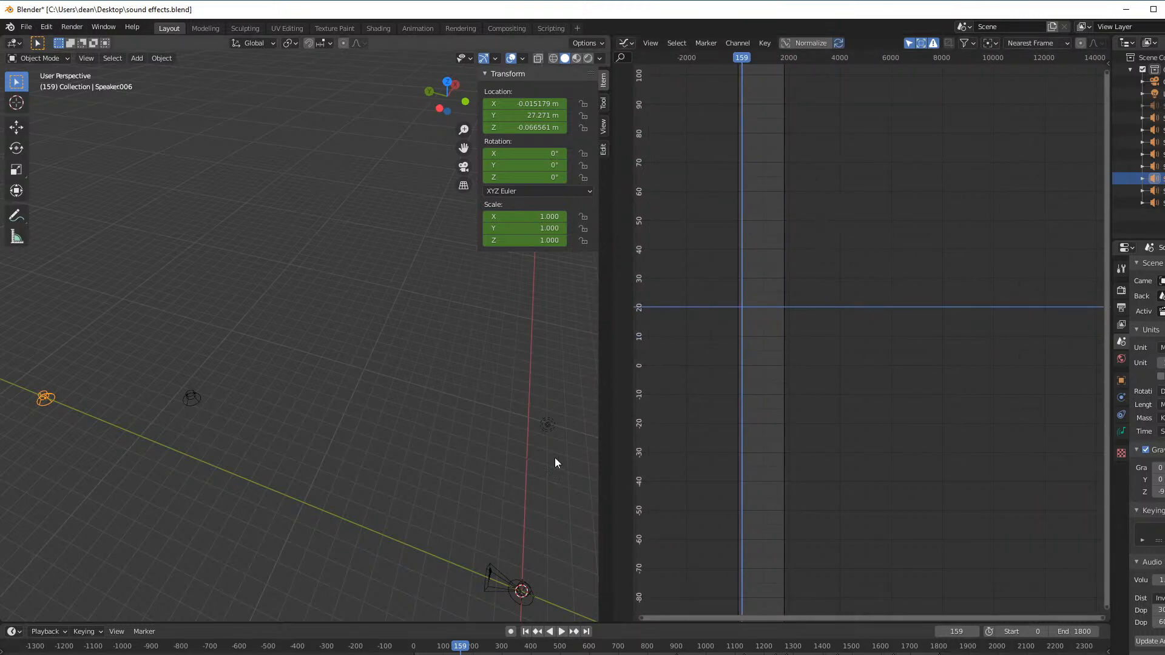
# - View the speakers from another side and widen the 3D viewport by narrowing the Graph Editor
pyautogui.moveTo(465, 428); pyautogui.dragTo(253, 382, button='middle')
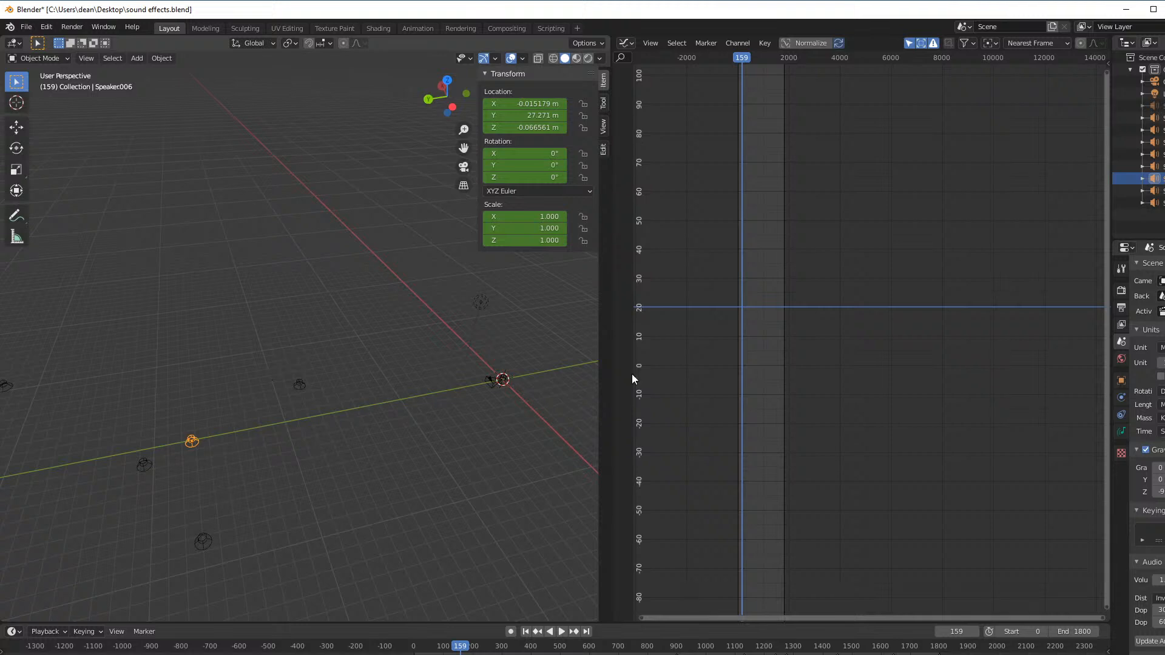
pyautogui.click(624, 44)
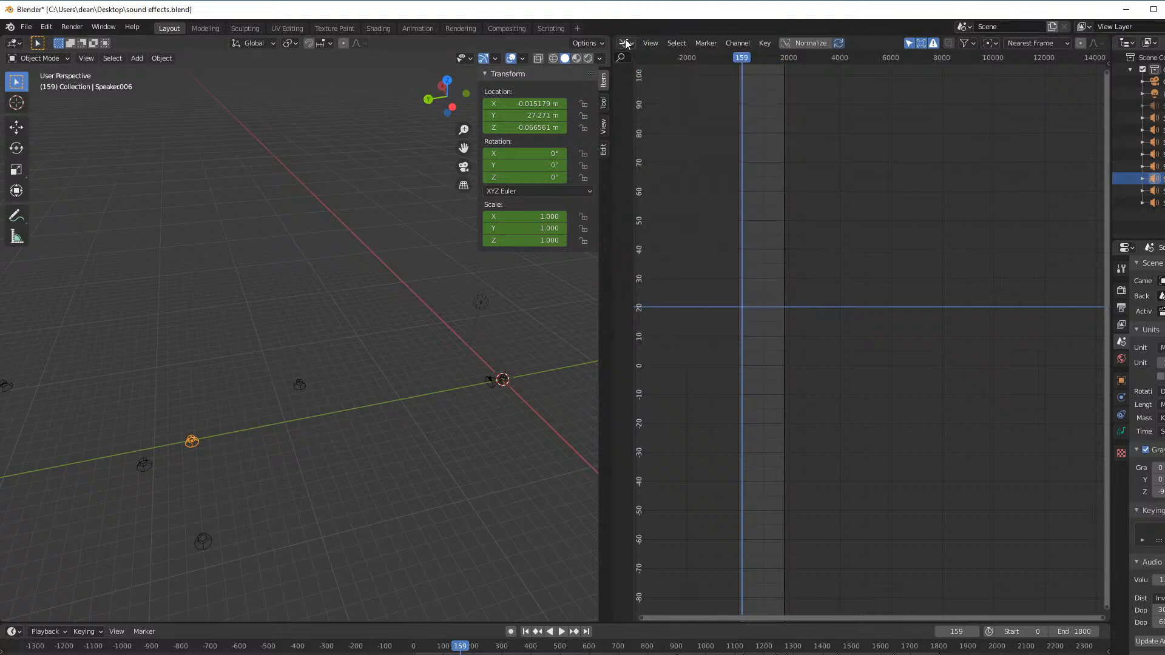
pyautogui.click(627, 44)
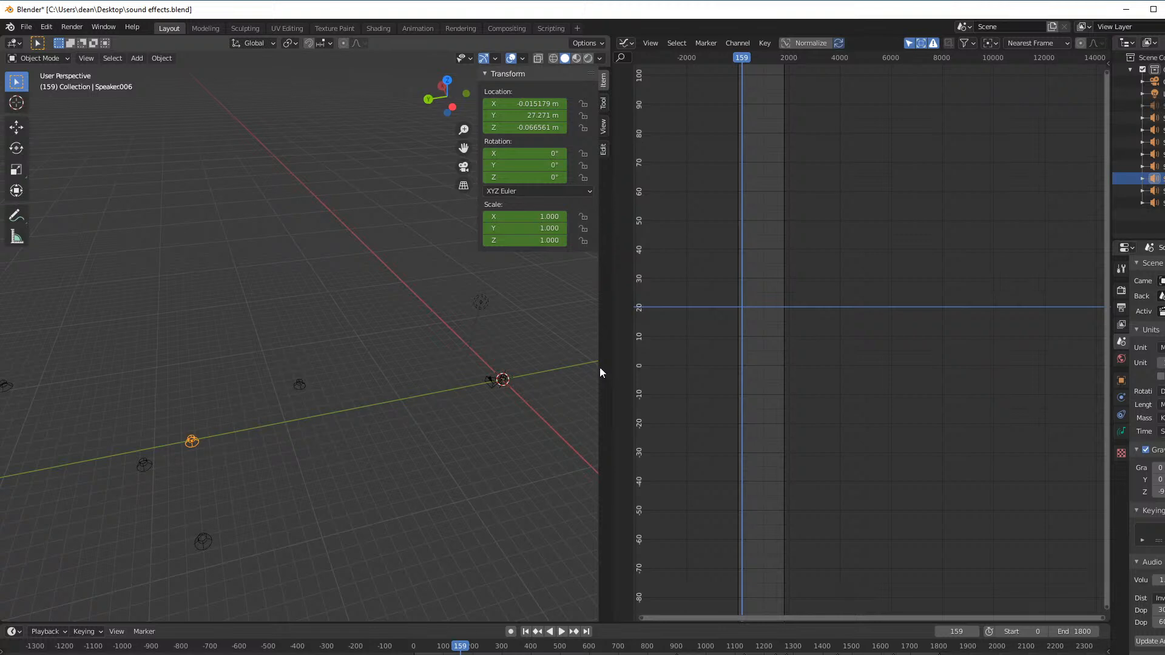
pyautogui.moveTo(611, 380); pyautogui.dragTo(905, 362)
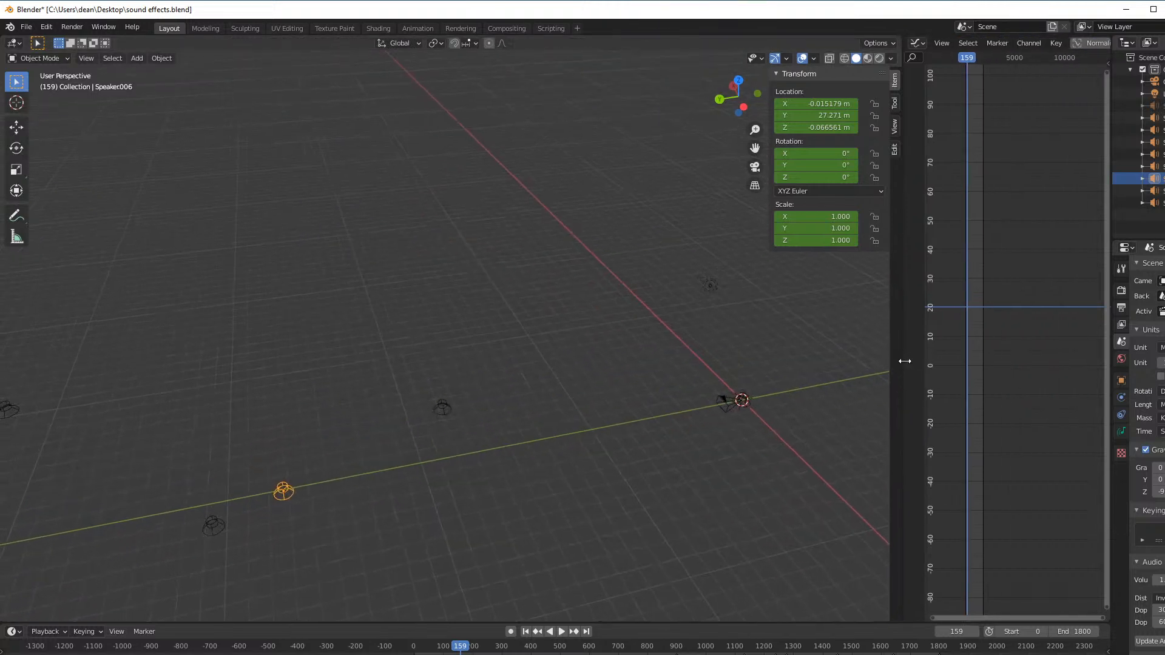
# - Play the speaker animation in the 3D viewport, pause it briefly and resume playback
pyautogui.moveTo(720, 401); pyautogui.dragTo(536, 250, button='middle')
pyautogui.scroll(3, 537, 261)
pyautogui.press('space')
pyautogui.scroll(-4, 543, 290)
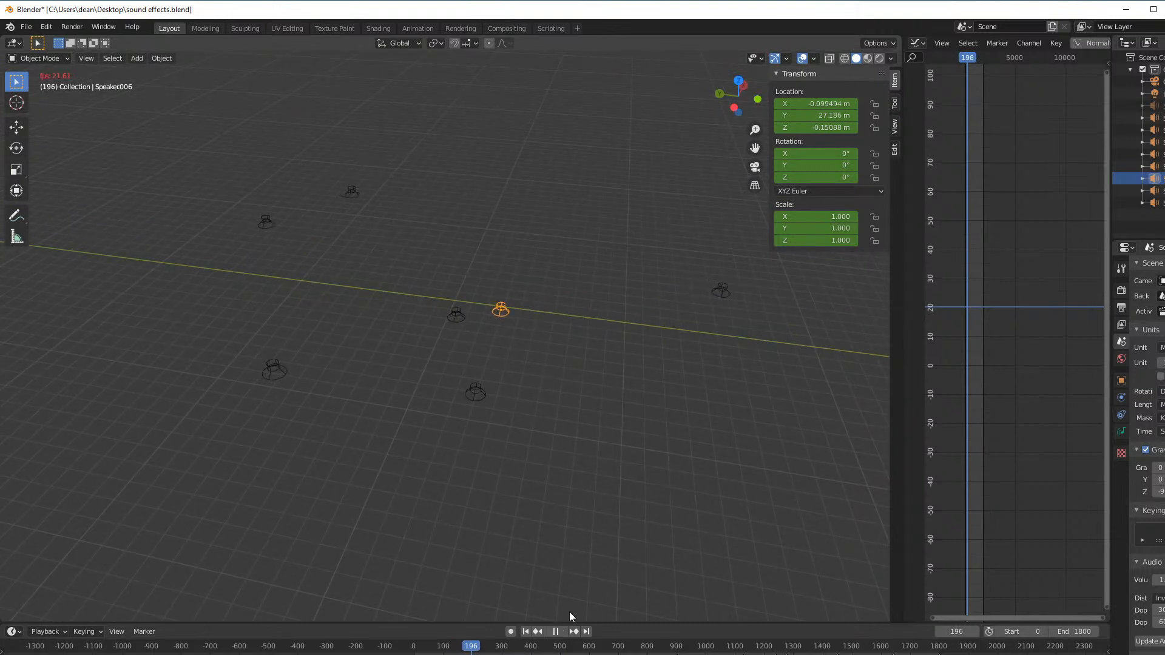
pyautogui.click(555, 632)
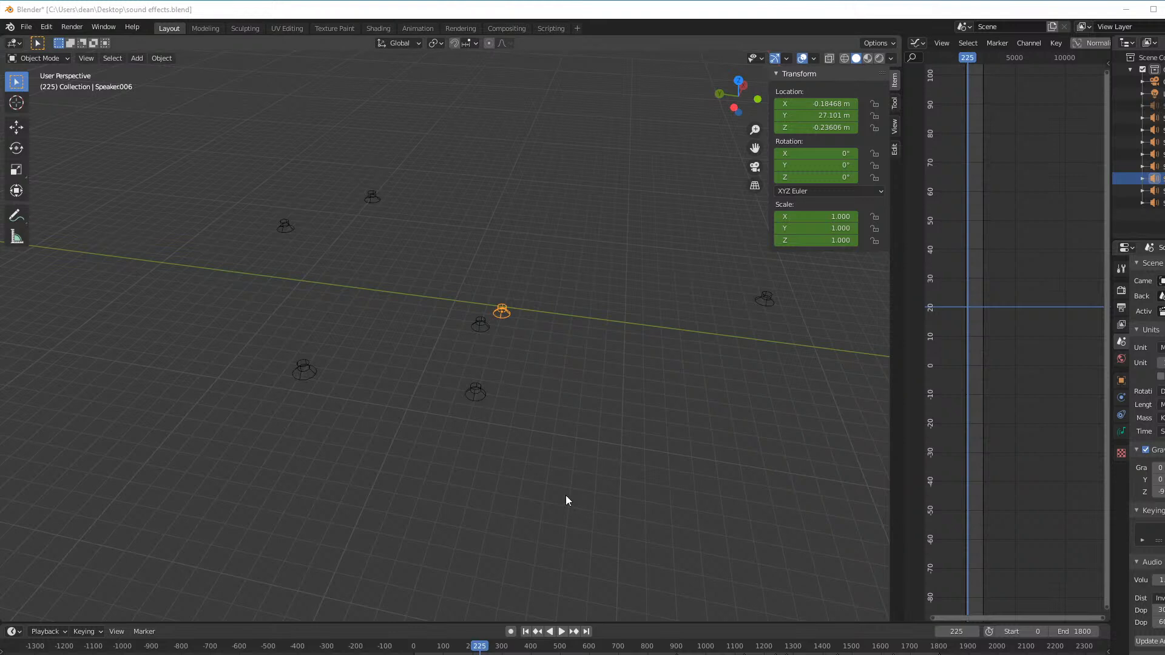
pyautogui.click(561, 632)
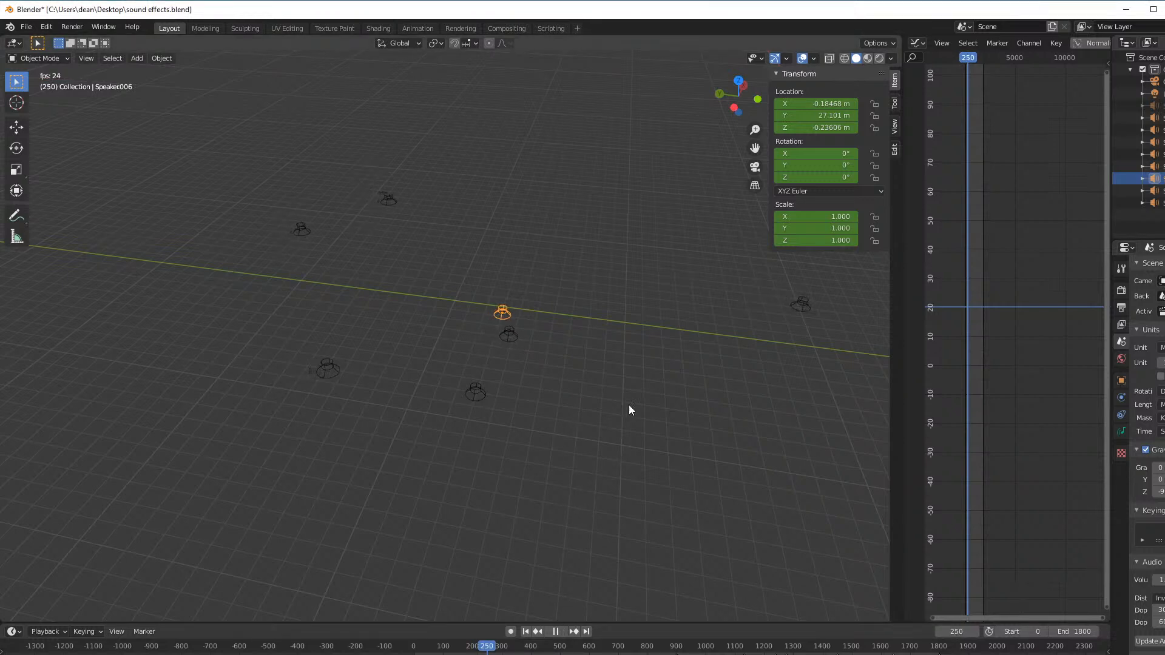
# - Watch from several angles how the animated speakers move around the camera during playback
pyautogui.moveTo(655, 407); pyautogui.dragTo(611, 396, button='middle')
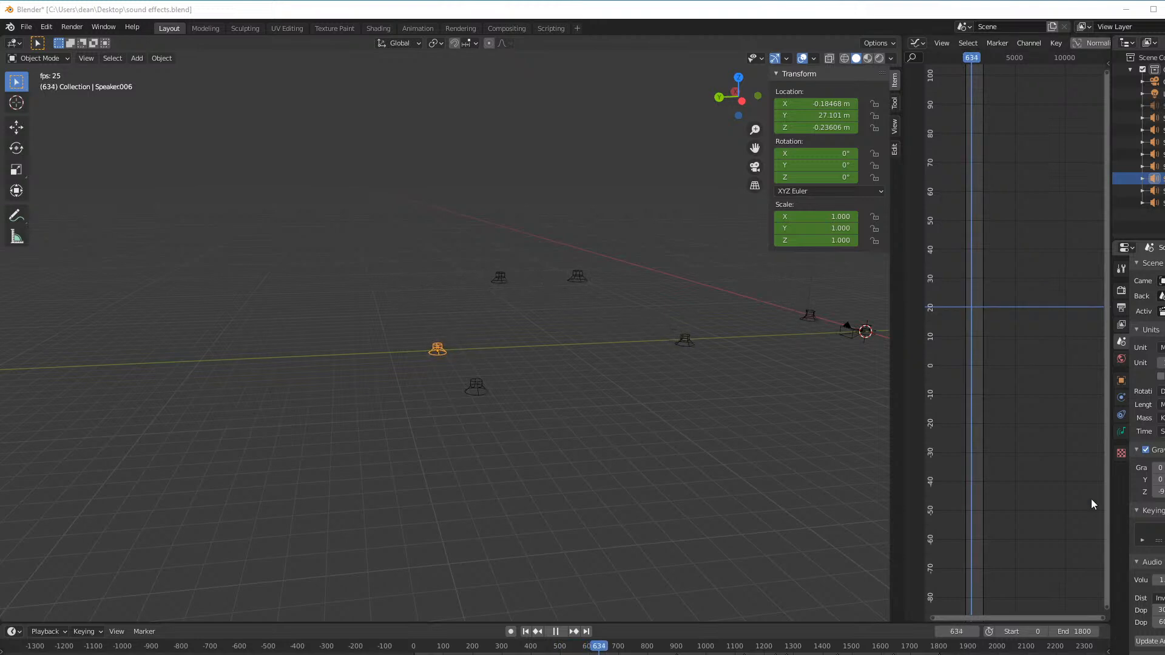
pyautogui.moveTo(808, 367); pyautogui.dragTo(817, 457, button='middle')
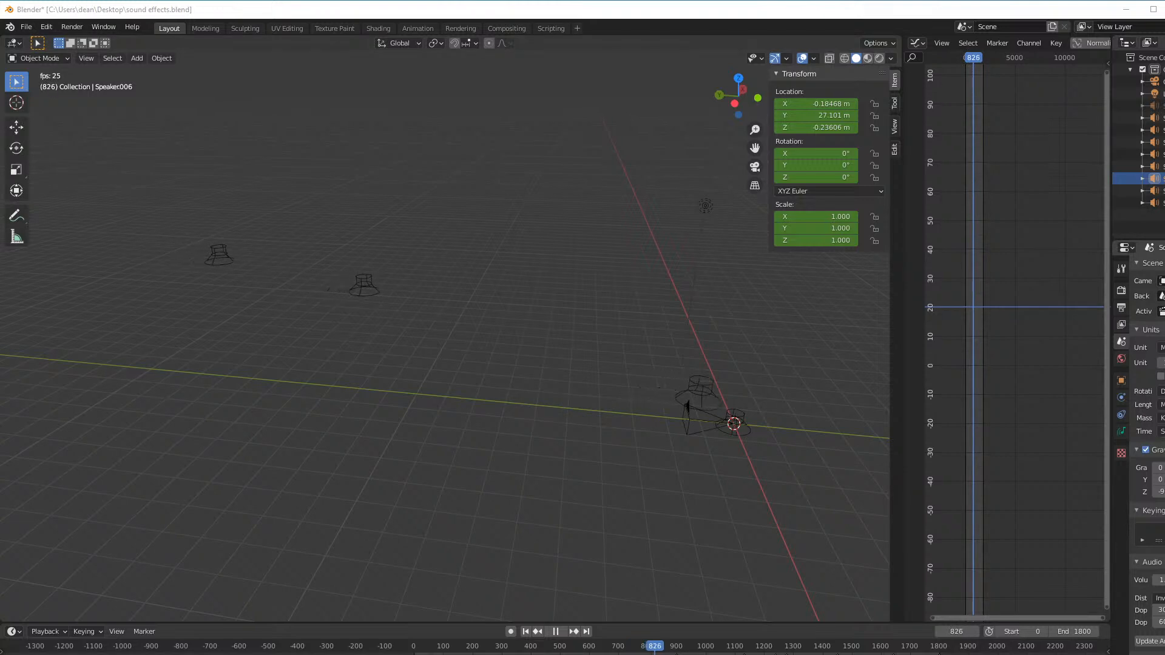
pyautogui.moveTo(849, 383); pyautogui.dragTo(606, 337, button='middle')
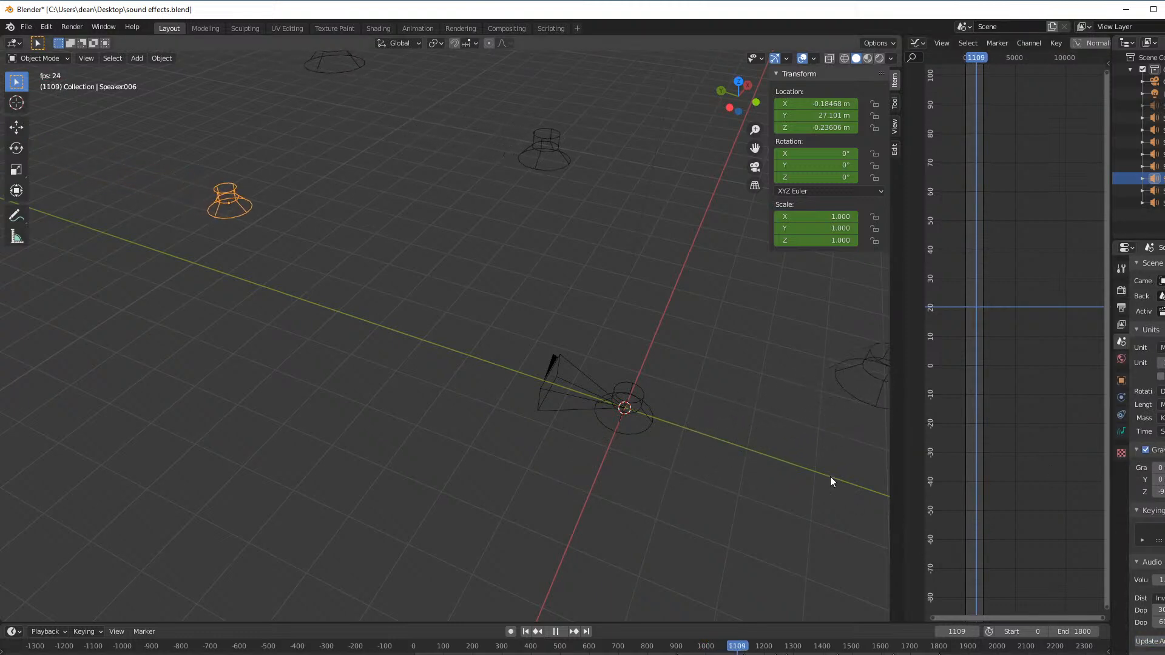
pyautogui.scroll(-3, 507, 352)
pyautogui.moveTo(507, 352); pyautogui.dragTo(564, 388, button='middle')
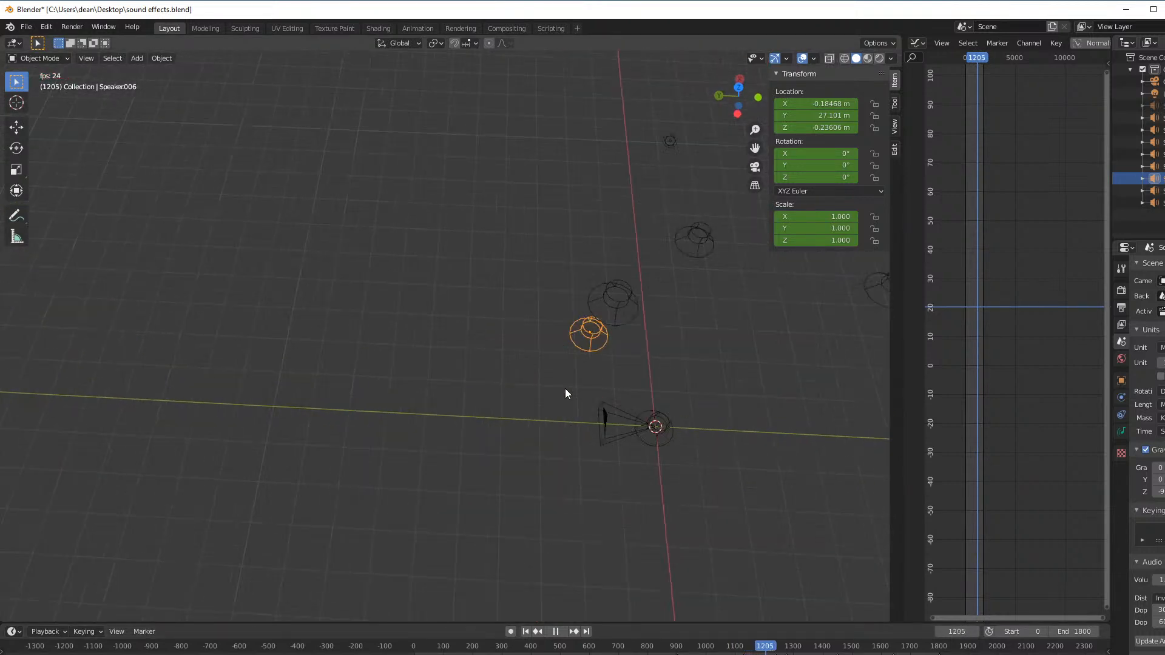
# - Move playback back to about frame 65, scrub ahead to about frame 433 and stop the animation
pyautogui.click(433, 646)
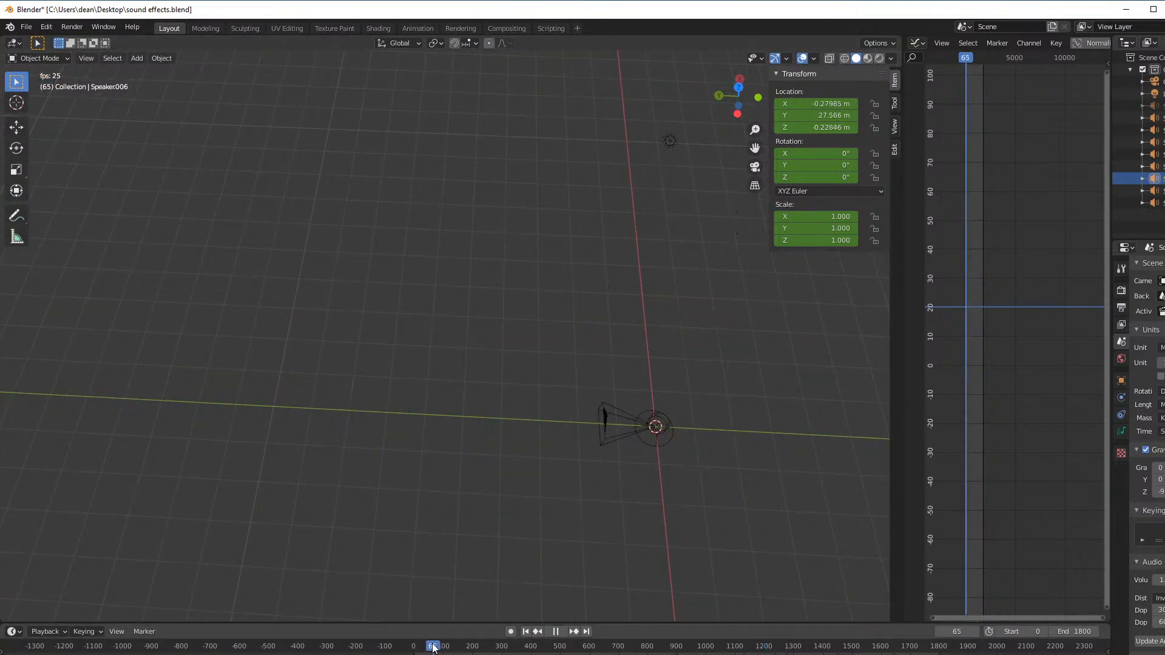
pyautogui.moveTo(449, 647); pyautogui.dragTo(542, 651)
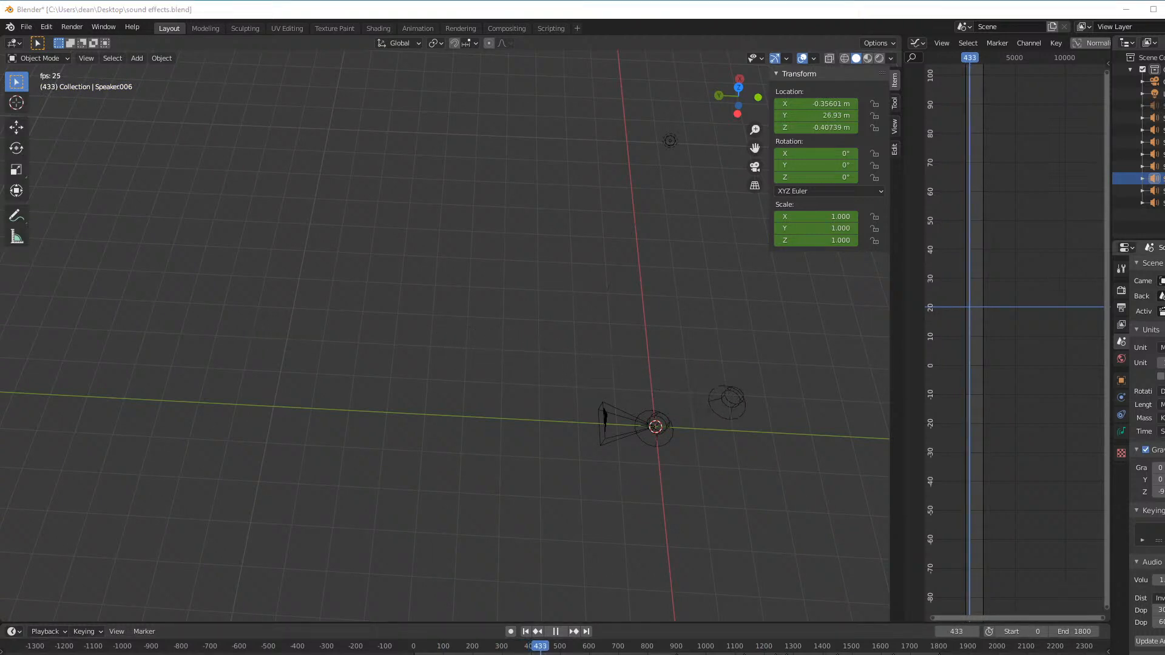
pyautogui.press('space')
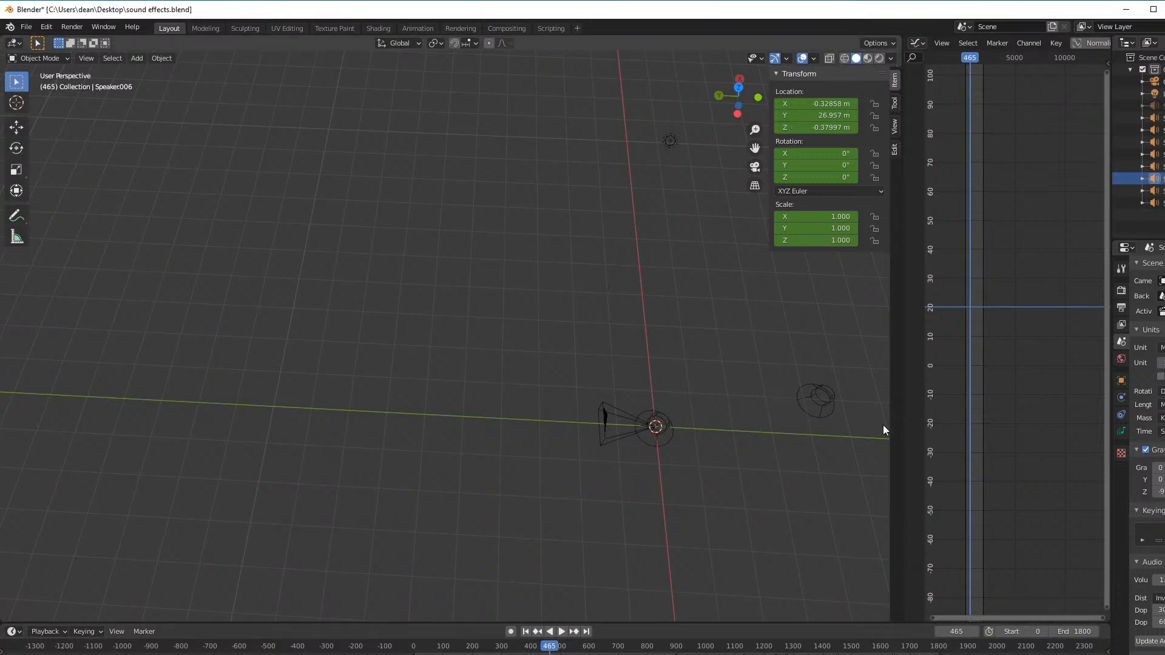
# - Widen the Graph Editor against the 3D viewport and centre its view on the animation's frame range
pyautogui.moveTo(902, 424); pyautogui.dragTo(661, 419)
pyautogui.scroll(-1, 887, 333)
pyautogui.scroll(3, 843, 307)
pyautogui.moveTo(837, 307); pyautogui.dragTo(951, 232, button='middle')
pyautogui.scroll(2, 963, 413)
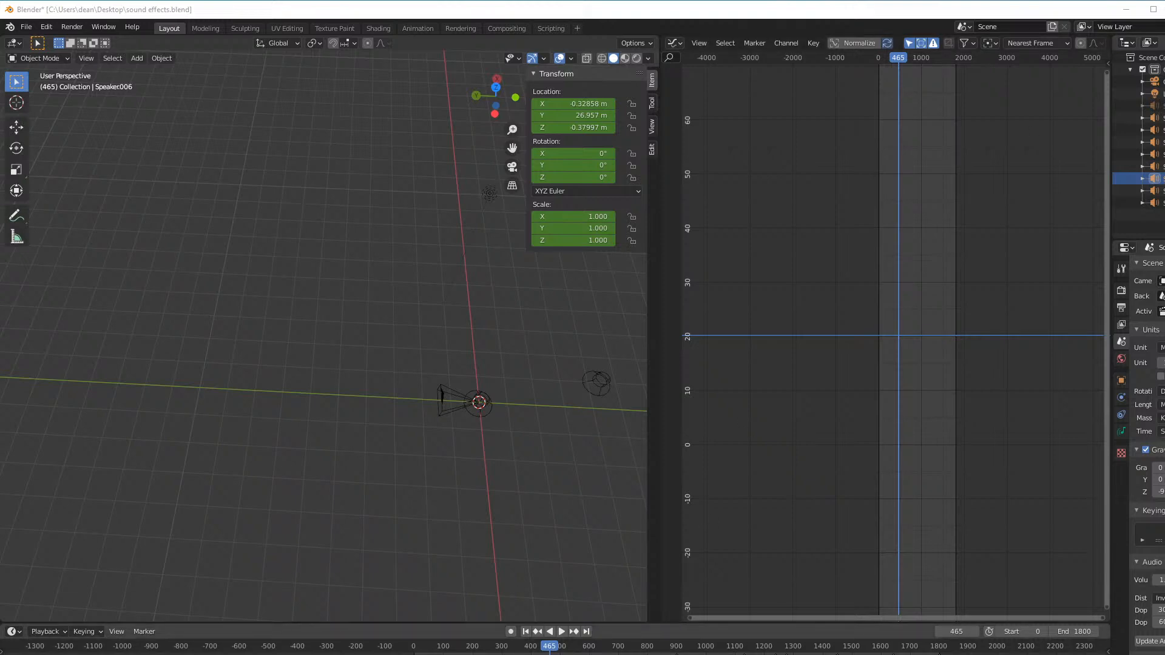
# - Open the movie folder of rendered PNG frames in File Explorer and go up to the Ubuntu 20.04.1 LTS drive
pyautogui.rightClick(342, 654)
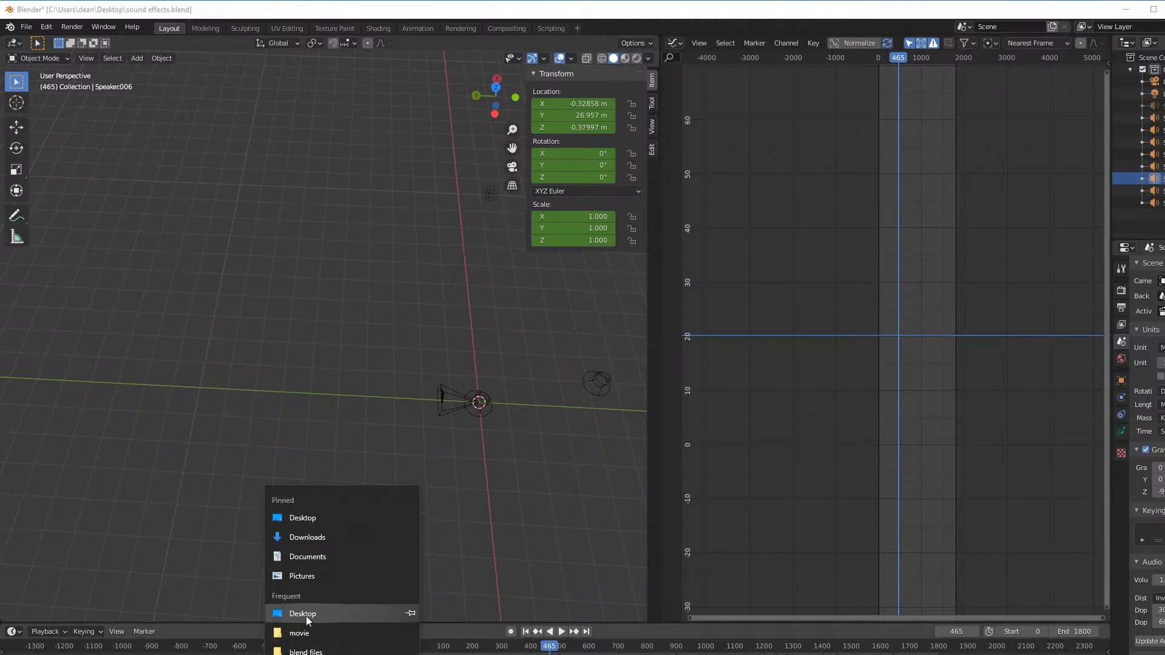
pyautogui.click(315, 633)
pyautogui.moveTo(693, 16); pyautogui.dragTo(1164, 46)
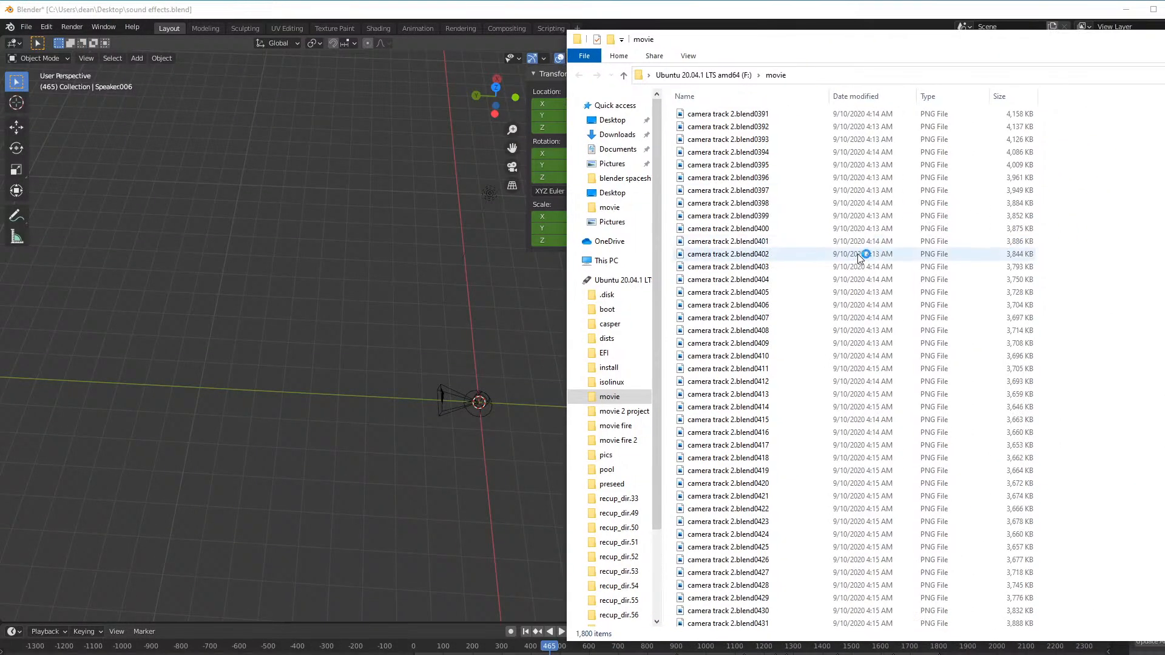
pyautogui.click(619, 281)
pyautogui.moveTo(1059, 45); pyautogui.dragTo(1164, 130)
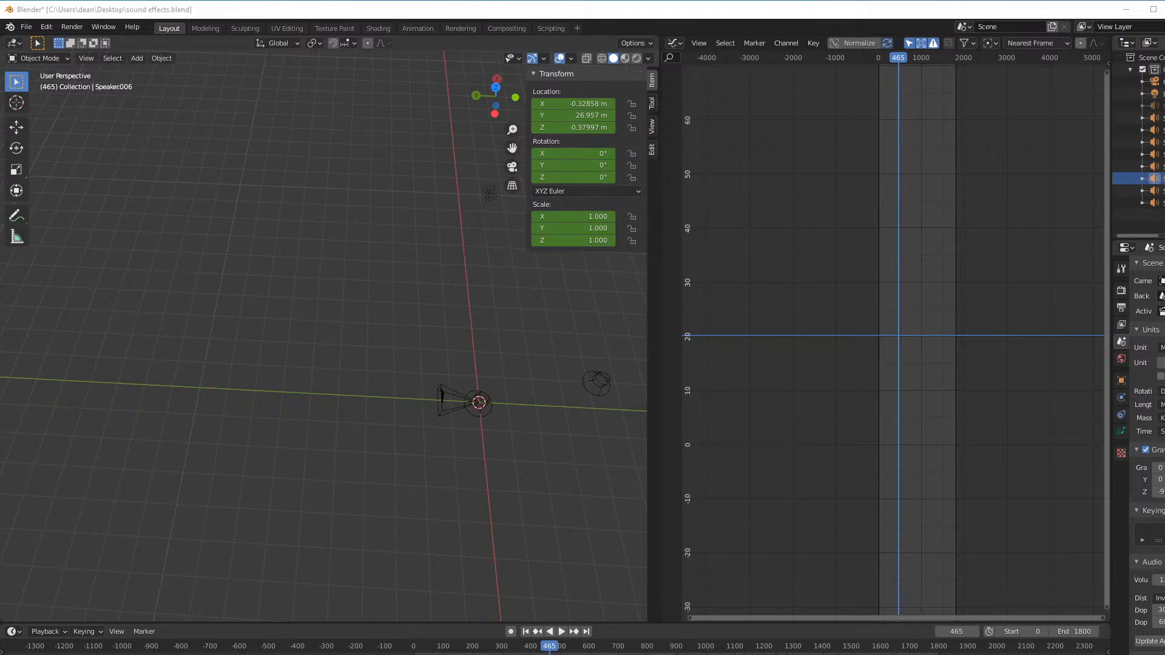
# - Minimize the Blender window and maximize the LMMS window with the background sounds project
pyautogui.moveTo(1057, 12); pyautogui.dragTo(1069, 128)
pyautogui.click(1131, 130)
pyautogui.moveTo(1057, 28)
pyautogui.mouseDown()
pyautogui.moveTo(1123, 121)
pyautogui.moveTo(1144, 59)
pyautogui.moveTo(1059, 15)
pyautogui.mouseUp()
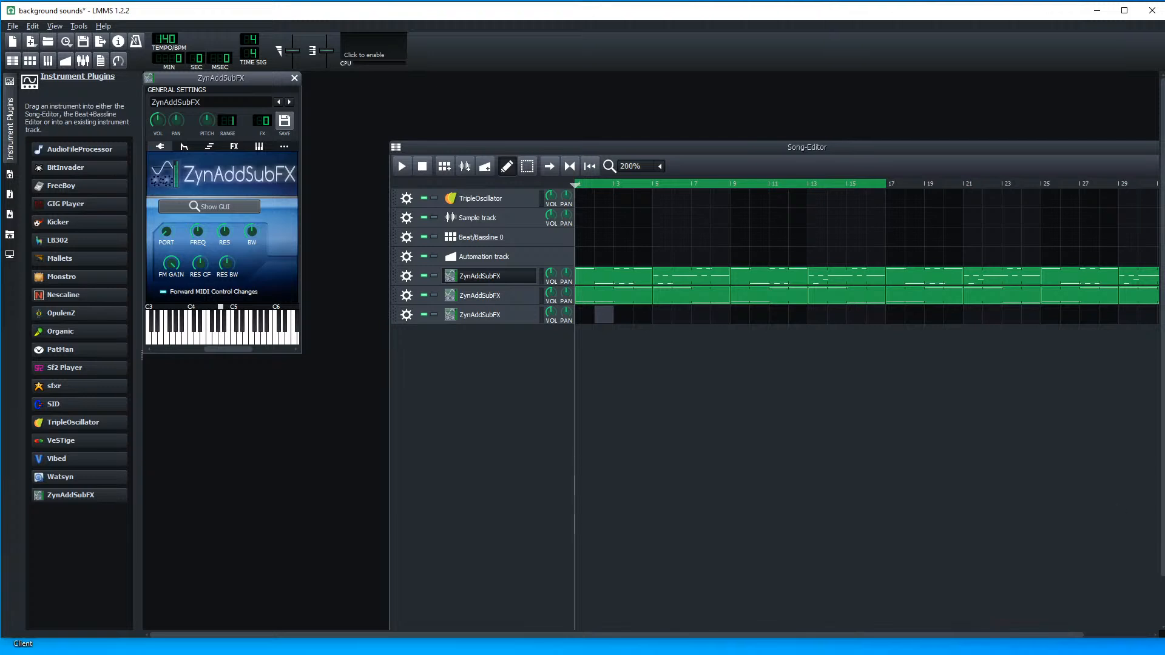
# - Launch Ardour and open the recent session "blender mastering spaceship"
pyautogui.press('super+s')
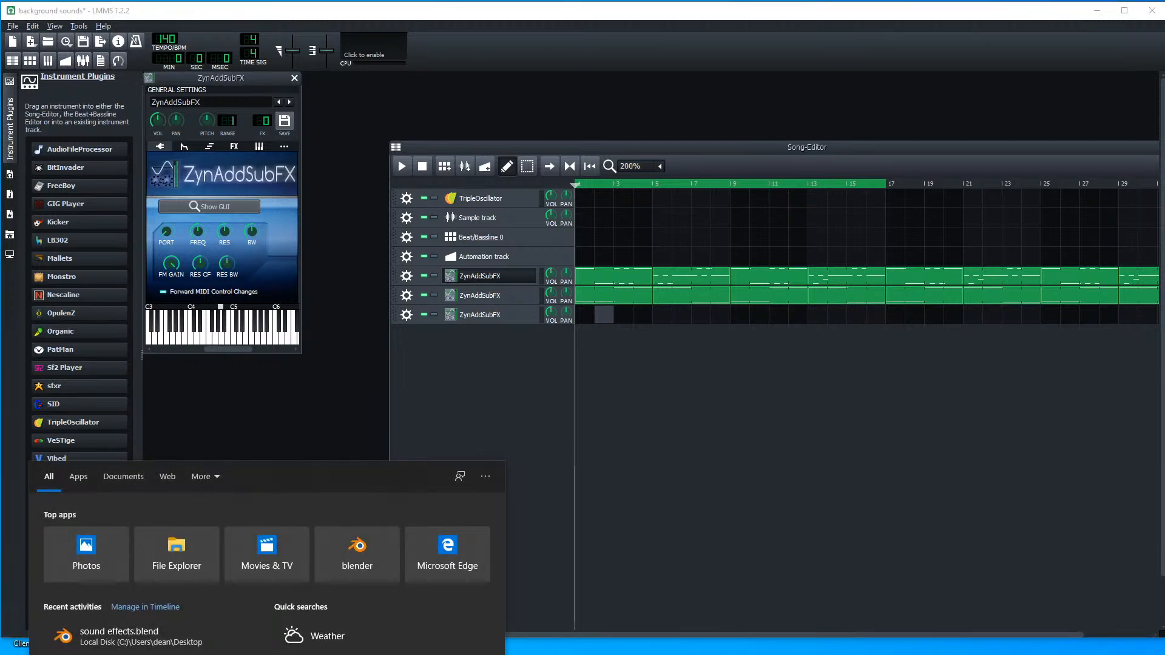
pyautogui.press('Escape')
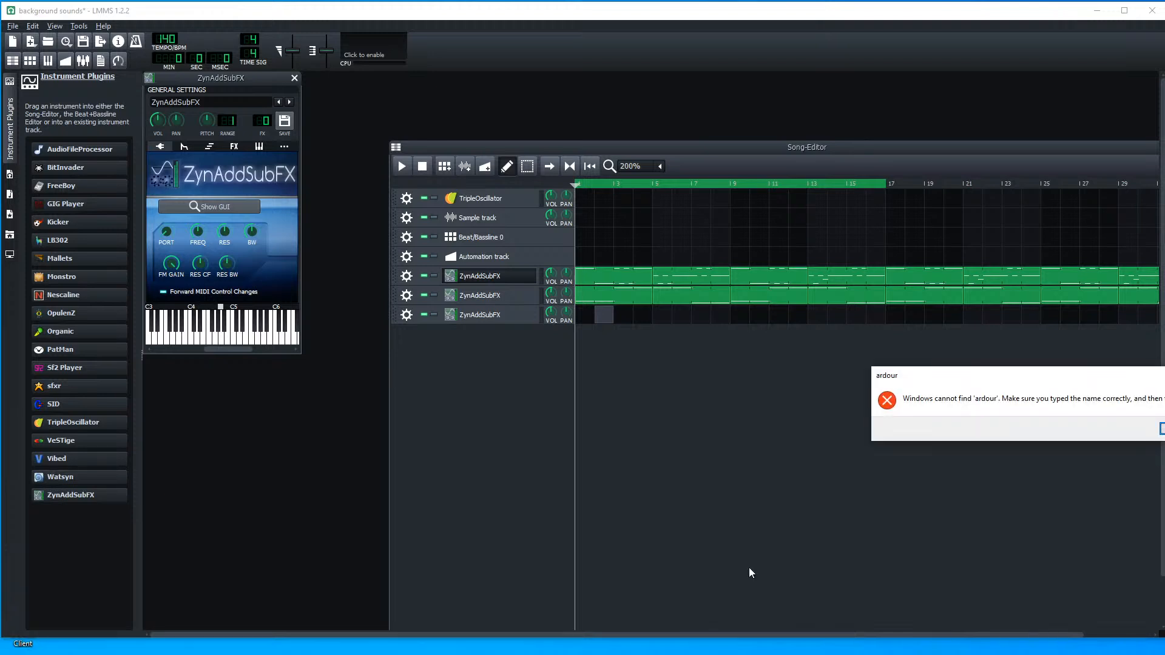
pyautogui.press('Return')
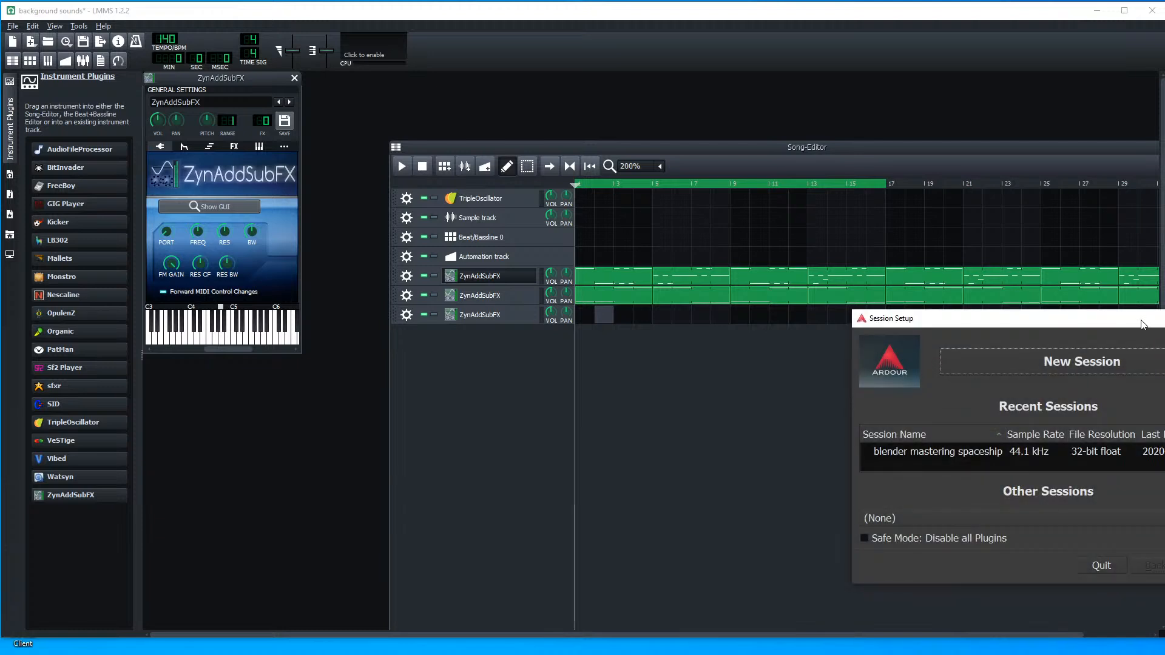
pyautogui.moveTo(1139, 330); pyautogui.dragTo(1021, 305)
pyautogui.click(1025, 432)
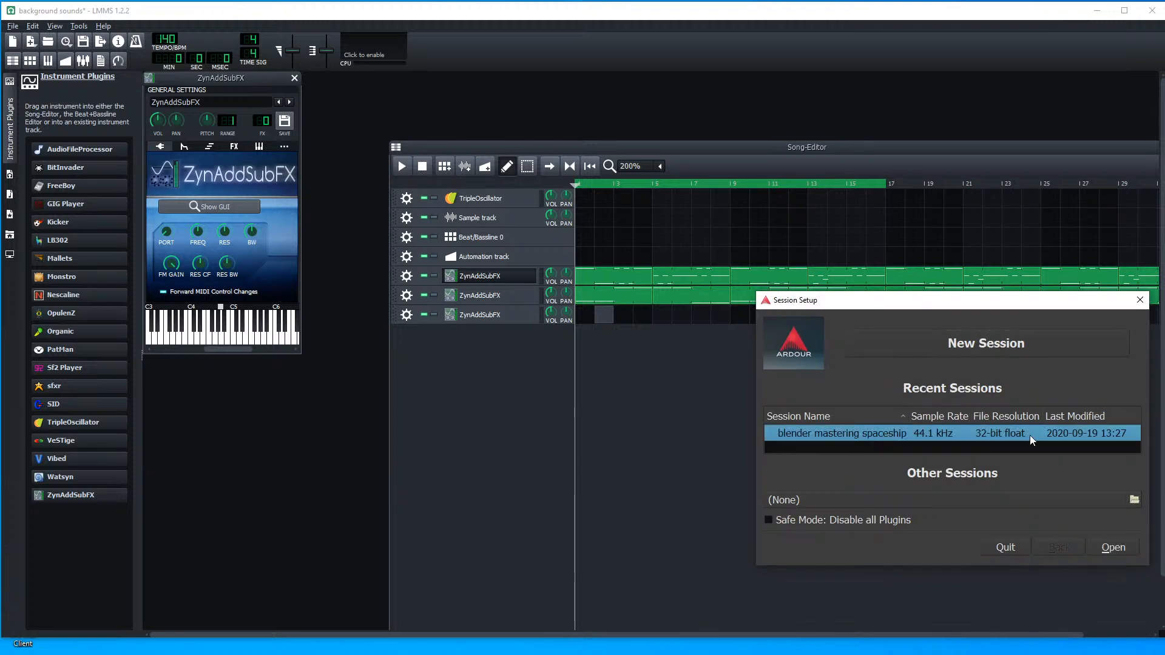
pyautogui.click(1120, 548)
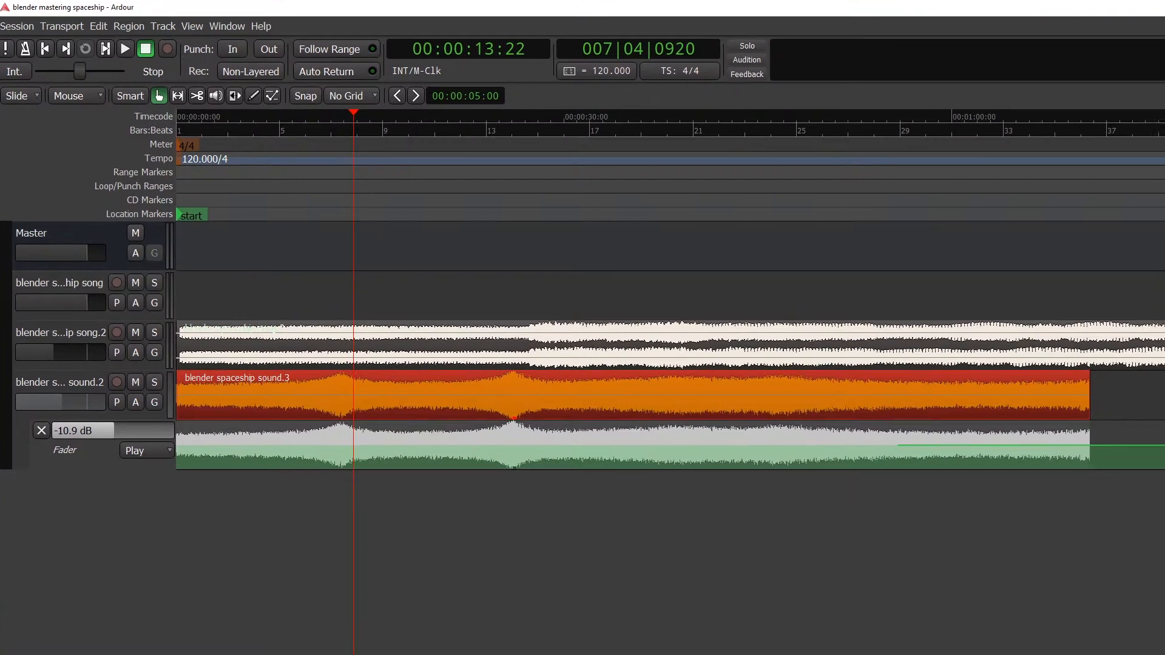
# - Reposition and resize the Ardour window so its title bar and the session overview along its lower edge fit on screen
pyautogui.moveTo(1164, 211); pyautogui.dragTo(1159, 211)
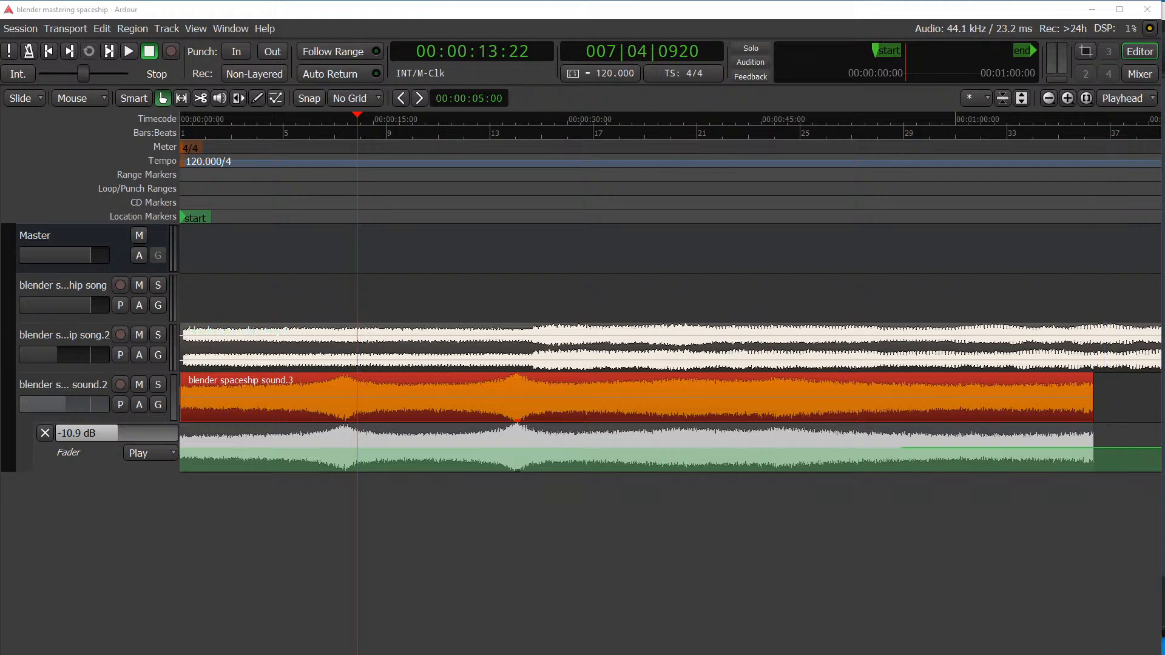
pyautogui.moveTo(1071, 11)
pyautogui.mouseDown()
pyautogui.moveTo(1066, 112)
pyautogui.moveTo(1087, 51)
pyautogui.moveTo(1071, 12)
pyautogui.mouseUp()
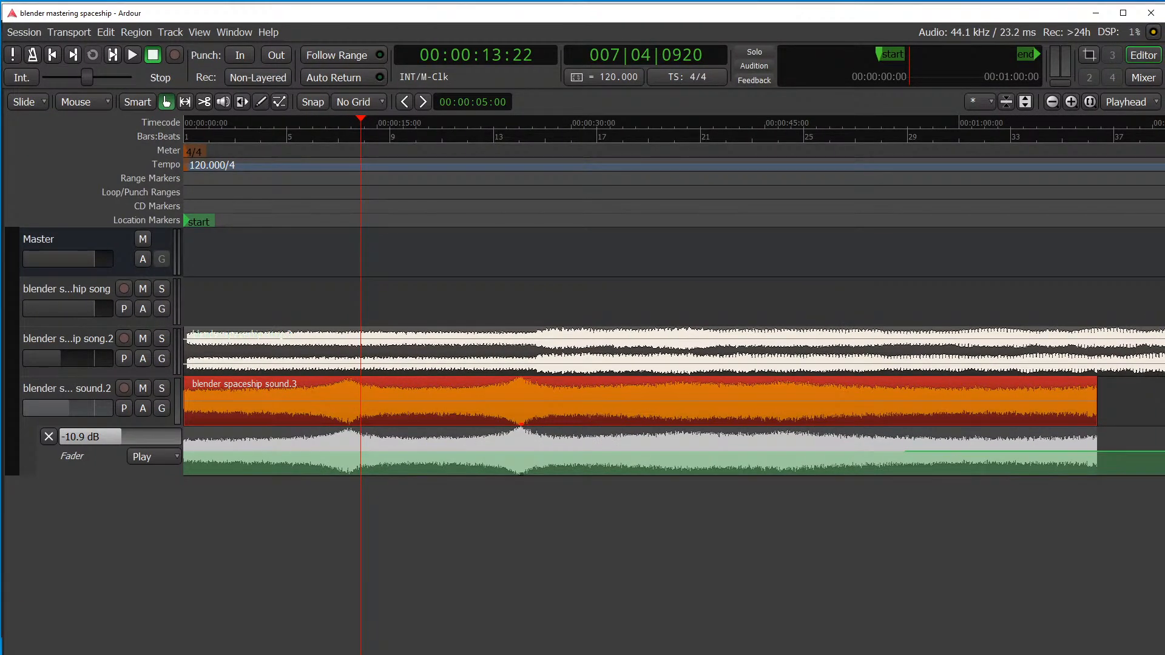
pyautogui.moveTo(1150, 654)
pyautogui.mouseDown()
pyautogui.moveTo(1149, 639)
pyautogui.moveTo(1149, 654)
pyautogui.mouseUp()
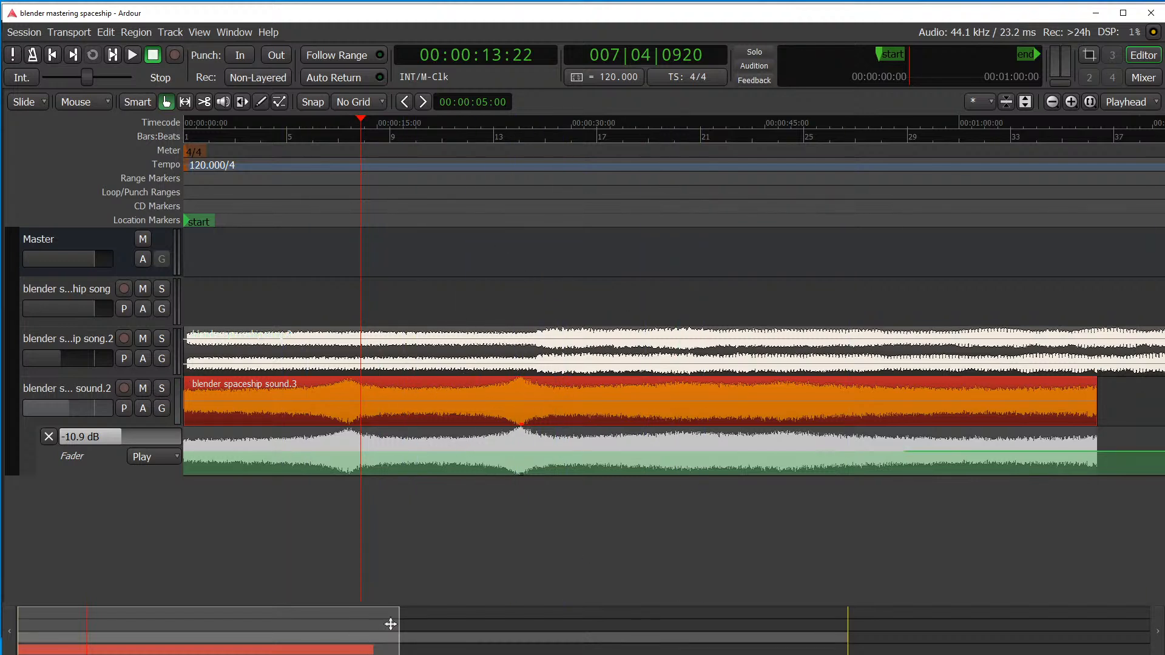
# - Check where the sound effects region ends against the song, and play the mix for a few seconds from 00:00:13:22
pyautogui.moveTo(373, 621); pyautogui.dragTo(579, 644)
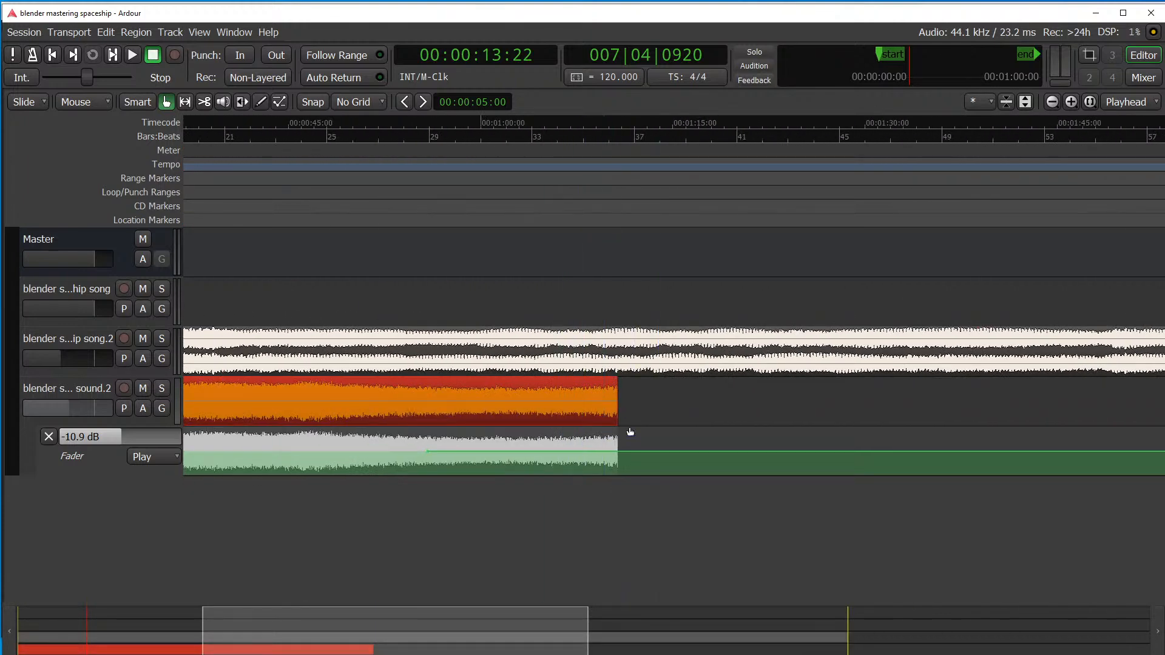
pyautogui.moveTo(547, 625); pyautogui.dragTo(358, 626)
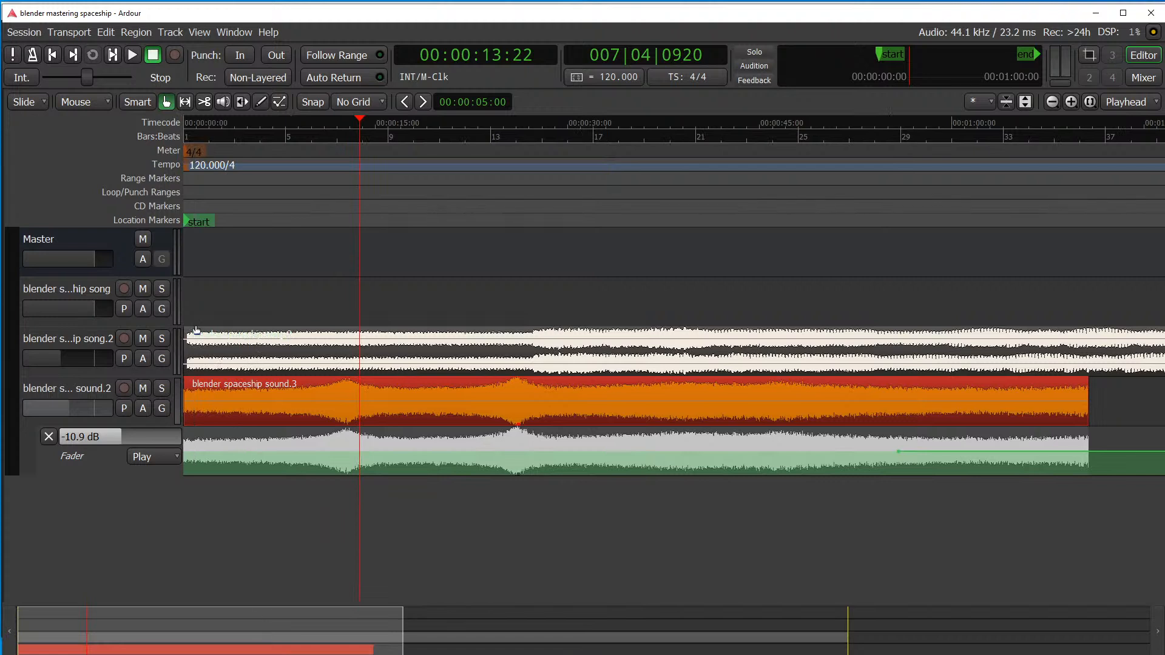
pyautogui.click(136, 52)
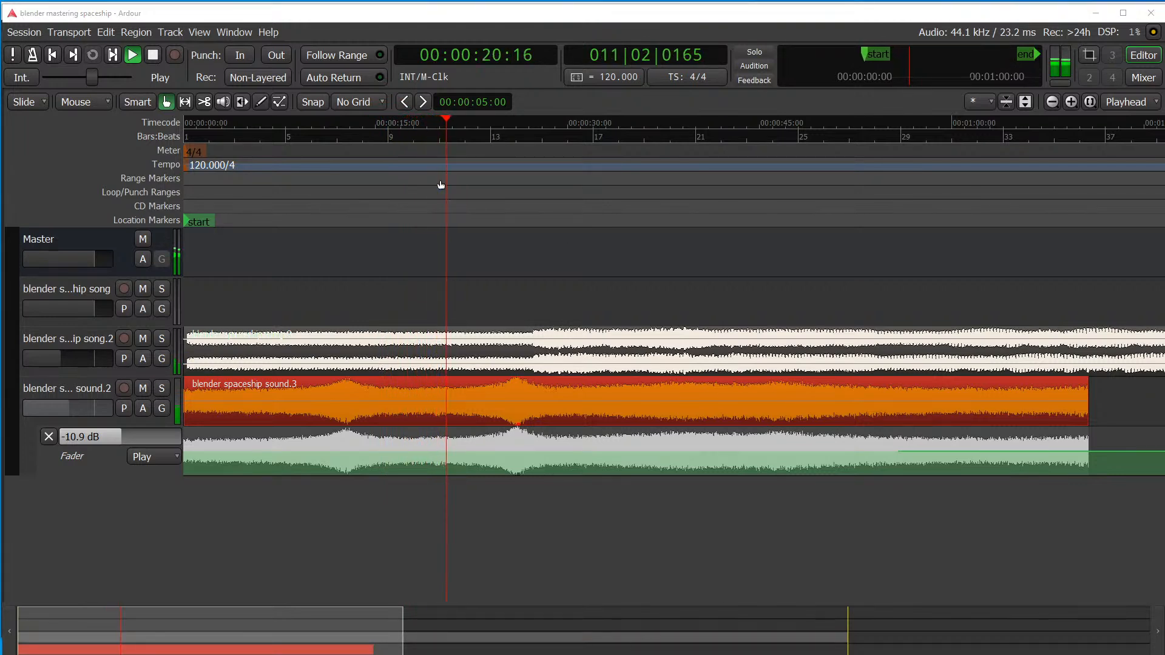
pyautogui.click(154, 55)
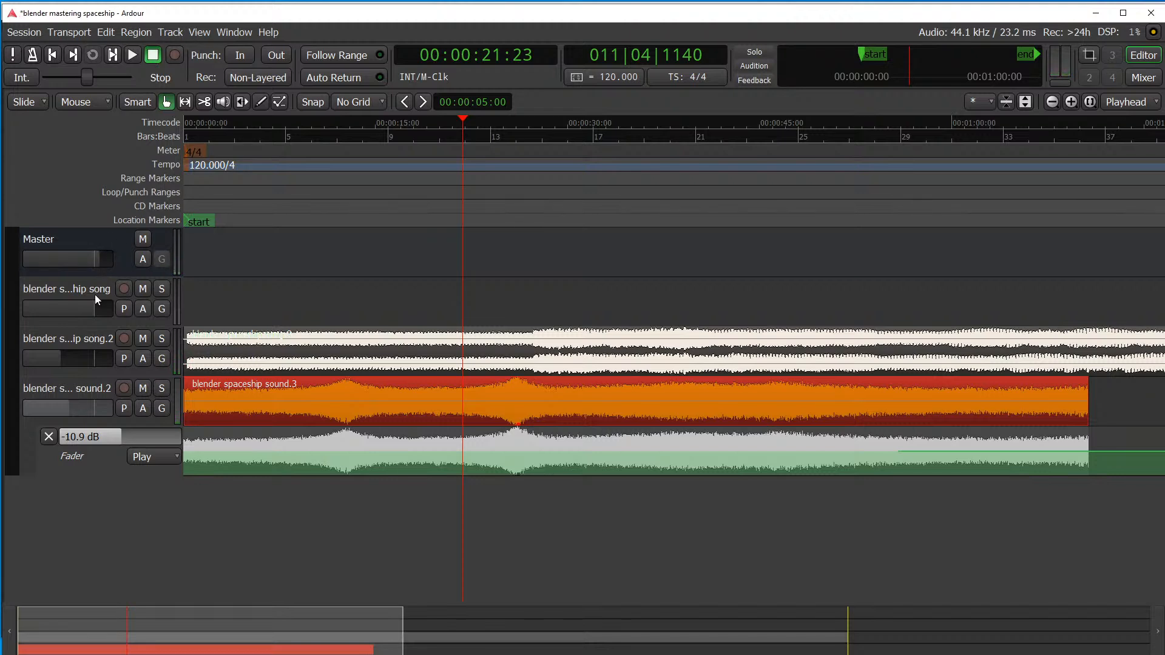
# - Look through the folders on Local Disk (C:) for a session to open, and leave without opening one
pyautogui.click(17, 34)
pyautogui.click(30, 66)
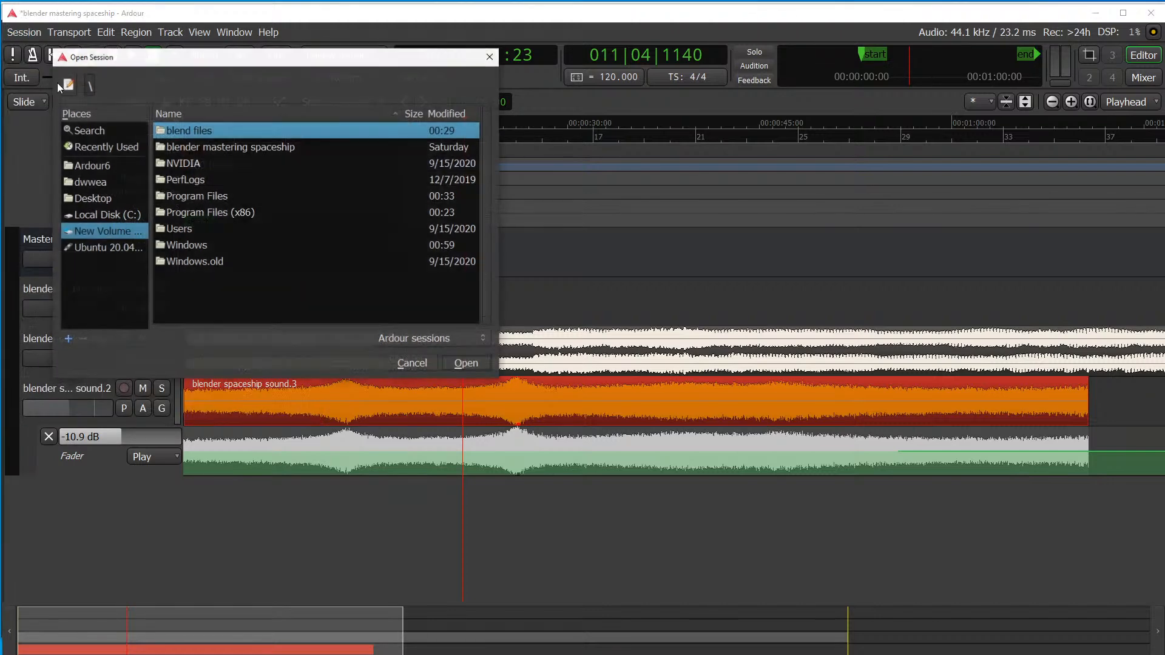
pyautogui.click(117, 215)
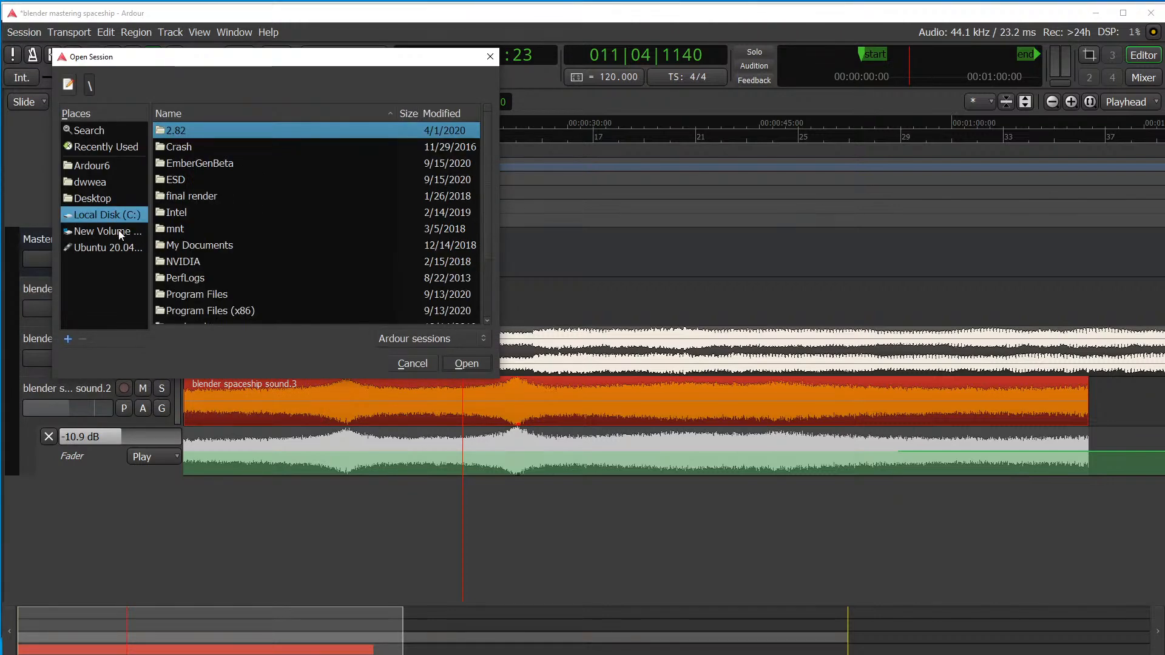
pyautogui.scroll(-3, 224, 213)
pyautogui.click(402, 363)
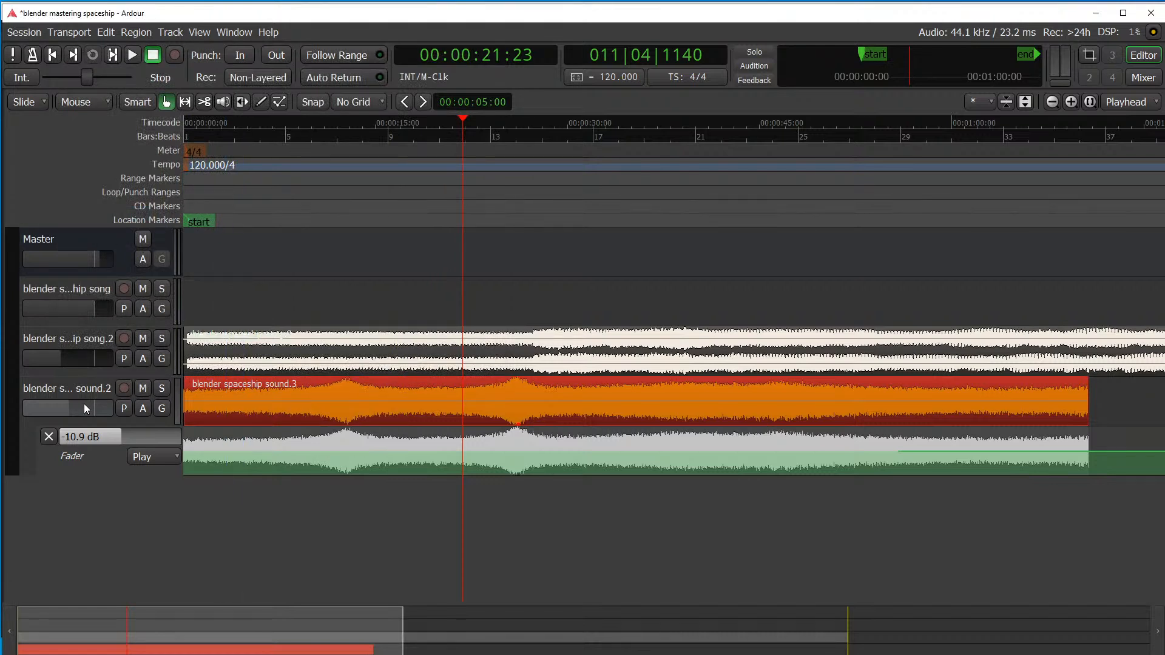
# - Resume playback of the mix from 00:00:21:23 through the sound effects region's second peak and stop it
pyautogui.click(132, 56)
pyautogui.click(147, 56)
pyautogui.click(131, 56)
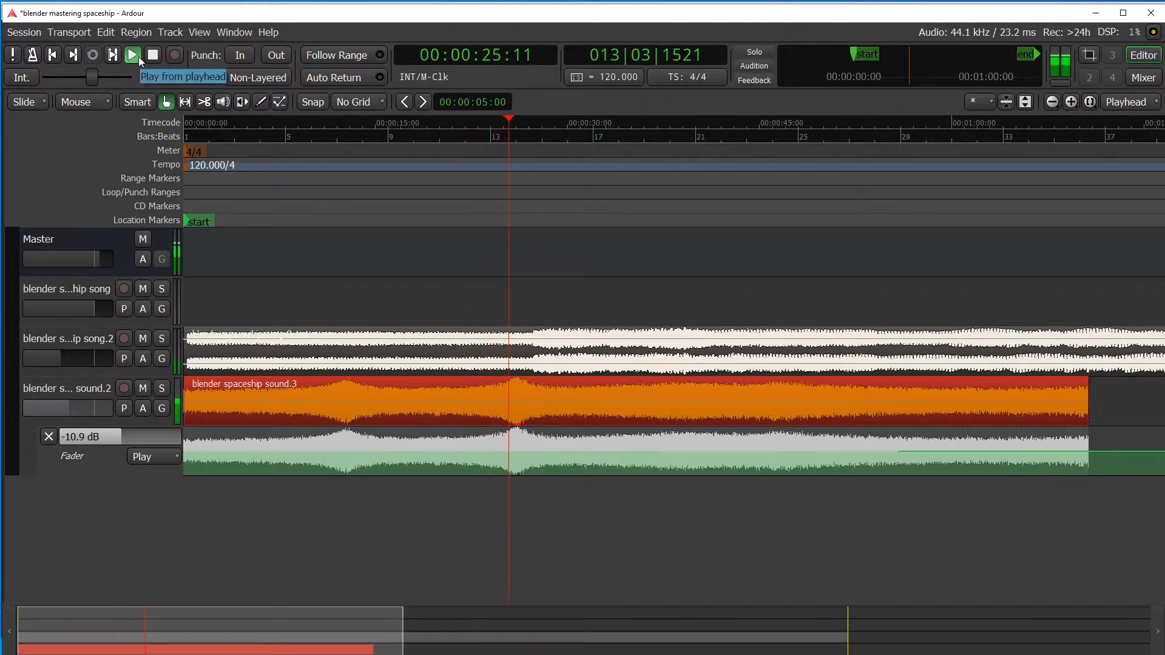
pyautogui.click(149, 58)
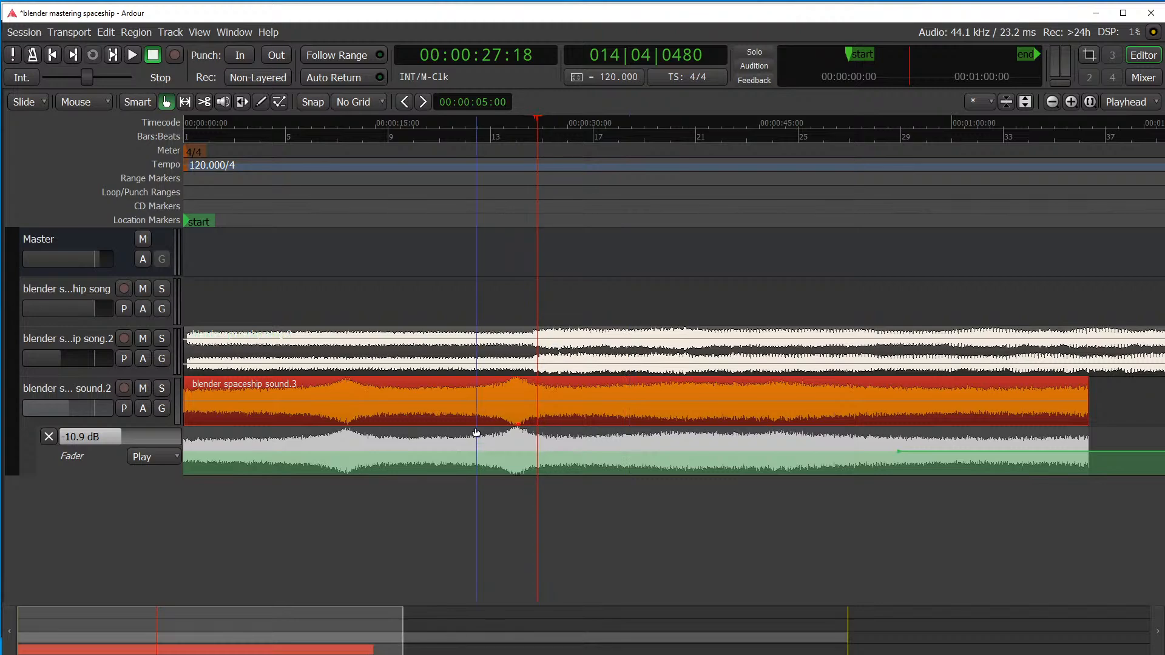
# - Examine the song and sound effects waveforms close up and across the full session, and look over the available editing commands
pyautogui.keyDown('ctrl'); pyautogui.scroll(1, 441, 351); pyautogui.keyUp('ctrl')
pyautogui.keyDown('ctrl'); pyautogui.scroll(10, 442, 350); pyautogui.keyUp('ctrl')
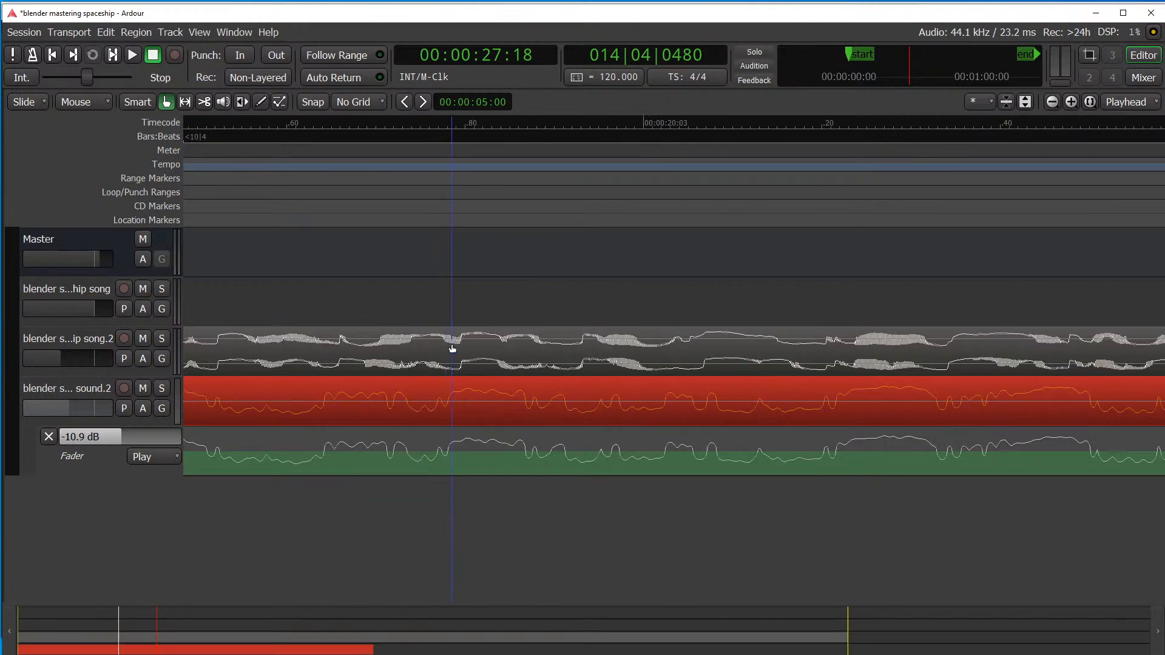
pyautogui.keyDown('ctrl'); pyautogui.scroll(-12, 511, 366); pyautogui.keyUp('ctrl')
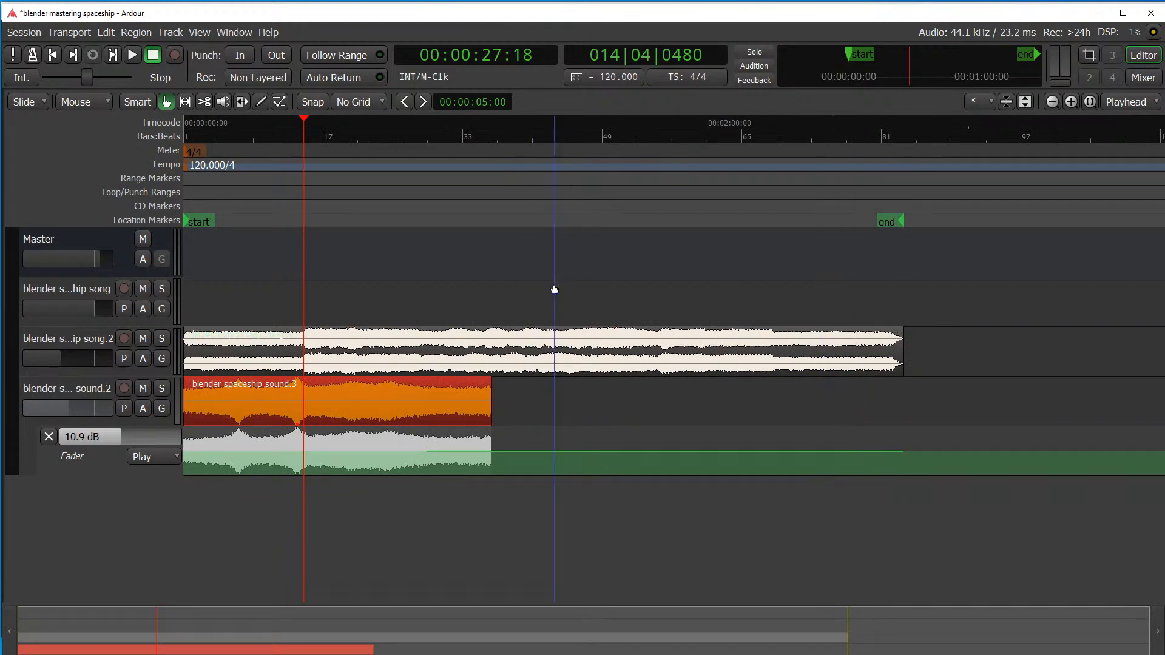
pyautogui.keyDown('ctrl'); pyautogui.scroll(1, 552, 286); pyautogui.keyUp('ctrl')
pyautogui.keyDown('ctrl'); pyautogui.scroll(1, 546, 303); pyautogui.keyUp('ctrl')
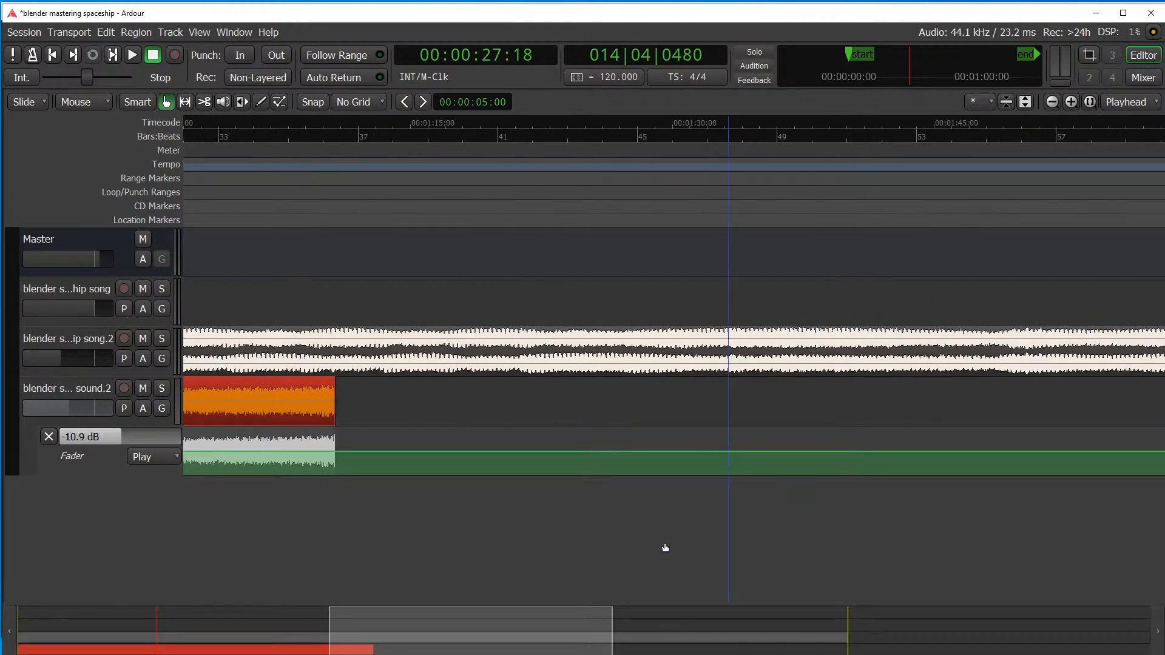
pyautogui.moveTo(555, 639); pyautogui.dragTo(127, 638)
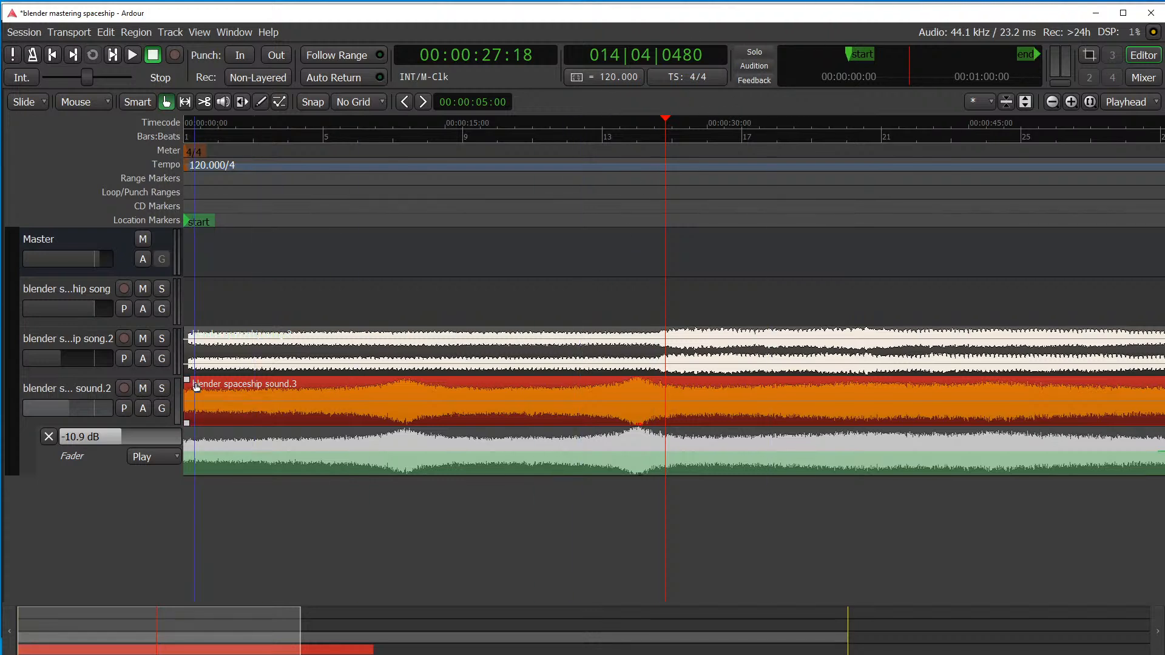
pyautogui.click(166, 31)
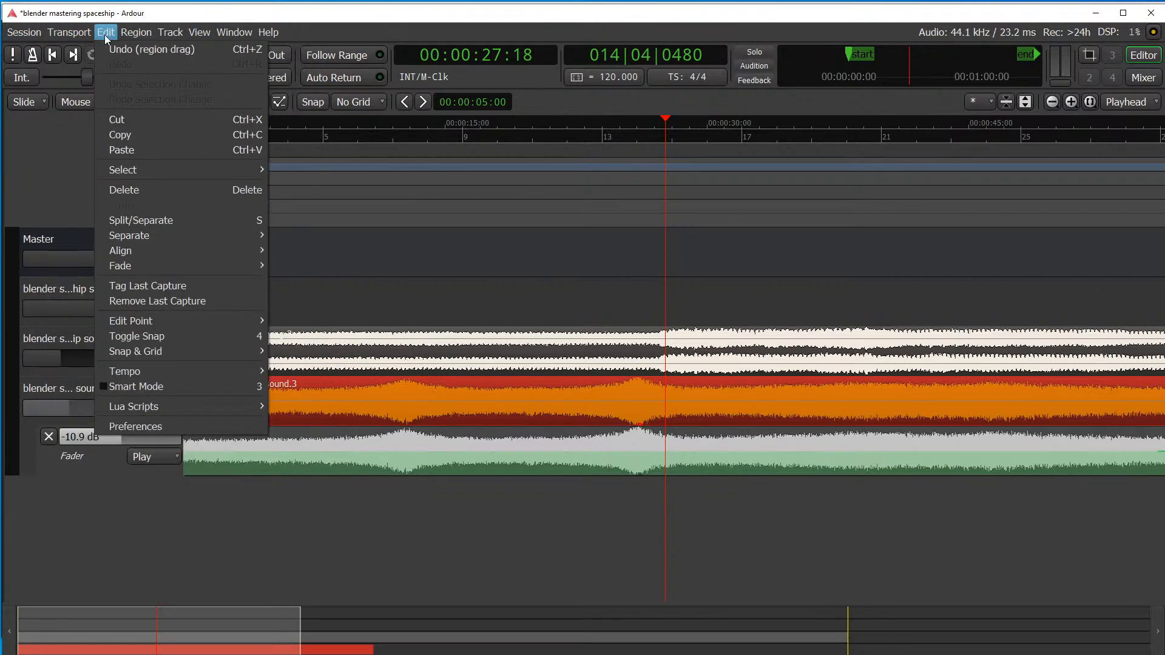
pyautogui.click(479, 22)
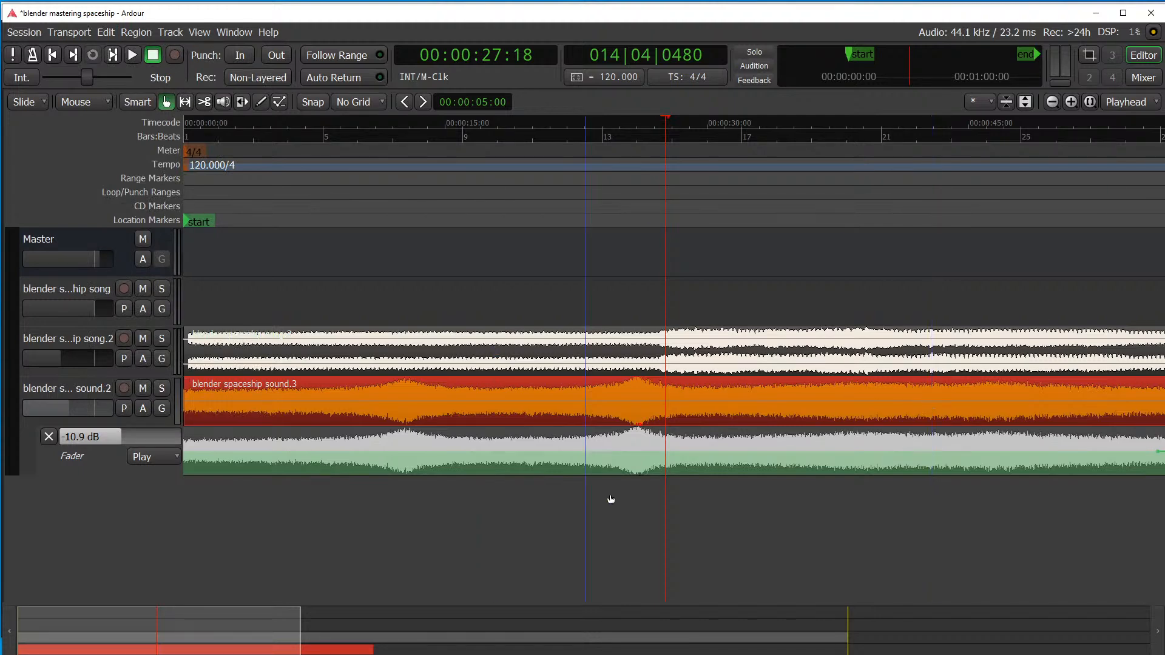
pyautogui.moveTo(266, 625); pyautogui.dragTo(559, 598)
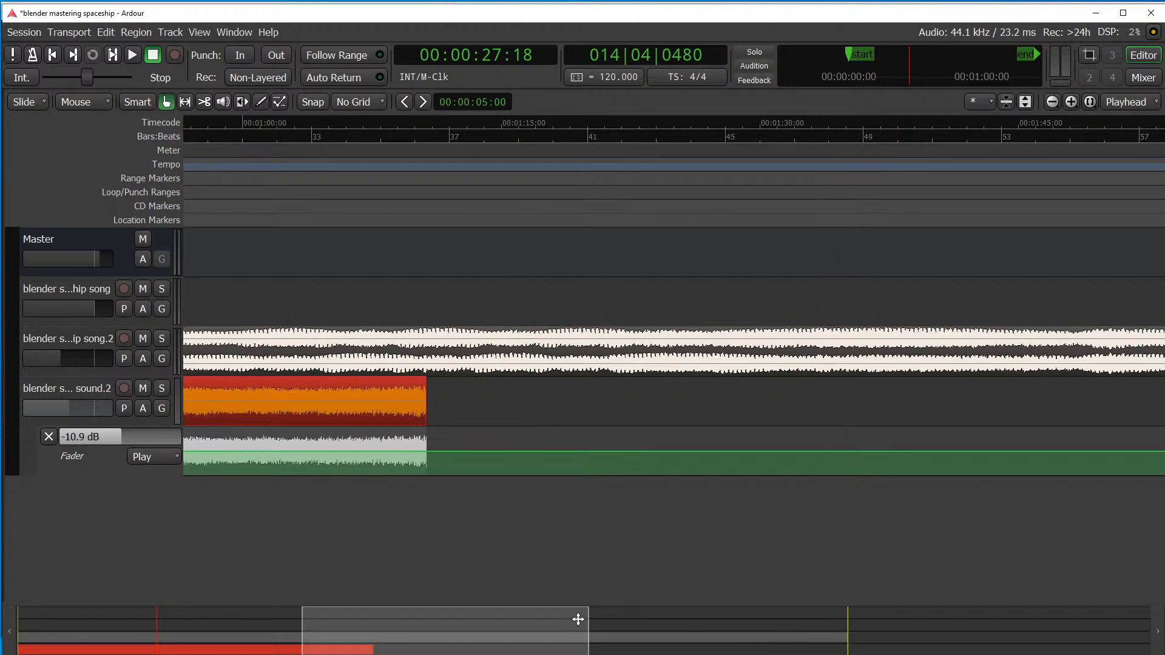
pyautogui.moveTo(546, 627); pyautogui.dragTo(750, 628)
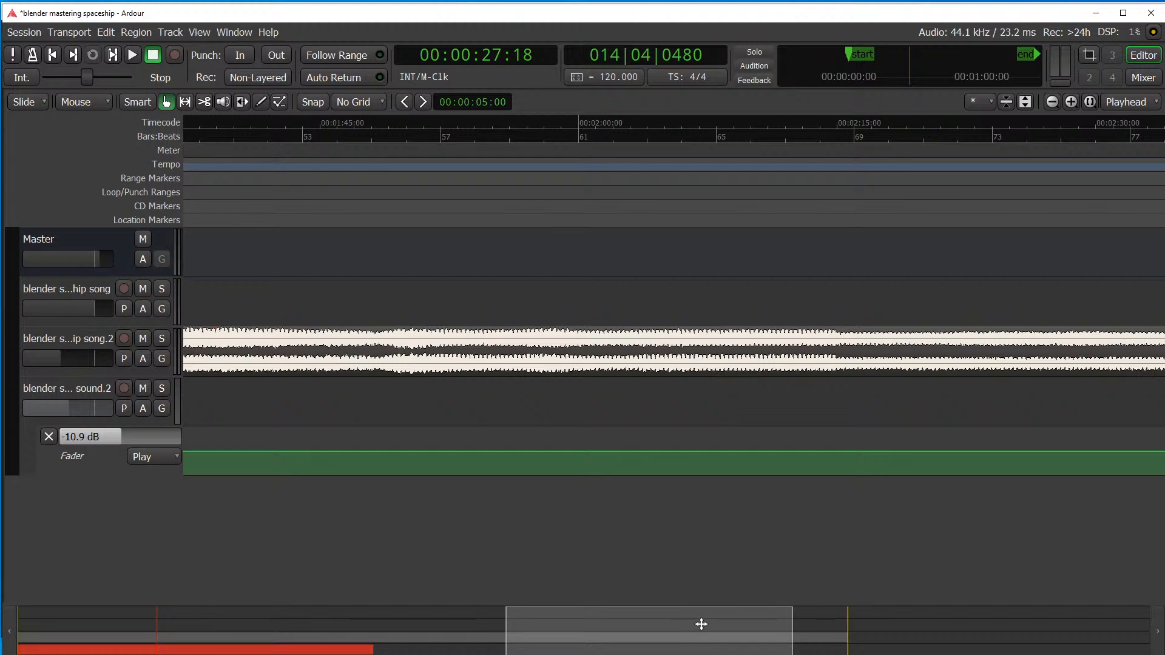
pyautogui.moveTo(702, 629)
pyautogui.mouseDown()
pyautogui.moveTo(213, 615)
pyautogui.moveTo(776, 619)
pyautogui.moveTo(1106, 639)
pyautogui.moveTo(854, 640)
pyautogui.moveTo(664, 622)
pyautogui.moveTo(186, 625)
pyautogui.moveTo(476, 627)
pyautogui.moveTo(478, 641)
pyautogui.moveTo(194, 632)
pyautogui.moveTo(525, 644)
pyautogui.moveTo(229, 624)
pyautogui.moveTo(226, 634)
pyautogui.mouseUp()
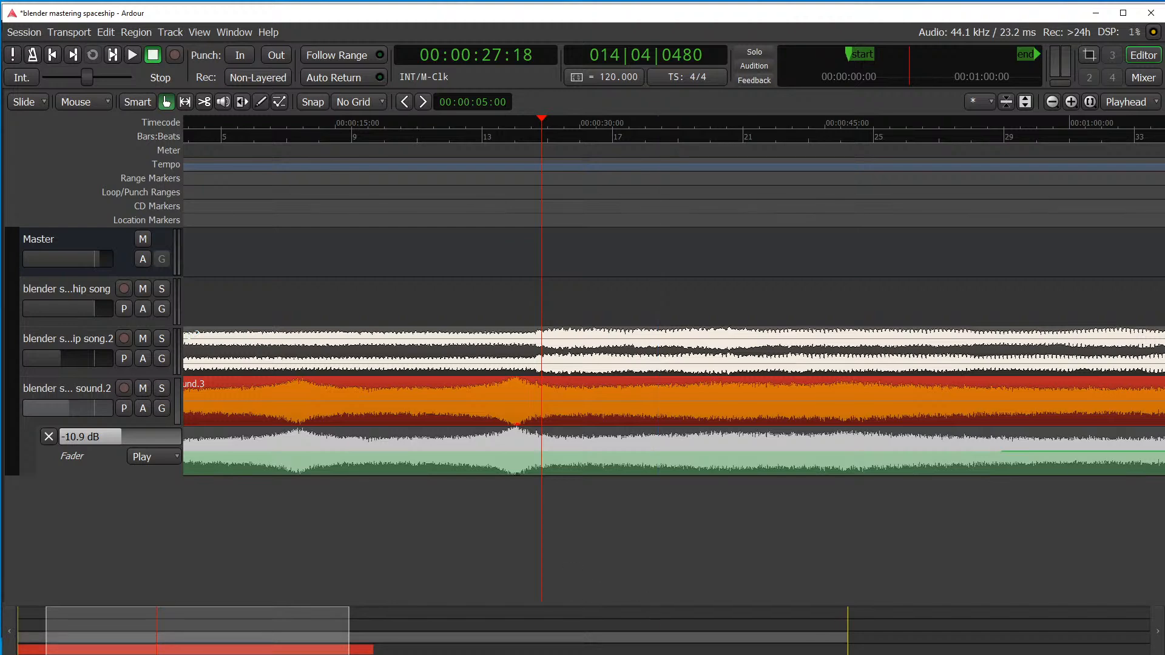
# - Switch to the Blender window with sound effects.blend and move it up to the upper edge of the screen
pyautogui.hotkey('alt', 'Tab')
pyautogui.hotkey('alt', 'Tab')
pyautogui.hotkey('alt', 'Tab')
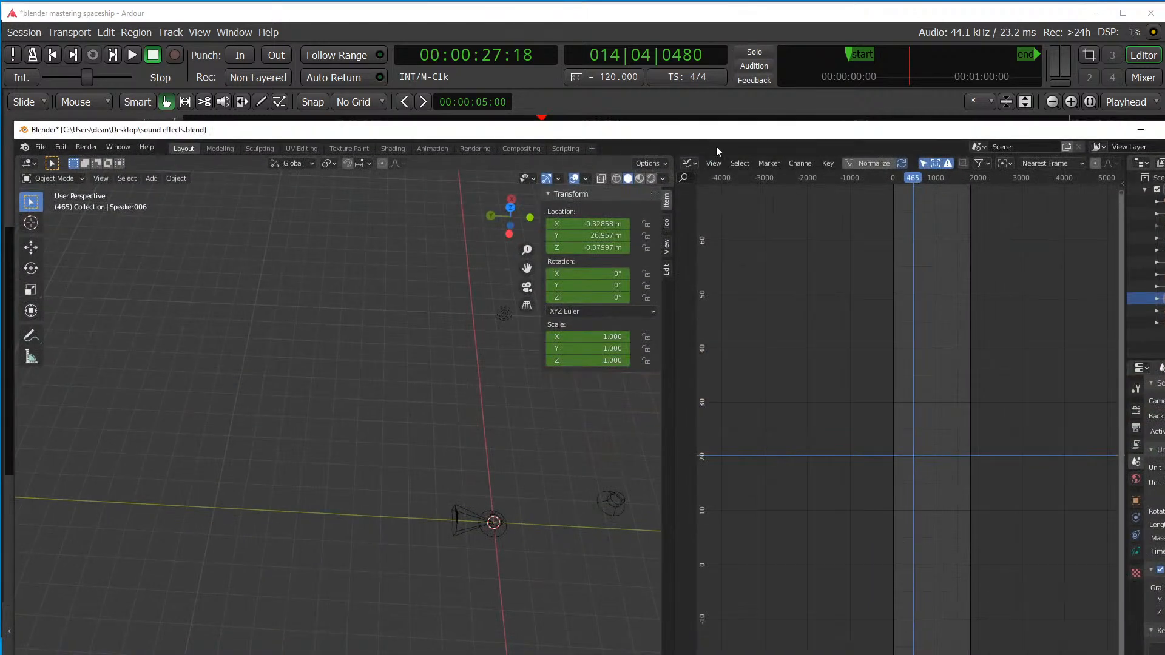
pyautogui.moveTo(728, 137); pyautogui.dragTo(716, 9)
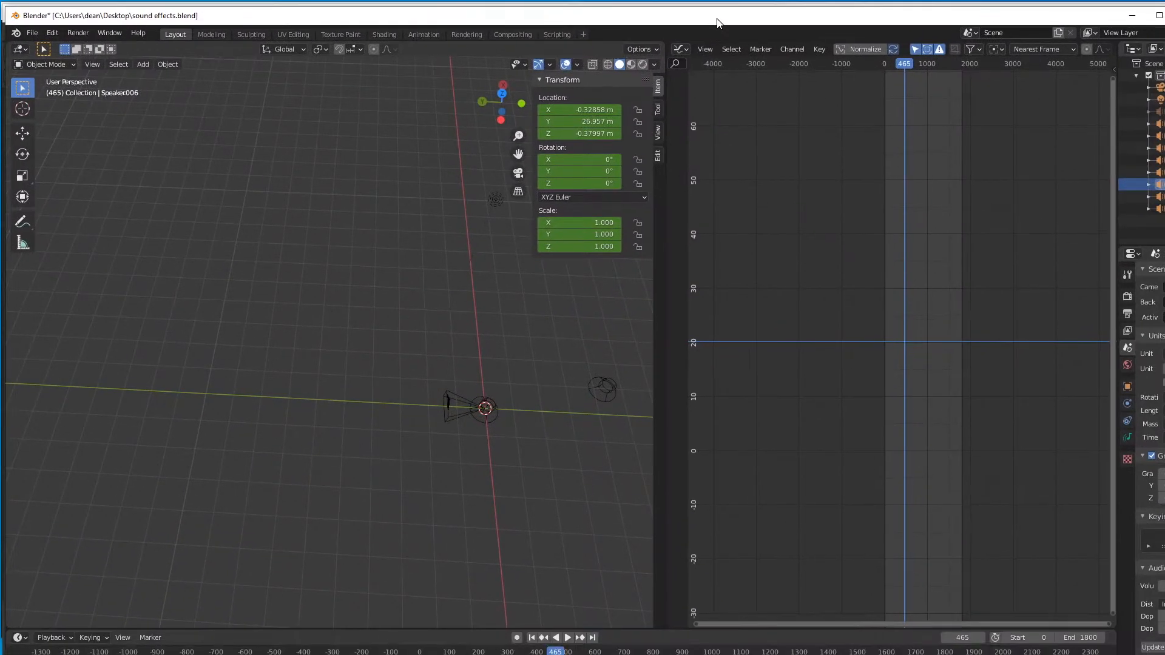